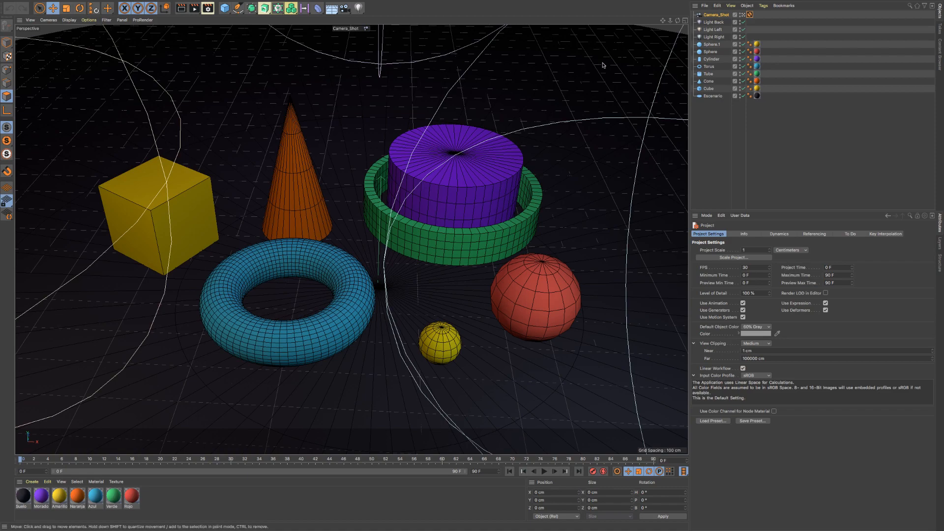
- Leave the Camera_Shot view and examine the primitives from different angles with the default camera
left_click(743, 16)
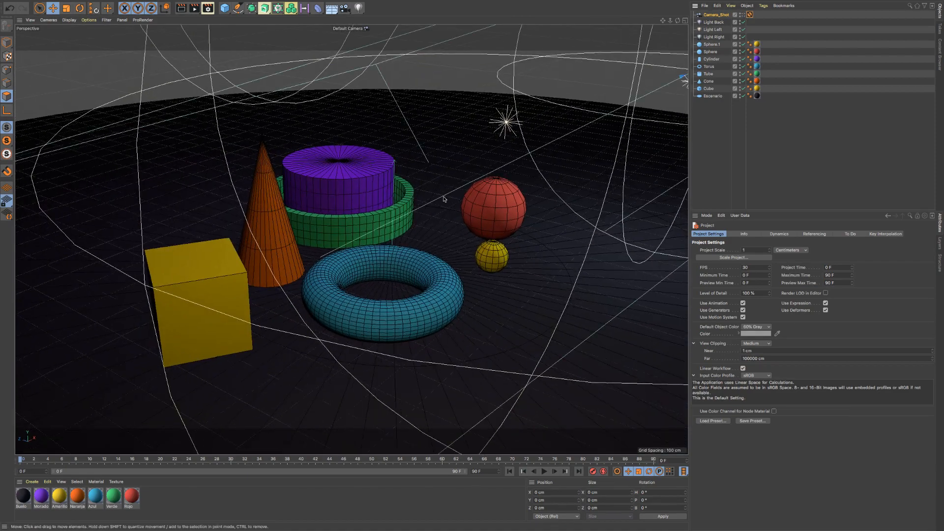
right_click_drag(417, 229, 435, 238, "alt")
left_click_drag(435, 238, 391, 241, "alt")
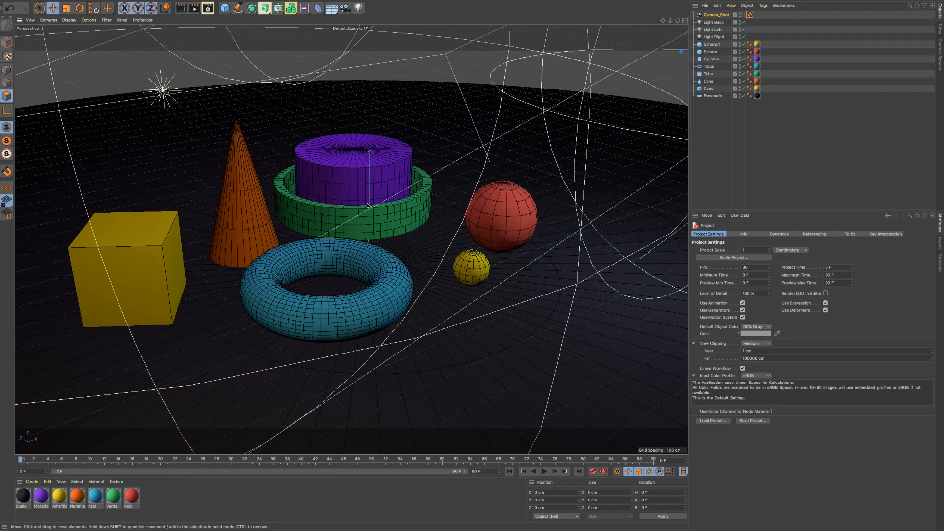
mouse_move(367, 206)
left_mouse_down("alt")
mouse_move(523, 217)
mouse_move(550, 196)
mouse_move(368, 212)
left_mouse_up("alt")
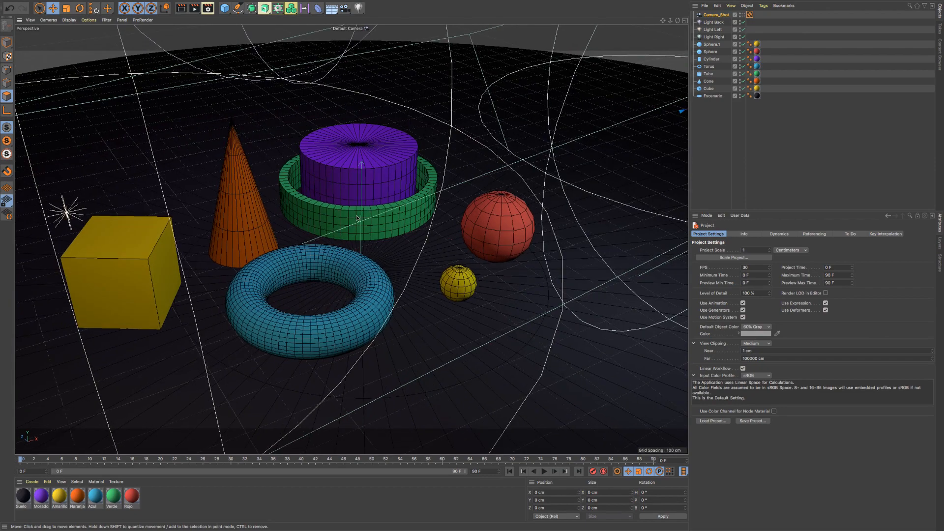
middle_click_drag(357, 219, 377, 210, "alt")
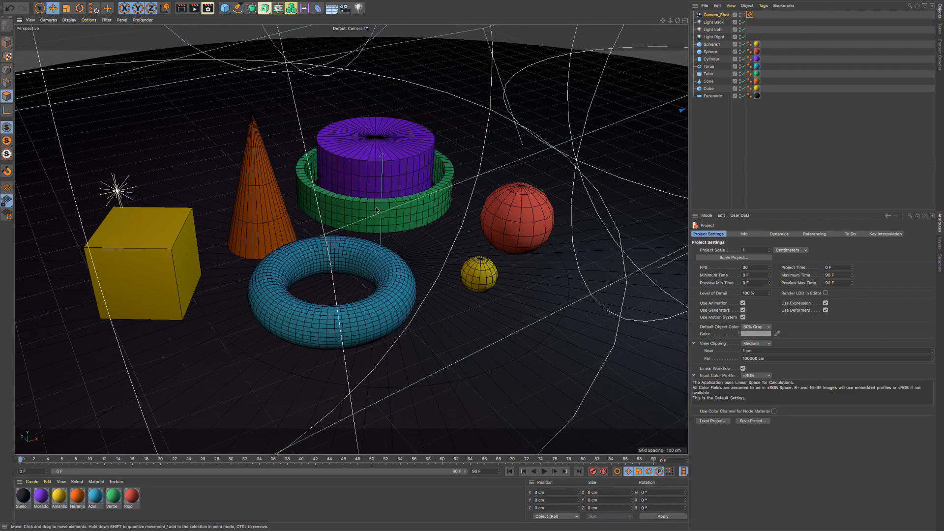
left_click_drag(371, 217, 340, 222, "alt")
right_click_drag(329, 223, 347, 223, "alt")
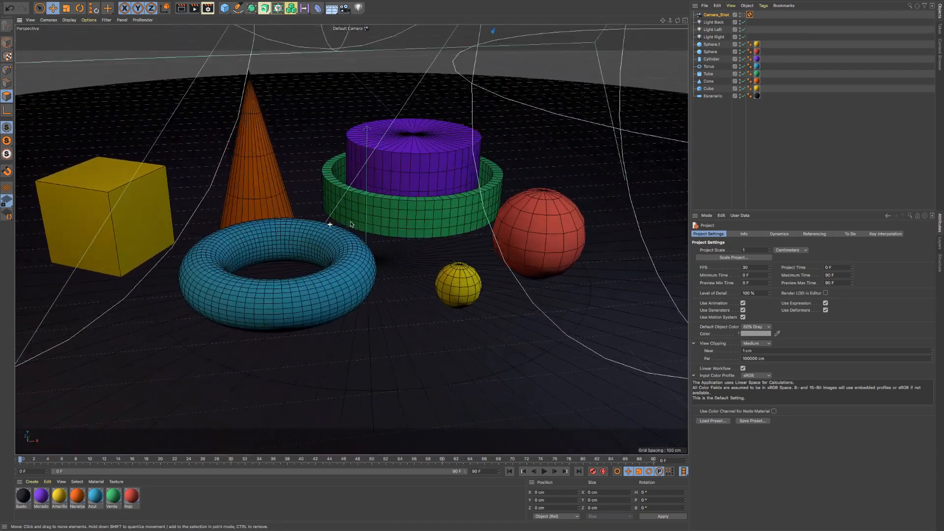
left_click_drag(350, 223, 346, 227, "alt")
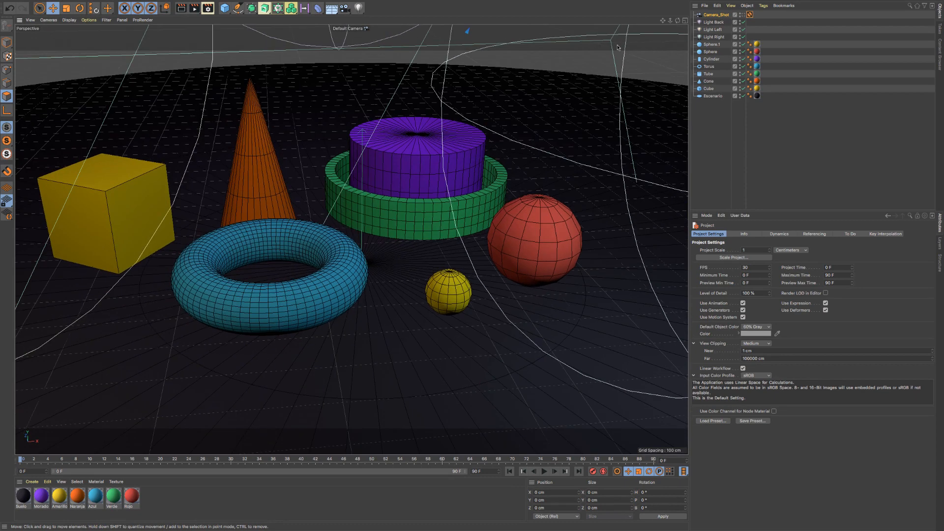
left_click_drag(662, 20, 678, 25)
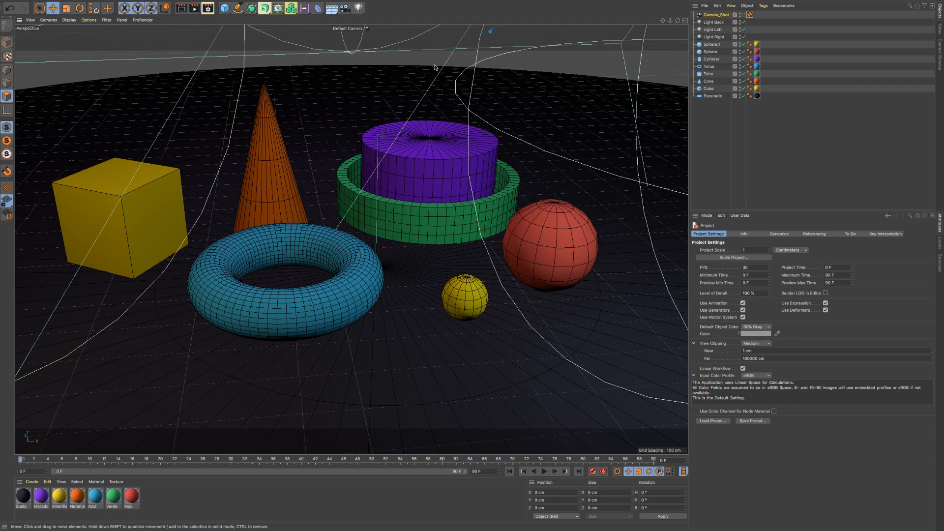
- Deselect the Camera_Shot object and activate the Live Selection tool
left_click(53, 8)
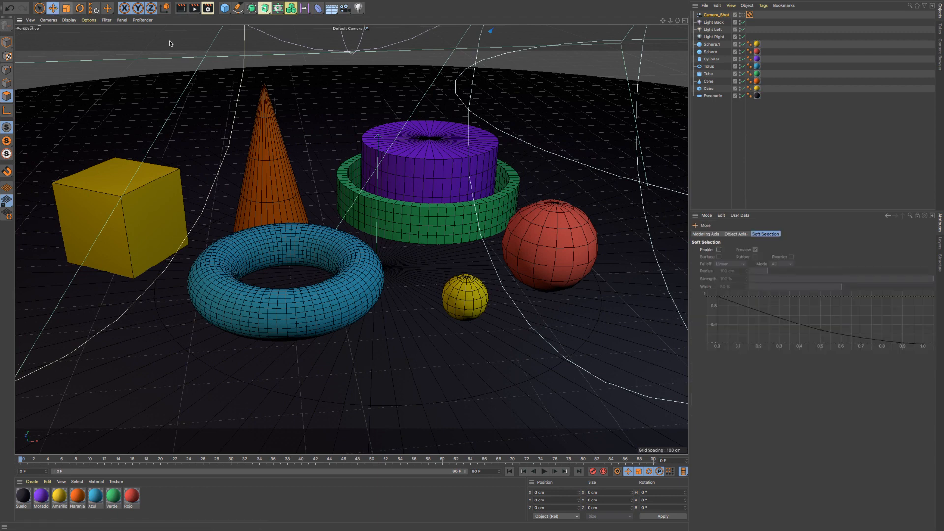
left_click(66, 8)
left_click(52, 8)
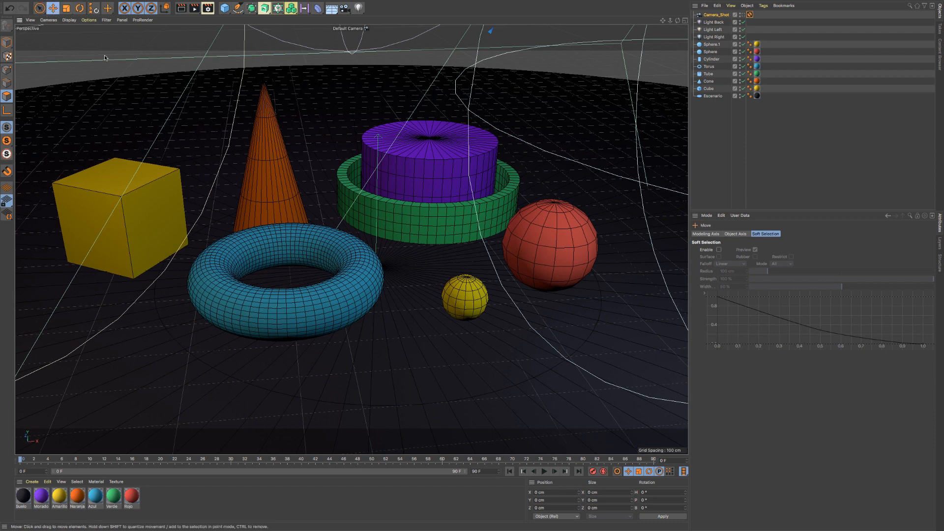
left_click(303, 155)
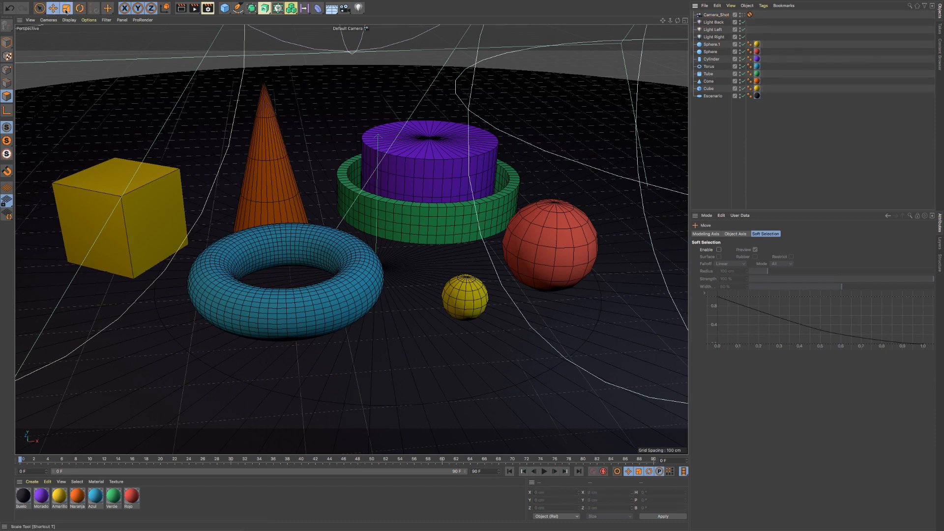
left_click(79, 8)
left_click(52, 8)
left_click(39, 8)
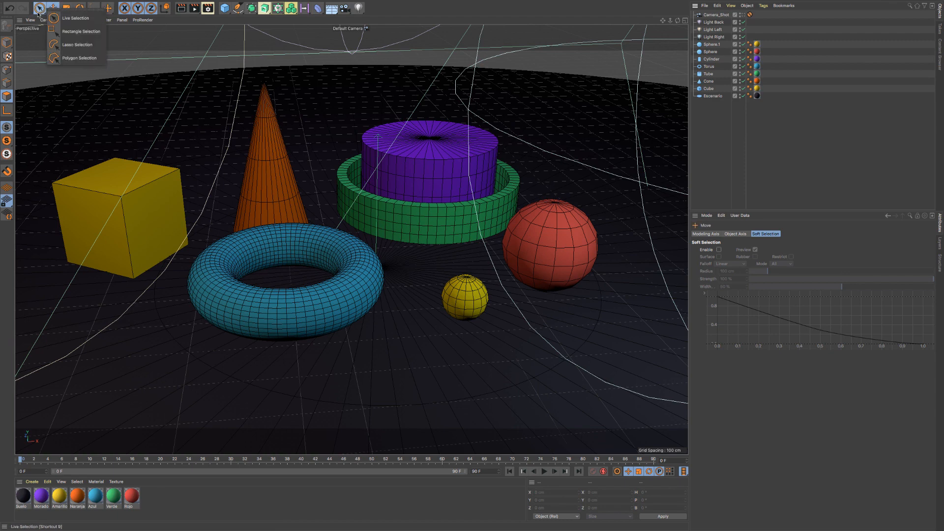
left_click(74, 21)
left_click(40, 9)
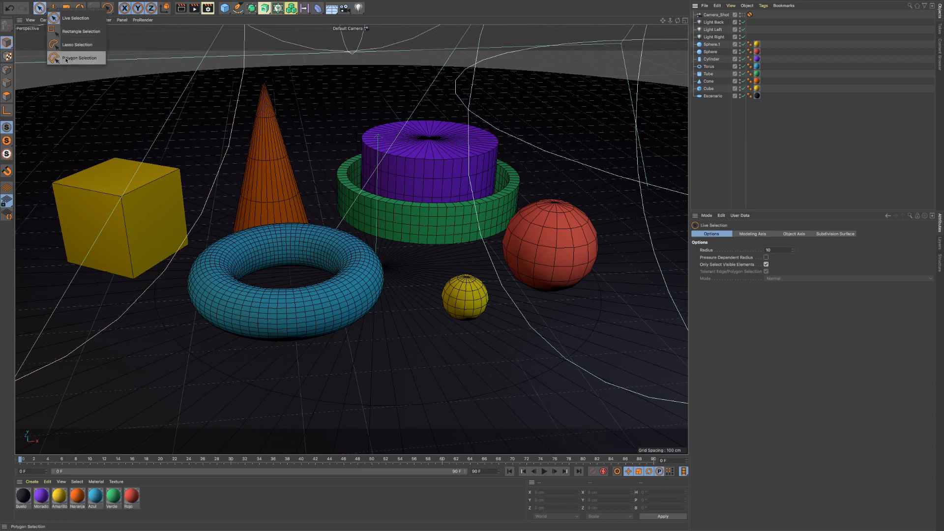
left_click(72, 18)
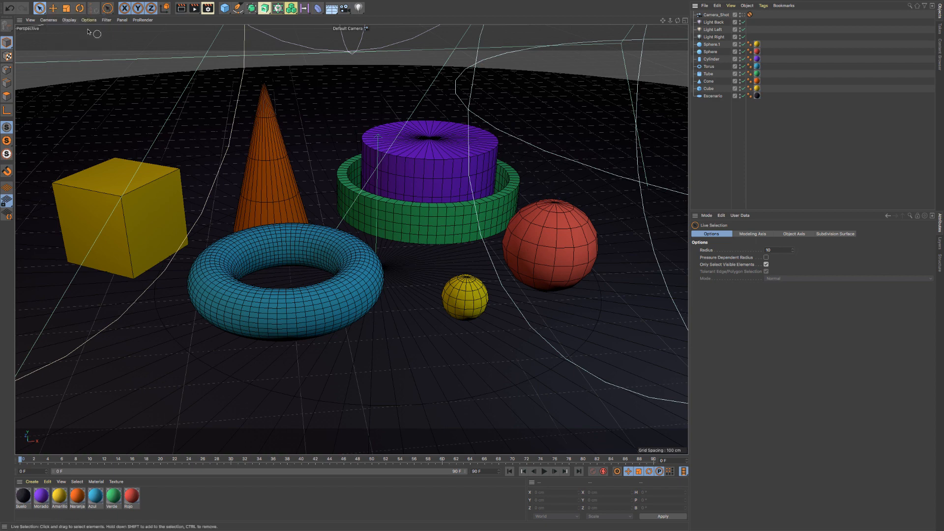
- Select the cylinder, cone, cube, tube, both spheres, torus and cone again one at a time in the viewport
left_click(427, 166)
left_click(285, 181)
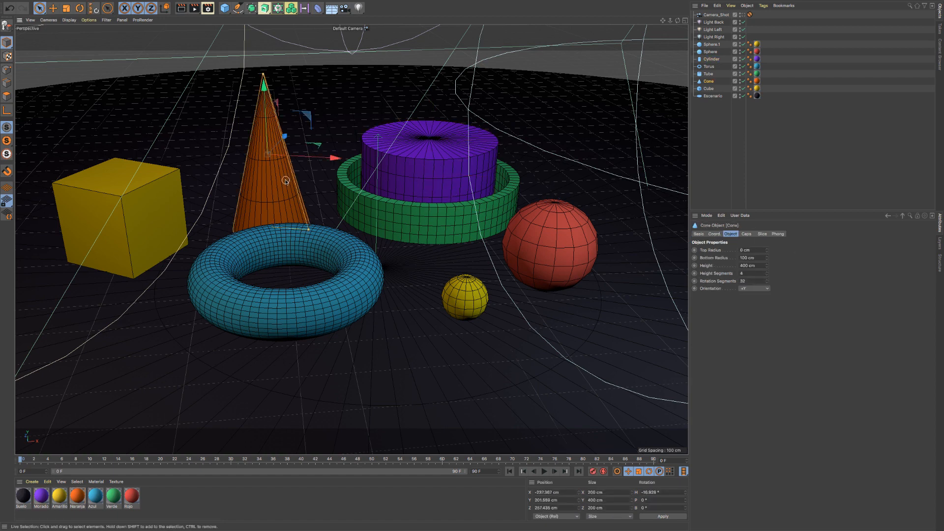
left_click(150, 192)
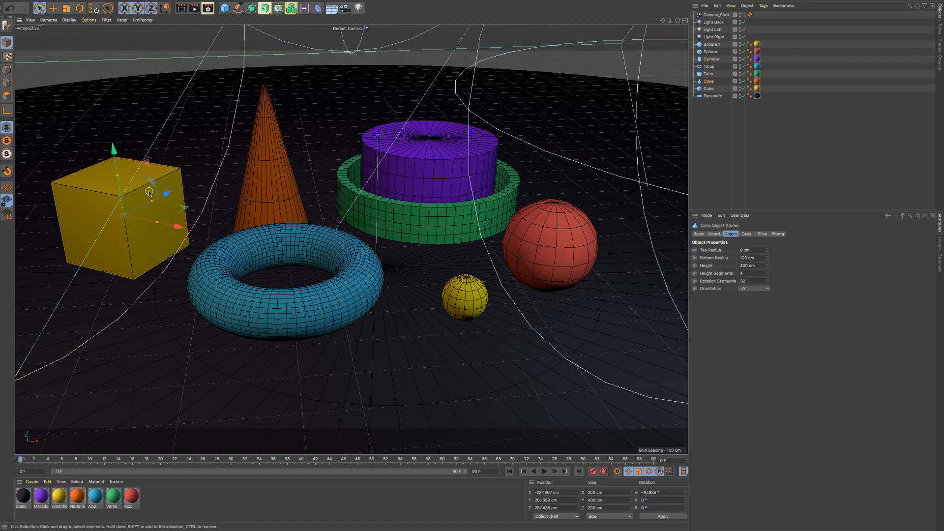
left_click(419, 220)
left_click(548, 251)
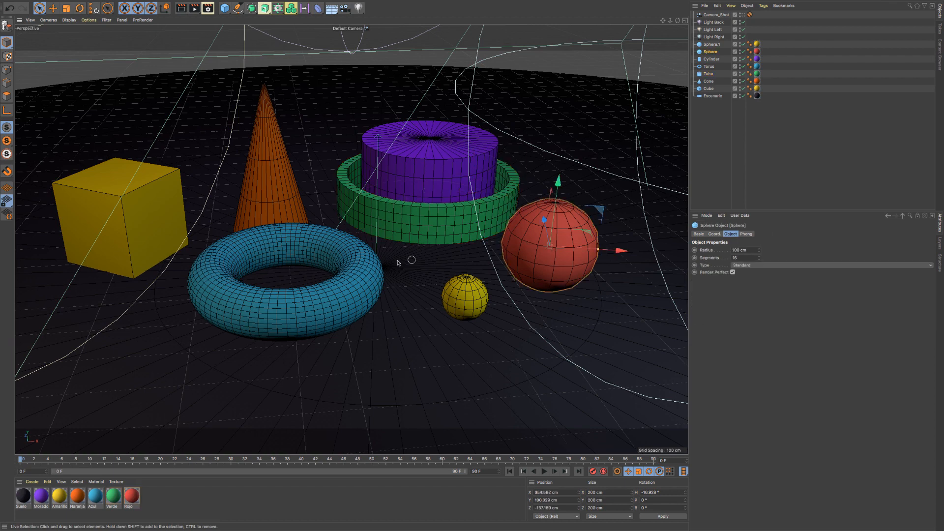
left_click(358, 293)
left_click(469, 299)
left_click(277, 186)
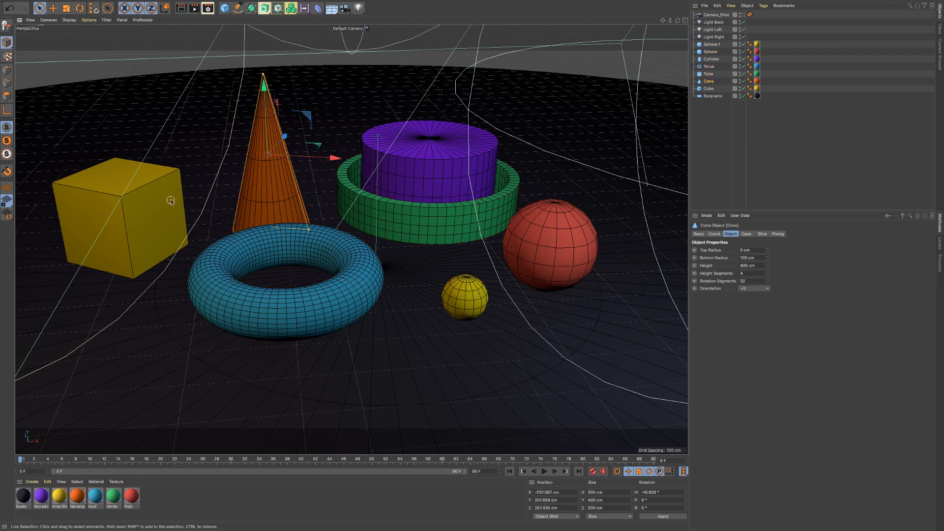
- Select the cube, cone and torus together, and practise removing the cone from the selection and adding it back
left_click(155, 201)
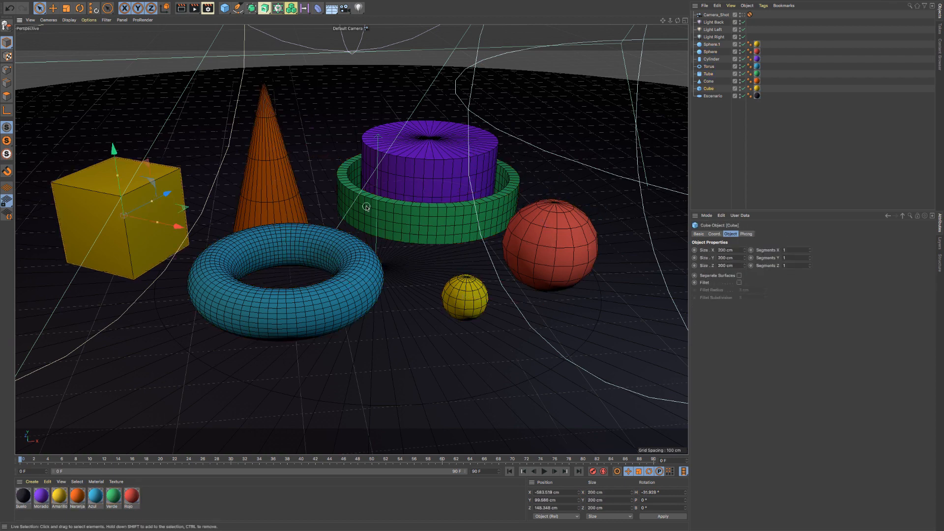
left_click(259, 189, "shift")
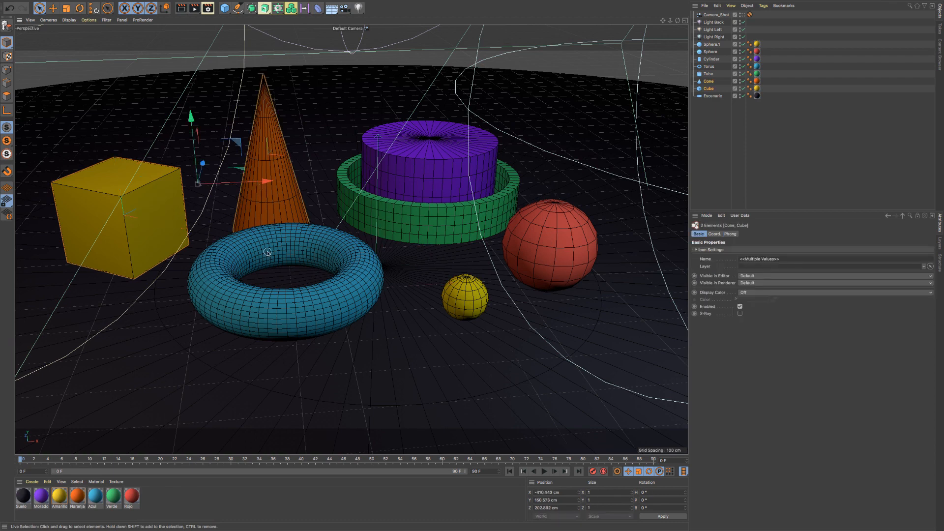
left_click(312, 233, "shift")
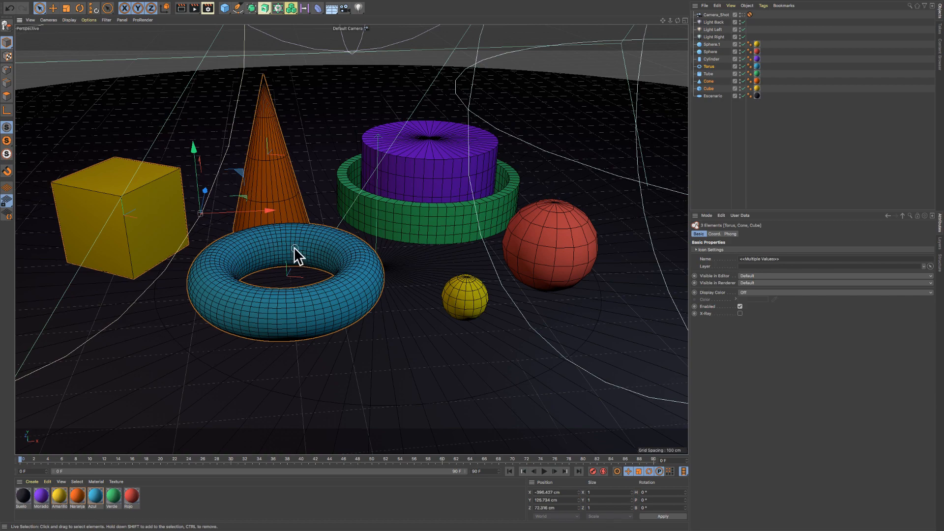
scroll(295, 243, "up", 3)
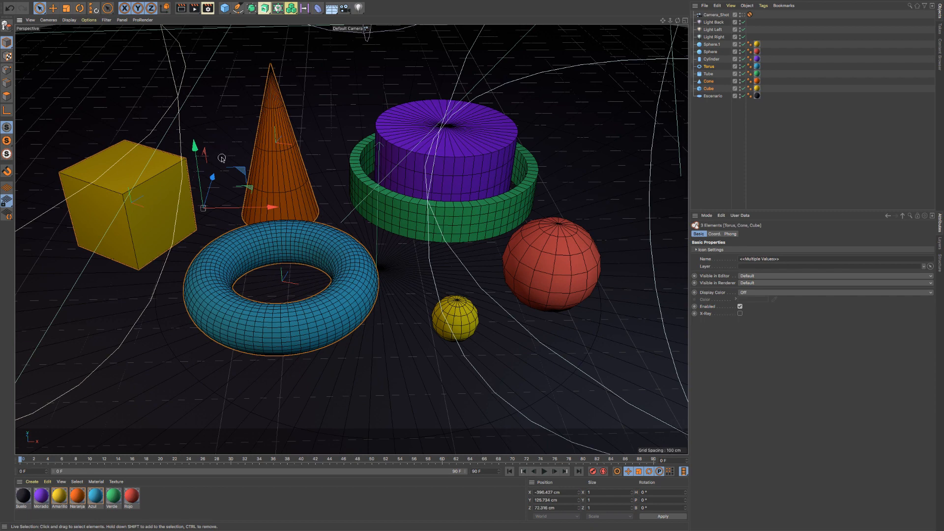
left_click(277, 155, "ctrl")
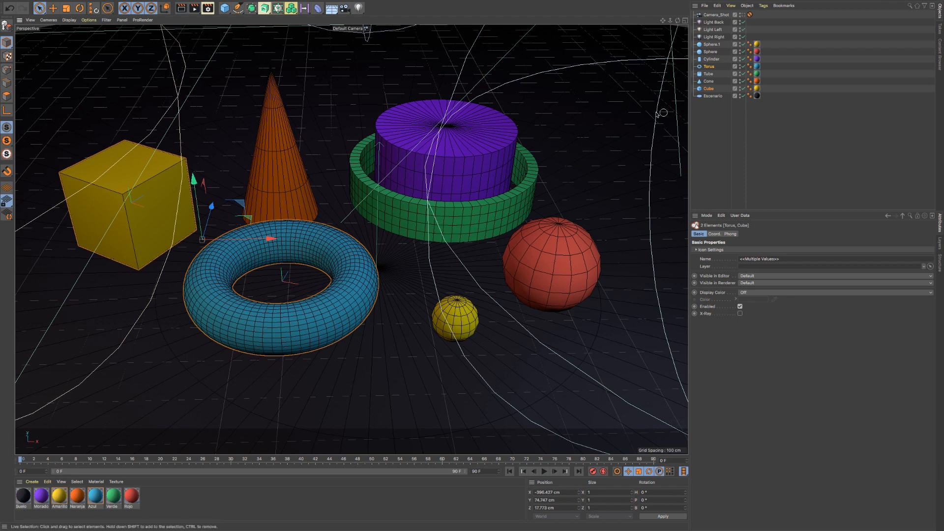
left_click(272, 169, "shift")
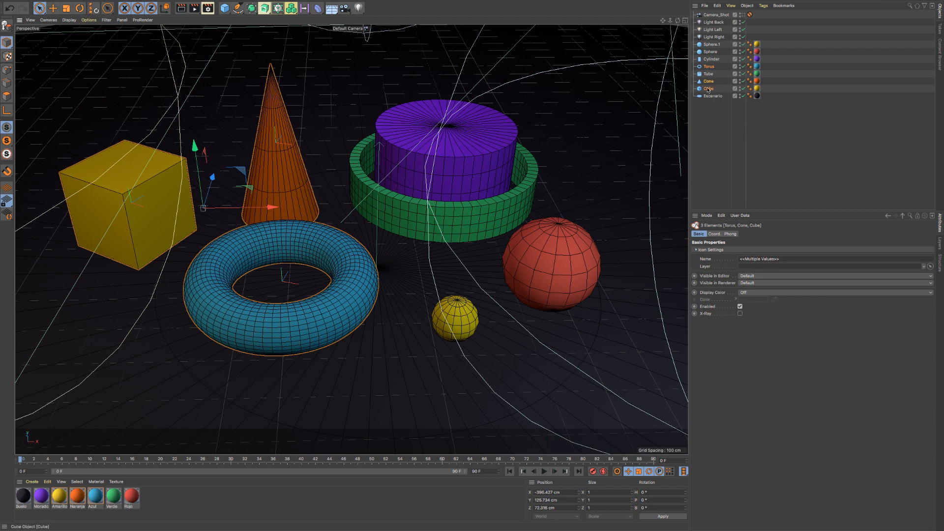
- Replace the selection with the purple cylinder and the green tube together
left_click(446, 153)
left_click(403, 204, "shift")
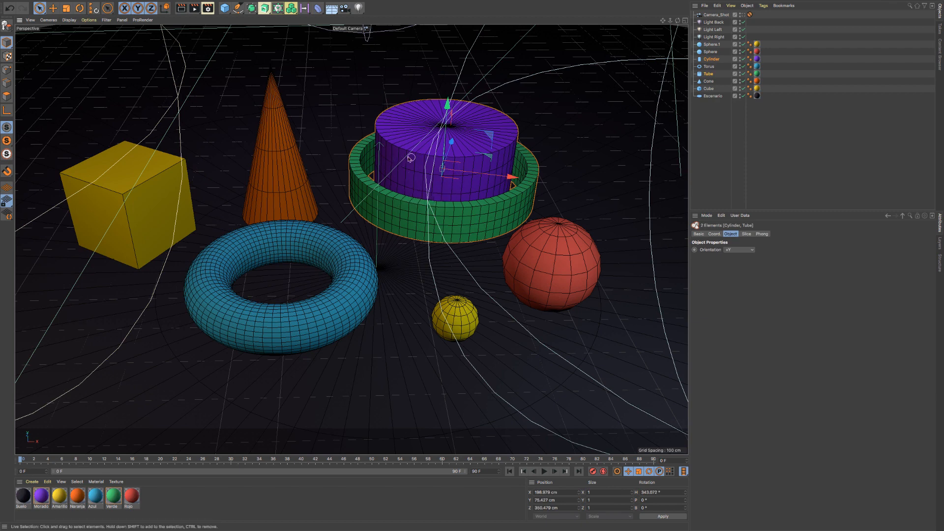
- Select the red sphere, tube and cylinder together with Live Selection, and clear the selection
left_click(41, 8)
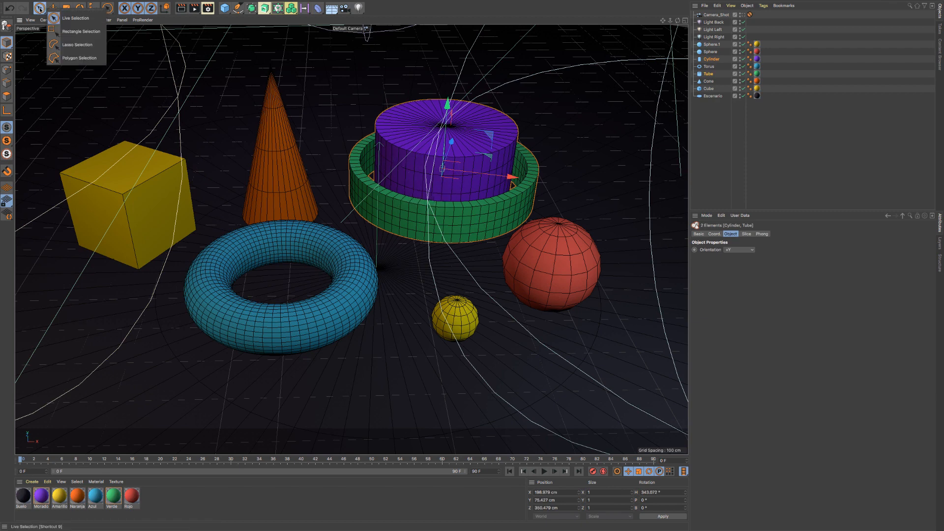
left_click(53, 18)
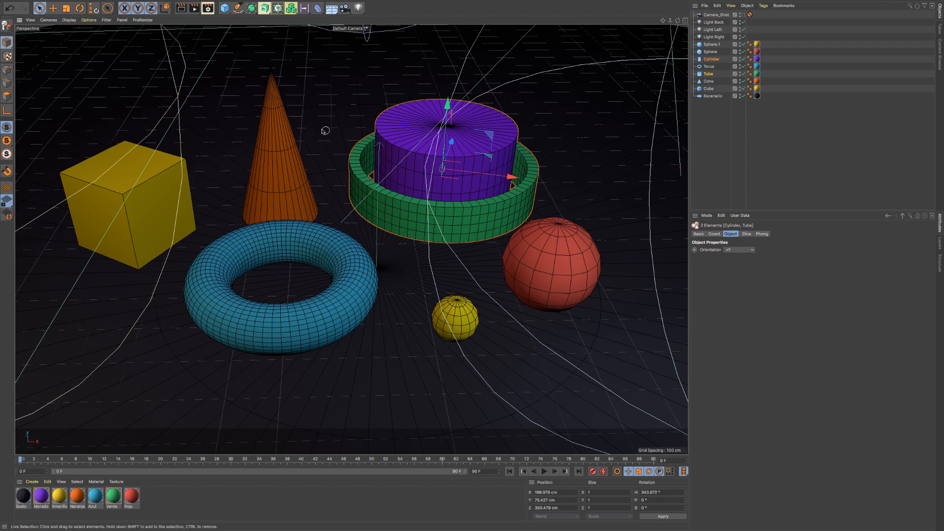
left_click(555, 266)
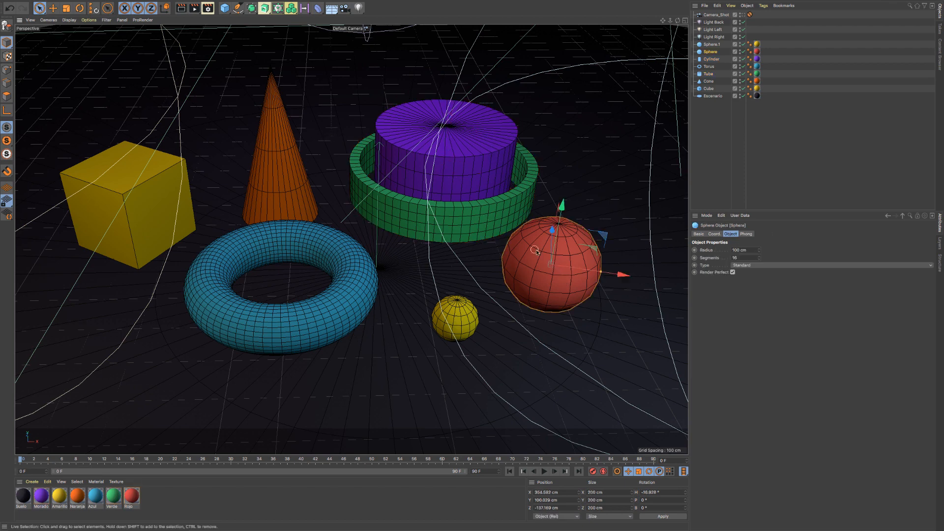
left_click(484, 206, "shift")
left_click(458, 170, "shift")
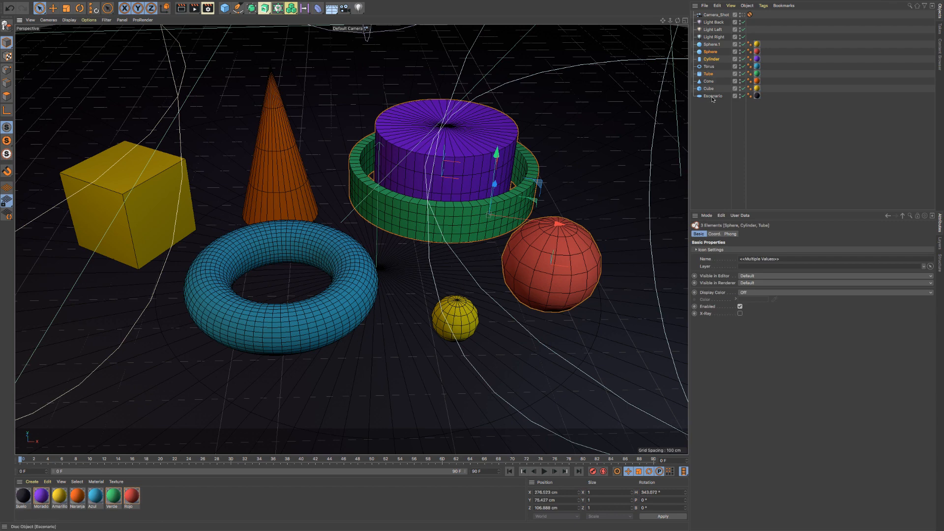
left_click(719, 148)
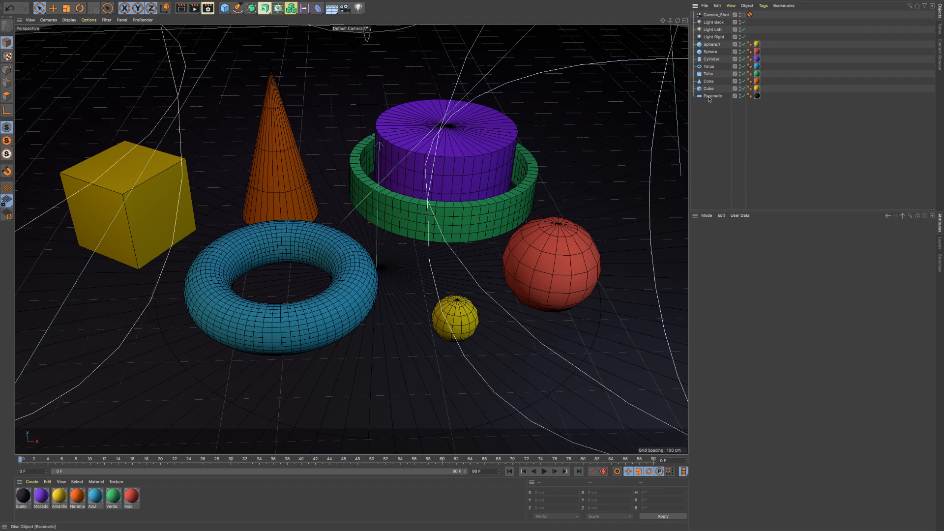
- Move Light Back, Light Left and Light Right below Escenario in the object list and group all four under a null
left_click(709, 23)
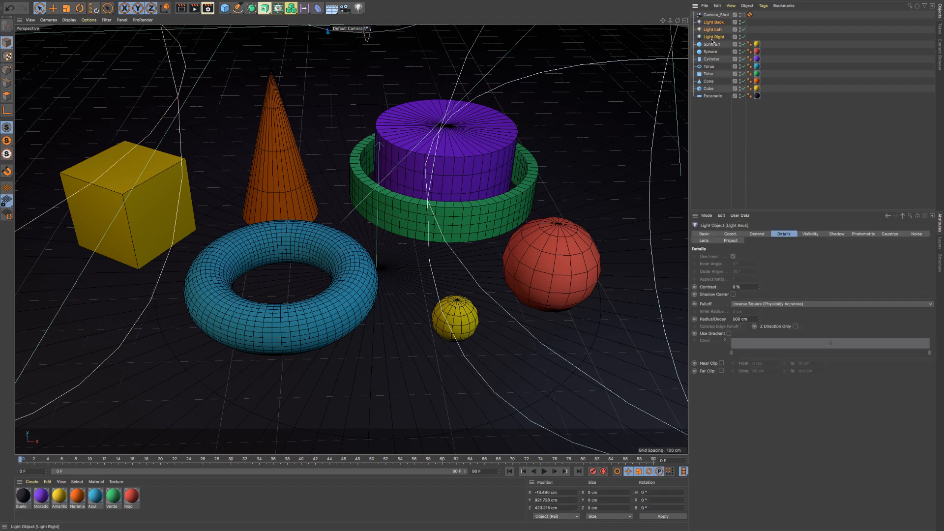
left_click_drag(711, 41, 721, 138)
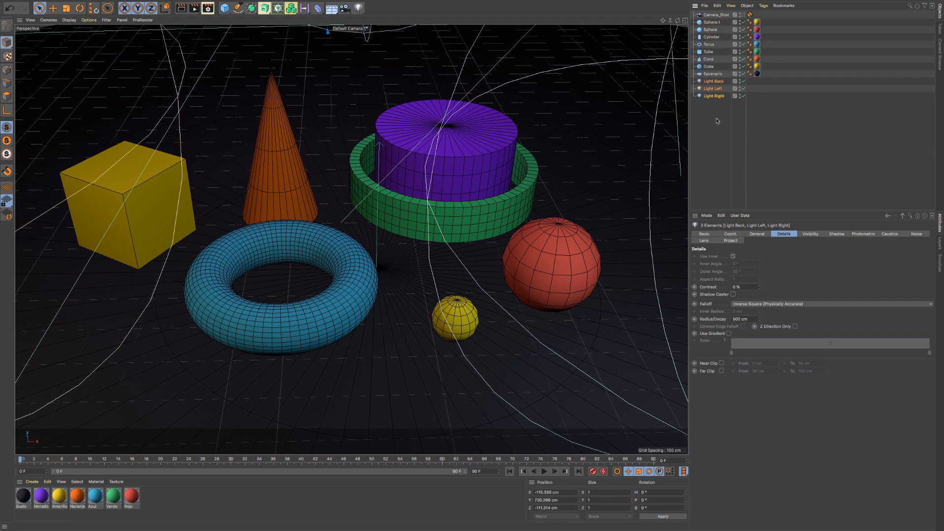
left_click(708, 74, "shift")
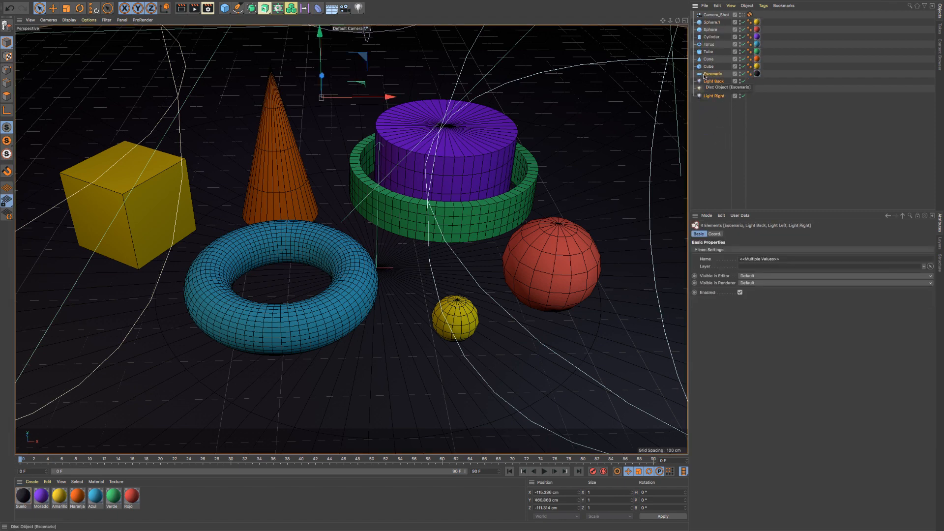
key("alt+g")
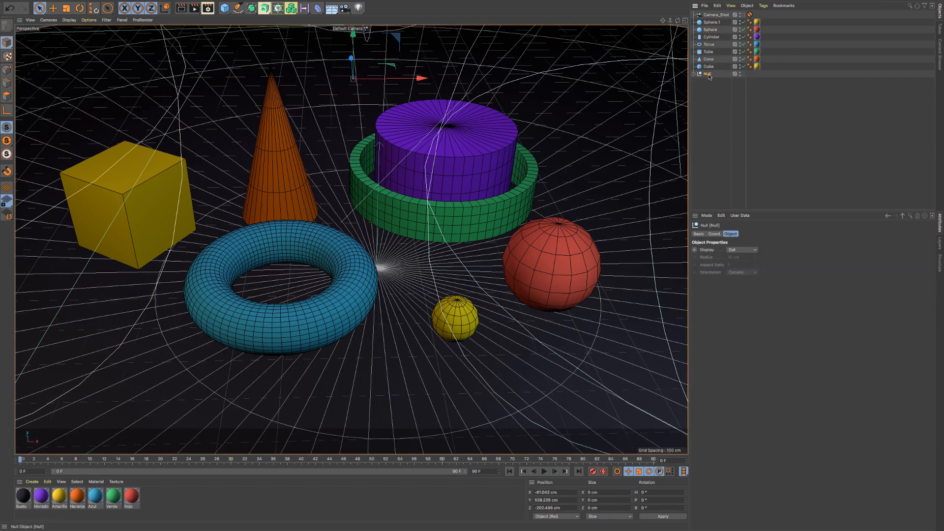
- Rename the null holding the lights and the floor disc as Estudio
double_click(708, 73)
type("Estudio")
key("Return")
- Select all seven primitives from Cube to Sphere.1 in the object list and group them under a null
left_click(709, 66)
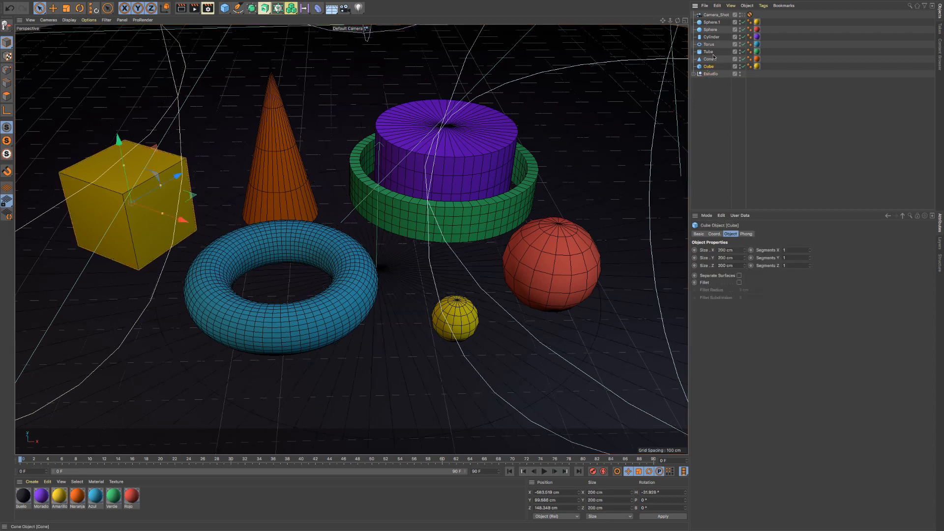
left_click(710, 23, "shift")
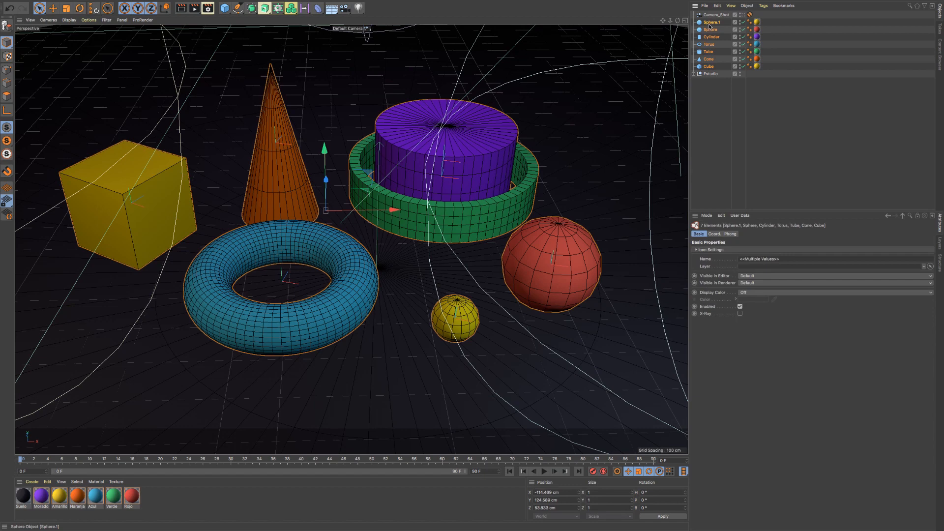
key("alt+g")
- Rename the null holding the primitives as Modelos and expand it in the object list
double_click(708, 22)
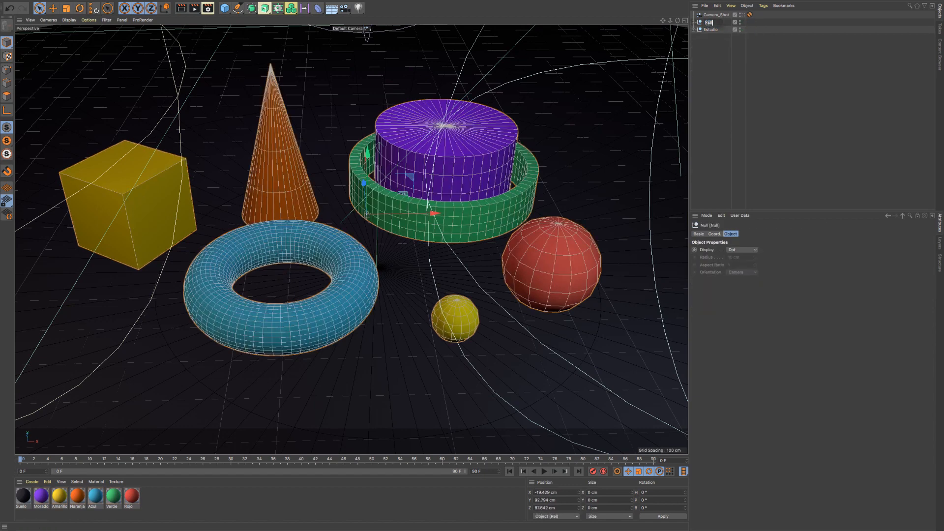
type("Modelos")
key("Return")
left_click(694, 22)
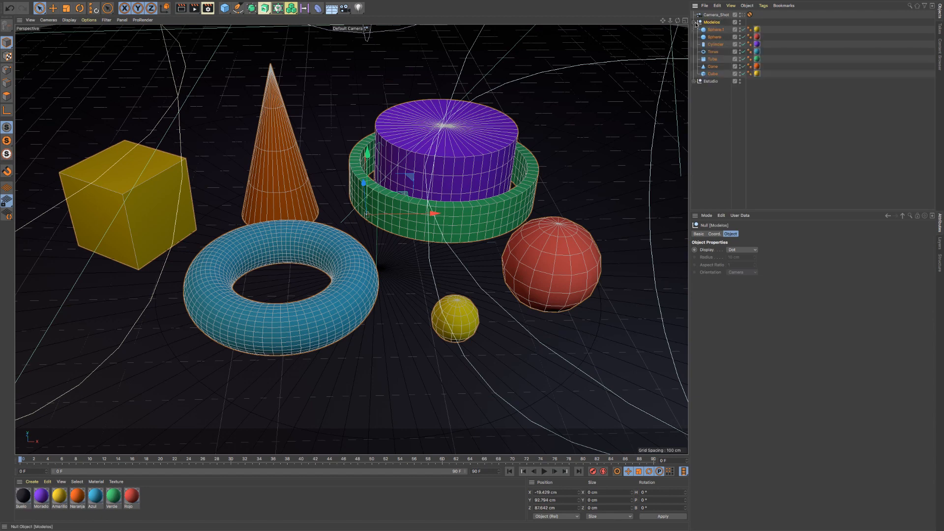
- Select the whole range of objects from Sphere.1 to Cube inside the Modelos group
left_click(711, 126)
left_click(708, 73)
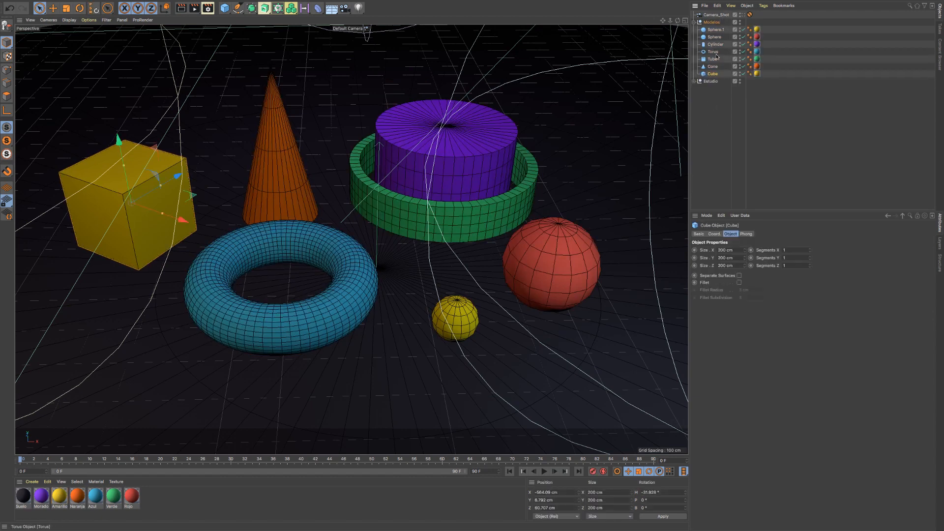
left_click(715, 30)
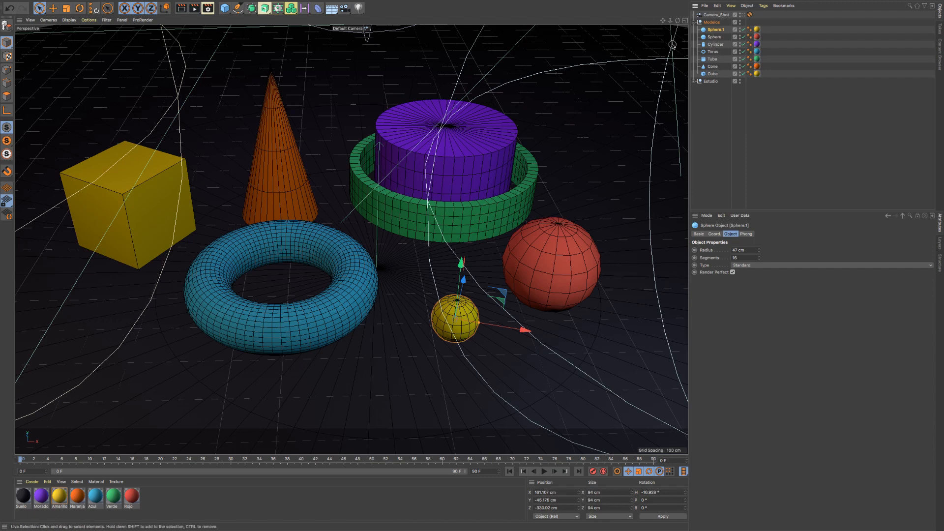
left_click(714, 74, "shift")
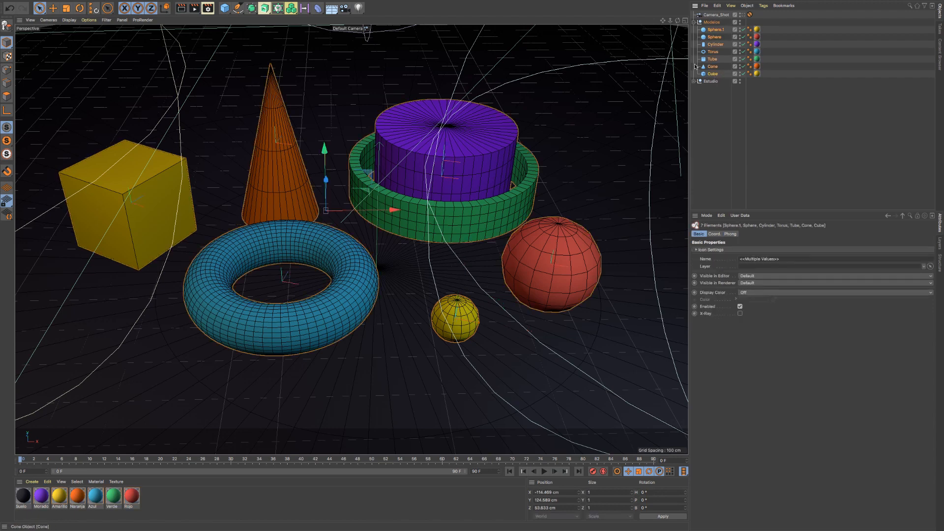
- Replace the selection with the non-adjacent objects Sphere.1, Cylinder, Tube and Cube in the object list
left_click(714, 30)
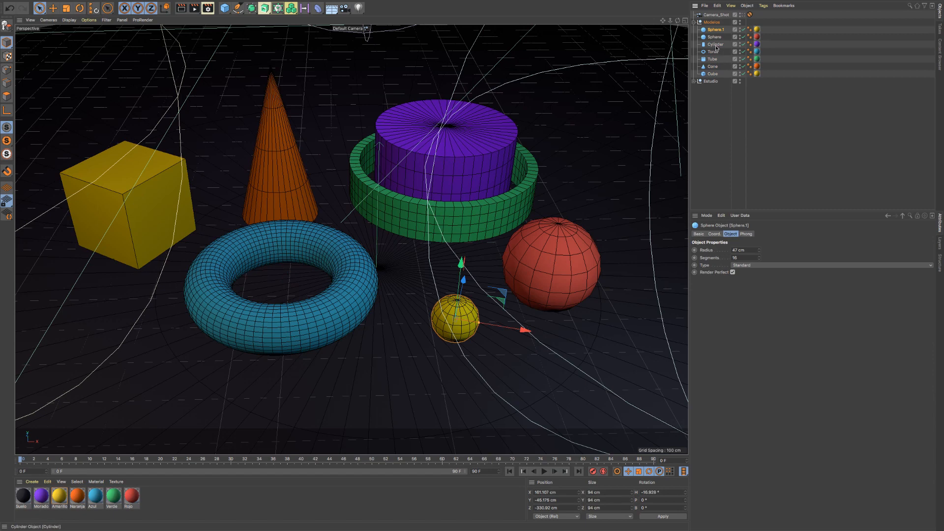
left_click(716, 45, "ctrl")
left_click(712, 59, "ctrl")
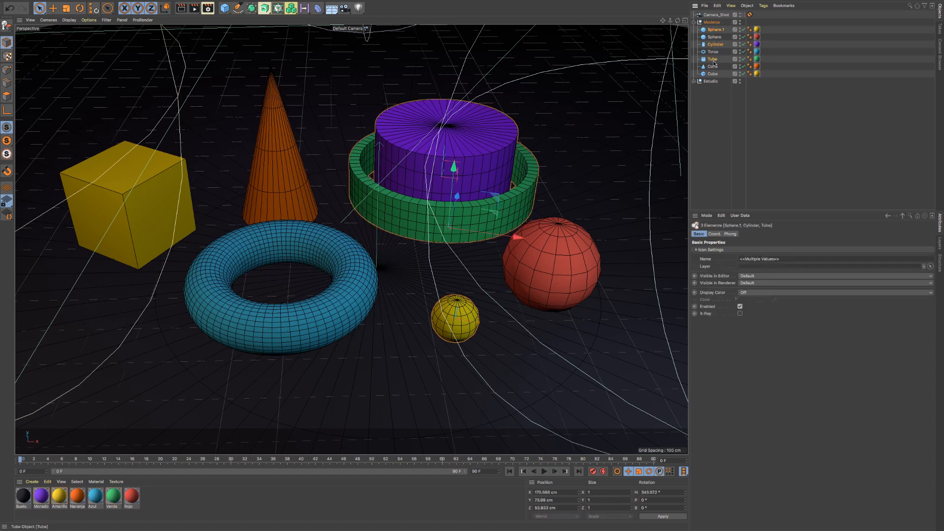
left_click(712, 74, "ctrl")
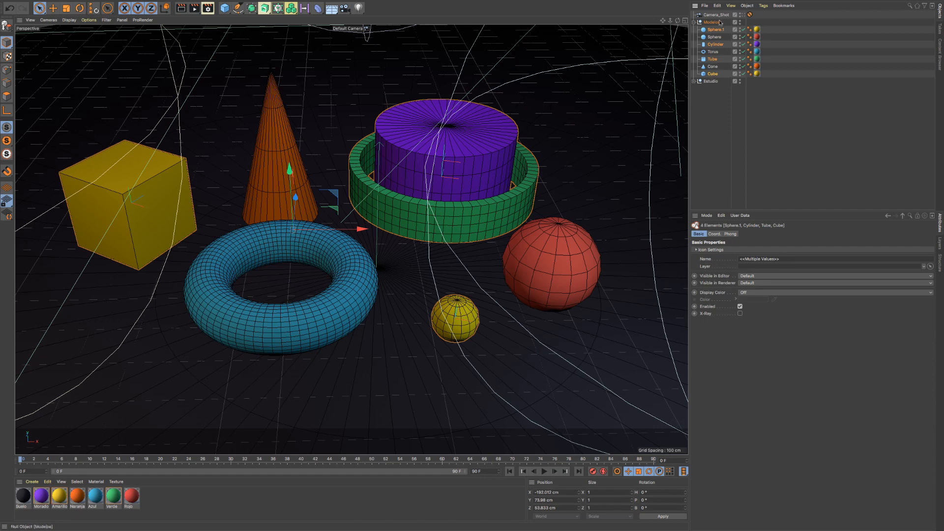
- Toggle the Tube repeatedly out of and back into the multiple selection in the object list
left_click(713, 60, "ctrl")
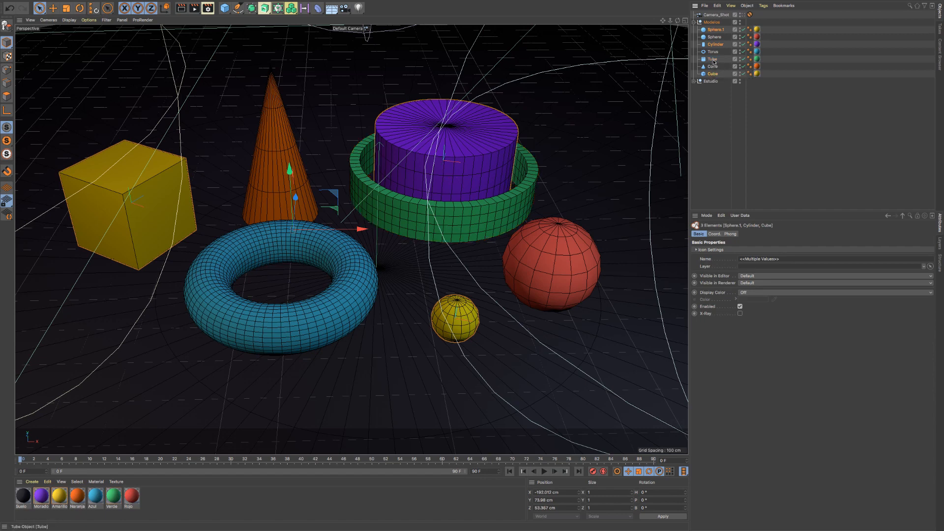
left_click(713, 60, "ctrl")
left_click(713, 60, "ctrl")
left_click(713, 60, "ctrl")
left_click(713, 62, "ctrl")
- Select the green tube, purple cylinder and blue torus together in the viewport with Live Selection
left_click(451, 230)
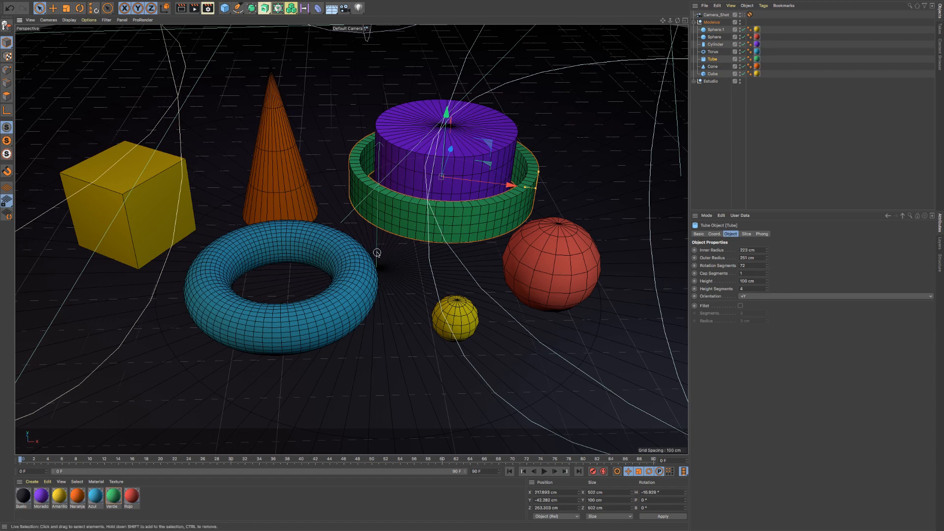
left_click(413, 178)
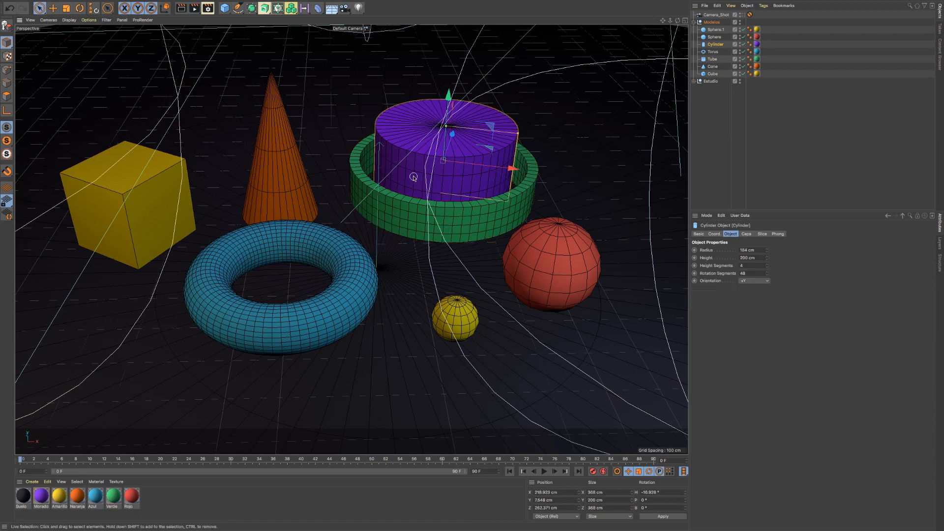
left_click(347, 243)
left_click(405, 207, "shift")
left_click(425, 173, "shift")
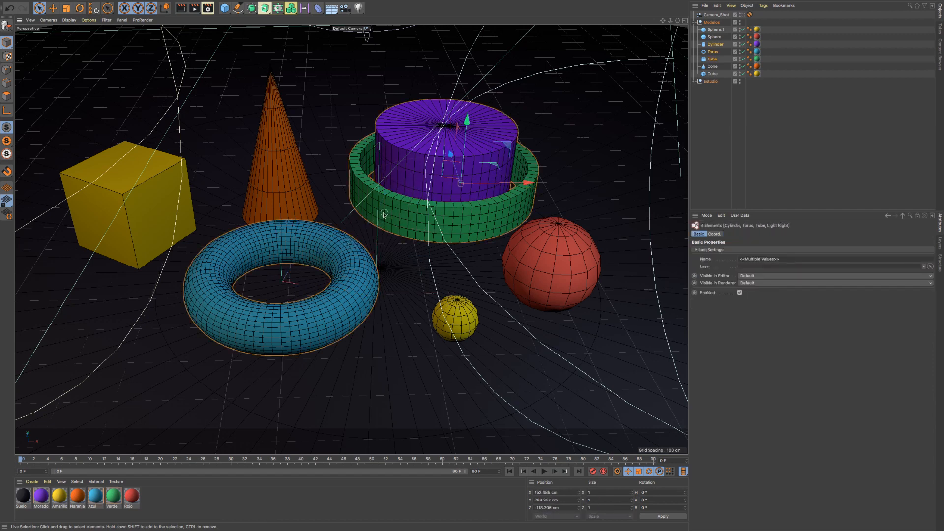
- Replace the selection with the red sphere, small yellow sphere and blue torus in the viewport
left_click(545, 259)
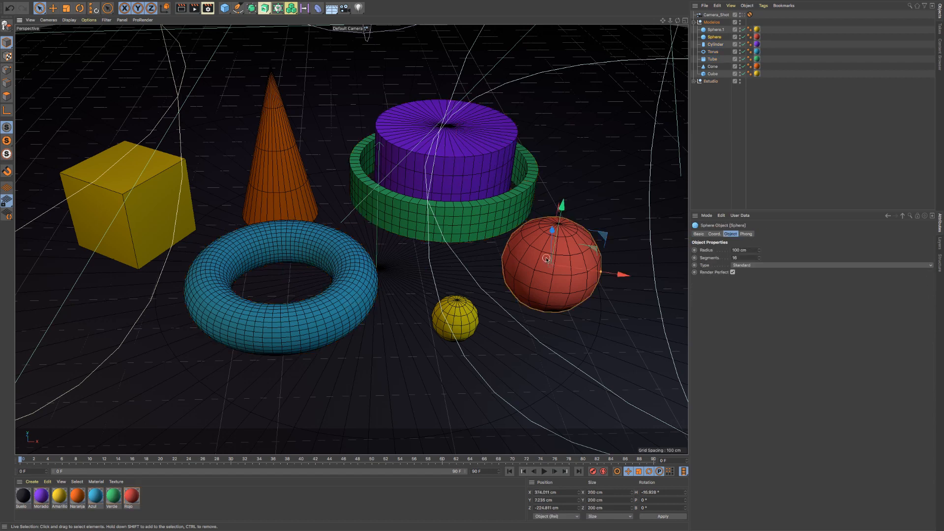
left_click(458, 317, "shift")
left_click(332, 308, "shift")
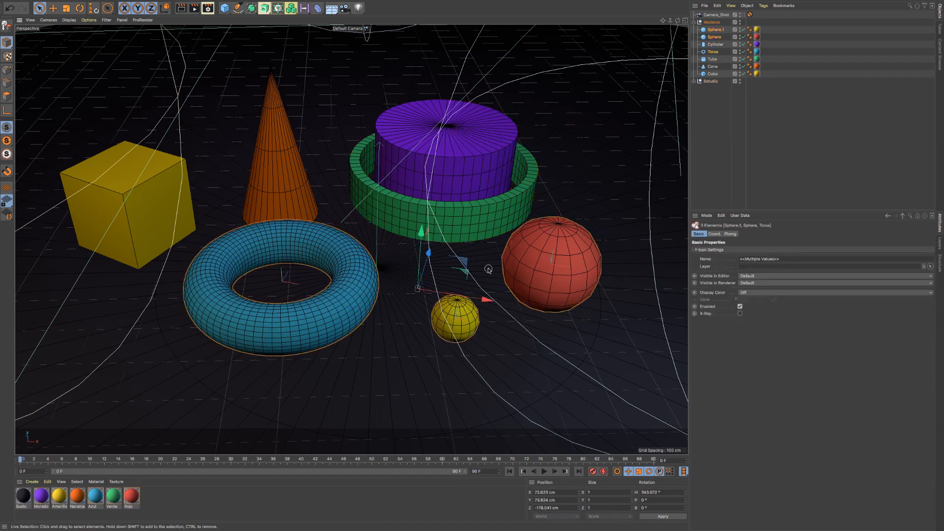
- Select the yellow cube, blue torus and orange cone together in the viewport
left_click(151, 215)
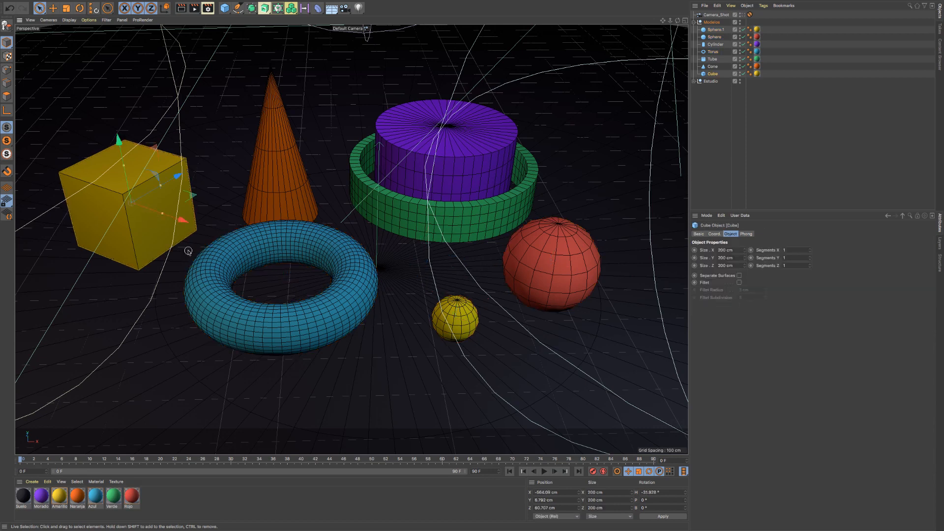
left_click(214, 264, "shift")
left_click(173, 206)
left_click(215, 253, "shift")
left_click(264, 169, "shift")
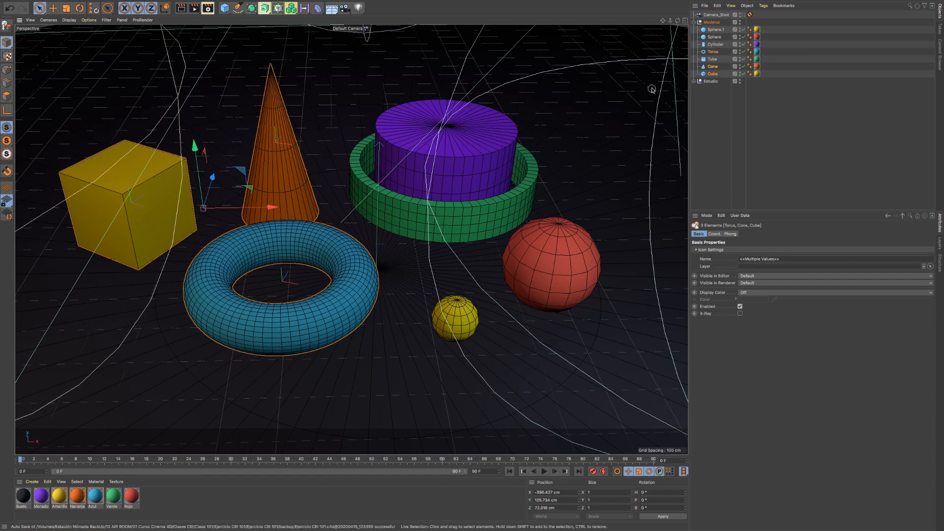
- Clear the selection and select Torus, Tube, Cone and Cube one at a time in the object list
left_click(718, 95)
left_click(713, 51)
left_click(712, 59)
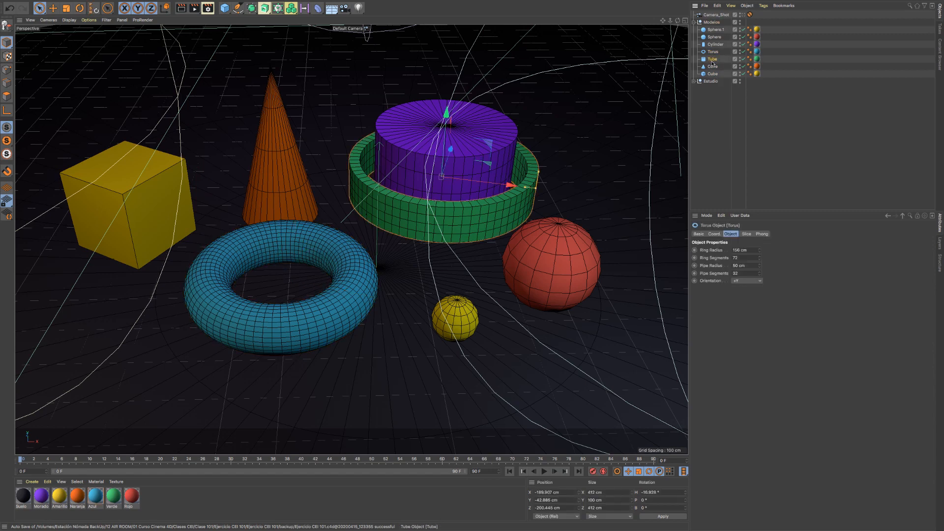
left_click(712, 66)
left_click(712, 74)
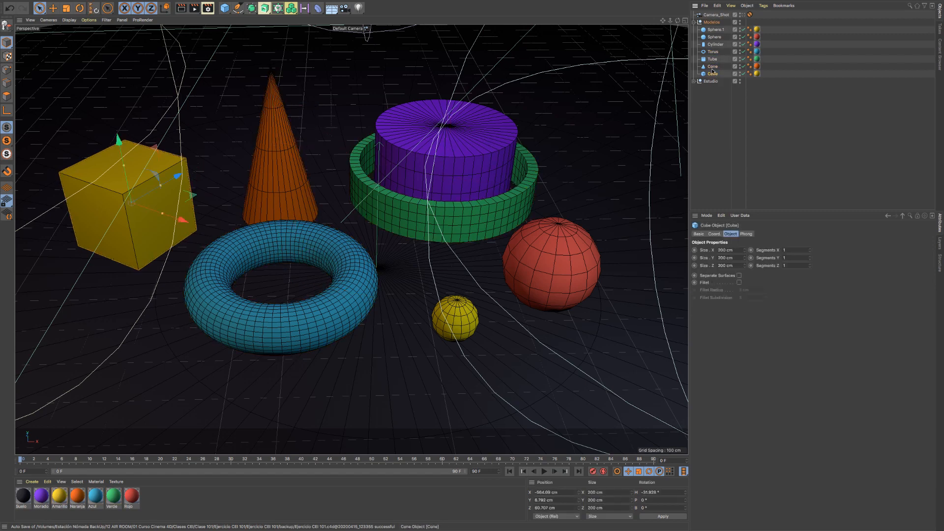
- Select the list range from Sphere.1 to Cube, and replace it with the range from Sphere.1 to Tube
left_click(712, 30)
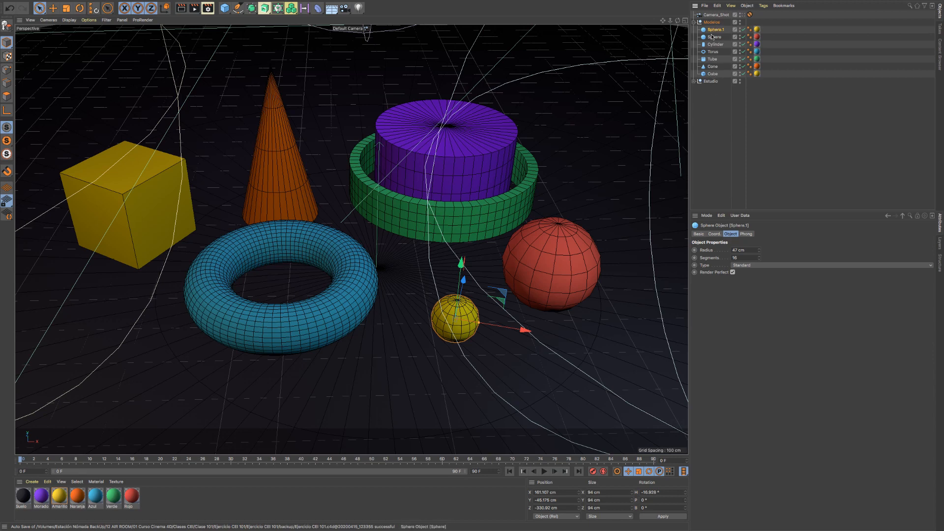
left_click(713, 74, "shift")
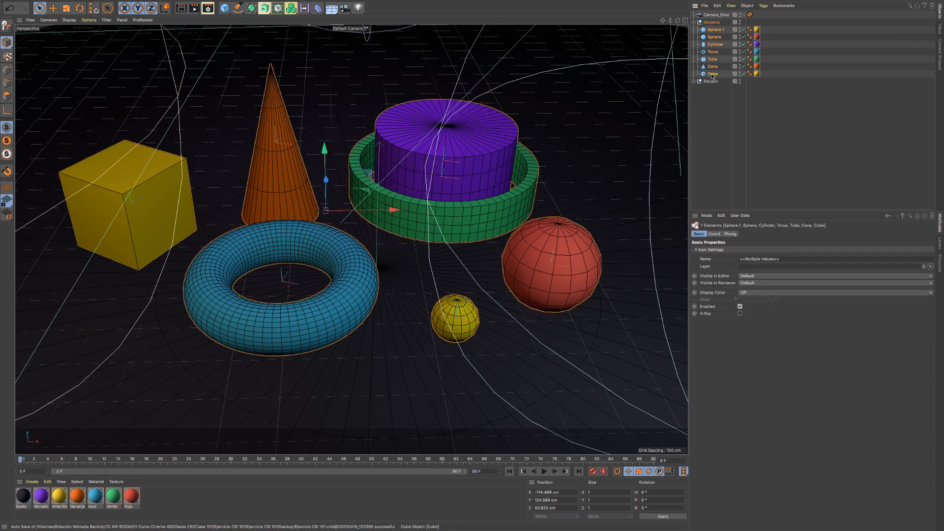
left_click(713, 30)
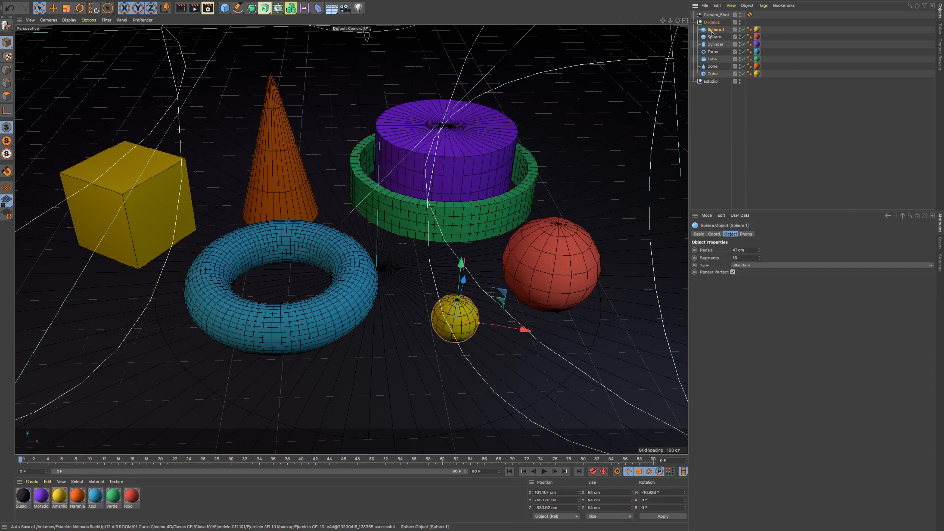
left_click(713, 59, "shift")
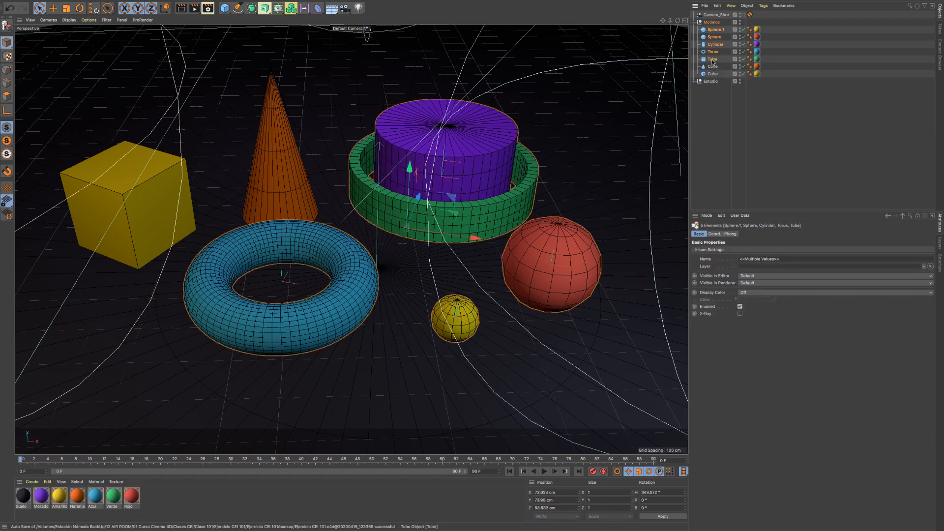
- Select only Sphere.1, Cylinder and Tube in the object list, skipping the objects between them
left_click(715, 30)
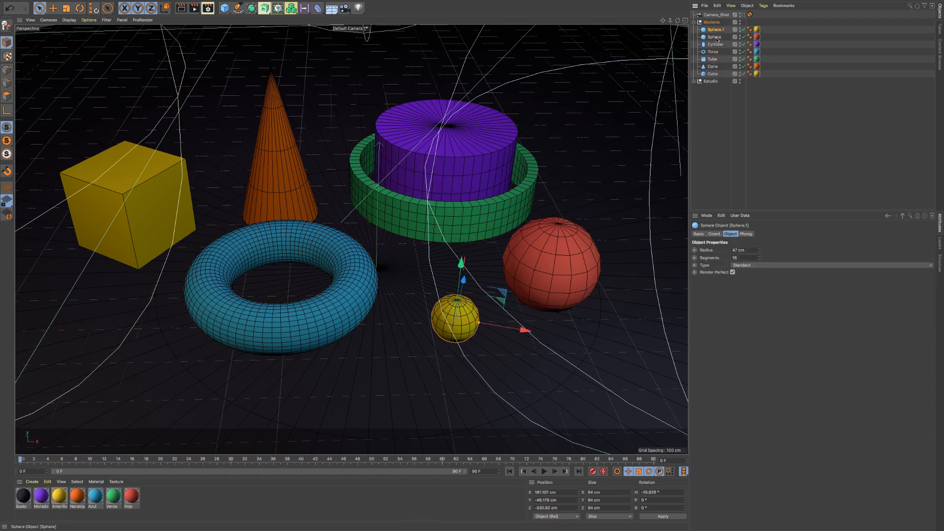
left_click(715, 45, "ctrl")
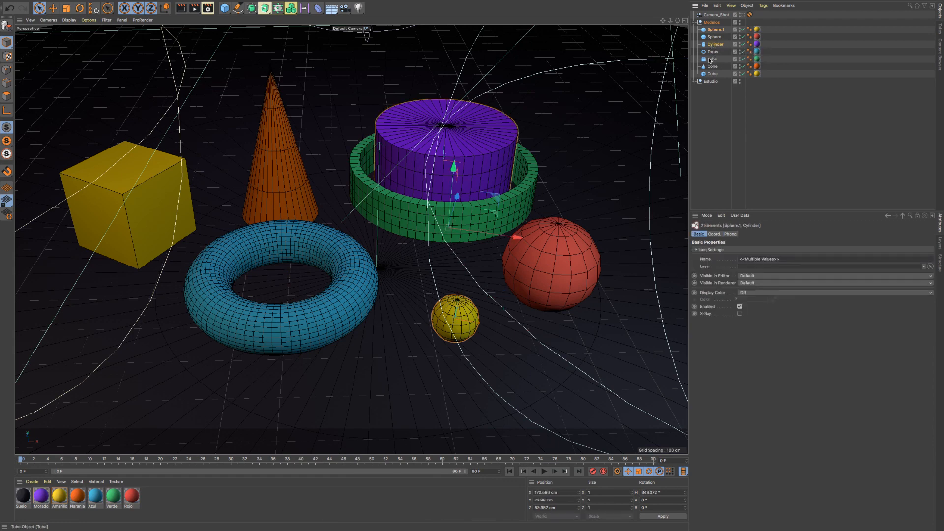
left_click(714, 59, "ctrl")
- Add all seven primitives to the selection one by one in the viewport, and remove the torus, cone and tube from it
left_click(482, 194)
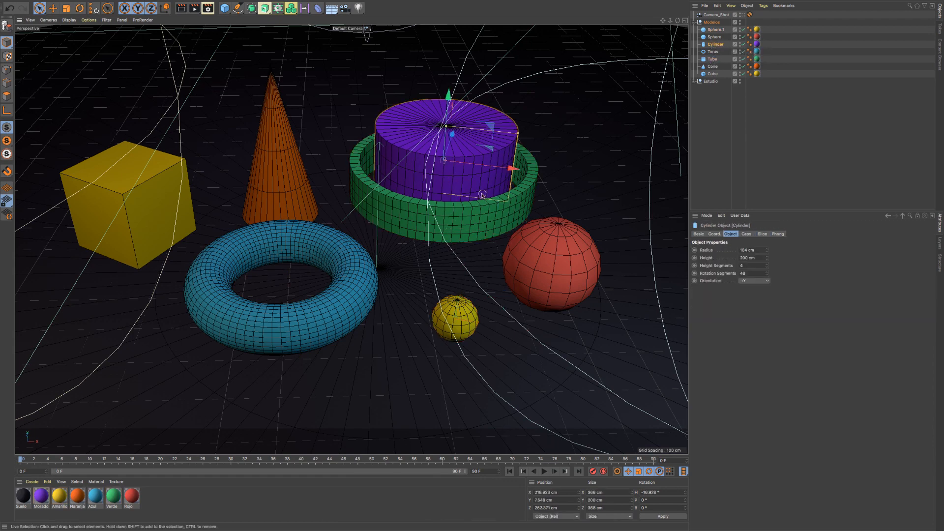
left_click(398, 214, "shift")
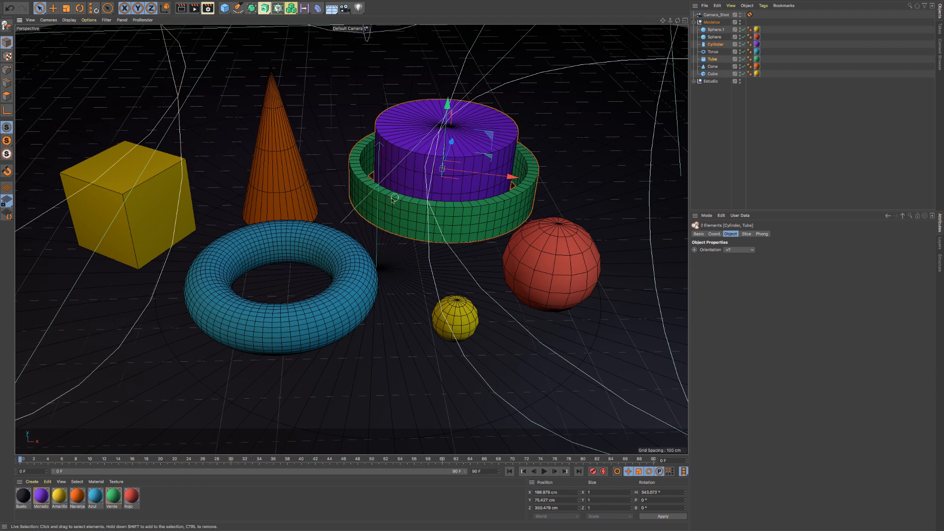
left_click(292, 191, "shift")
left_click(555, 253, "shift")
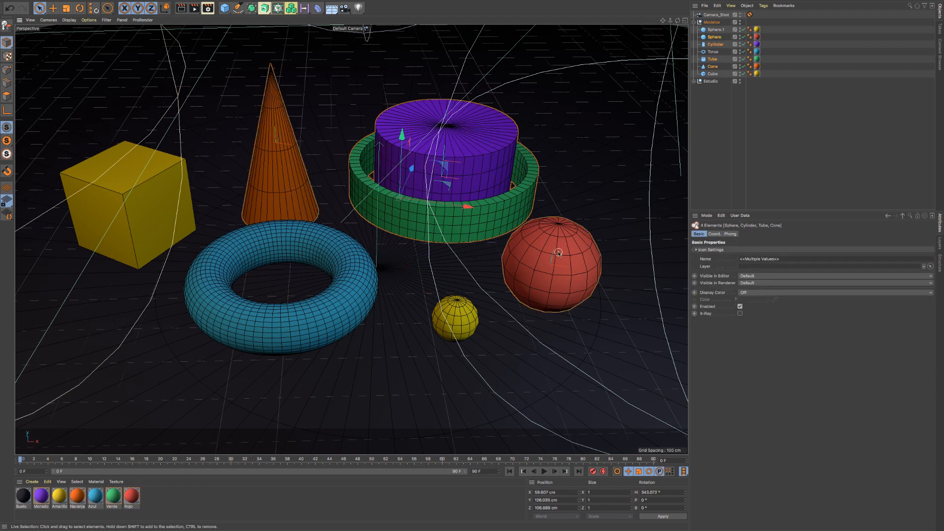
left_click(346, 253, "shift")
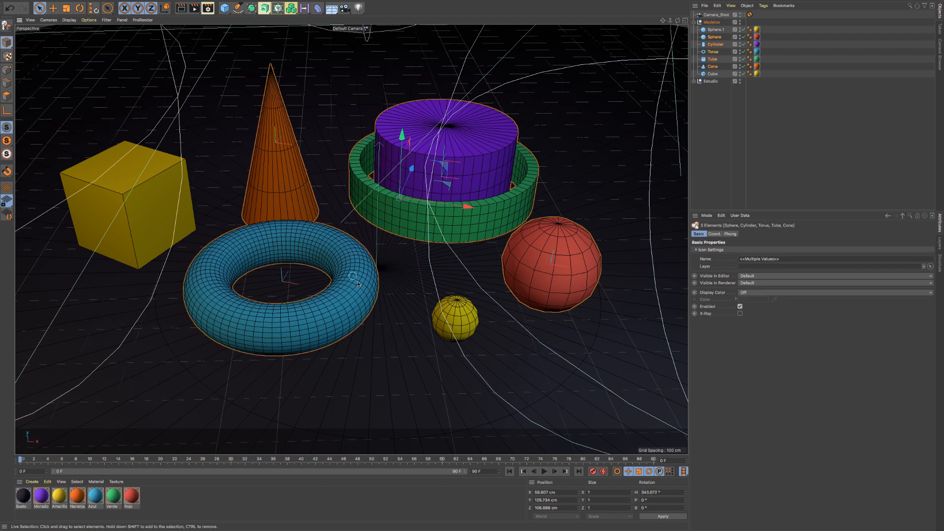
left_click(461, 308, "shift")
left_click(158, 189, "shift")
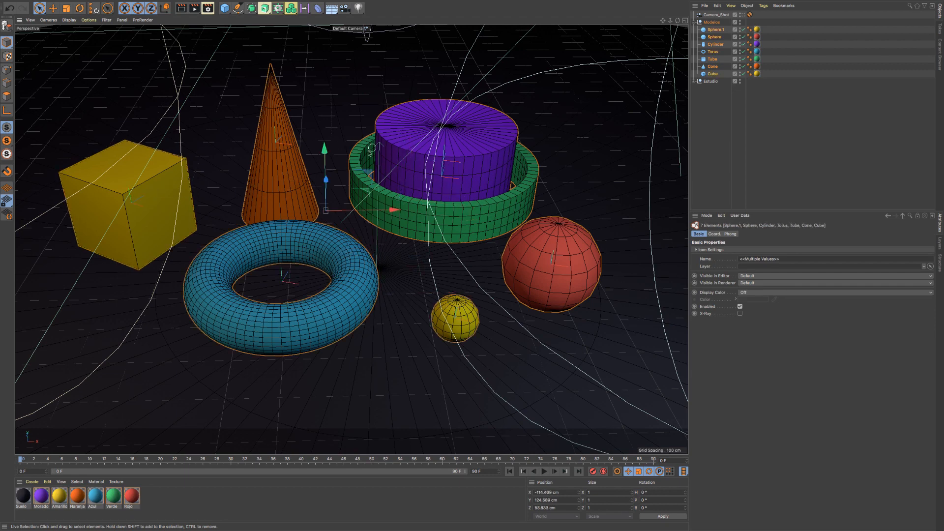
left_click(291, 226, "ctrl")
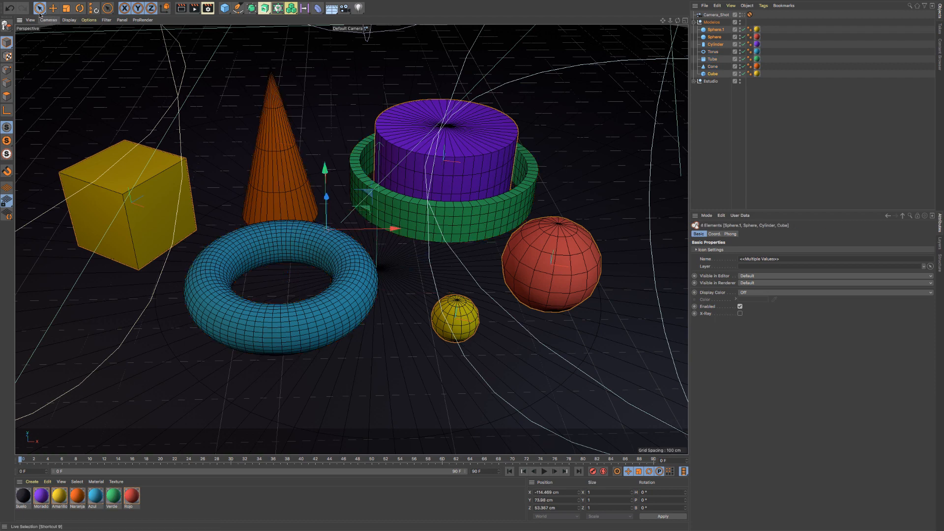
- Review the available selection tools and activate Live Selection
left_click(41, 13)
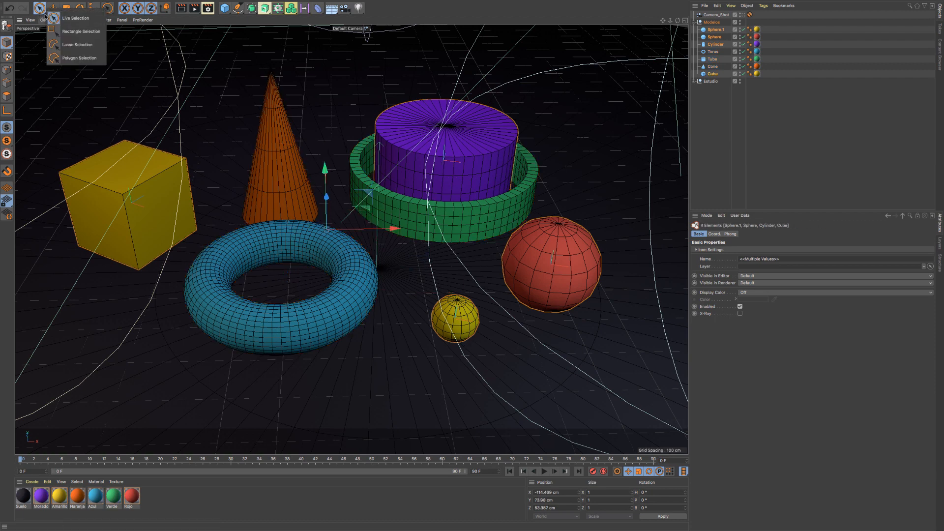
left_click(40, 10)
mouse_move(95, 1)
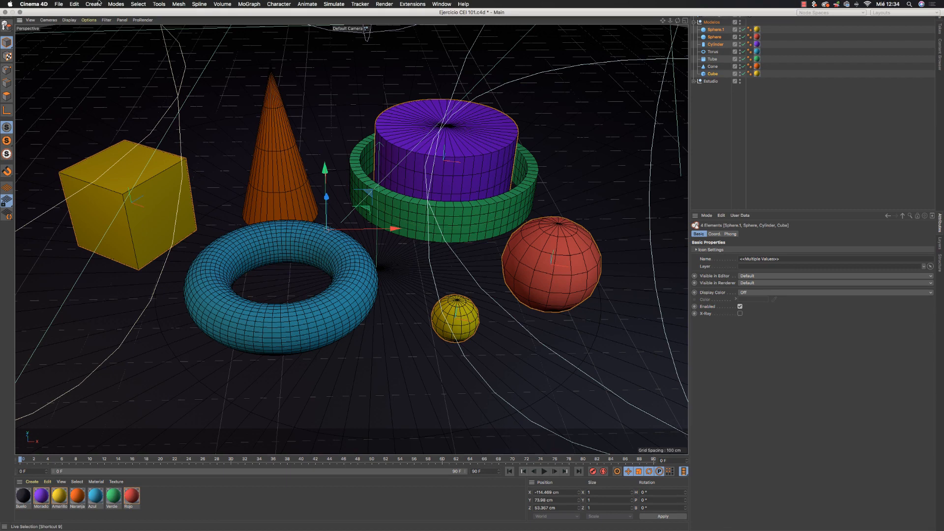
left_click(138, 4)
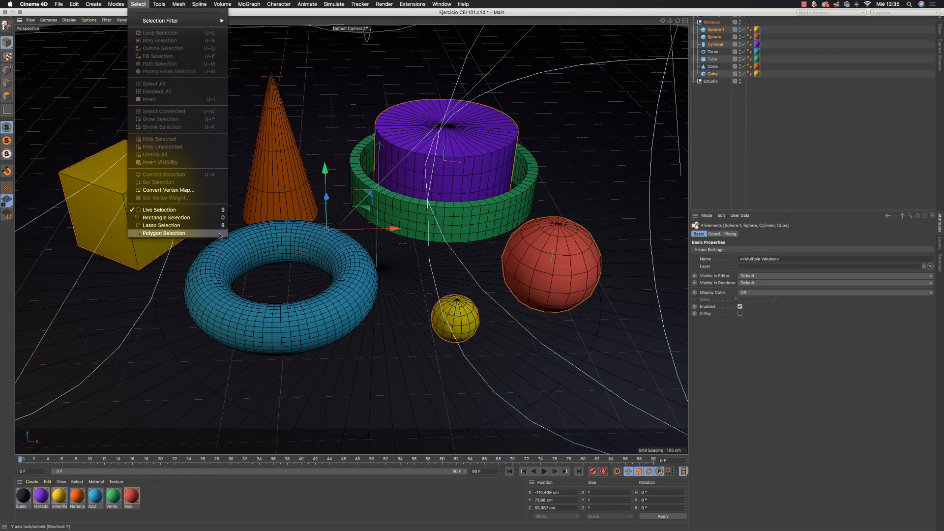
left_click(164, 212)
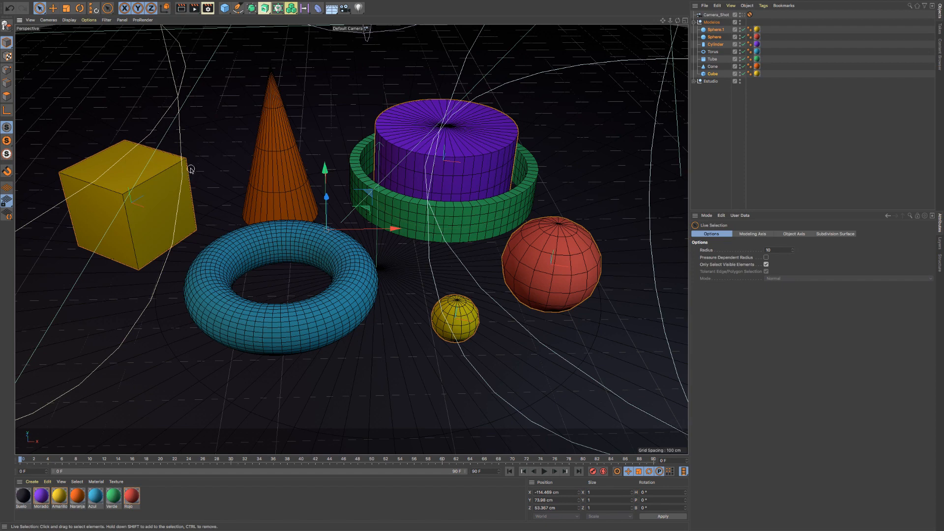
- Activate Rectangle Selection and select the yellow cube by framing its upper corner in the viewport
key("0")
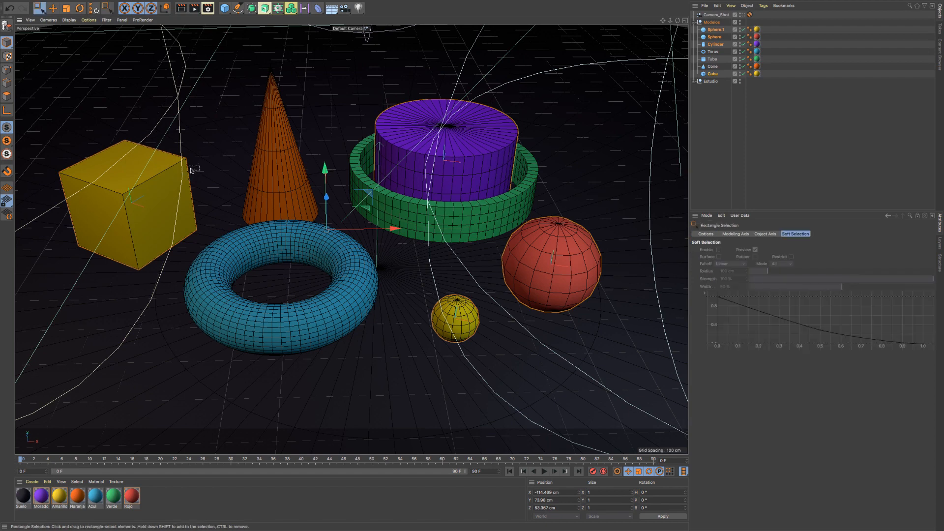
left_click(39, 8)
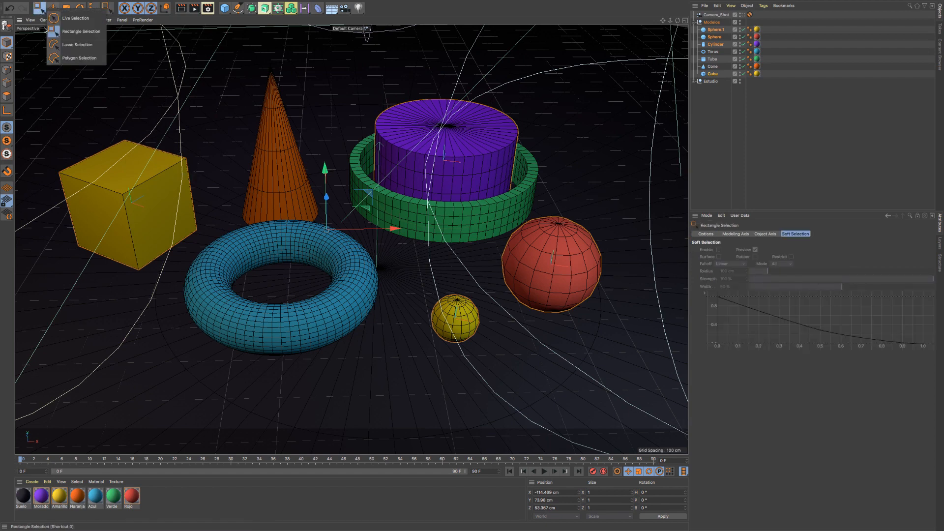
left_click(80, 34)
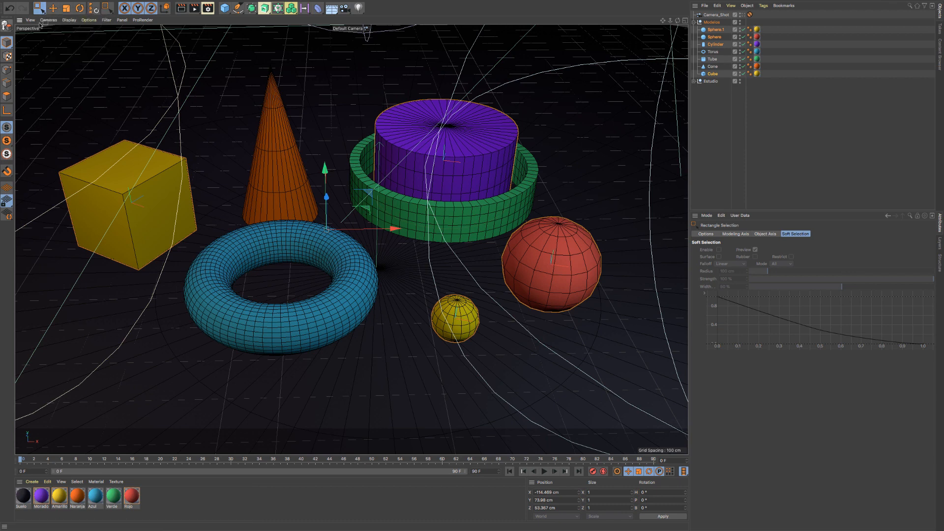
left_click_drag(143, 106, 209, 184)
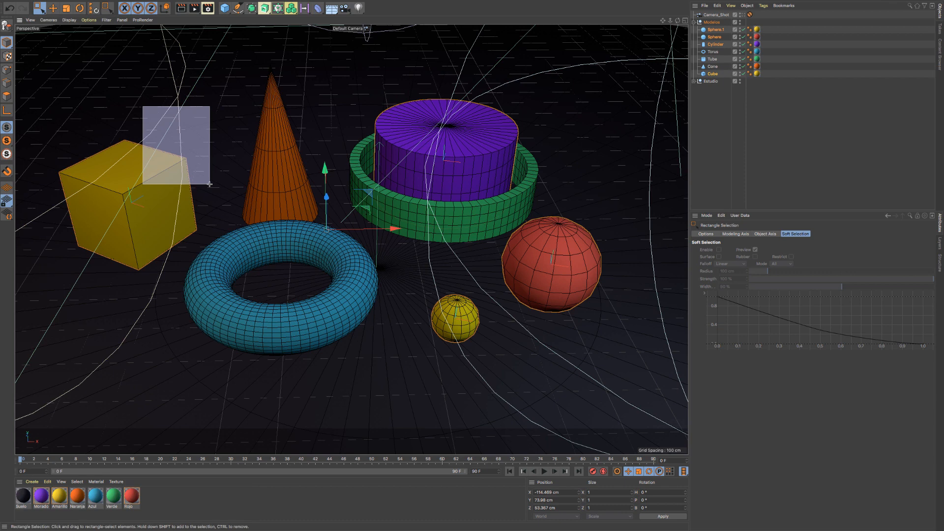
left_click_drag(209, 184, 219, 183)
left_click_drag(115, 109, 176, 171)
left_click_drag(144, 106, 208, 190)
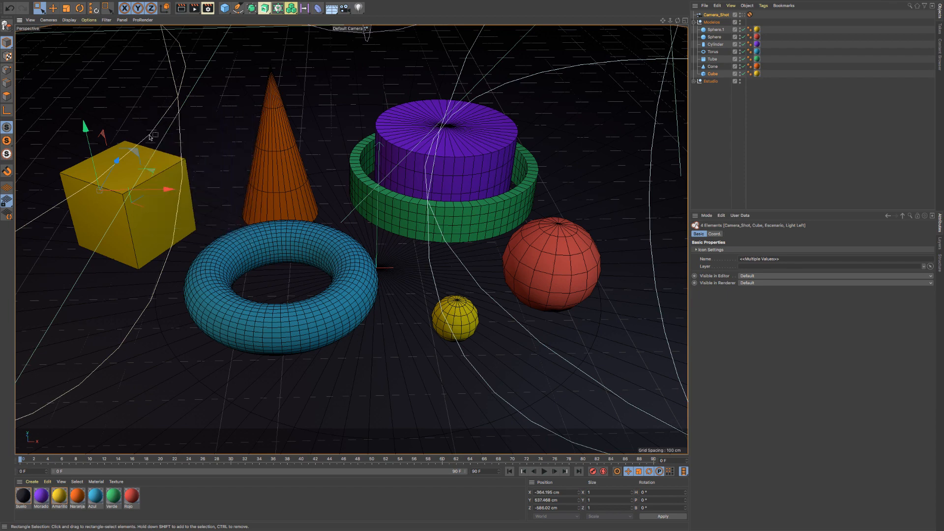
left_click_drag(152, 123, 189, 168)
- Rectangle-select the cube, cone and torus together, and replace that selection with the cylinder and finally the cone
left_click_drag(46, 100, 253, 195)
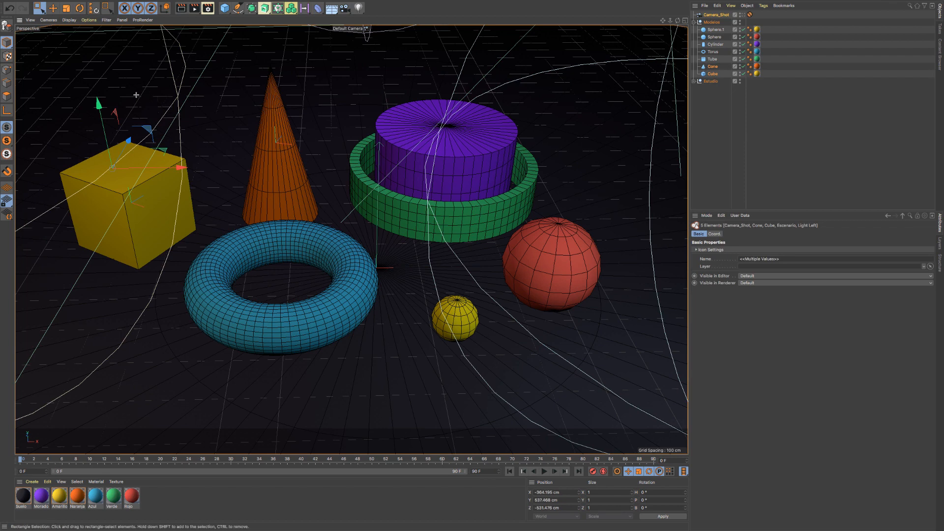
left_click_drag(136, 95, 253, 241)
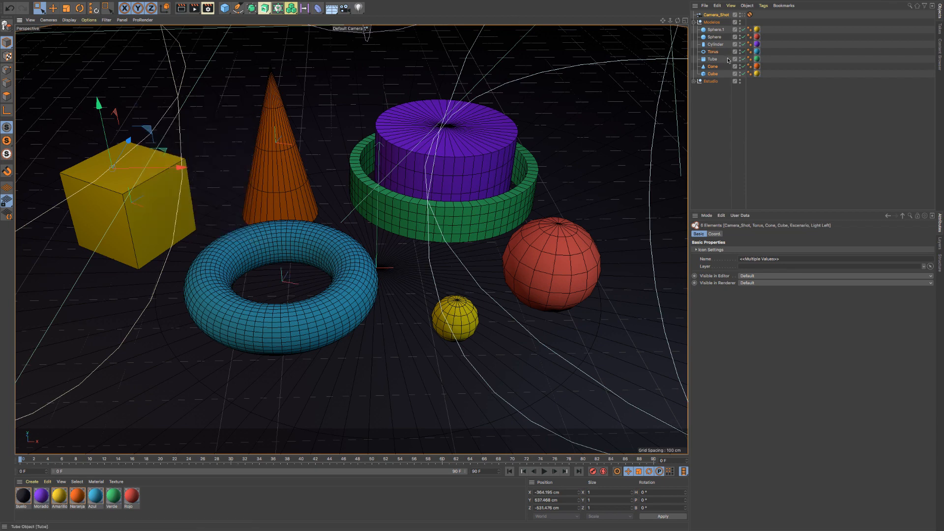
left_click_drag(333, 114, 391, 129)
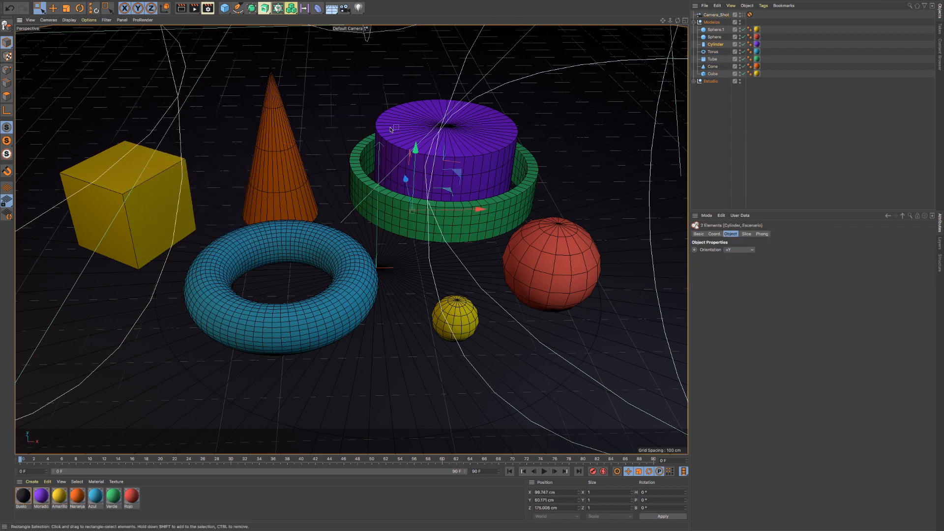
left_click_drag(321, 102, 274, 146)
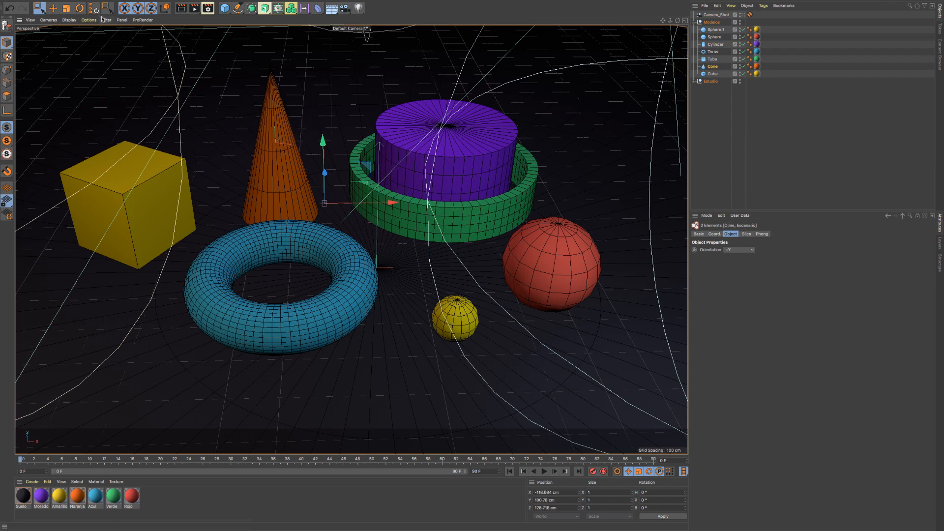
- Activate Lasso Selection and lasso the cube, cone and torus, followed by the red sphere, cylinder and tube, and a wider group
left_click(40, 8)
left_click(86, 45)
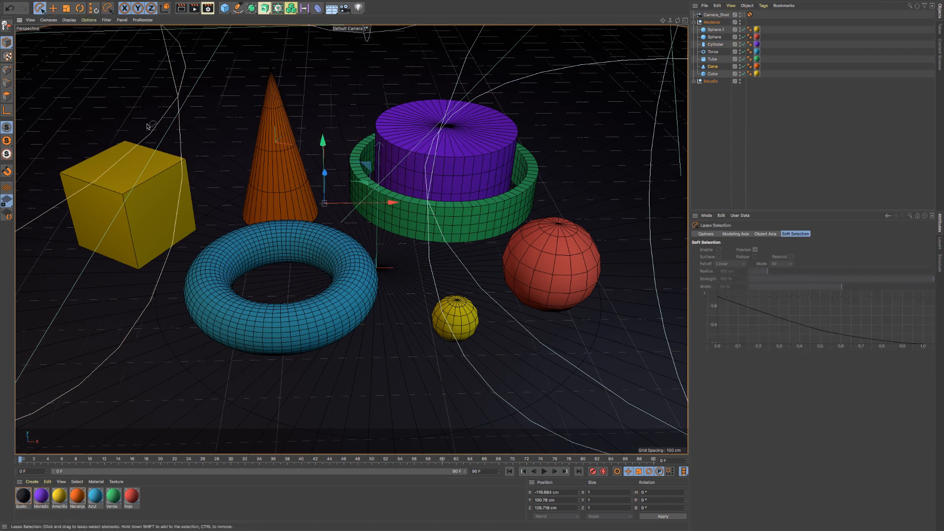
mouse_move(147, 117)
left_mouse_down()
mouse_move(246, 50)
mouse_move(309, 105)
mouse_move(285, 196)
mouse_move(247, 232)
mouse_move(147, 129)
left_mouse_up()
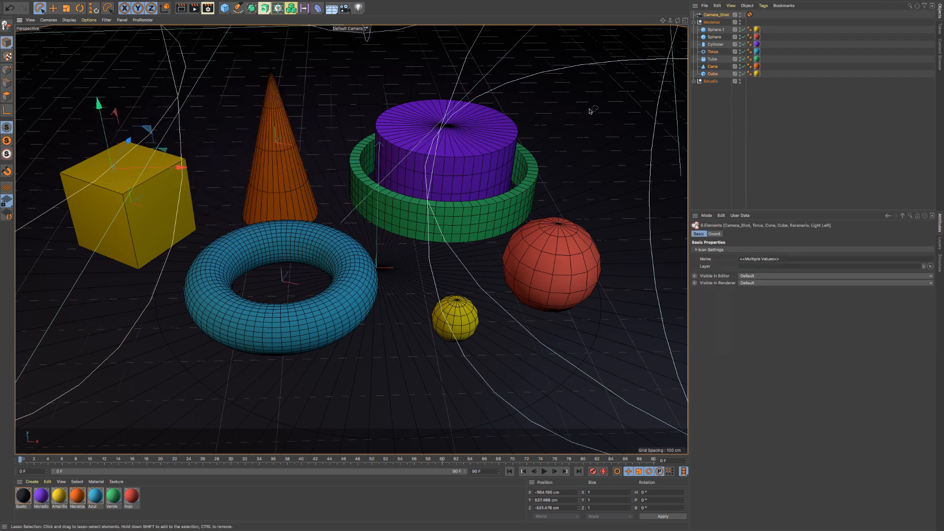
mouse_move(596, 95)
left_mouse_down()
mouse_move(553, 76)
mouse_move(467, 82)
mouse_move(433, 220)
mouse_move(537, 314)
mouse_move(617, 196)
mouse_move(607, 106)
left_mouse_up()
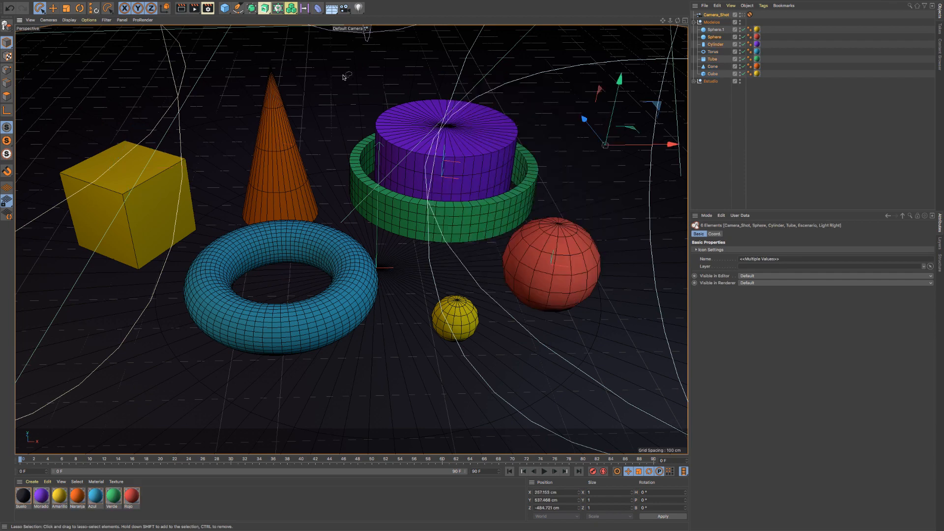
mouse_move(344, 77)
left_mouse_down("shift")
mouse_move(248, 165)
mouse_move(389, 270)
mouse_move(406, 113)
mouse_move(362, 88)
left_mouse_up("shift")
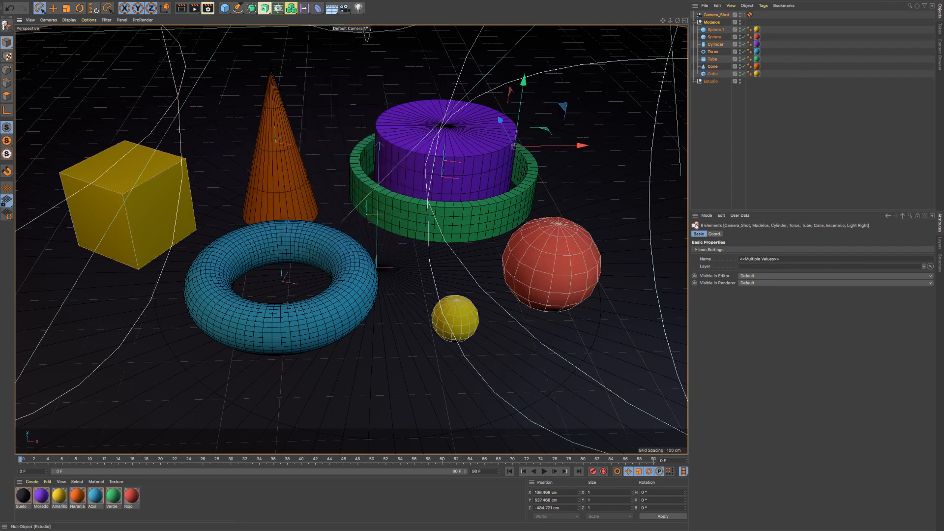
- Select the Estudio null and hide it in the viewport
left_click(710, 81)
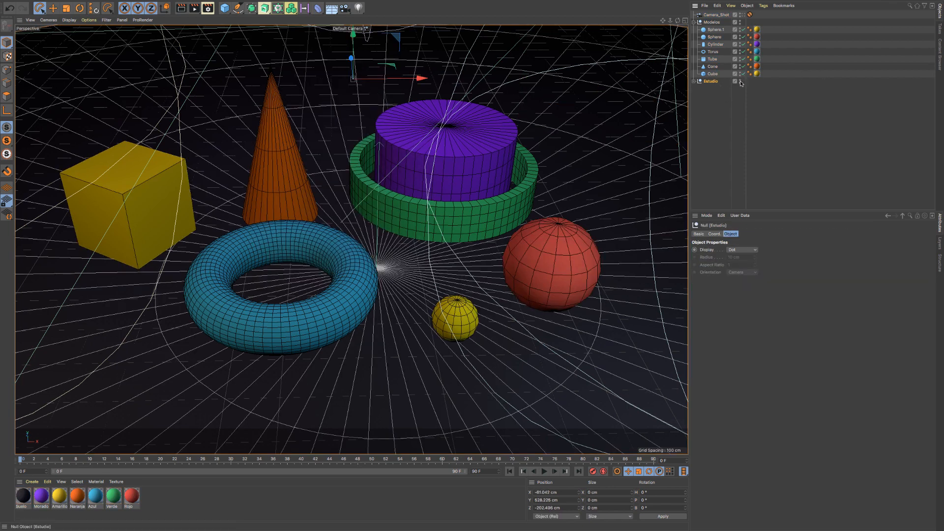
left_click(740, 82, "alt")
left_click(740, 81, "alt")
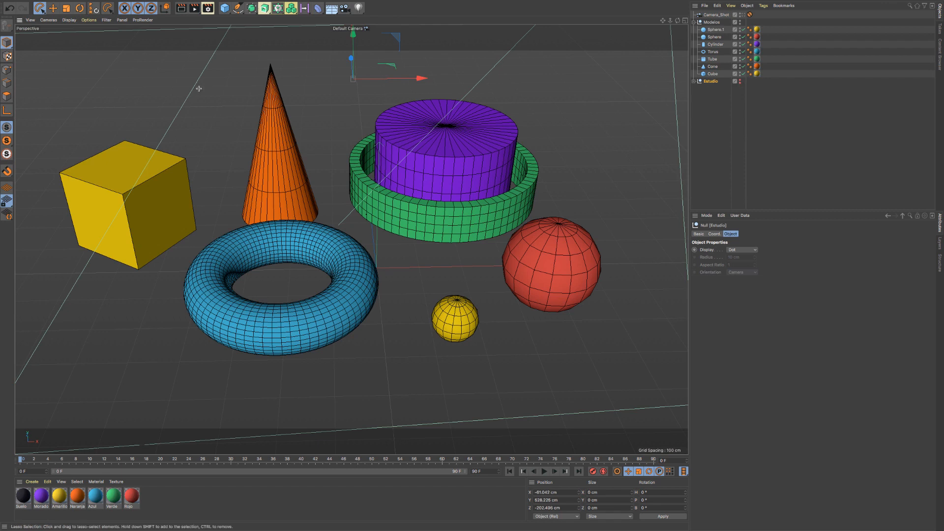
- Lasso a wide group of primitives, replace it with the cylinder and tube, and finally with the two spheres
mouse_move(199, 90)
left_mouse_down()
mouse_move(396, 201)
mouse_move(268, 297)
mouse_move(192, 171)
left_mouse_up()
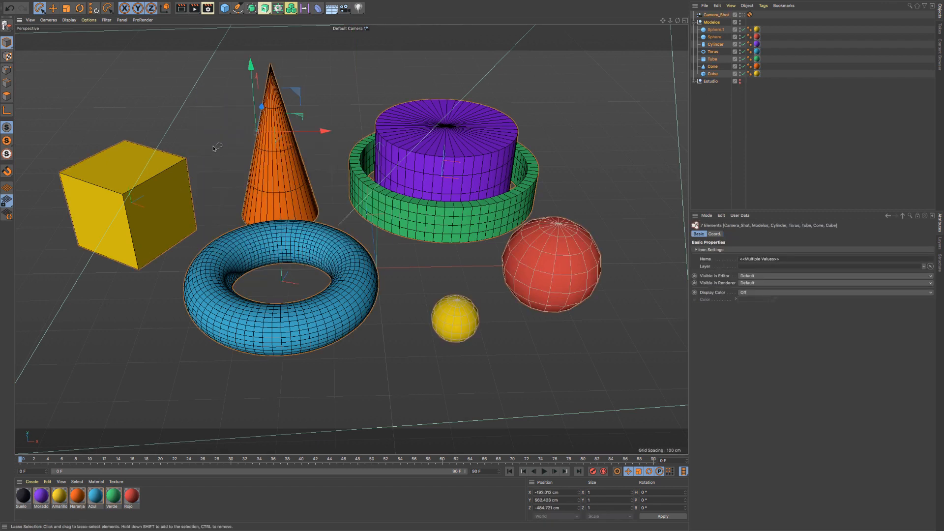
mouse_move(352, 90)
left_mouse_down()
mouse_move(409, 179)
mouse_move(332, 158)
mouse_move(342, 149)
left_mouse_up()
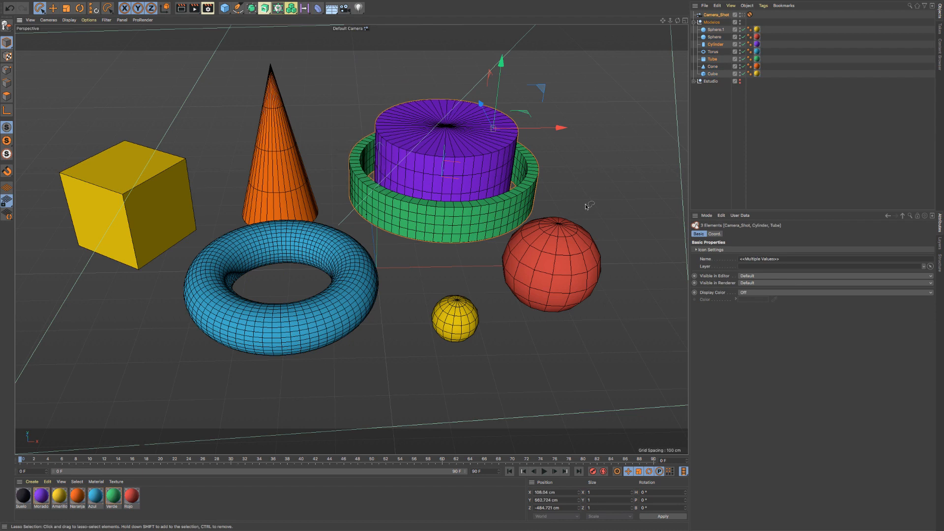
mouse_move(471, 372)
left_mouse_down()
mouse_move(512, 290)
mouse_move(561, 295)
mouse_move(453, 393)
left_mouse_up()
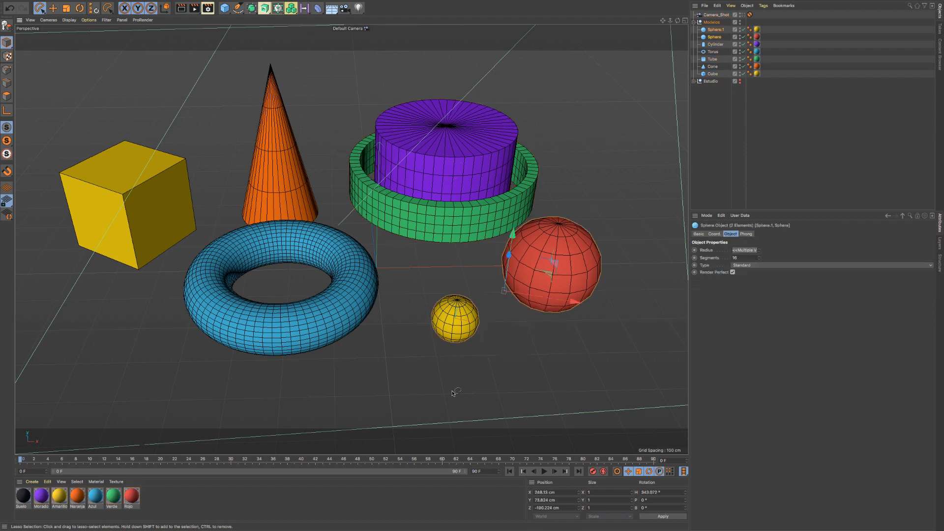
- Lasso the small yellow sphere together with the torus, and replace that selection with the red sphere, cylinder, torus and cone
mouse_move(594, 374)
left_mouse_down()
mouse_move(462, 275)
mouse_move(516, 399)
mouse_move(585, 376)
mouse_move(555, 330)
mouse_move(423, 320)
mouse_move(494, 363)
left_mouse_up()
mouse_move(381, 353)
left_mouse_down()
mouse_move(443, 343)
mouse_move(362, 284)
mouse_move(366, 298)
left_mouse_up()
left_click_drag(435, 310, 376, 301)
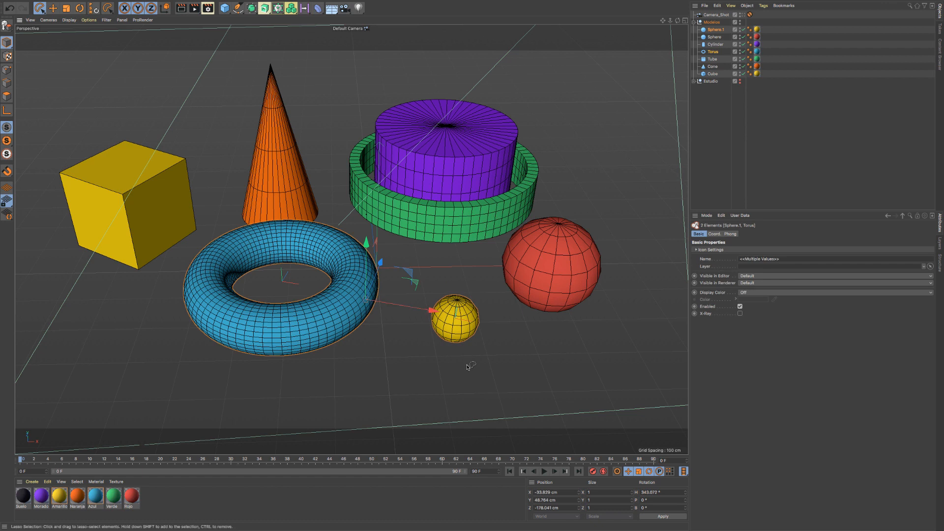
mouse_move(476, 366)
left_mouse_down("ctrl")
mouse_move(447, 314)
mouse_move(516, 364)
mouse_move(511, 358)
left_mouse_up("ctrl")
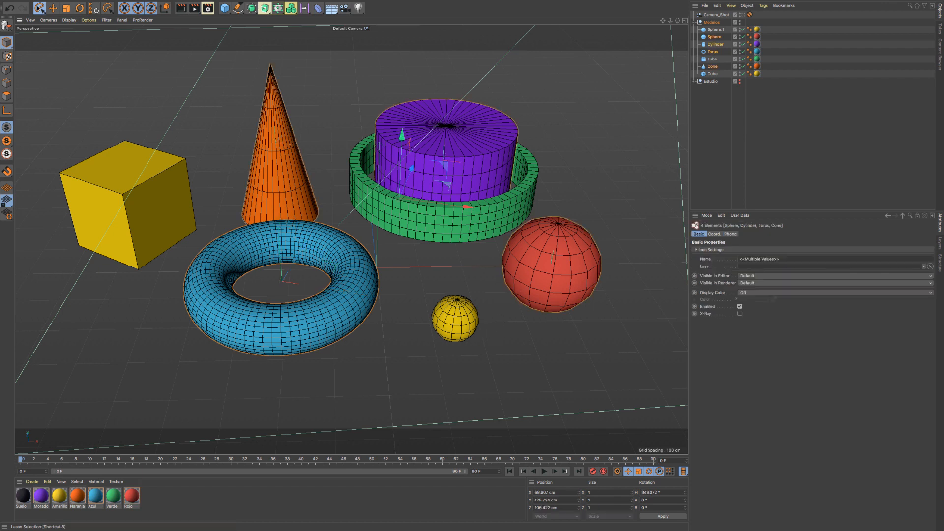
- Activate Polygon Selection and outline a closed polygon that selects the cube, cone and torus
left_click(38, 7)
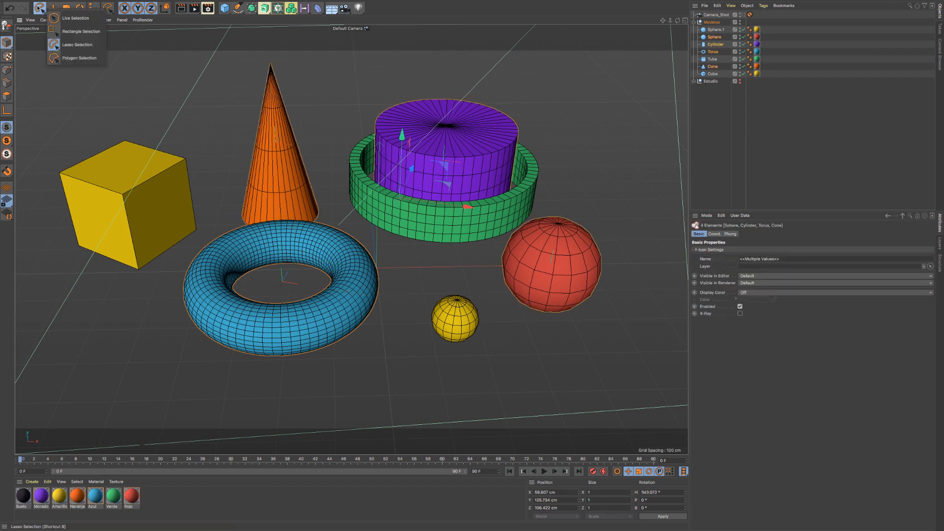
left_click(69, 58)
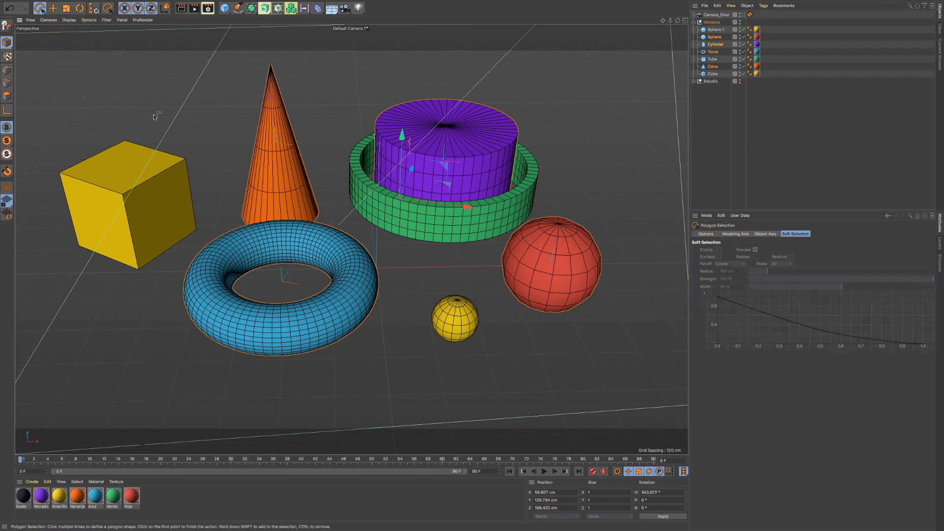
left_click(232, 93)
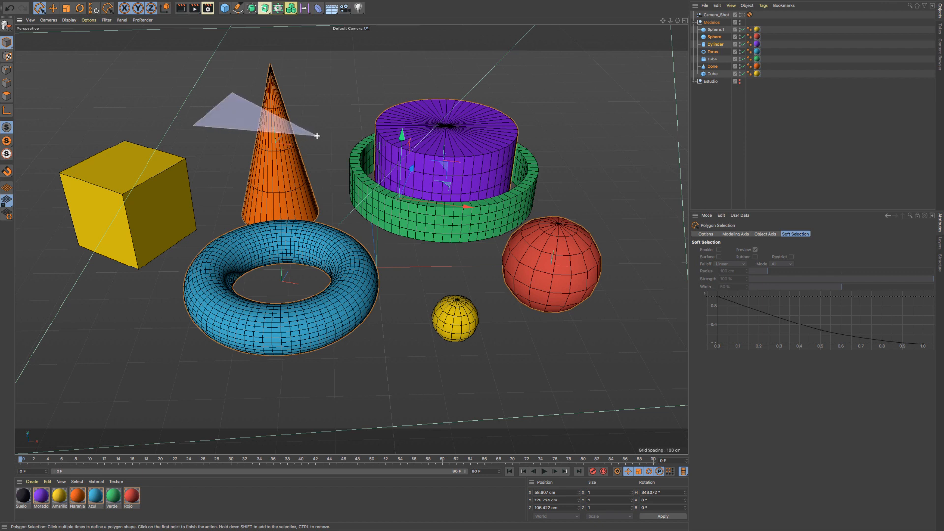
left_click(318, 133)
left_click(338, 252)
left_click(269, 292)
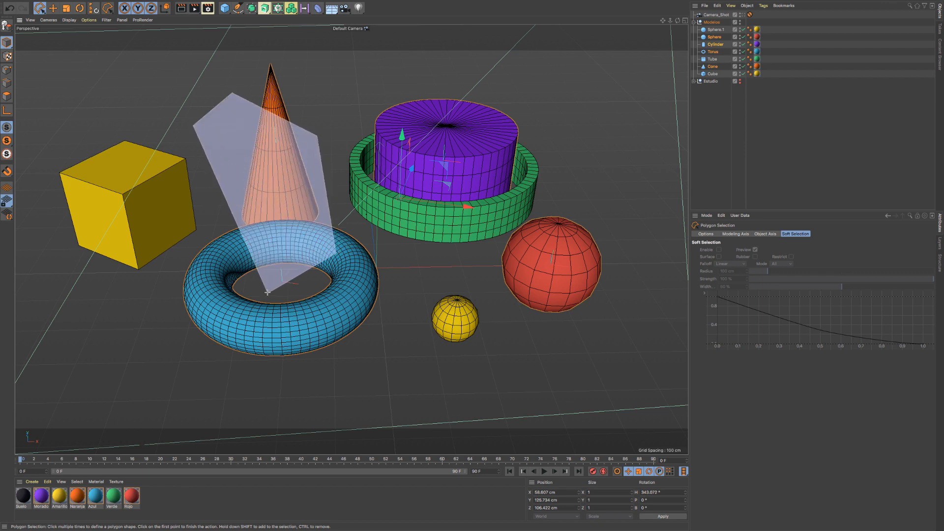
left_click(170, 268)
left_click(173, 140)
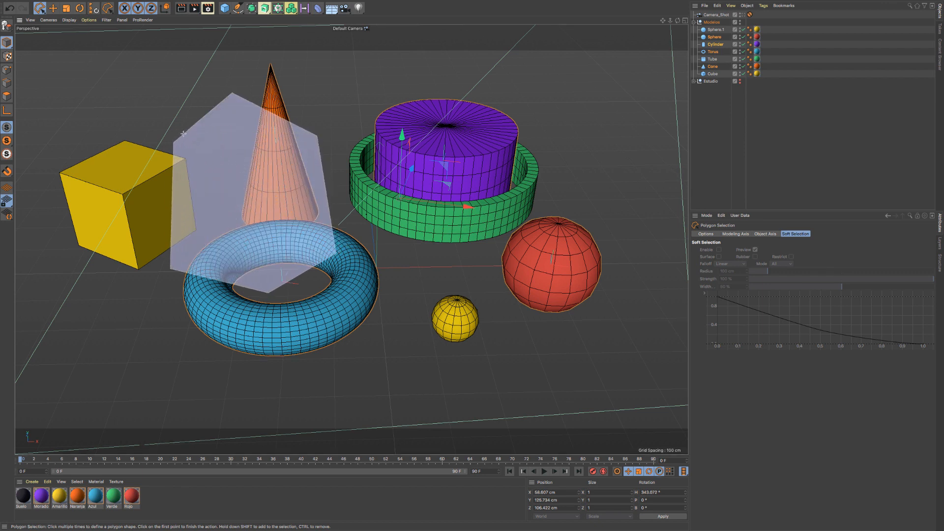
left_click(191, 126)
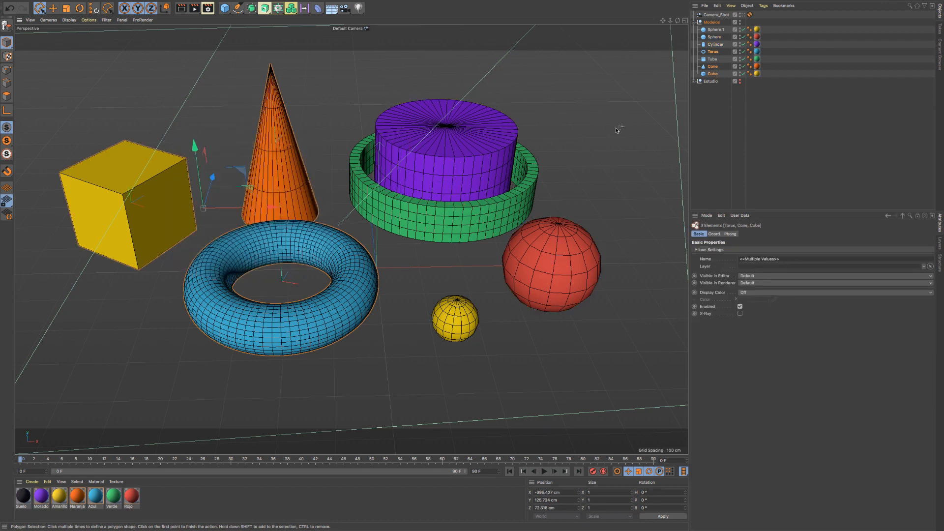
- Replace the selection with the red sphere, cylinder and tube by outlining a closed polygon across them
left_click(611, 109)
left_click(521, 102)
left_click(468, 253)
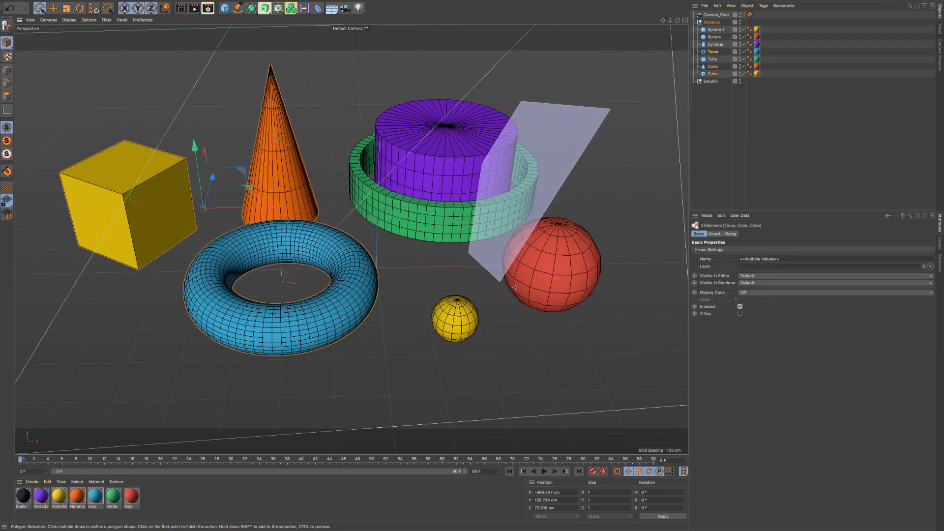
left_click(517, 288)
left_click(596, 245)
left_click(631, 158)
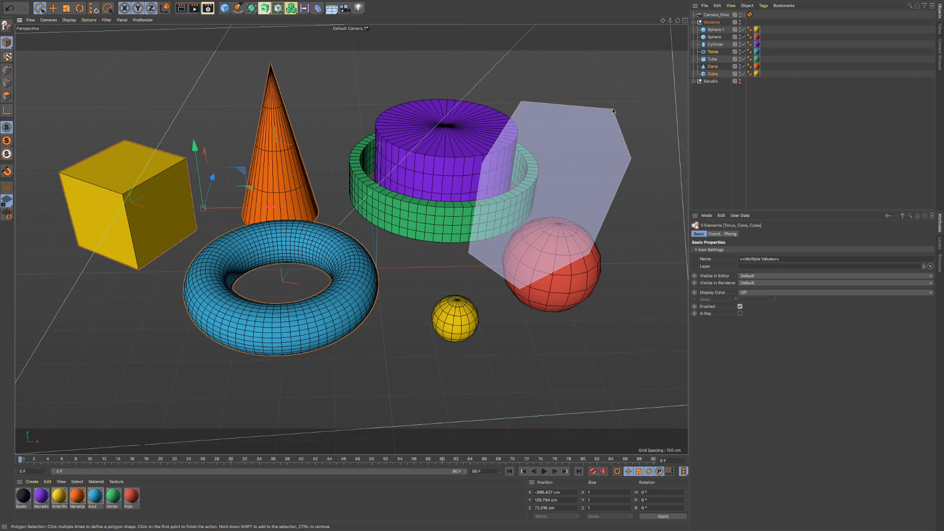
left_click(612, 109)
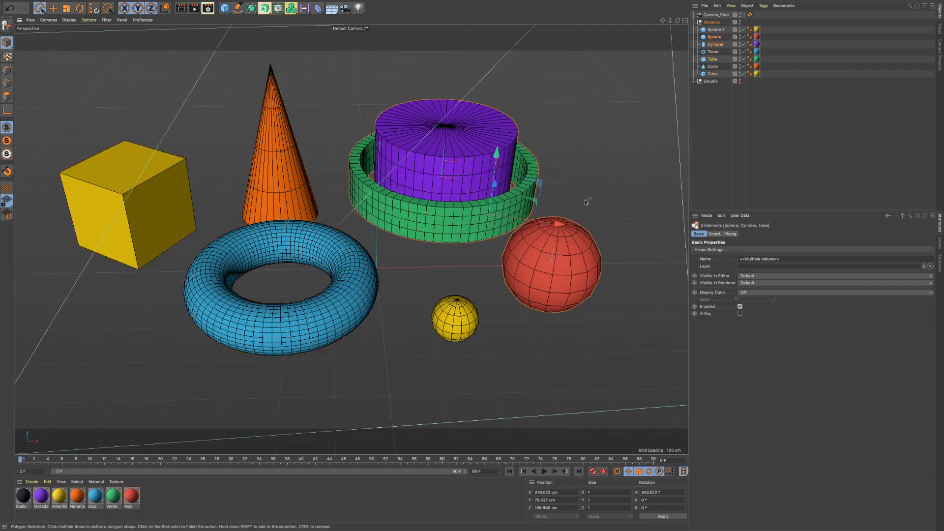
- Add the torus to the current selection with a closed polygon over its lower edge
left_click(372, 381)
left_click(324, 324)
left_click(272, 347)
left_click(315, 403)
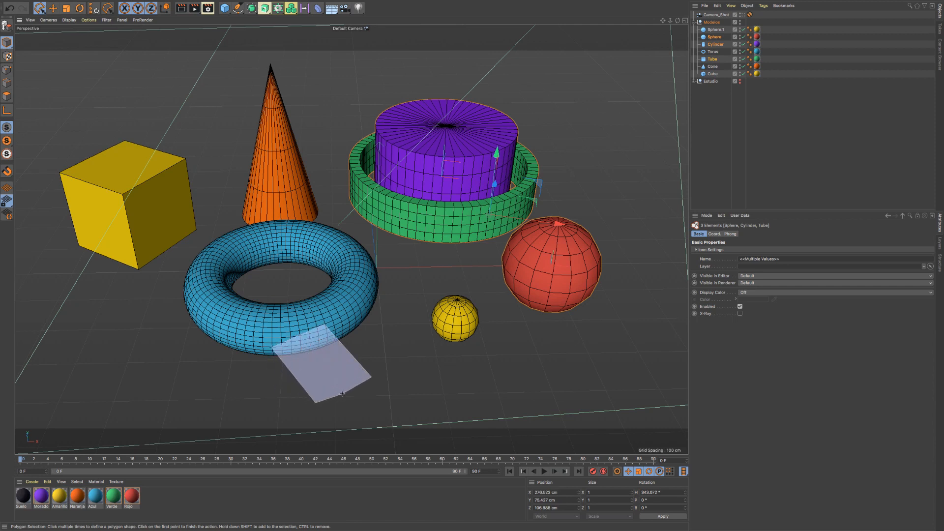
left_click(371, 378)
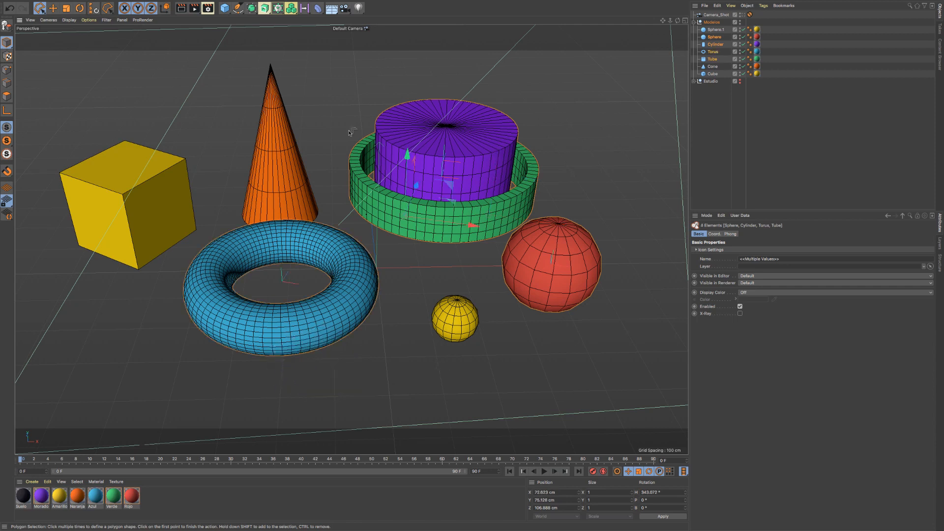
- Remove the cylinder from the selection with a closed polygon over its top edge
left_click(433, 111)
left_click(513, 105)
left_click(499, 58)
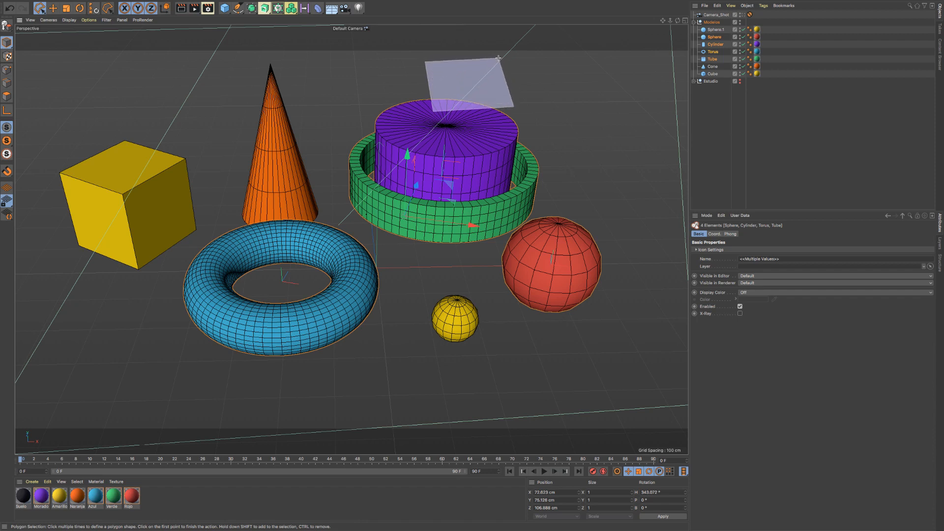
double_click(425, 61, "ctrl")
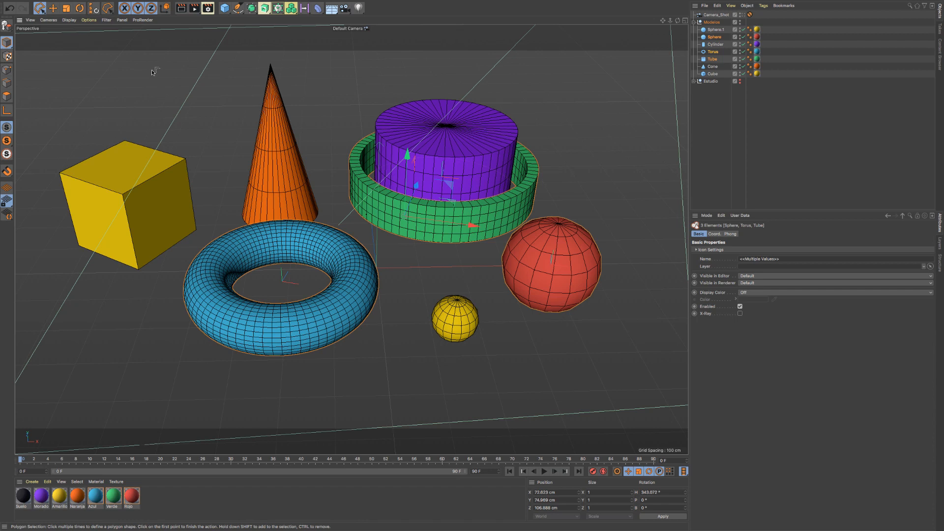
- Switch back to Live Selection, and activate the Move tool for the selected sphere, torus and tube
left_click_drag(40, 8, 62, 15)
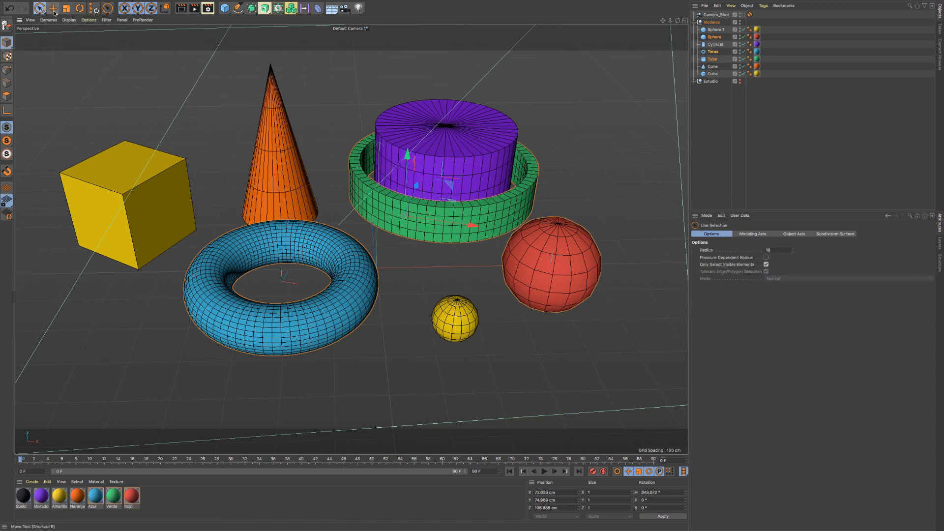
left_click(52, 9)
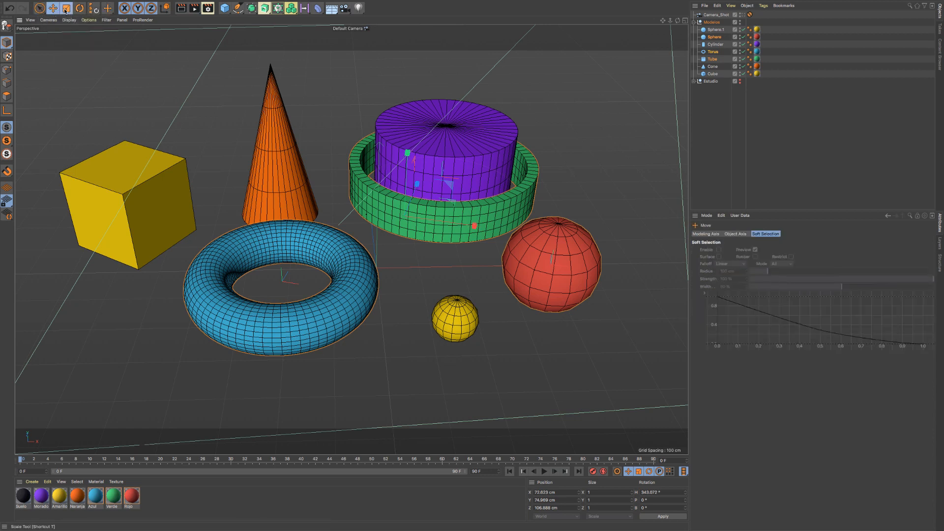
- Return to Live Selection, select only the red sphere, and frame it in the viewport
key("r")
left_click(40, 9)
left_click(711, 37)
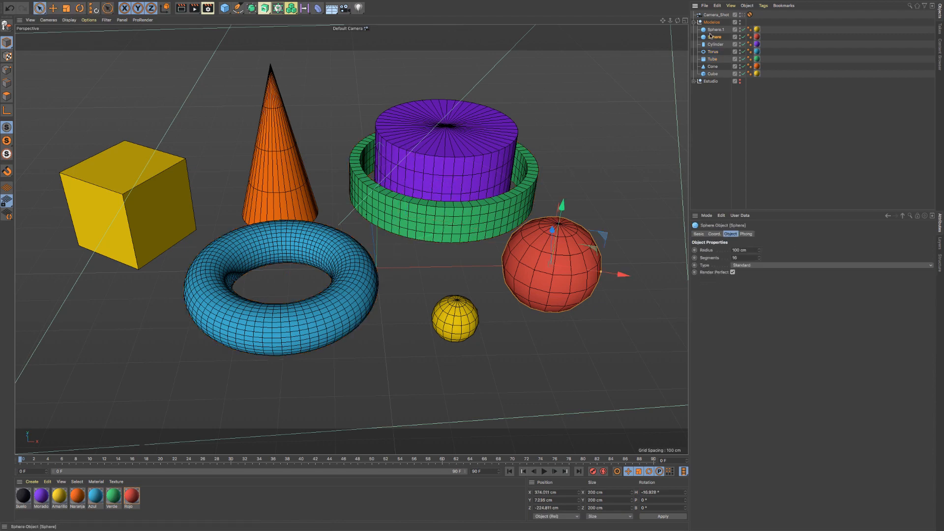
key("o")
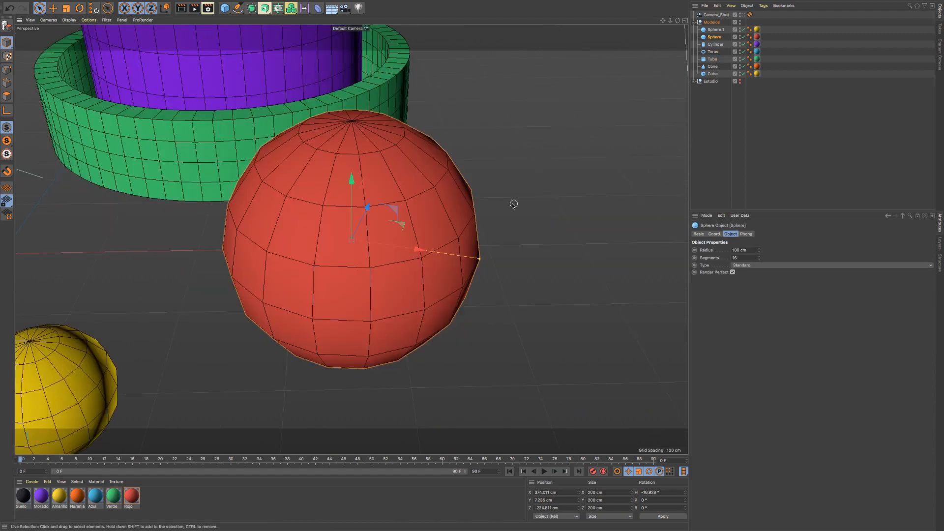
left_click_drag(401, 229, 370, 231, "alt")
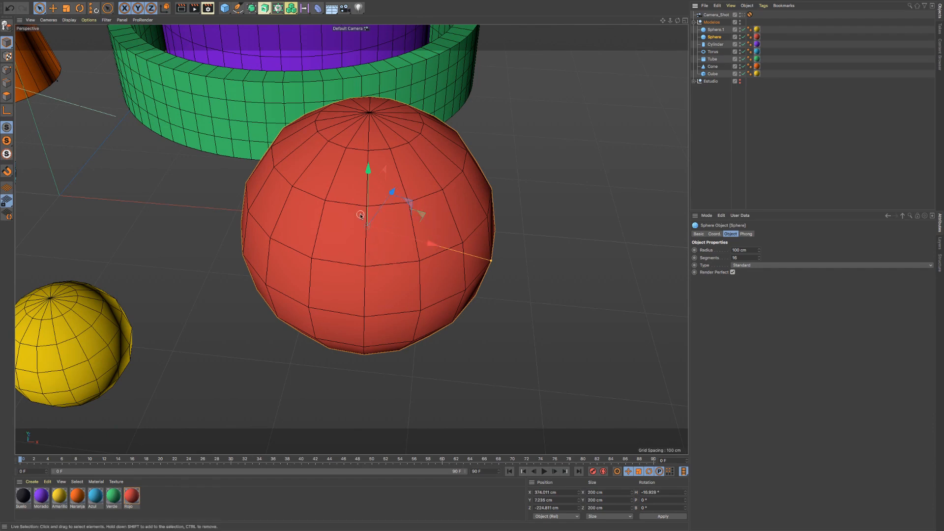
left_click_drag(362, 213, 404, 217, "alt")
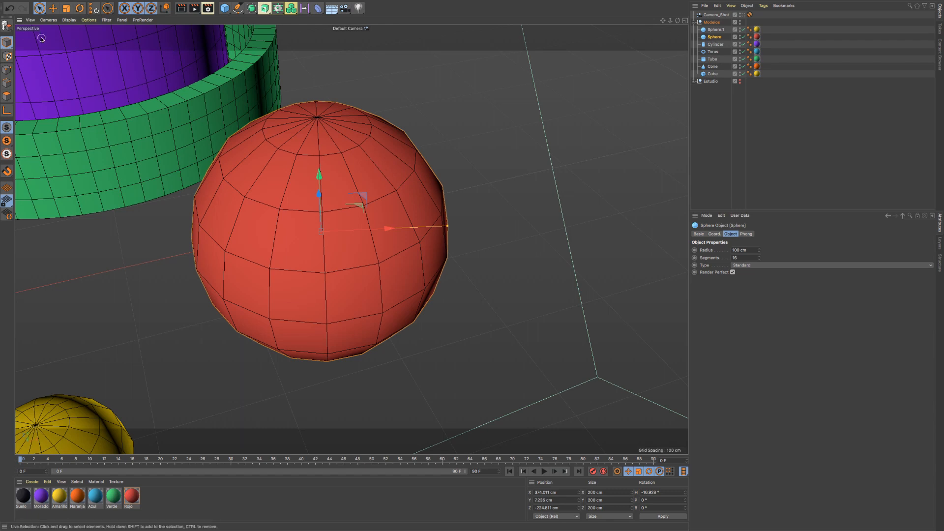
left_click(7, 25)
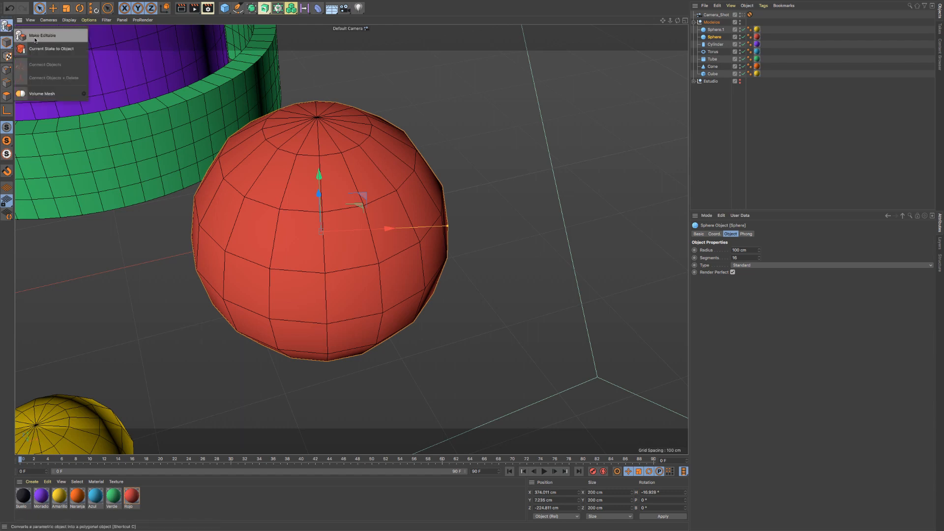
right_click(716, 38)
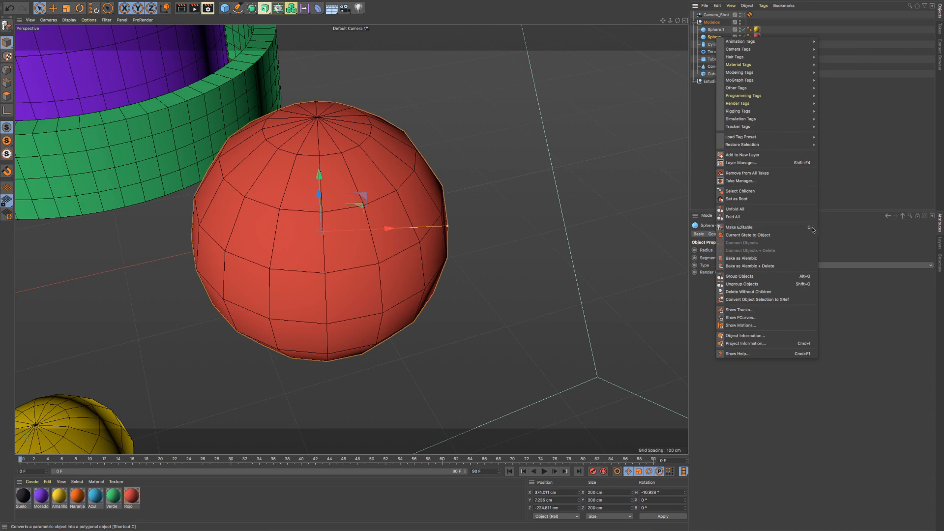
left_click(179, 4)
mouse_move(196, 81)
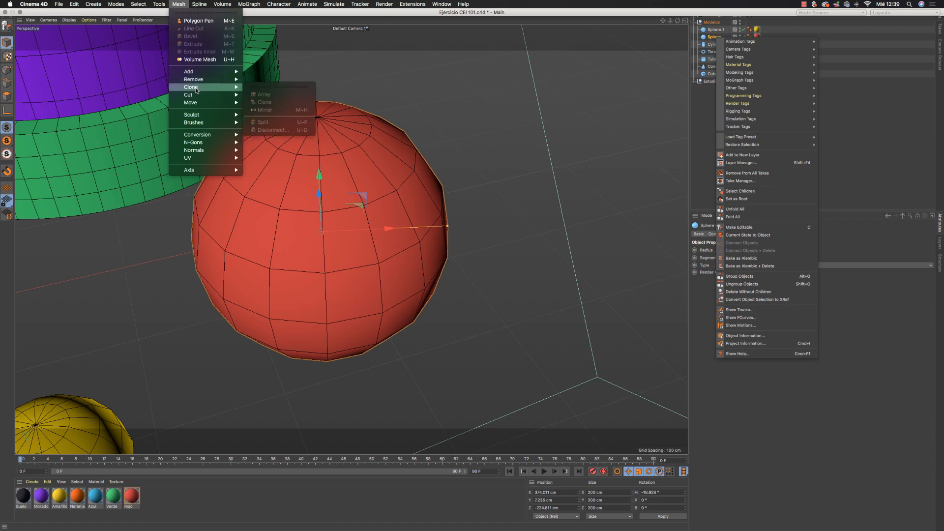
mouse_move(198, 140)
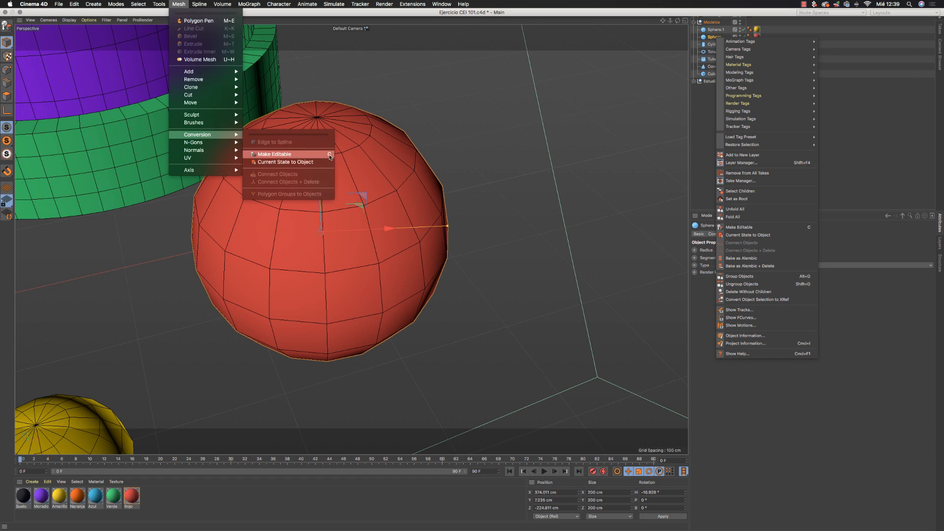
left_click(295, 154)
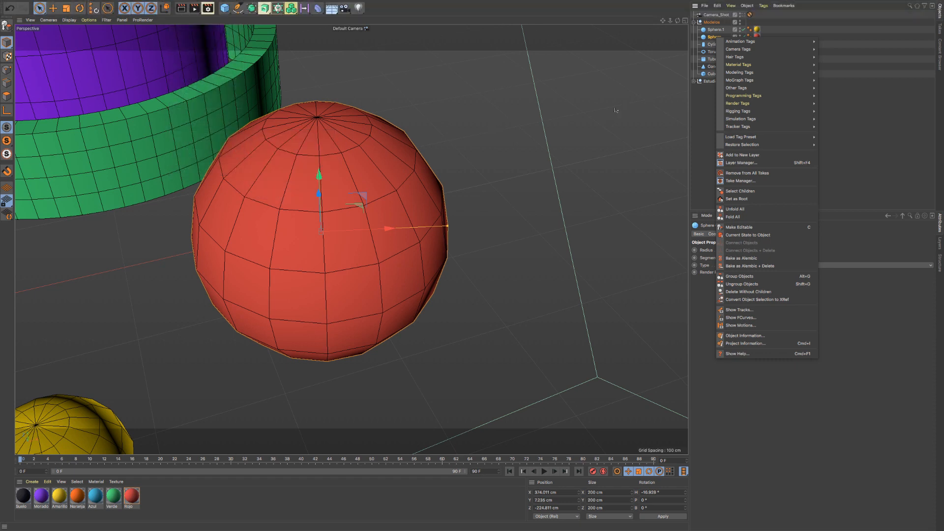
left_click(702, 93)
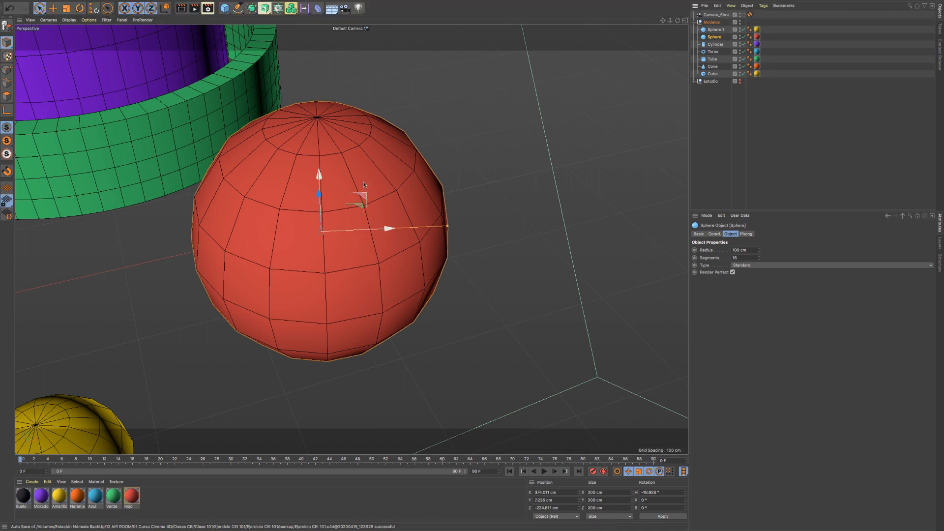
- Convert the red parametric sphere into an editable polygon object with Make Editable
right_click(386, 177)
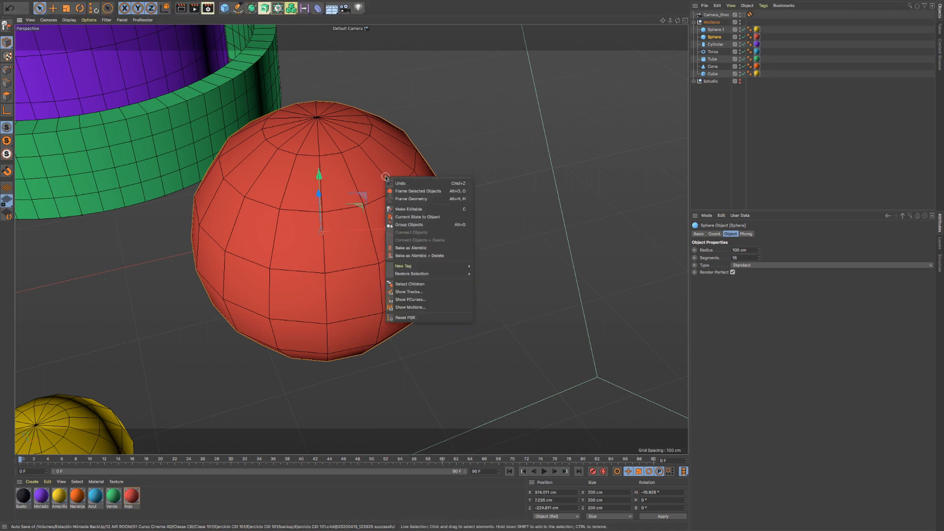
left_click(360, 163)
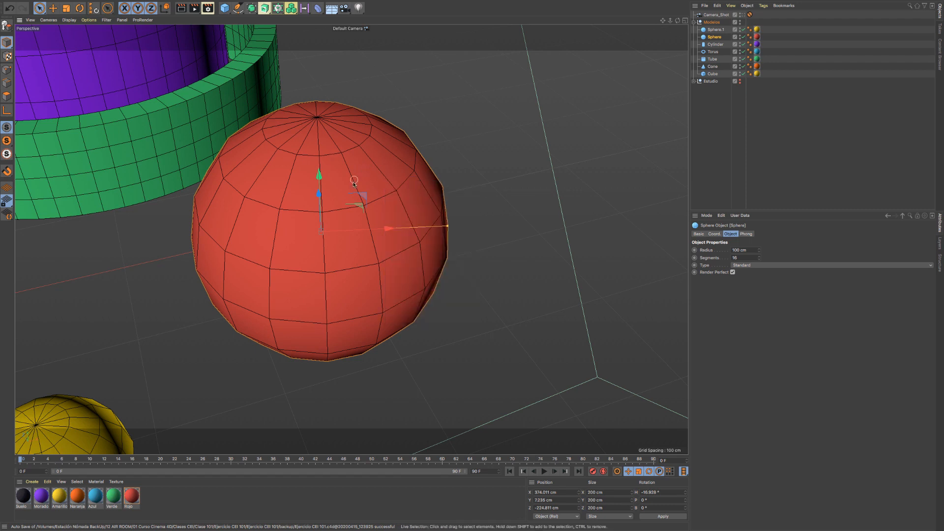
right_click(367, 181)
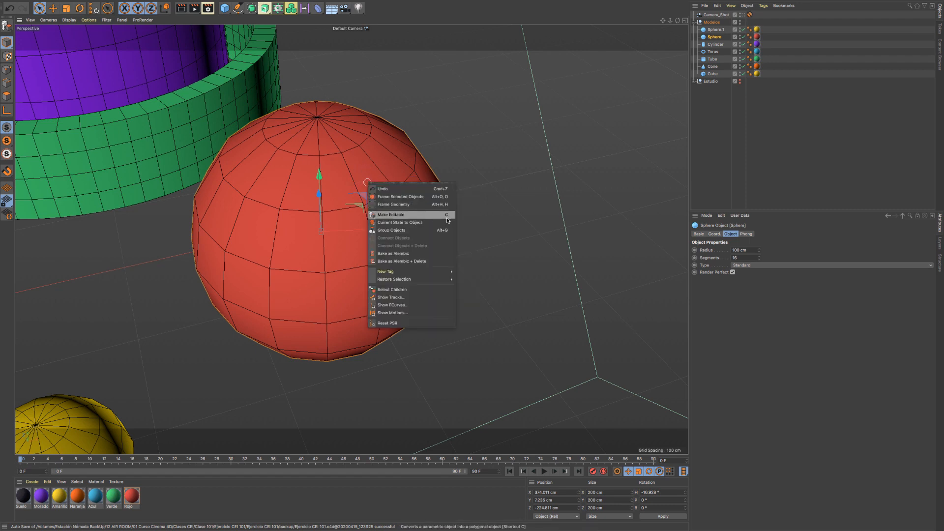
left_click(416, 216)
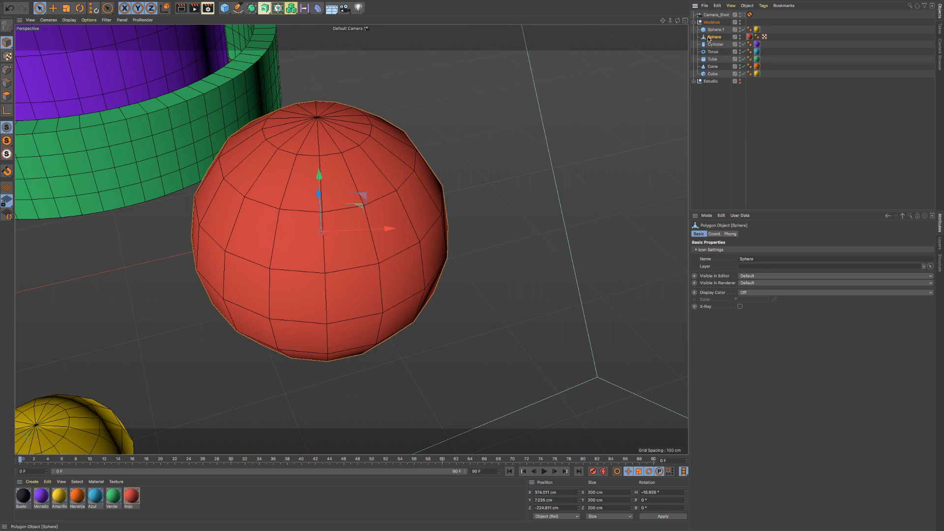
- Examine the Basic, Coordinates and Phong properties of the editable red sphere
left_click(714, 234)
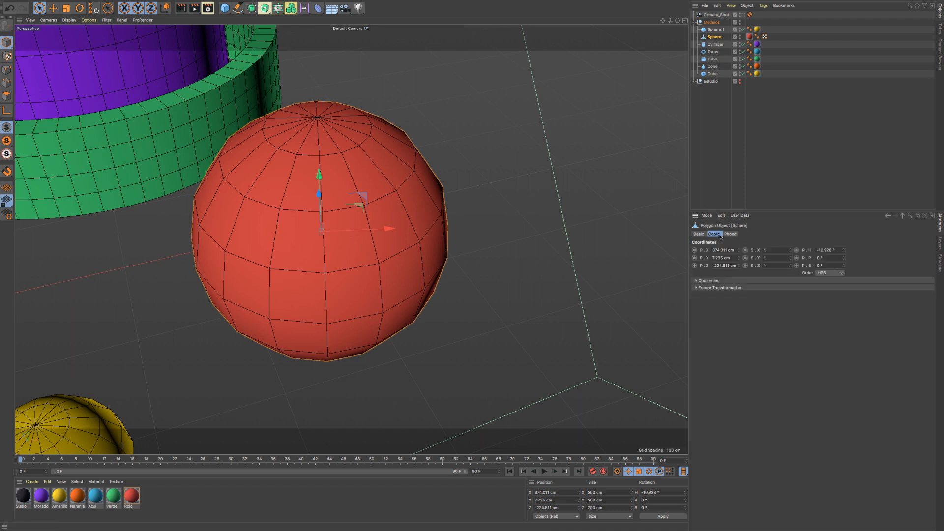
left_click(731, 234)
left_click(700, 235)
left_click(715, 235)
left_click(732, 235)
left_click_drag(710, 235, 698, 235)
left_click(697, 235)
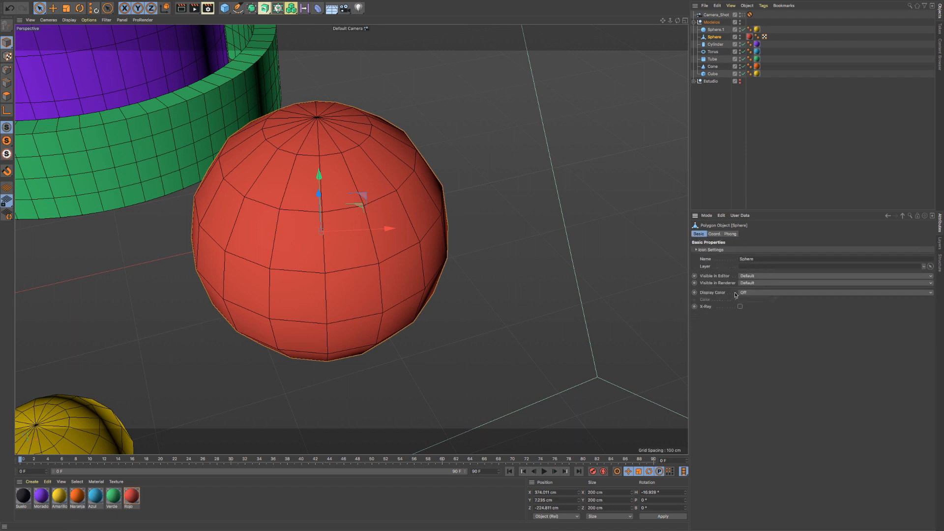
left_click(714, 234)
left_click(730, 234)
left_click(698, 234)
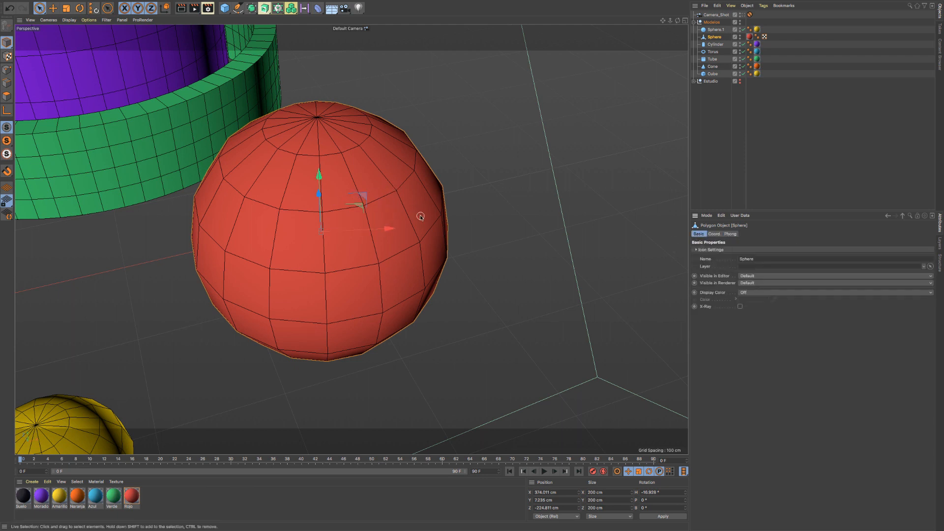
left_click(715, 236)
left_click(731, 236)
left_click(699, 235)
- Switch the red sphere to Polygon mode with the Live Selection tool active
scroll(316, 245, "down", 5)
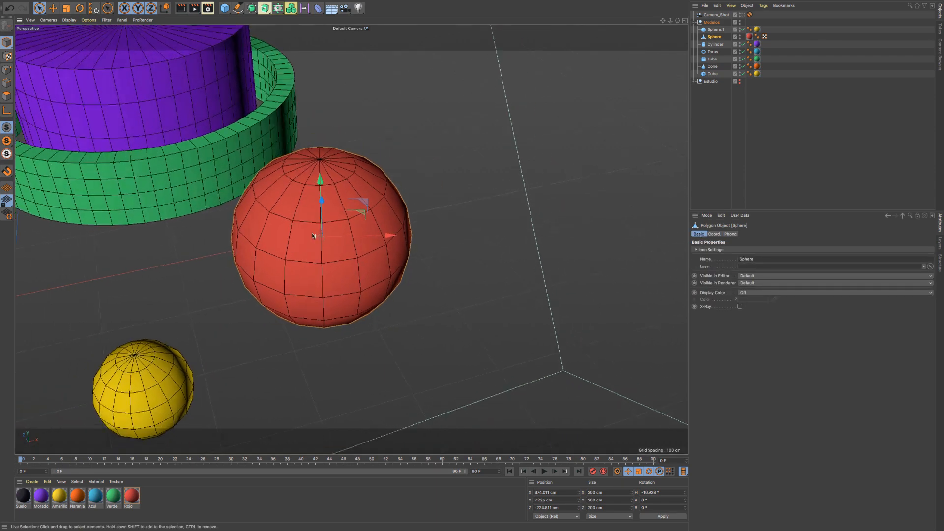
mouse_move(315, 236)
left_mouse_down("alt")
mouse_move(255, 197)
mouse_move(324, 224)
left_mouse_up("alt")
scroll(324, 224, "up", 5)
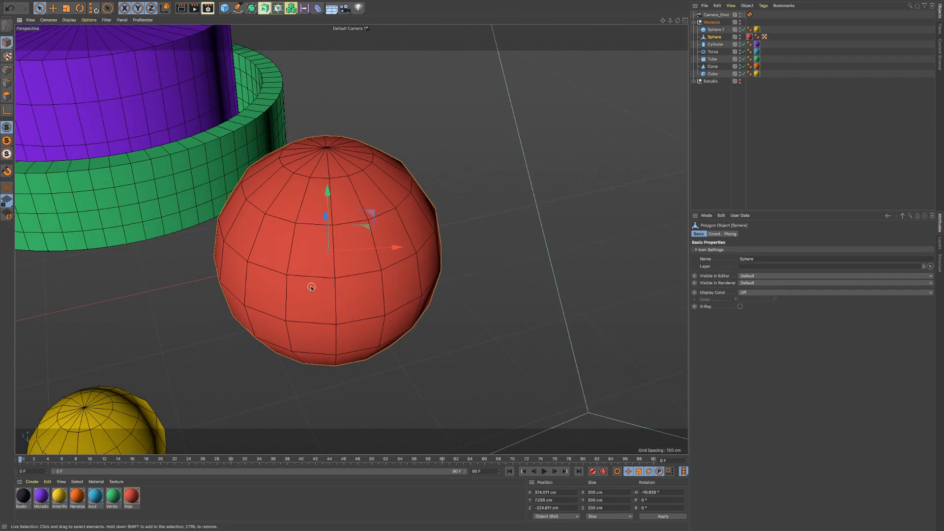
left_click(7, 96)
left_click(40, 10)
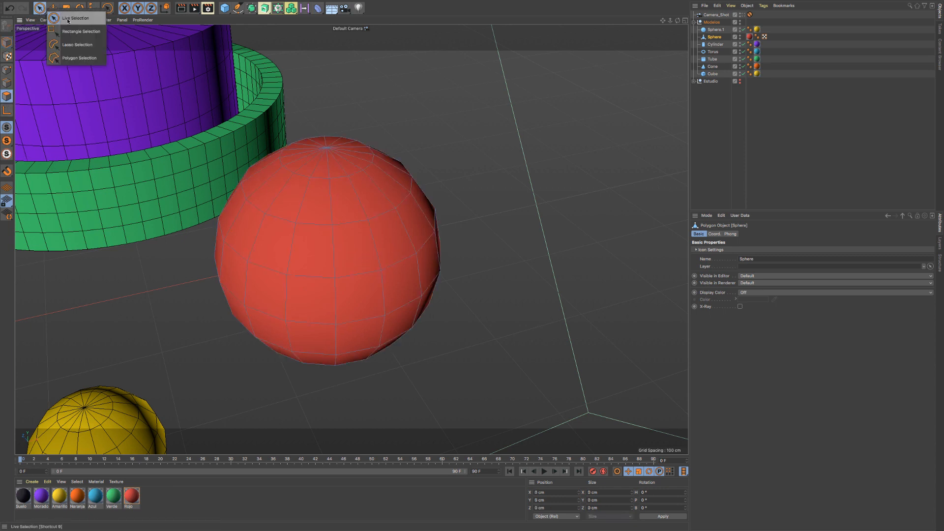
left_click(54, 18)
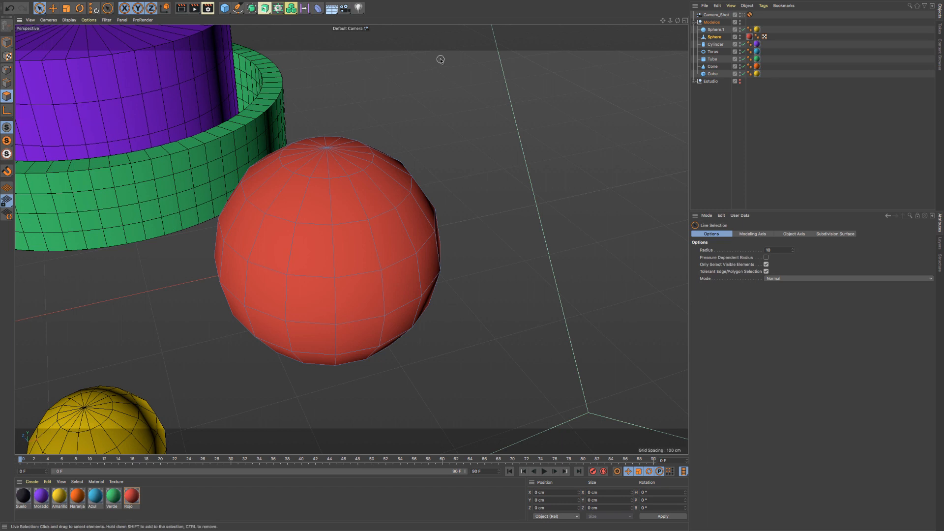
- Select a block of six adjacent polygons, two rows of three, on the front of the red sphere
left_click(315, 236)
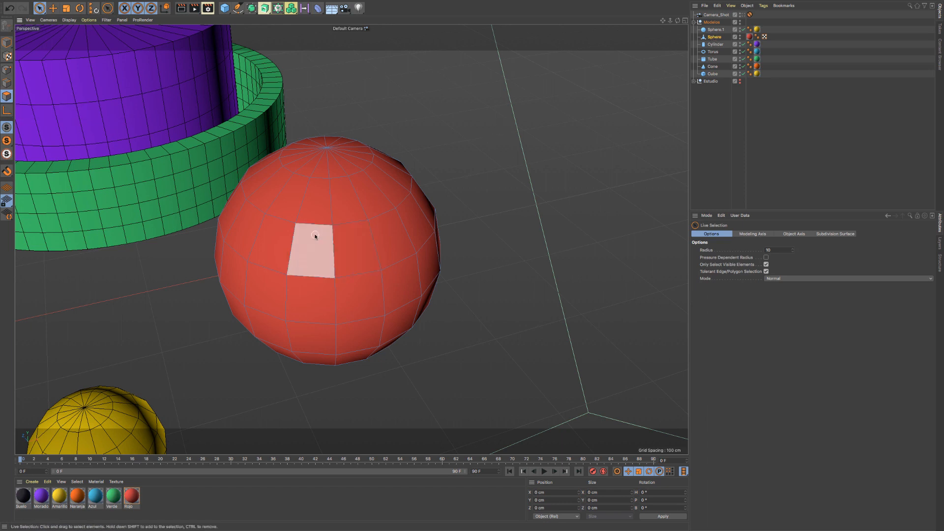
left_click_drag(313, 239, 388, 236)
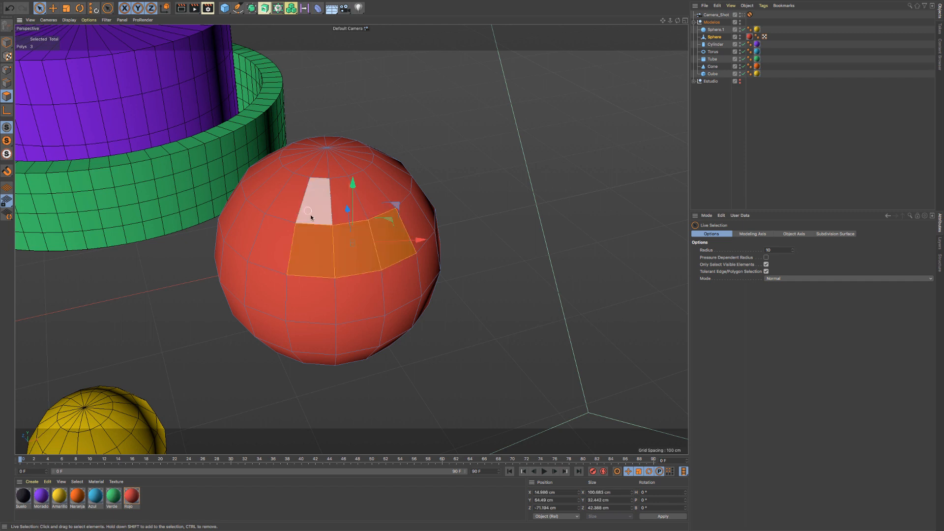
mouse_move(311, 290)
left_mouse_down("shift")
mouse_move(390, 283)
mouse_move(360, 273)
mouse_move(369, 283)
left_mouse_up("shift")
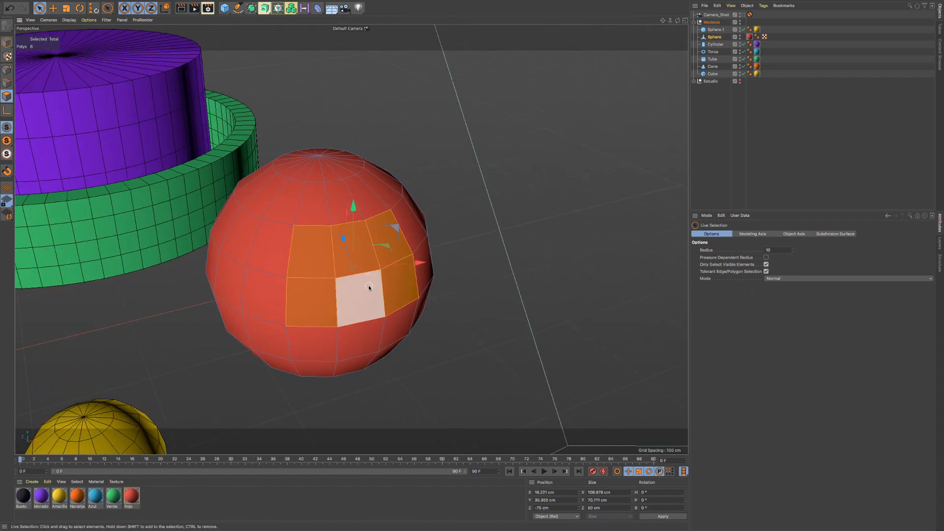
- Remove the two middle polygons of the block from the selection and add them back
left_click_drag(360, 340, 349, 243, "ctrl")
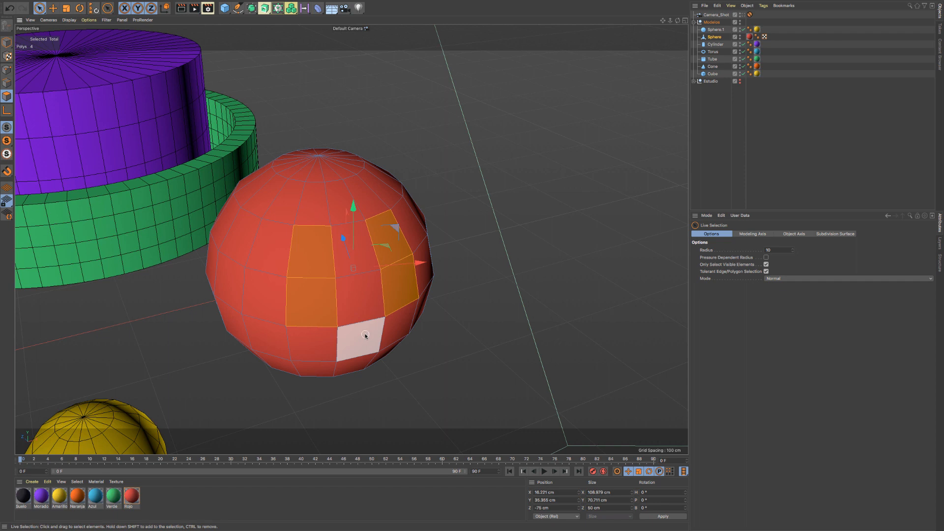
mouse_move(364, 333)
left_mouse_down("shift")
mouse_move(353, 215)
mouse_move(352, 226)
mouse_move(343, 205)
mouse_move(355, 327)
mouse_move(373, 317)
left_mouse_up("shift")
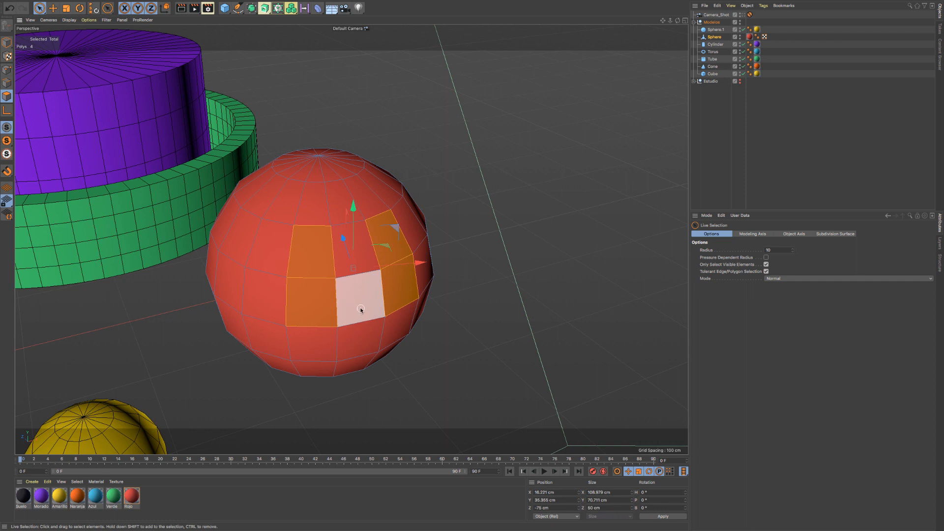
left_click_drag(360, 306, 356, 271, "shift")
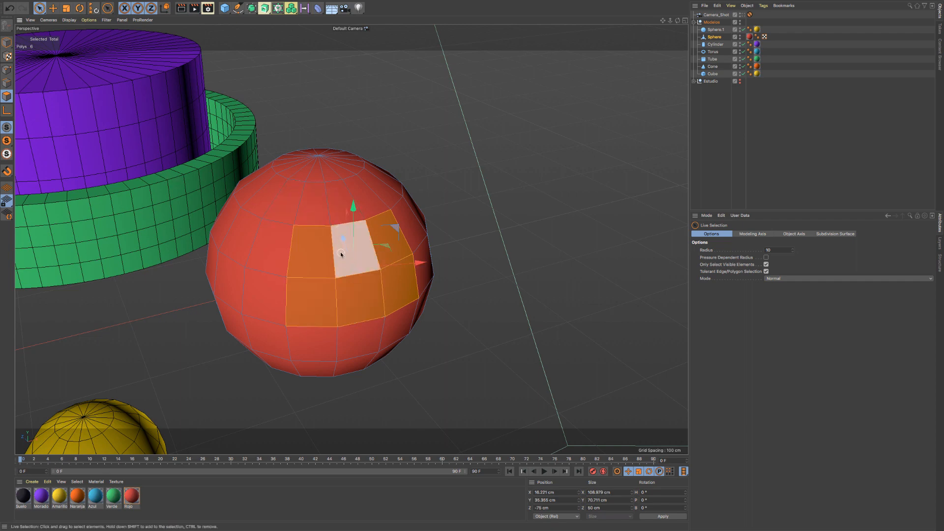
left_click_drag(340, 251, 403, 272, "alt")
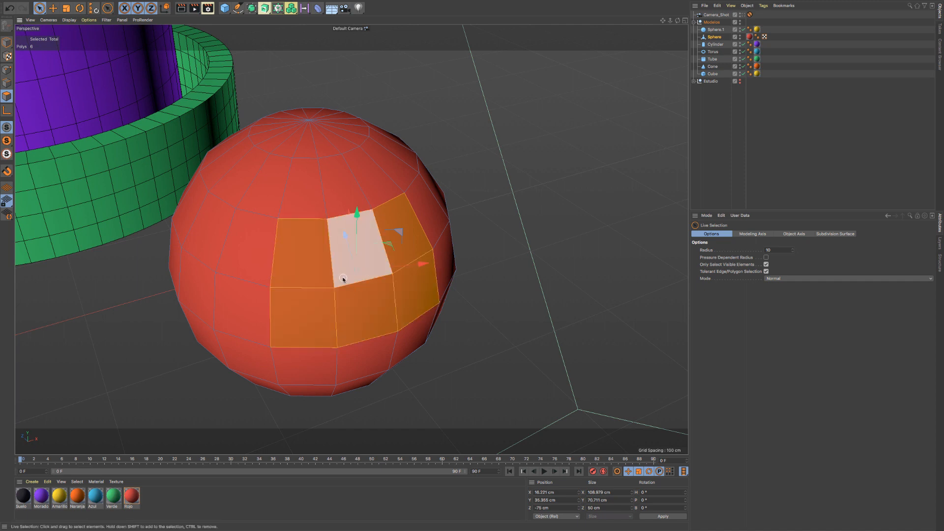
- Try scaling the six selected polygons on the sphere and undo the change
key("t")
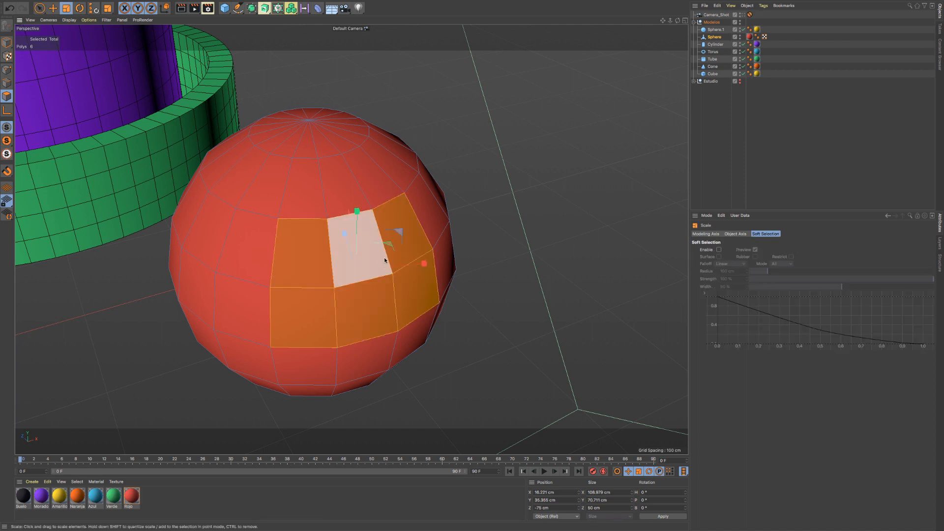
left_click_drag(500, 208, 401, 242)
key("ctrl+z")
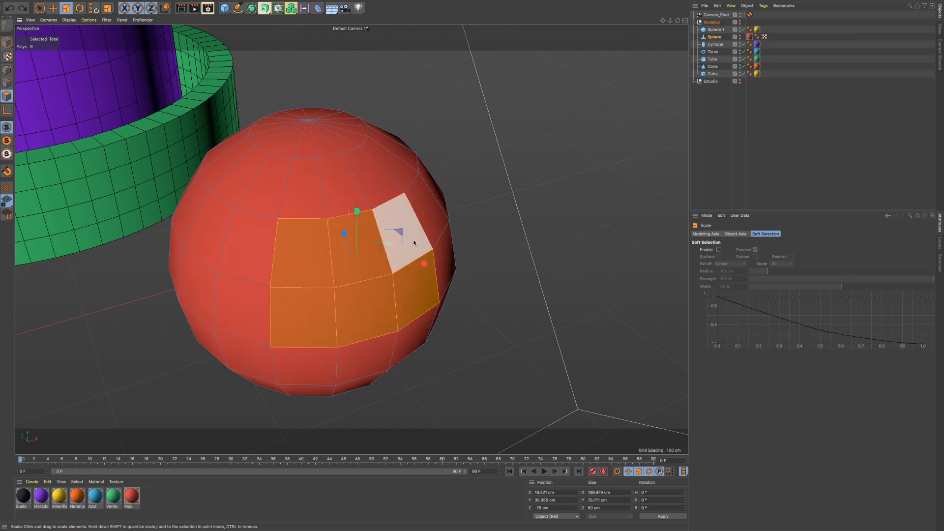
- Try rotating and moving the six selected polygons, and undo the transformation
key("r")
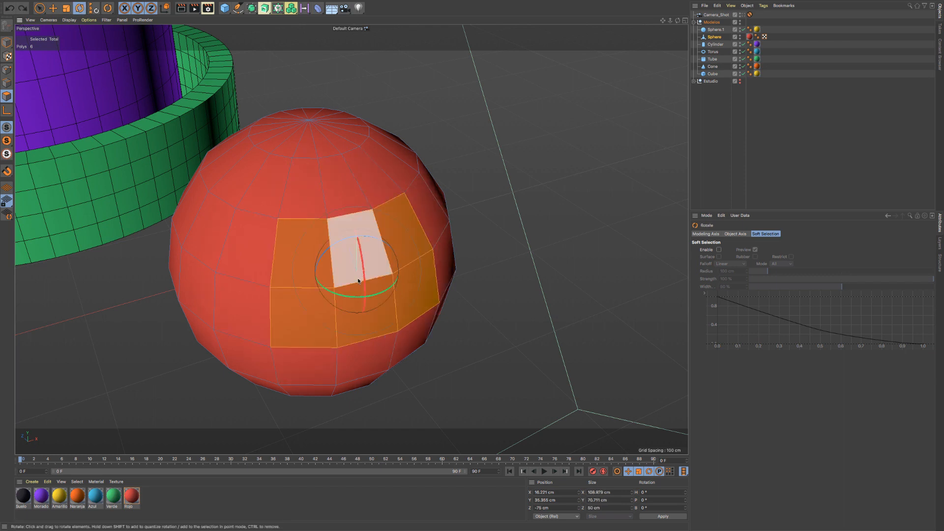
mouse_move(354, 294)
left_mouse_down()
mouse_move(338, 290)
mouse_move(357, 286)
left_mouse_up()
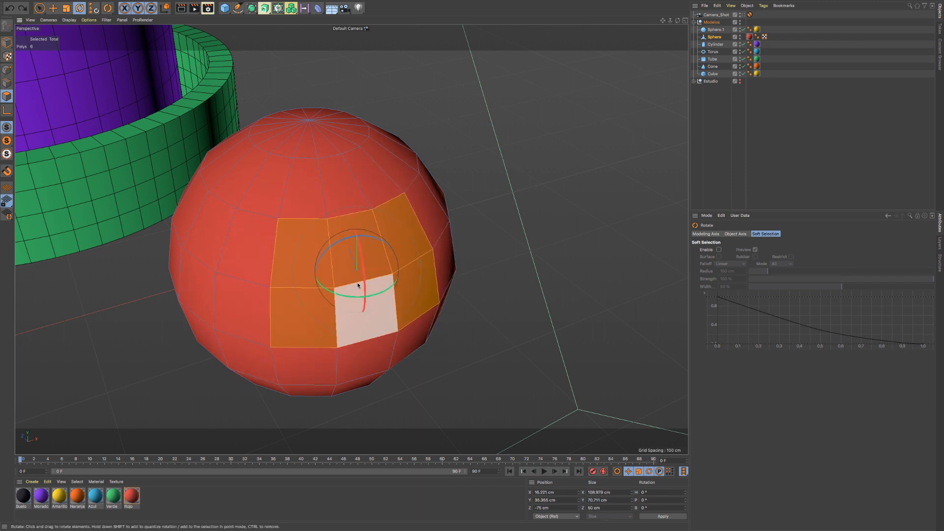
key("e")
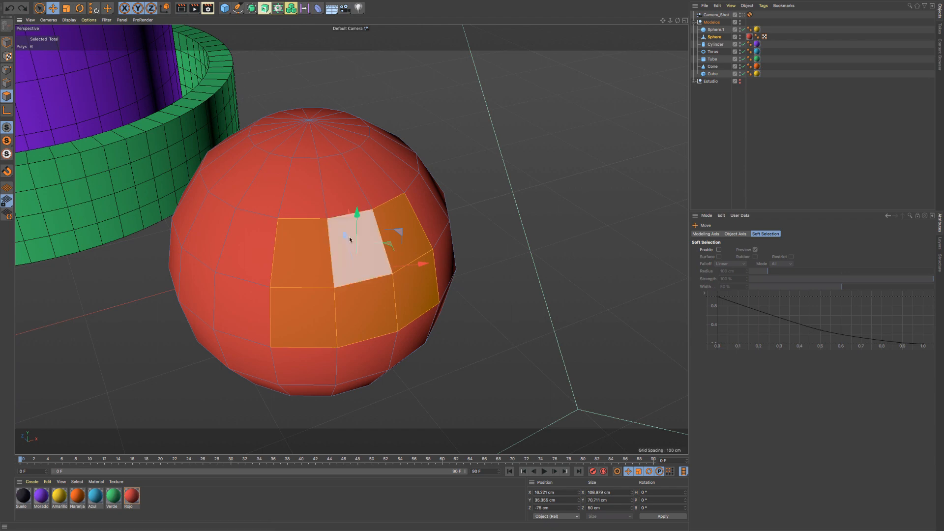
left_click_drag(345, 233, 388, 261)
key("ctrl+z")
- Switch the red sphere to Edge mode and reactivate Live Selection for picking its edges
scroll(364, 256, "up", 4)
scroll(386, 269, "down", 3)
left_click_drag(309, 263, 338, 258, "alt")
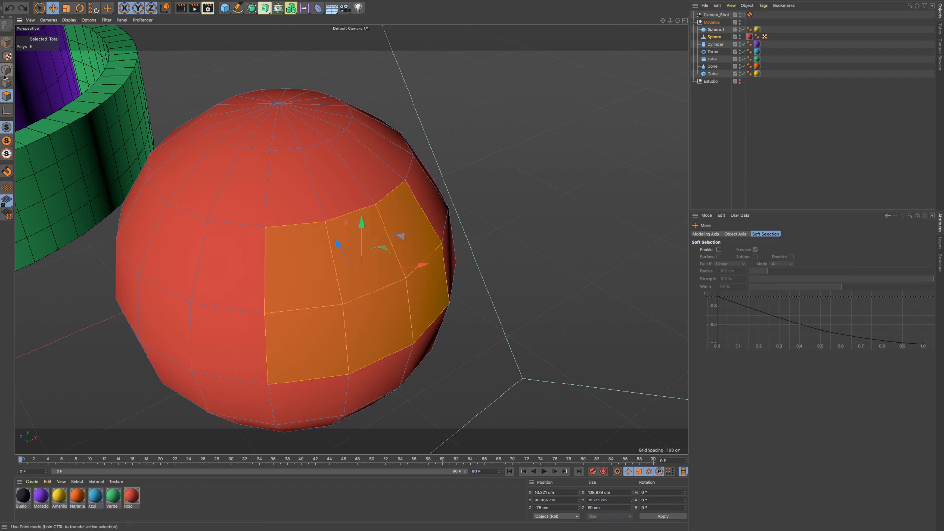
left_click(53, 110)
key("space")
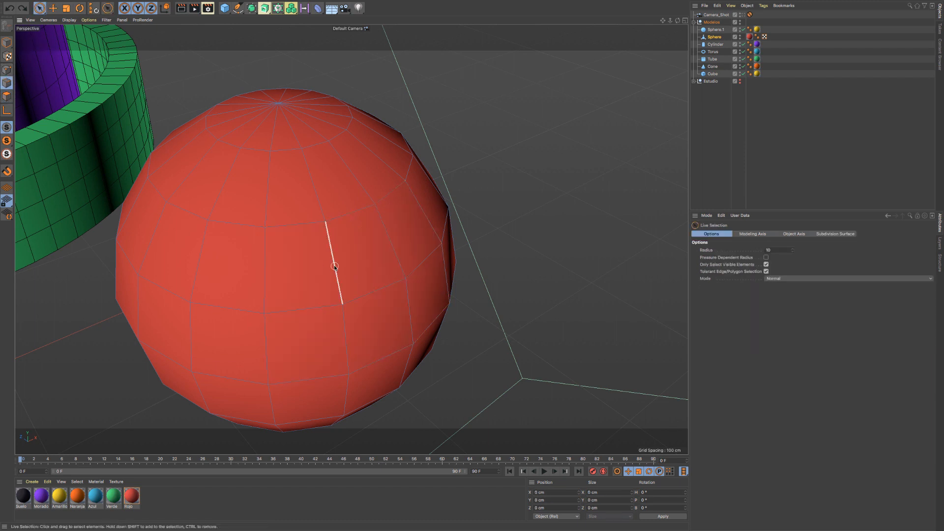
- Select four vertical edges on the front of the red sphere and try scaling them
left_click_drag(328, 266, 402, 245)
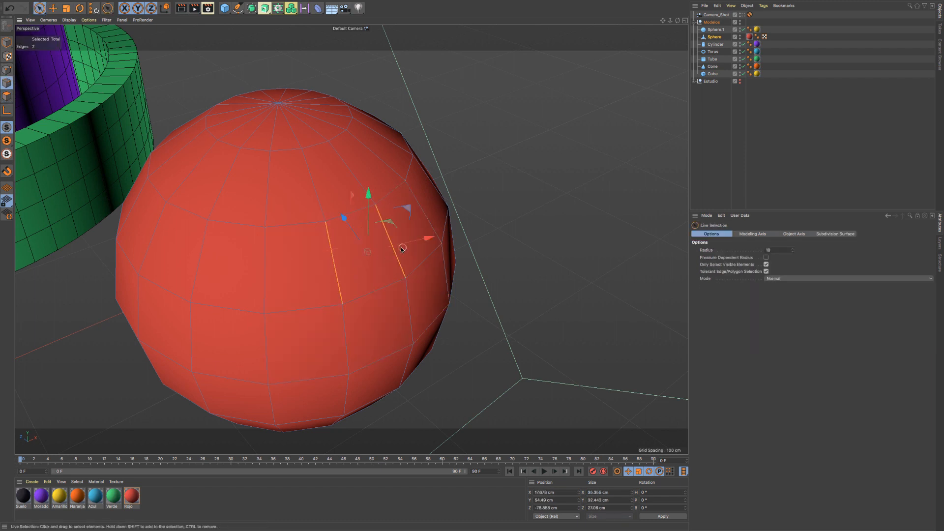
left_click(402, 311, "shift")
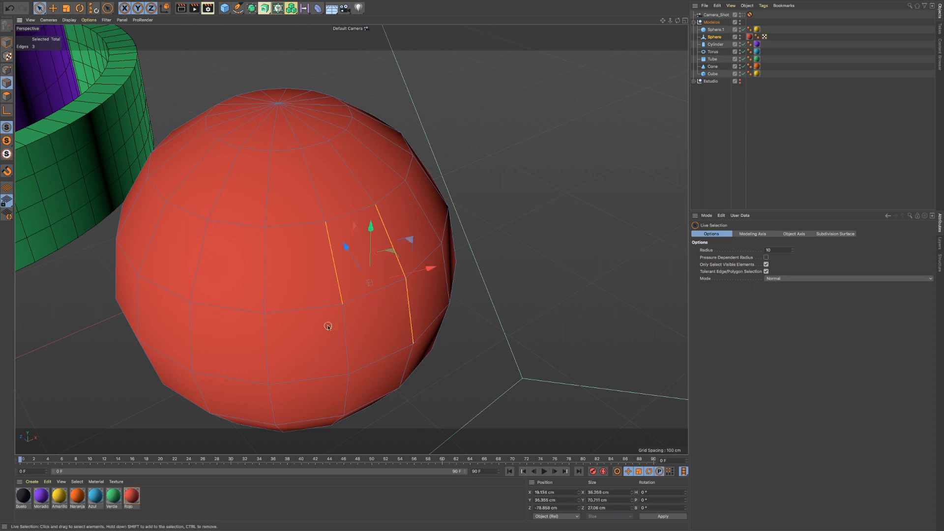
left_click(344, 326, "shift")
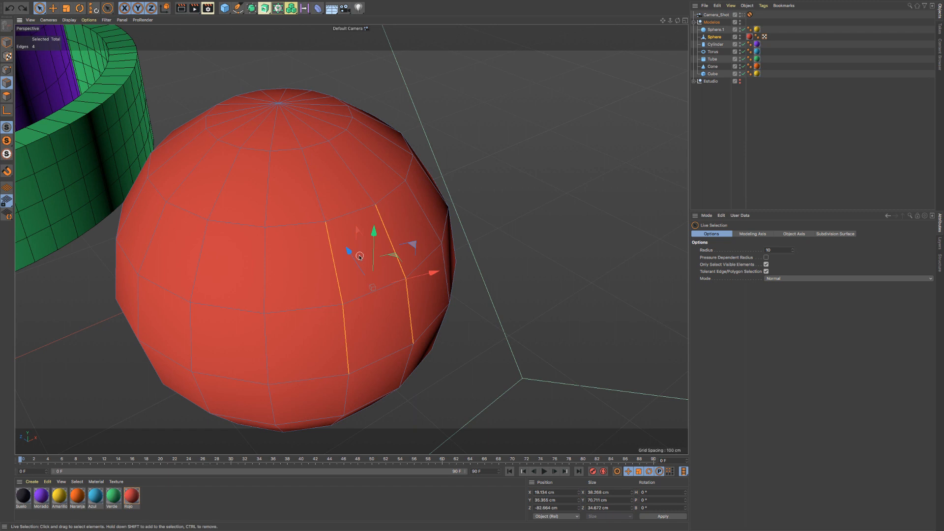
key("t")
left_click_drag(358, 255, 297, 205)
- Switch the red sphere to Point mode and select the four corner points of one front polygon with Live Selection
left_click(7, 69)
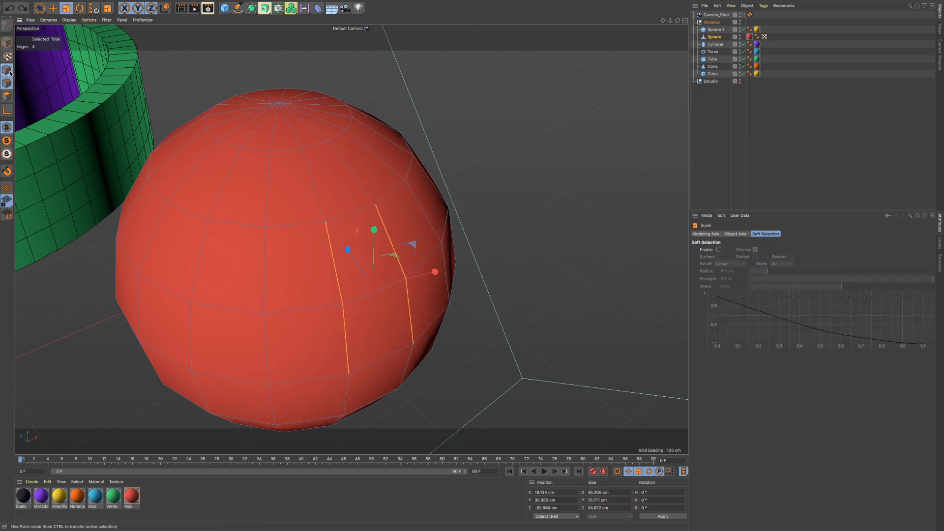
key("space")
left_click(324, 220)
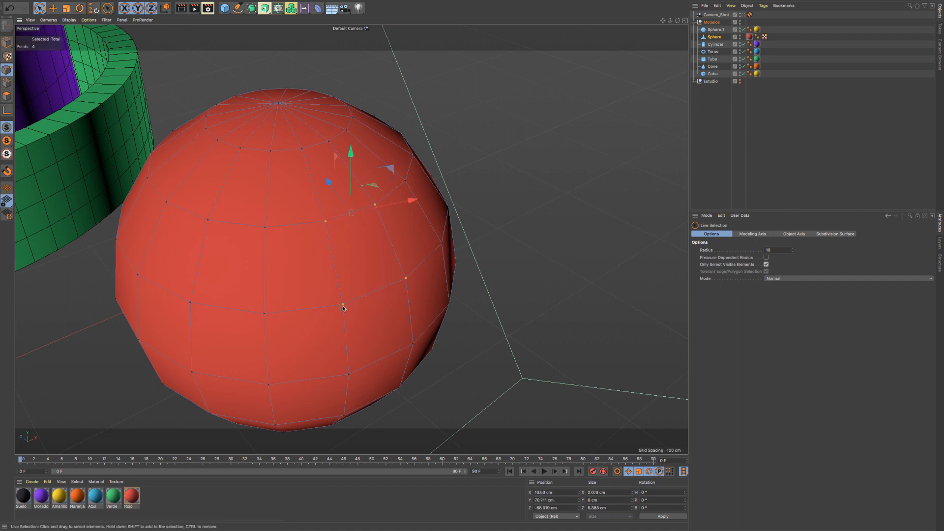
- Try scaling the four selected points, alternating between Scale and Live Selection, and undo the scaling
key("t")
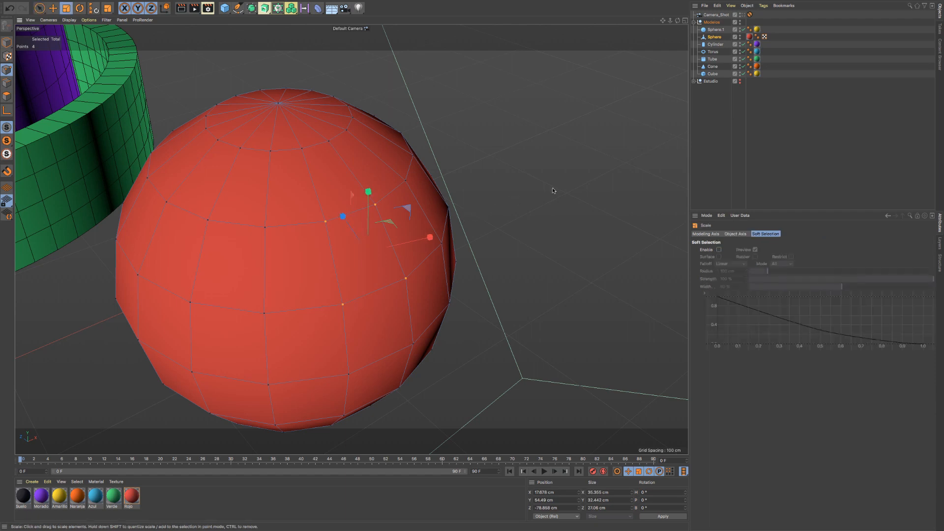
left_click_drag(512, 200, 552, 209)
key("space")
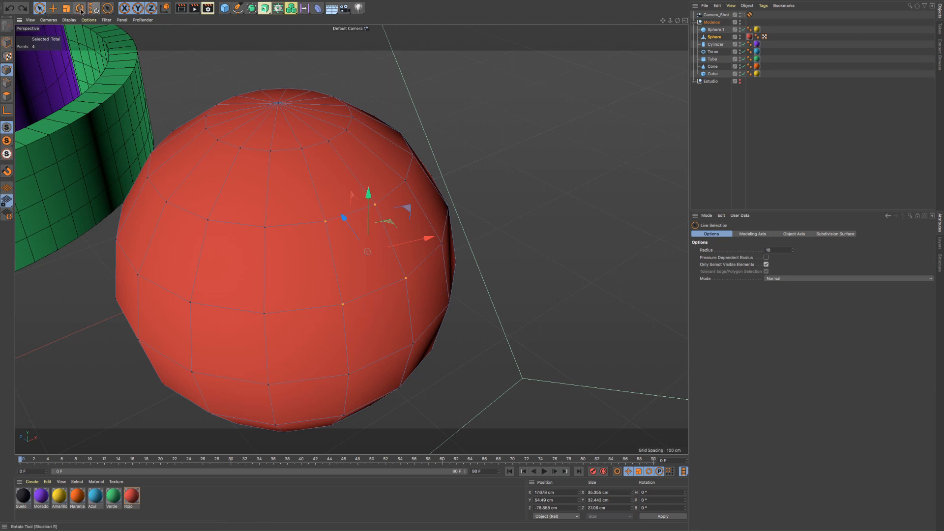
left_click(108, 8)
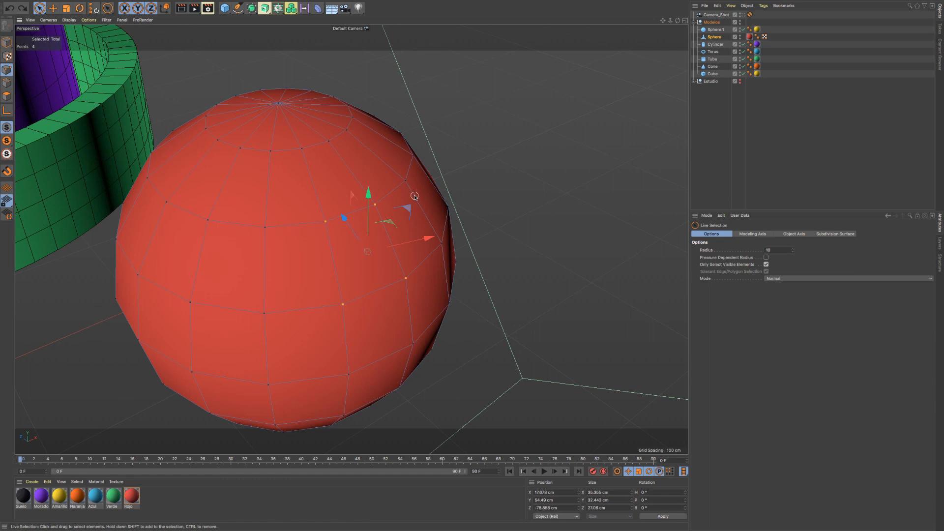
key("t")
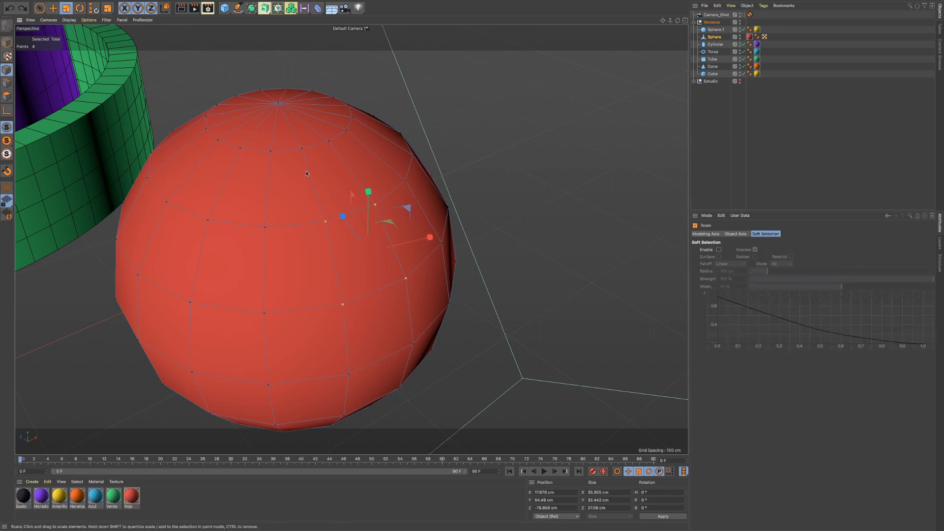
left_click_drag(558, 183, 441, 212)
key("space")
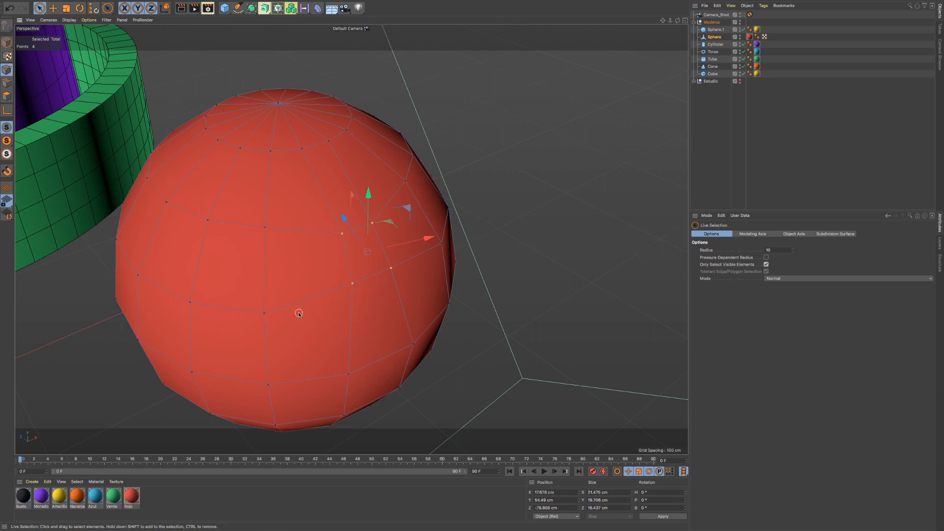
key("space")
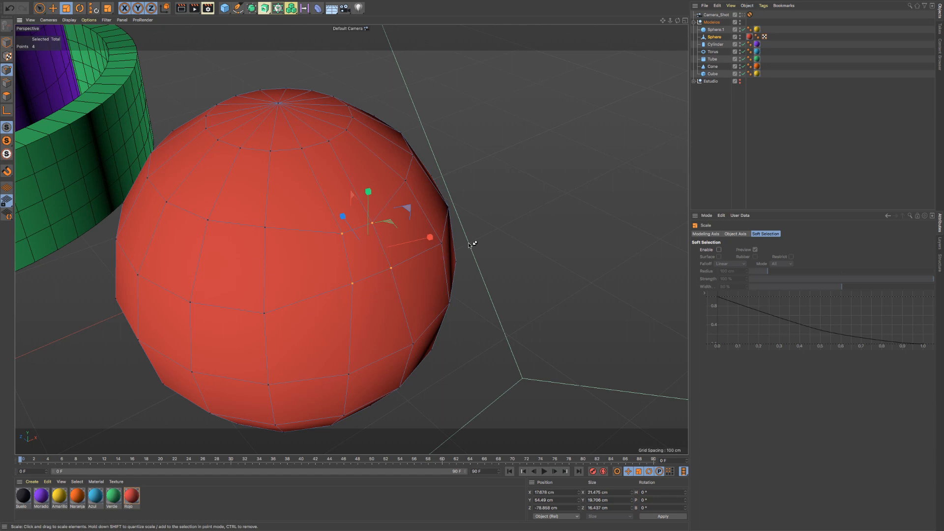
left_click_drag(468, 243, 471, 243)
- Try moving the four selected points outward along the Z axis and undo the move
key("e")
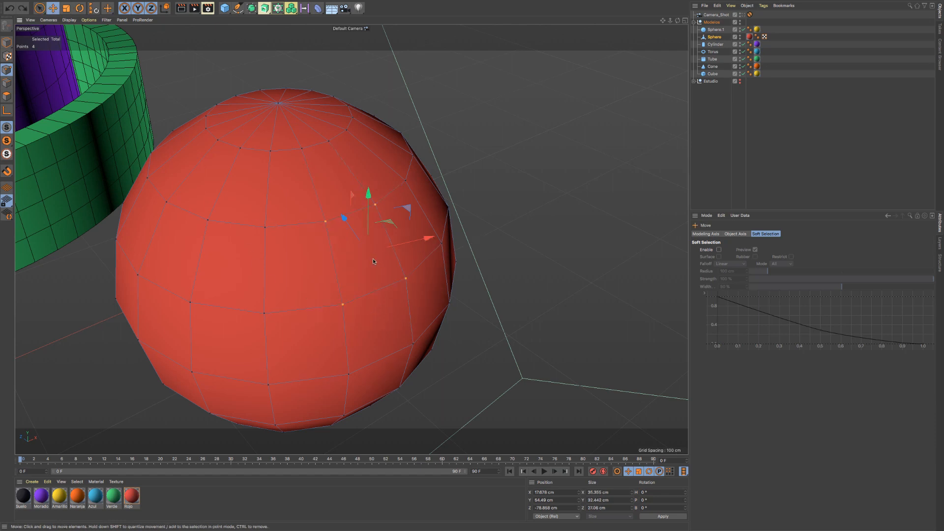
left_click_drag(345, 223, 412, 258)
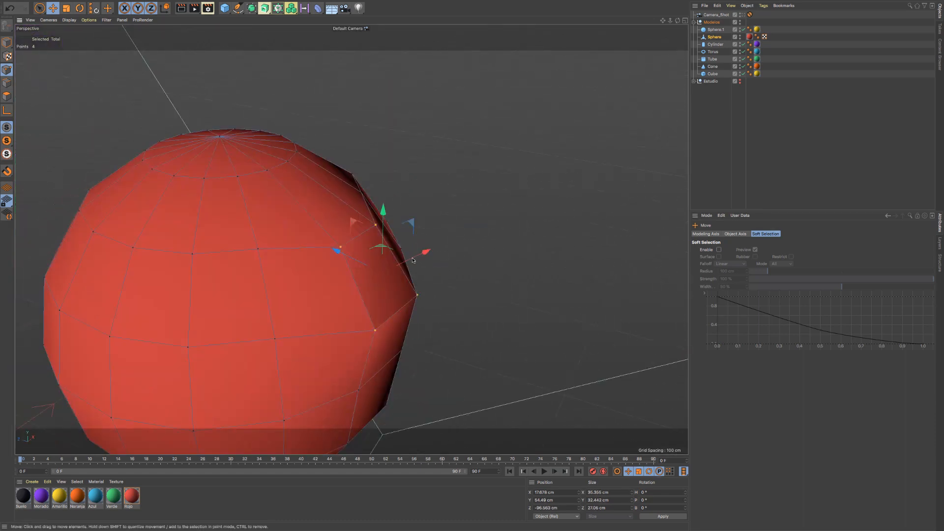
key("ctrl+z")
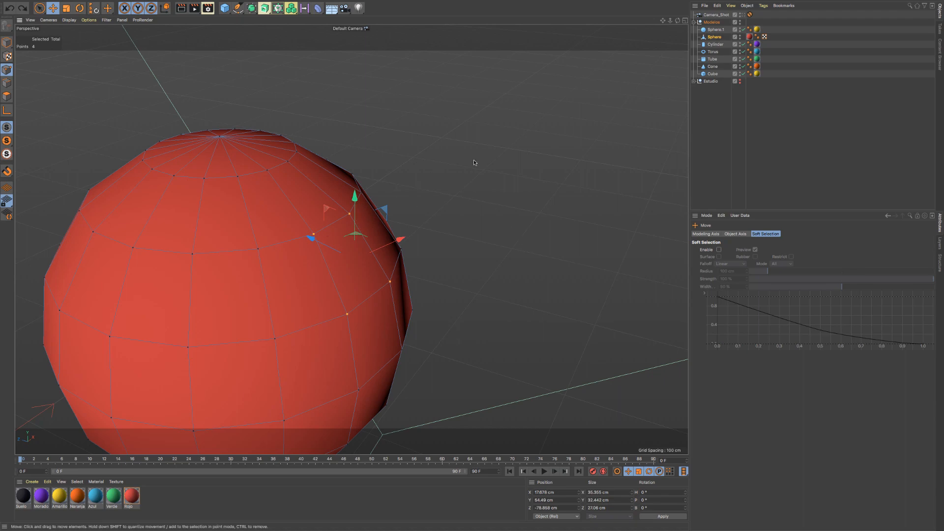
- Toggle repeatedly between the Move tool and Live Selection, ending with Live Selection active
left_click_drag(475, 162, 363, 222, "alt")
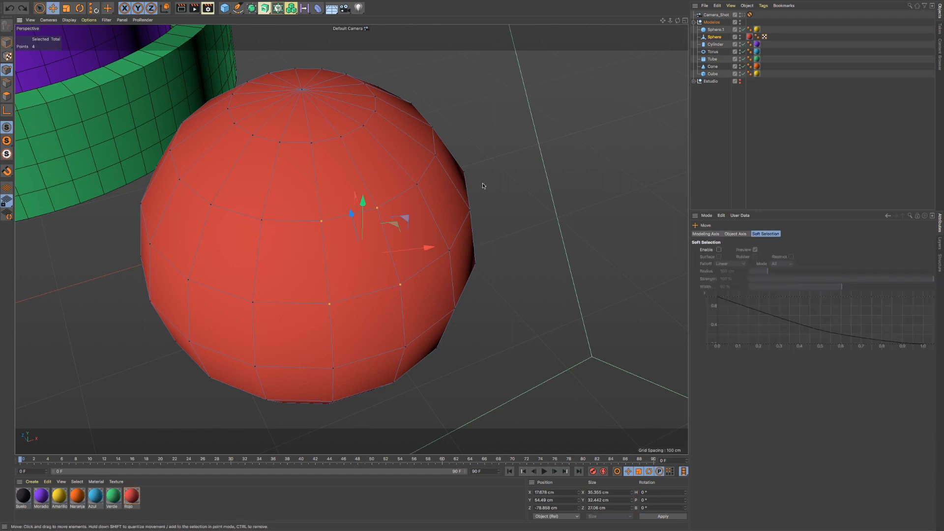
key("space")
key("space")
key("space")
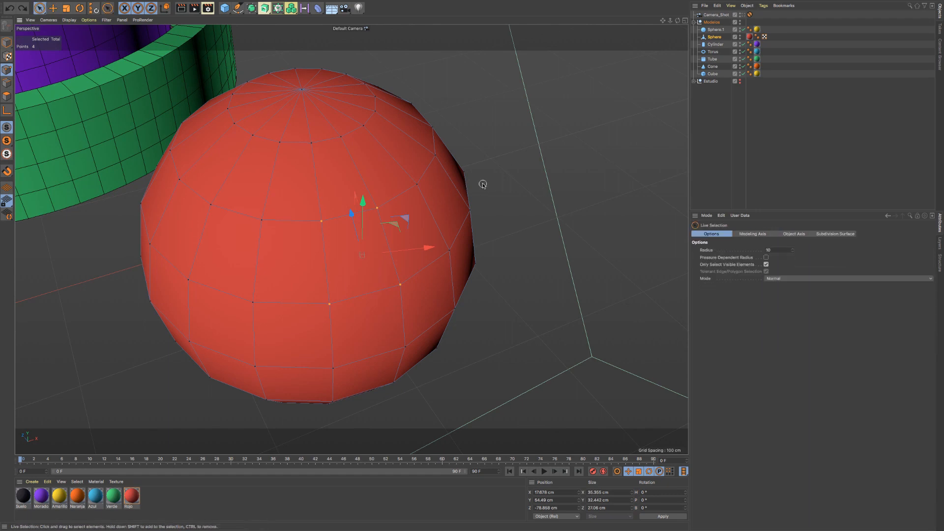
key("space")
key("space")
key("space")
key("space")
left_click_drag(405, 189, 425, 182, "alt")
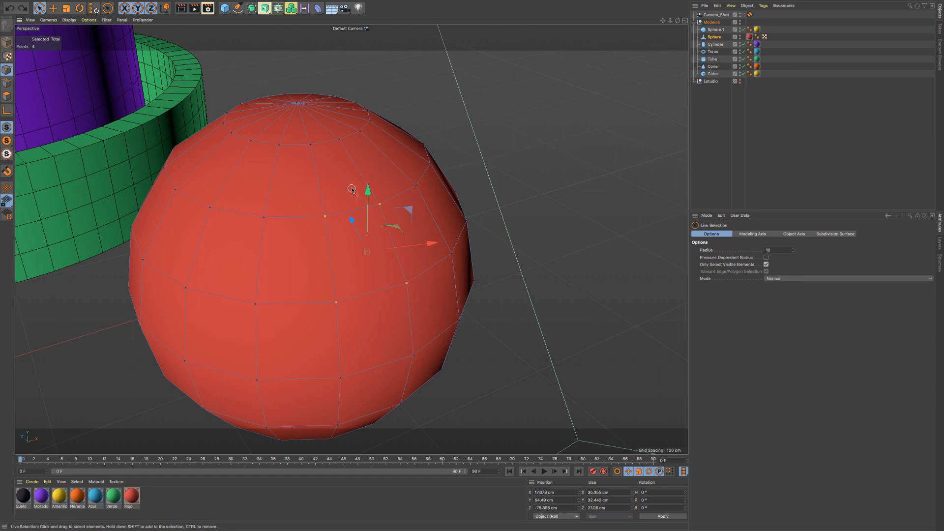
right_click_drag(352, 189, 322, 193, "alt")
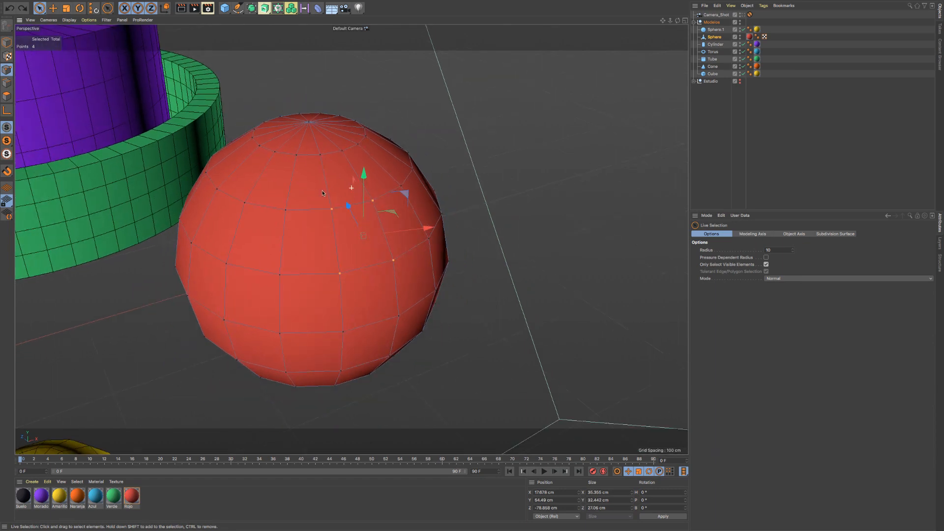
- Activate the Move, Scale and Rotate tools in turn, and return to Live Selection
left_click(53, 8)
left_click(67, 12)
left_click(79, 10)
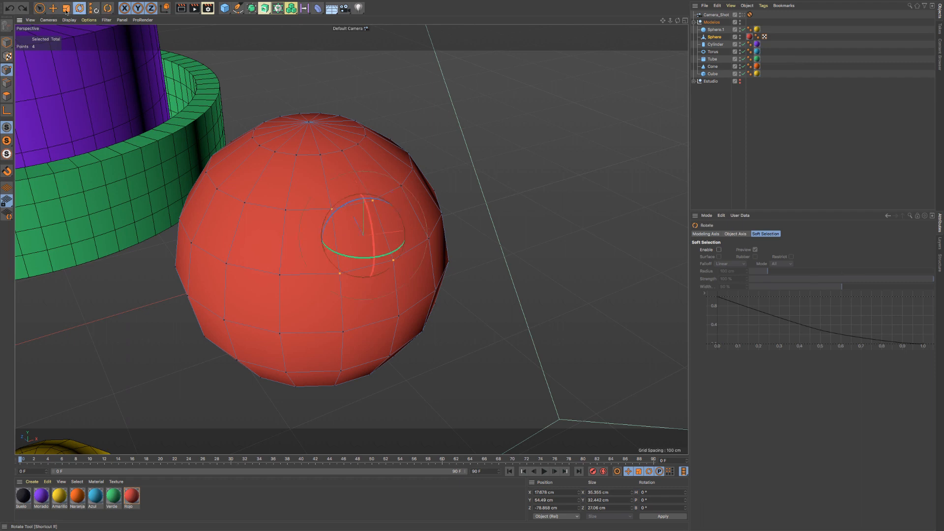
left_click(53, 10)
left_click(80, 8)
left_click(40, 9)
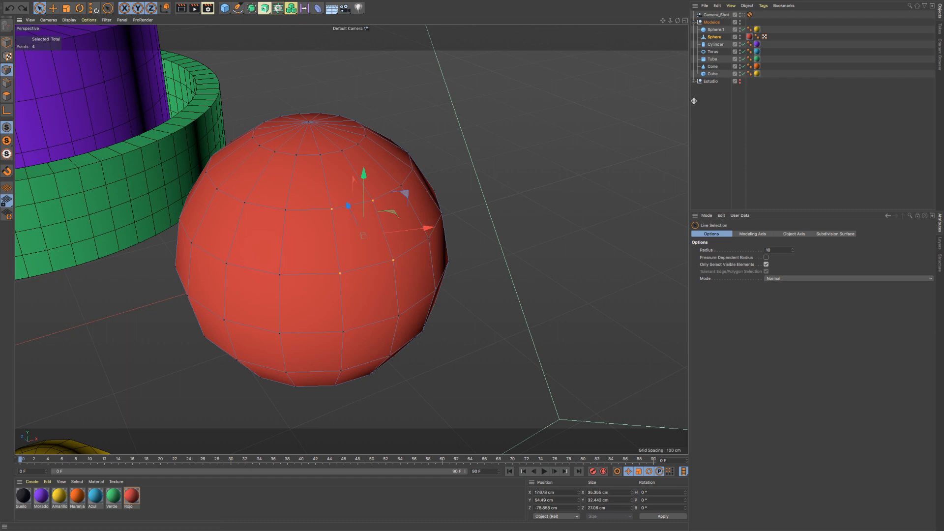
- Reselect the editable red sphere and examine which selection commands are available for its points
scroll(397, 155, "down", 10)
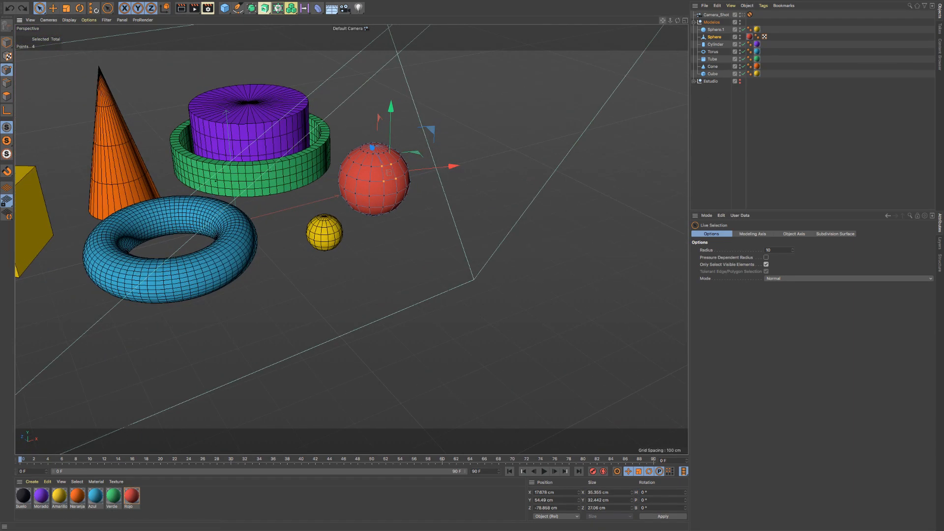
middle_click_drag(143, 205, 289, 248, "alt")
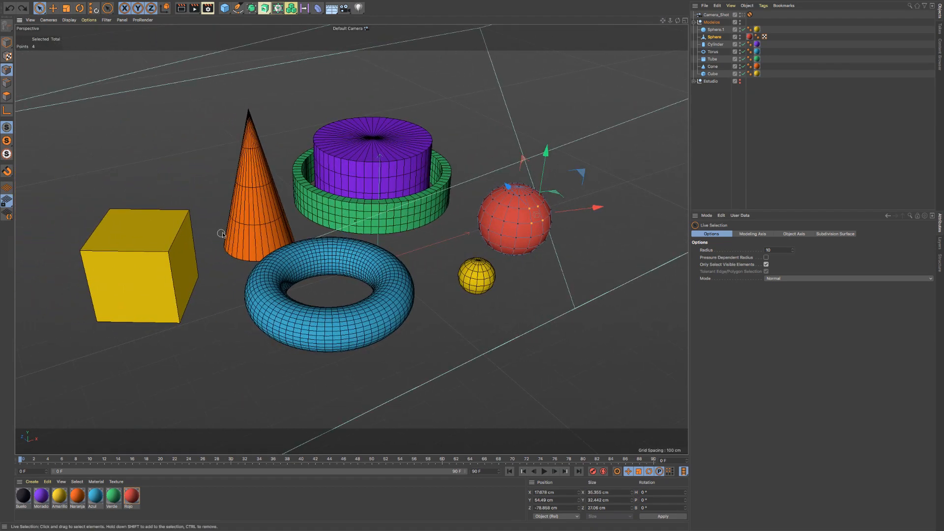
scroll(229, 233, "up", 2)
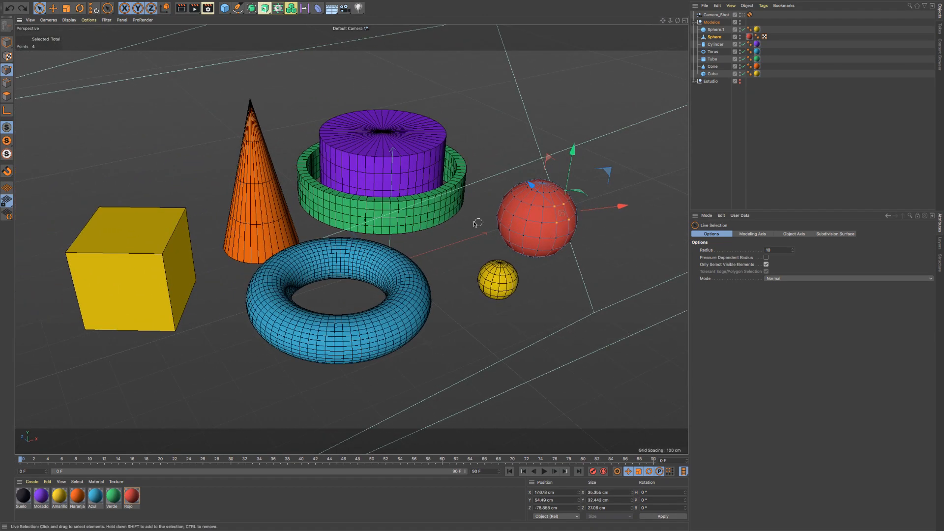
left_click(138, 4)
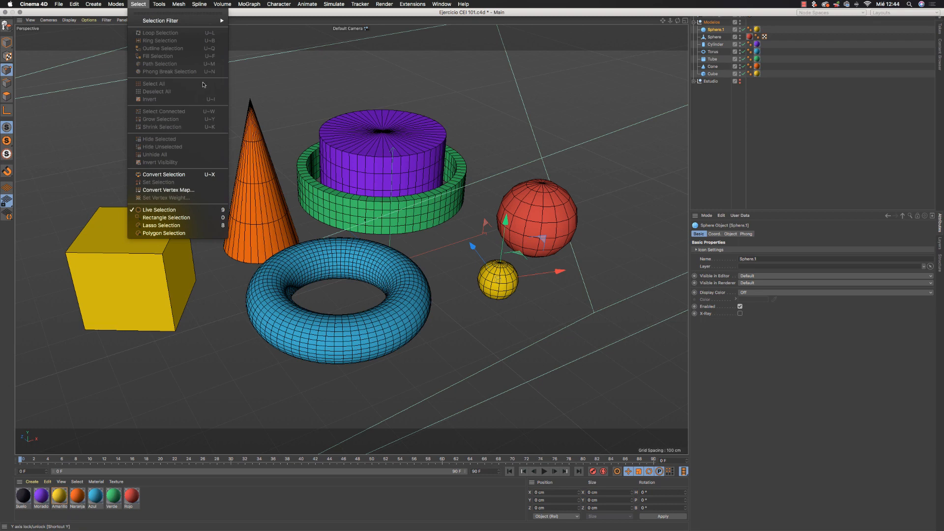
left_click(717, 38)
left_click(715, 38)
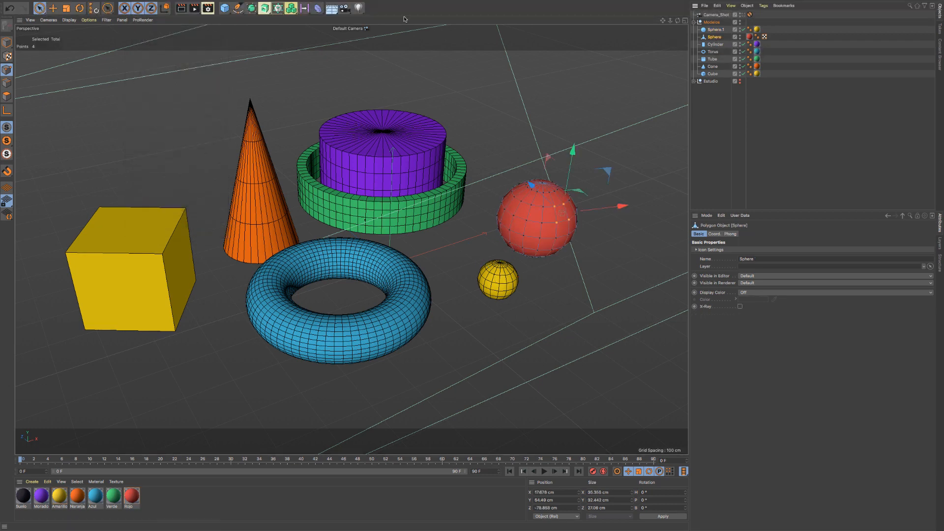
mouse_move(33, 2)
left_click(148, 4)
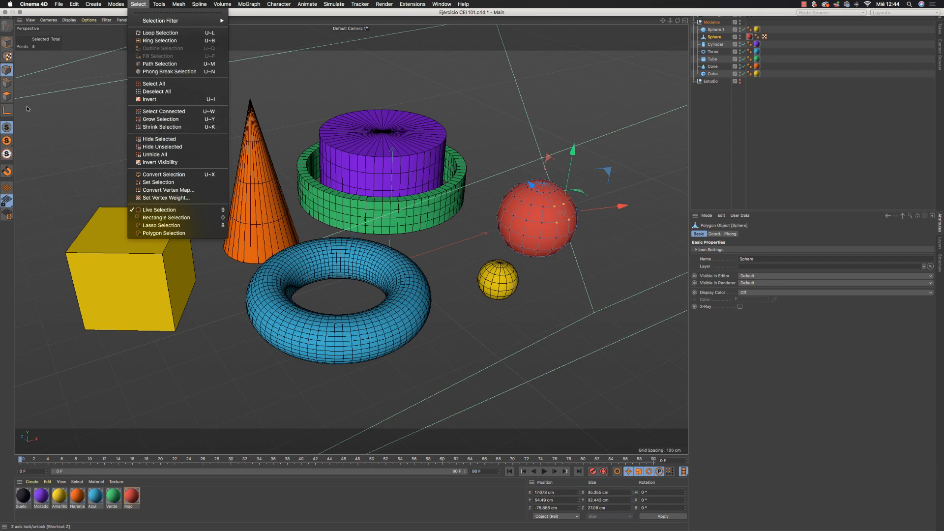
- Switch the red sphere to Polygon mode and try Loop Selection on the polygon ring around its middle
left_click(6, 97)
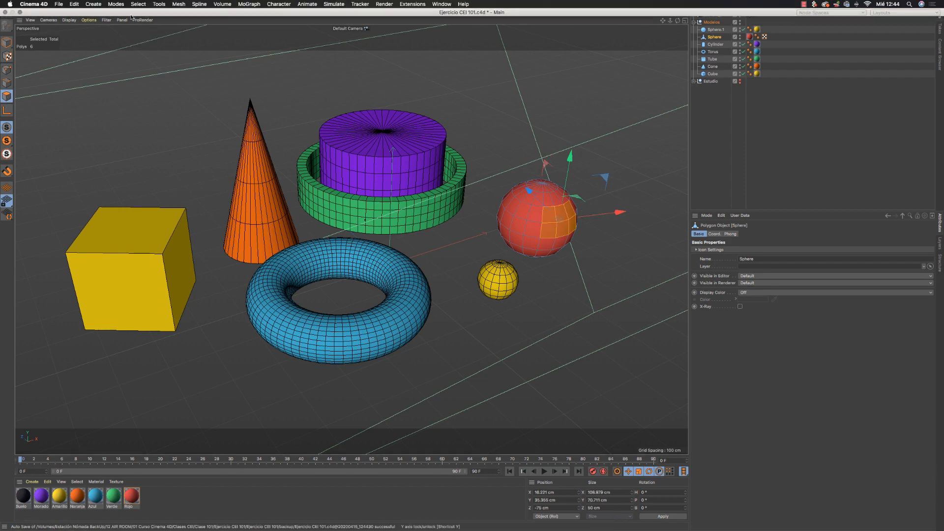
left_click(138, 4)
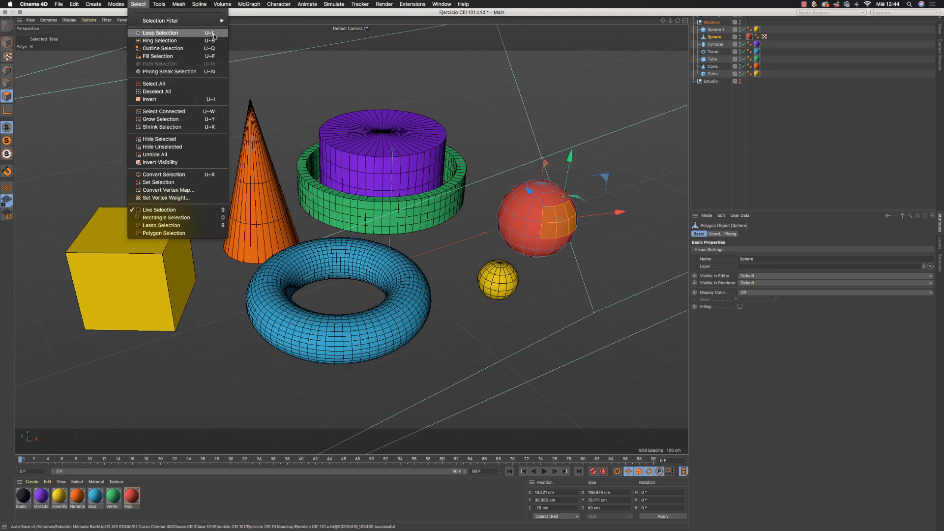
left_click(173, 34)
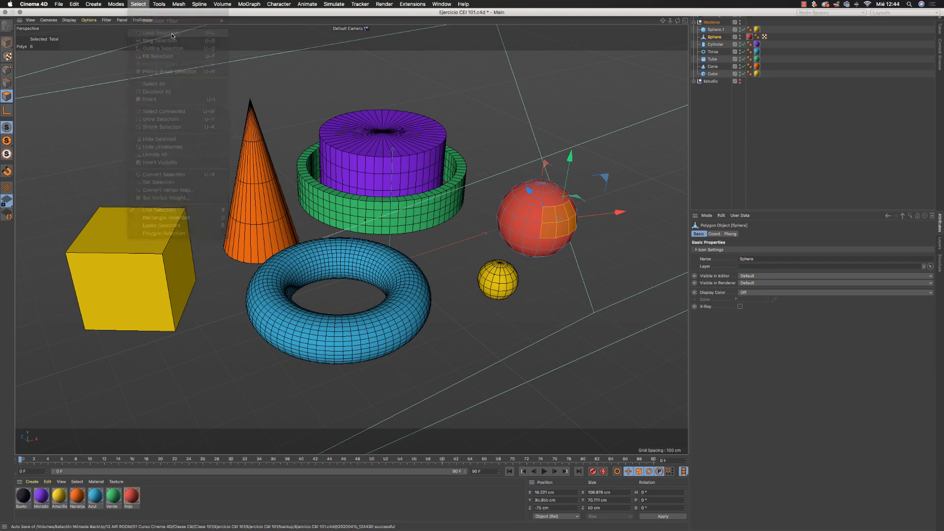
left_click(536, 230)
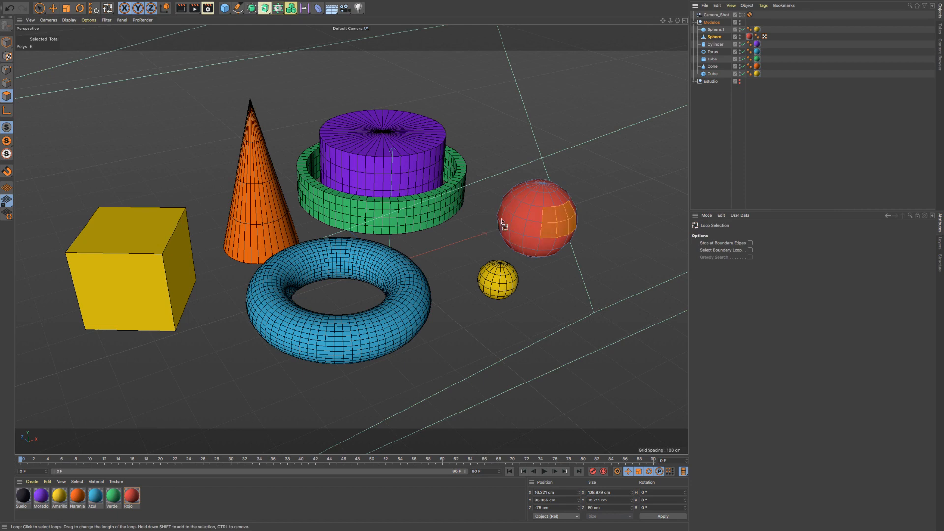
- Clear the polygon selection with Live Selection and select two adjacent polygons on the front of the red sphere
key("9")
left_click(604, 244)
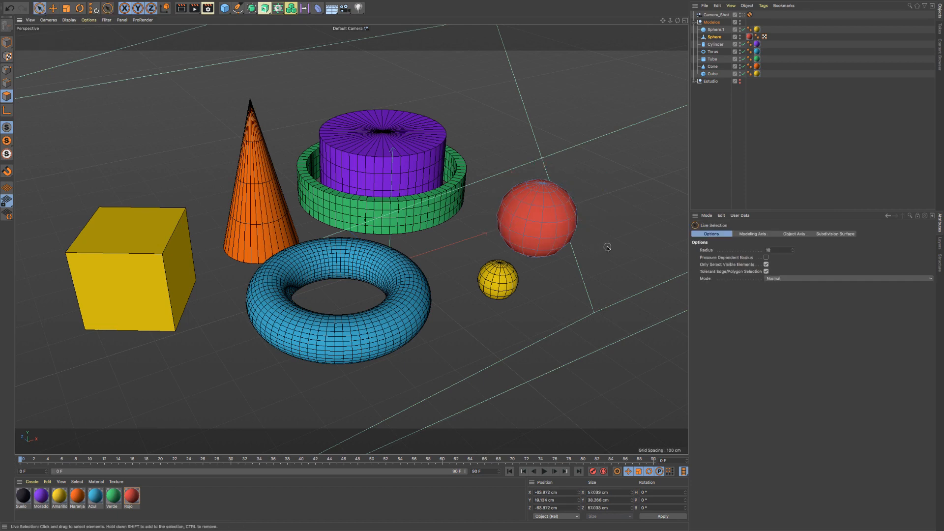
left_click(543, 232)
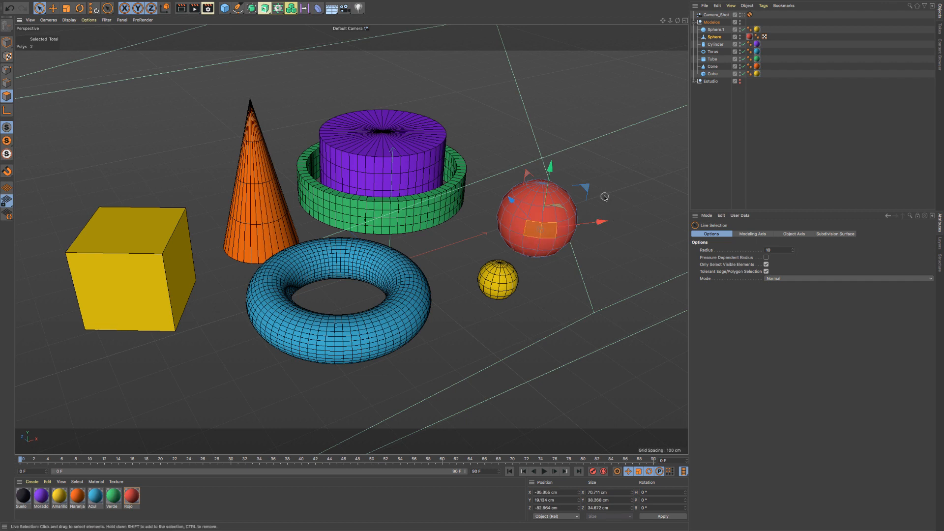
key("u")
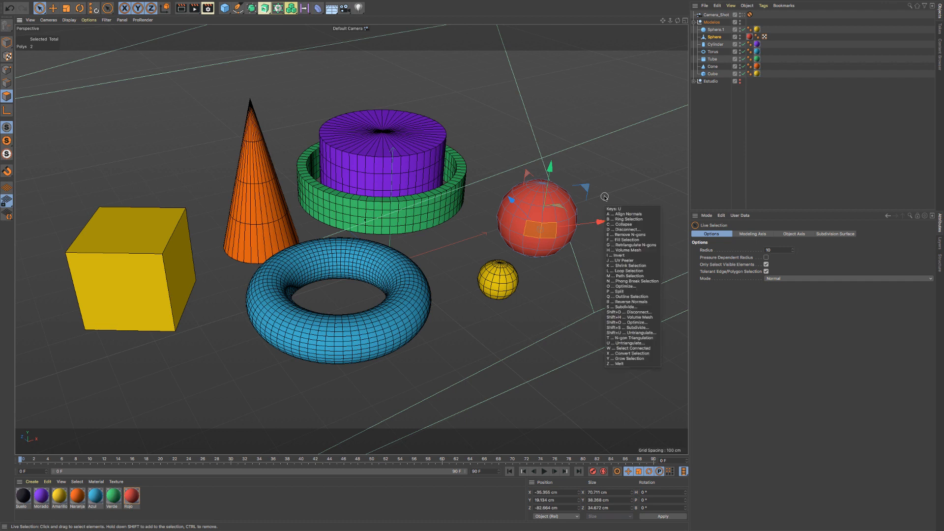
key("u")
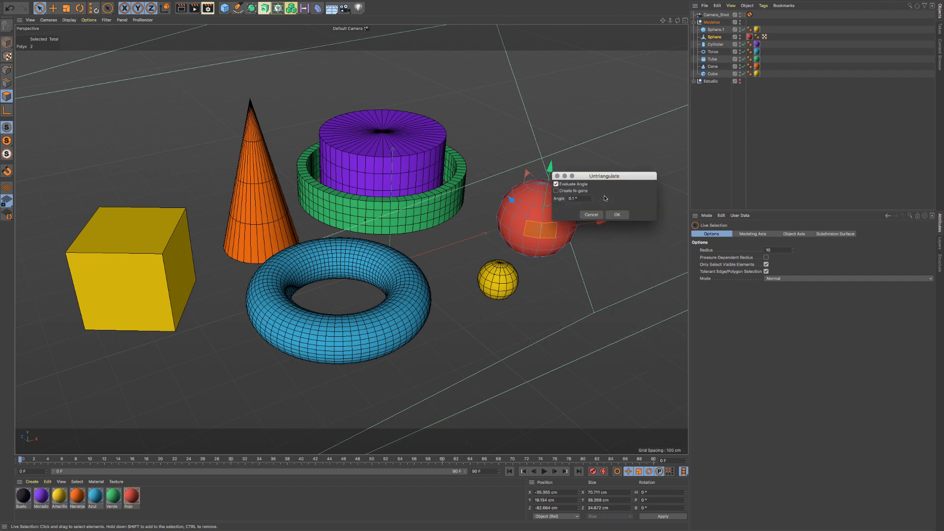
left_click(590, 216)
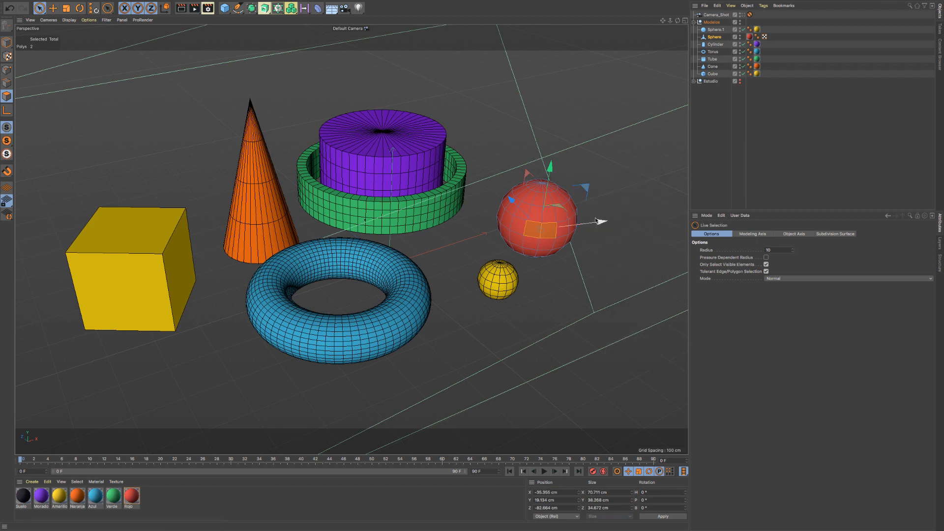
- Activate Loop Selection and select two adjacent horizontal polygon rings around the upper half and middle of the red sphere
key("u")
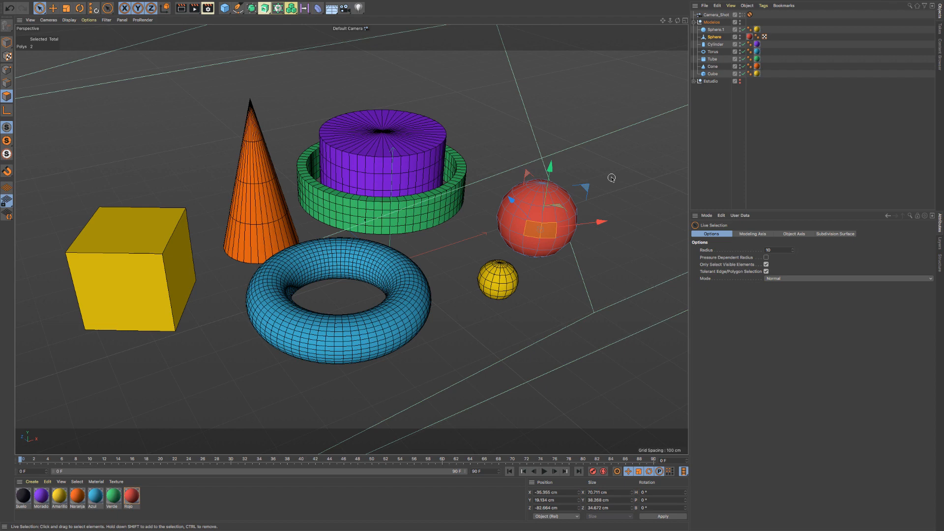
left_click(140, 5)
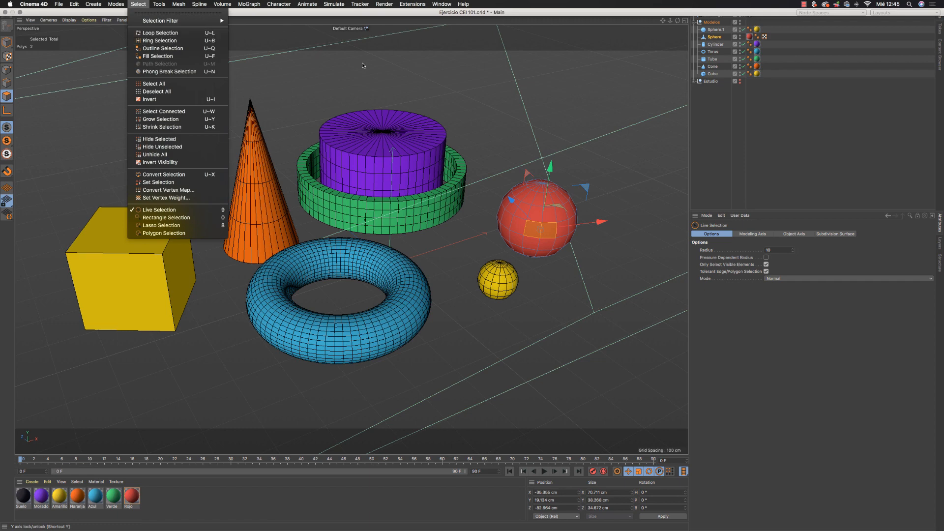
left_click(428, 82)
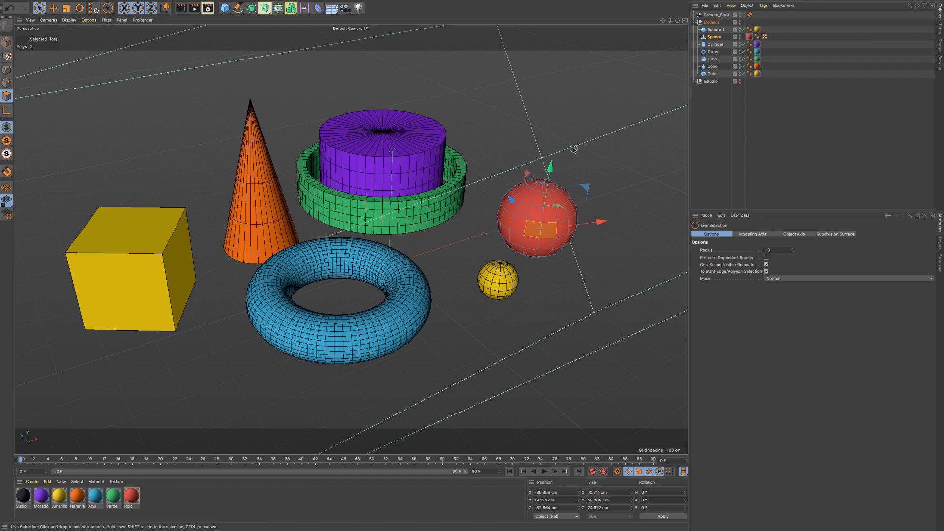
key("u")
key("l")
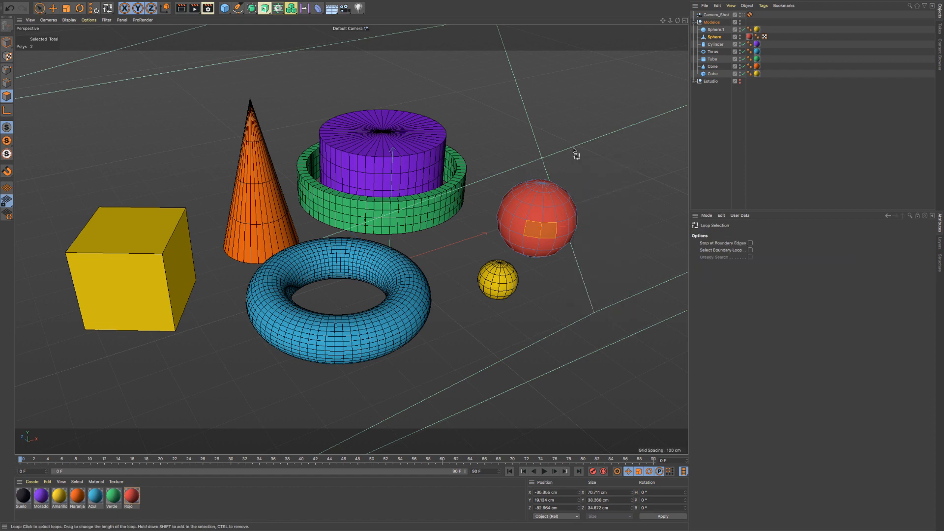
left_click(561, 202)
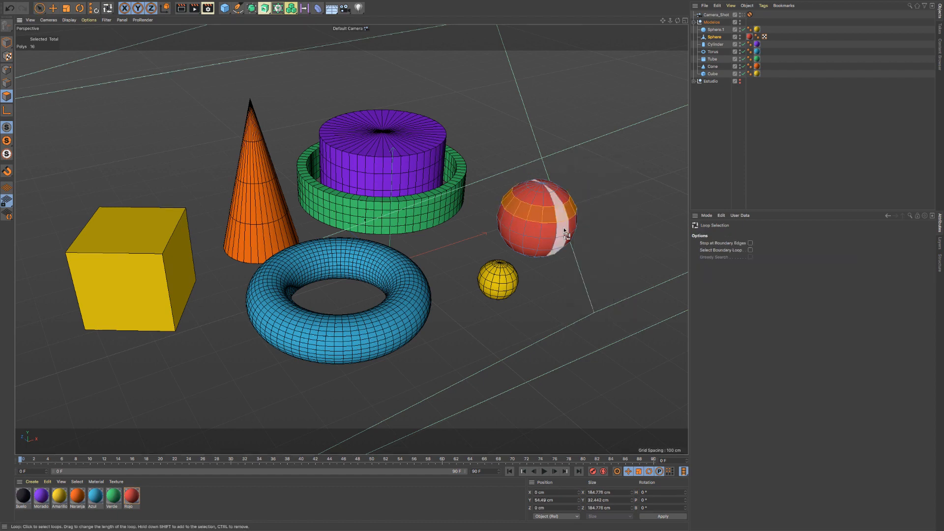
left_click(566, 230, "shift")
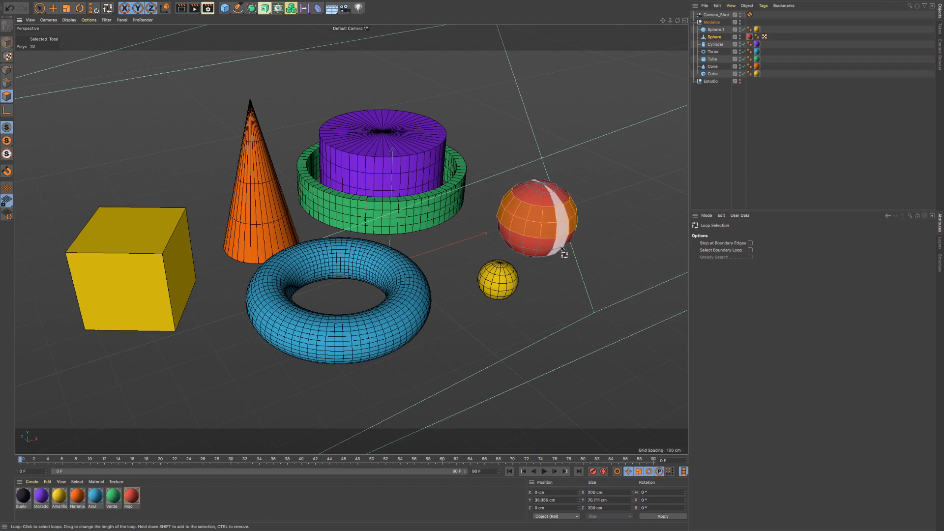
- Clear the selection and use Loop Selection to select two separate horizontal polygon rings, one above and one below the red sphere's middle ring
left_click(138, 4)
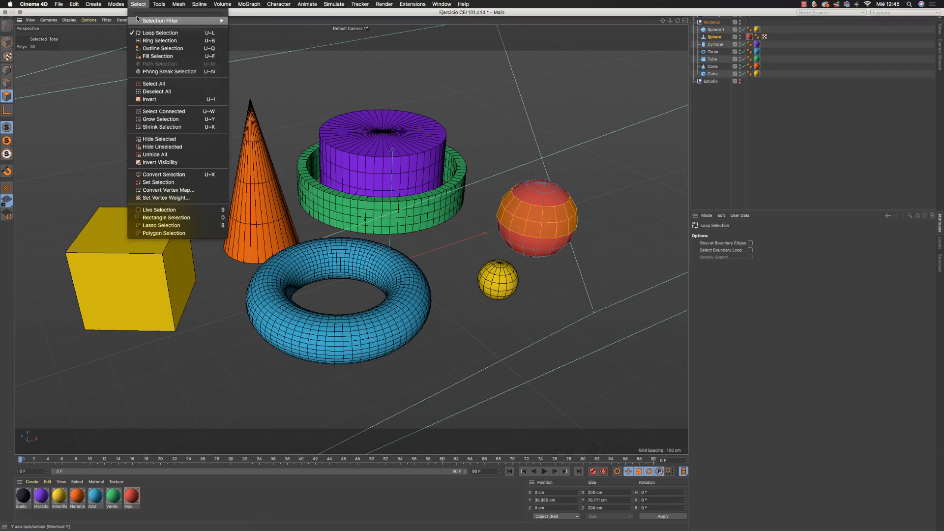
left_click(595, 229)
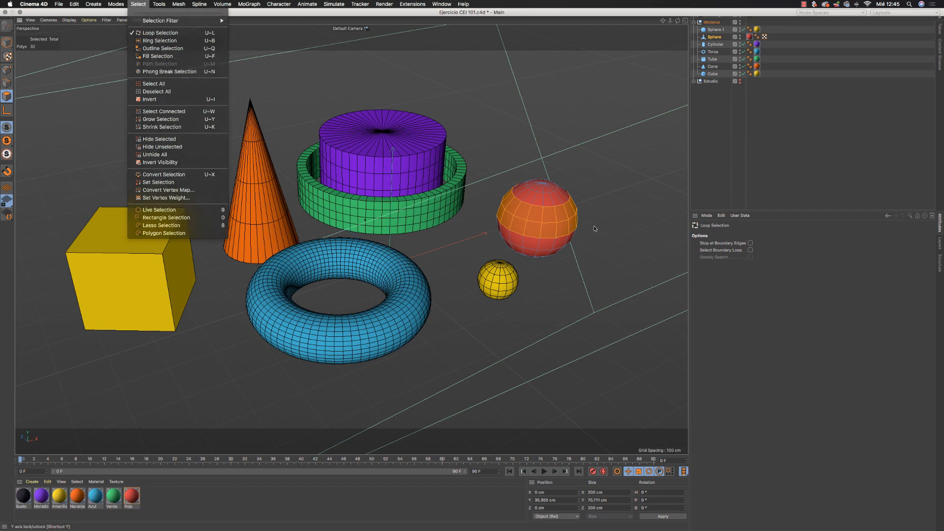
left_click(613, 194)
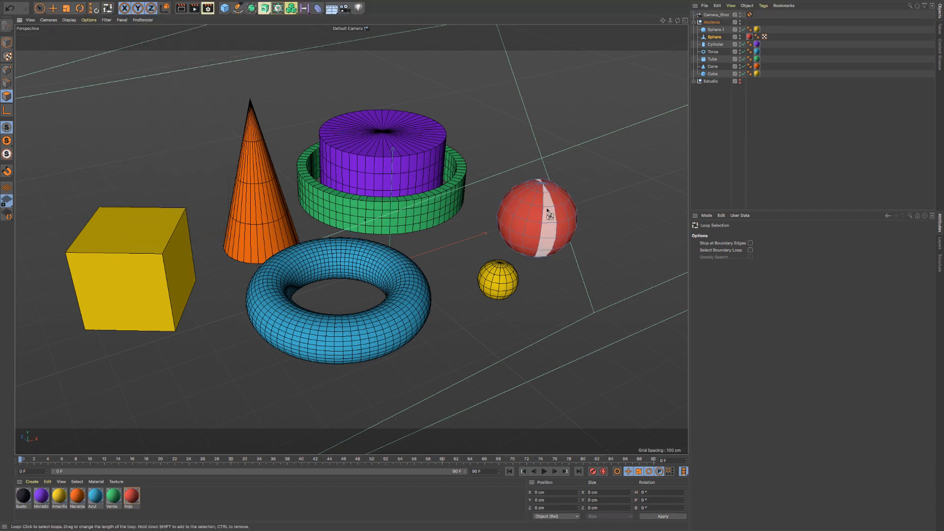
key("u")
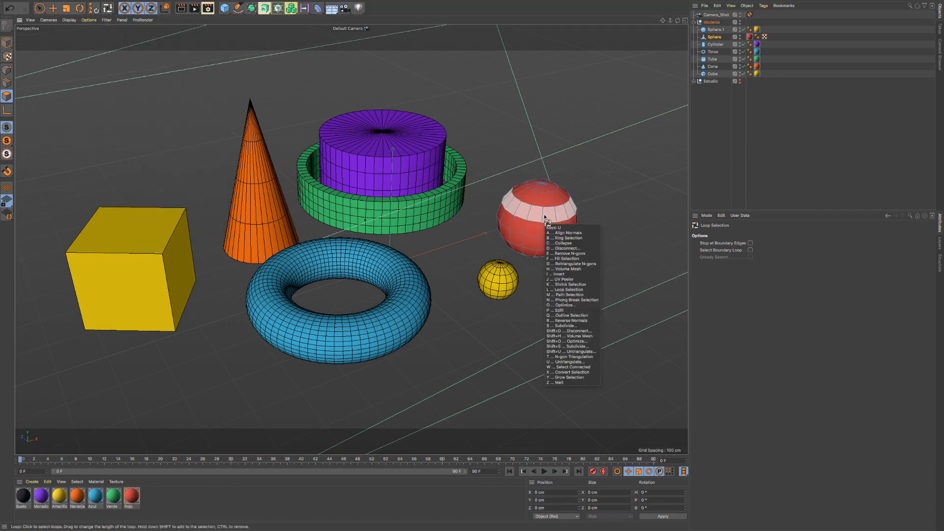
key("l")
scroll(544, 217, "up", 2)
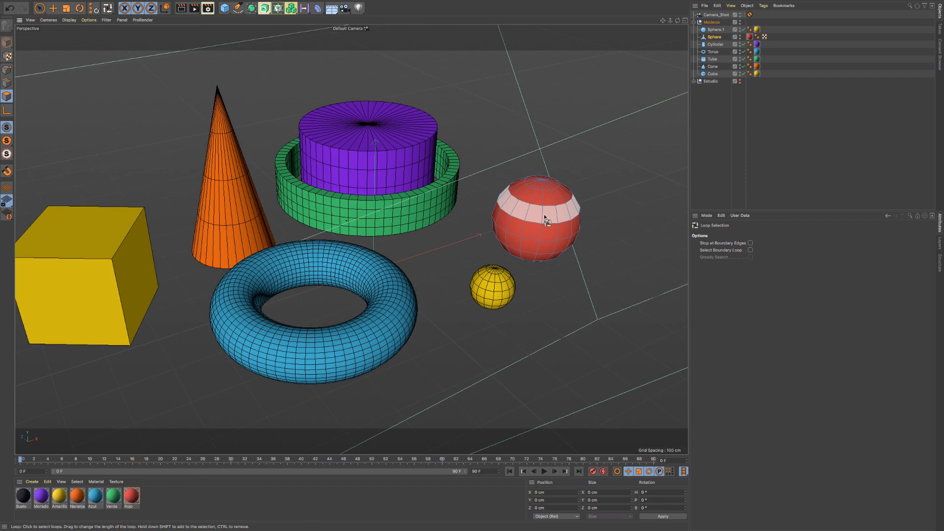
left_click(544, 217)
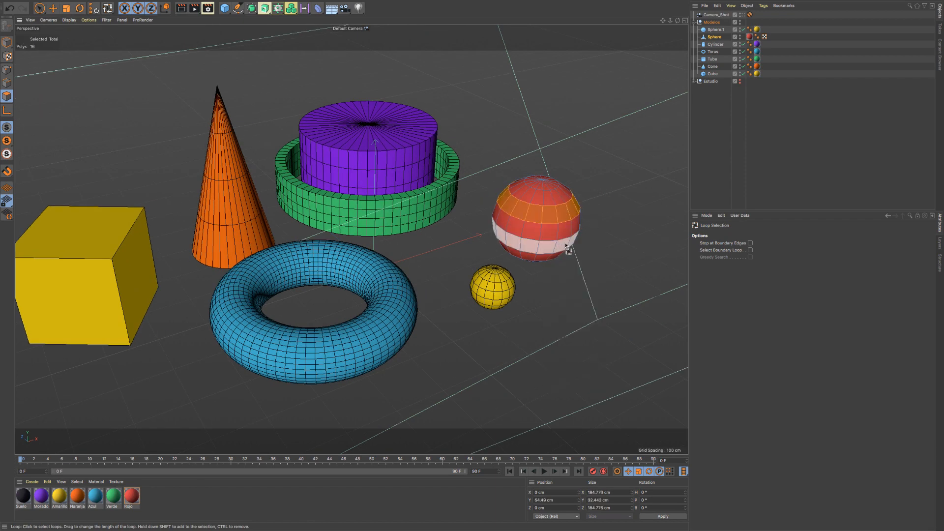
left_click(566, 246, "shift")
- Extrude the two selected polygon rings inward by about 14 cm and inspect the grooves from several angles
right_click(566, 244)
left_click(584, 327)
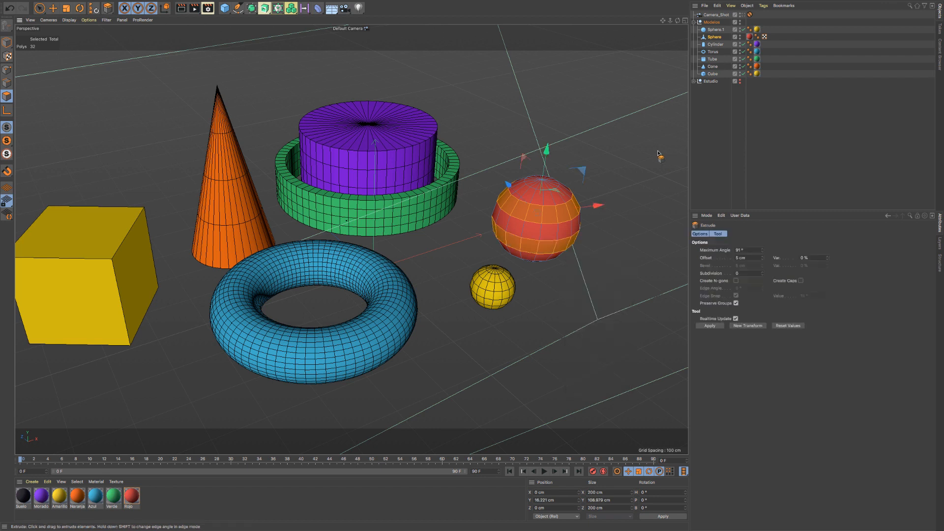
mouse_move(636, 145)
left_mouse_down()
mouse_move(652, 146)
mouse_move(627, 146)
left_mouse_up()
scroll(533, 212, "up", 5)
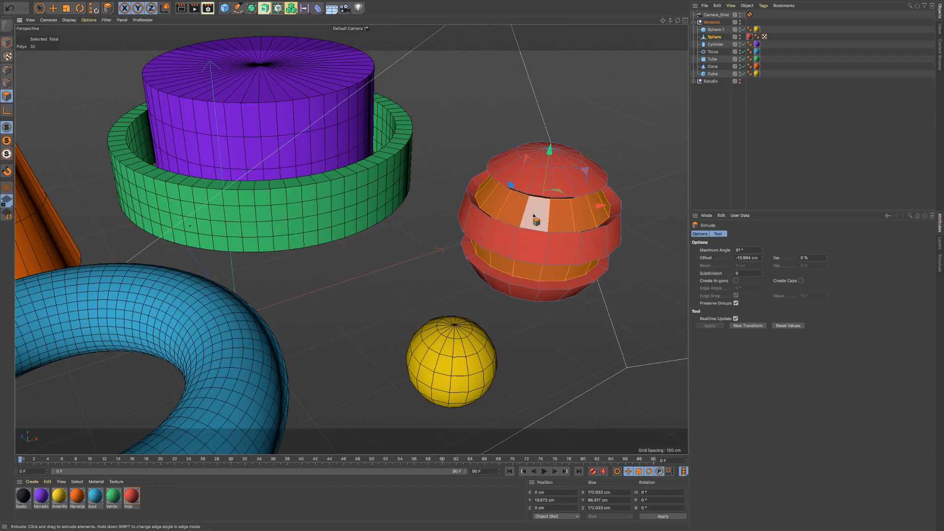
scroll(552, 214, "down", 8)
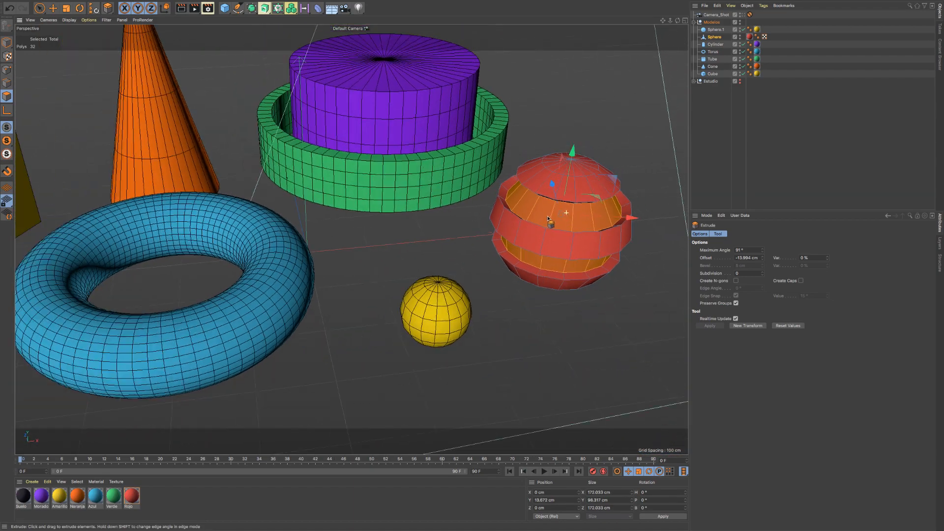
middle_click_drag(555, 212, 440, 218, "alt")
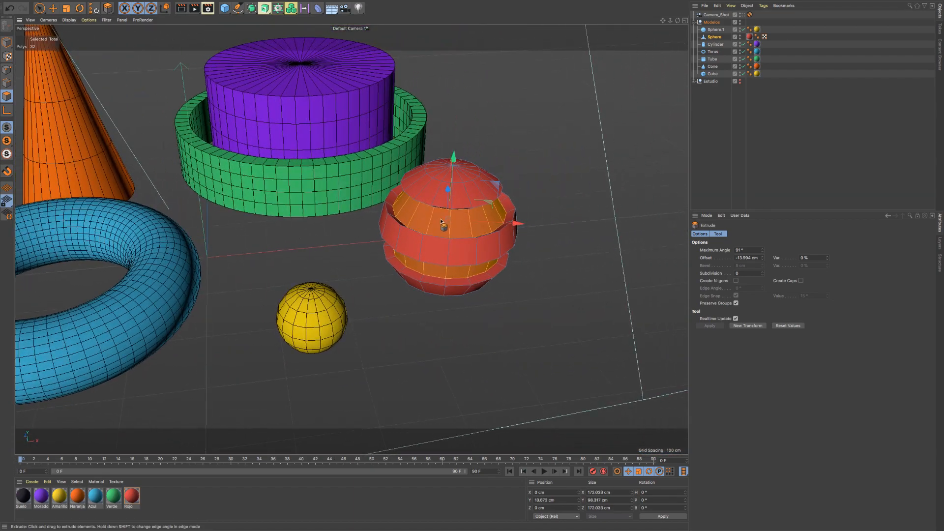
scroll(444, 219, "up", 3)
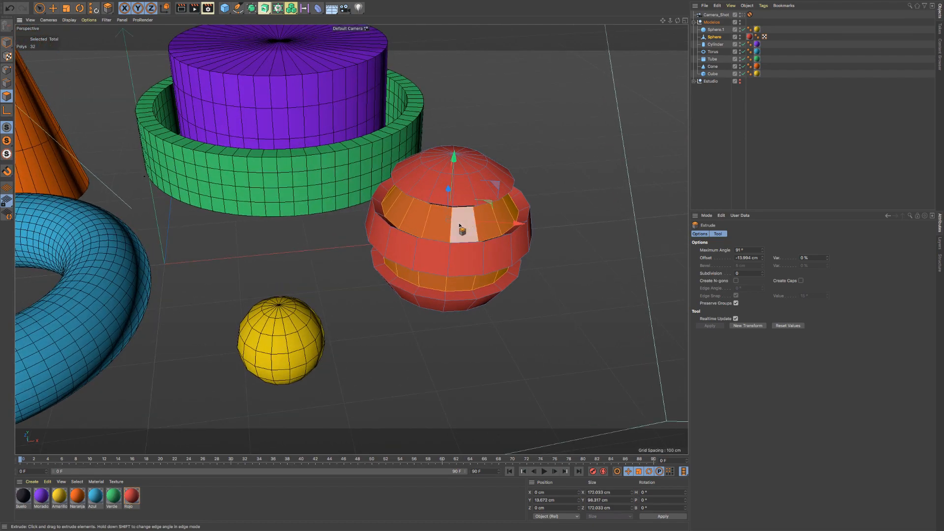
left_click_drag(460, 226, 480, 213, "alt")
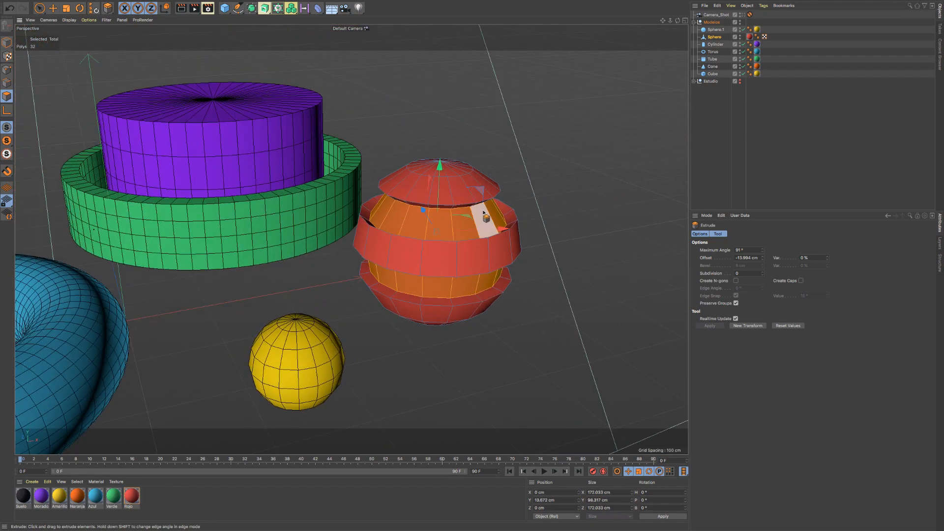
- Undo the extrusion of the two polygon rings and check the available selection tools
key("ctrl+z")
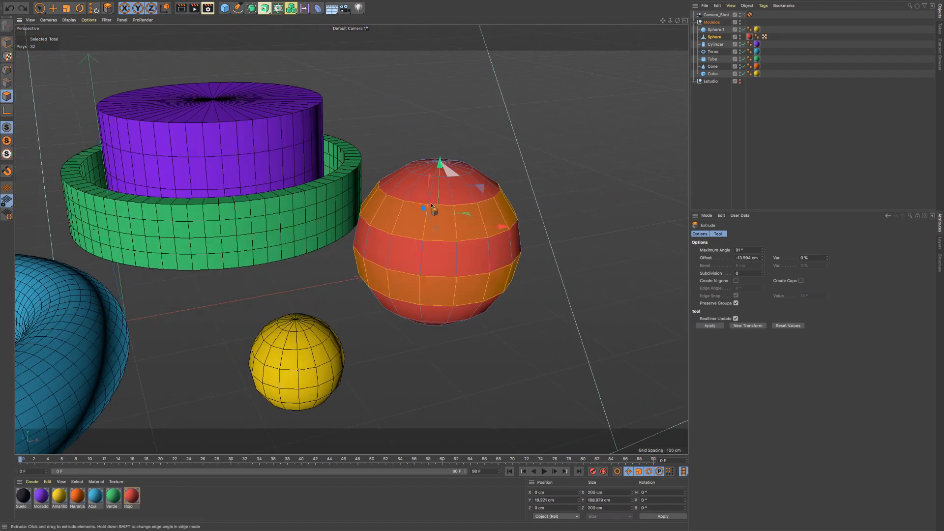
scroll(453, 228, "down", 5)
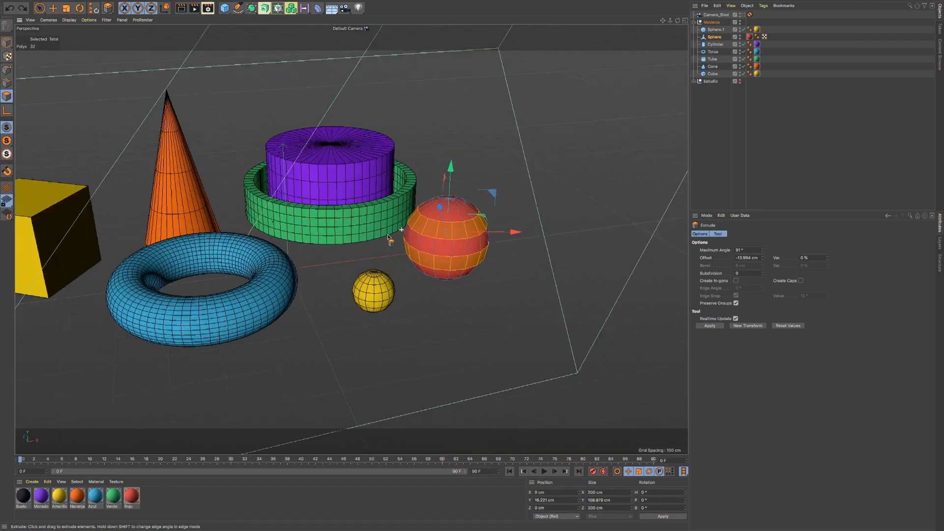
left_click_drag(388, 237, 434, 258, "alt")
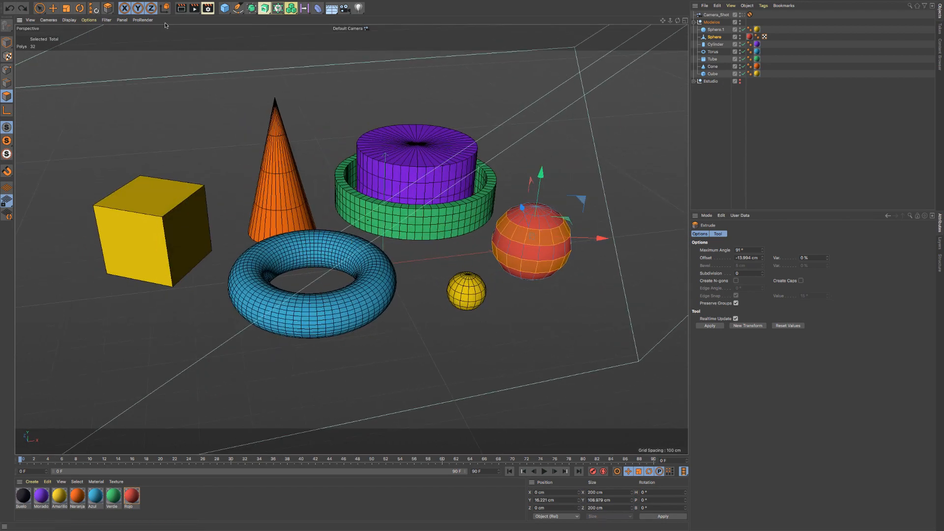
left_click(40, 8)
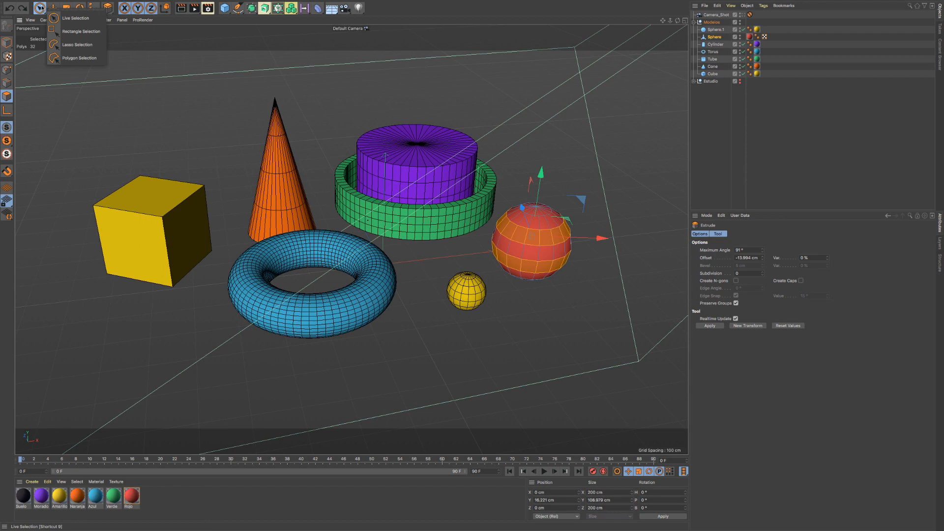
left_click(256, 33)
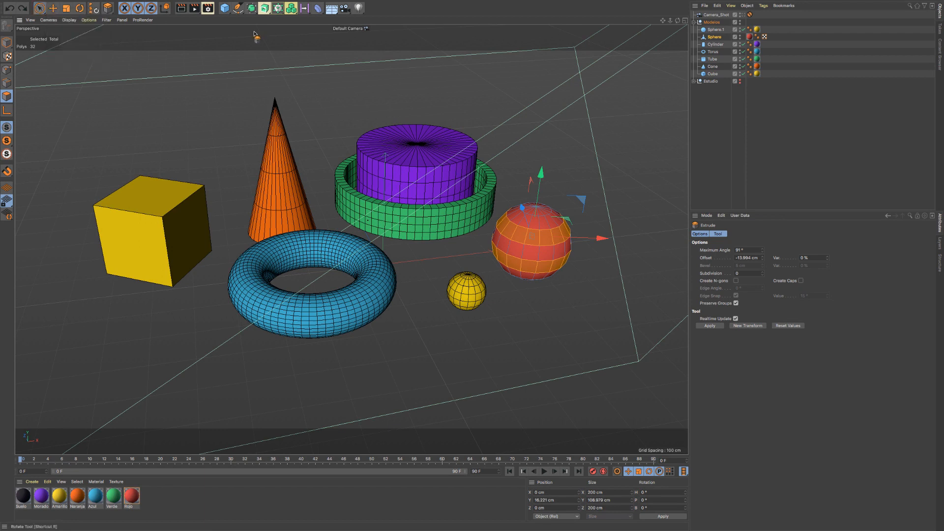
- Select the red Sphere object and try undoing and redoing the last two actions
left_click(714, 37)
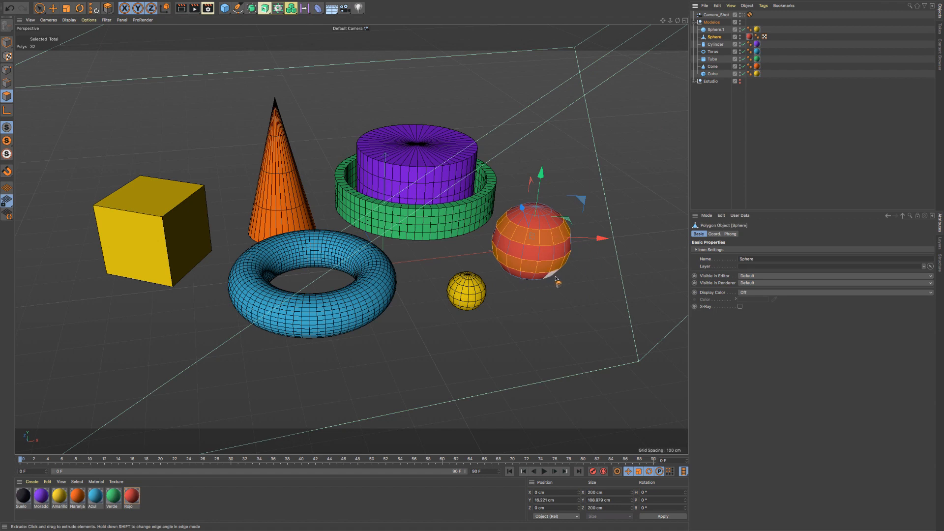
key("super+z")
key("super+z")
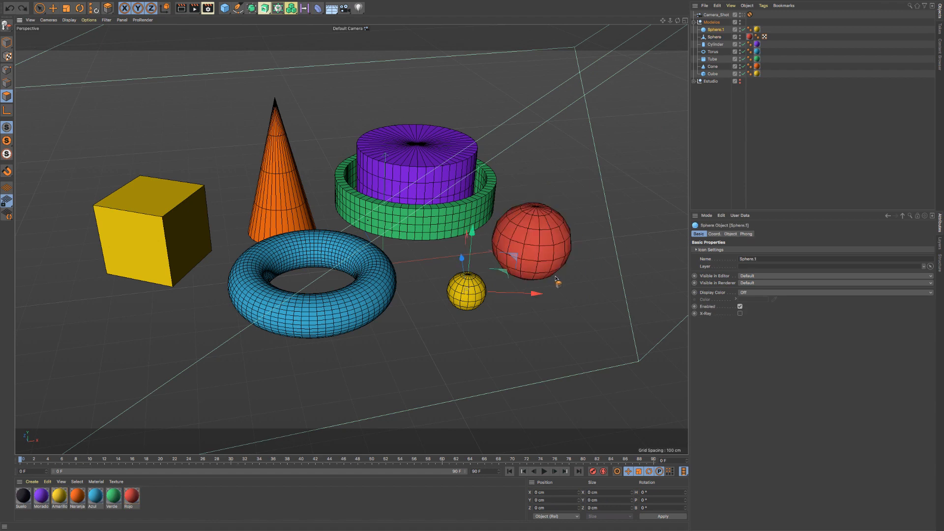
key("super+shift+z")
key("super+shift+z")
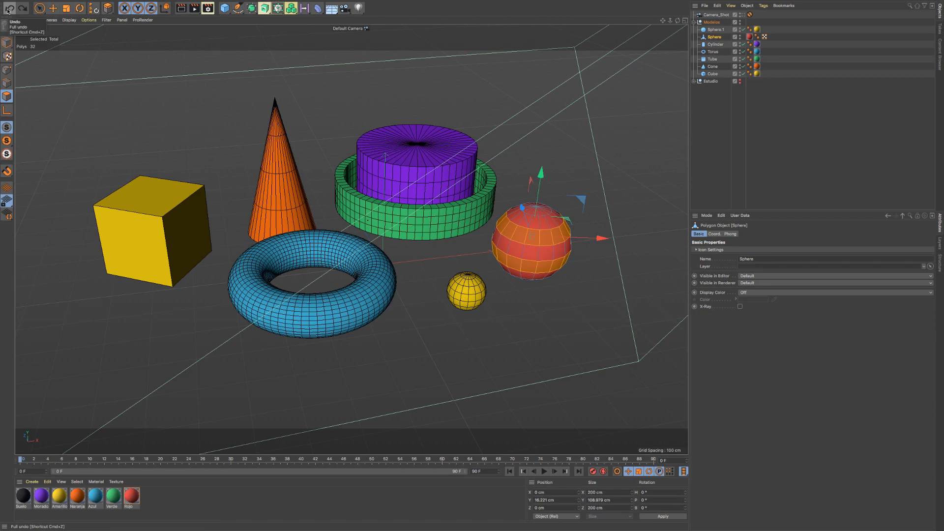
- Undo step by step through the polygon selections, with a brief redo, back to before the red sphere was made editable
key("super+z")
key("super+z")
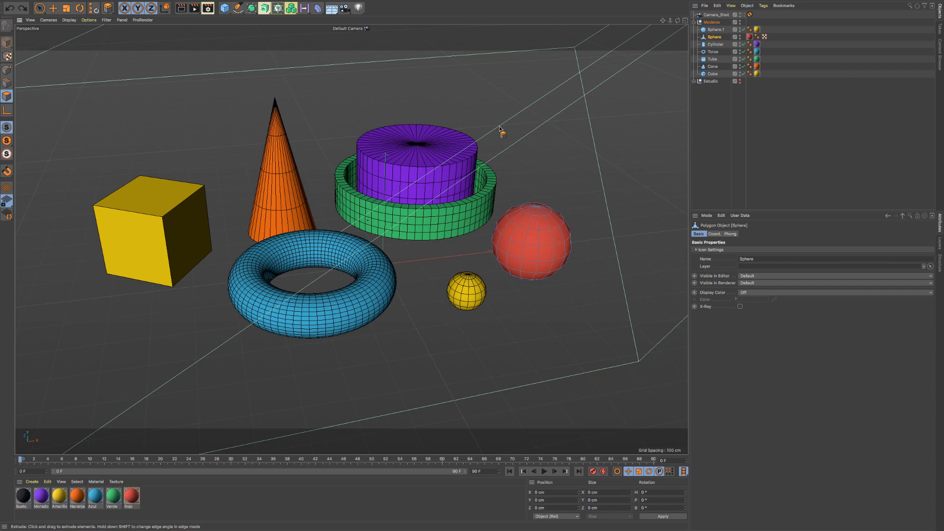
key("super+y")
key("super+y")
key("super+y")
key("super+z")
key("super+z")
key("super+z")
key("super+z")
key("super+z")
key("super+z")
key("super+z")
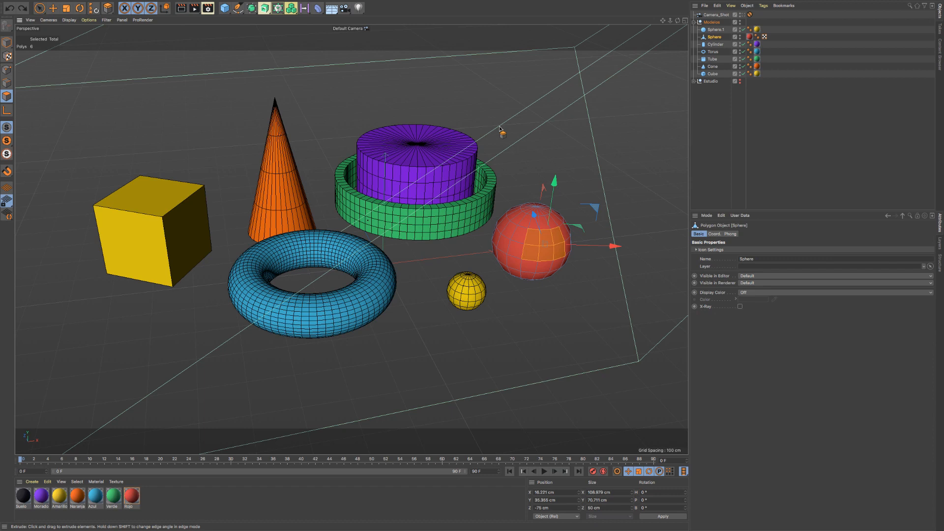
key("super+z")
key("super+z")
key("super+z")
key("super+z")
key("super+z")
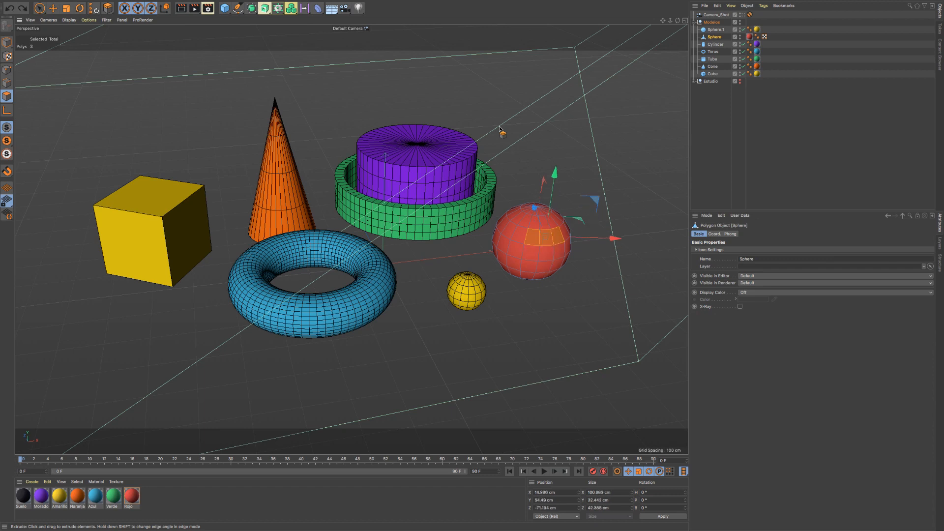
key("super+z")
key("super+z")
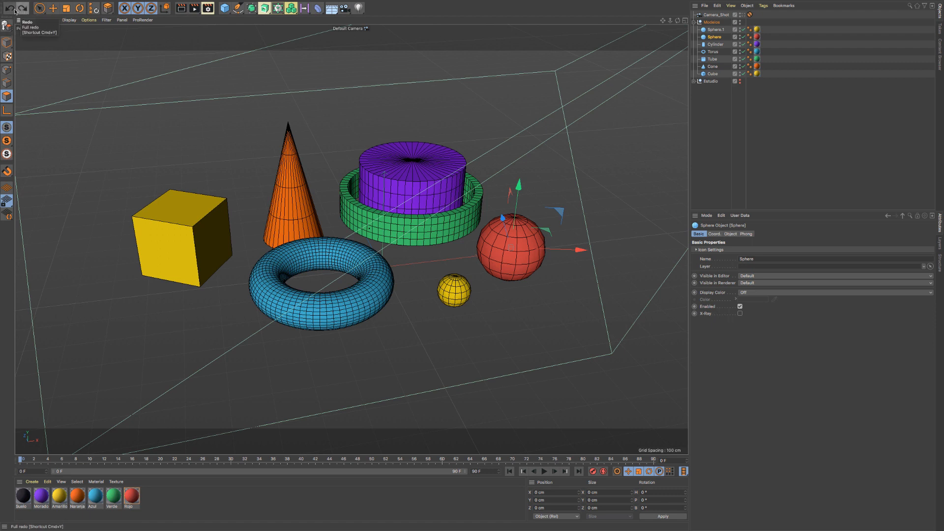
- Examine the undo and redo commands available for editing the project
mouse_move(43, 3)
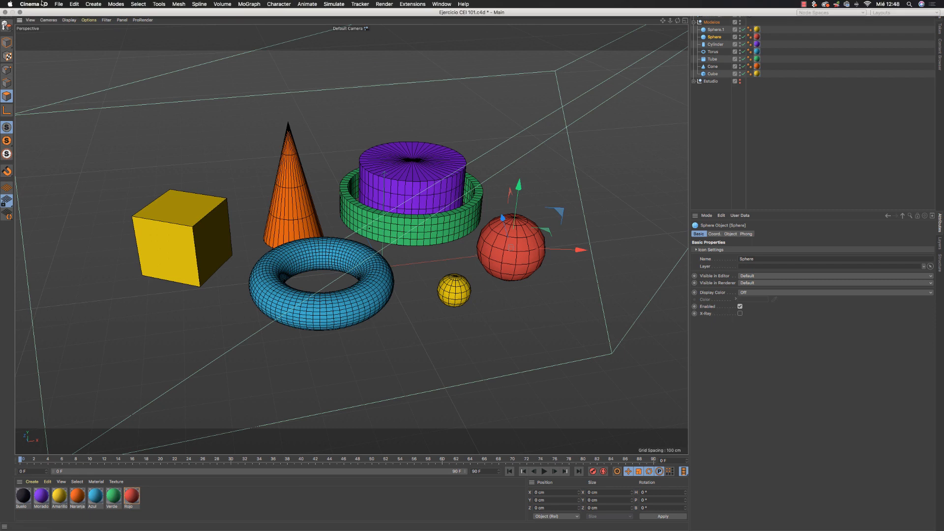
left_click(74, 4)
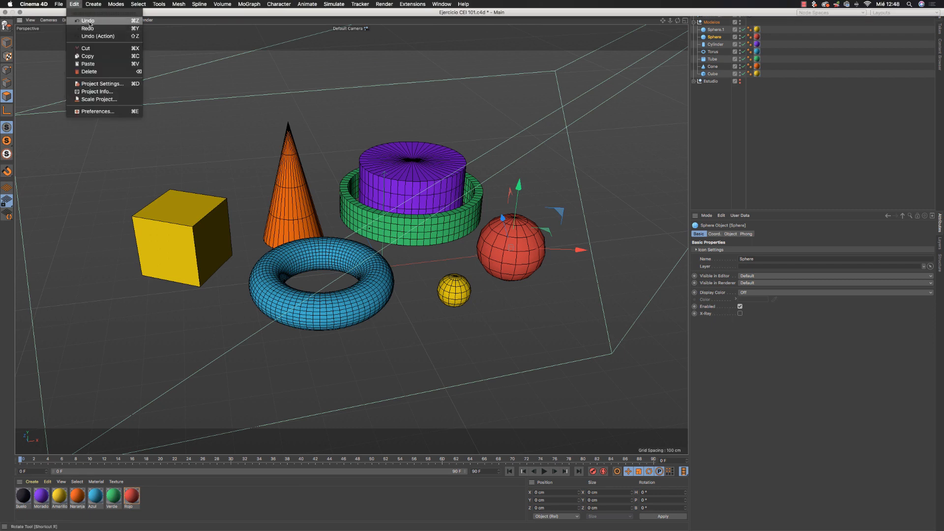
left_click(57, 4)
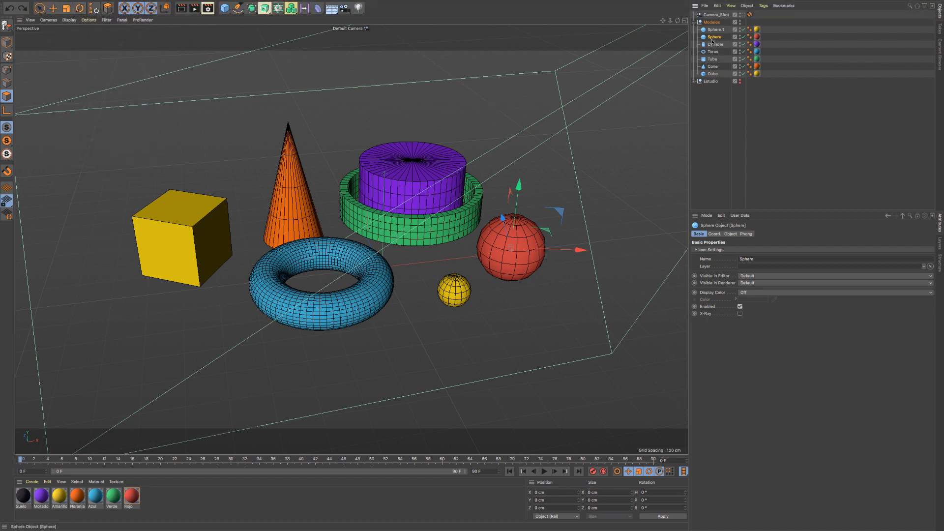
- Make the hidden Estudio group visible, select it and switch the viewport to the four-view layout
left_click(716, 31)
left_click(717, 36)
left_click(740, 81)
left_click(717, 89)
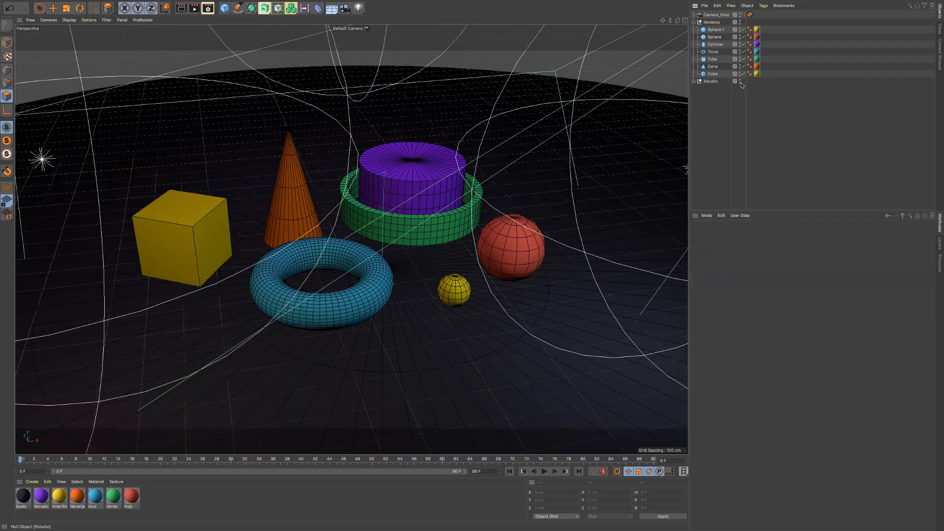
left_click(710, 81)
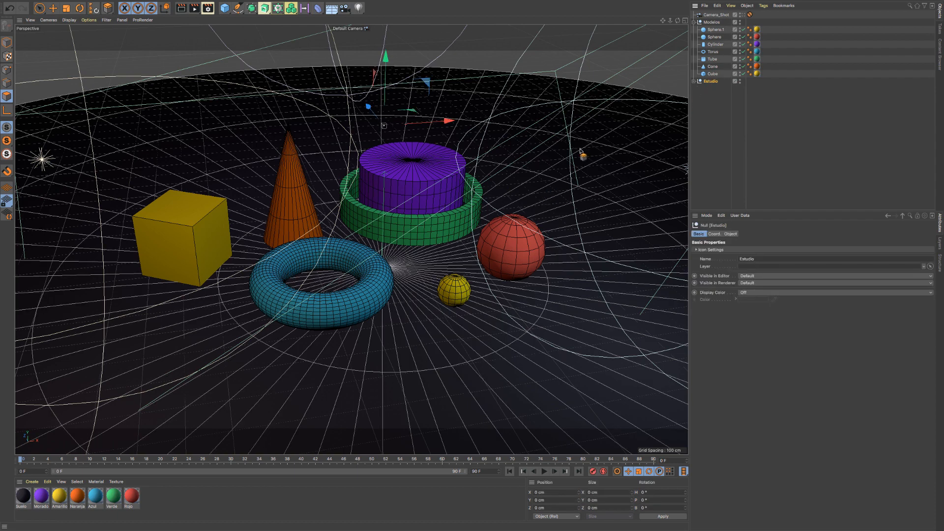
middle_click(620, 151)
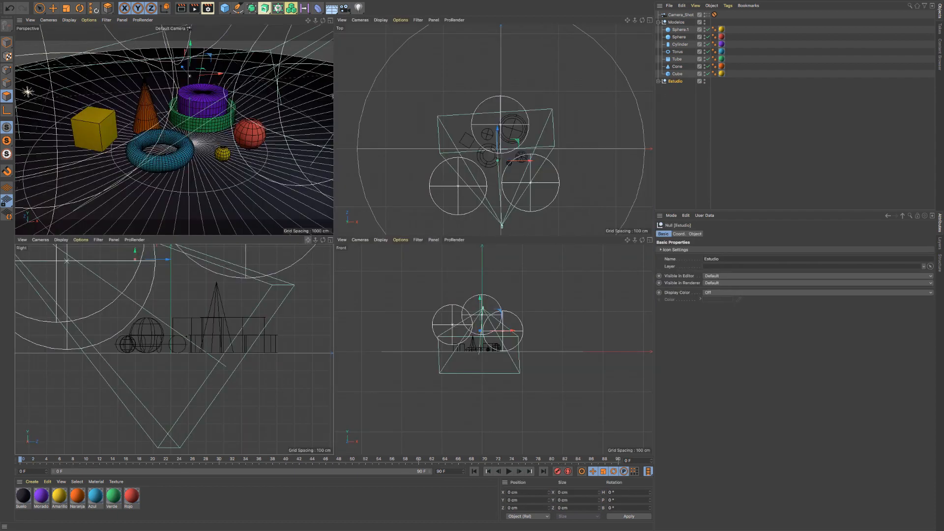
- Pan the Right view and switch the Perspective view to full size and back to the four-view layout
left_click_drag(307, 240, 315, 276)
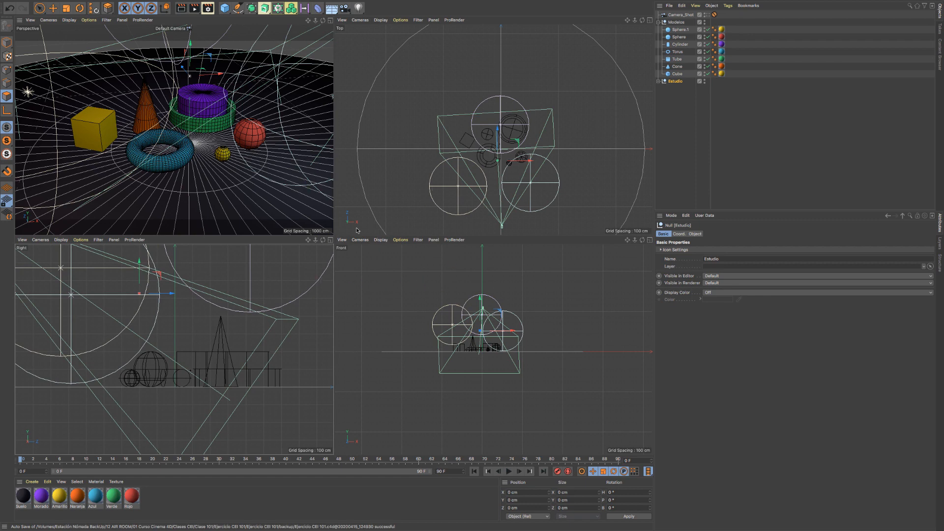
left_click(330, 20)
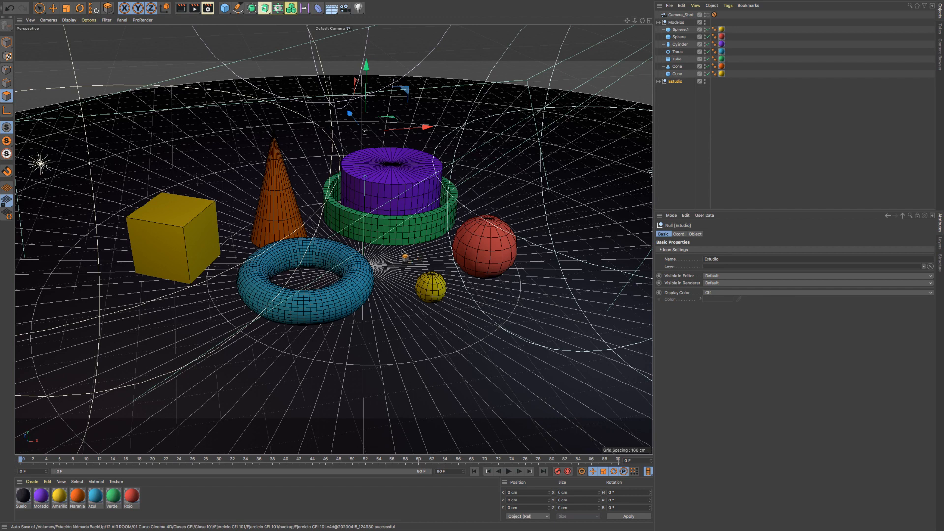
middle_click(449, 266)
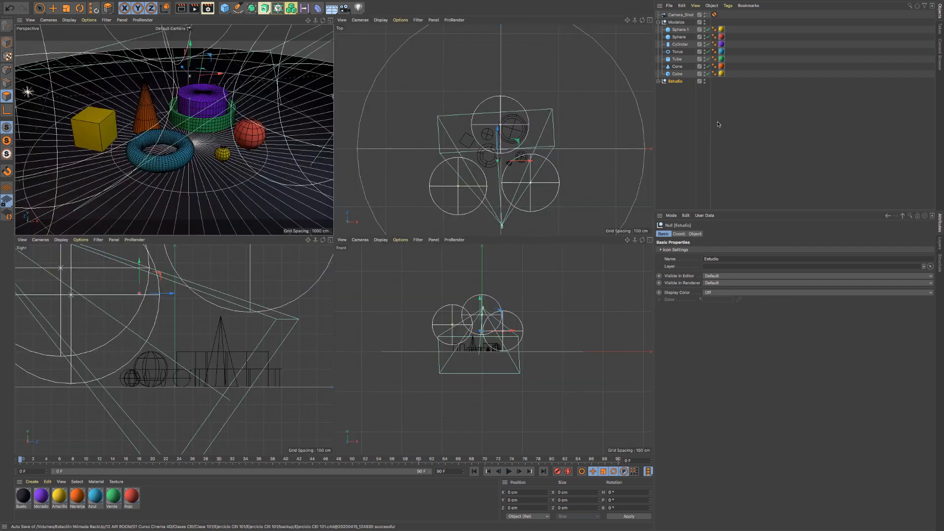
- Clear the selection, then compare selecting the whole Modelos group with selecting its Cylinder and Sphere.1 objects individually
left_click(686, 104)
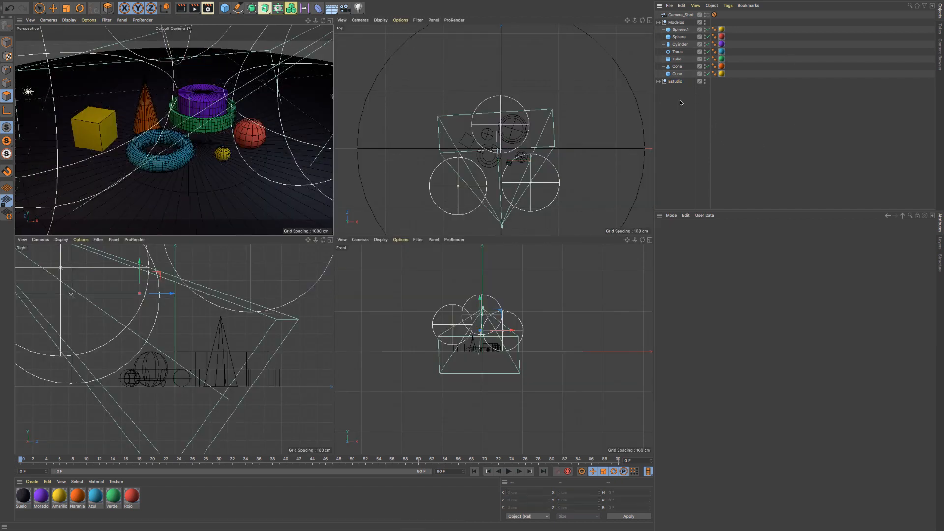
left_click(676, 22)
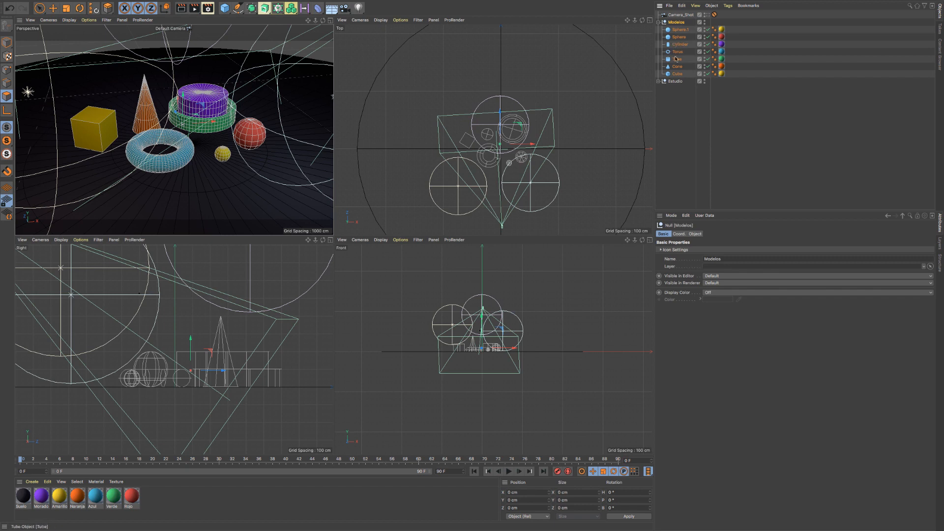
left_click(679, 45)
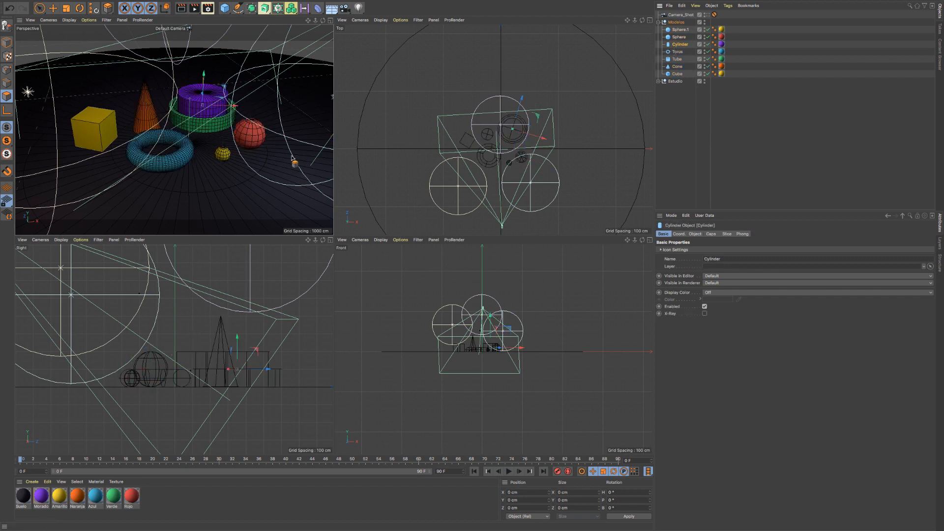
left_click(678, 29)
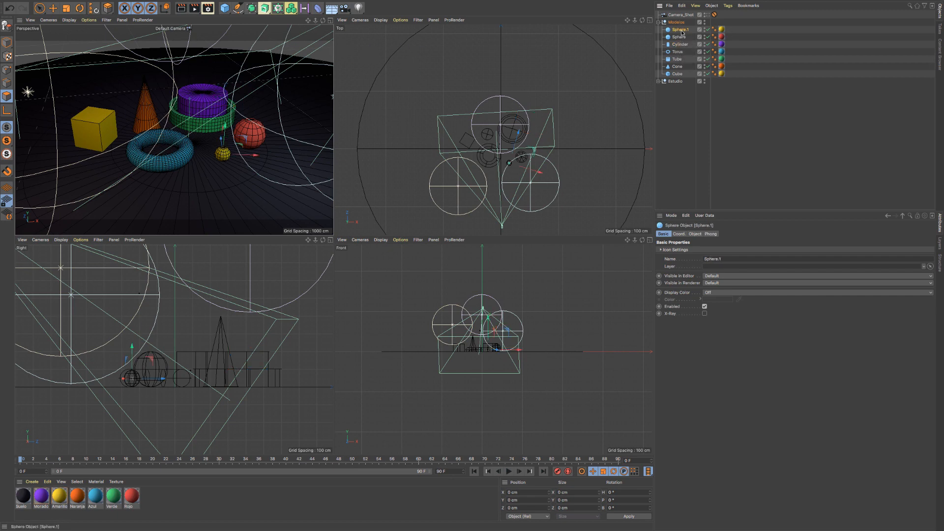
left_click(675, 22)
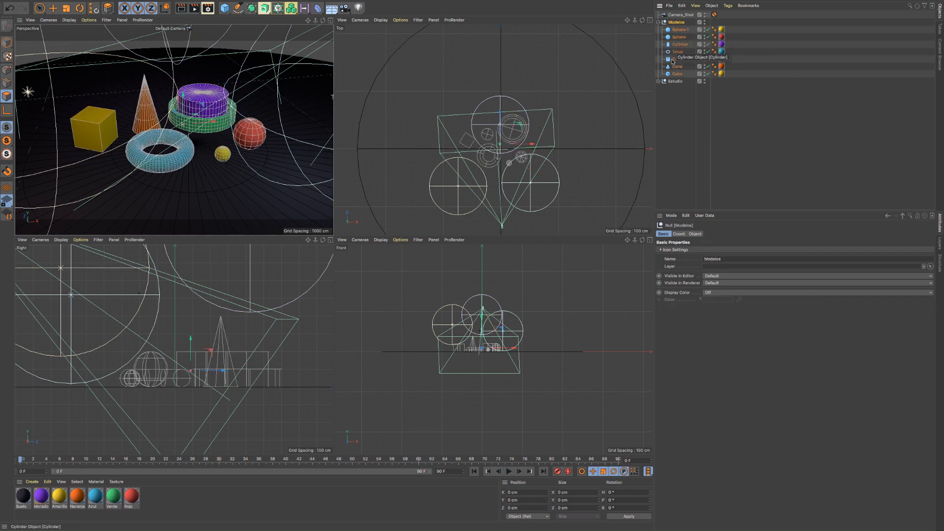
- Expand the Estudio group and select its Escenario object
left_click(674, 81)
left_click(659, 82)
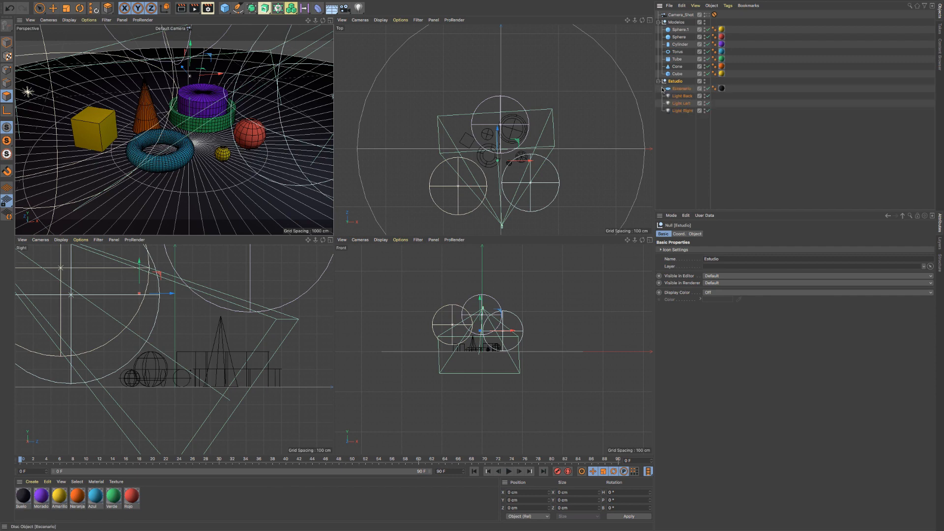
left_click(679, 89)
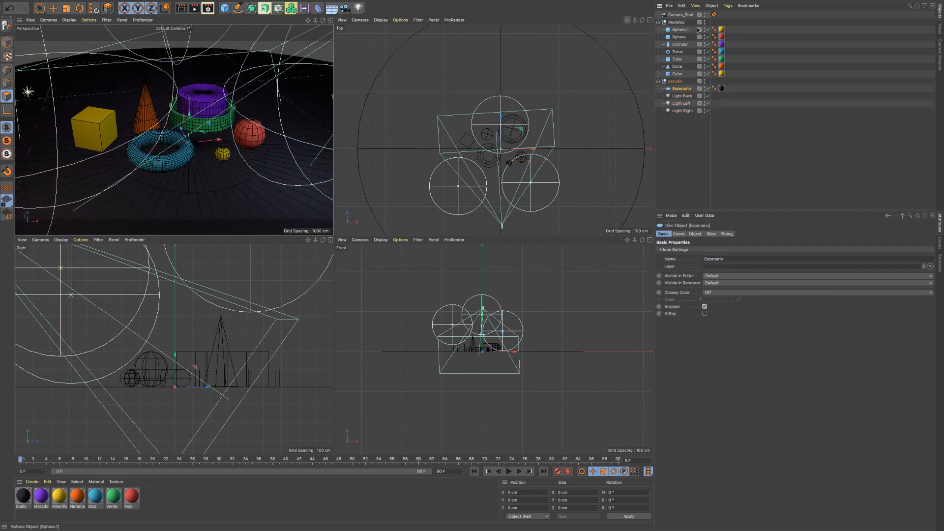
- Select the Modelos group, then pick Sphere.1, Cylinder, Torus, Tube, Cone and Cube inside it one at a time
left_click(676, 22)
left_click(679, 30)
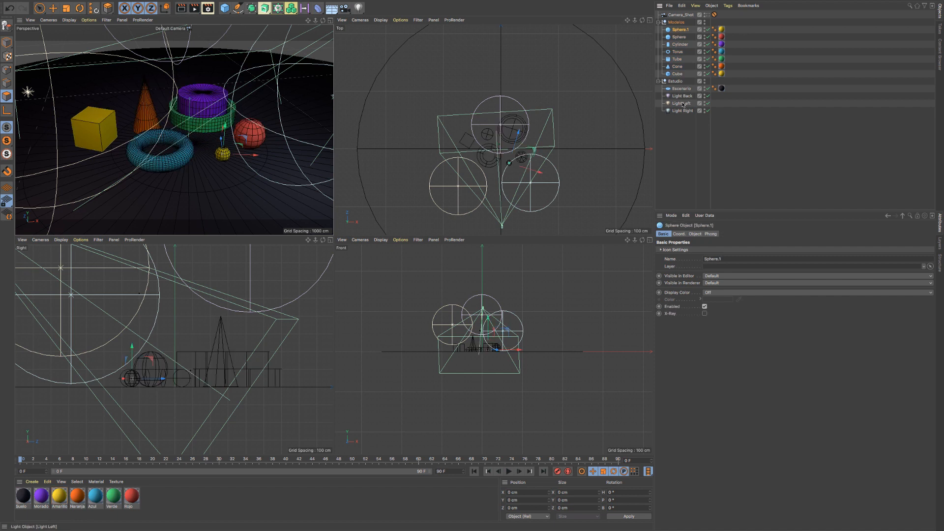
left_click(680, 44)
left_click(678, 51)
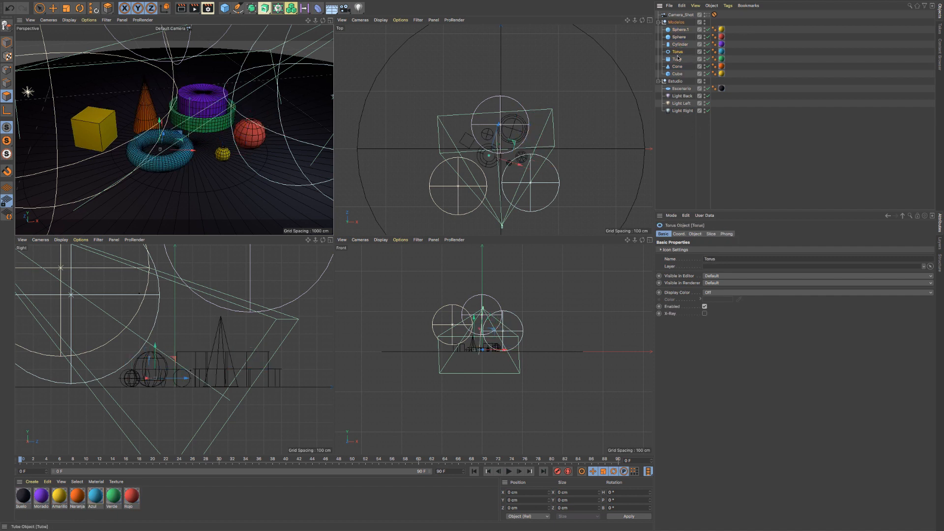
left_click(677, 59)
left_click(678, 66)
left_click(677, 73)
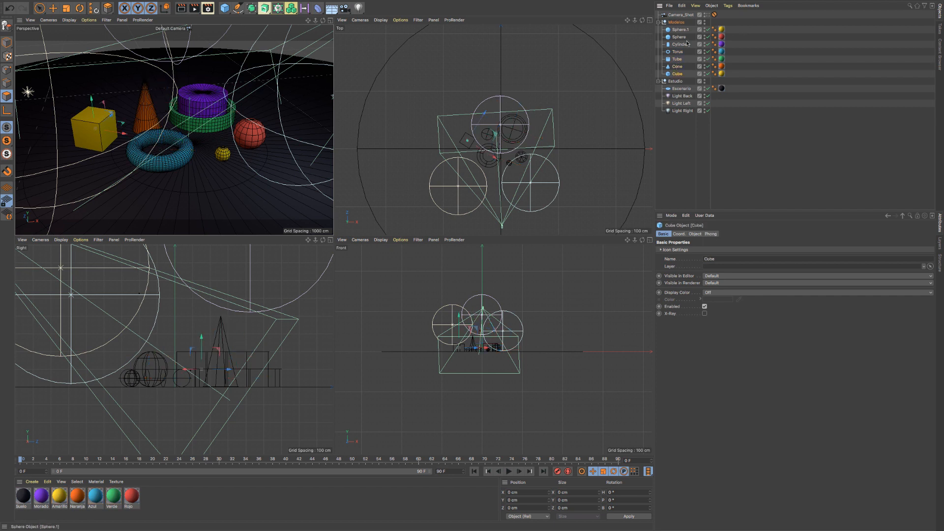
- Collapse and re-expand the Modelos and Estudio groups, selecting each in turn, and finish with only Modelos expanded
left_click(672, 22)
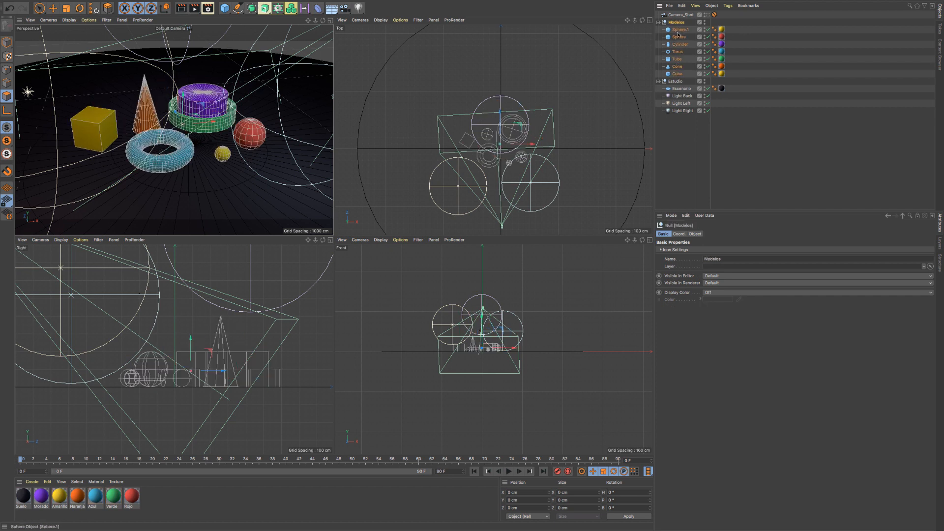
left_click(659, 22)
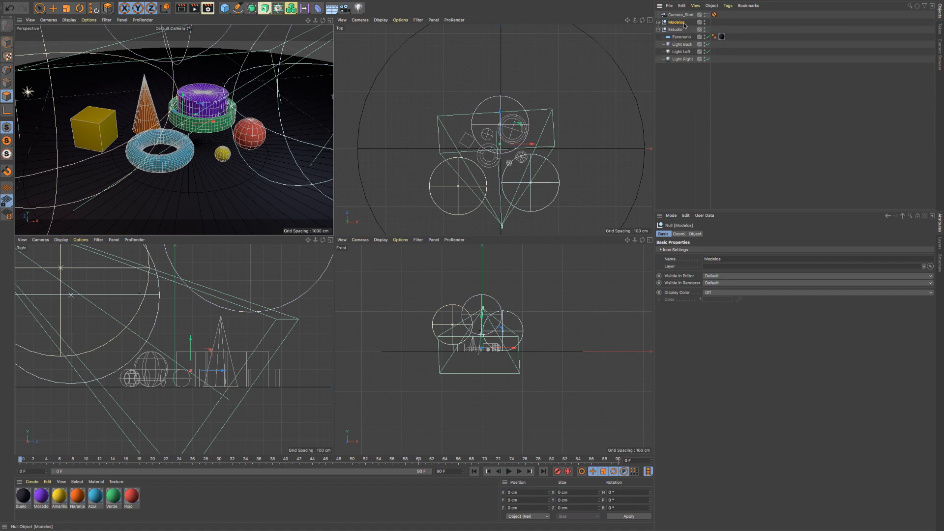
left_click(659, 30)
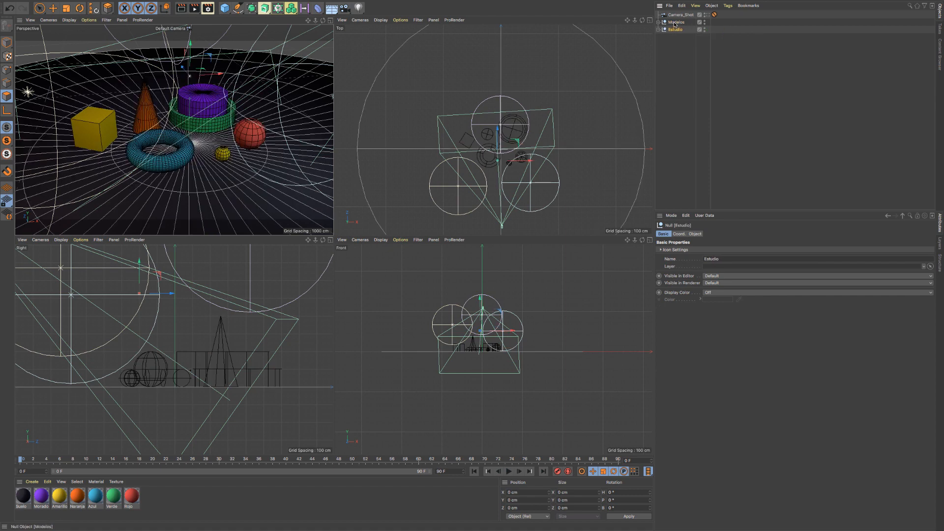
left_click(659, 30)
left_click(672, 31)
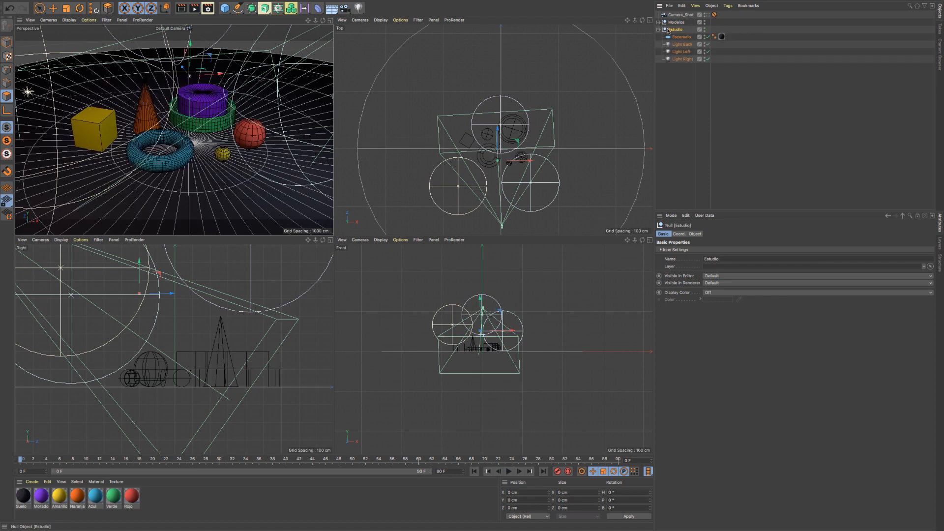
left_click(659, 23)
left_click(672, 24)
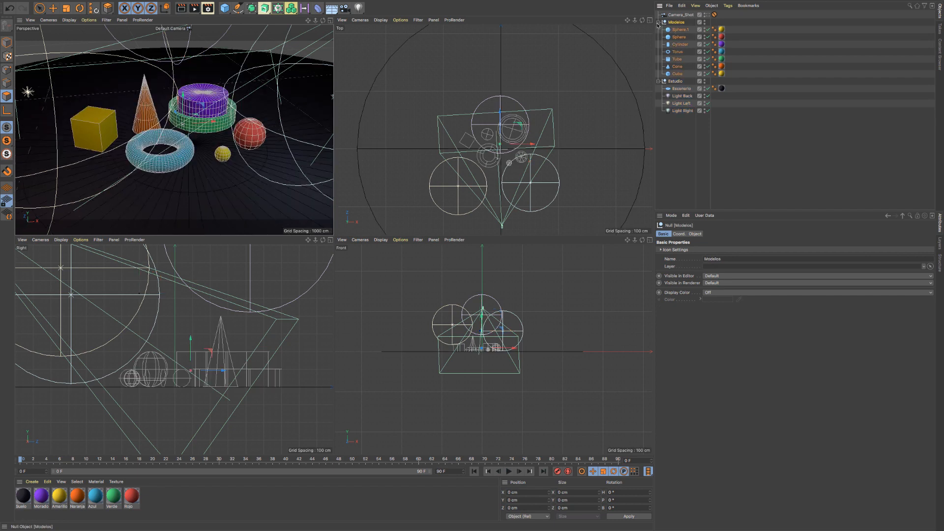
left_click(658, 22)
left_click(658, 30)
left_click(672, 32)
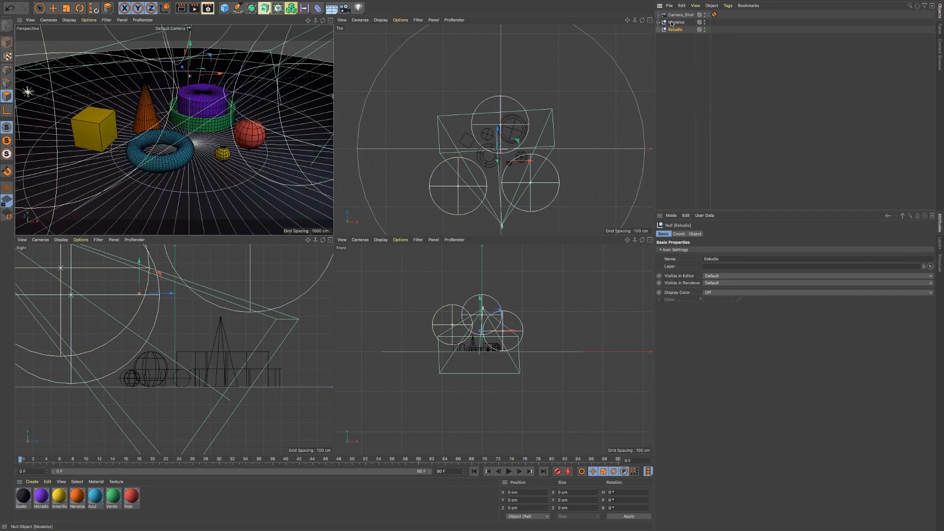
left_click(673, 23)
left_click(658, 22)
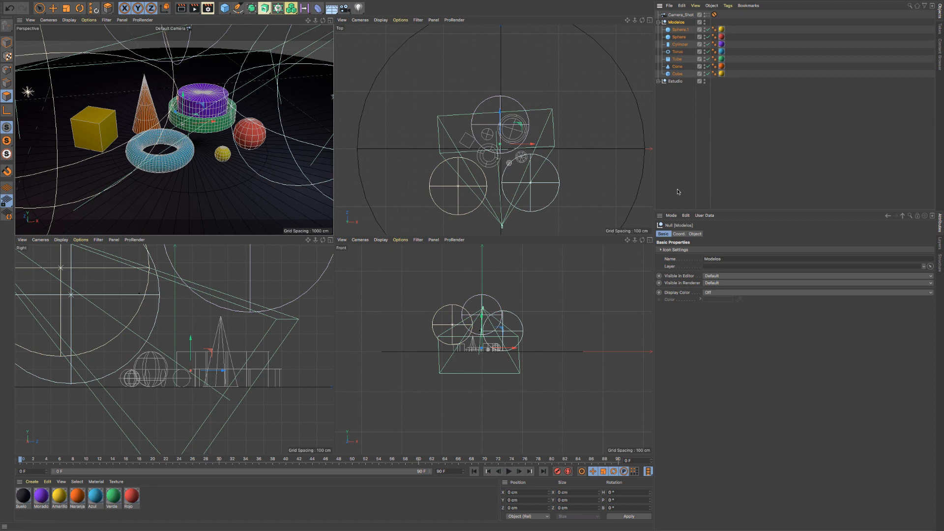
- Check the Estudio group, leave Modelos expanded and selected, and maximize the Perspective view
left_click(658, 23)
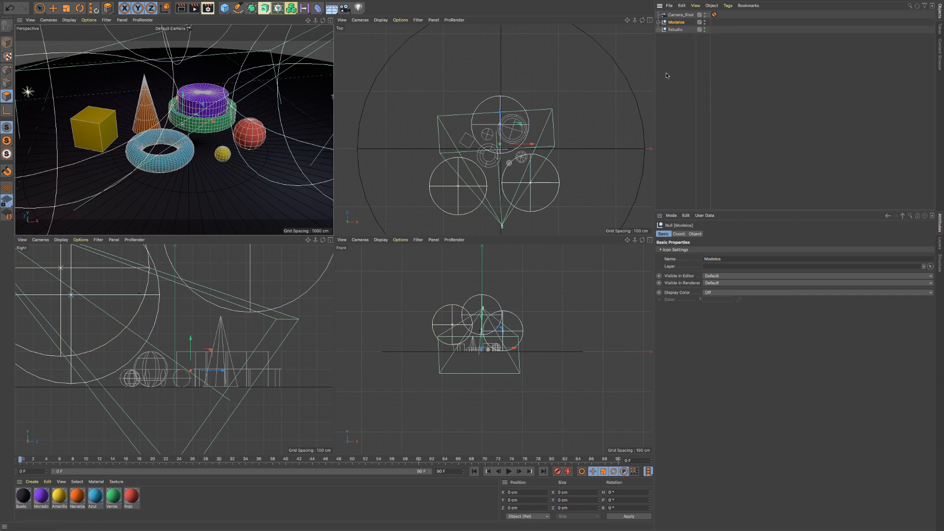
left_click(671, 30)
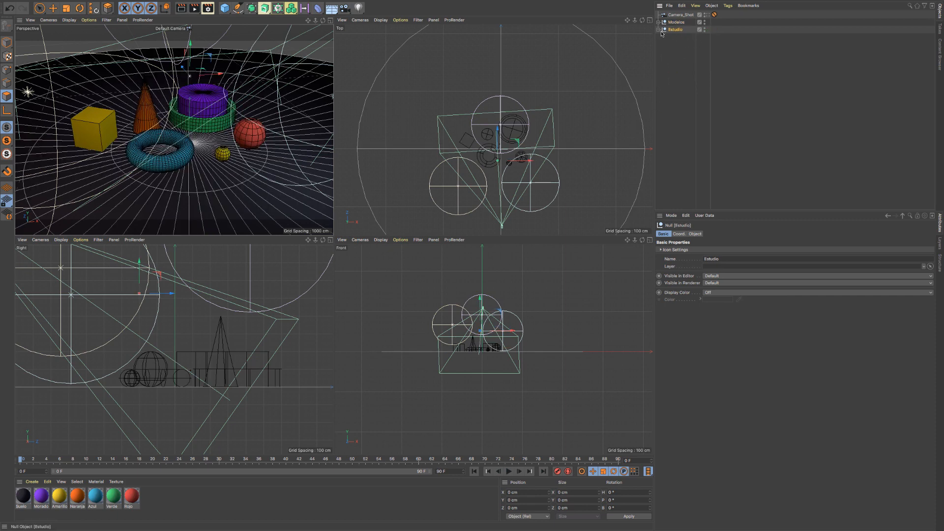
left_click(659, 30)
left_click(658, 30)
left_click(658, 23)
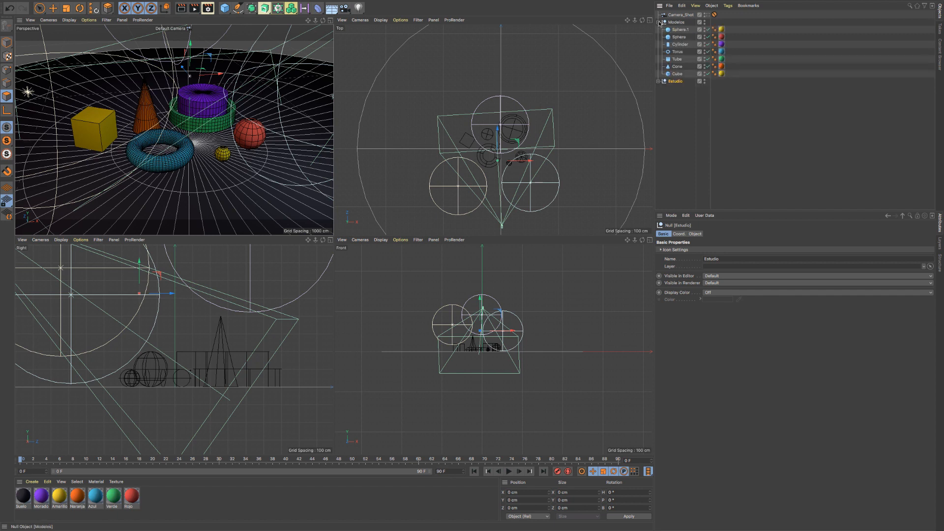
left_click(679, 29)
left_click(676, 23)
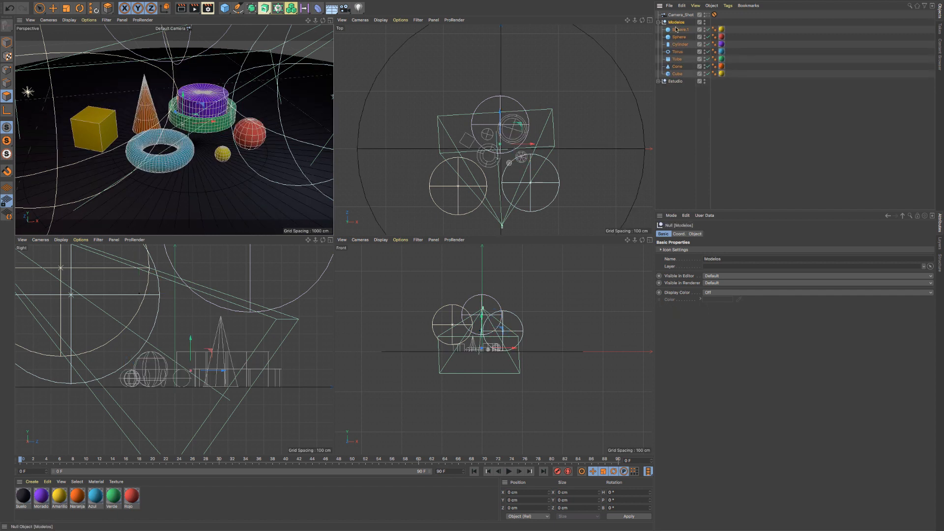
left_click_drag(679, 38, 448, 80)
left_click(330, 20)
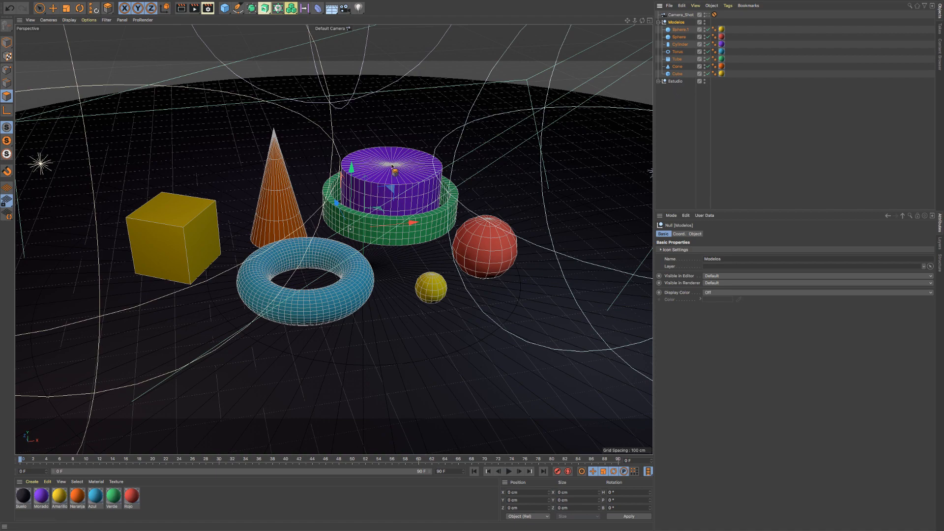
- Try moving and rotating the whole Modelos group, undoing each transformation
left_click_drag(400, 225, 443, 214)
key("ctrl+z")
key("r")
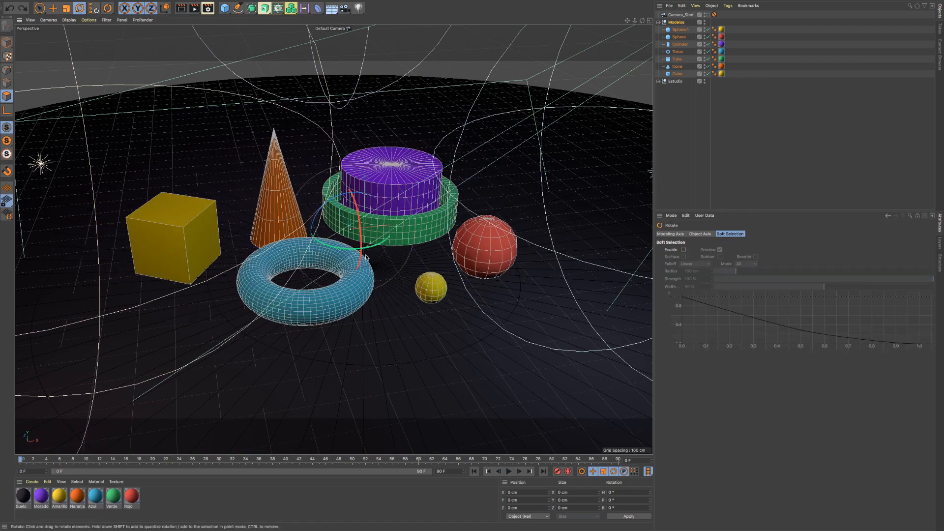
mouse_move(373, 247)
left_mouse_down()
mouse_move(357, 249)
mouse_move(370, 248)
left_mouse_up()
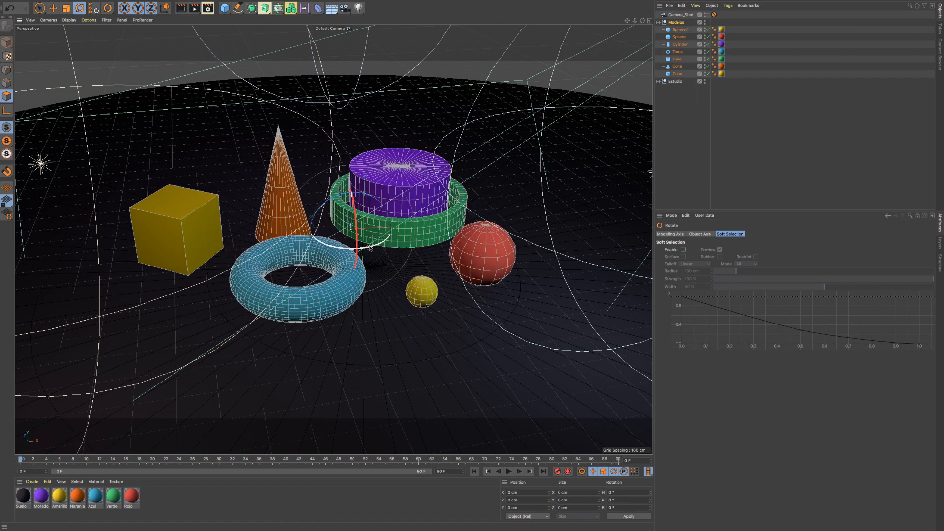
key("ctrl+z")
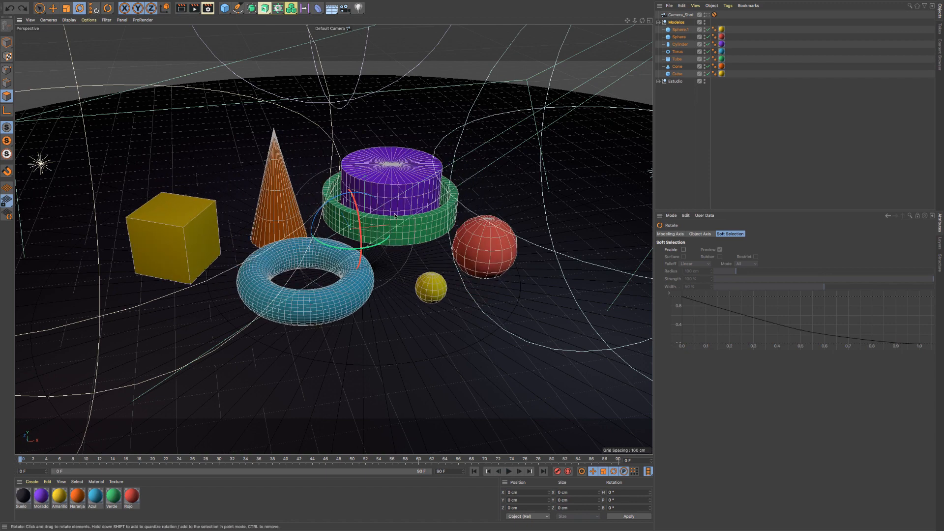
- Make the Cube and the Torus children of the Cone inside the Modelos group
left_click(678, 73)
left_click(681, 67)
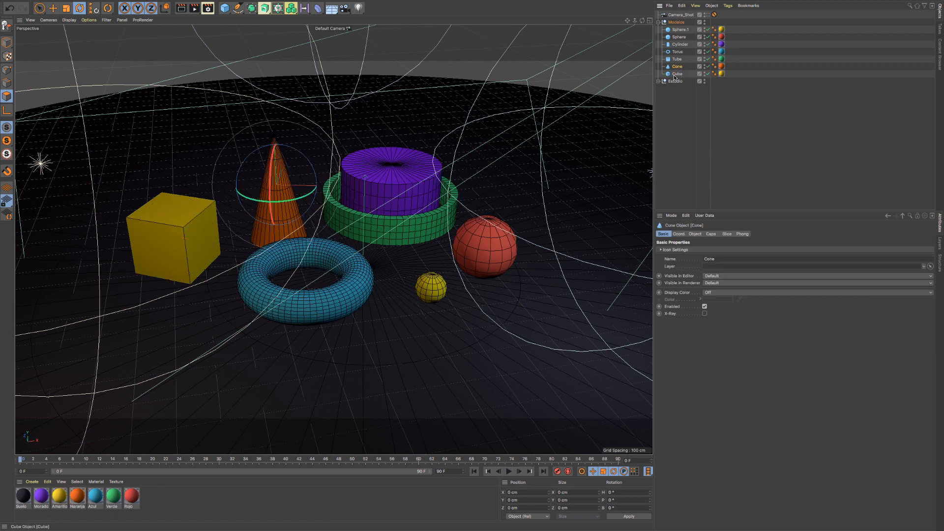
left_click(678, 75)
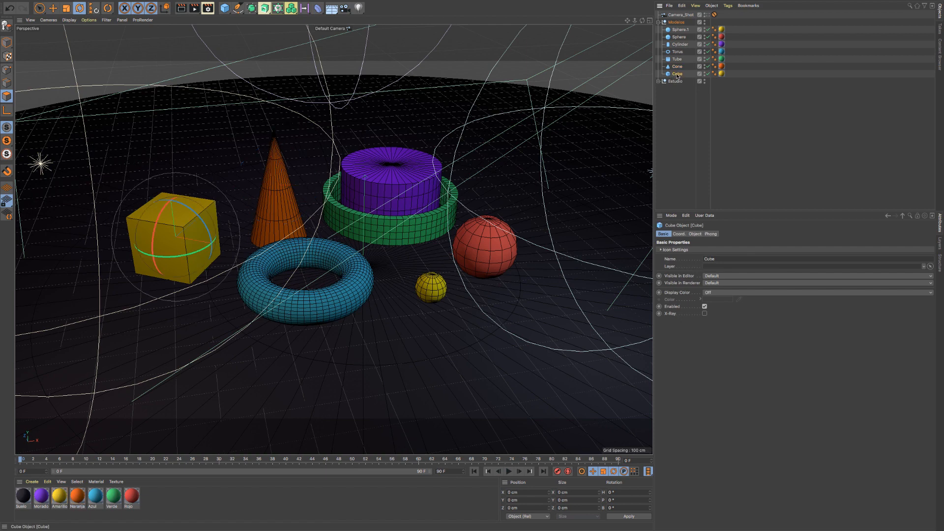
left_click_drag(679, 67, 679, 68)
left_click(678, 67)
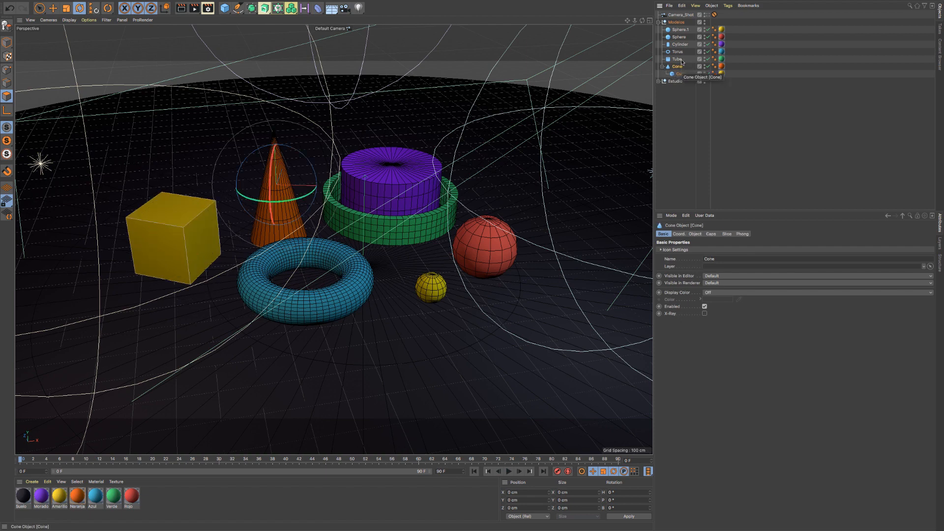
left_click_drag(680, 53, 679, 69)
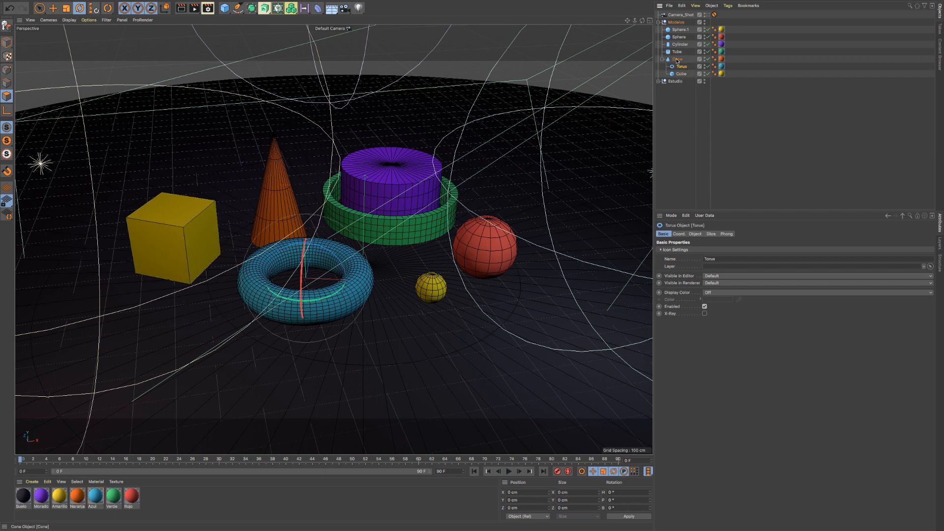
- Try moving the Cone together with its children, undo the move, and select the Torus on its own
key("e")
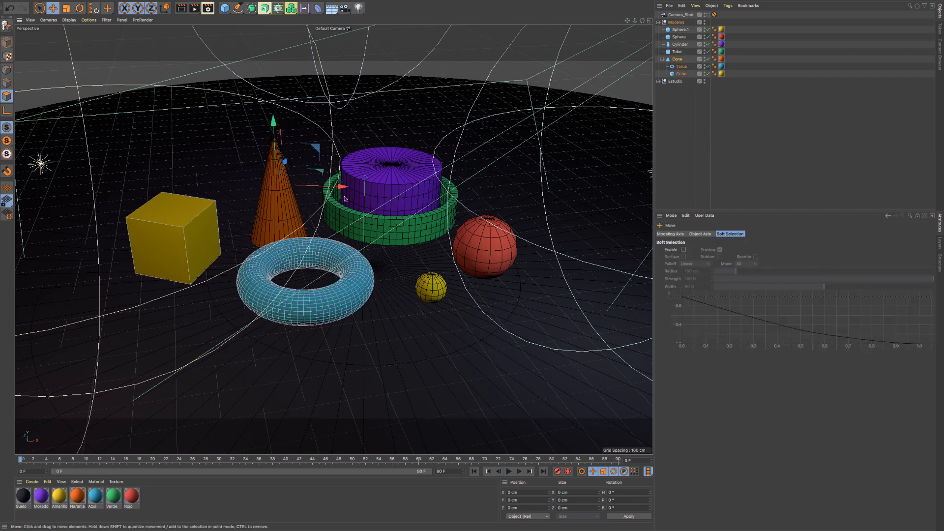
left_click_drag(314, 188, 260, 195)
key("ctrl+z")
mouse_move(337, 186)
left_mouse_down()
mouse_move(207, 184)
mouse_move(348, 184)
mouse_move(290, 184)
mouse_move(337, 186)
left_mouse_up()
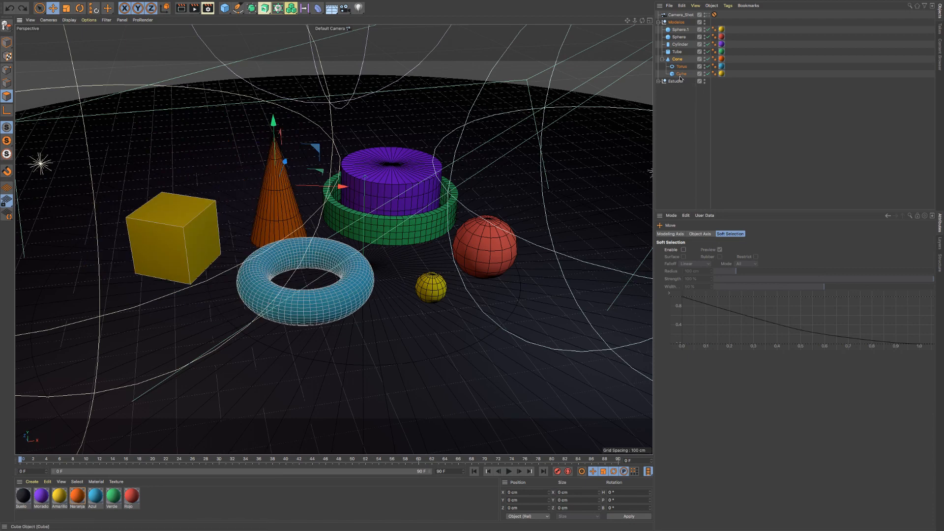
left_click(313, 252)
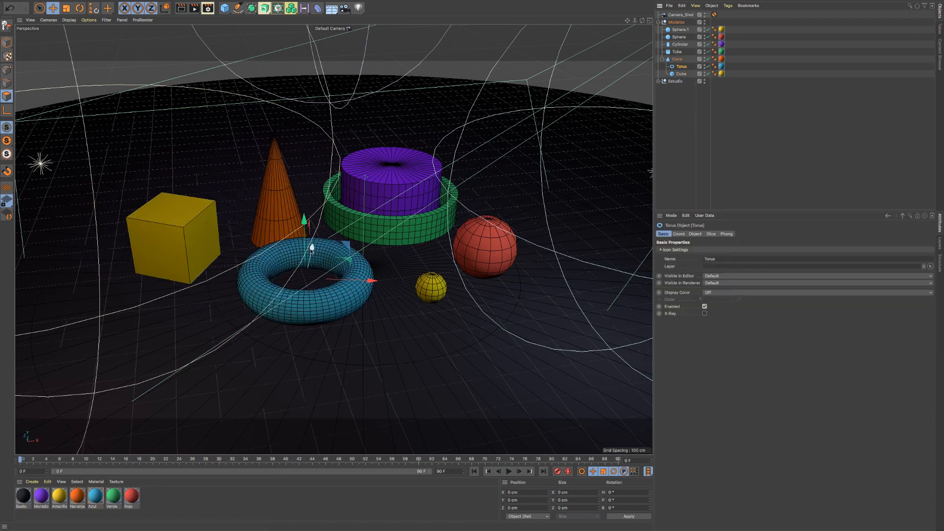
- Try moving the Torus on its own, undo that, and move the Cone with its children in the negative X direction
left_click_drag(312, 248, 310, 279)
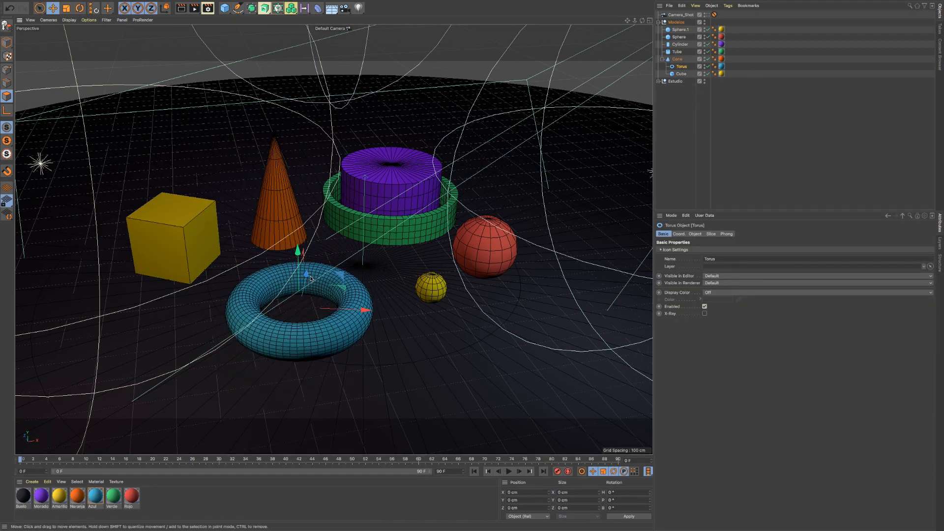
key("ctrl+z")
left_click(674, 59)
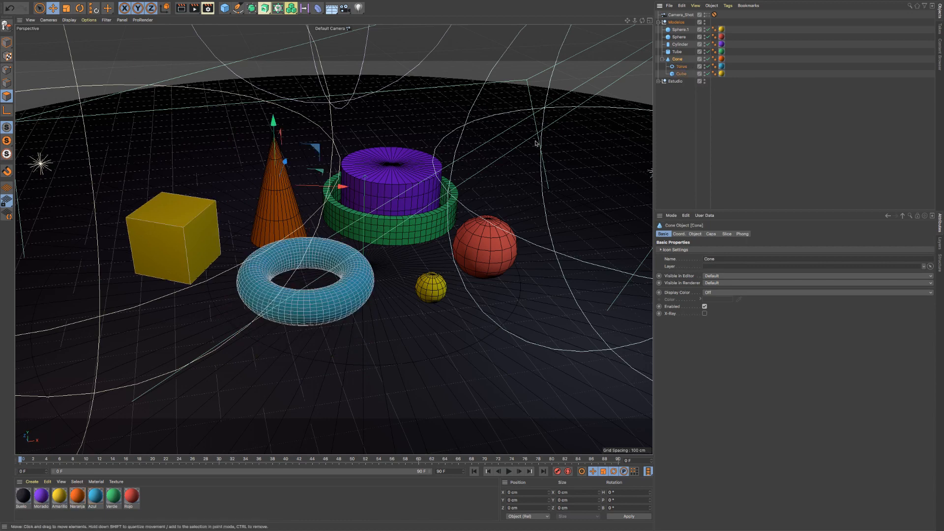
left_click_drag(316, 194, 292, 196)
- Collapse and re-expand the Cone's hierarchy, and select the Cube, the Torus and the Cone in turn
left_click(661, 60)
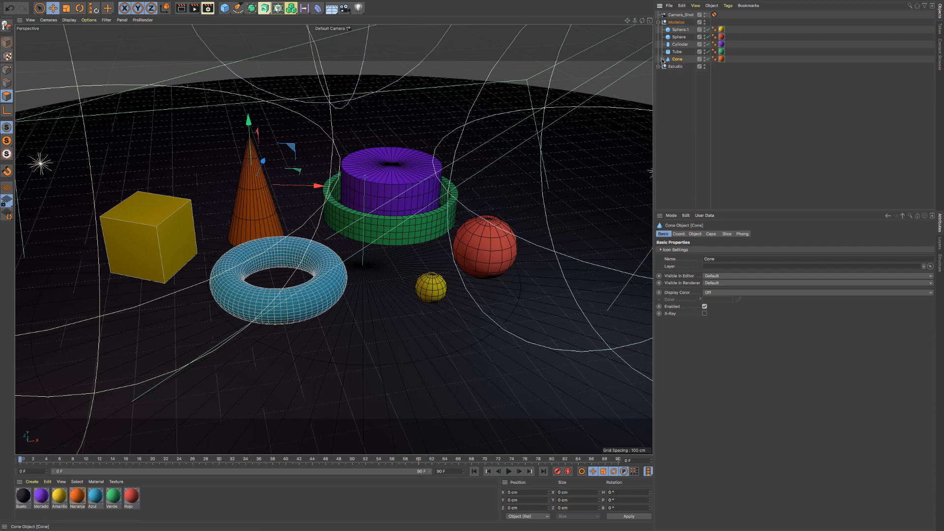
left_click(662, 60)
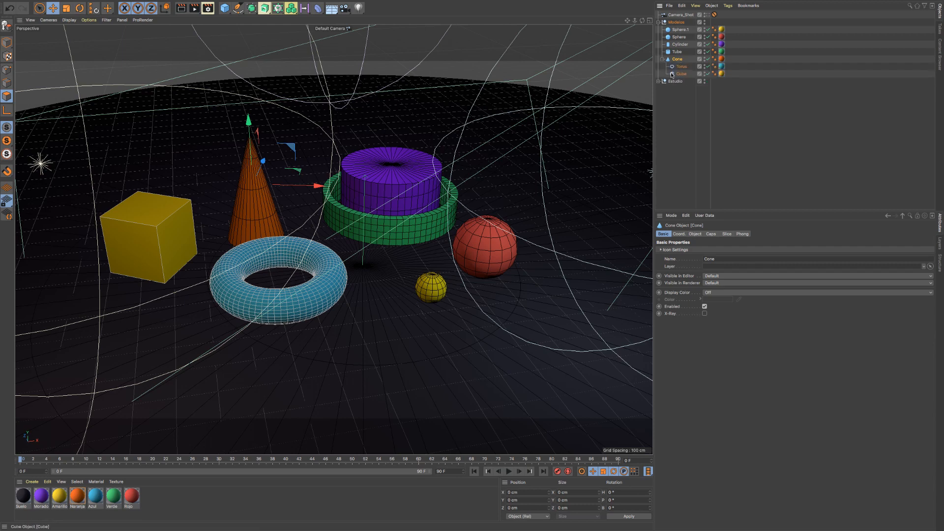
left_click(681, 73)
left_click(682, 67)
left_click(677, 59)
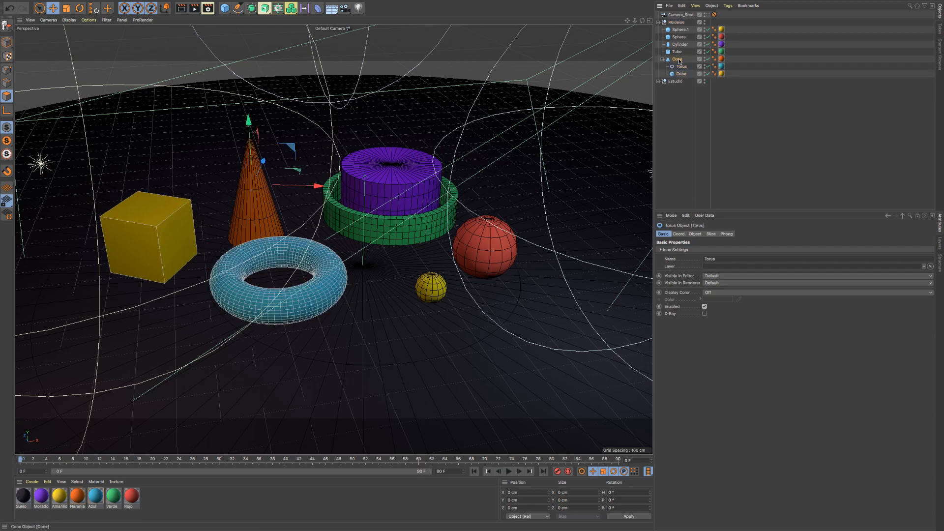
- Move the whole Modelos group in the positive X direction, and the Cone with its children in the negative X direction
left_click(676, 22)
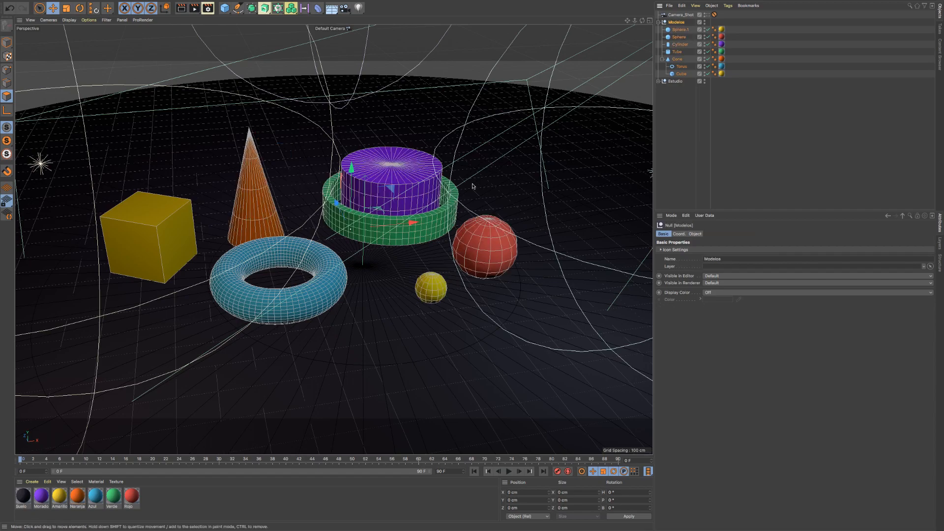
middle_click_drag(413, 225, 439, 239, "alt")
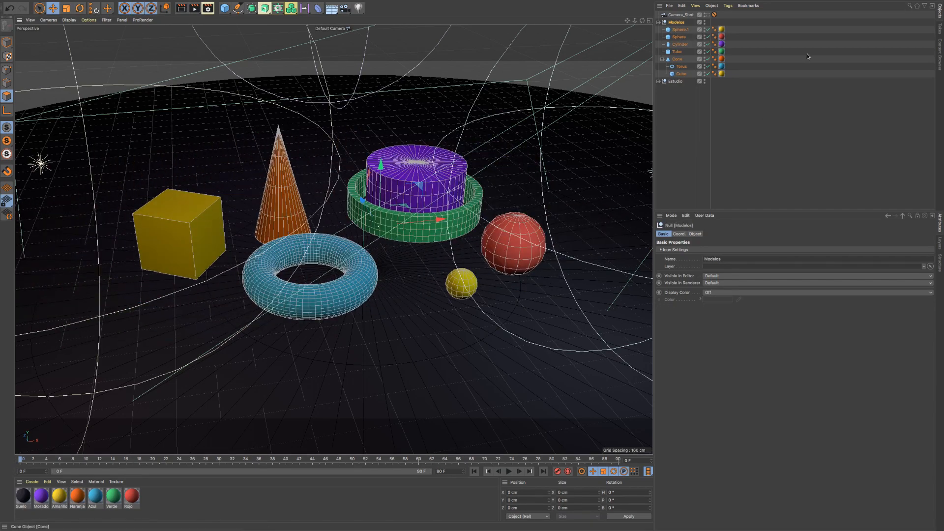
left_click(677, 59)
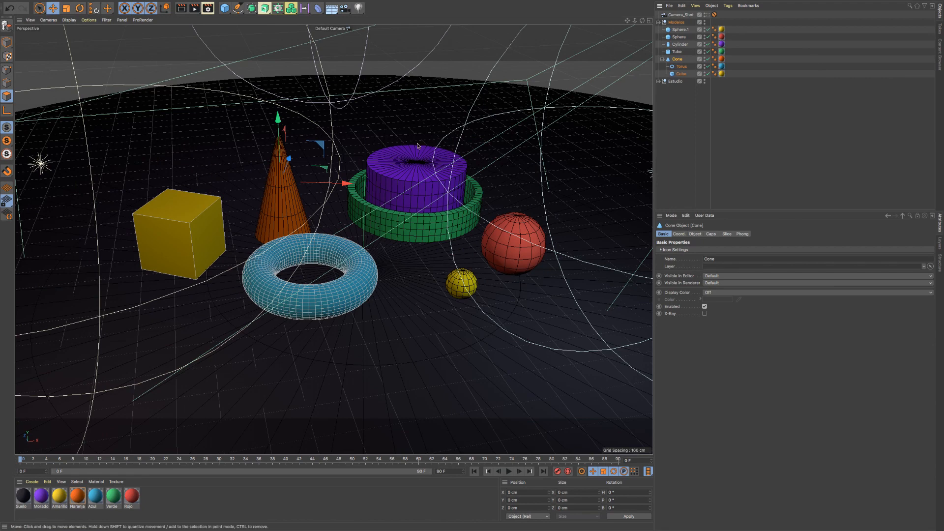
mouse_move(341, 189)
left_mouse_down()
mouse_move(302, 187)
mouse_move(326, 186)
left_mouse_up()
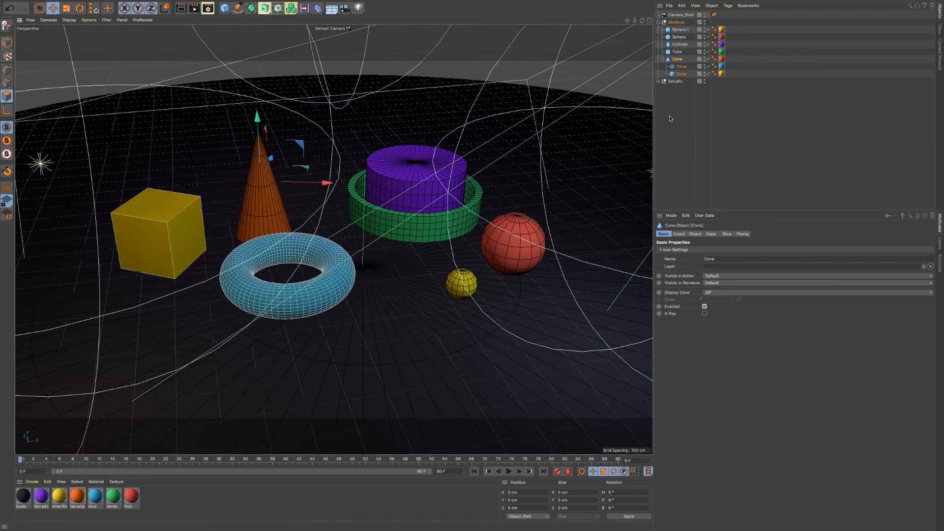
- Review the hierarchy by selecting Estudio, Modelos and each object inside it, ending with the Cone selected and its children collapsed
left_click(675, 81)
left_click(676, 22)
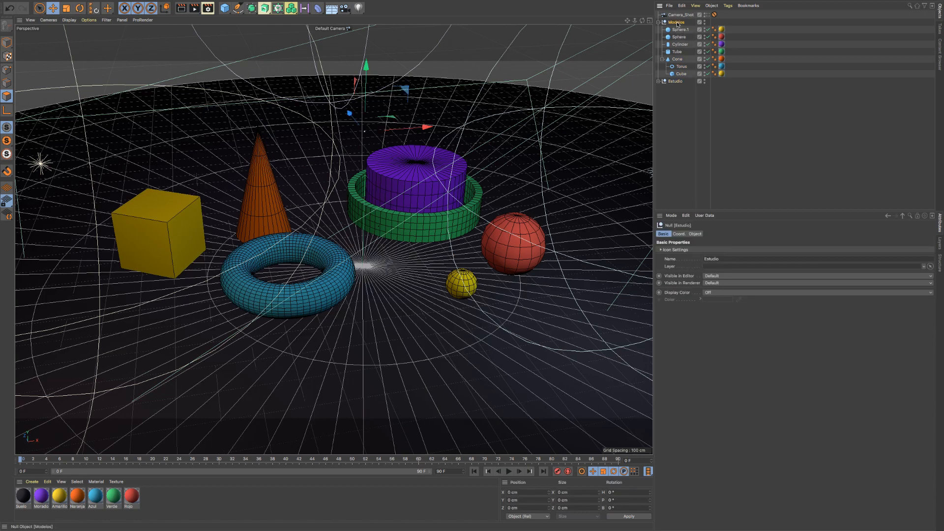
left_click(679, 30)
left_click(678, 38)
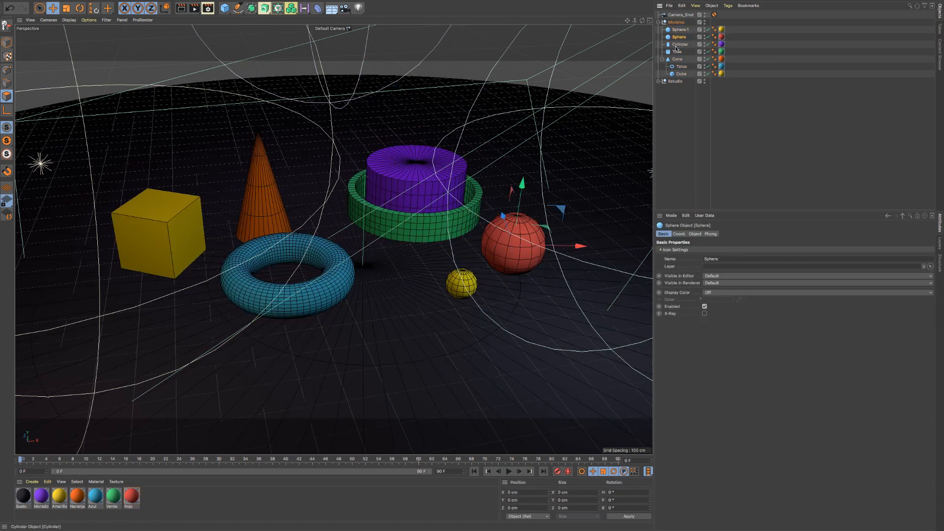
left_click(679, 44)
left_click(677, 52)
left_click(677, 59)
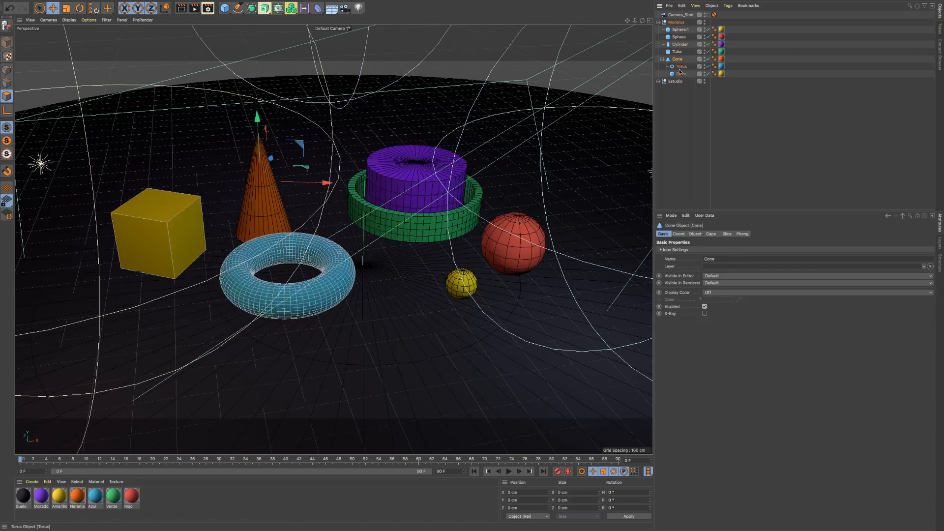
left_click(680, 66)
left_click(681, 74)
left_click(678, 59)
left_click(662, 59)
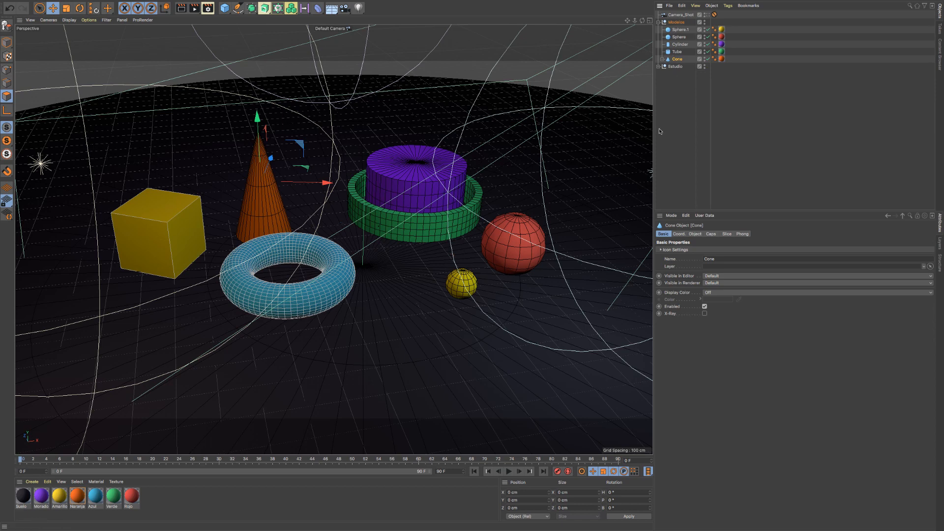
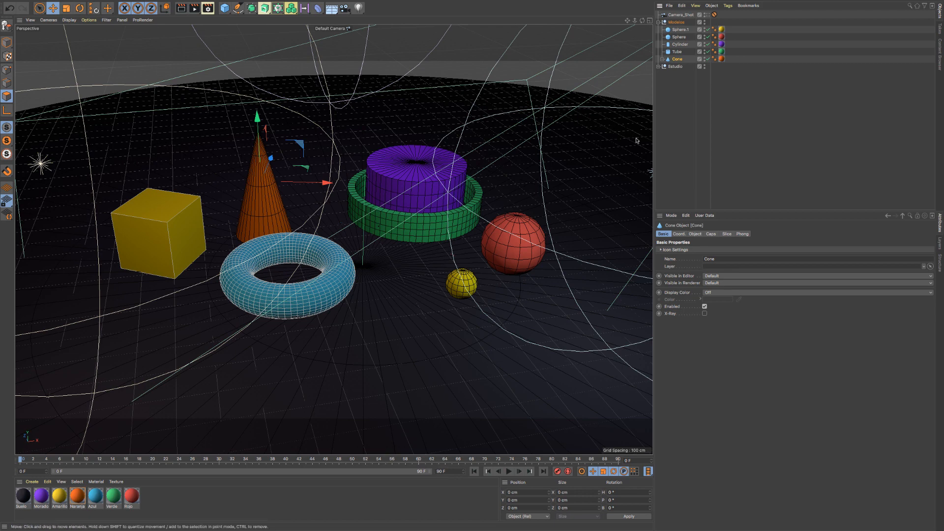
- Expand the Cone's hierarchy and review each object from the Cube and Torus up to the Modelos group by selecting them in turn
left_click(662, 59)
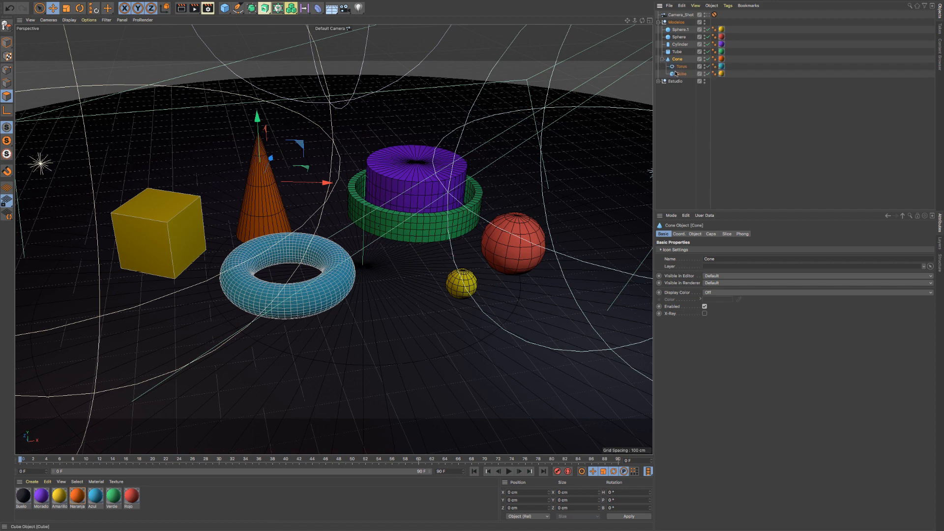
left_click(677, 74)
left_click(681, 66)
left_click(679, 74)
left_click(680, 68)
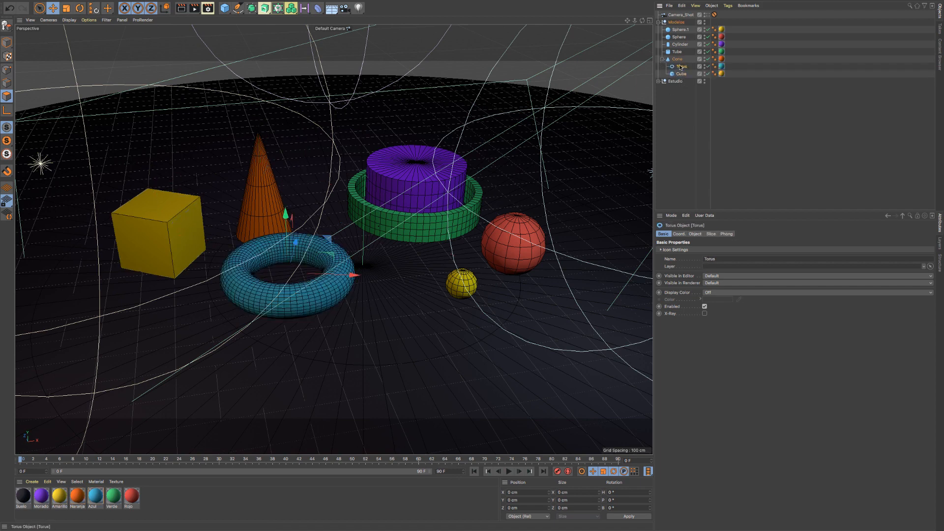
left_click(677, 59)
left_click(677, 52)
left_click(675, 44)
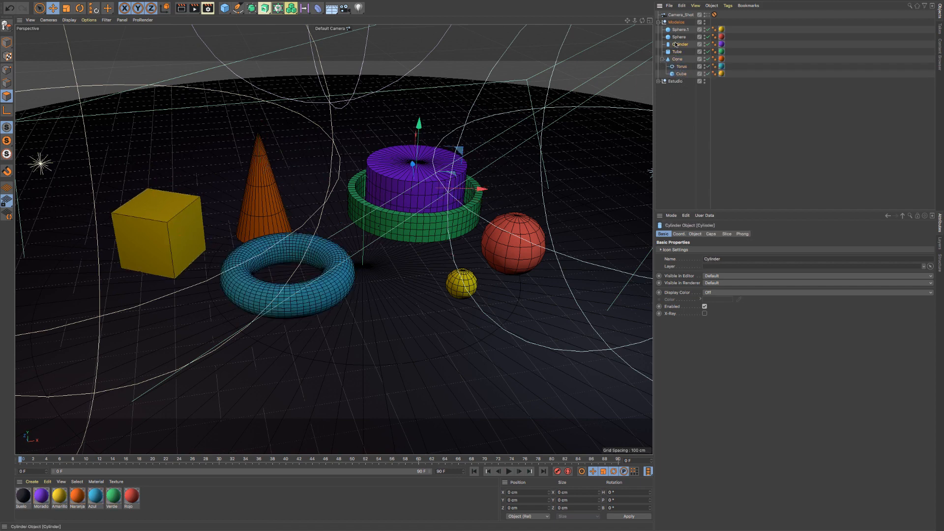
left_click(676, 37)
left_click(678, 29)
left_click(676, 22)
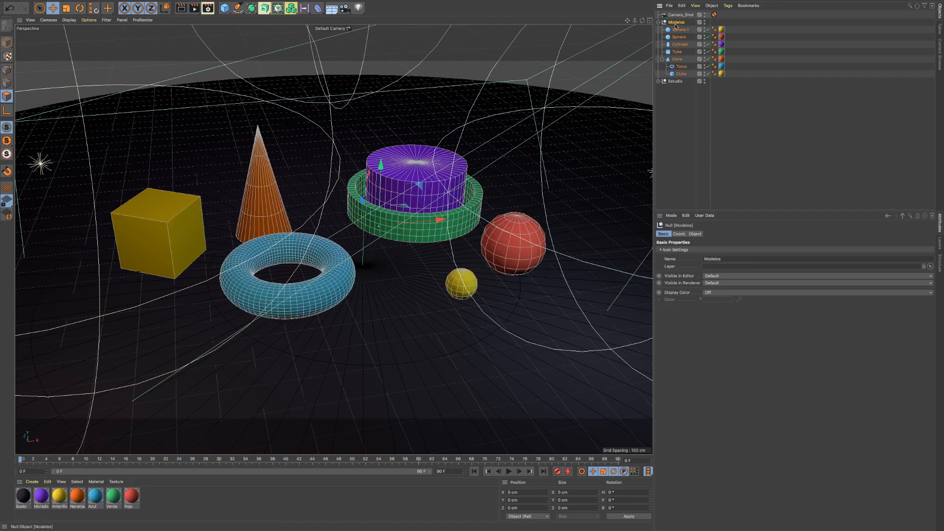
- Expand the Estudio group and compare its contents with the Cone's by selecting the Cone, Escenario, Light Right and the Estudio group
left_click(659, 81)
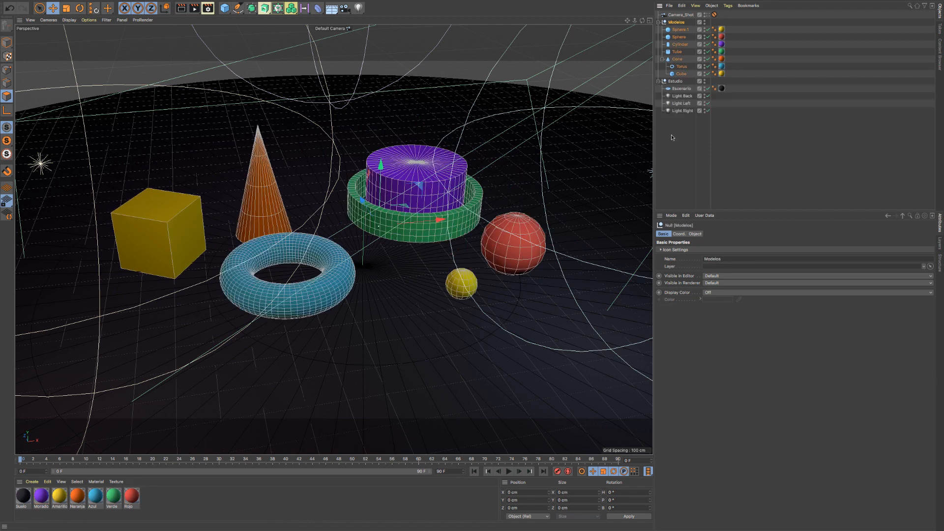
left_click(678, 59)
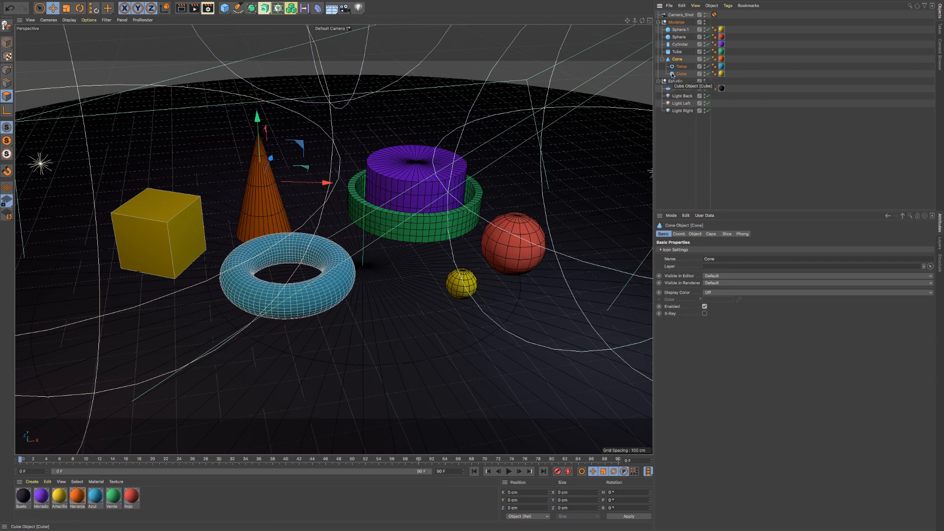
left_click(683, 88)
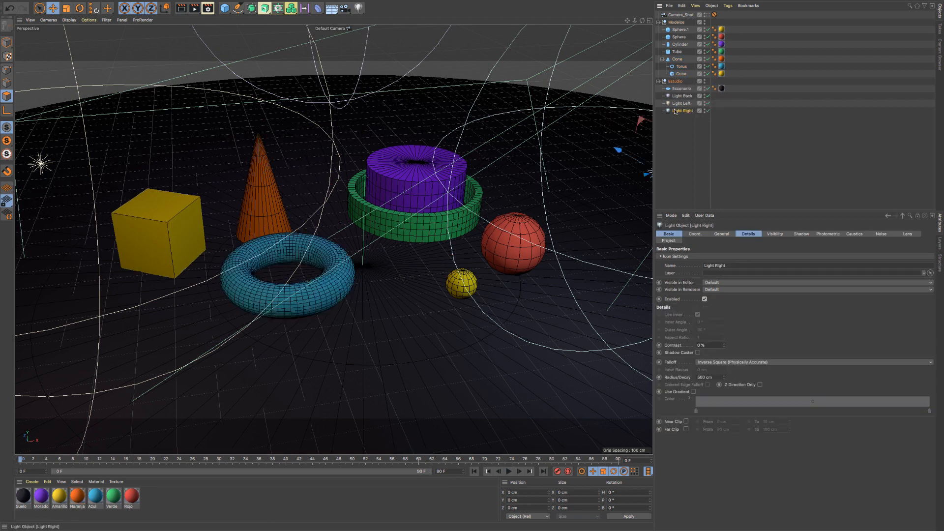
left_click(674, 111)
left_click(675, 81)
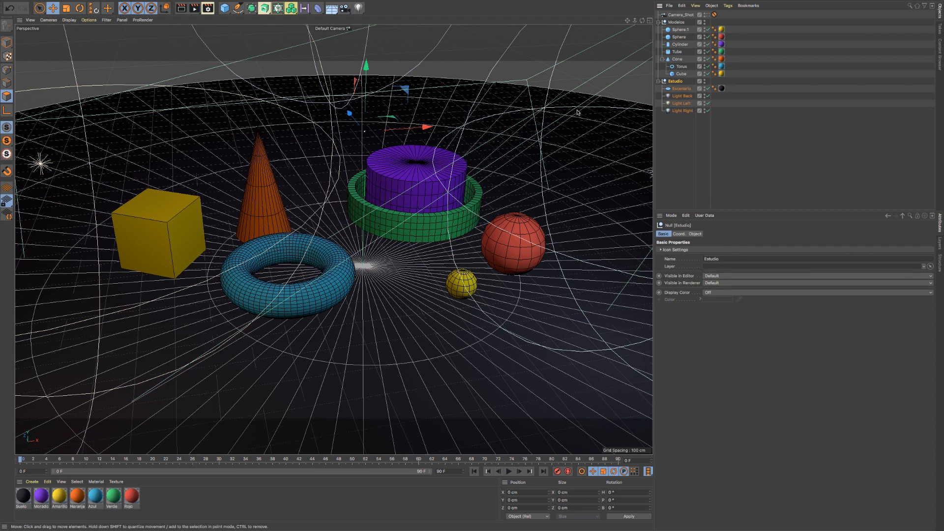
- Rename the small yellow sphere, Sphere.1, as Esfera
left_click(679, 37)
left_click(683, 45)
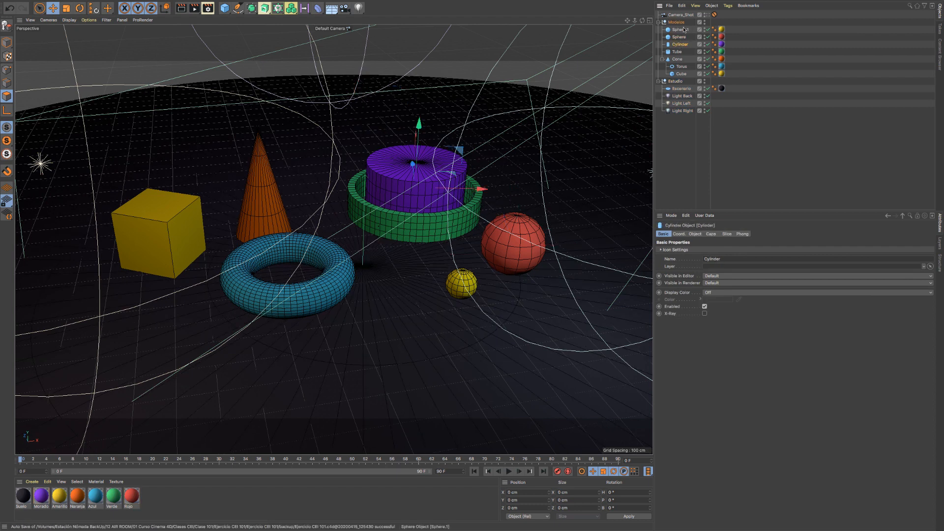
double_click(683, 30)
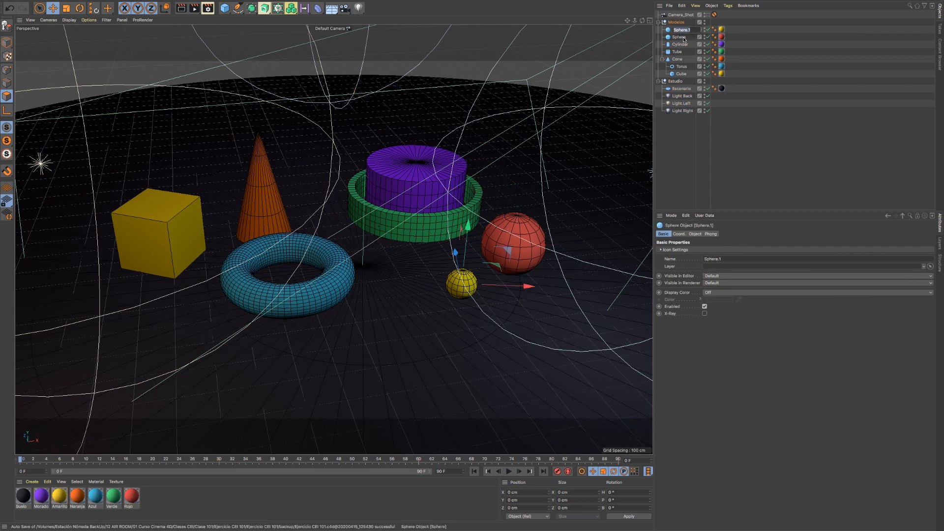
type("Esfera")
key("Return")
- Rename the red Sphere as Bola
double_click(678, 37)
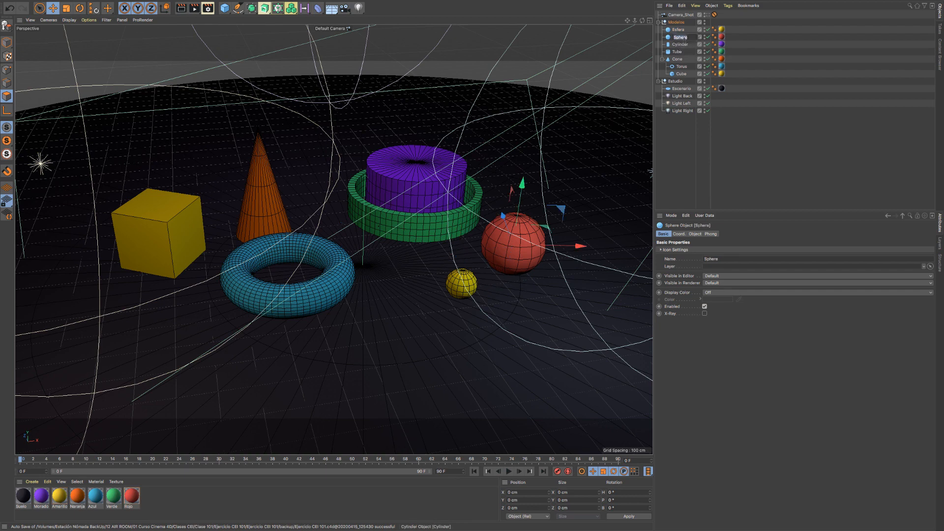
left_click(680, 38)
type("Bola")
key("Return")
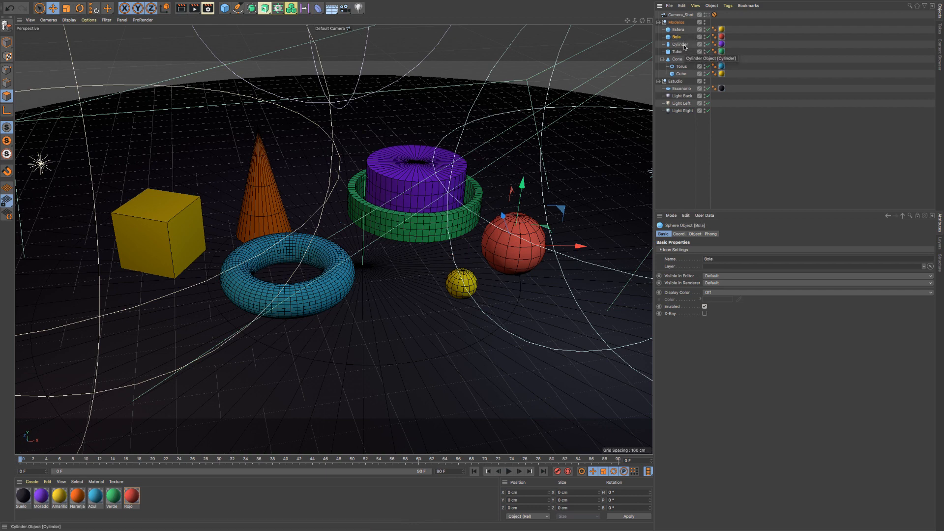
- Open the Cylinder's name for editing, and rename the green Tube as Tubo
left_click(684, 45)
double_click(682, 45)
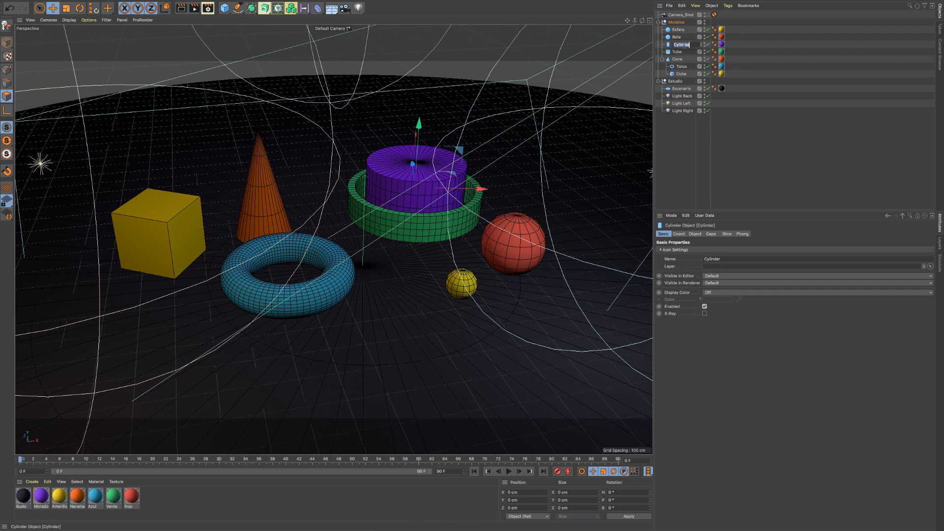
left_click(677, 52)
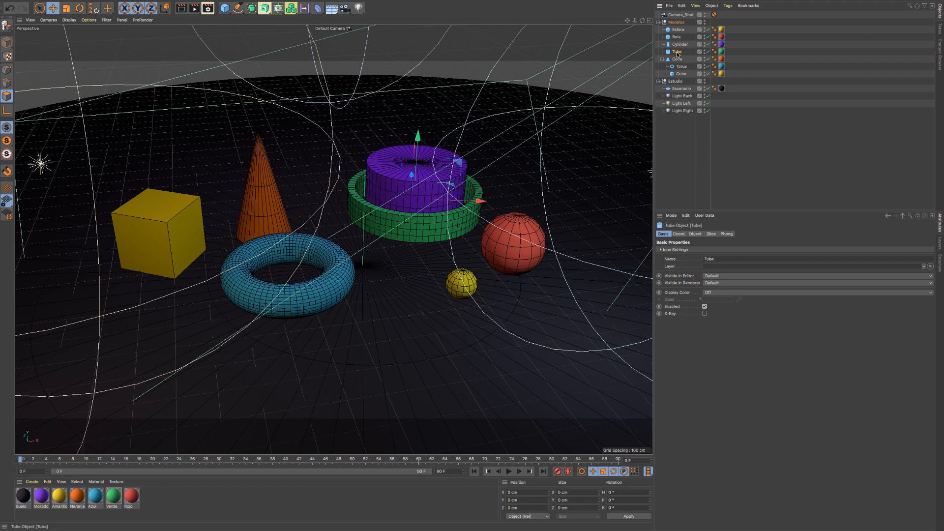
double_click(677, 52)
type("Tubo")
key("Return")
left_click(676, 59)
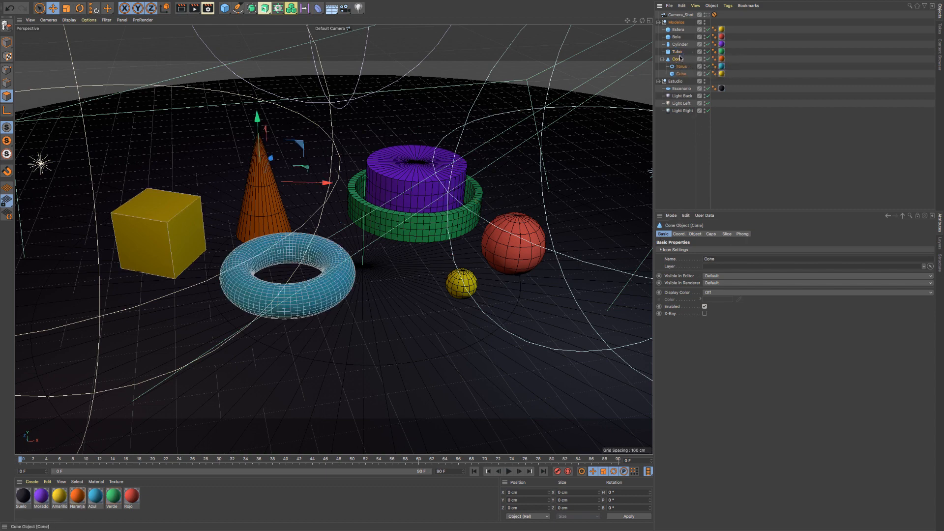
- Add the suffix _100 to Esfera's name, and change the name to Esfera_150 through the object's attributes
left_click(678, 30)
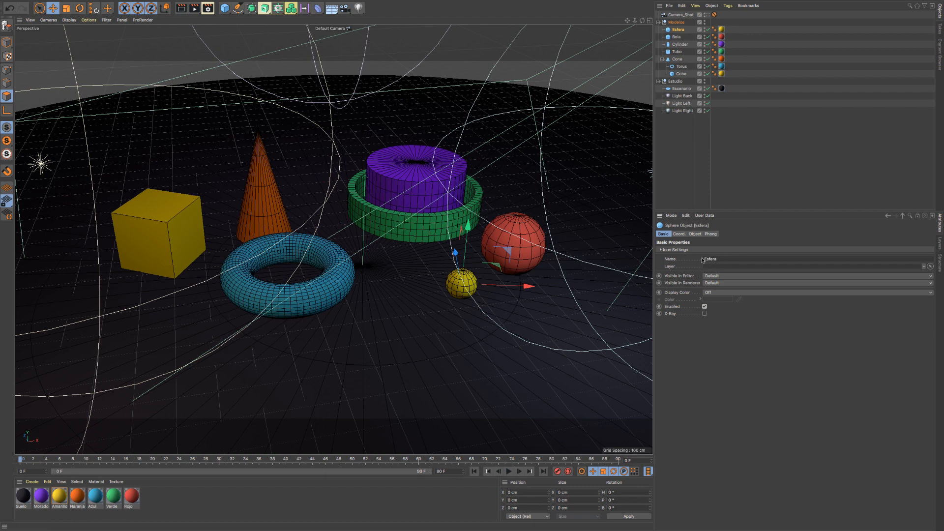
double_click(688, 30)
type("_100")
key("Return")
left_click(730, 259)
key("BackSpace")
key("BackSpace")
type("50")
- Remove the numeric suffix from the yellow sphere's name so that it reads Esfera
double_click(686, 30)
key("BackSpace")
key("BackSpace")
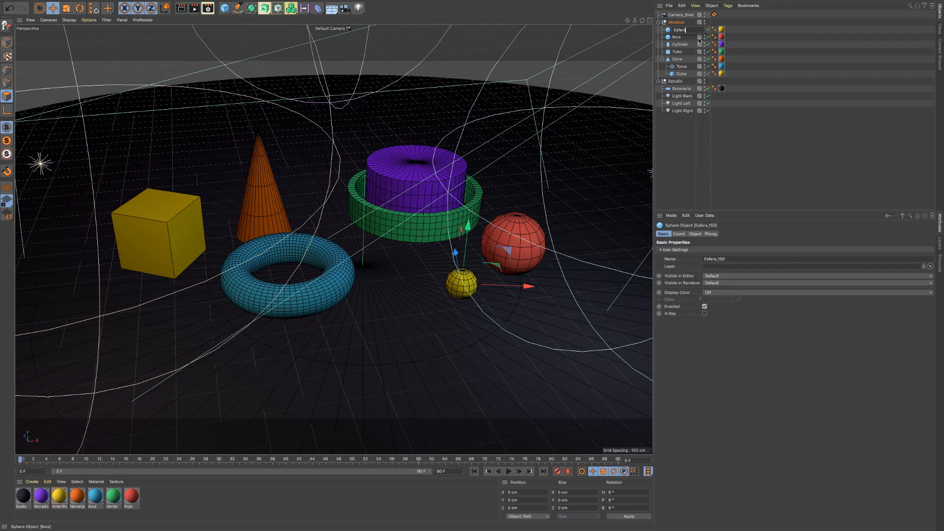
key("Return")
- Compare the attributes of Light Back, Light Left and Esfera, including their coordinates
left_click(682, 97)
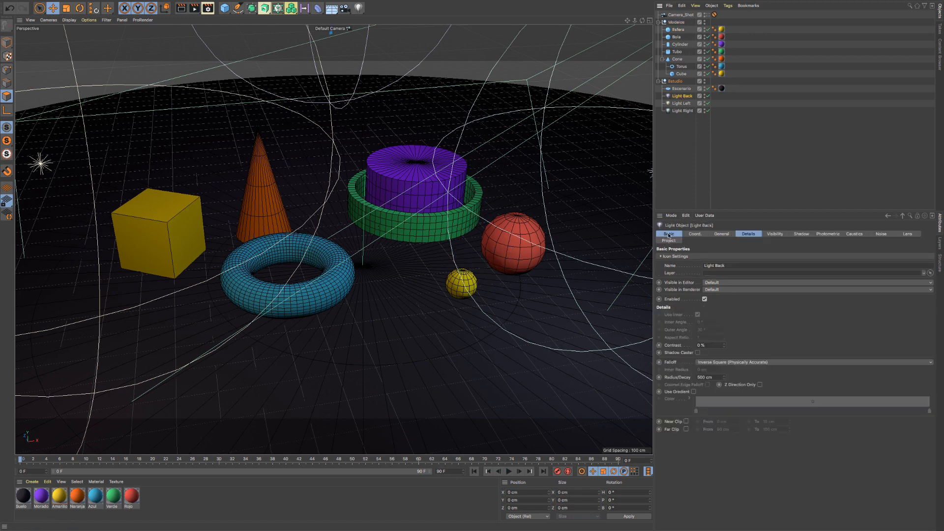
left_click(681, 103)
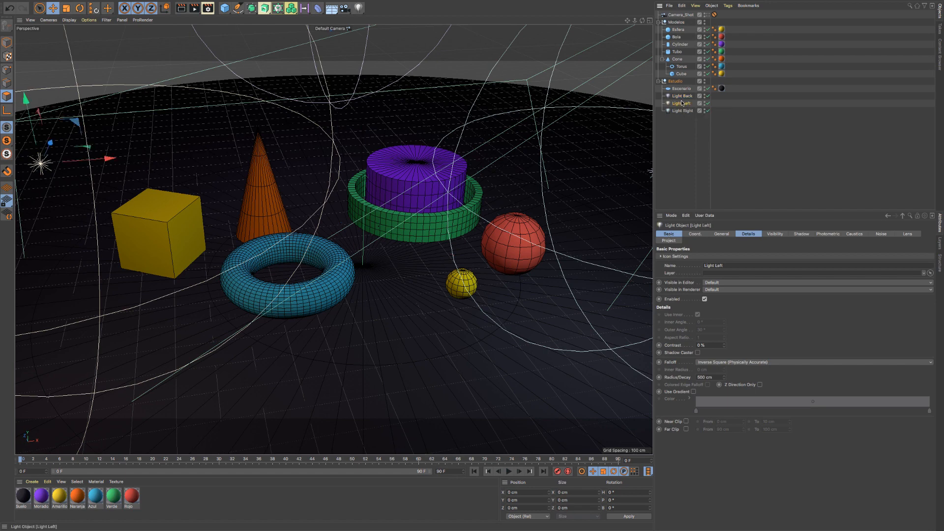
left_click(694, 234)
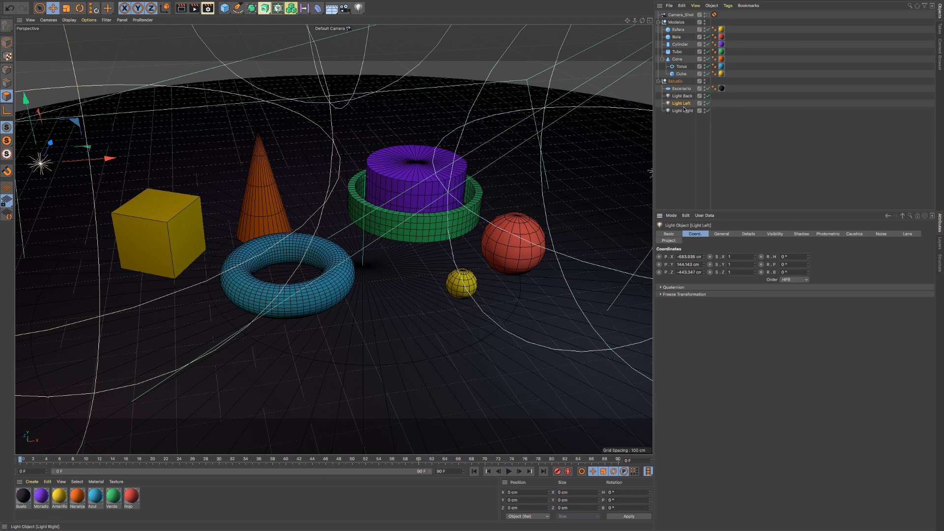
left_click(677, 32)
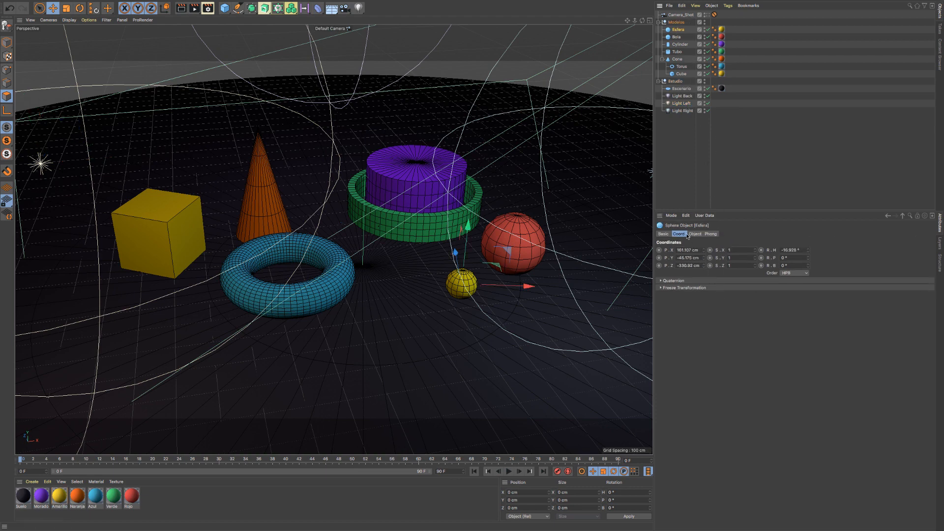
left_click(682, 97)
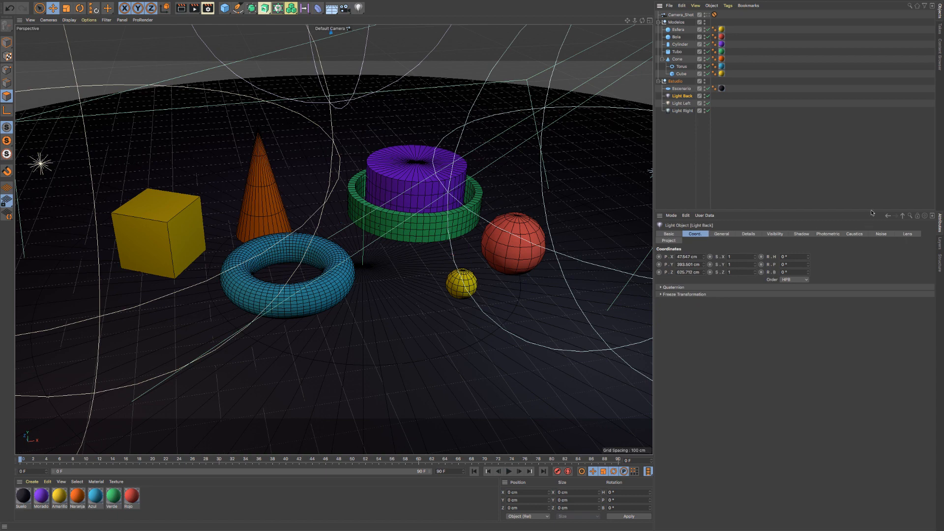
- Examine the Protection tag of Camera_Shot, both on the tag itself and in the camera's attributes
left_click(673, 15)
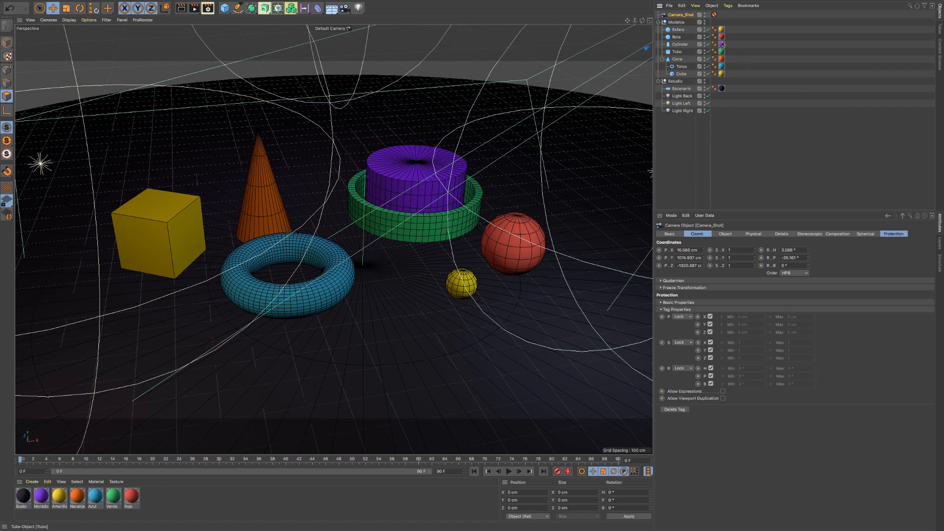
left_click(714, 15)
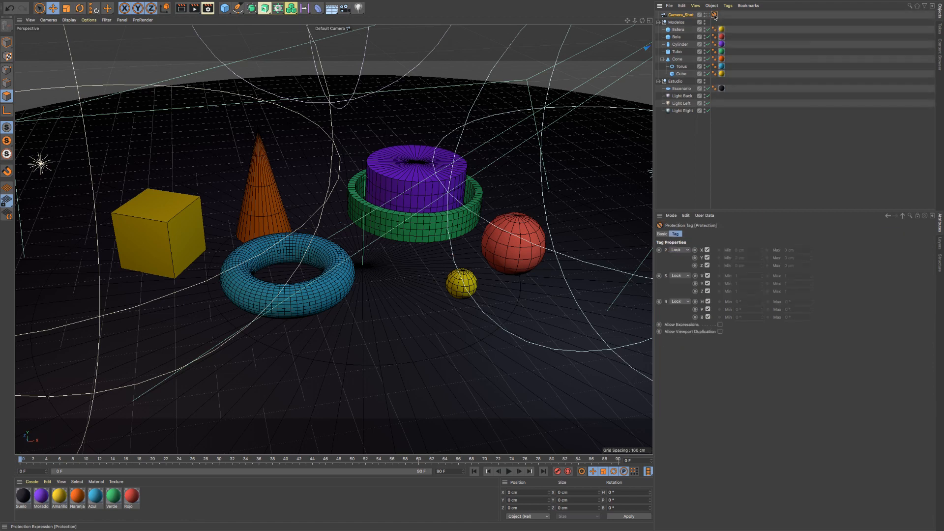
left_click(680, 15)
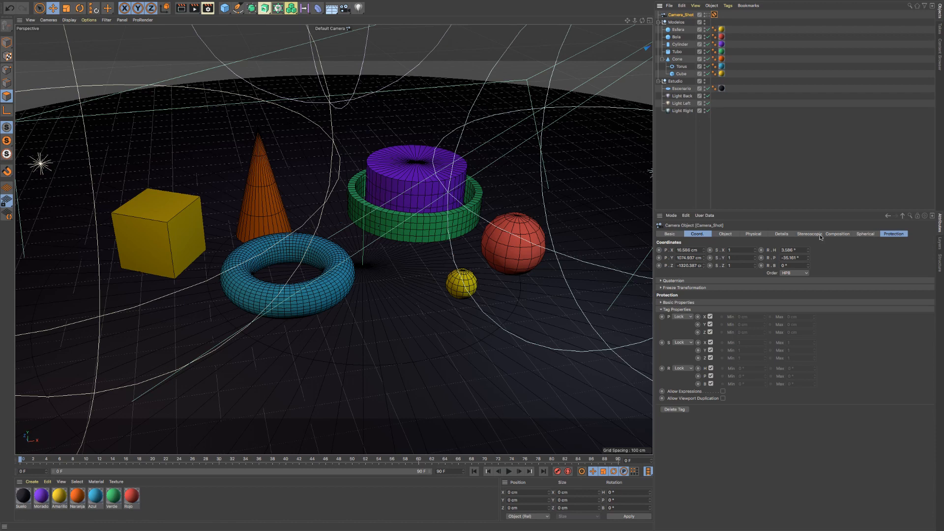
left_click(895, 235)
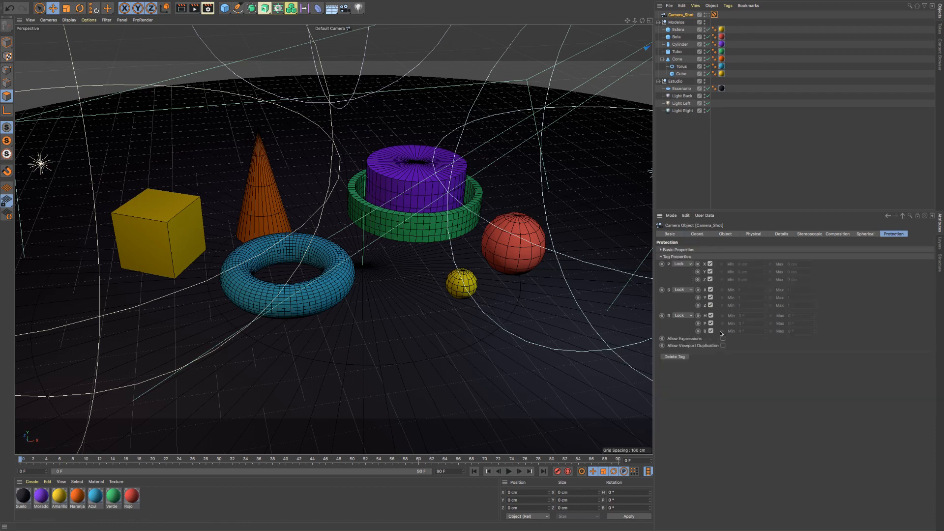
left_click(715, 14)
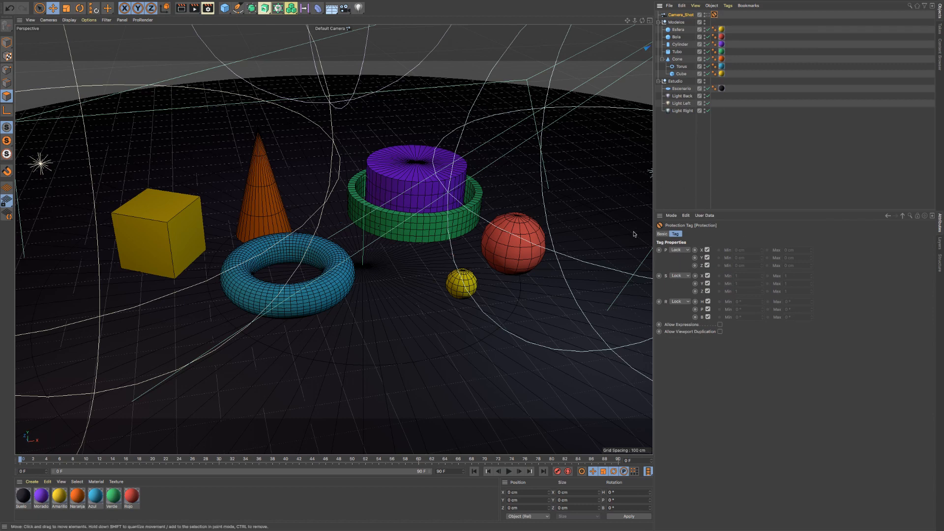
- Review the basic properties and coordinates of Camera_Shot
left_click(680, 14)
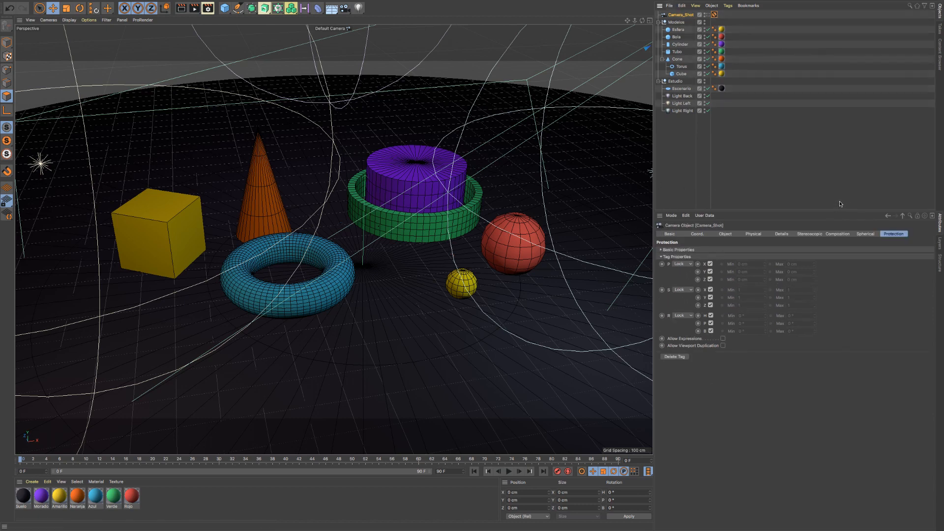
left_click(669, 234)
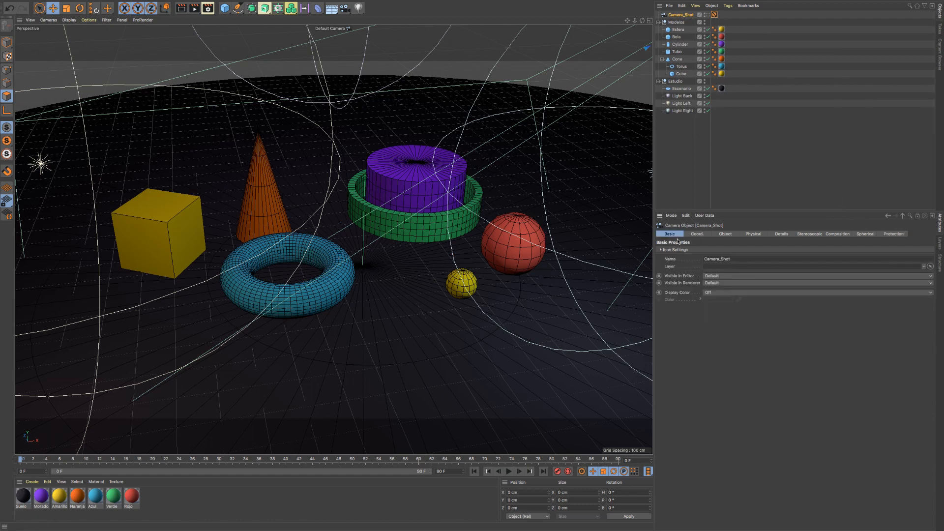
left_click(698, 234)
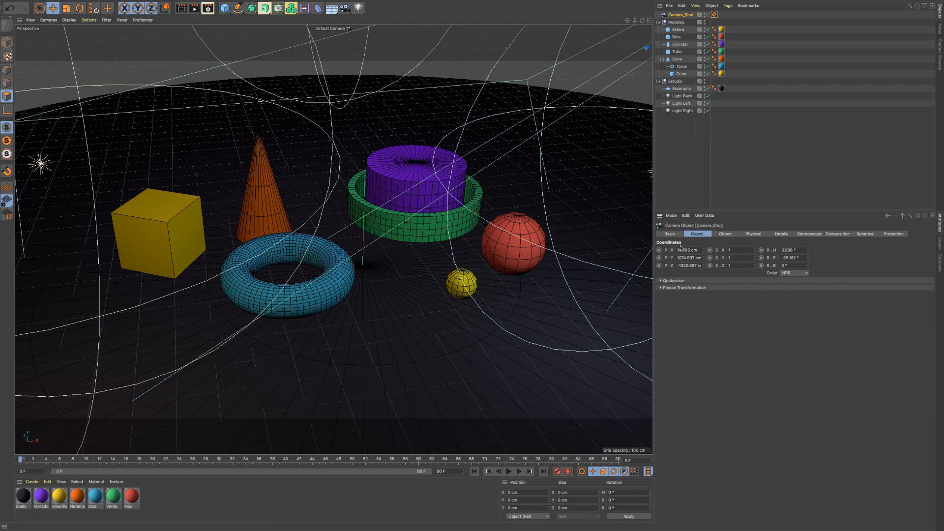
left_click(675, 235)
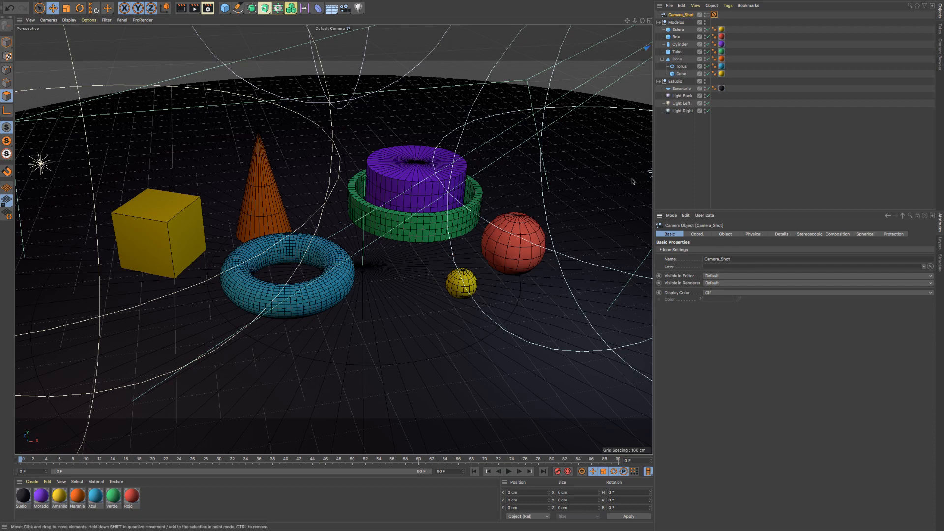
- Widen the object name column and toggle Esfera's editor and renderer visibility off, then set its editor visibility to On
left_click(677, 30)
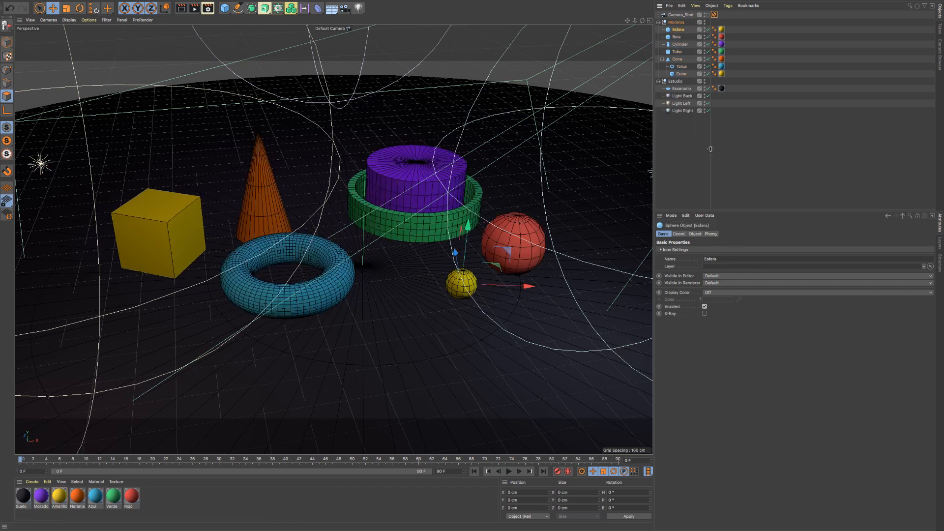
left_click_drag(710, 149, 732, 30)
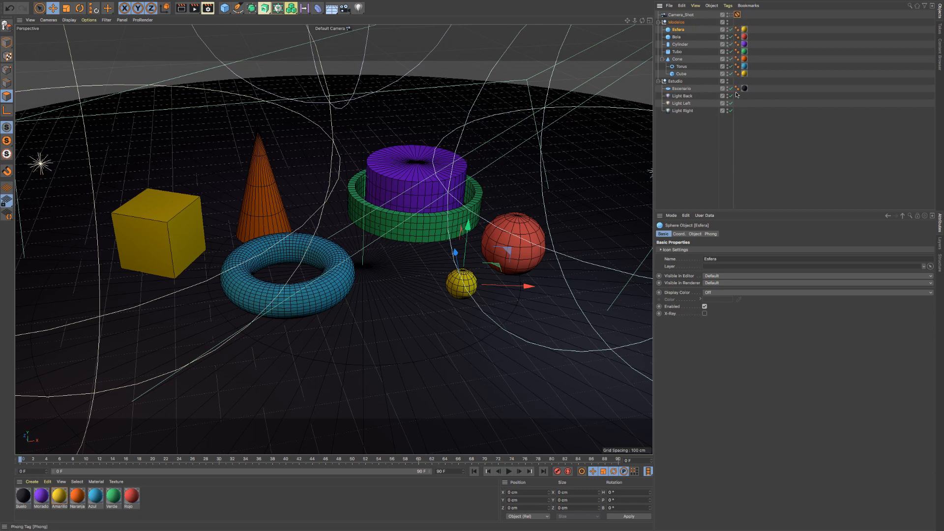
left_click(727, 31)
left_click(727, 29)
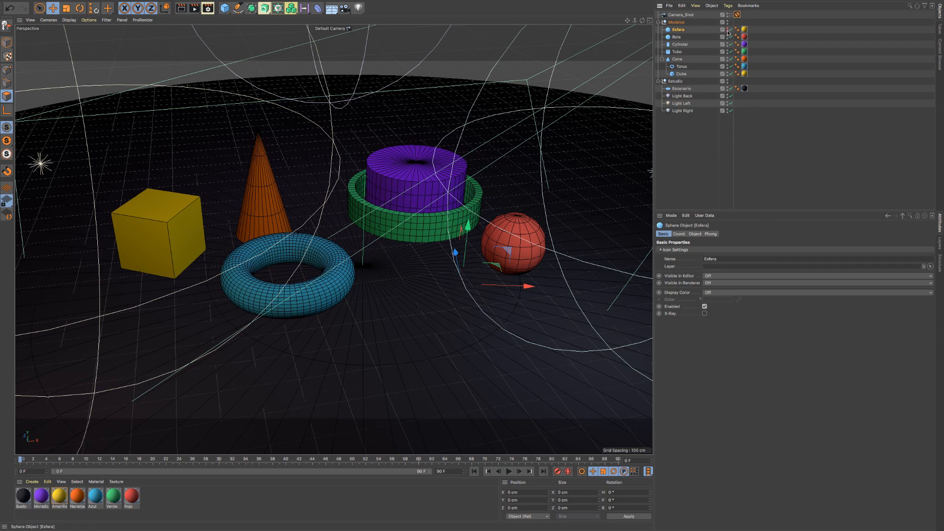
left_click(728, 31)
left_click(728, 28)
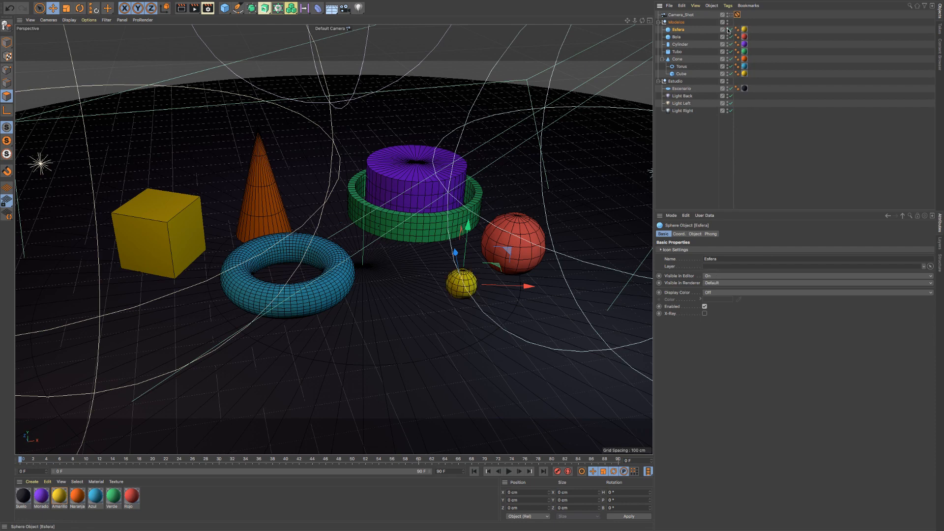
- Cycle Esfera's editor and renderer visibility through On and Off, finishing with both set to Default
left_click(727, 30)
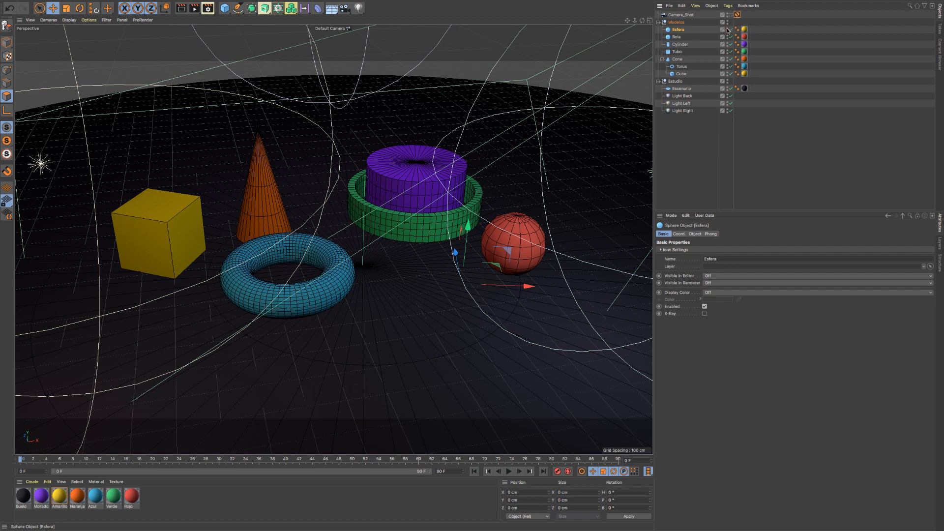
left_click(728, 28)
left_click(728, 31)
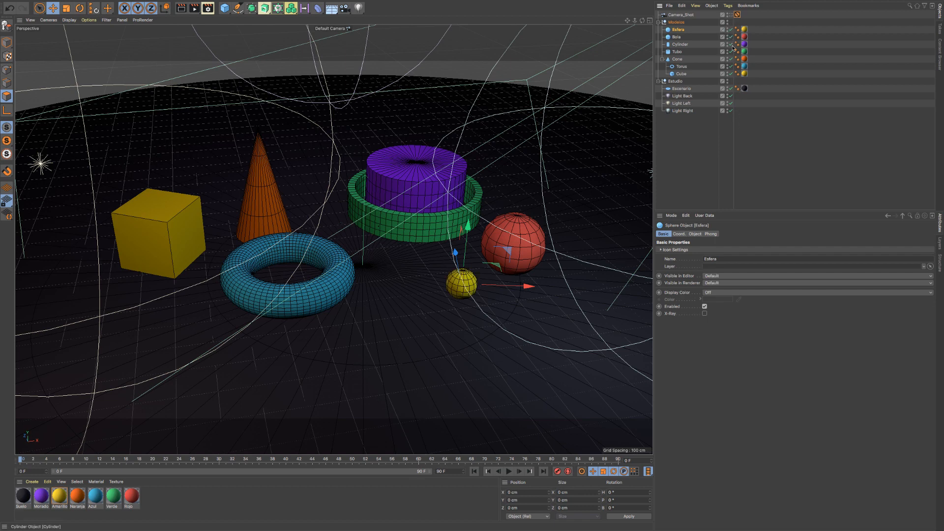
left_click(727, 28)
left_click(727, 29)
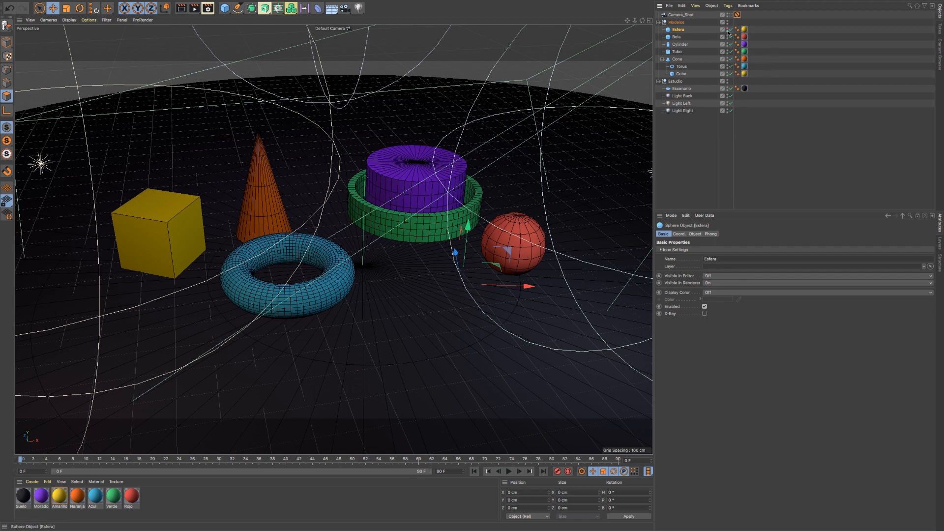
left_click(727, 29)
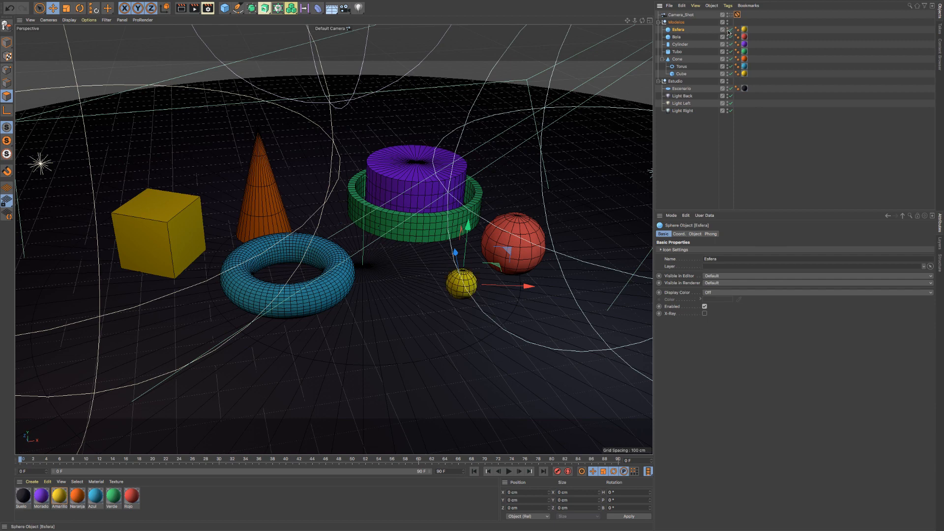
left_click(727, 29)
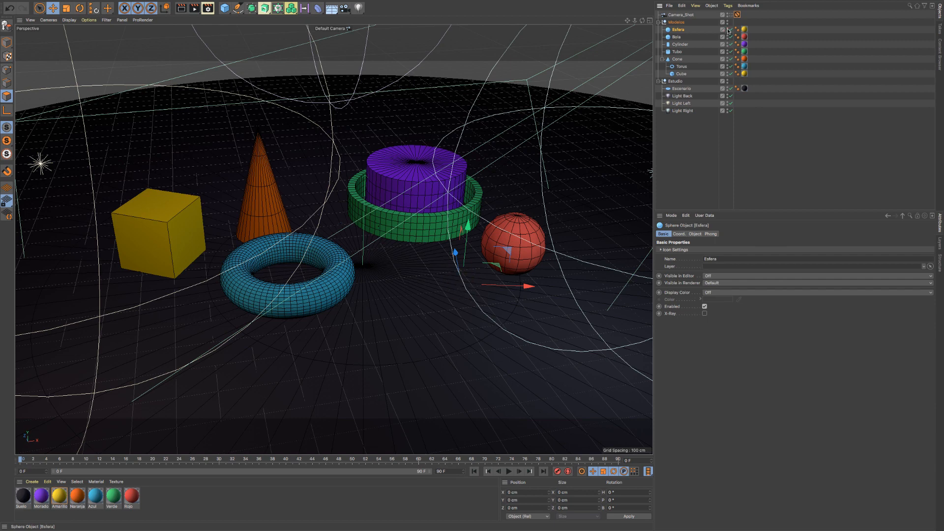
left_click(727, 29)
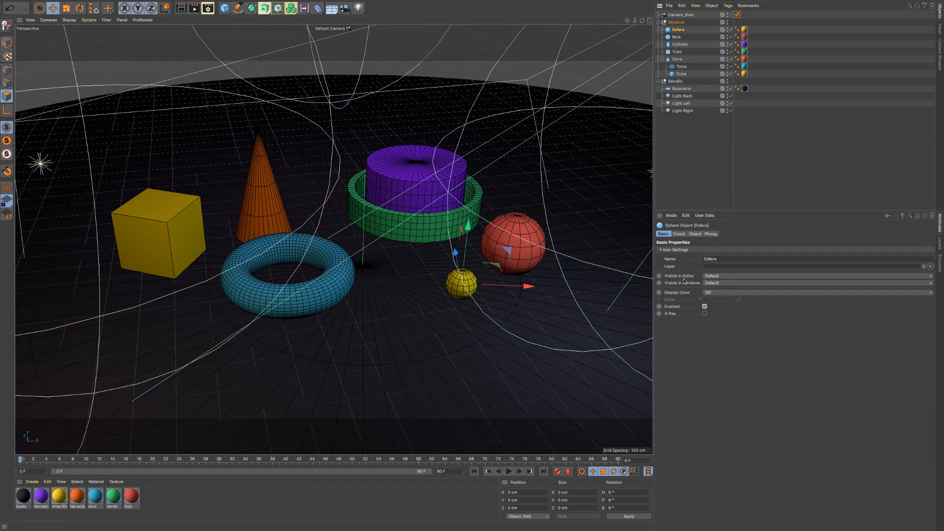
- Set Esfera's editor visibility to Off and render the view, then set its renderer visibility to Off and render again
left_click(727, 29)
left_click(728, 29)
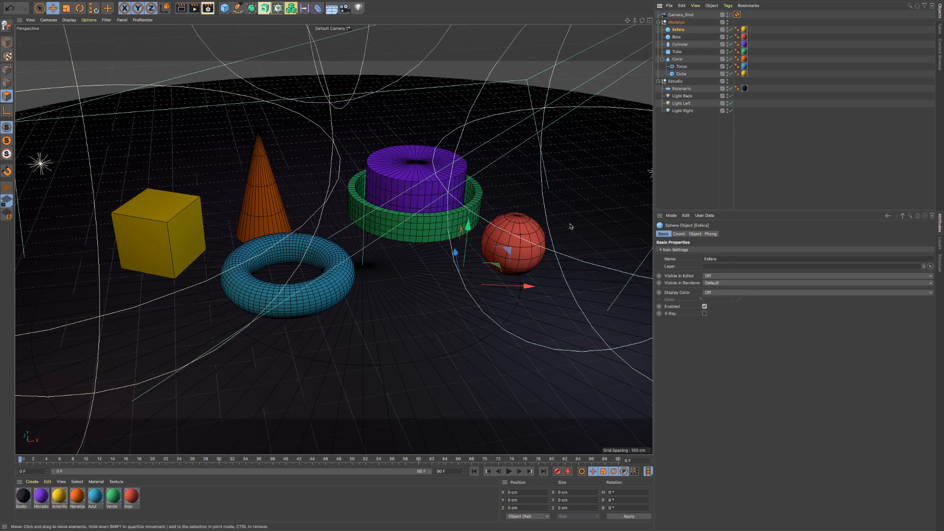
left_click(727, 28)
double_click(727, 28)
left_click(183, 9)
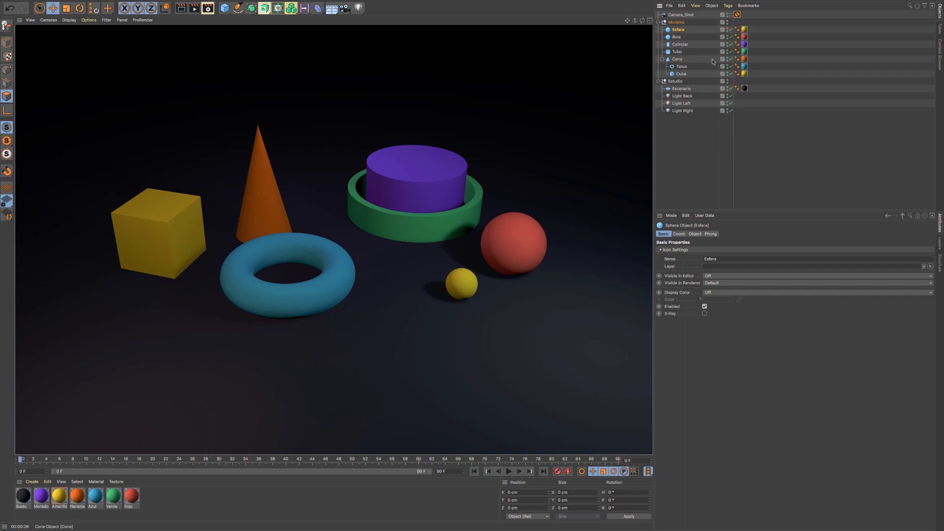
left_click(727, 32)
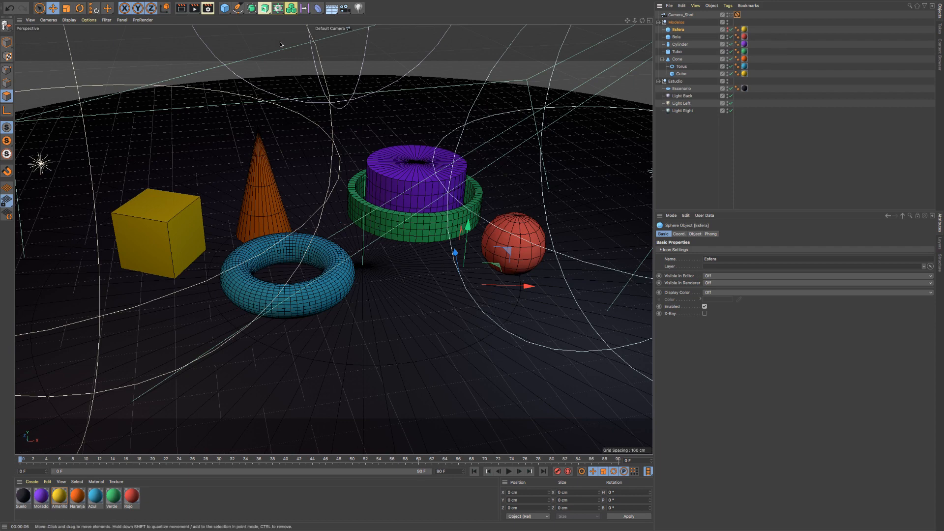
key("ctrl+r")
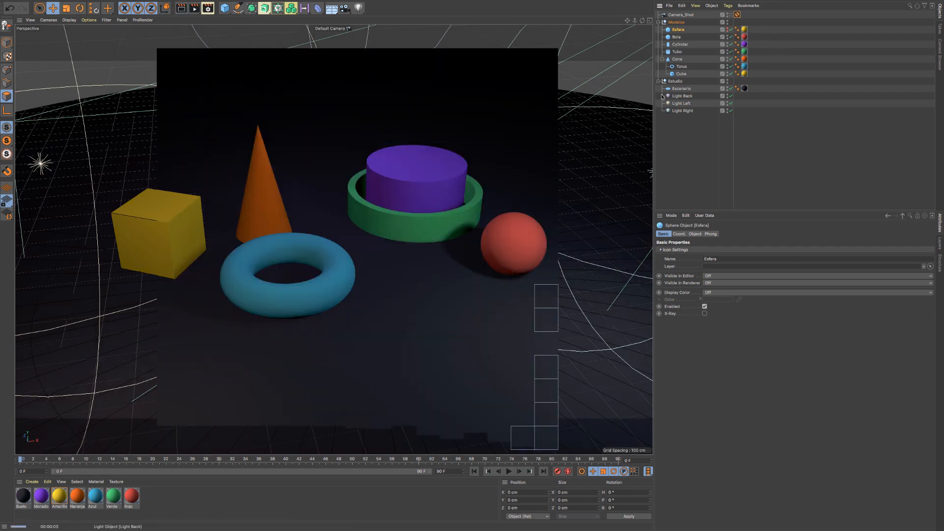
- Set Esfera's editor visibility back to Default, render the view, and return its renderer visibility to Default
left_click(727, 29)
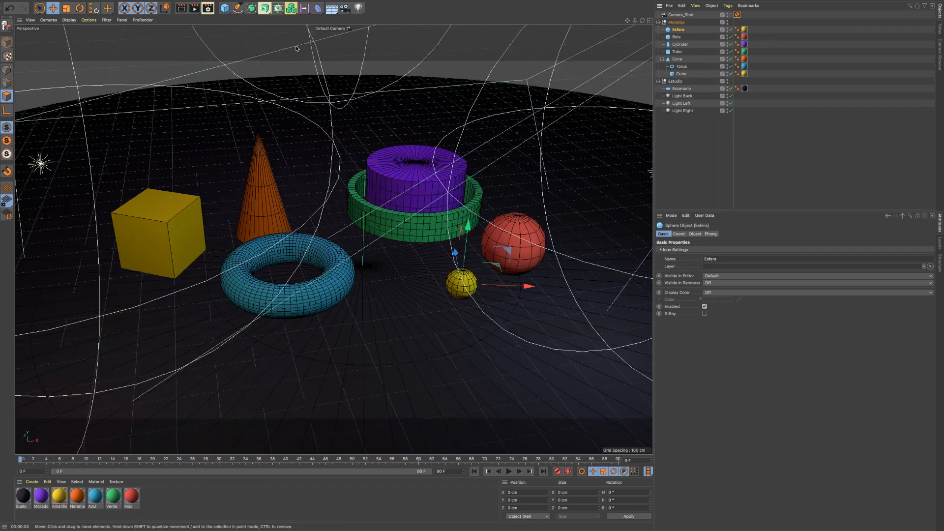
left_click(181, 9)
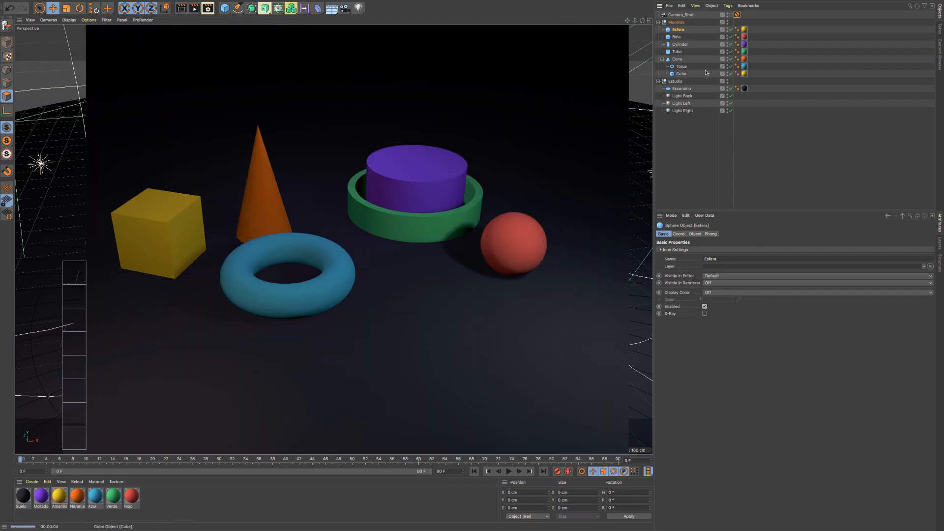
left_click(728, 31)
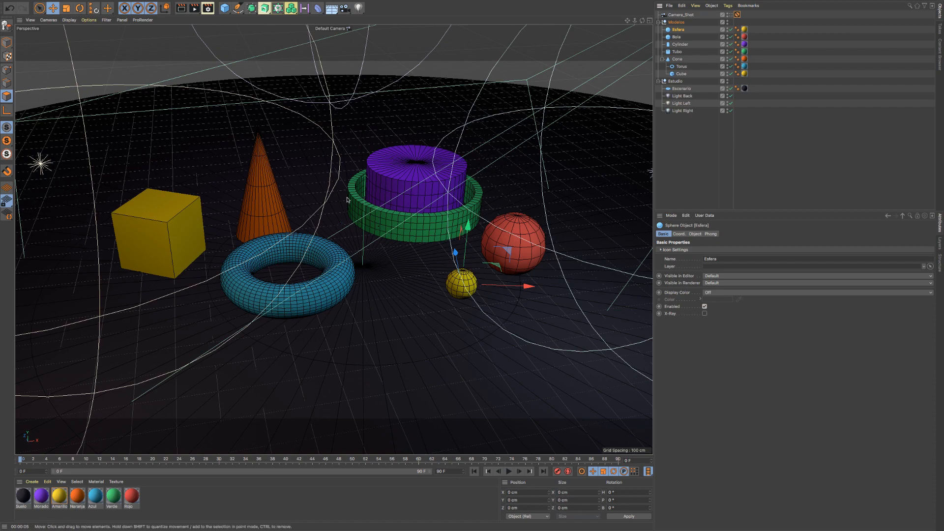
- Render a wider view of the scene that takes in all three lights, then clear the object selection
left_click_drag(635, 20, 555, 21)
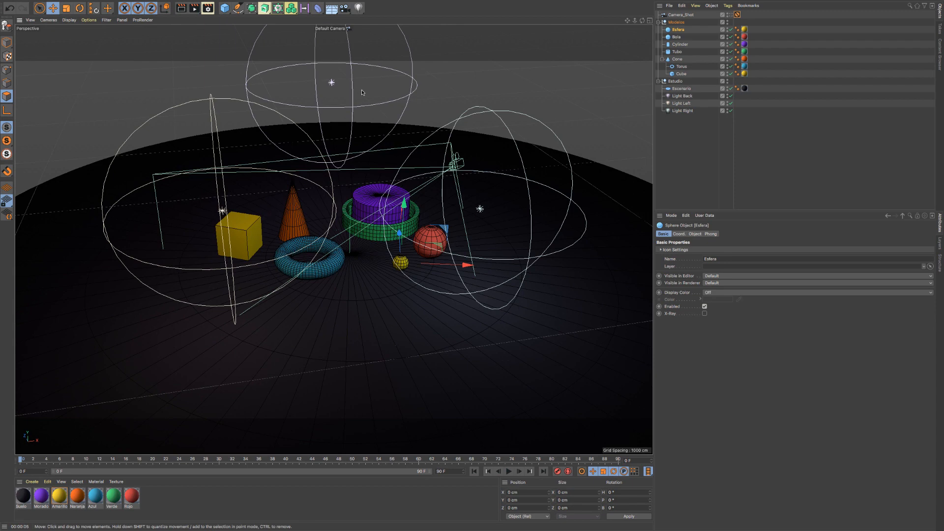
left_click_drag(627, 20, 632, 116)
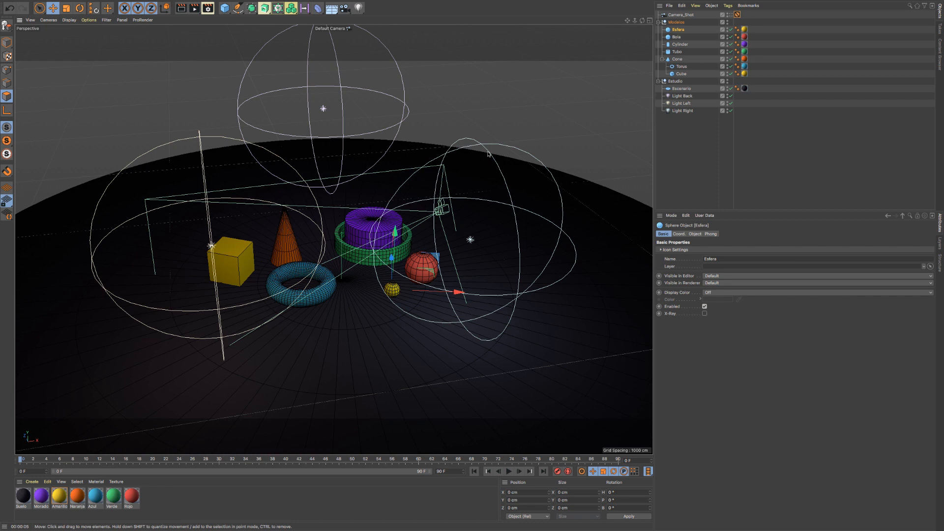
left_click(179, 9)
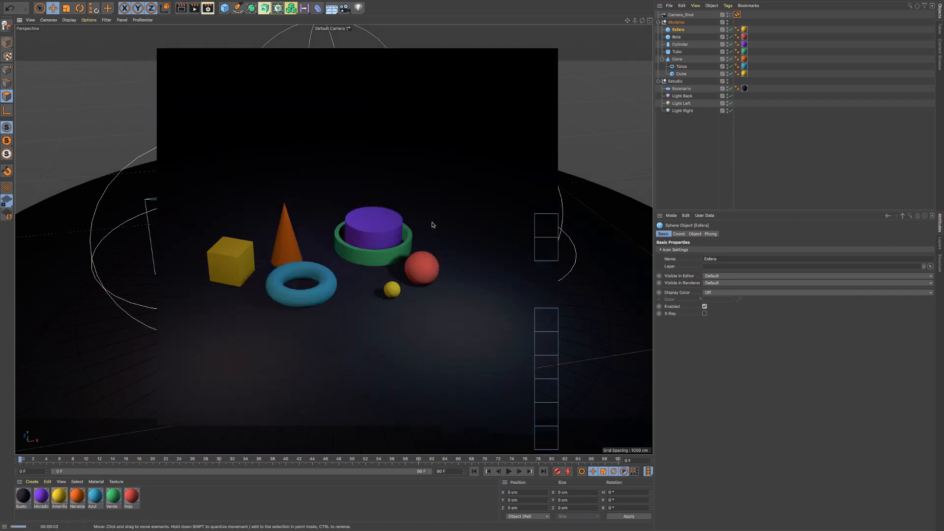
left_click(681, 126)
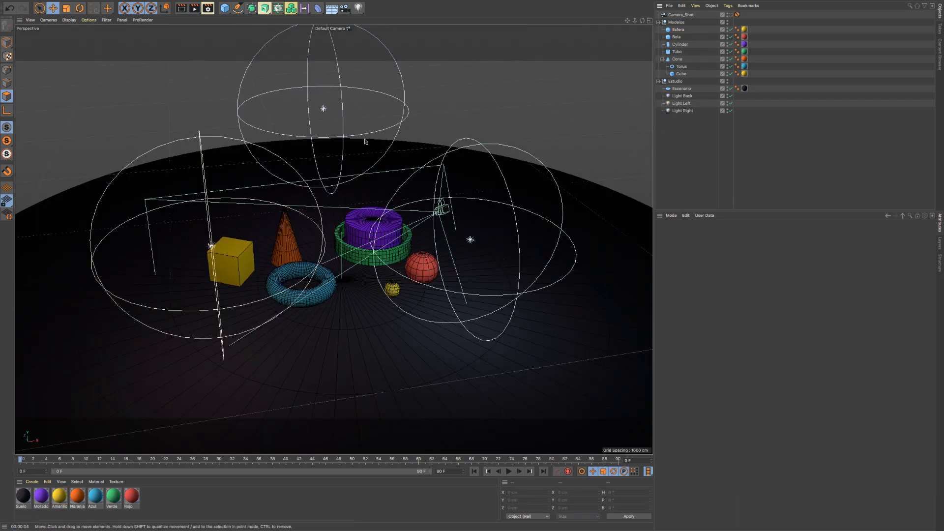
- Turn off editor visibility for Light Back, Light Left and Light Right, and render the view to check their lighting
left_click(730, 96)
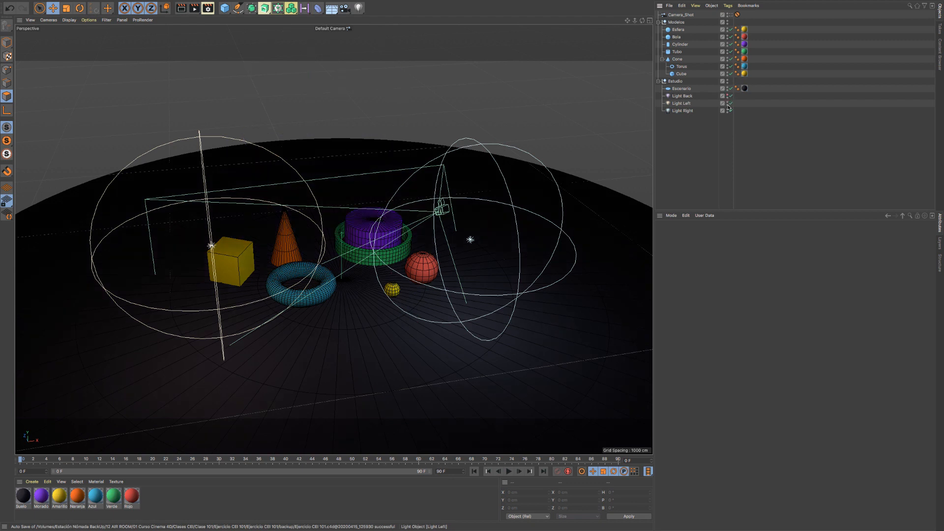
left_click(729, 103)
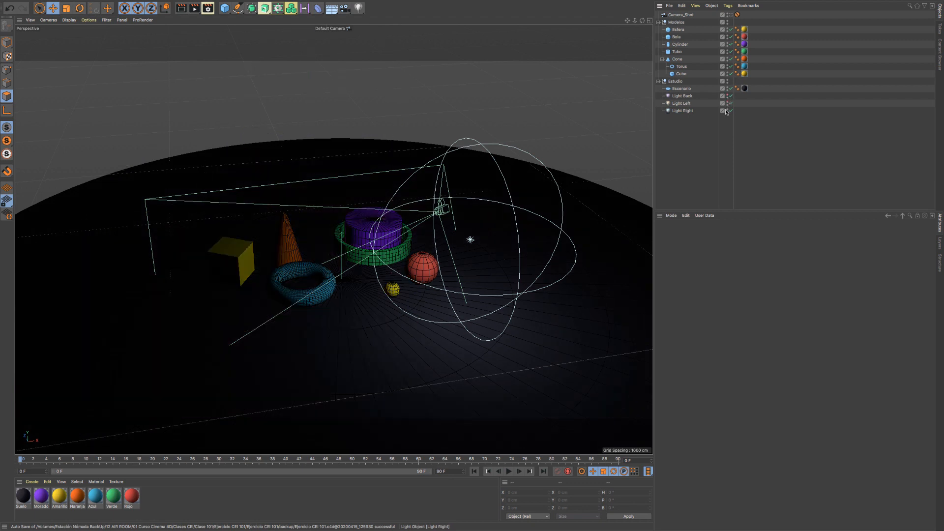
left_click(729, 111)
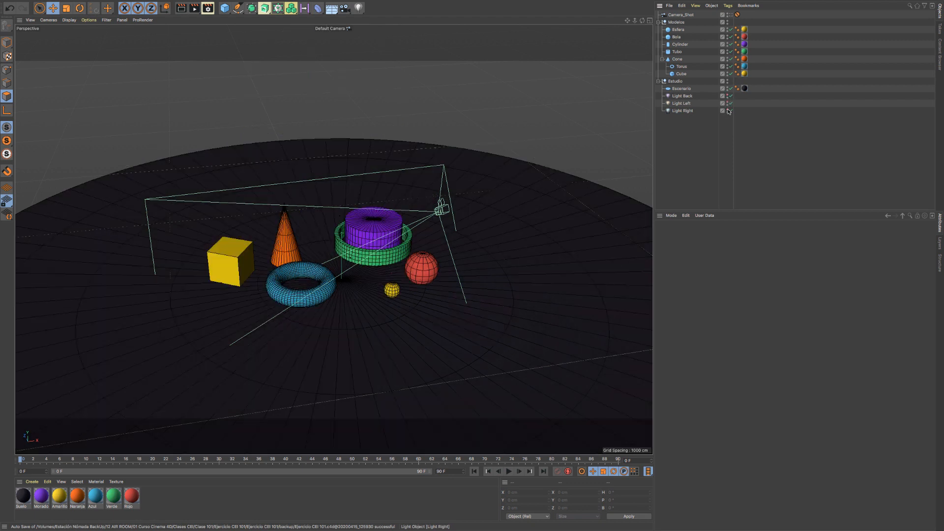
left_click(181, 8)
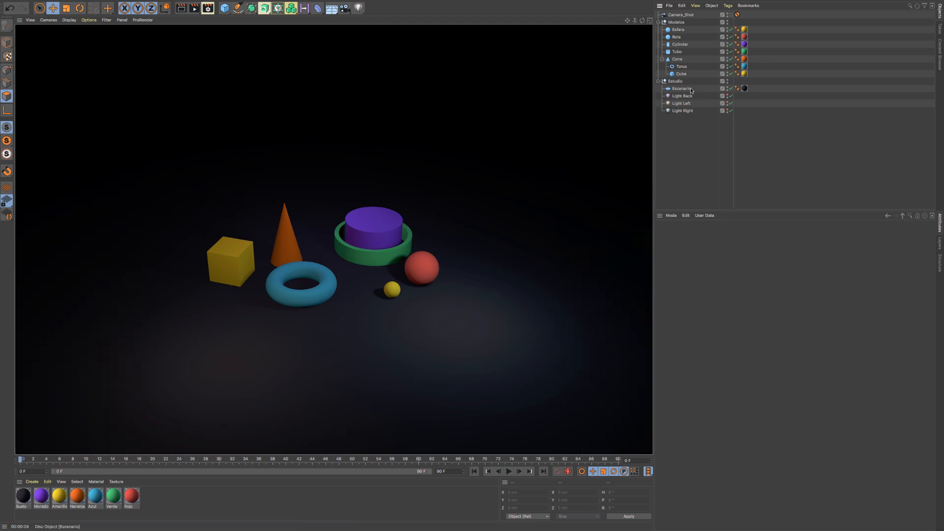
left_click(681, 135)
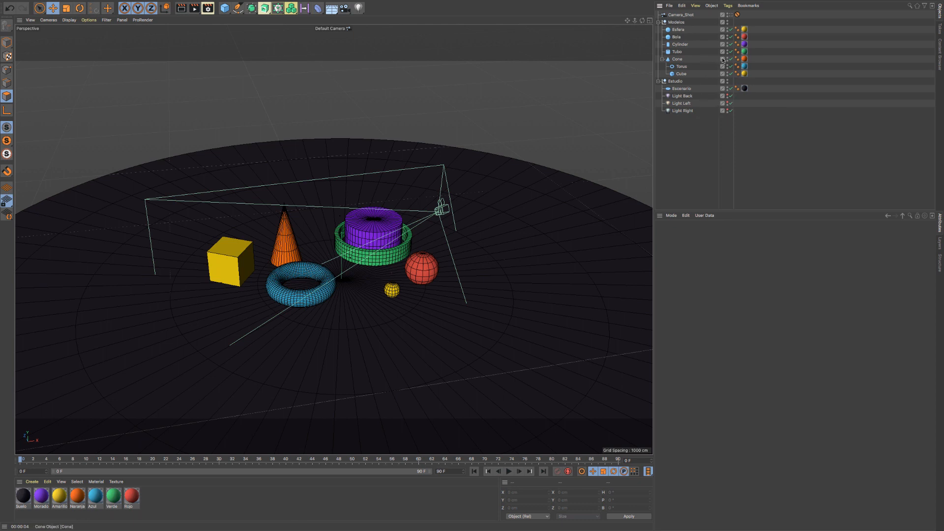
- Set the Modelos null's editor visibility to Off and render the view
left_click(676, 22)
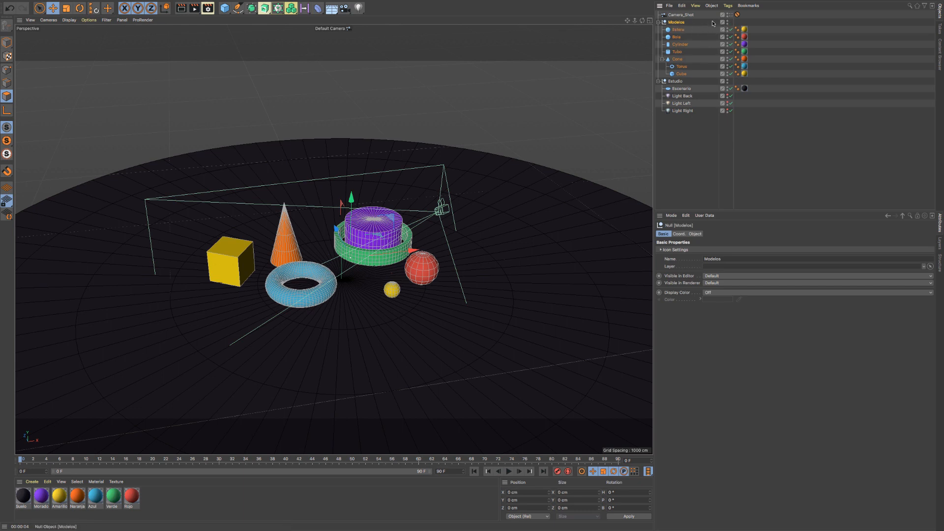
left_click(728, 21)
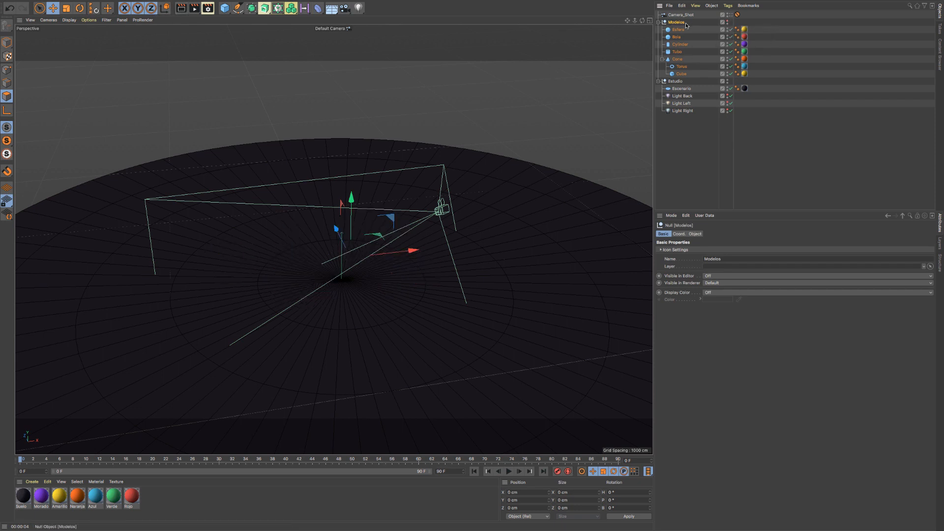
key("ctrl+r")
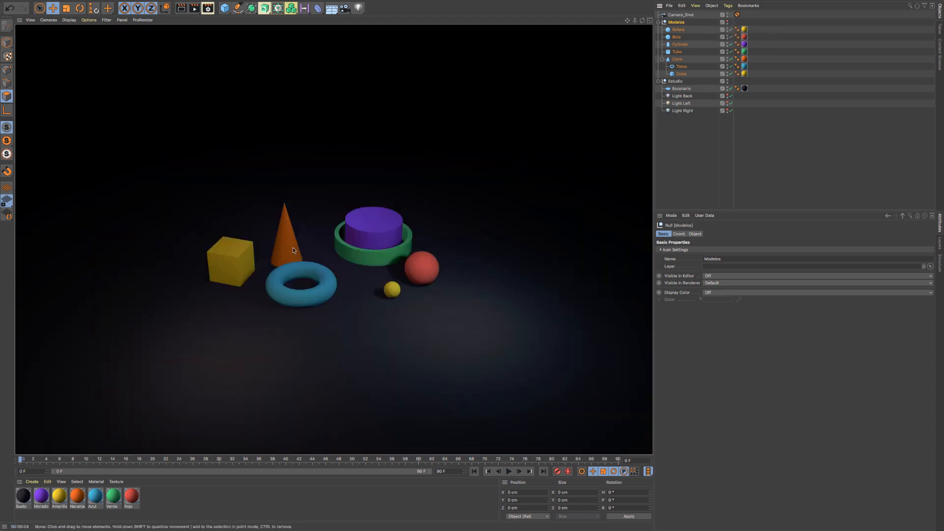
- Set the editor visibility of Esfera and Bola to On within the hidden Modelos group, and render the view
scroll(307, 271, "up", 5)
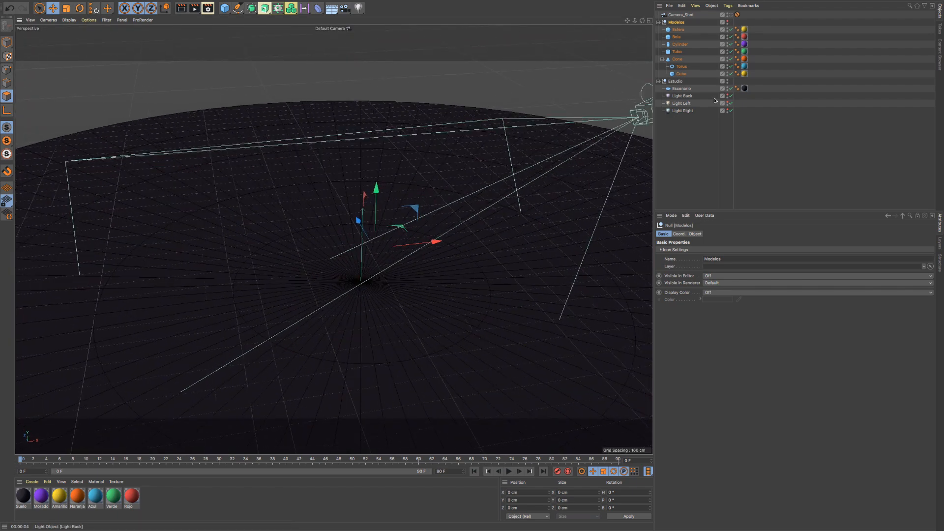
left_click(727, 29)
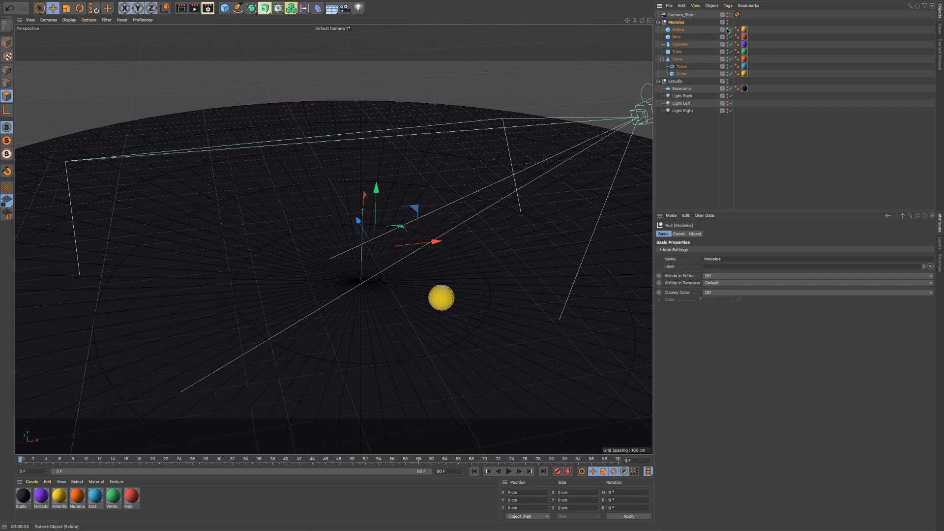
left_click(681, 30)
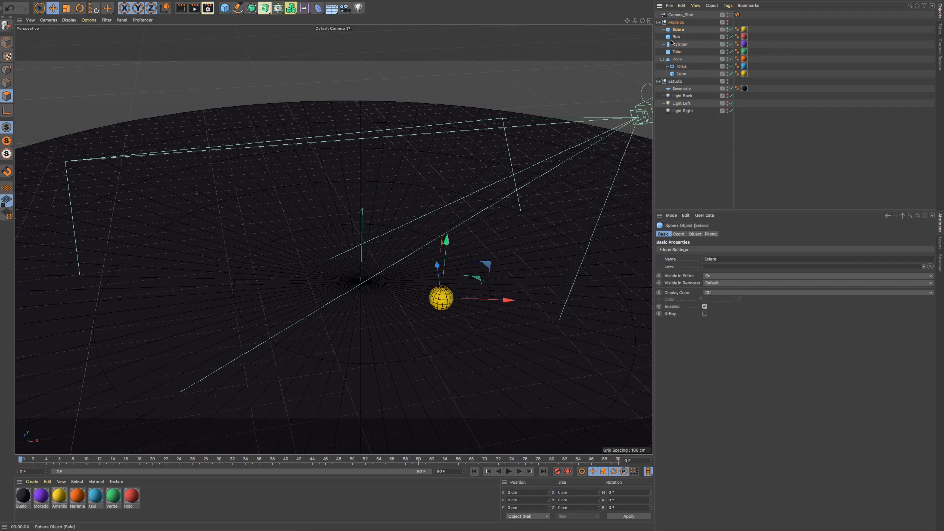
left_click(677, 37)
left_click(728, 36)
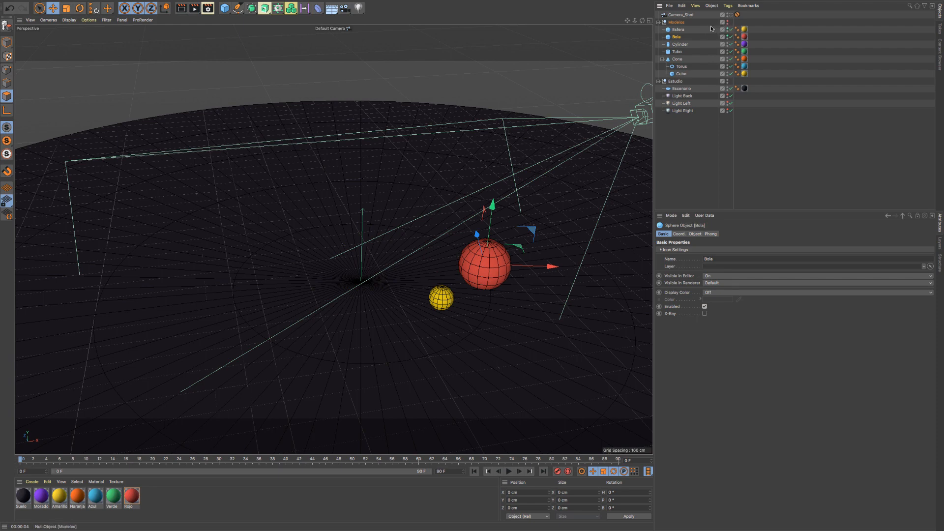
left_click(183, 9)
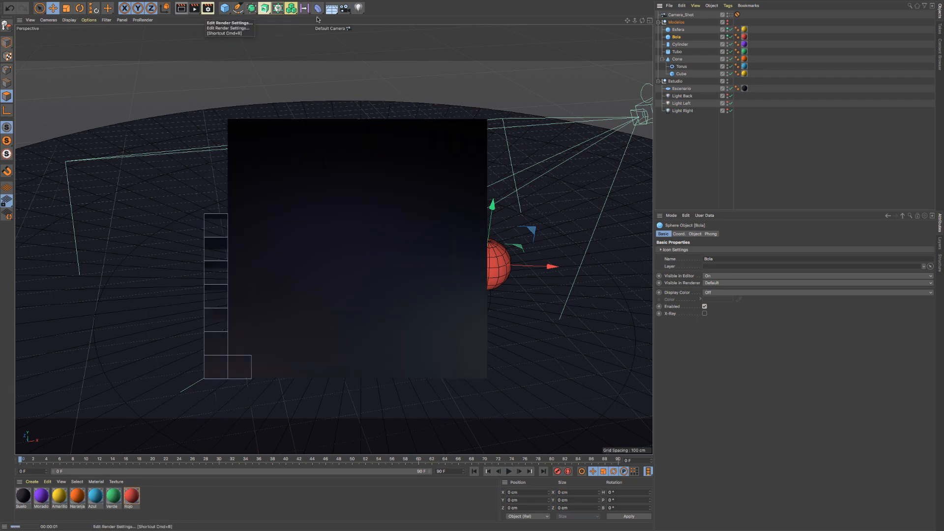
- Set the renderer visibility of Esfera and Bola to On and render the view again
left_click(727, 32)
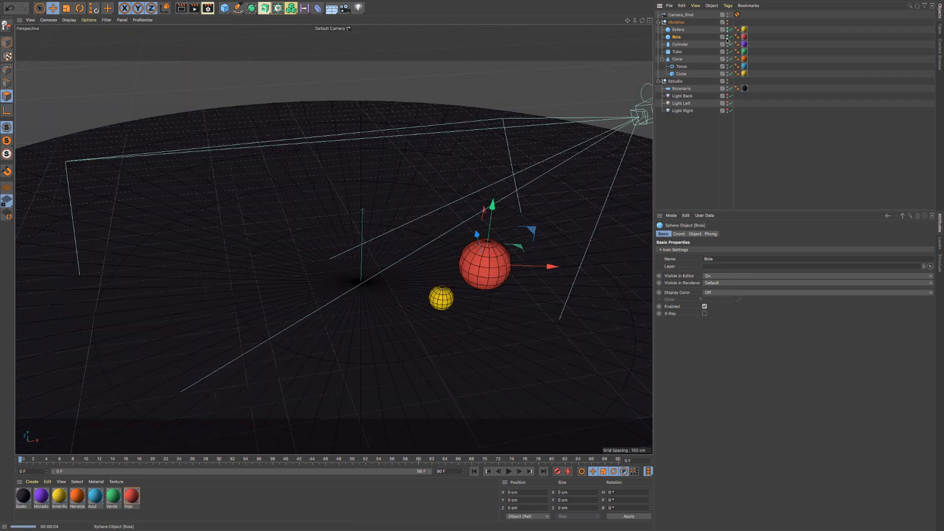
left_click(727, 38)
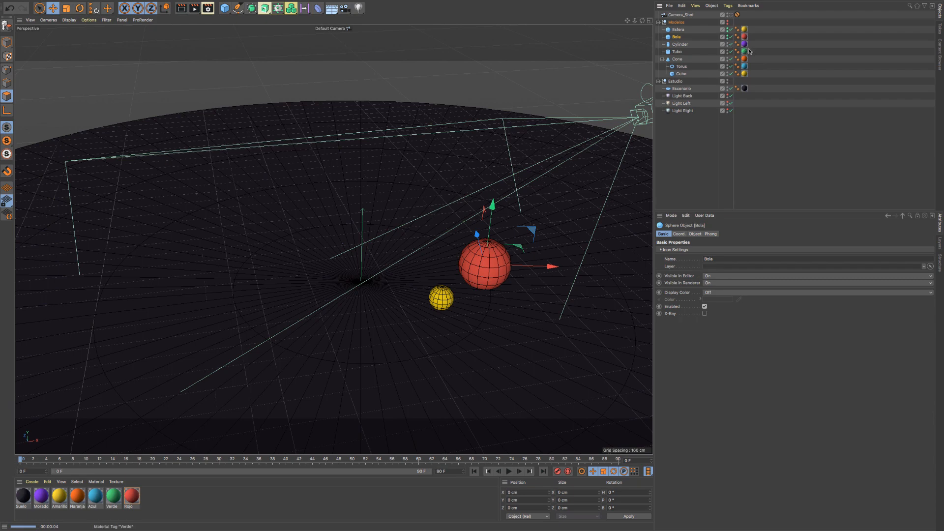
left_click(181, 8)
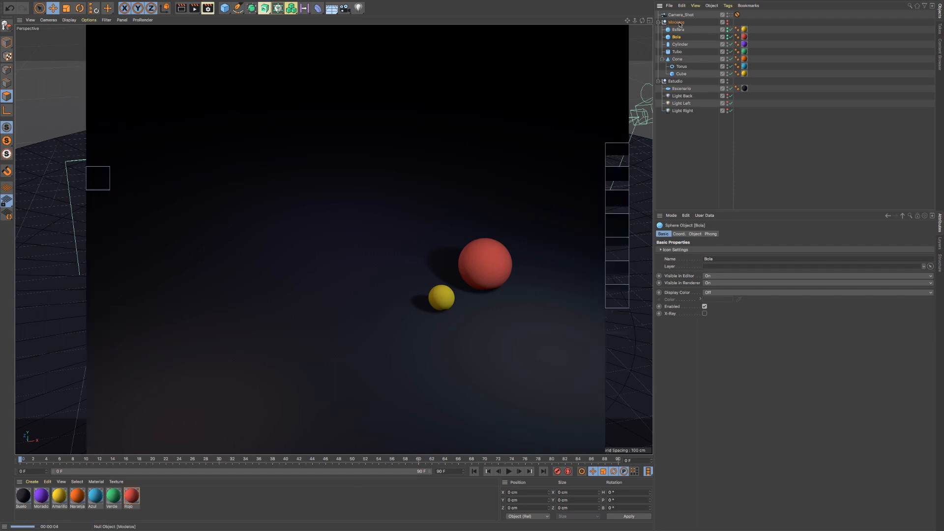
- Reset the editor and renderer visibility of Bola, Esfera and the Modelos null to Default
left_click(728, 39)
left_click(727, 36)
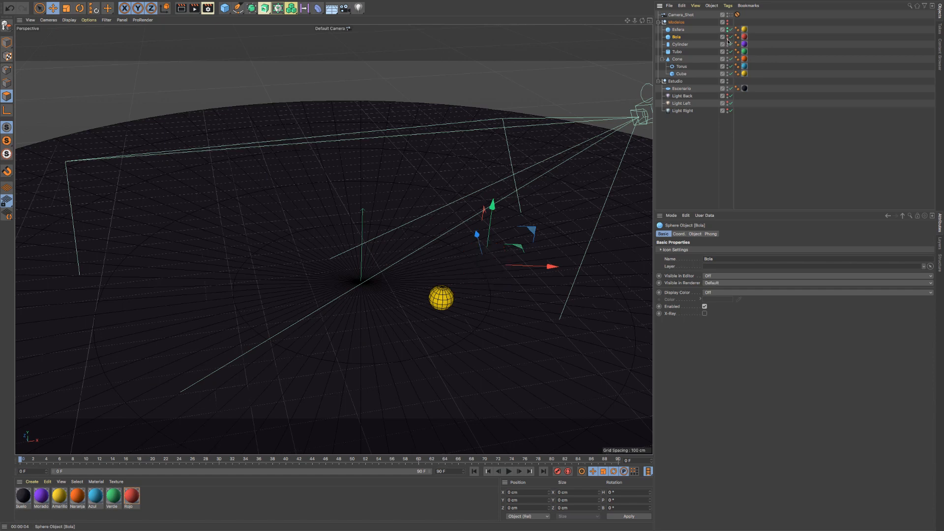
left_click(727, 36)
left_click(728, 29)
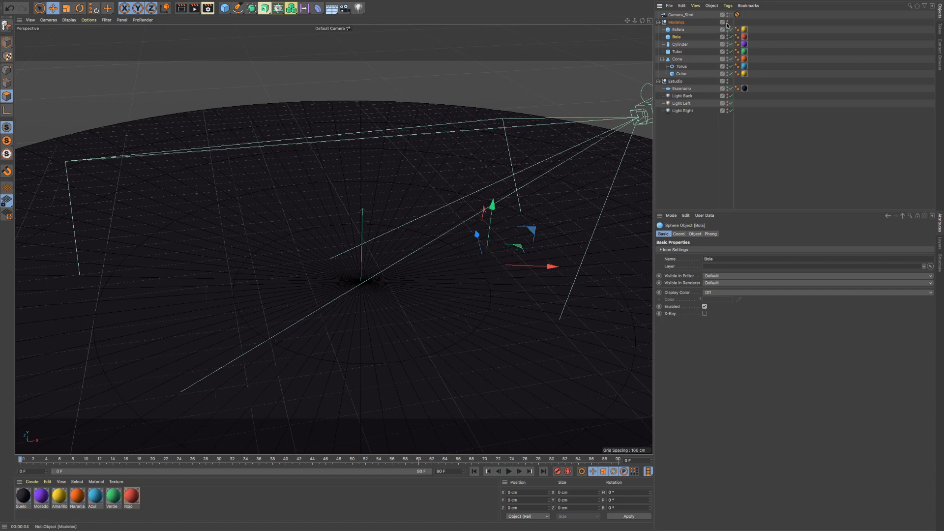
left_click(728, 22)
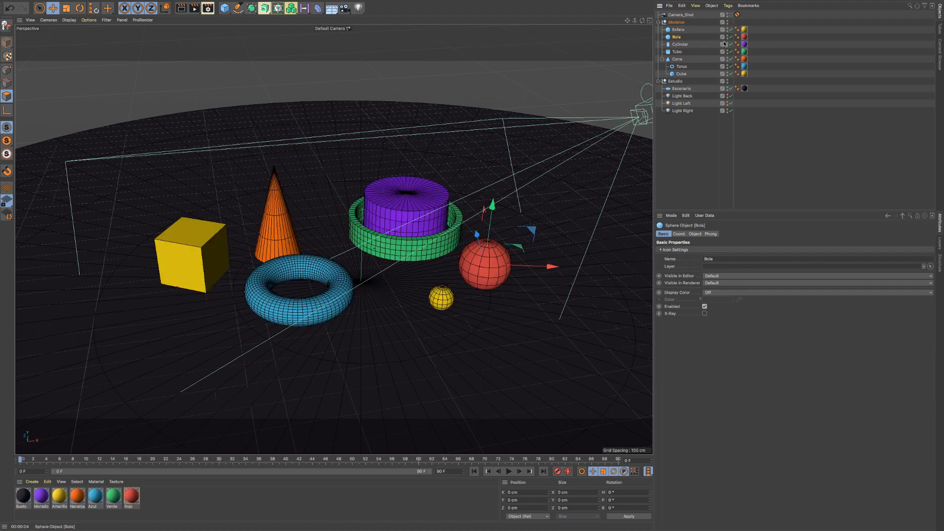
- Try the Off and On visibility states on the Modelos null, and return it to Default
left_click(659, 24)
left_click(659, 23)
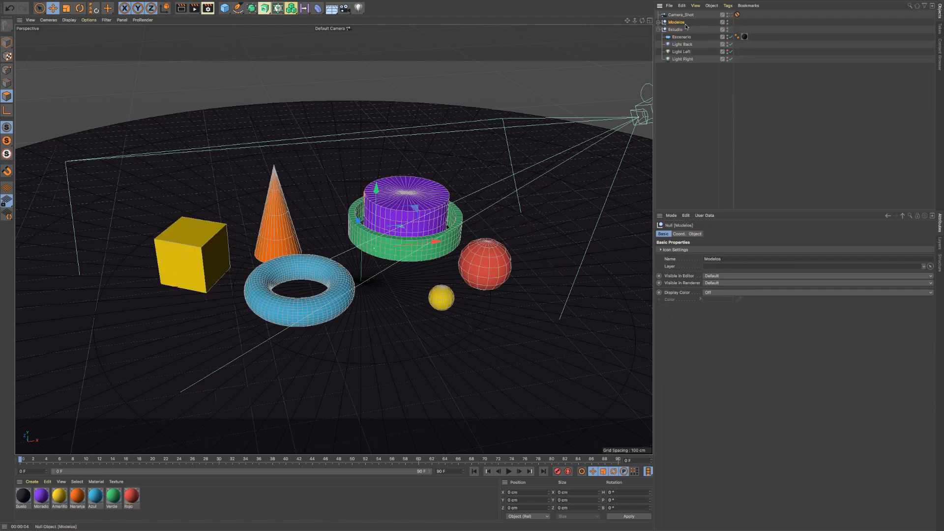
left_click(659, 23)
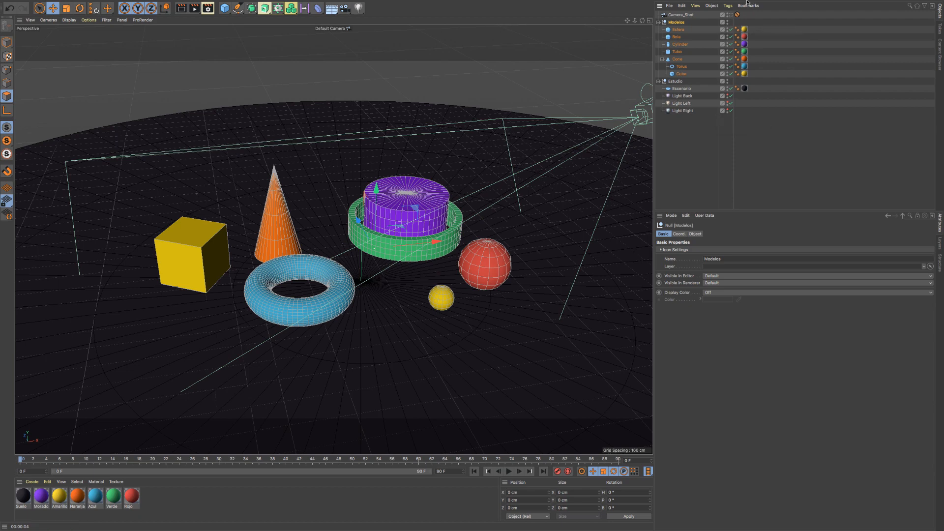
double_click(728, 23)
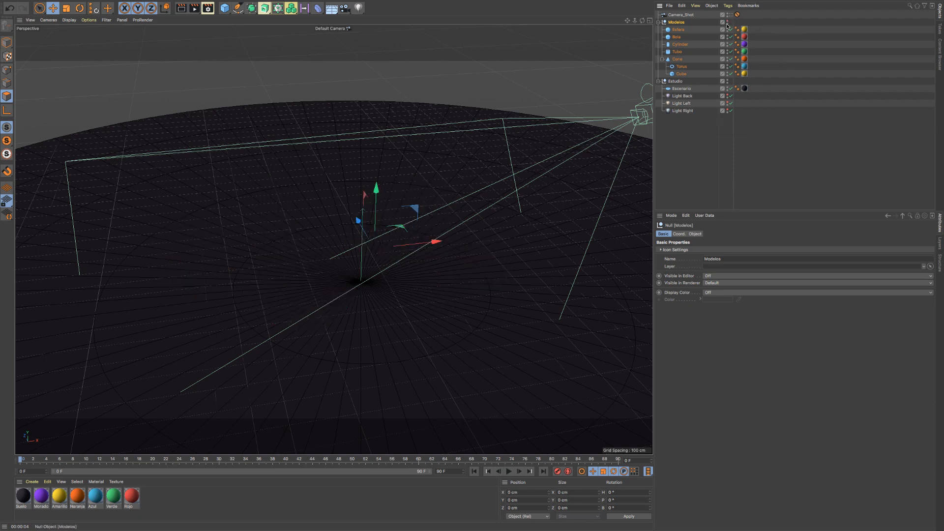
left_click(728, 23)
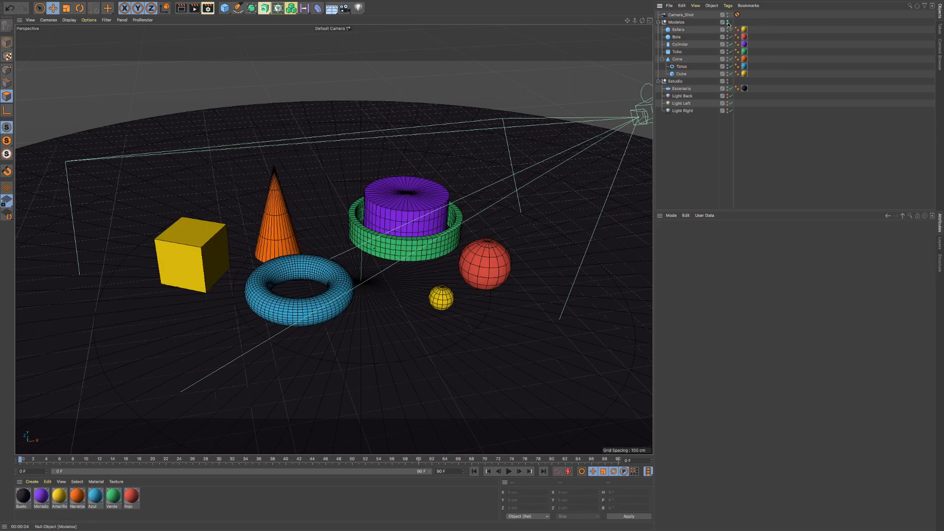
double_click(727, 23)
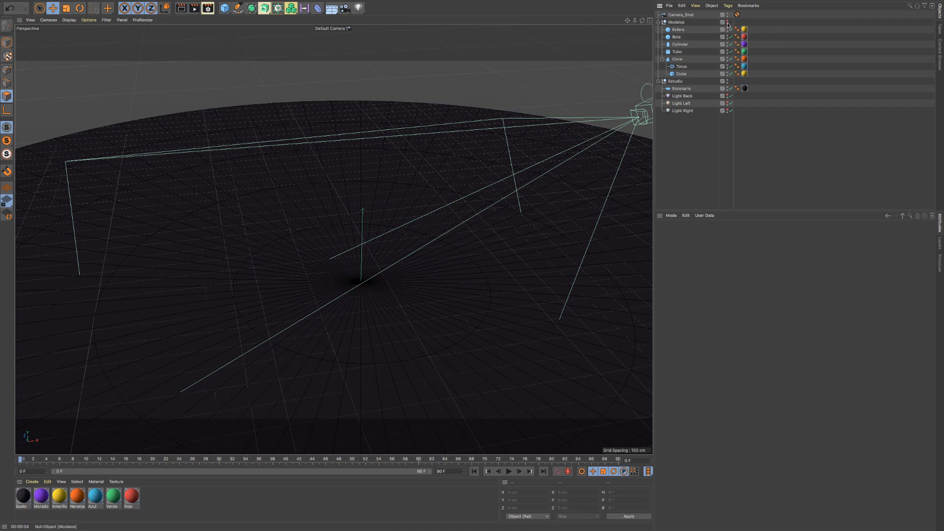
left_click(728, 23)
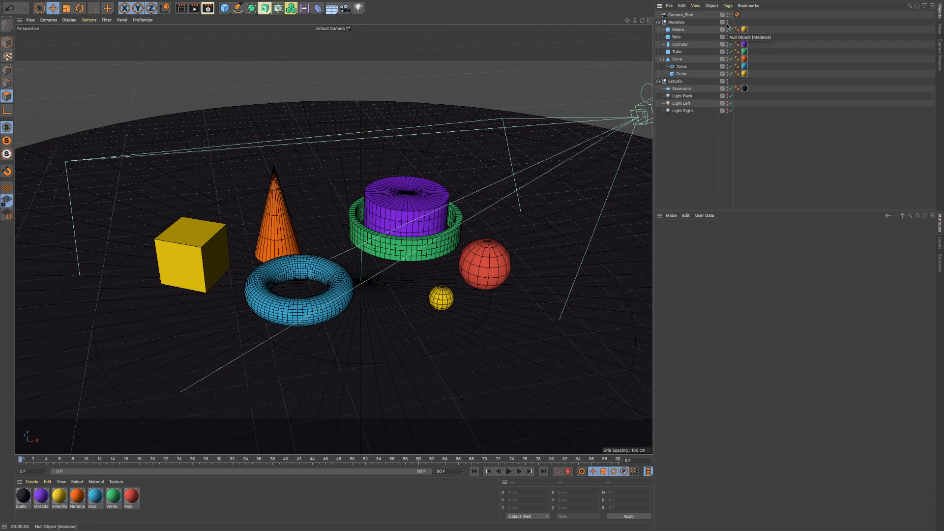
- Cycle the Modelos null's editor and renderer visibility together between Off and Default, ending on Default
left_click(728, 22)
left_click(728, 23)
left_click(729, 22)
left_click(728, 23)
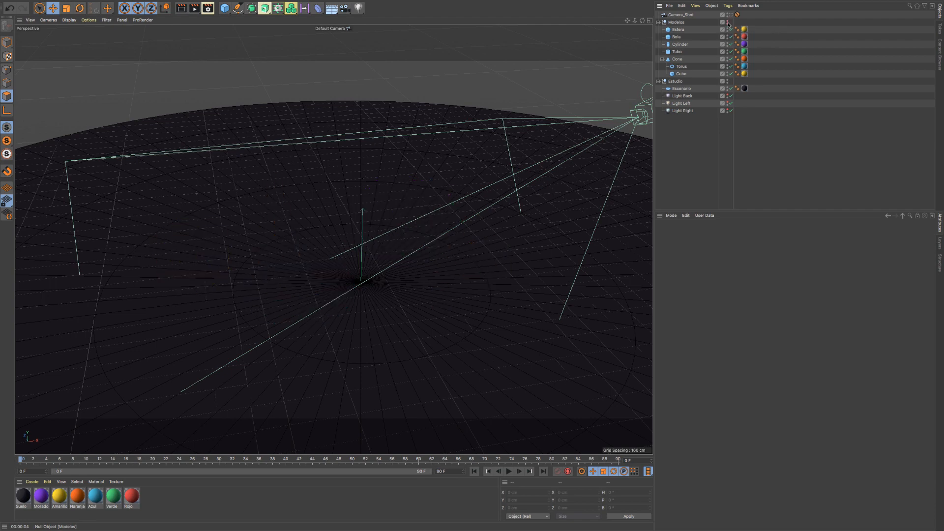
left_click(728, 22)
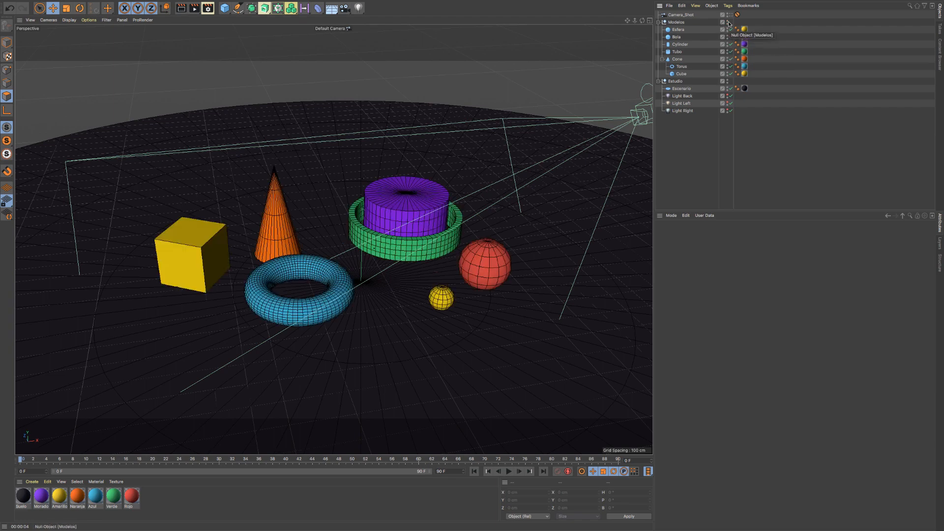
left_click(728, 22)
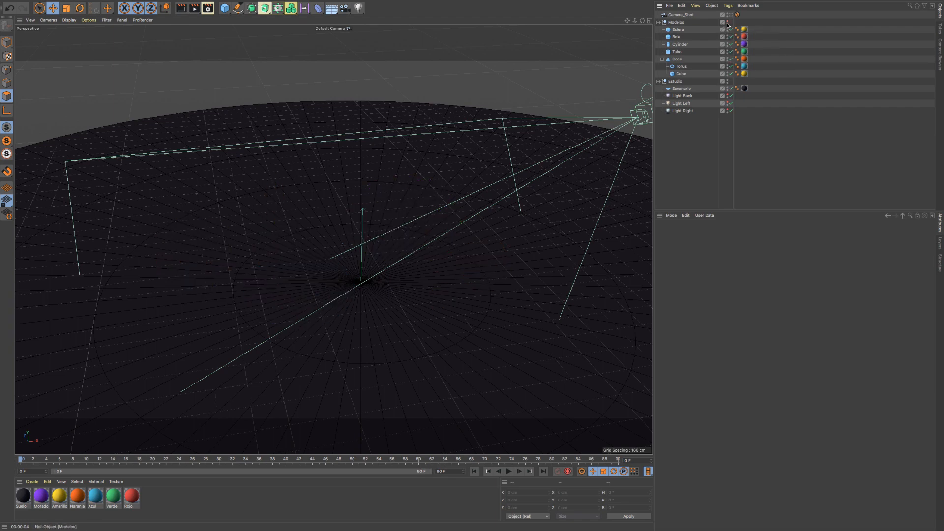
left_click(679, 24)
left_click(680, 30)
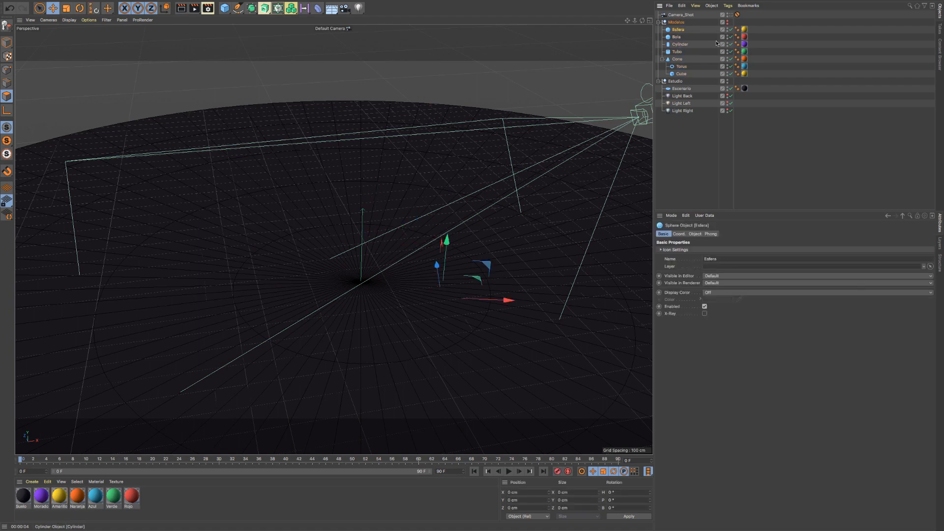
left_click(727, 22)
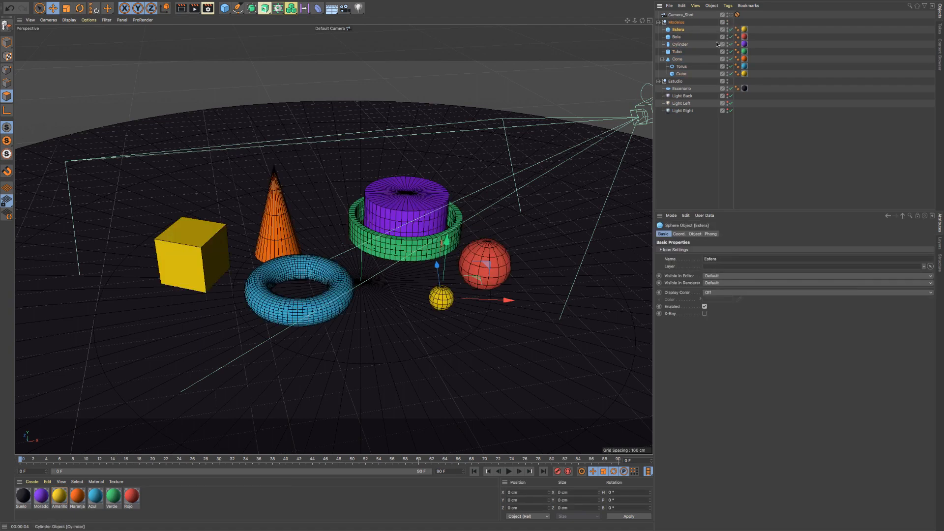
- Go through the Modelos group's children Esfera, Bola, Cylinder, Tubo and Cone one by one, folding the Cone's sub-hierarchy
left_click(658, 23)
left_click(676, 22)
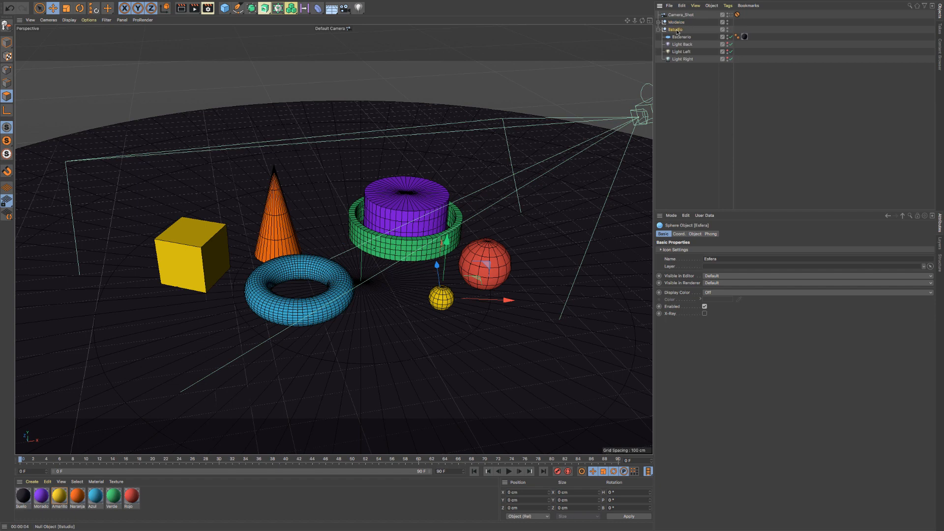
left_click(658, 22)
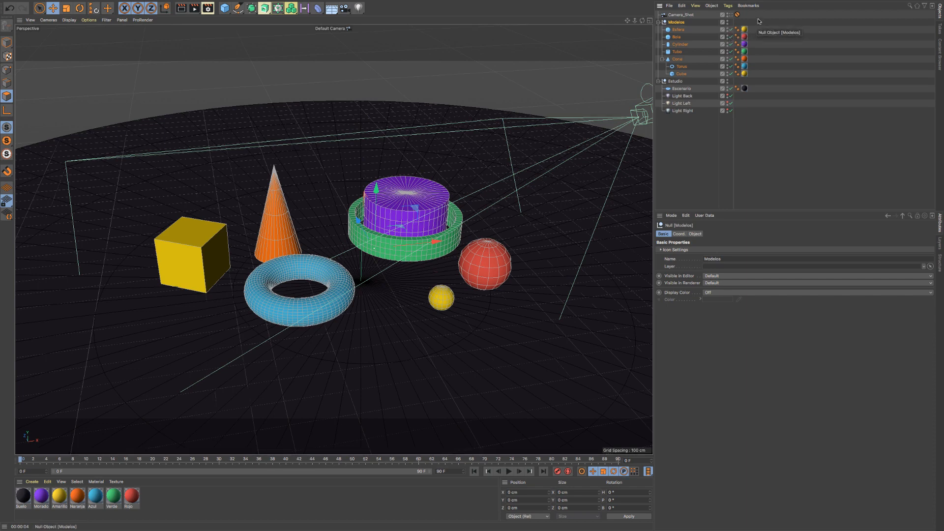
left_click(678, 30)
left_click(678, 37)
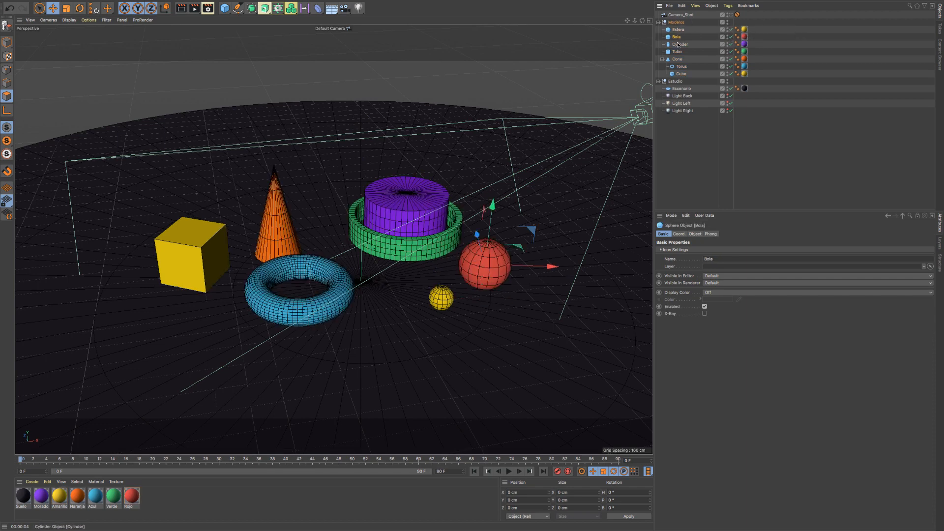
left_click(679, 45)
left_click(677, 52)
left_click(677, 60)
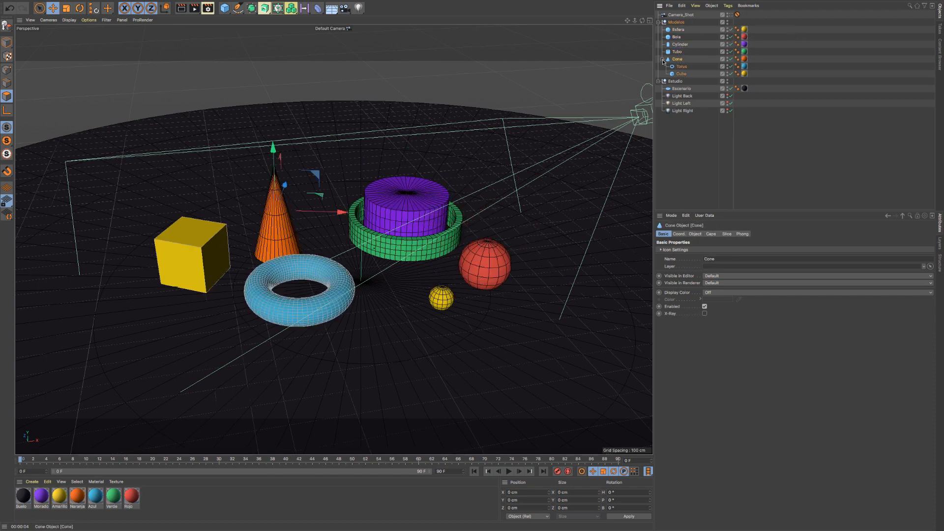
left_click(662, 60)
left_click(678, 29)
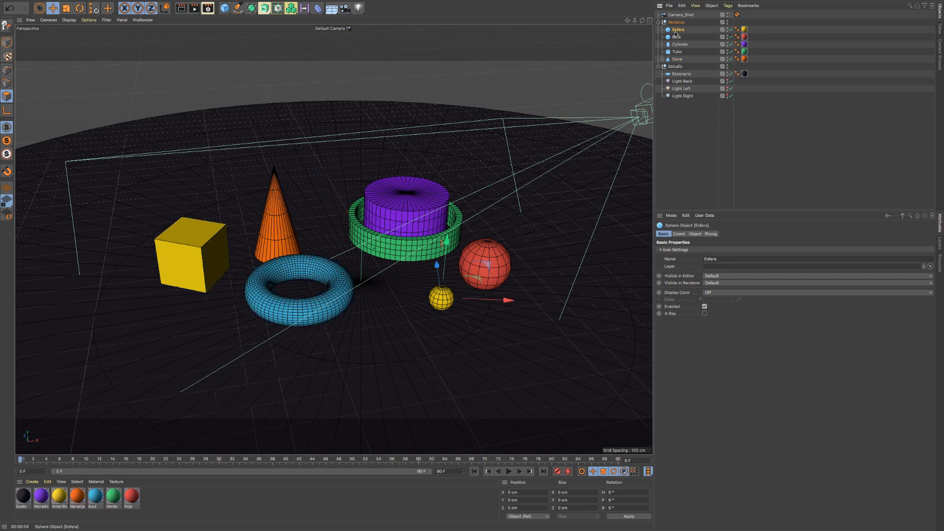
left_click(676, 37)
left_click(679, 44)
left_click(678, 51)
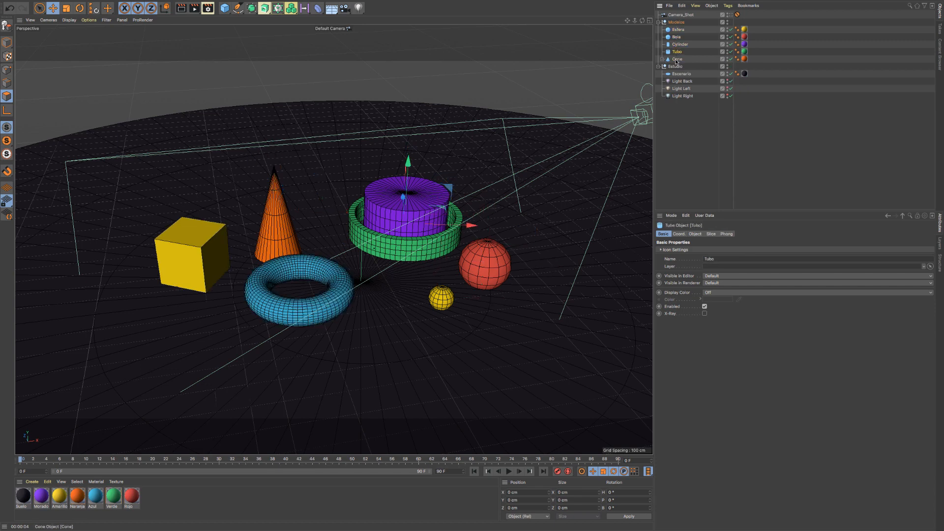
left_click(677, 59)
- Duplicate the Modelos group in the object hierarchy and rename the original null as Modelos Master
left_click(676, 22)
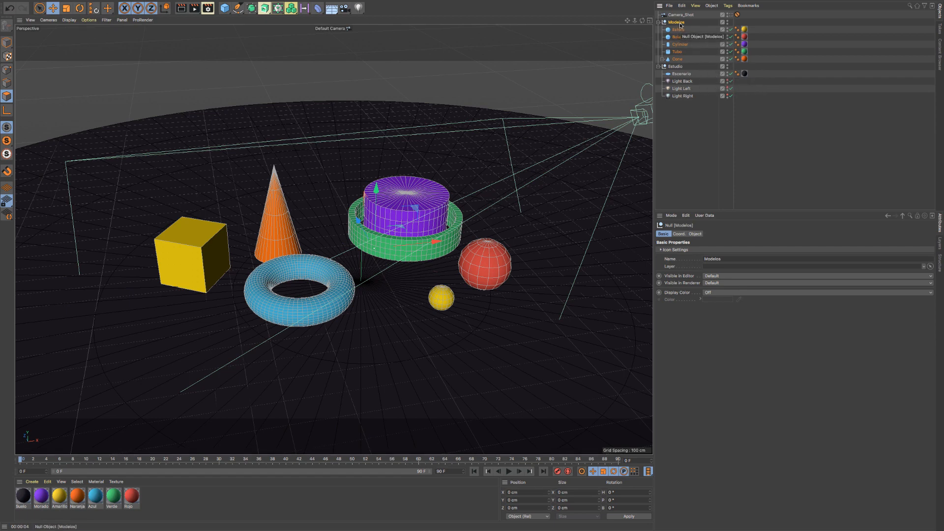
left_click_drag(681, 25, 683, 20)
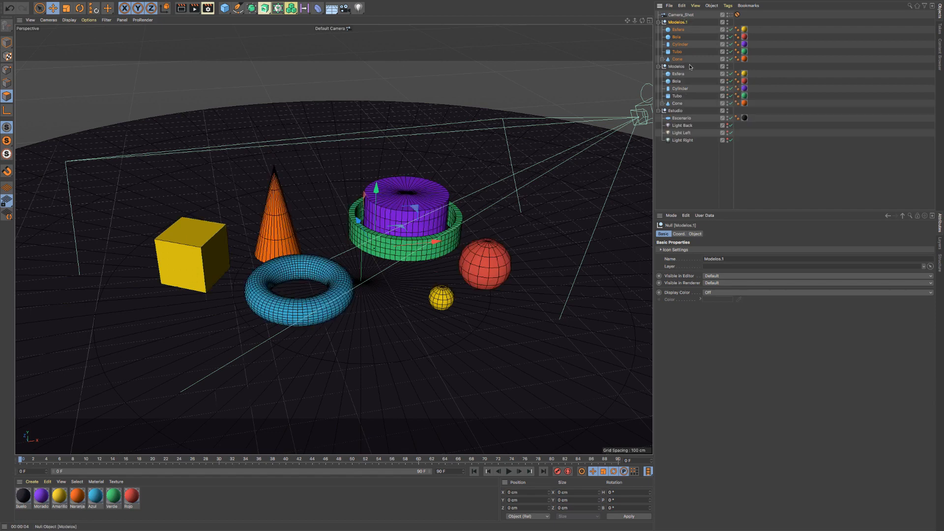
left_click(675, 67)
double_click(683, 68)
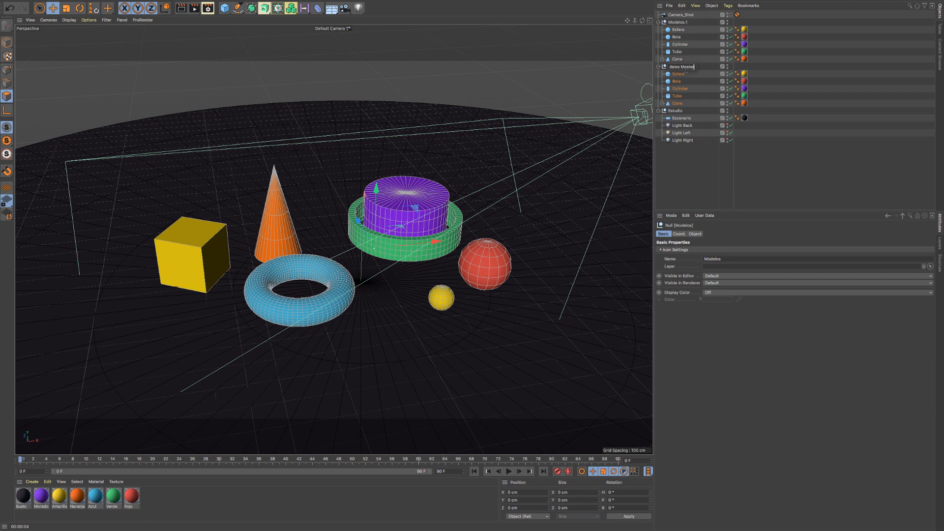
key("Return")
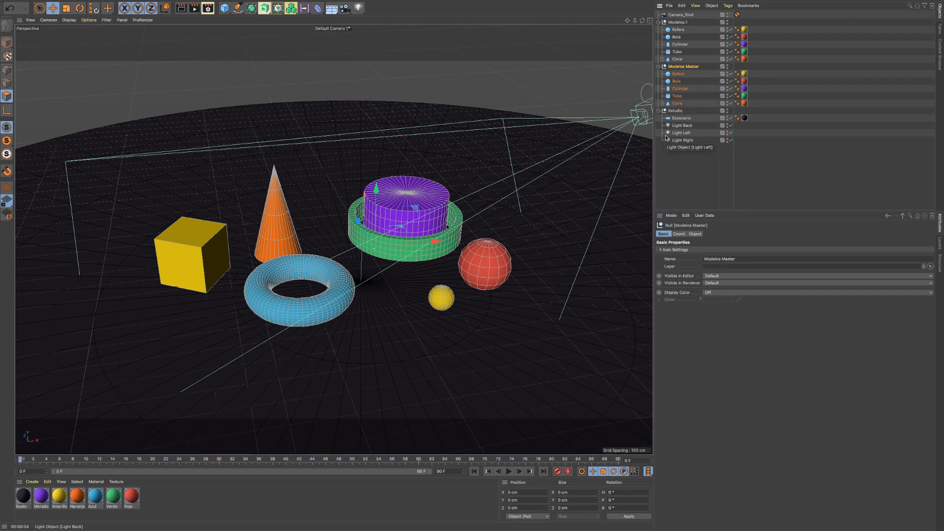
- Set Modelos Master's editor and renderer visibility to Off, and move it collapsed to the end of the hierarchy below Estudio
left_click(728, 69, "ctrl")
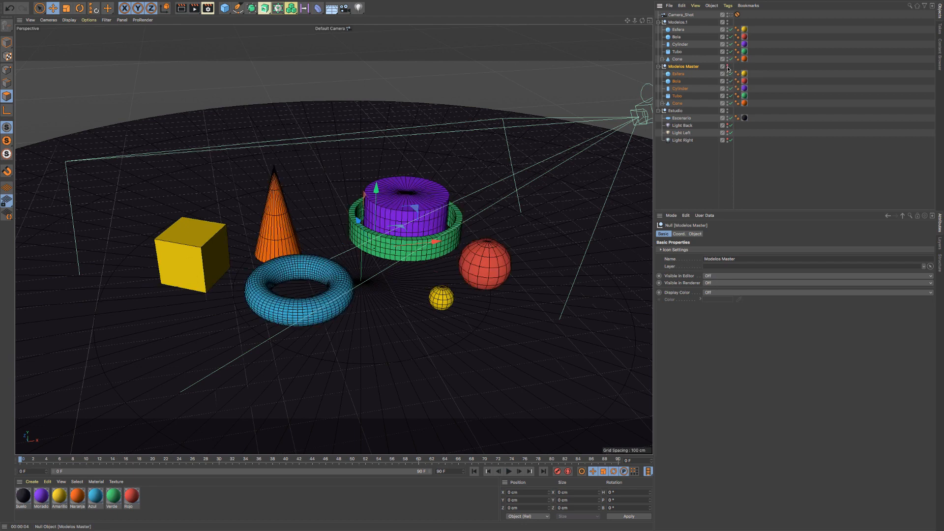
left_click(658, 67)
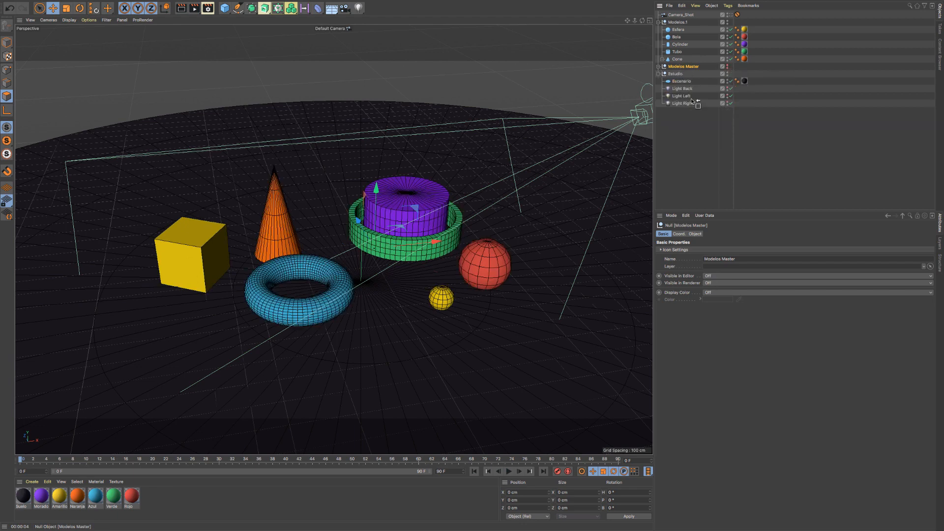
left_click_drag(691, 100, 693, 105)
left_click(659, 103)
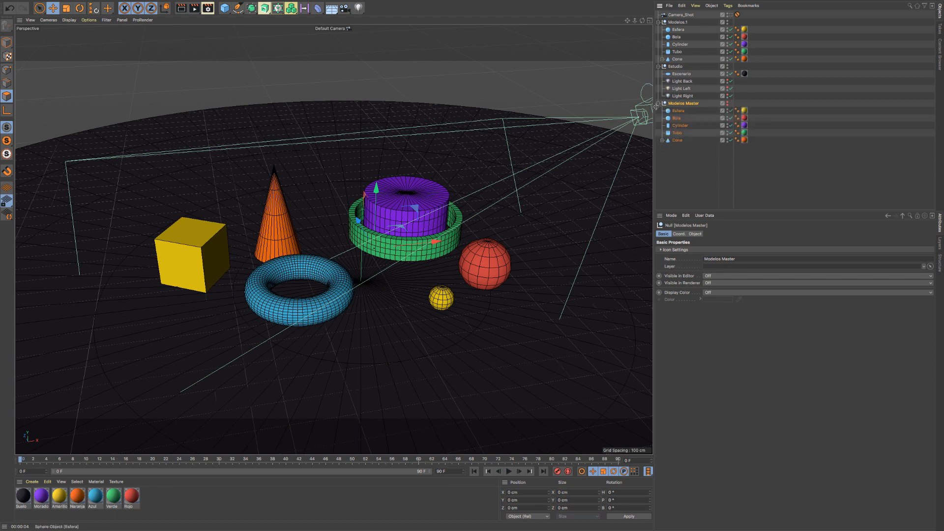
left_click(658, 103)
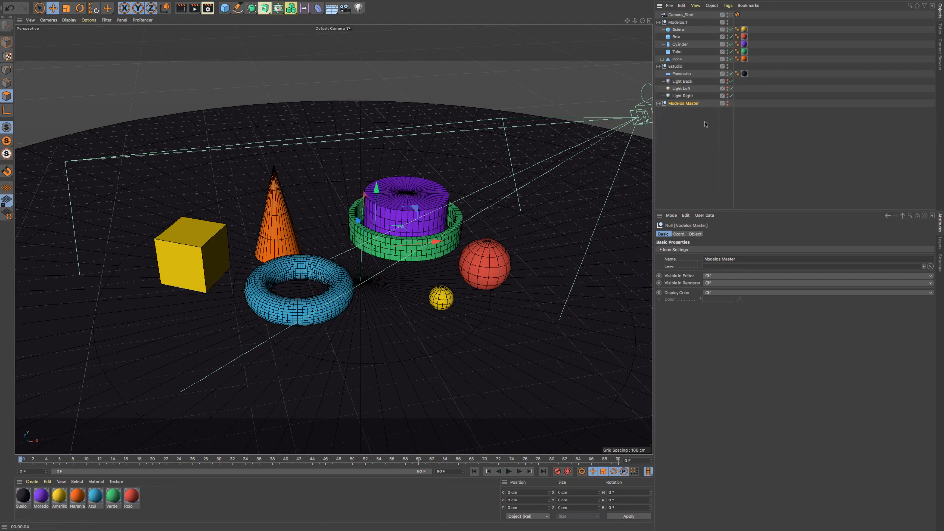
- Make all seven objects in the Modelos.1 group editable, from Esfera to the nested Cube, and check the converted polygon objects
left_click(679, 23)
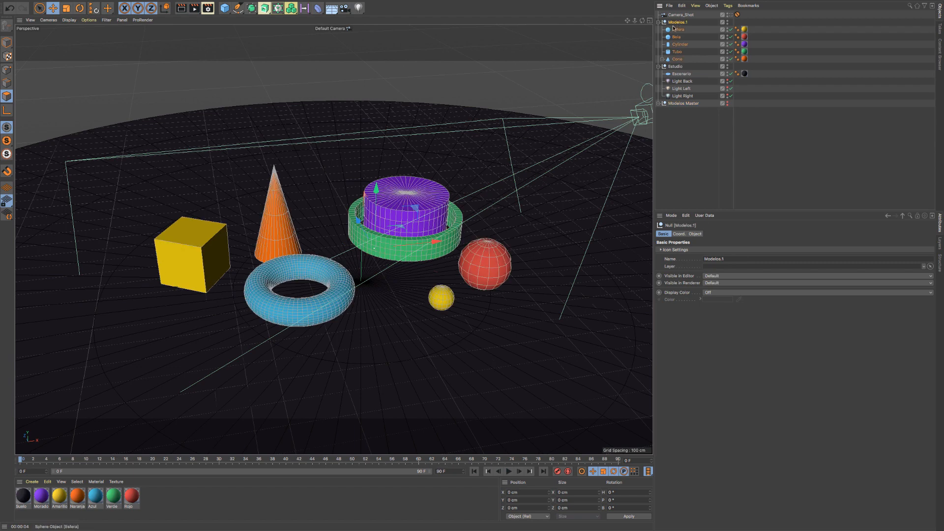
left_click(677, 29)
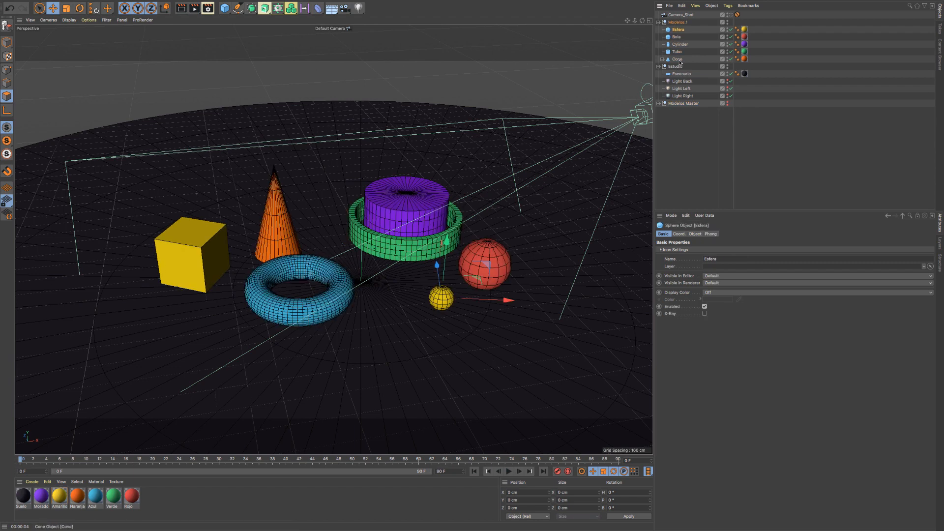
left_click(662, 60)
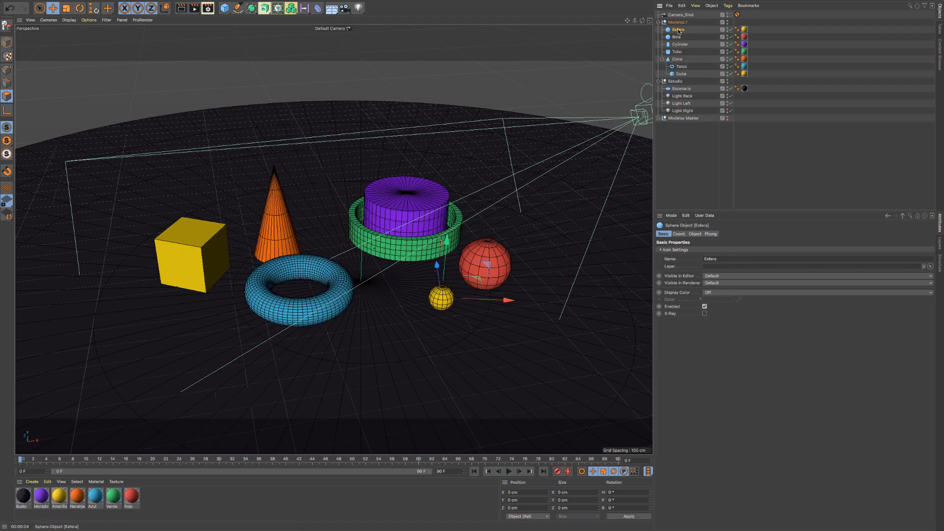
left_click(681, 74, "shift")
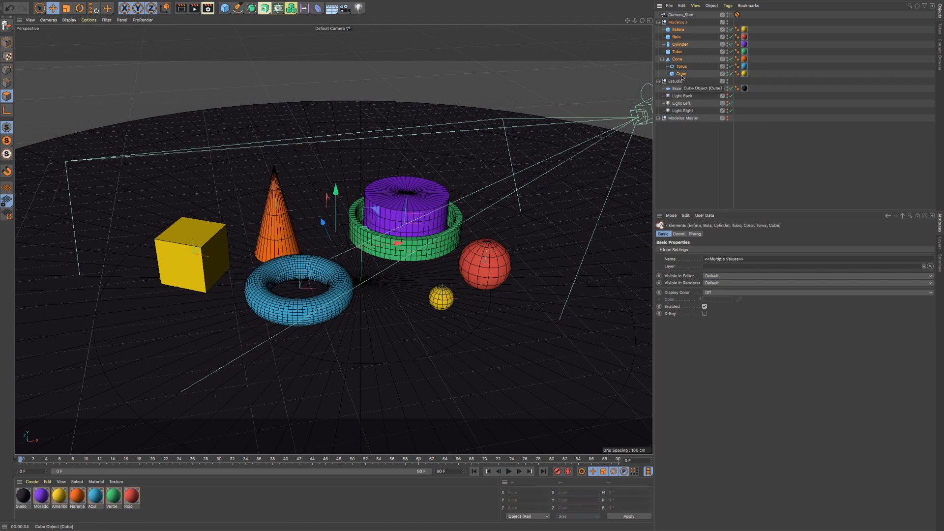
key("c")
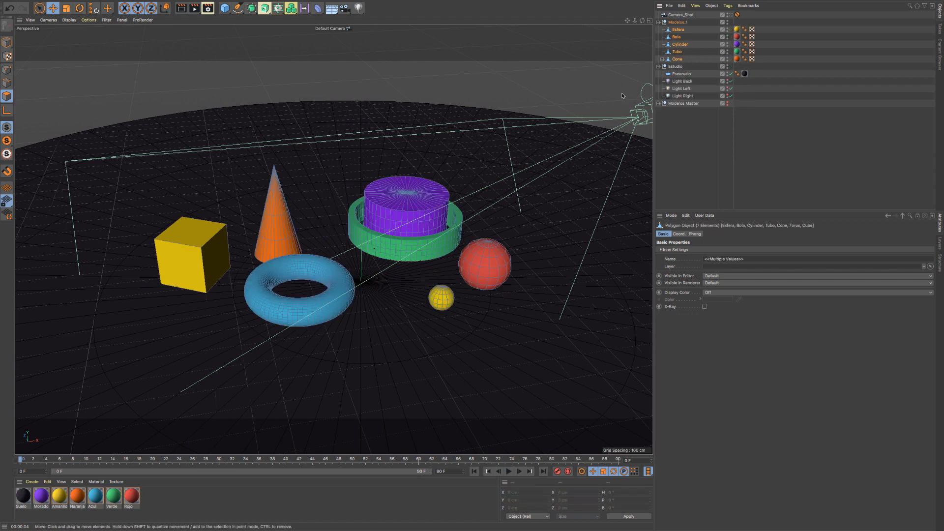
left_click(661, 59)
left_click(680, 73)
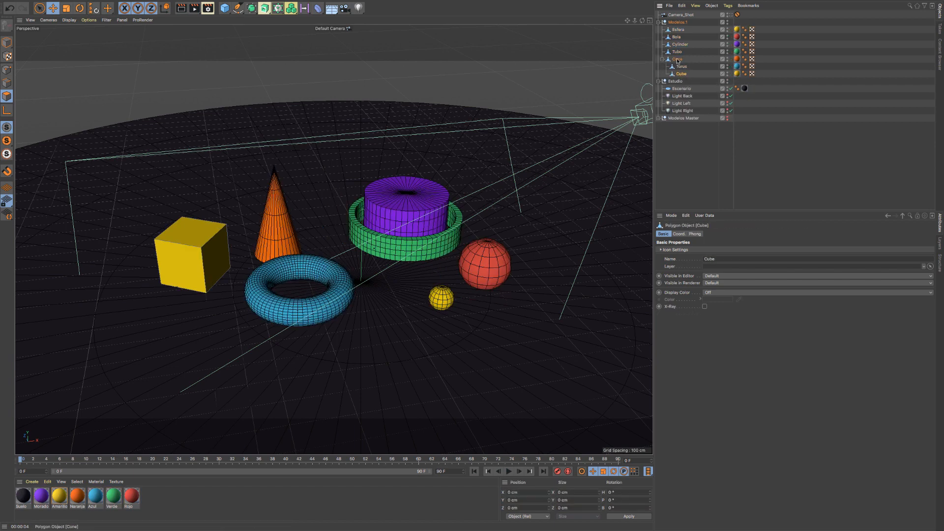
left_click(676, 37)
left_click(678, 45)
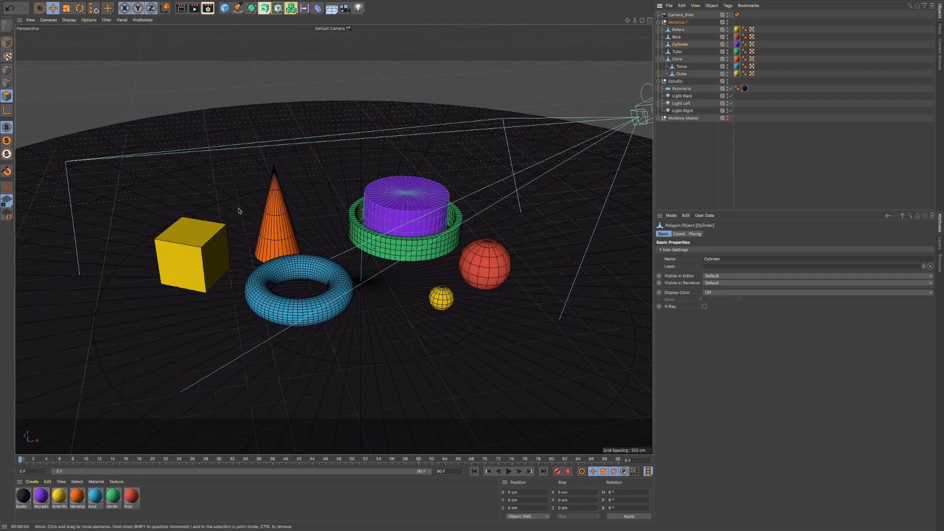
- Select the horizontal polygon loop around the outer side of the Torus using Loop Selection
key("9")
left_click(275, 295)
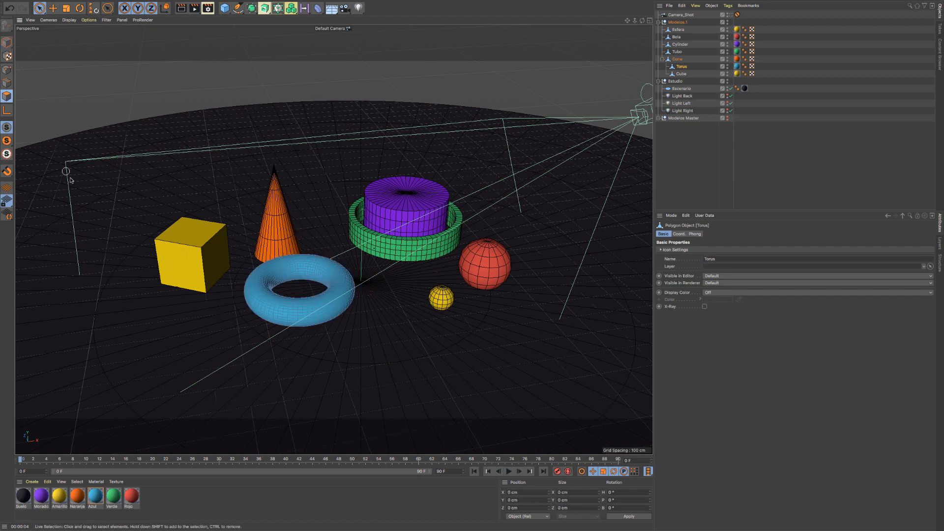
key("u")
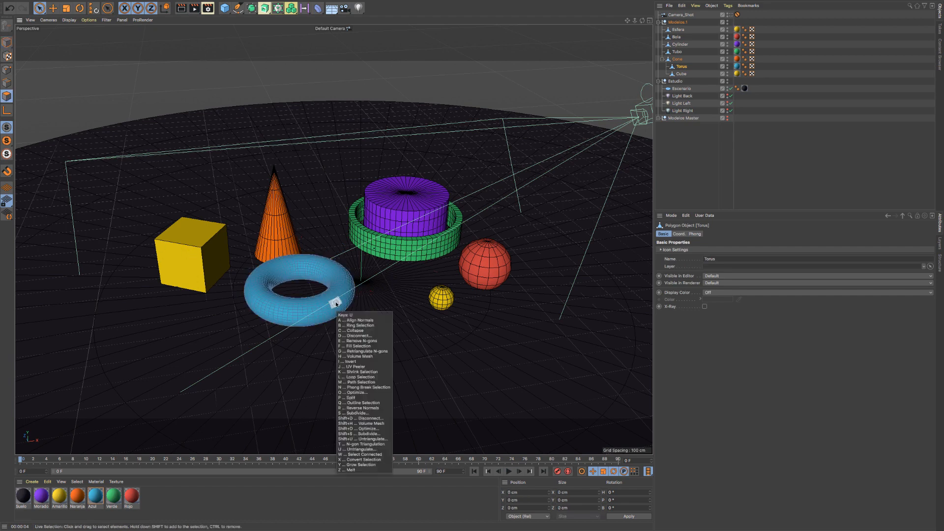
key("l")
left_click(339, 306)
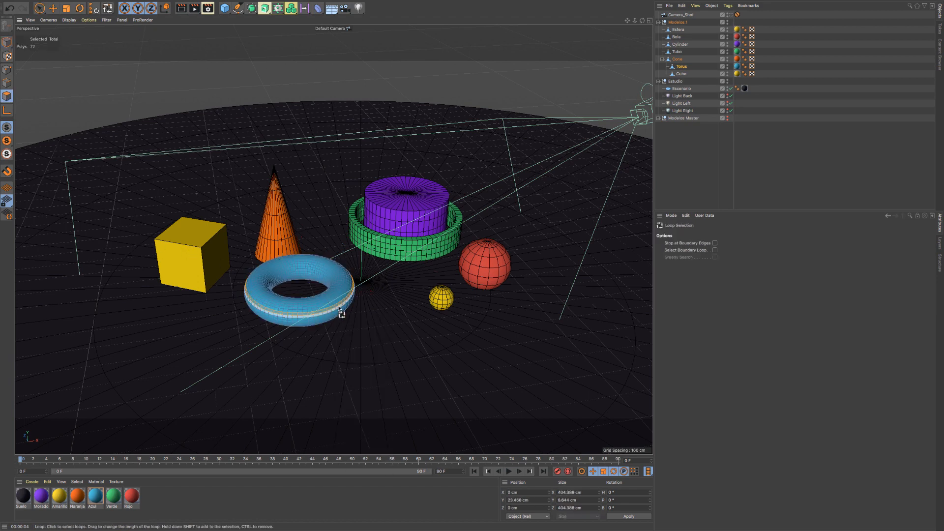
- Extrude the selected Torus loop inward with an offset of about -34.3 cm to form a groove
key("m")
key("t")
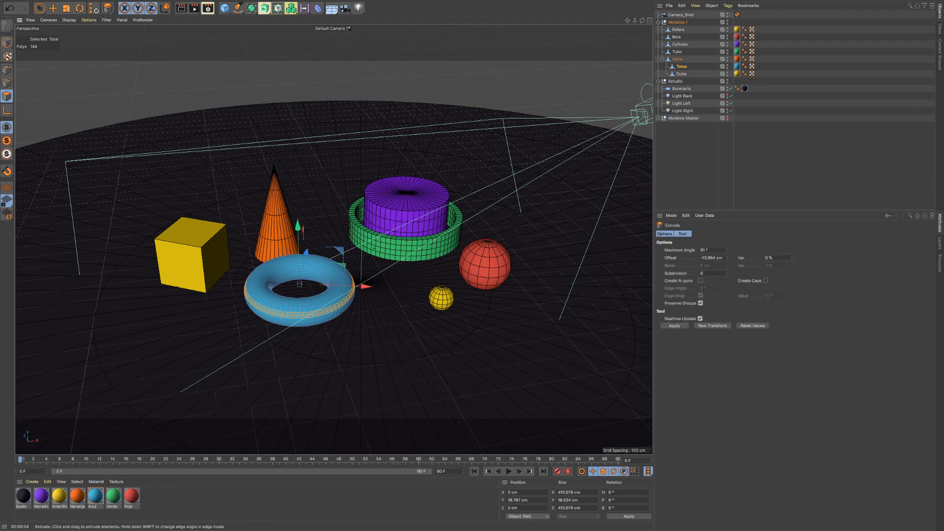
left_click_drag(408, 300, 369, 300)
left_click_drag(289, 299, 290, 276)
right_click_drag(289, 276, 396, 288, "alt")
left_click_drag(396, 288, 371, 312, "alt")
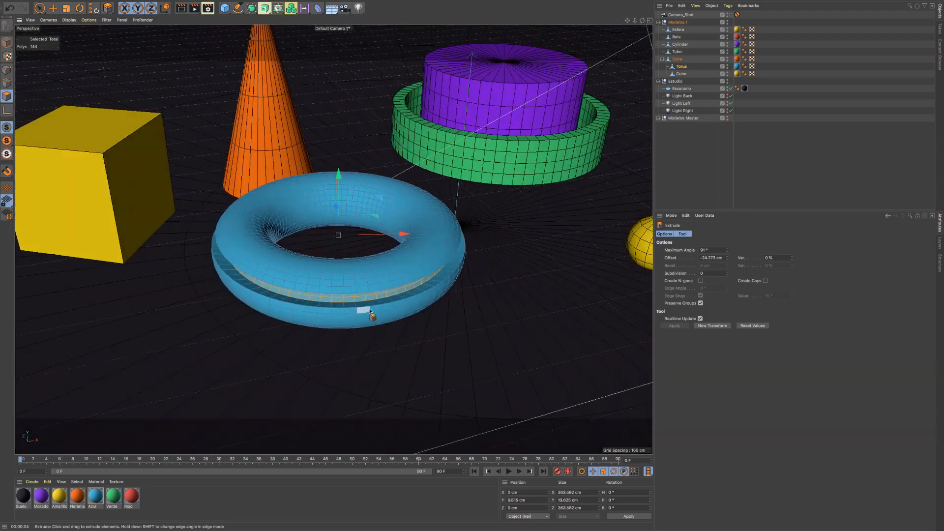
right_click_drag(371, 312, 381, 315, "alt")
mouse_move(388, 285)
left_mouse_down("alt")
mouse_move(434, 322)
mouse_move(376, 263)
mouse_move(391, 284)
left_mouse_up("alt")
- Unfold Modelos Master to check the parametric objects it contains, and fold it again
left_click(664, 118)
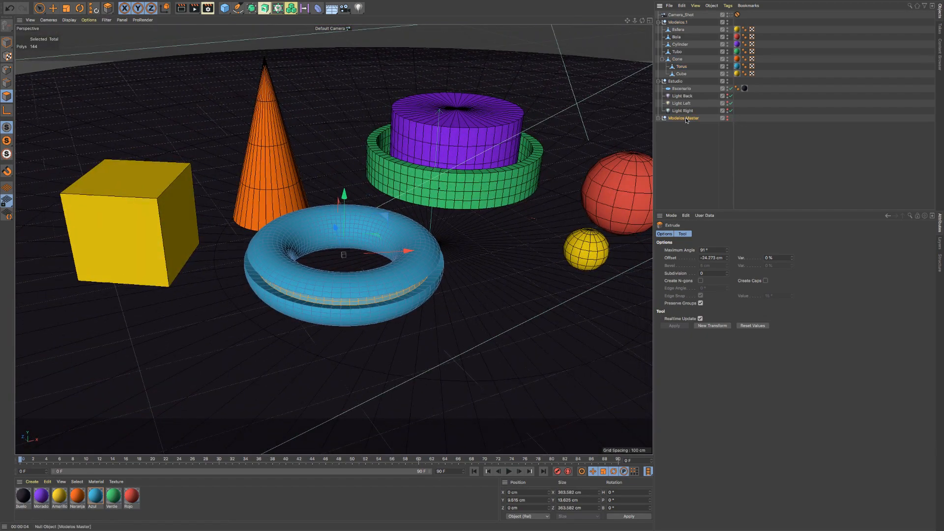
left_click(659, 119)
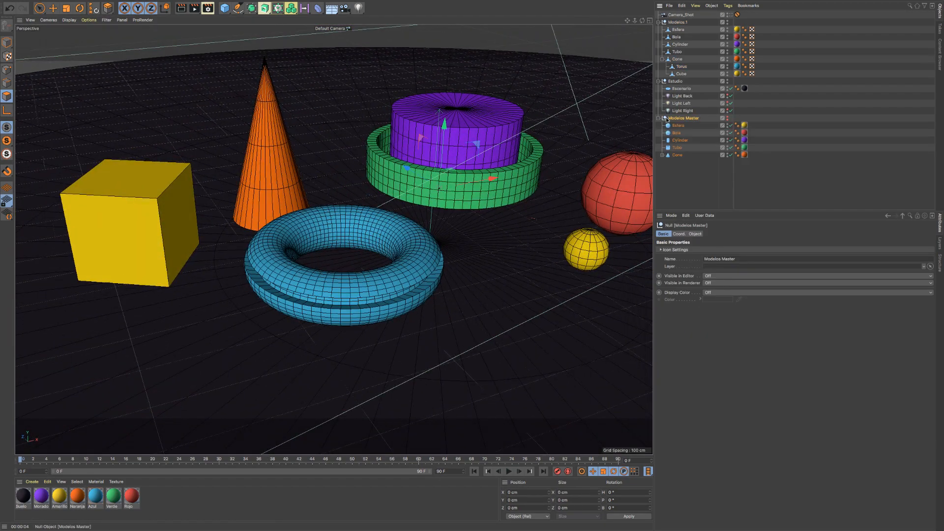
left_click(658, 119)
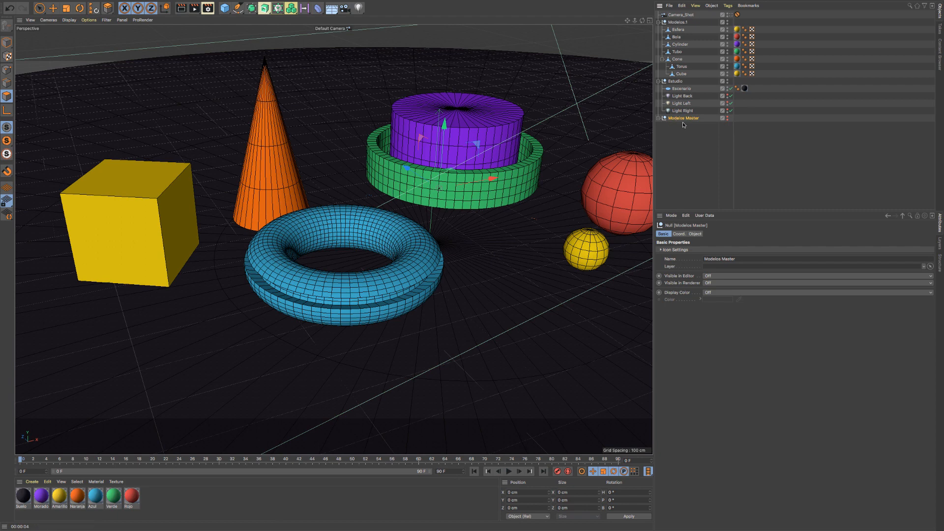
- Delete the Modelos.1 group and restore the editor and renderer visibility of Modelos Master
left_click(677, 23)
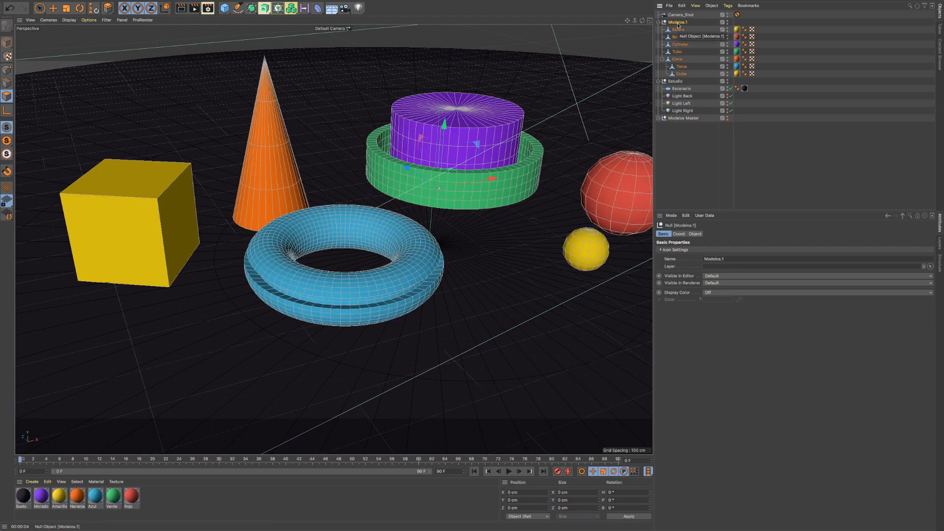
key("Delete")
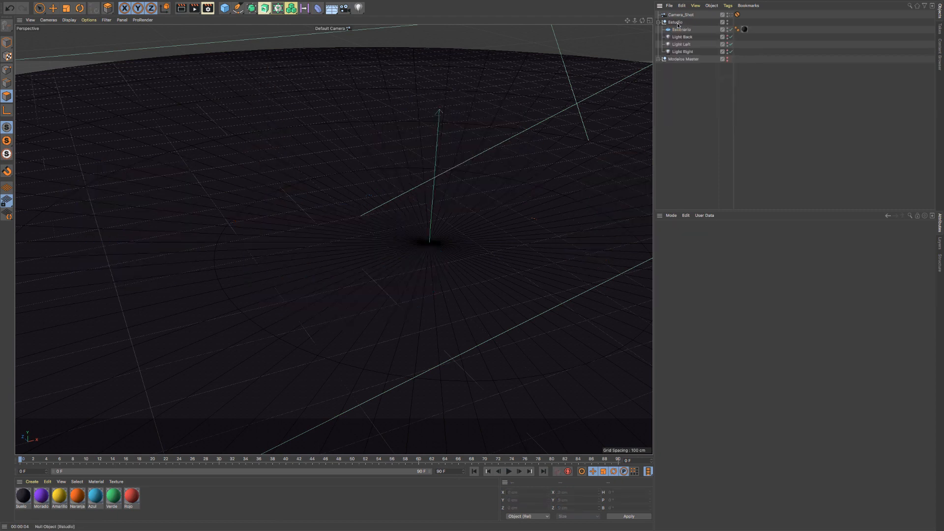
left_click(727, 58)
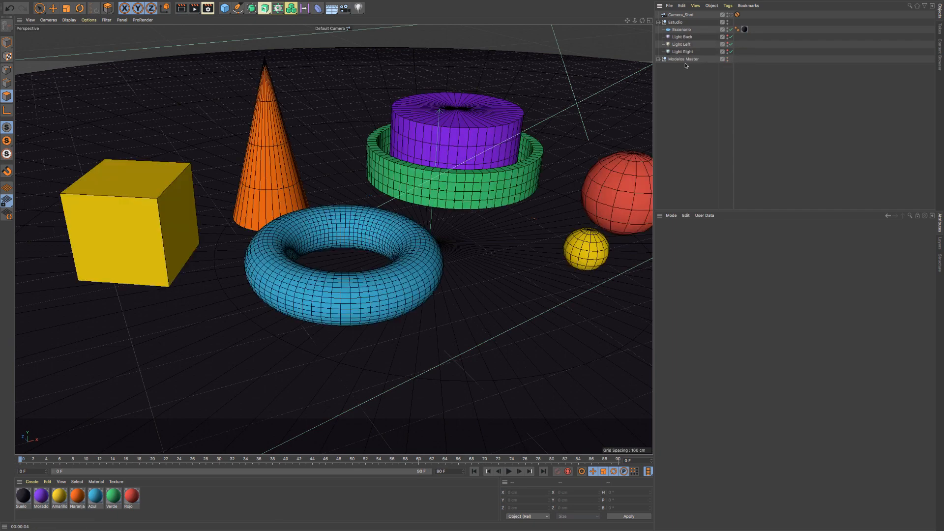
- Order the hierarchy as Modelos Master, Estudio and Camera_Shot, with Modelos Master unfolded and Estudio folded
left_click(659, 59)
left_click_drag(681, 61, 689, 143)
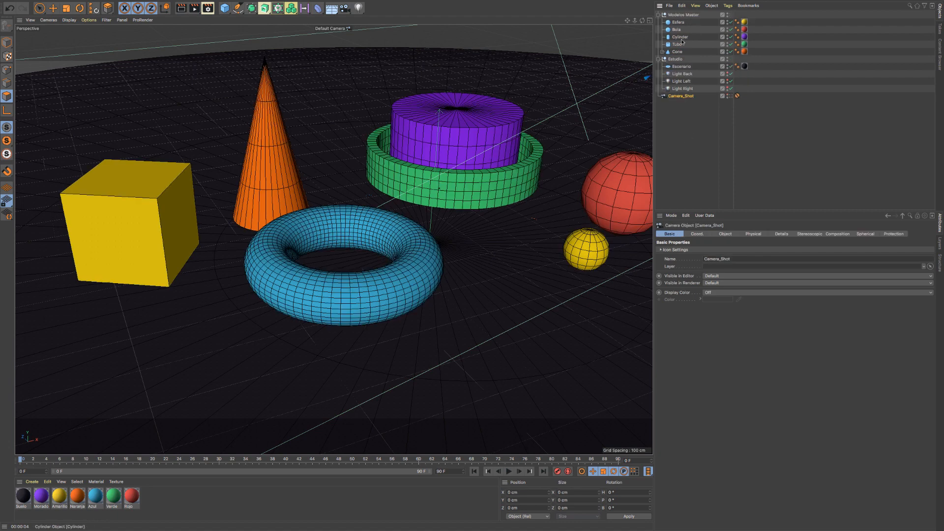
left_click(673, 17)
left_click(659, 59)
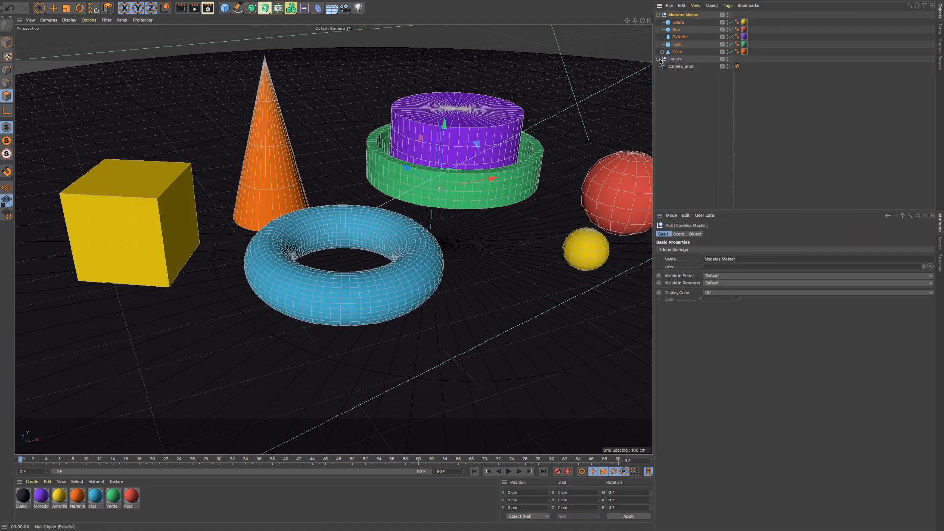
left_click(676, 66)
left_click(682, 14)
- Switch Esfera off and back on, and compare the basic properties of Esfera and Bola
left_click(727, 22)
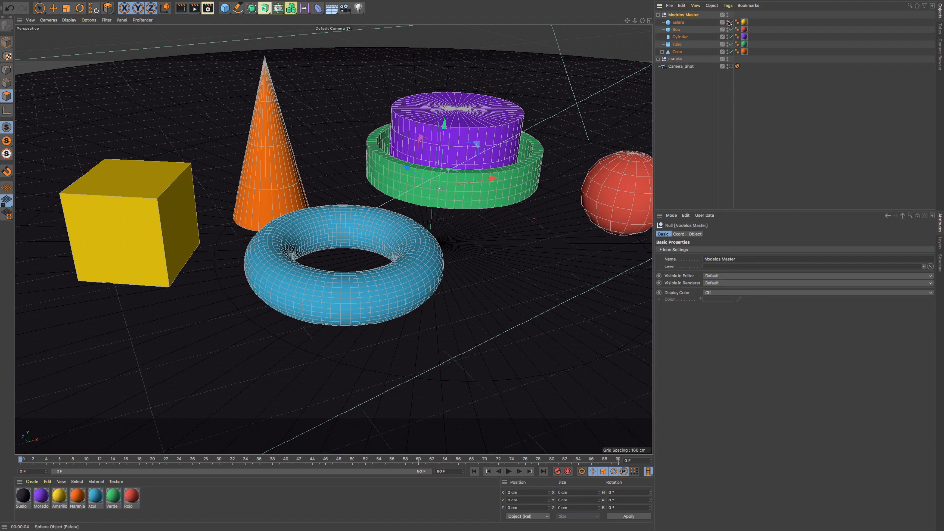
left_click(728, 22)
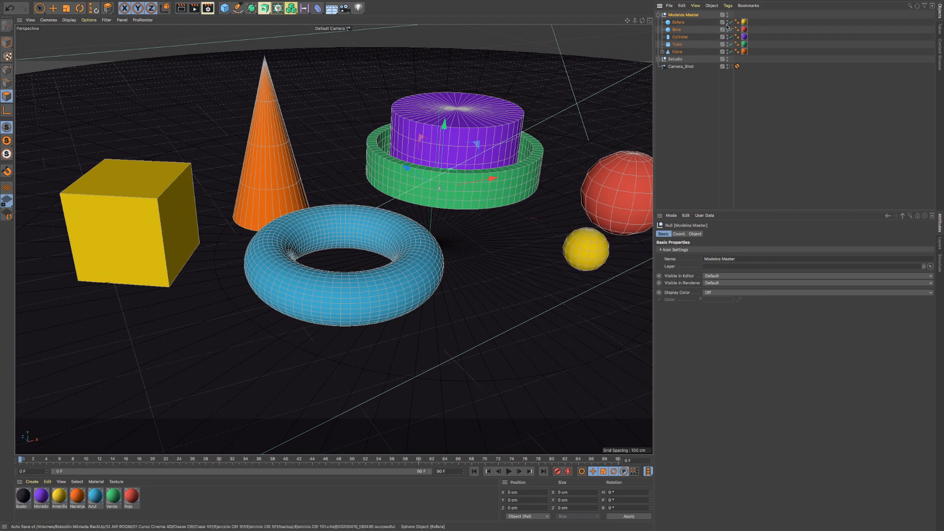
left_click(678, 29)
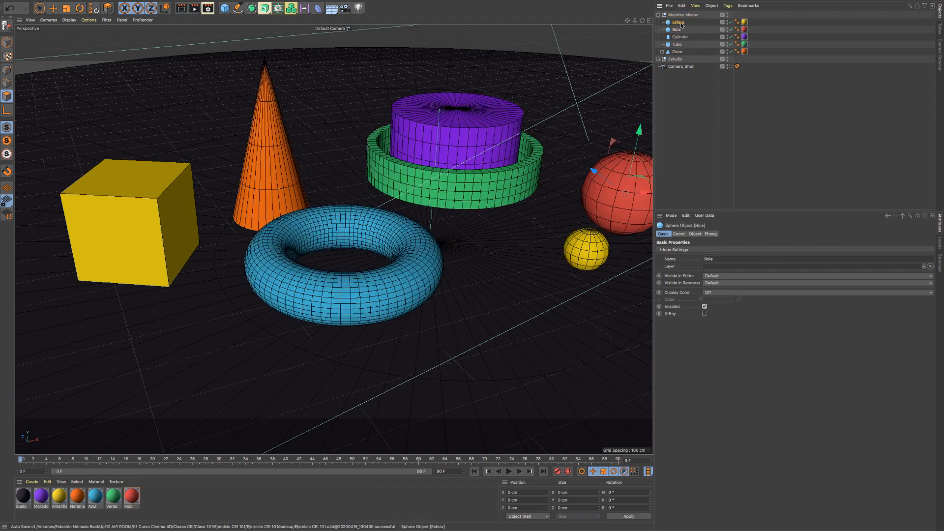
left_click(681, 24)
left_click(678, 30)
left_click(680, 24)
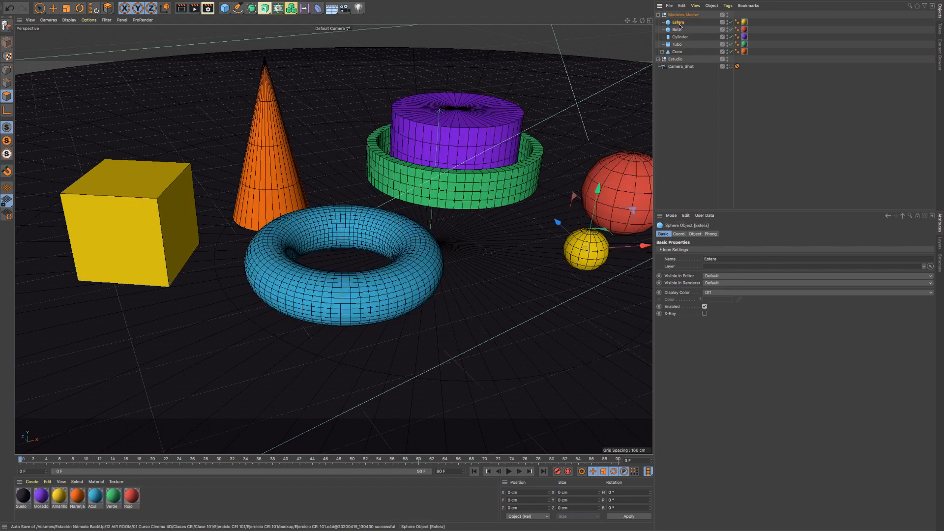
left_click(677, 30)
left_click(678, 24)
left_click(677, 30)
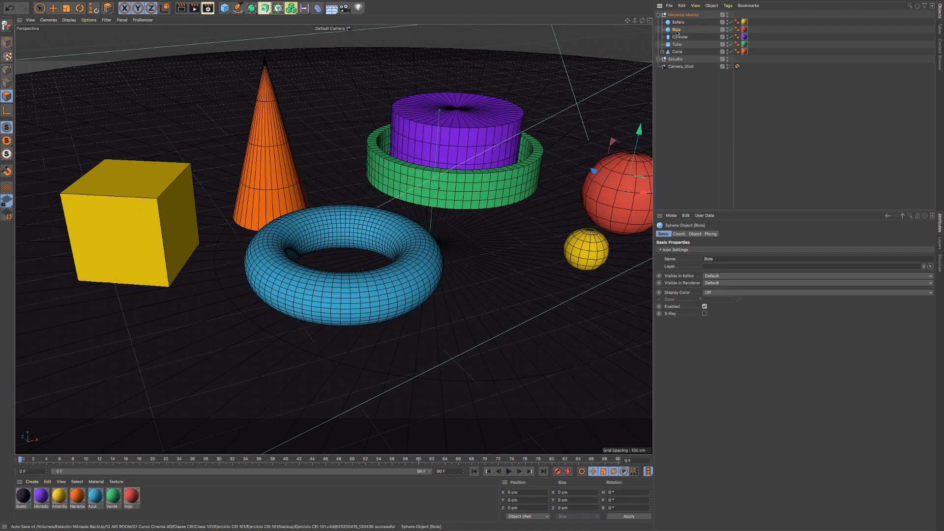
- Disable and re-enable the Esfera and Bola objects in the hierarchy to see the effect in the viewport
left_click(731, 23)
left_click(731, 23)
left_click(731, 23)
left_click(731, 23)
left_click(731, 23)
left_click(731, 23)
left_click(731, 23)
left_click(731, 30)
left_click(731, 31)
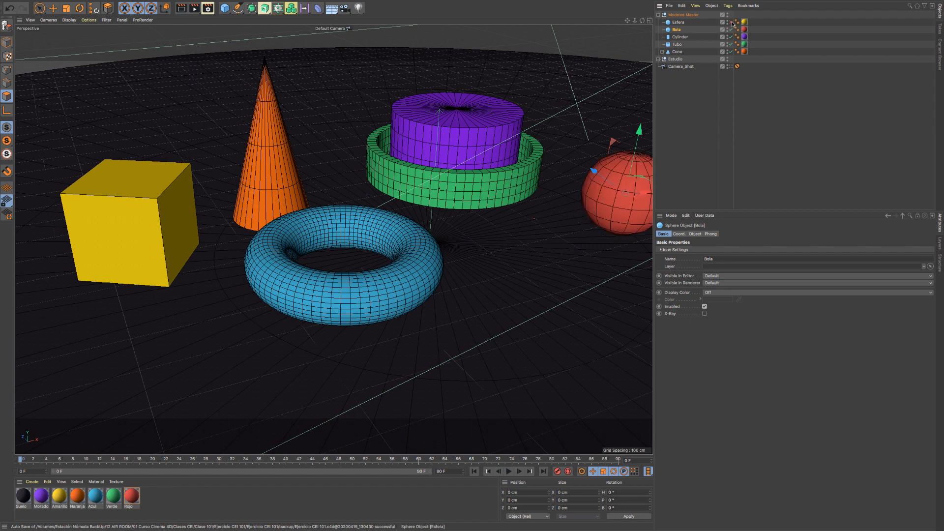
left_click(731, 23)
- Turn Esfera's Enabled property off and on, and repeat the same toggle from the hierarchy
left_click(679, 24)
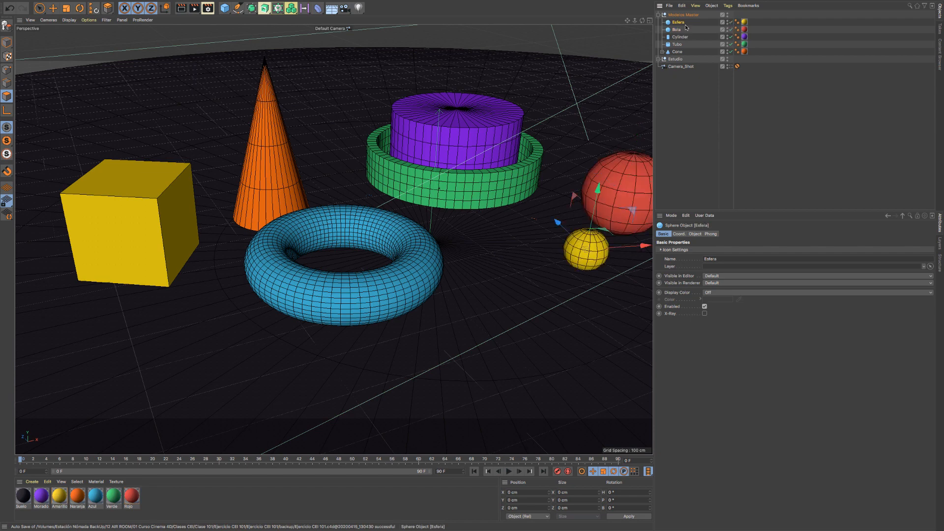
left_click(705, 307)
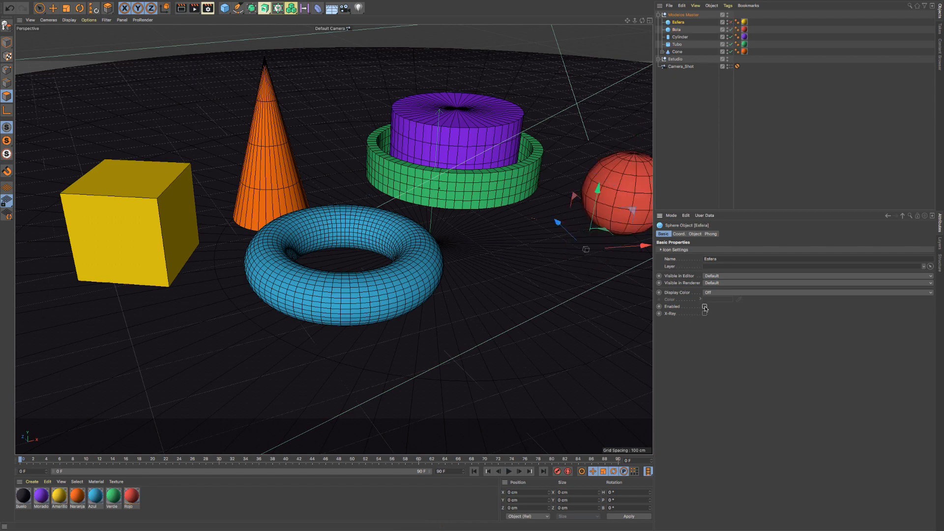
left_click(705, 307)
left_click(731, 23)
left_click(731, 23)
left_click(732, 23)
left_click(732, 23)
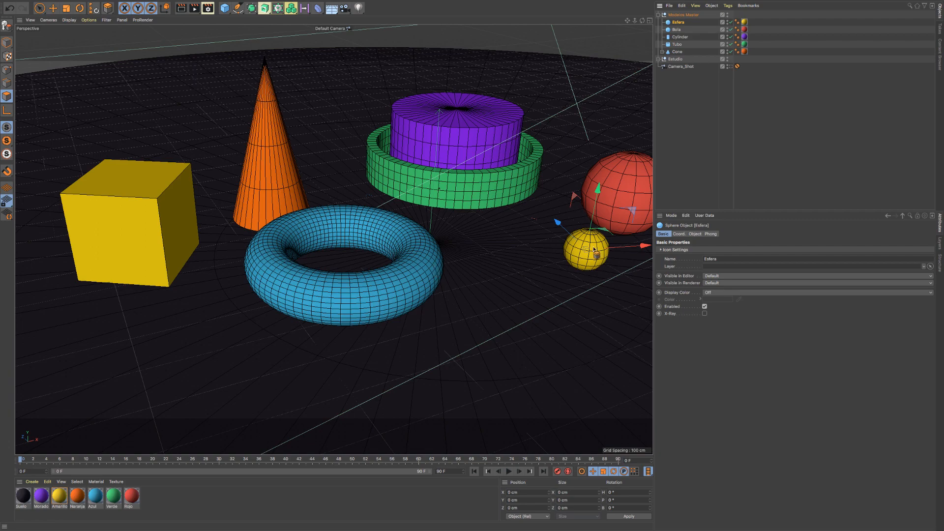
- Set Esfera to Off in the editor and On in the renderer, and restore both to Default
left_click_drag(587, 241, 584, 250, "alt")
right_click_drag(579, 243, 537, 249, "alt")
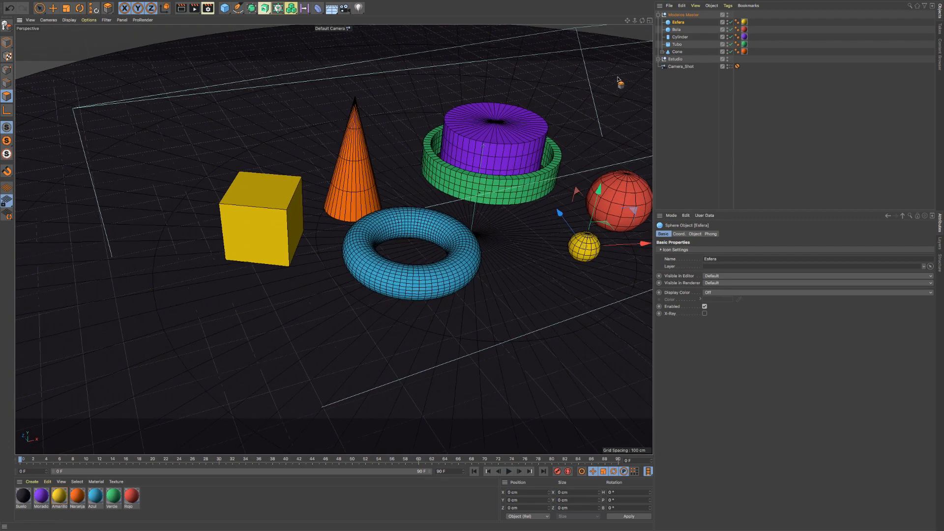
left_click_drag(626, 20, 557, 50)
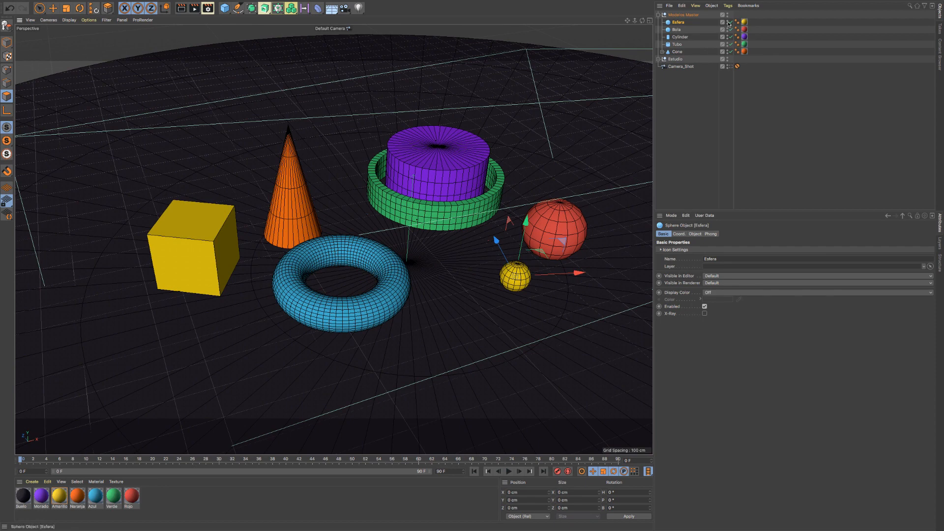
left_click(728, 22)
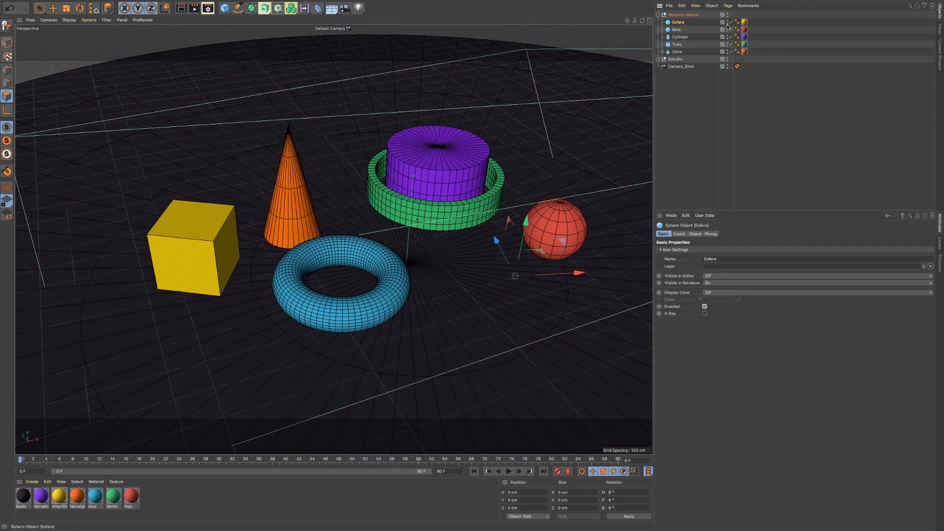
left_click(729, 22)
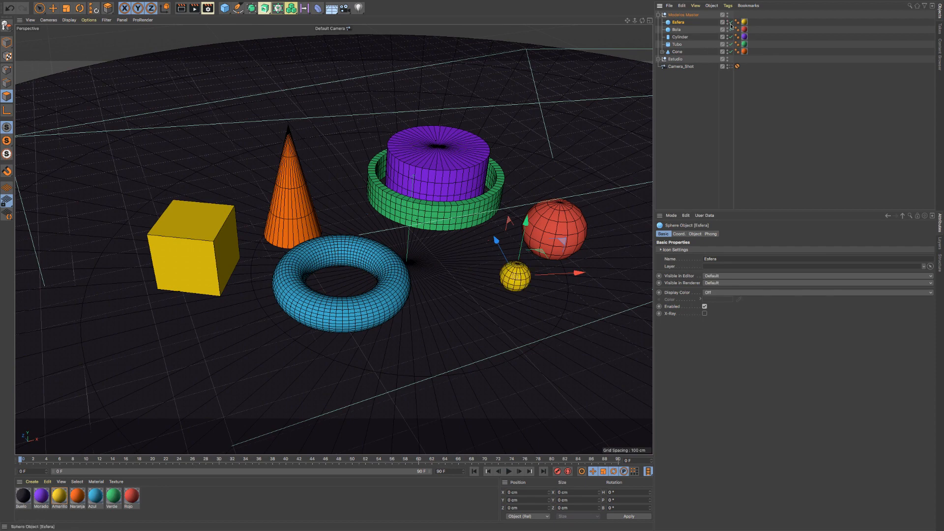
- Compare Esfera's hierarchy enable mark with its Enabled property by switching each off and back on
left_click(731, 22)
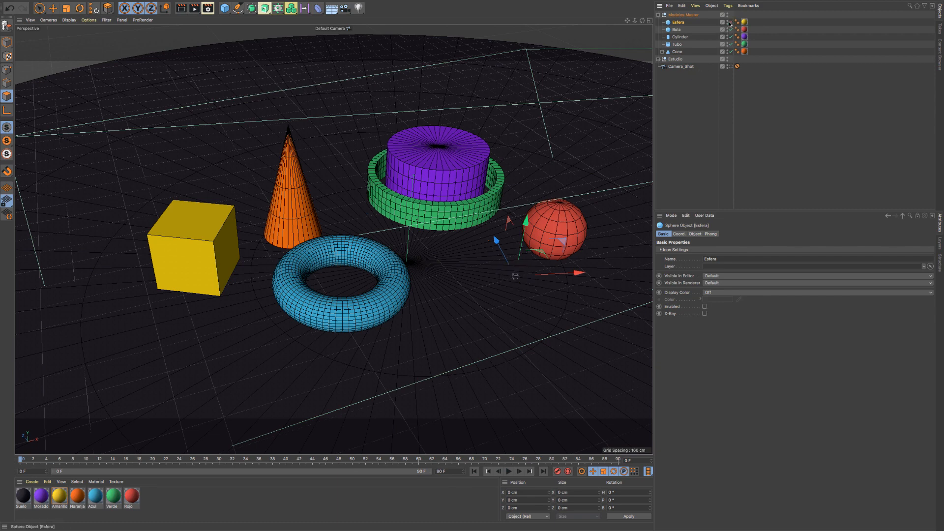
left_click(731, 22)
left_click(704, 306)
left_click(704, 306)
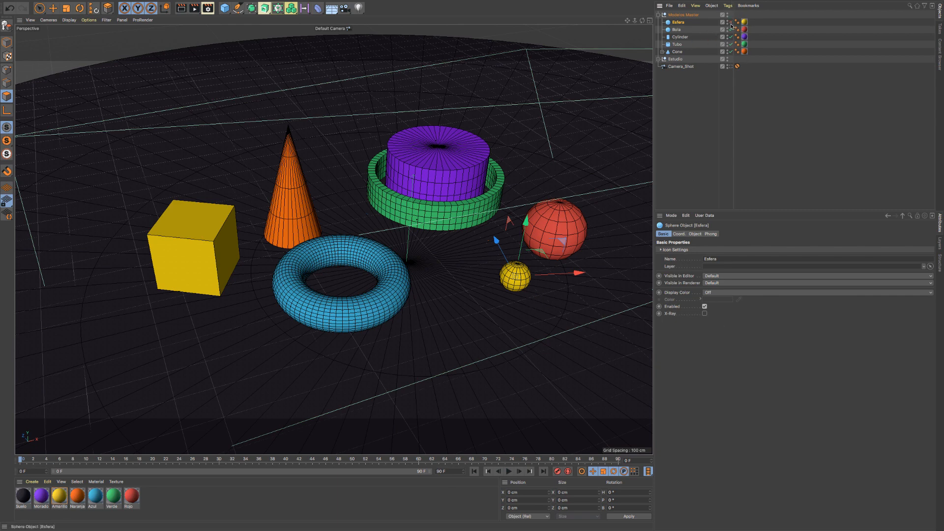
left_click(731, 23)
left_click(731, 24)
left_click(732, 22)
left_click(732, 22)
left_click(732, 22)
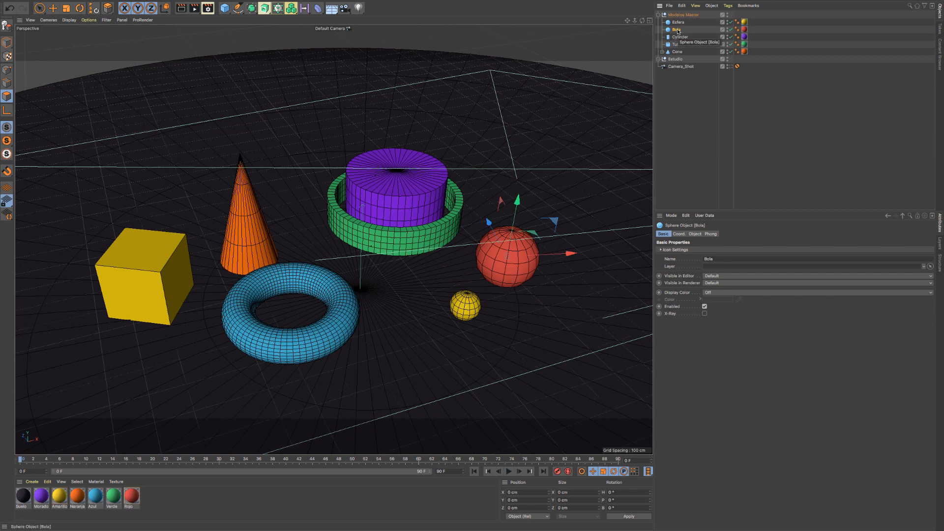
- Make Bola editable to compare it with the parametric Cylinder, and undo the conversion
left_click(7, 27)
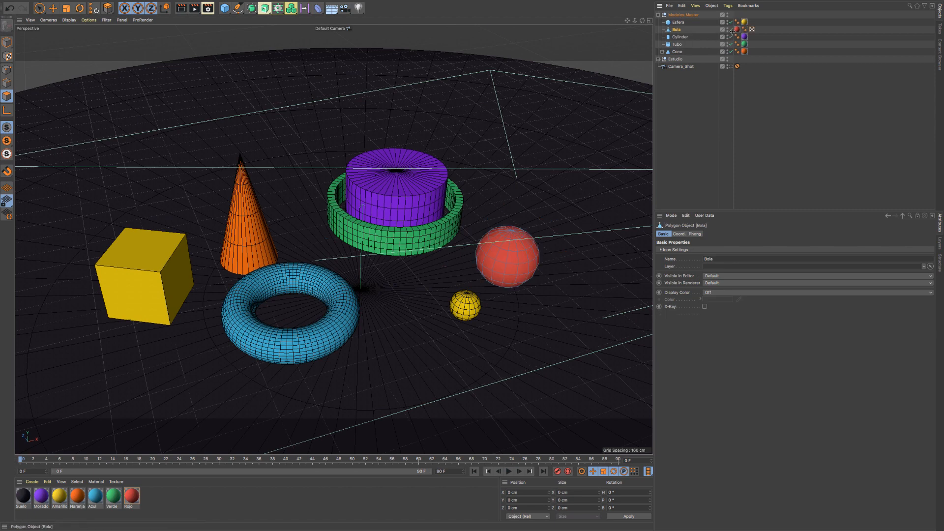
left_click(680, 37)
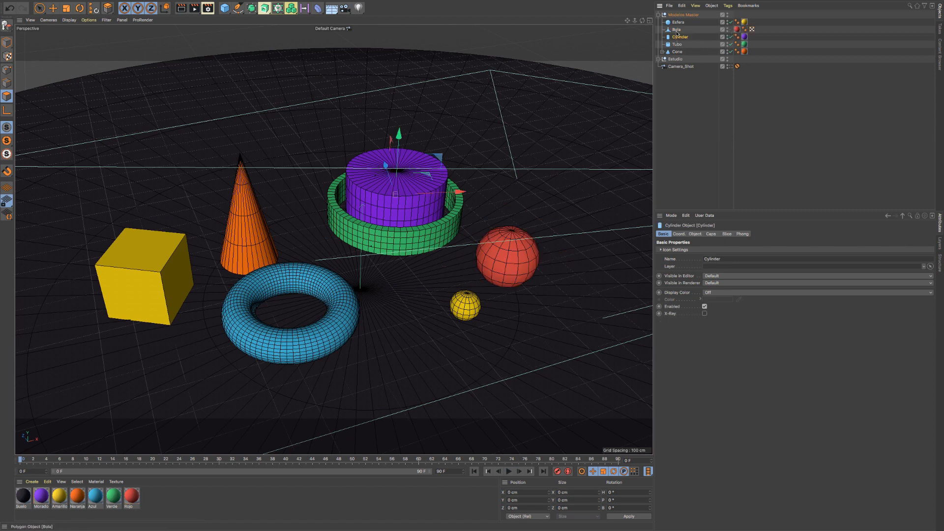
left_click(677, 30)
key("d")
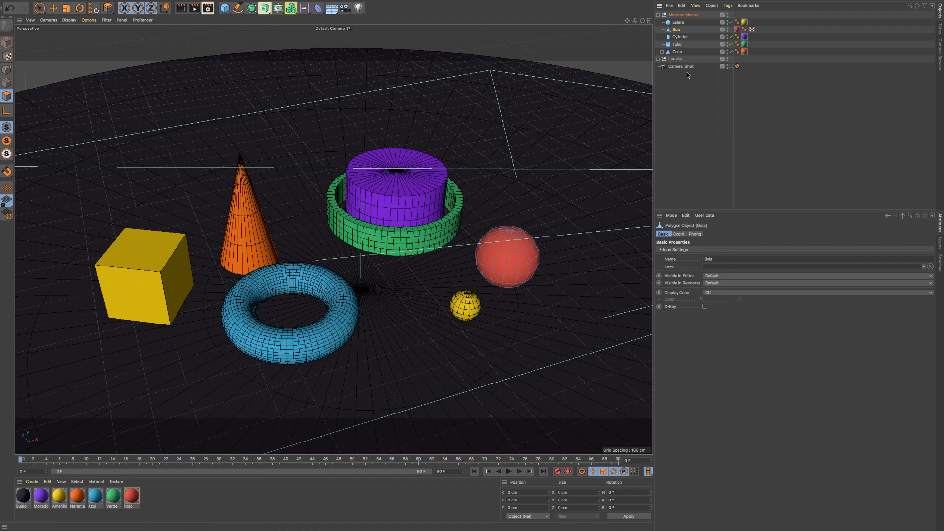
left_click(730, 36)
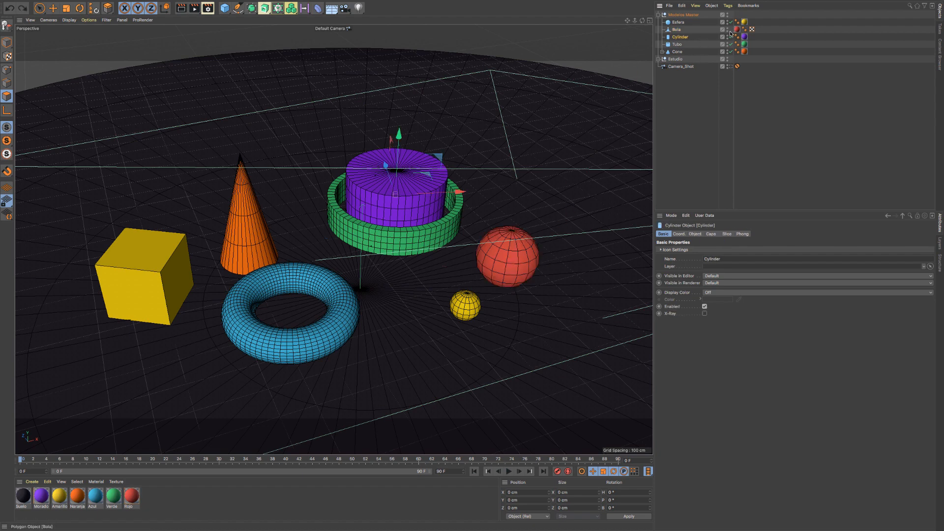
key("ctrl+z")
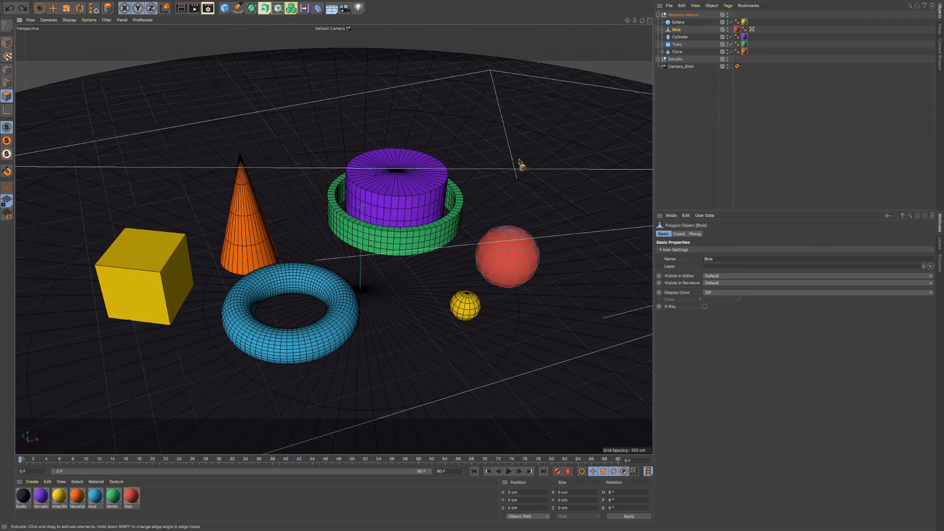
key("ctrl+z")
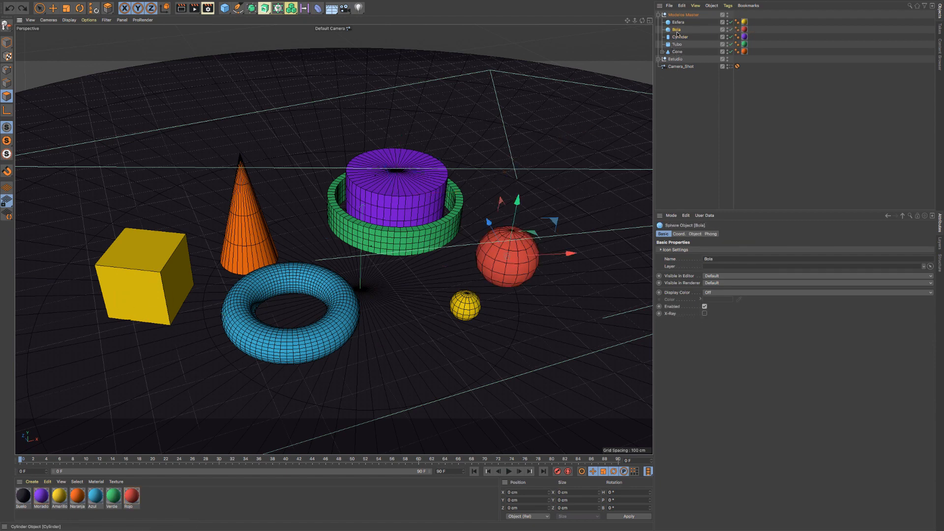
- Move the yellow Cube out of Cone to the top of the hierarchy and hide the Modelos Master group
left_click(662, 52)
left_click(680, 66)
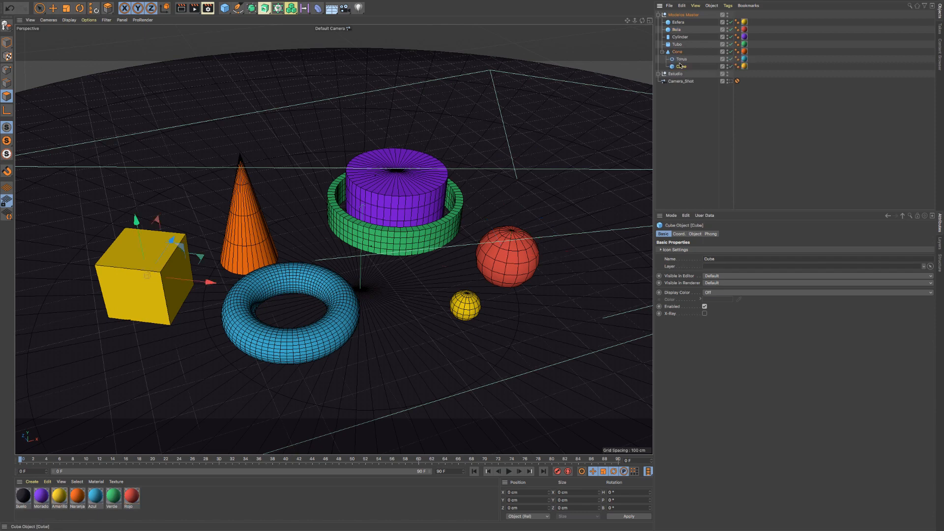
left_click_drag(686, 57, 681, 13)
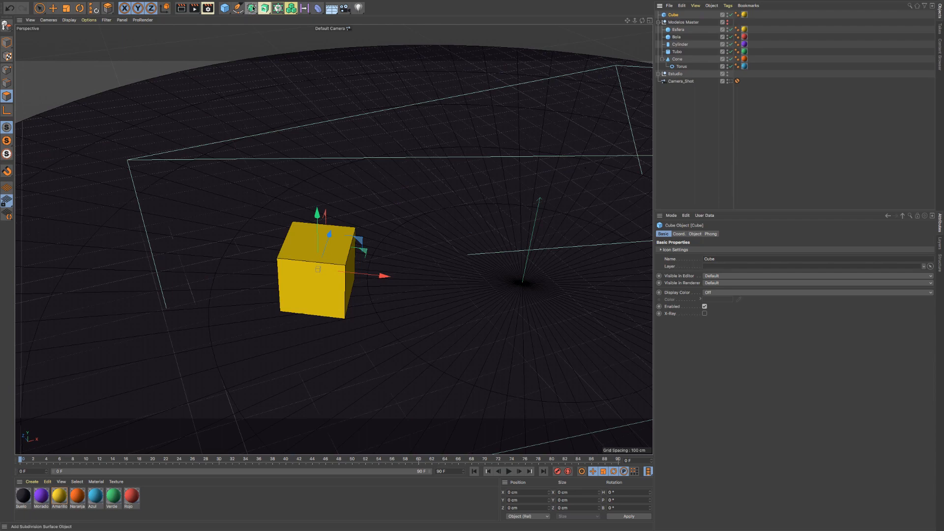
- Add a Subdivision Surface generator and nest the Cube inside it as its child
left_click(251, 8)
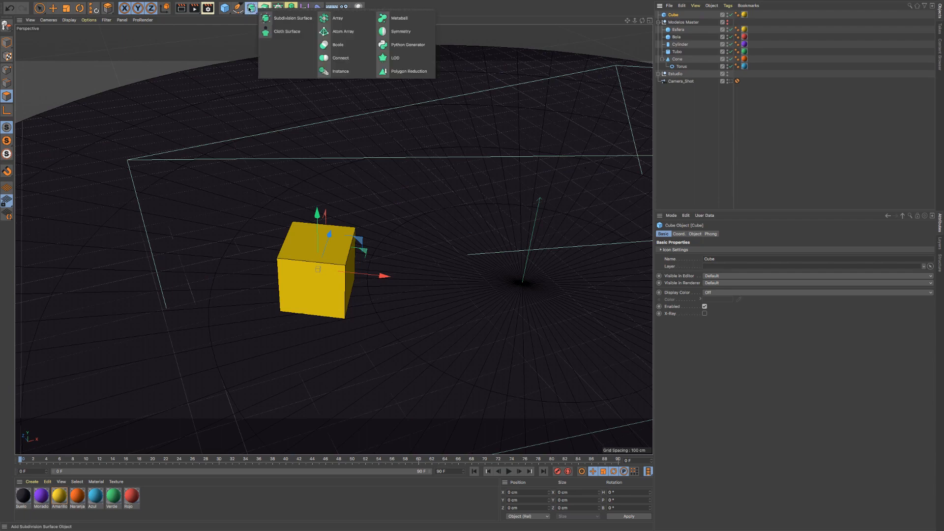
left_click(297, 22)
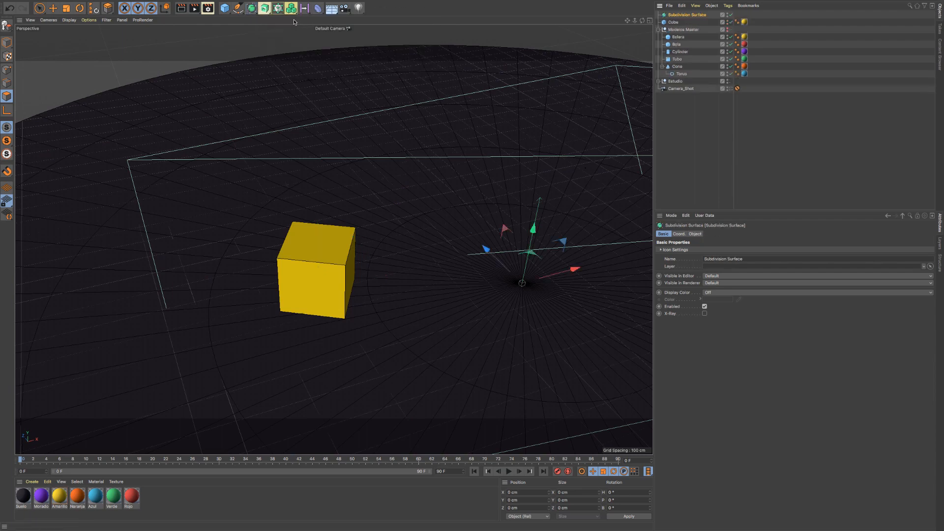
left_click_drag(672, 24, 300, 267)
right_click_drag(299, 266, 361, 266, "alt")
left_click_drag(351, 267, 331, 261, "alt")
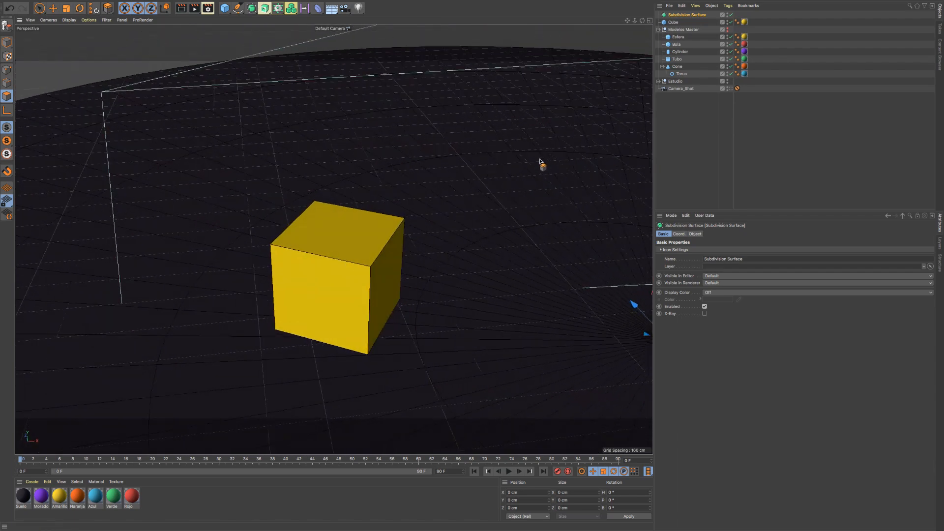
left_click_drag(674, 23, 697, 16)
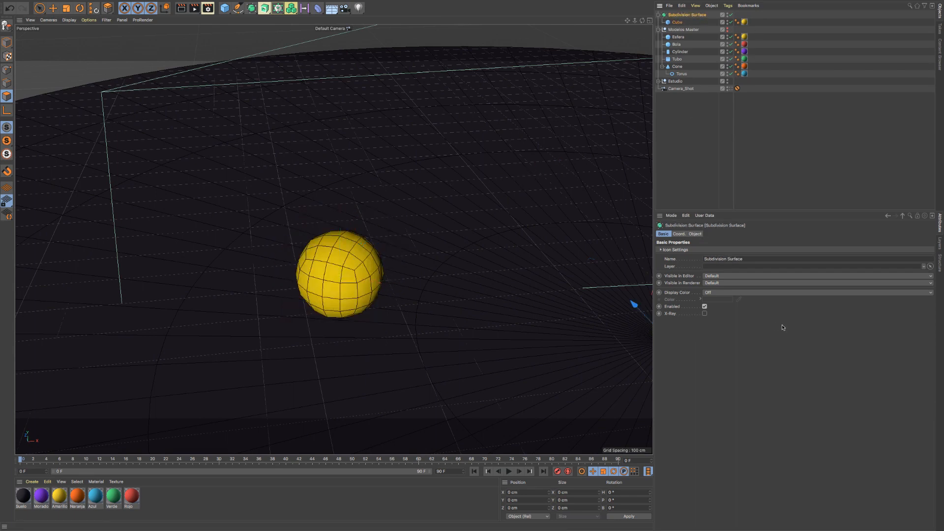
- Set Subdivision Surface's editor and renderer subdivision levels to 4
left_click(682, 234)
left_click(696, 235)
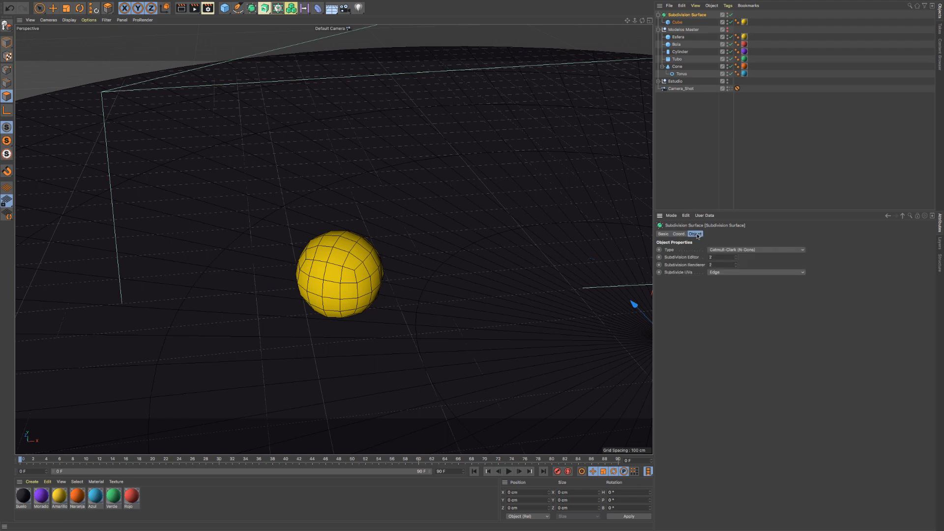
left_click(734, 257)
left_click(735, 256)
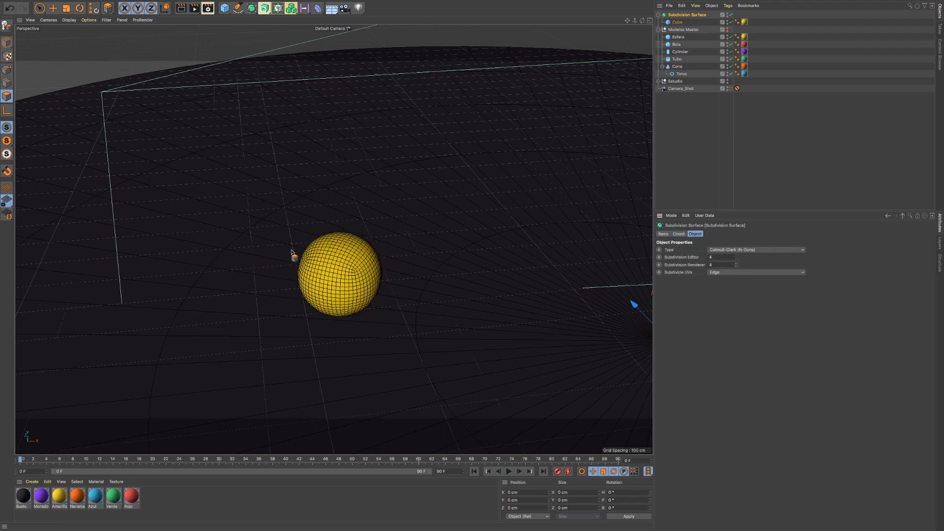
right_click_drag(309, 256, 351, 266, "alt")
mouse_move(351, 267)
left_mouse_down("alt")
mouse_move(306, 238)
mouse_move(337, 274)
left_mouse_up("alt")
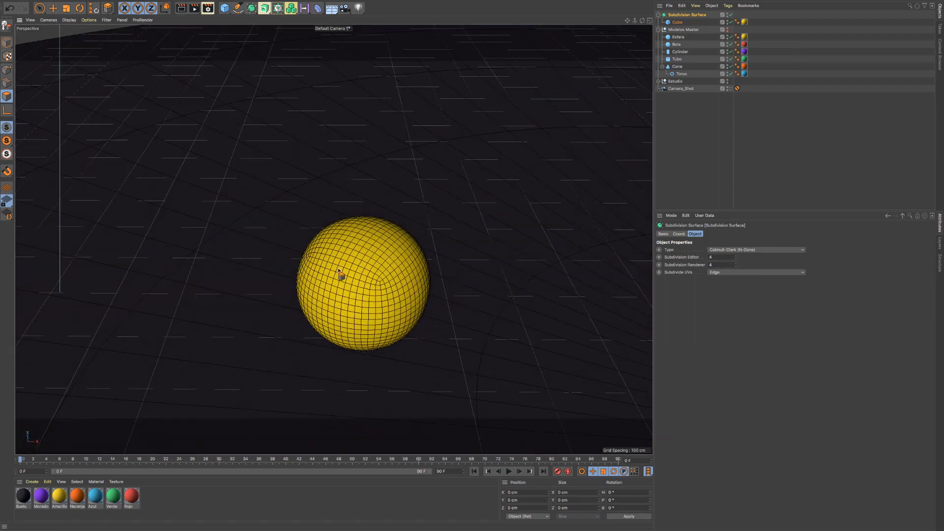
- Compare the parametric Cube's object properties with those of its Subdivision Surface parent
left_click(677, 23)
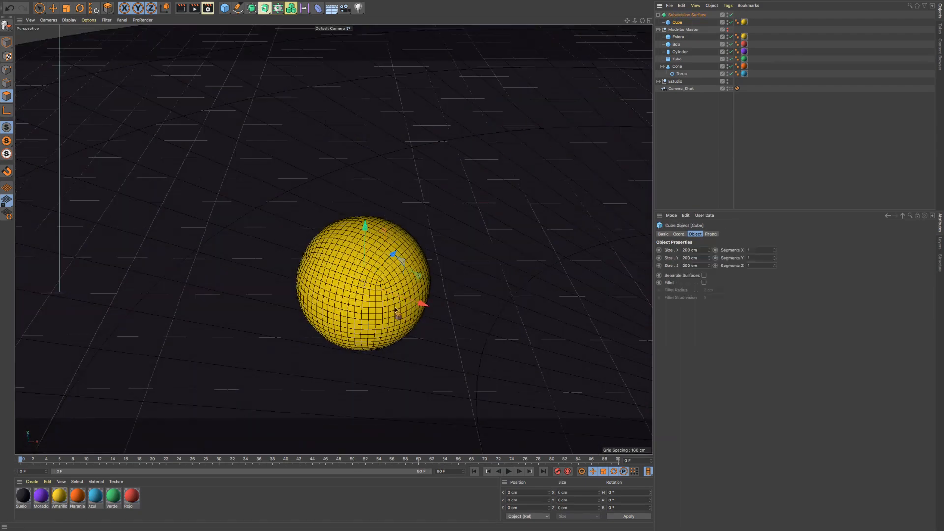
left_click(680, 16)
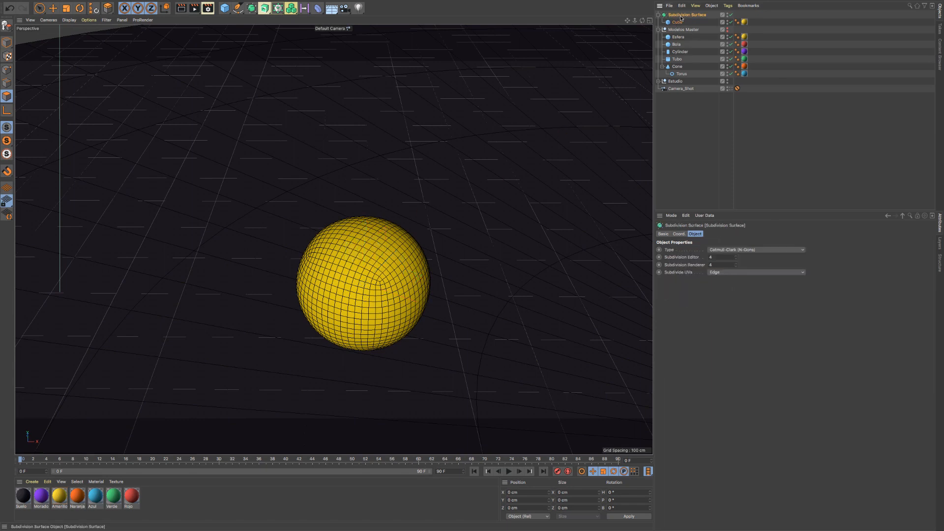
left_click(678, 23)
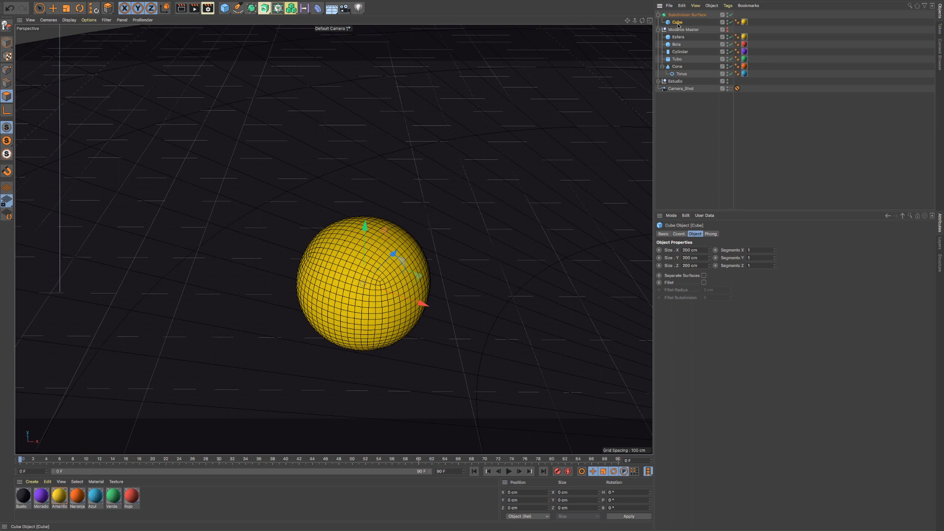
left_click(681, 15)
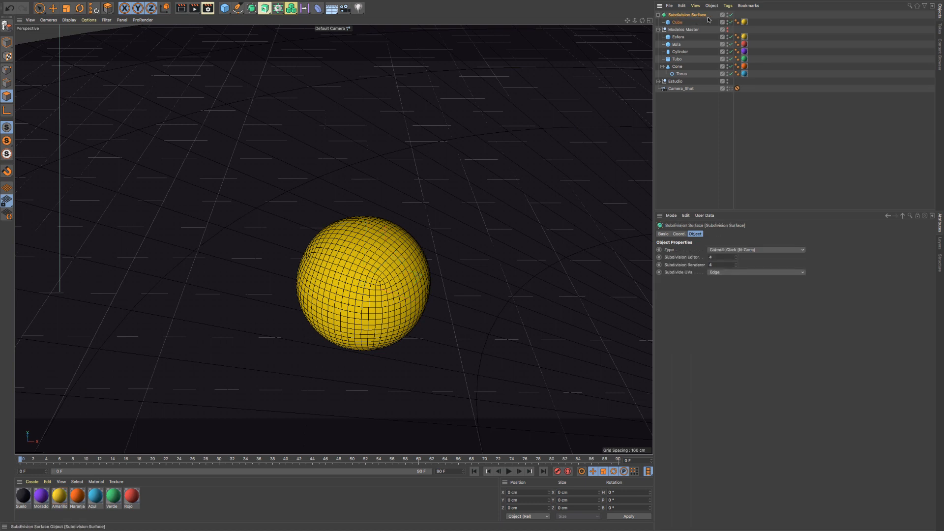
- Make the Cube editable, try extruding one of its side faces, and undo the extrusion
left_click(677, 22)
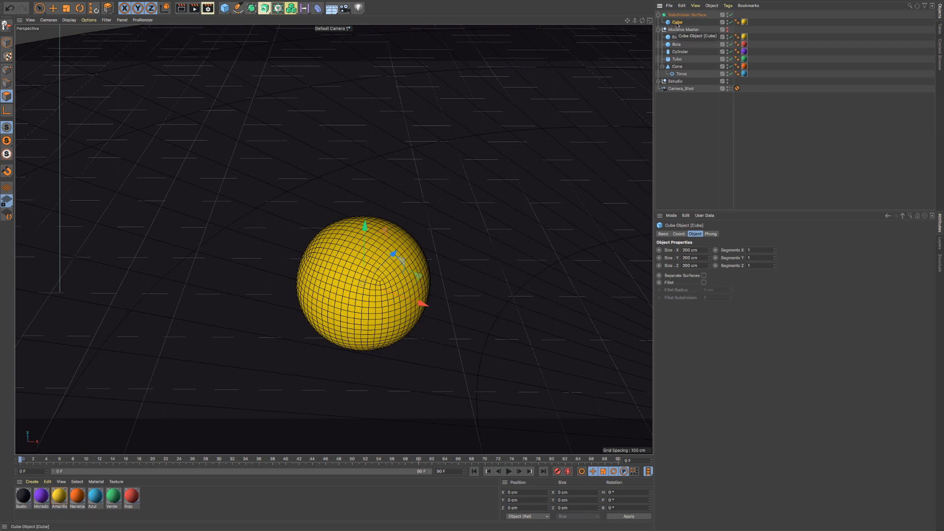
key("c")
key("d")
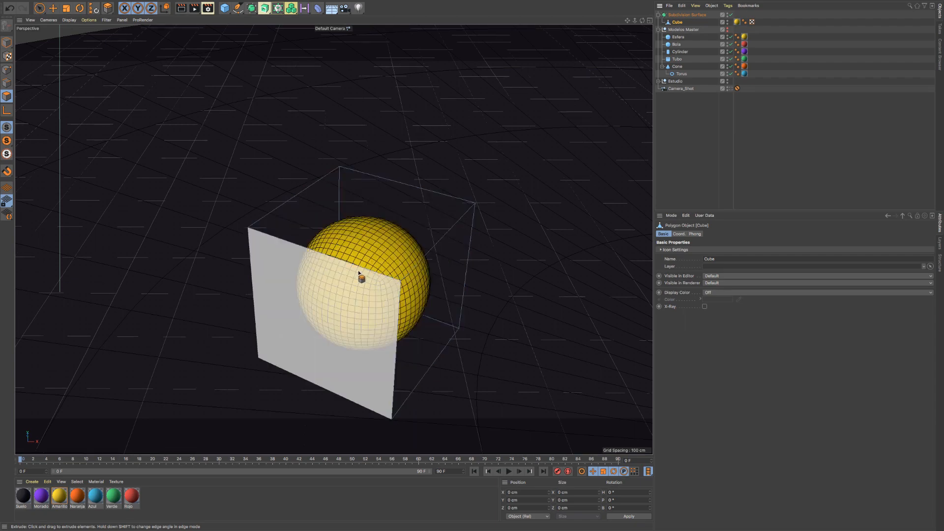
left_click_drag(423, 292, 535, 332)
key("super+z")
key("super+z")
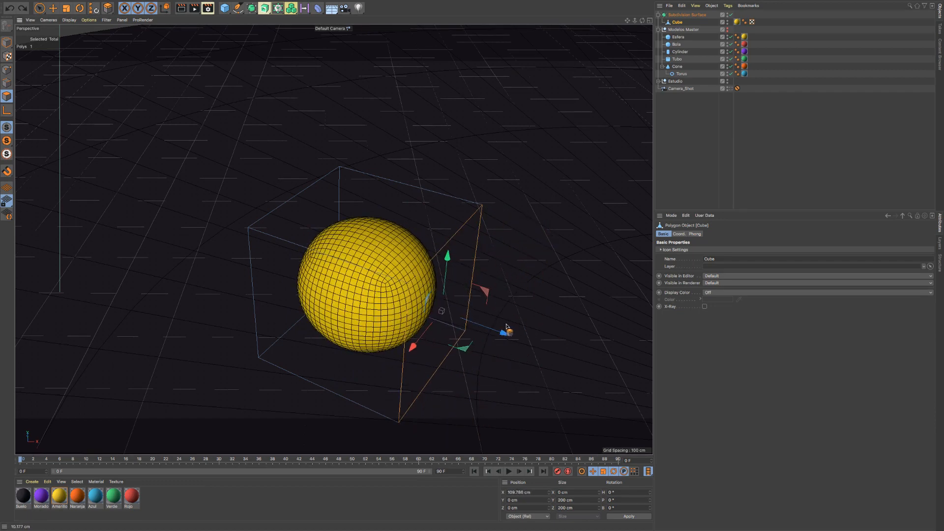
- Select two upper corner points at the back of the Cube, move them downward, and undo the move
left_click(6, 69)
key("space")
left_click_drag(338, 165, 491, 208)
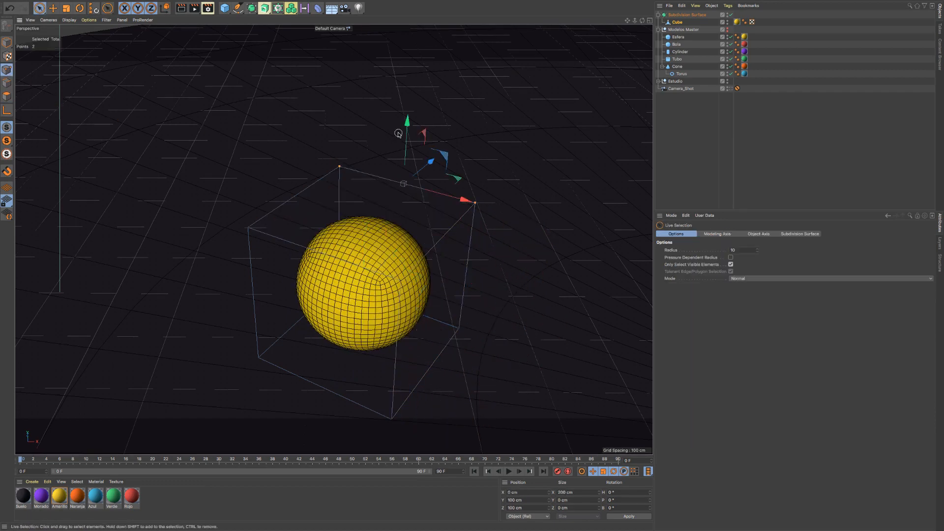
left_click_drag(407, 147, 416, 207)
key("super+z")
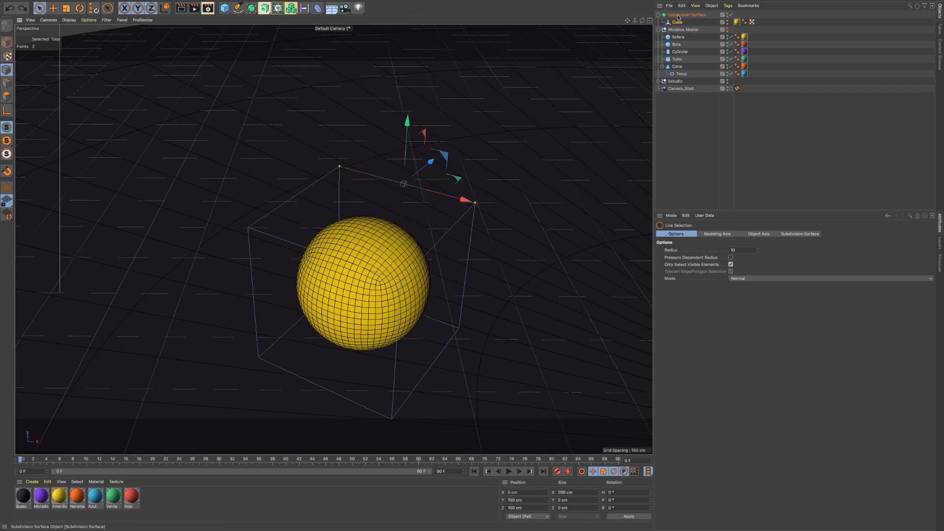
- Compare the smoothed surface with the Cube's control cage by alternately selecting Subdivision Surface and Cube
left_click(683, 15)
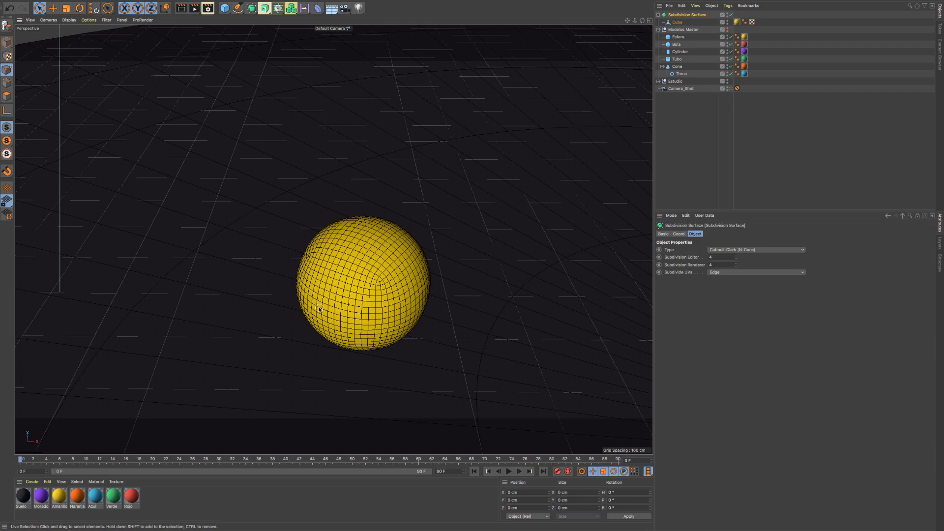
middle_click_drag(319, 309, 312, 252, "alt")
right_click_drag(319, 246, 375, 245, "alt")
left_click_drag(376, 245, 393, 238, "alt")
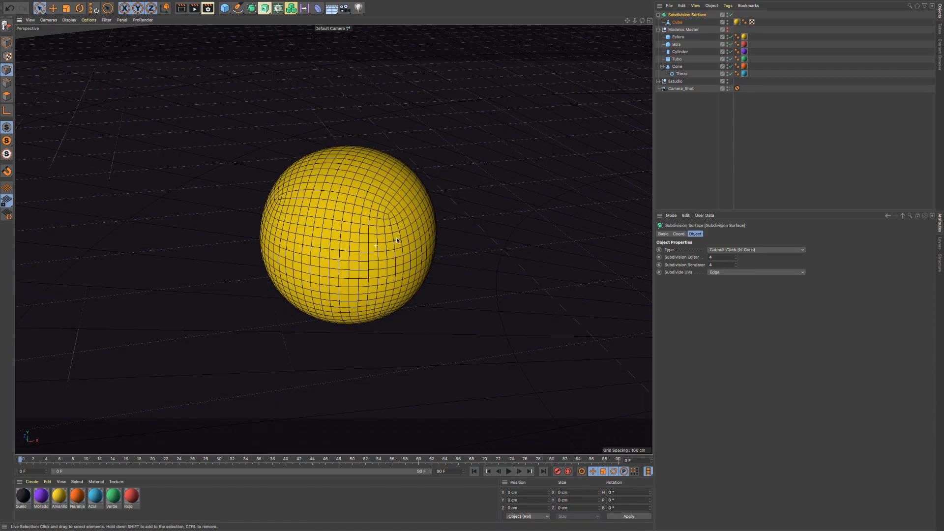
left_click(677, 23)
left_click(695, 15)
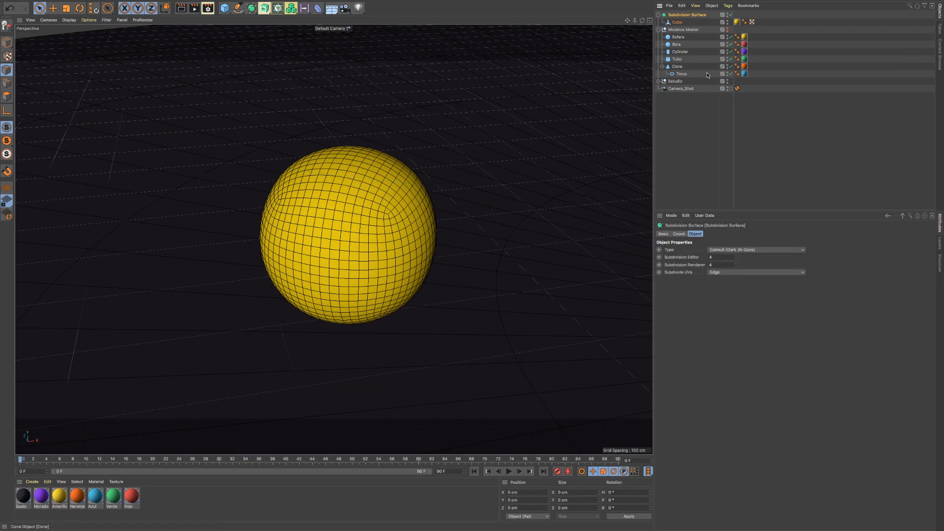
left_click(675, 23)
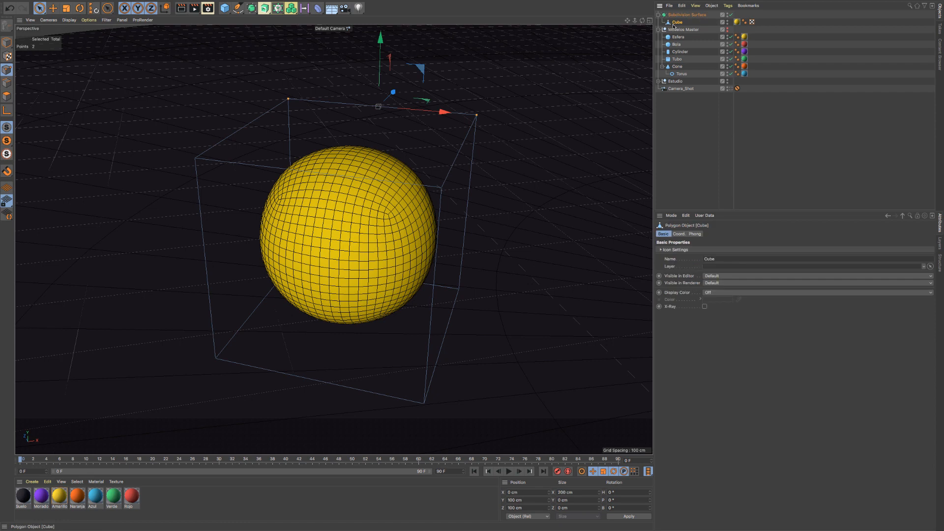
- Disable Subdivision Surface, re-enable it and disable it again to examine the Cube's unsmoothed polygon shape
left_click(731, 15)
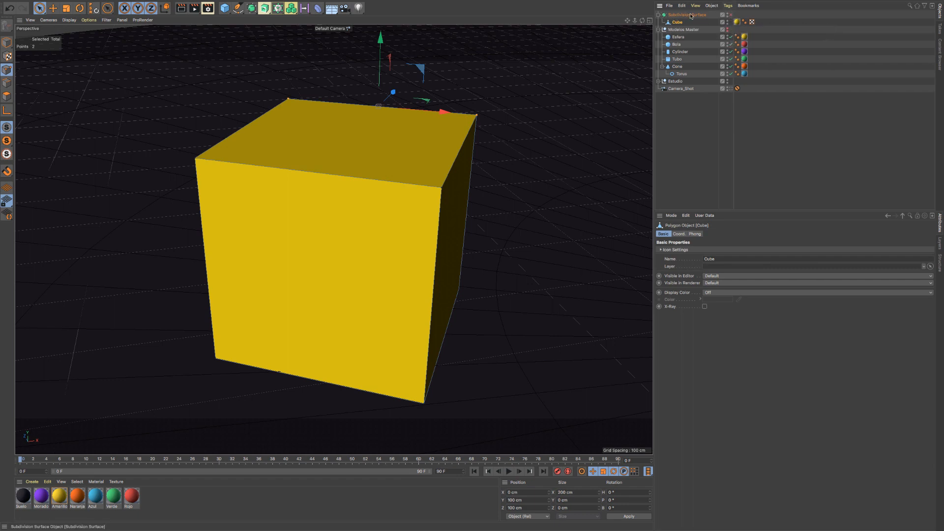
left_click(725, 16)
left_click(731, 16)
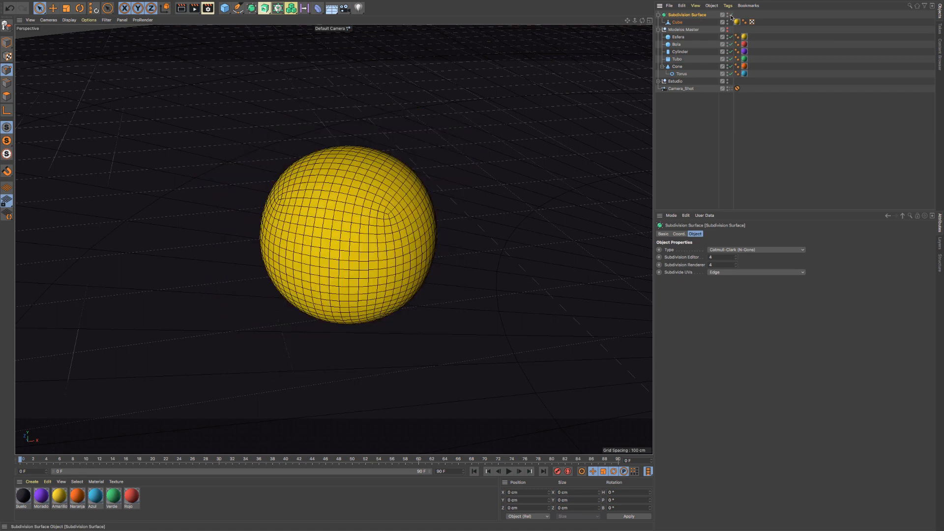
left_click(731, 16)
left_click(677, 22)
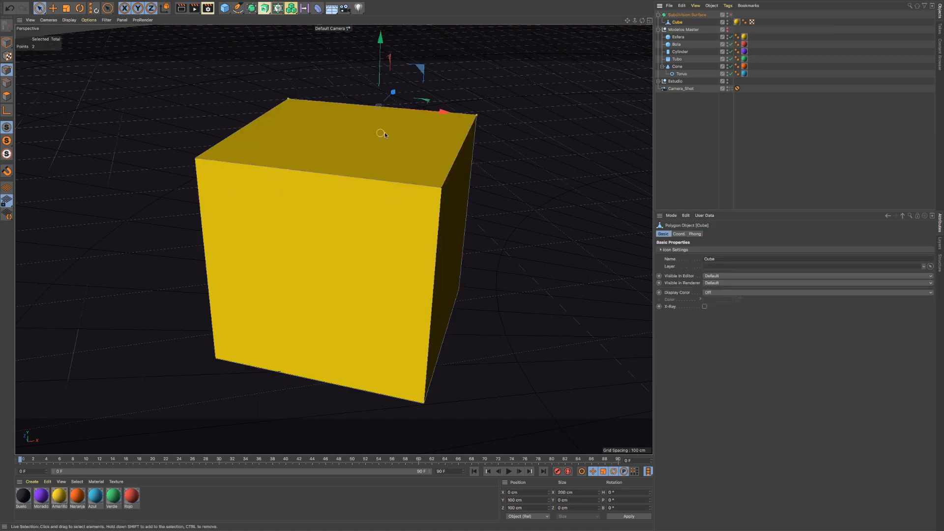
right_click_drag(420, 152, 405, 161, "alt")
mouse_move(406, 161)
left_mouse_down("alt")
mouse_move(367, 135)
mouse_move(394, 170)
left_mouse_up("alt")
right_click_drag(441, 164, 416, 169, "alt")
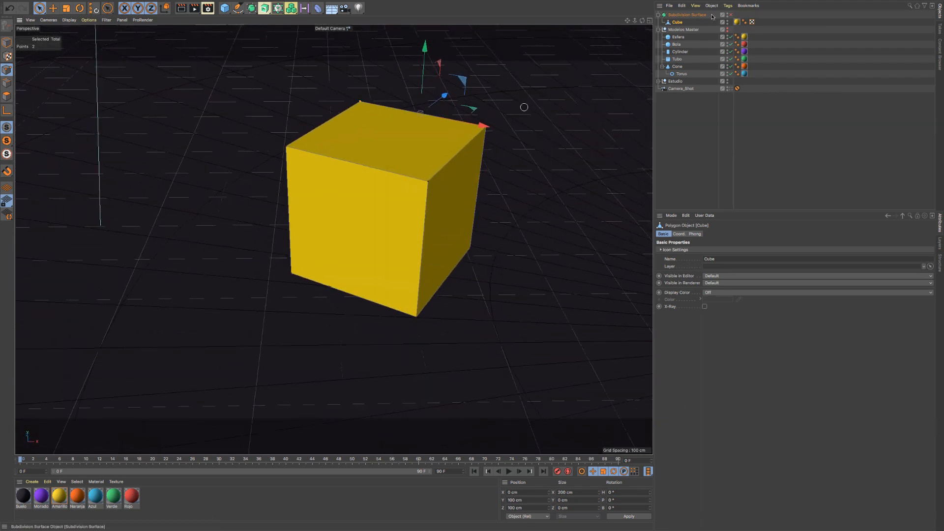
- Select Subdivision Surface and Cube in turn, and switch the generator on and off to compare both shapes
left_click(691, 15)
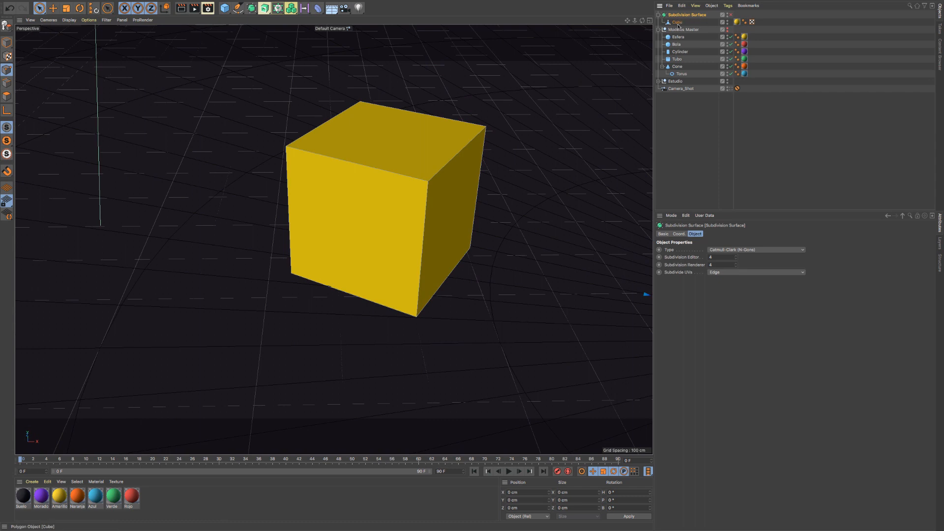
left_click(679, 23)
left_click(691, 16)
left_click(731, 15)
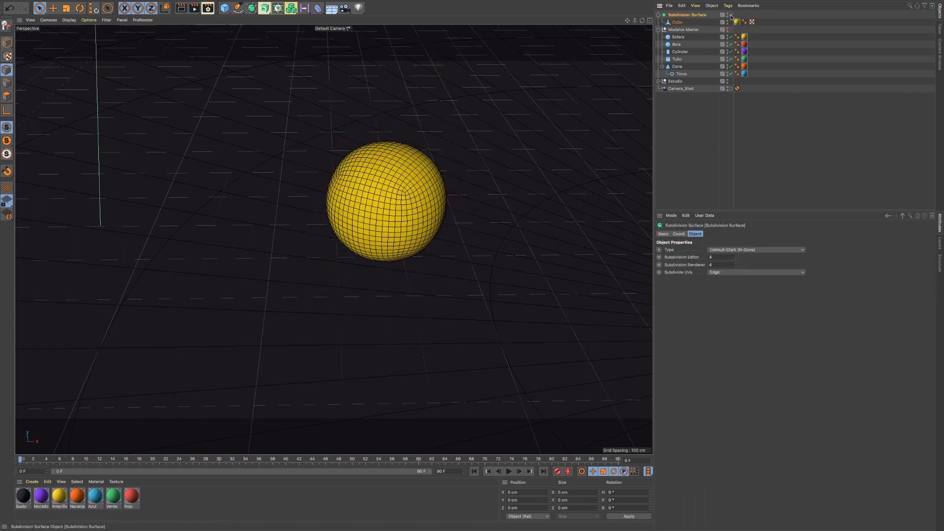
left_click(731, 16)
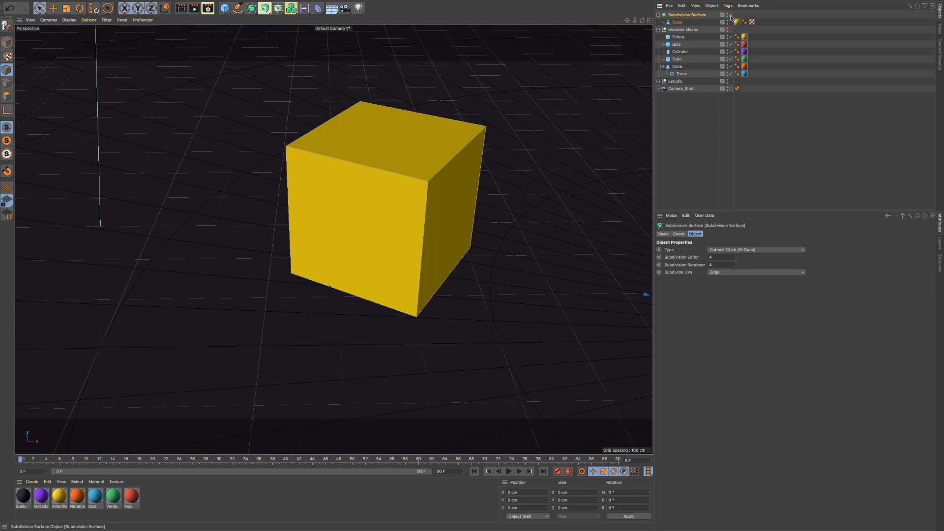
- Enable Subdivision Surface, hide it in the editor, and compare the parent and child selections
left_click(730, 15)
left_click(727, 14)
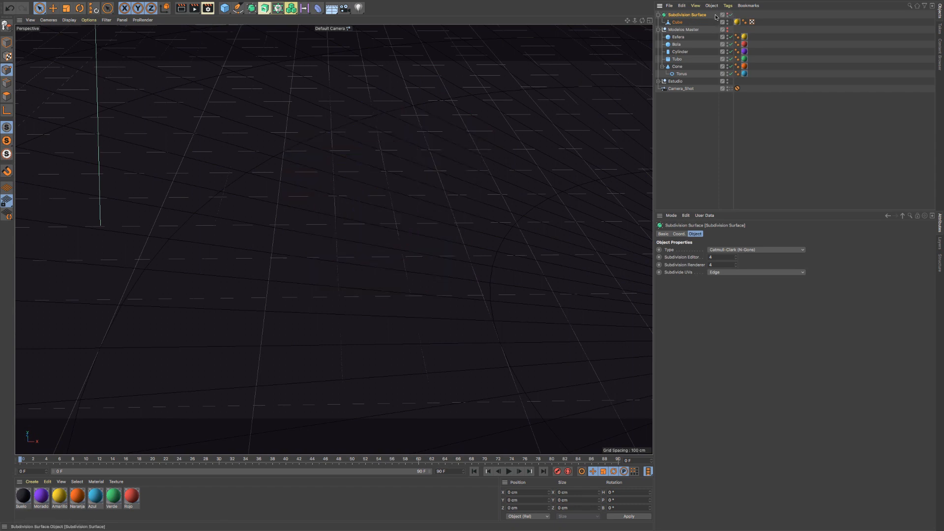
left_click(677, 22)
left_click(680, 16)
left_click(677, 22)
left_click(680, 16)
- Cycle the Cube's editor visibility independently of its parent, restore Subdivision Surface's visibility, and disable the generator
left_click(728, 22)
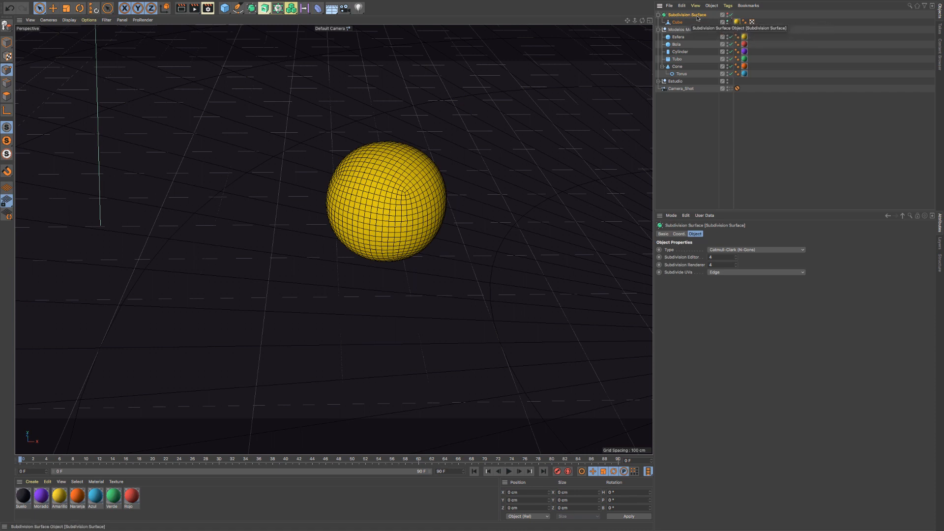
left_click(727, 22, "alt")
left_click(728, 23, "alt")
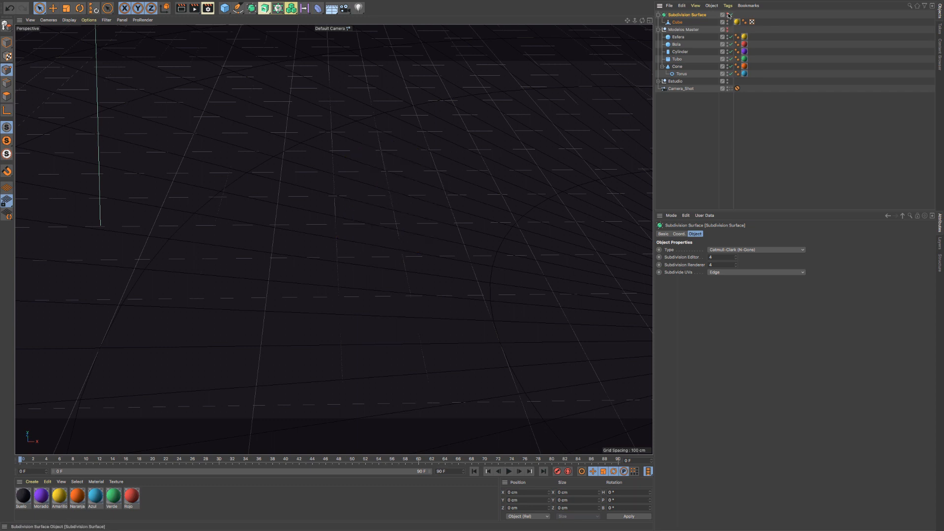
left_click(728, 15, "alt")
left_click(731, 15)
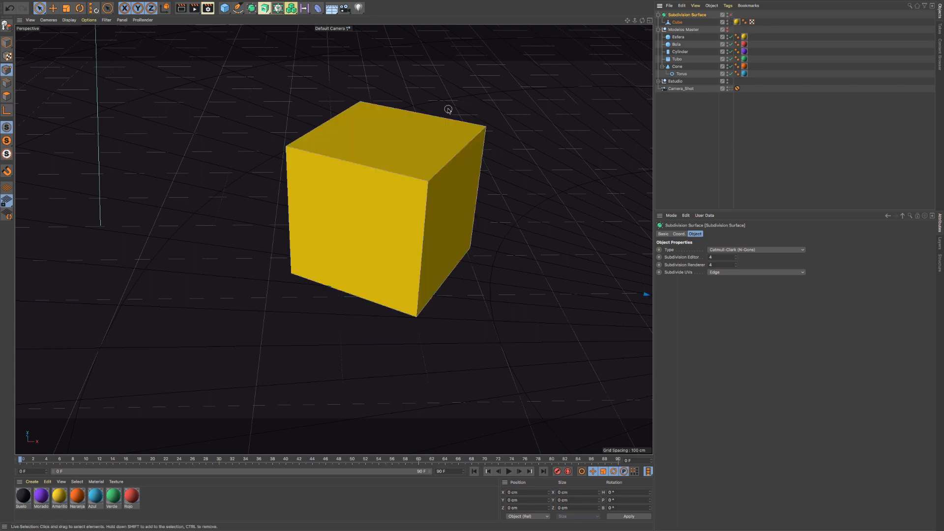
- With the Cube selected, toggle Subdivision Surface off and on, leaving the generator enabled
left_click(677, 22)
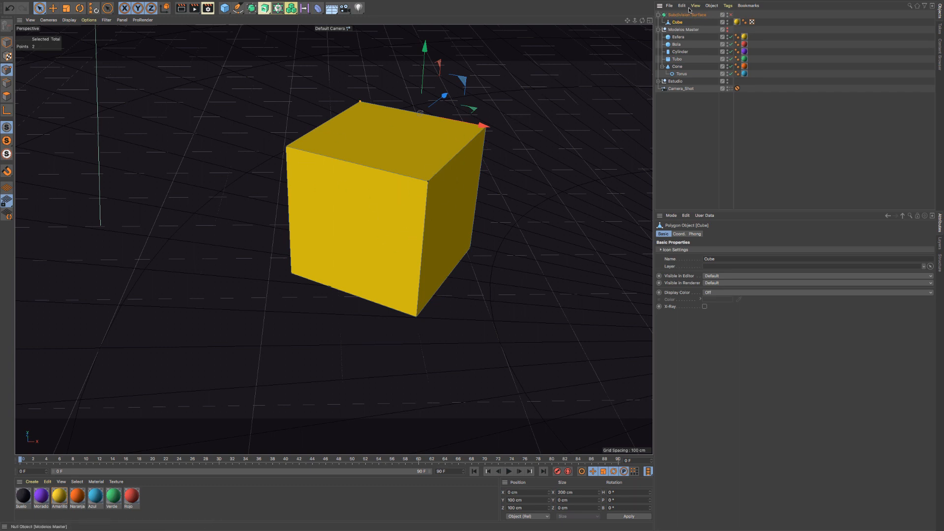
left_click(731, 15)
left_click(731, 15)
mouse_move(676, 24)
left_mouse_down()
mouse_move(678, 13)
mouse_move(677, 23)
mouse_move(719, 20)
mouse_move(681, 13)
mouse_move(684, 22)
left_mouse_up()
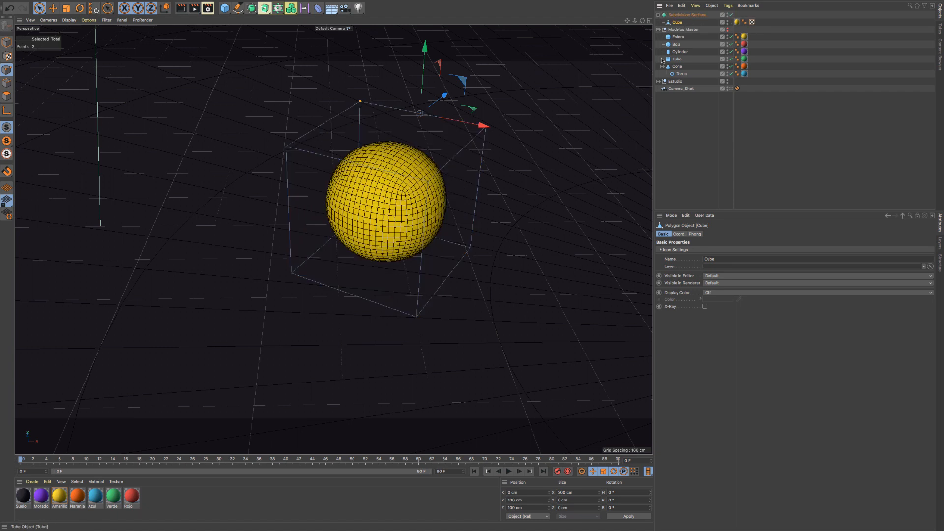
left_click(731, 15)
left_click(731, 15)
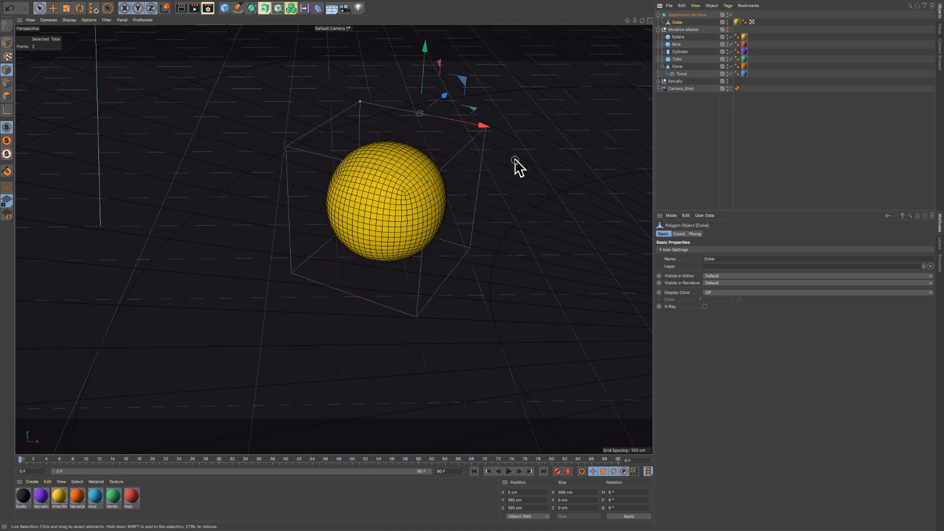
left_click(317, 9)
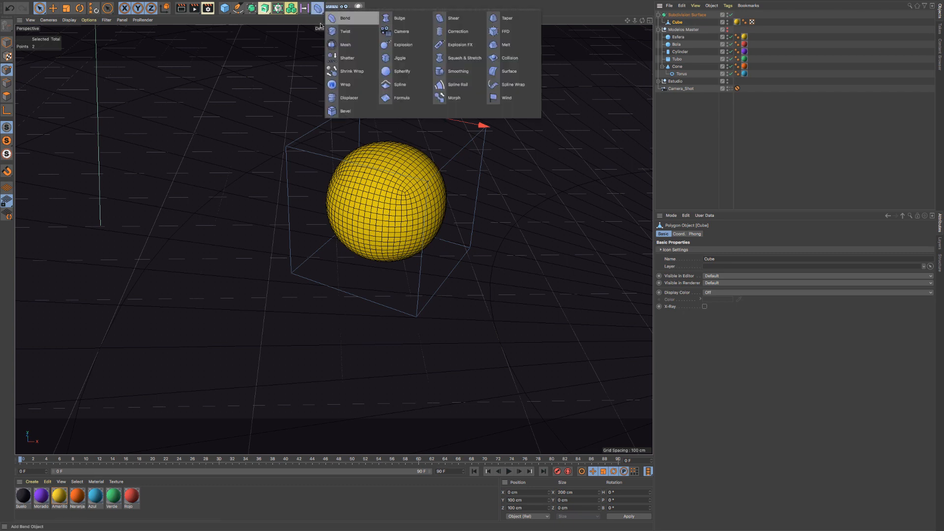
left_click(278, 7)
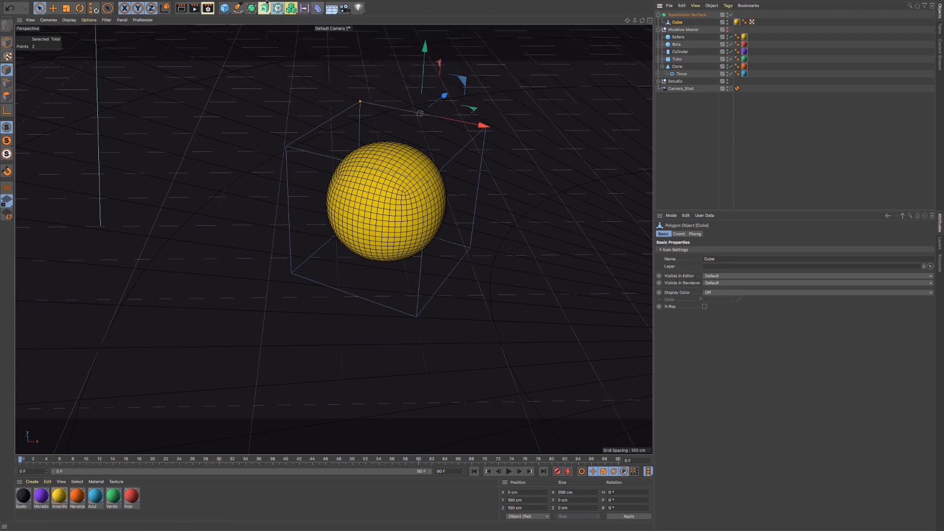
left_click(251, 8)
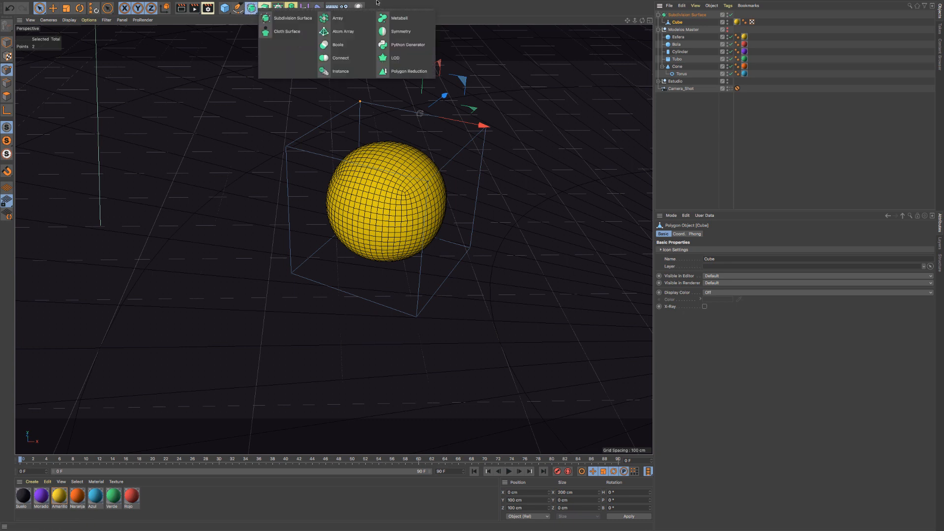
left_click(317, 9)
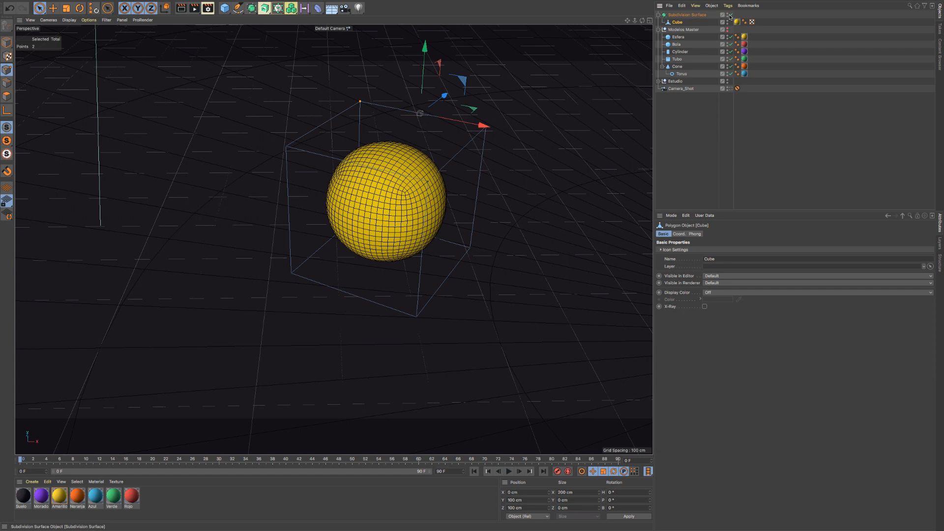
- Switch Subdivision Surface off and on twice in the object hierarchy, leaving the generator enabled
left_click(730, 16)
left_click(730, 15)
left_click(730, 16)
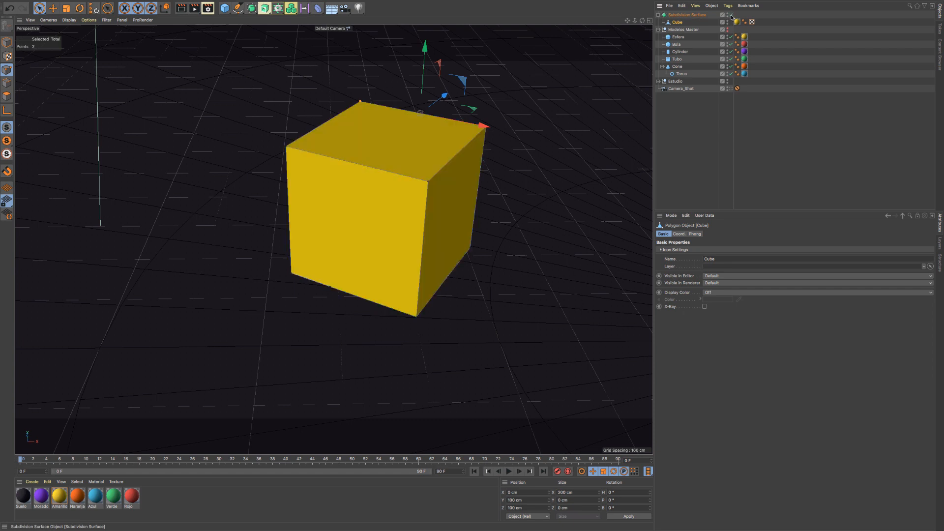
left_click(730, 16)
- Select Subdivision Surface and toggle its Enabled state from both its basic properties and the hierarchy, leaving it enabled
left_click(687, 15)
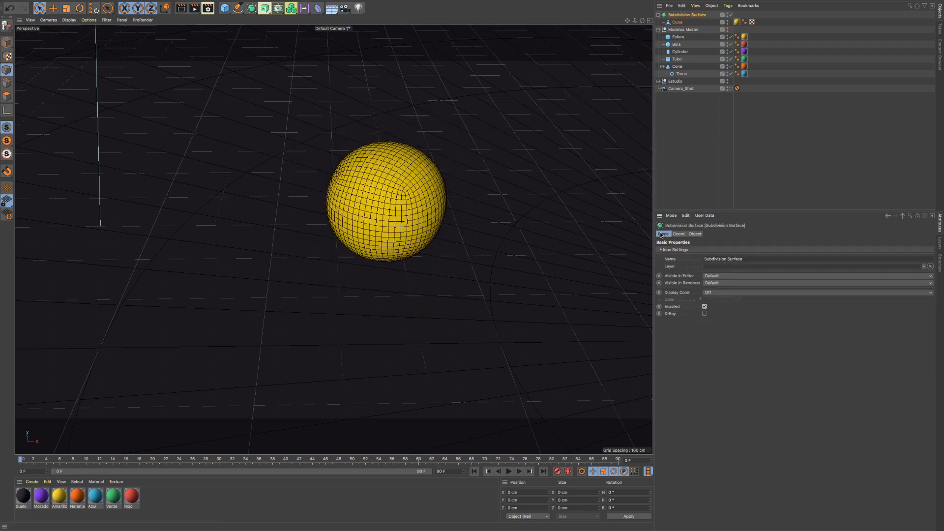
left_click(705, 306)
left_click(705, 307)
left_click(704, 306)
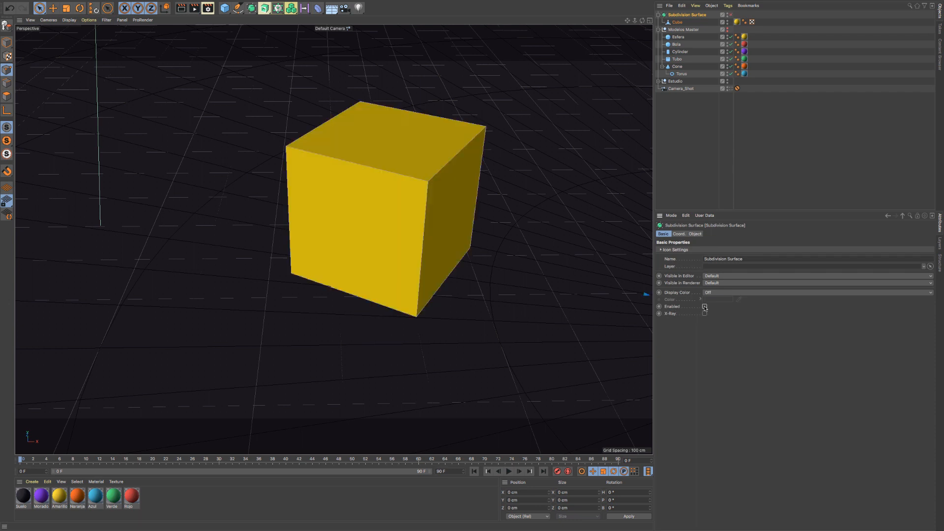
left_click(731, 16)
left_click(730, 15)
left_click(731, 16)
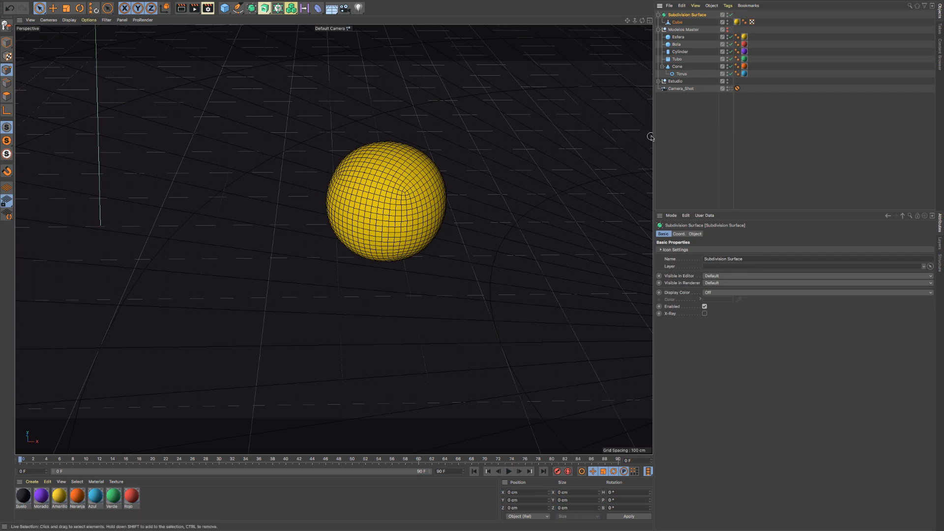
- Widen the object hierarchy, take the Cube out of Subdivision Surface and delete the generator
left_click_drag(650, 137, 556, 136)
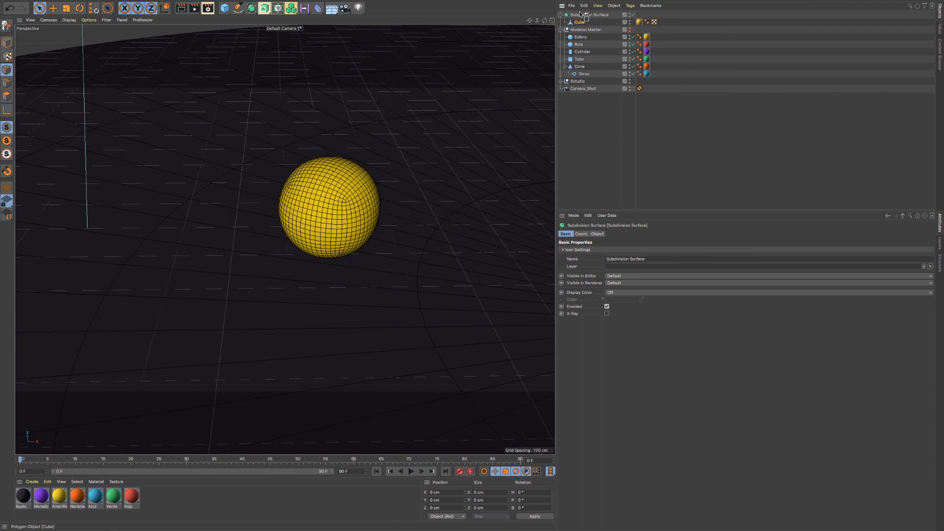
left_click_drag(581, 15, 581, 13)
key("Delete")
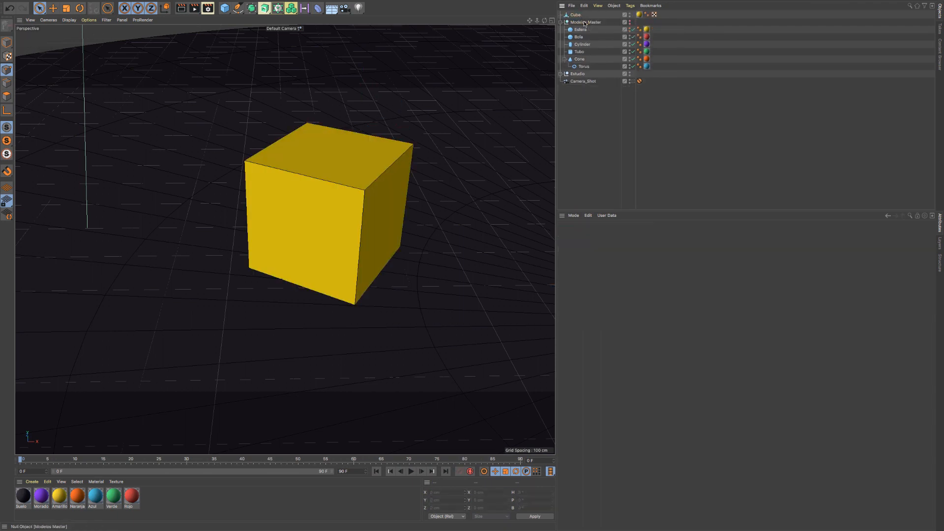
- Nest the Cube under the Modelos Master null and make the group visible in the editor
left_click_drag(575, 16, 585, 26)
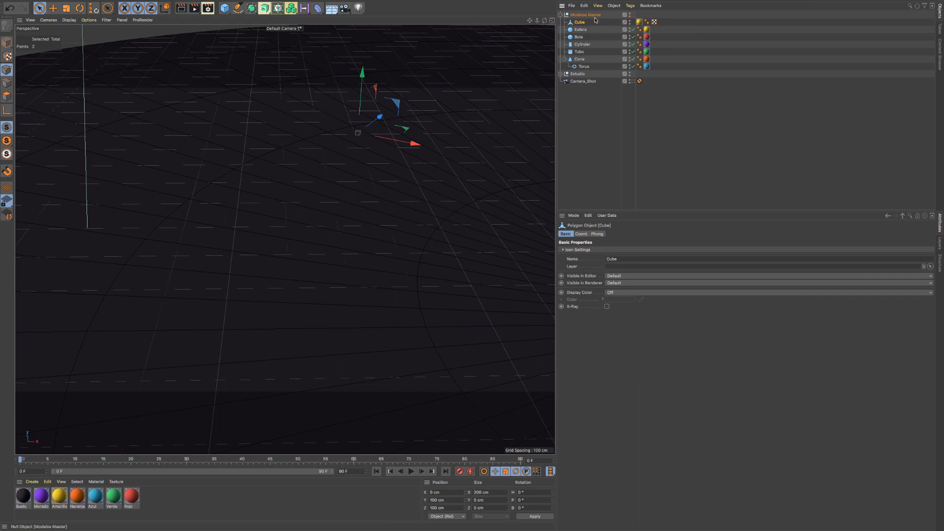
left_click(629, 15)
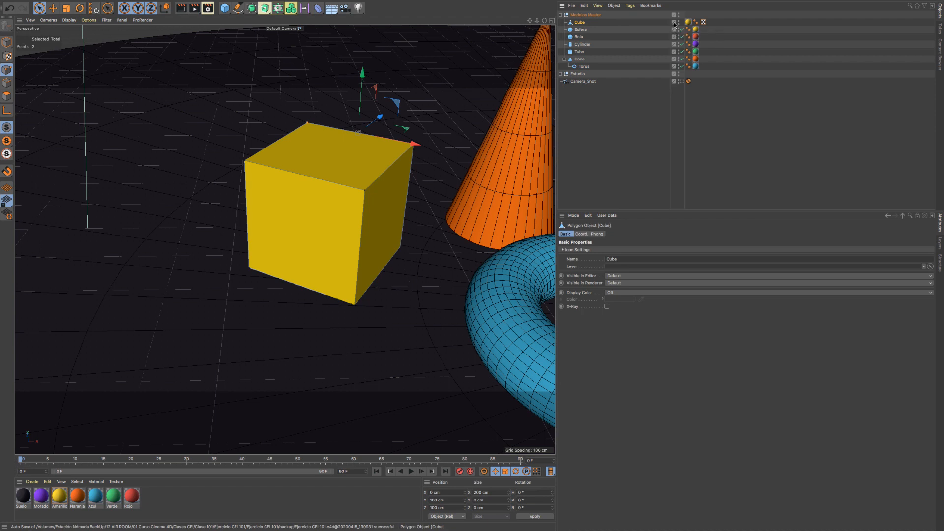
left_click(674, 24)
left_click(642, 25)
- Frame the whole scene, look through Camera_Shot and return to the default camera with all models in view
key("h")
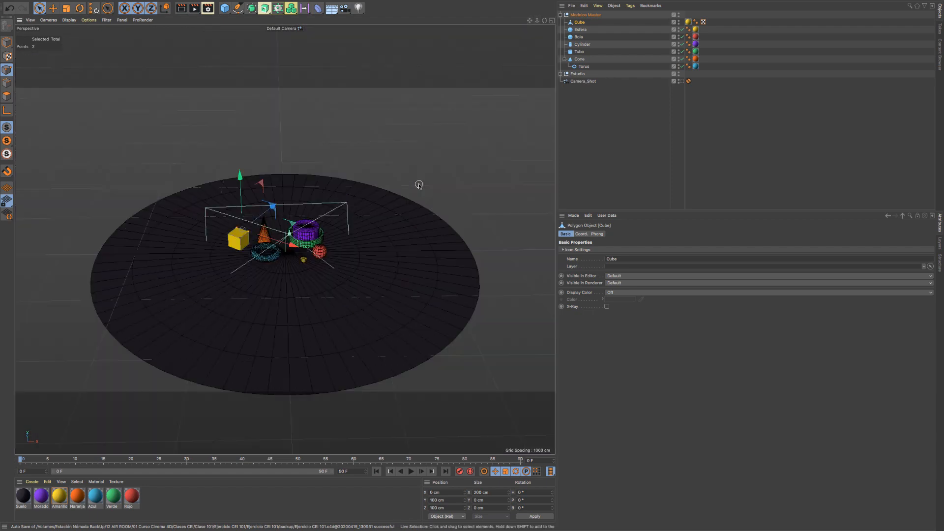
scroll(280, 261, "up", 10)
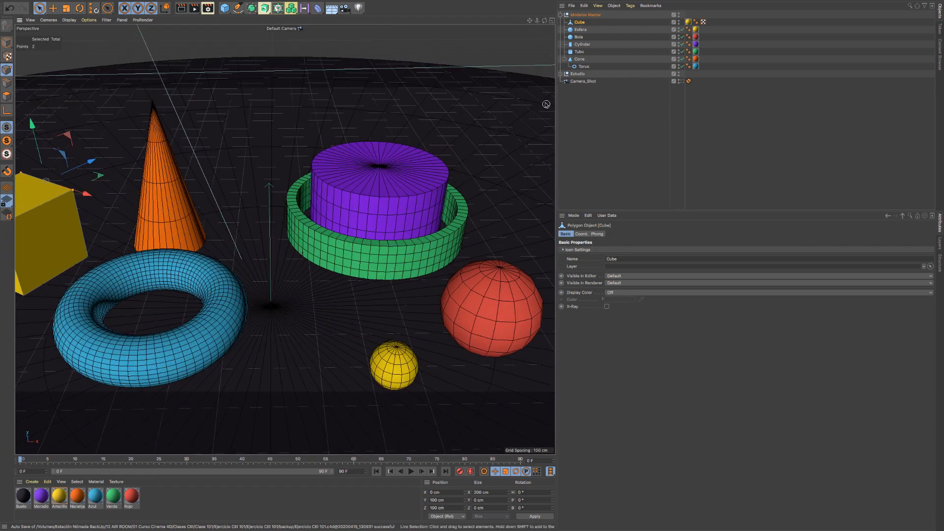
left_click(681, 81)
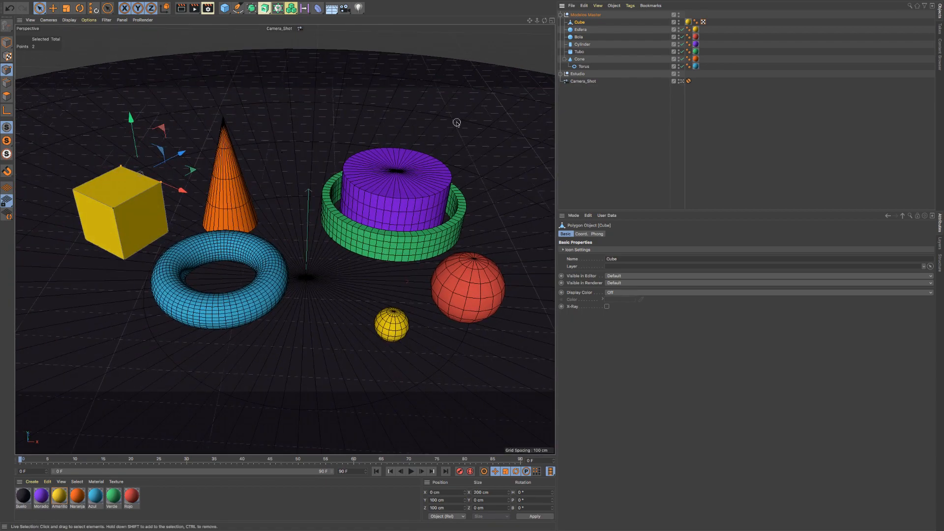
left_click(583, 82)
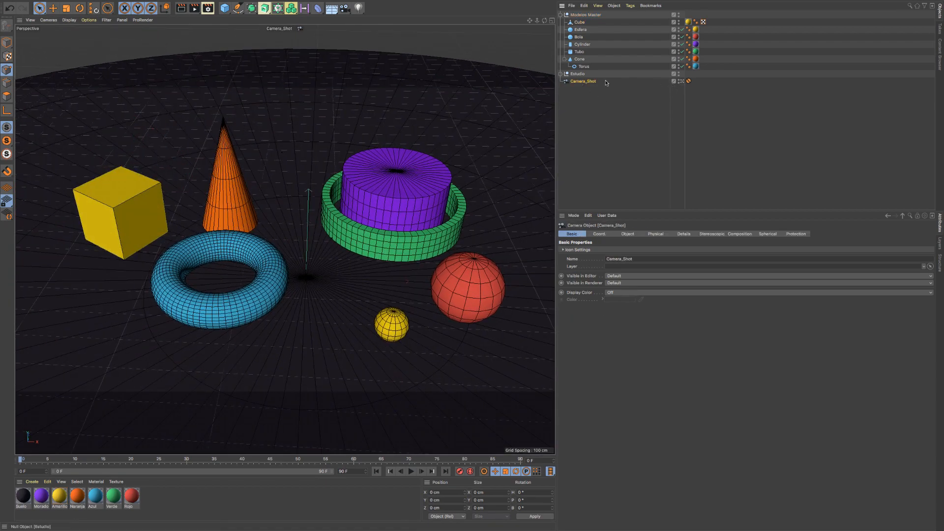
left_click(681, 81)
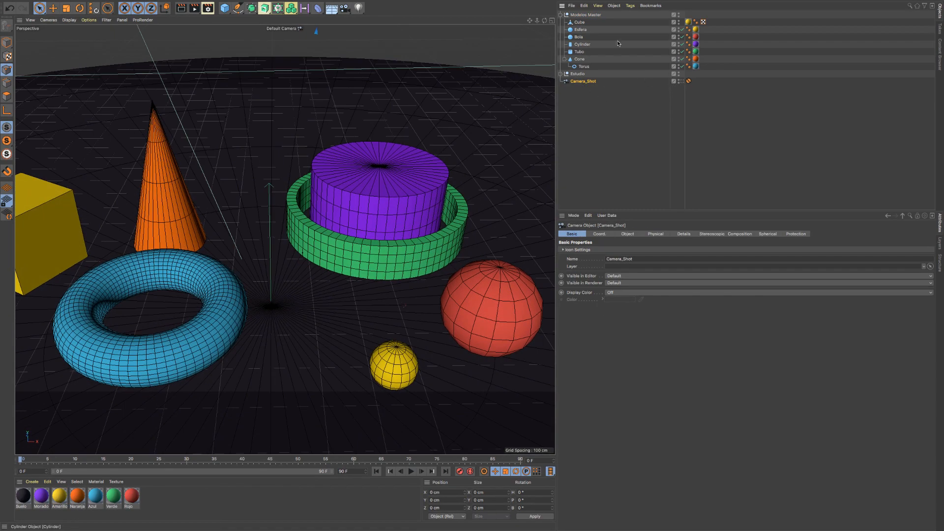
scroll(285, 240, "down", 2)
scroll(284, 239, "down", 2)
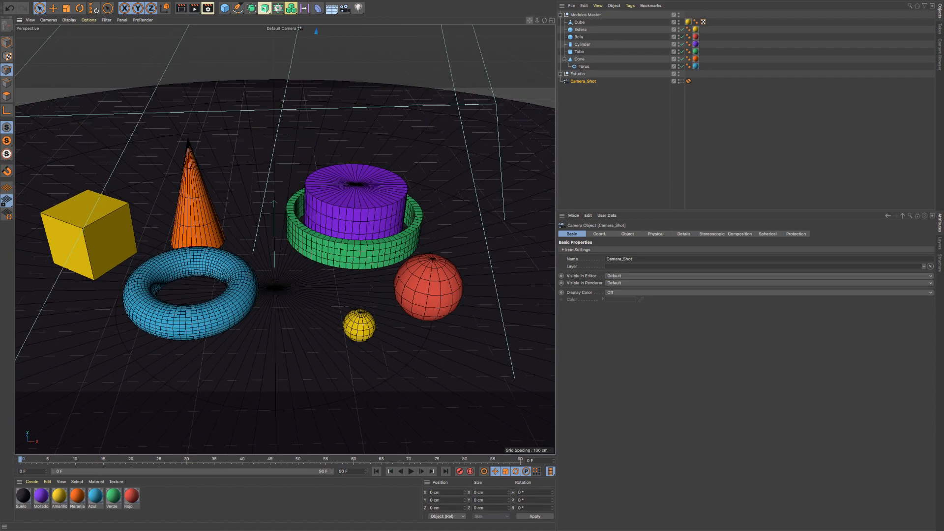
middle_click_drag(284, 239, 299, 230, "alt")
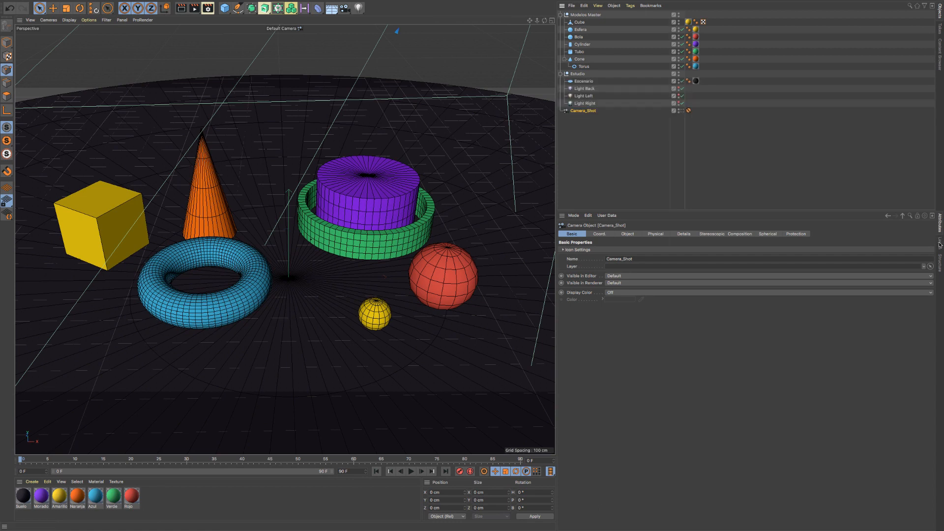
- Look over the layer list and add the Modelos Master null to a new layer
left_click(939, 245)
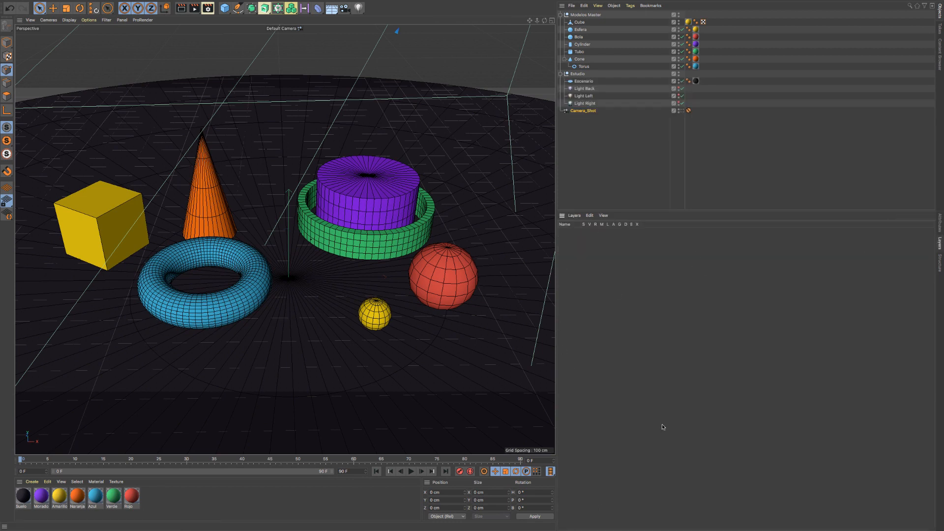
left_click(940, 224)
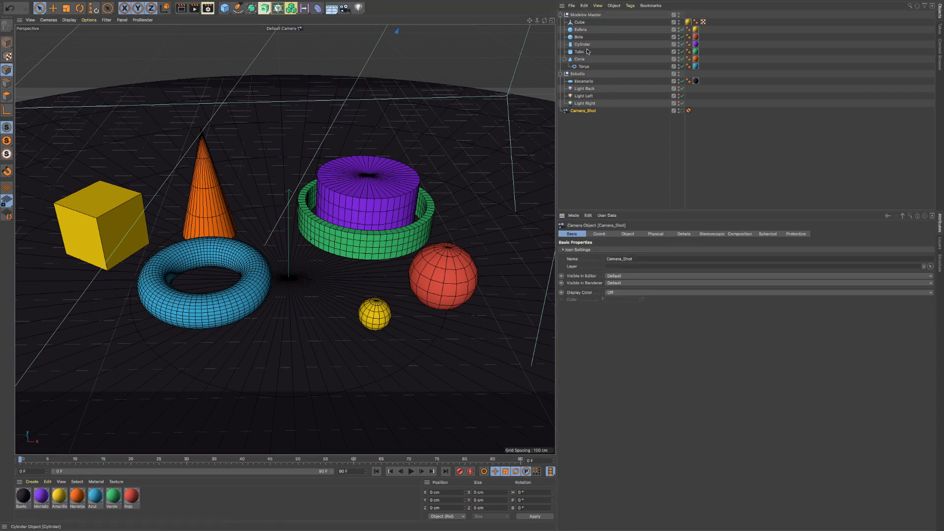
left_click(673, 16)
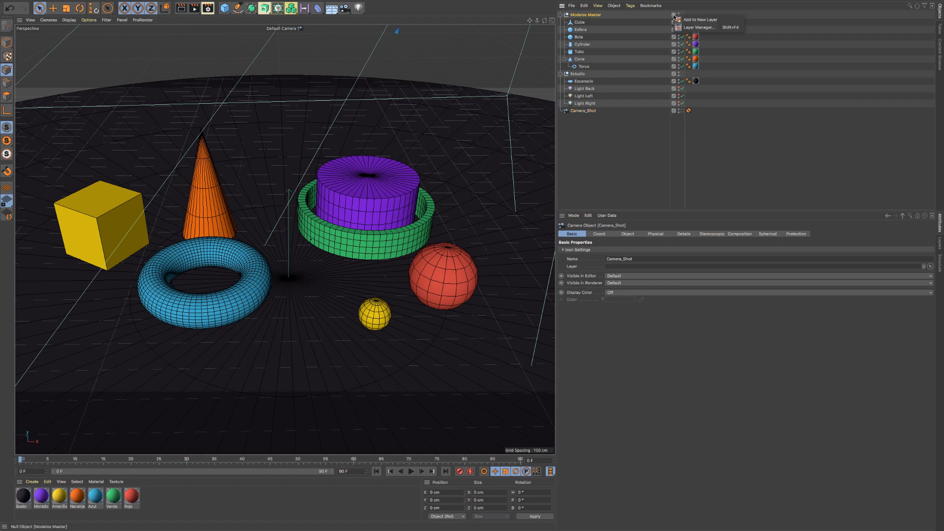
left_click(700, 19)
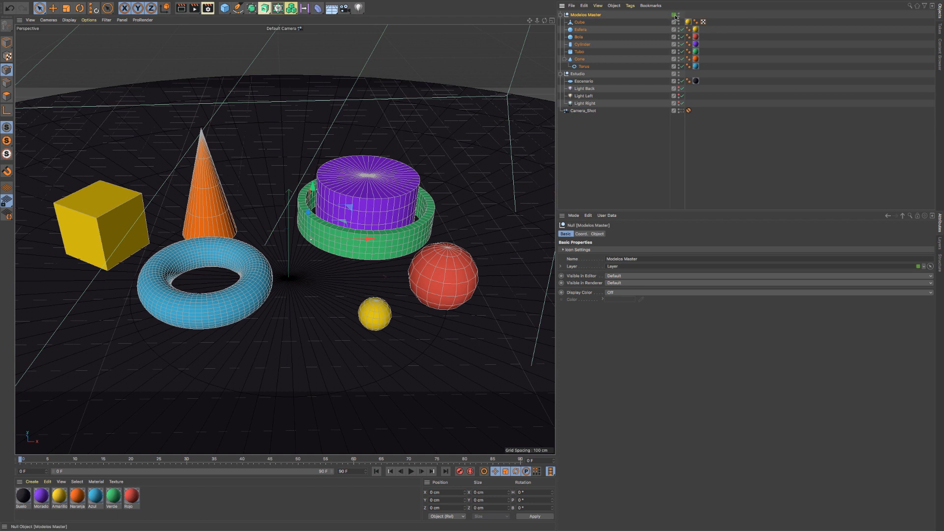
- Change the new layer's color to a bright blue with a brightness value of 82%
left_click(940, 244)
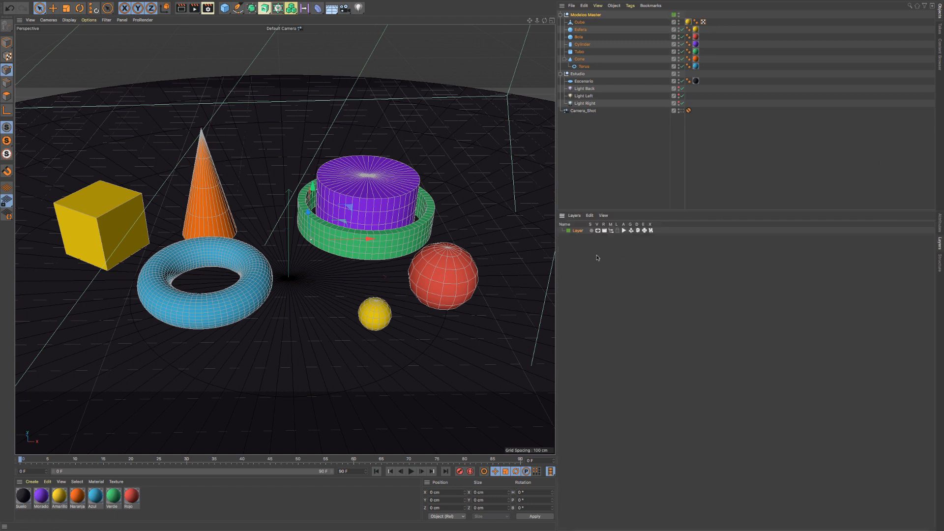
left_click(569, 231)
left_click(591, 231)
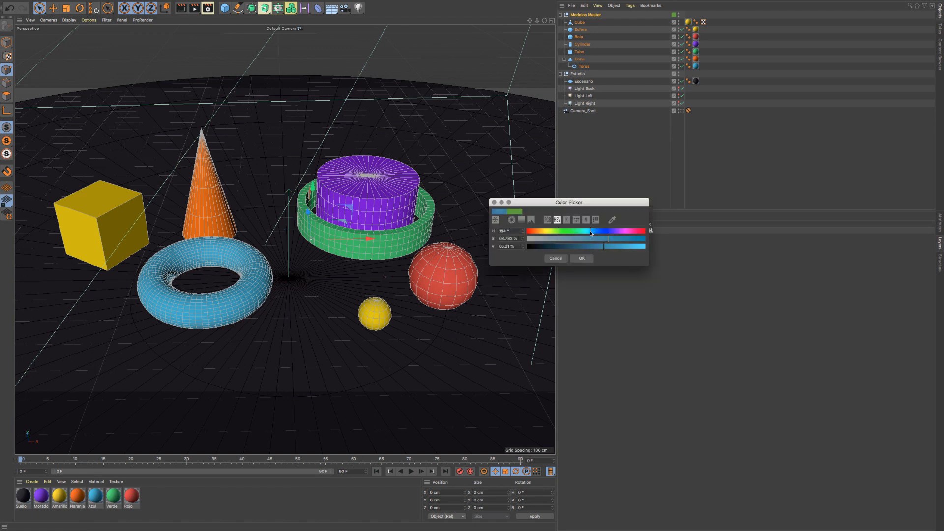
left_click(622, 246)
left_click_drag(622, 247, 624, 247)
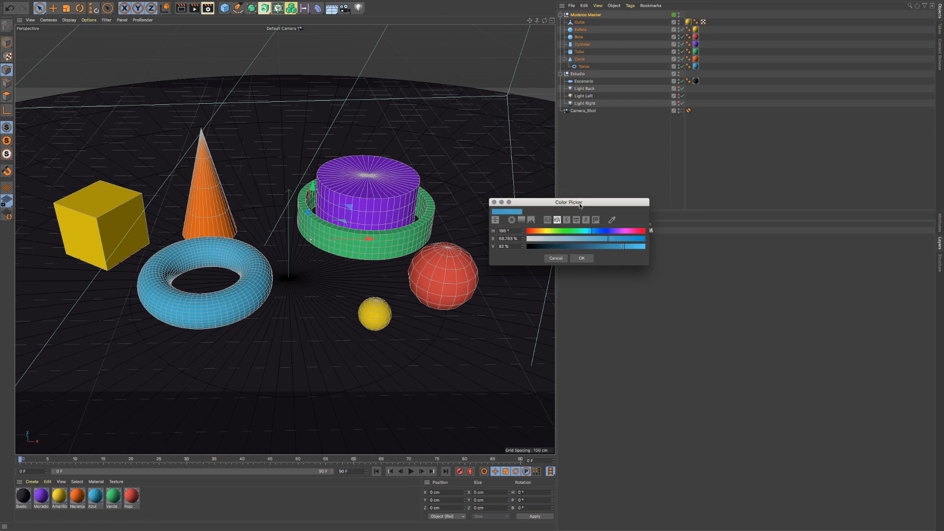
left_click(580, 257)
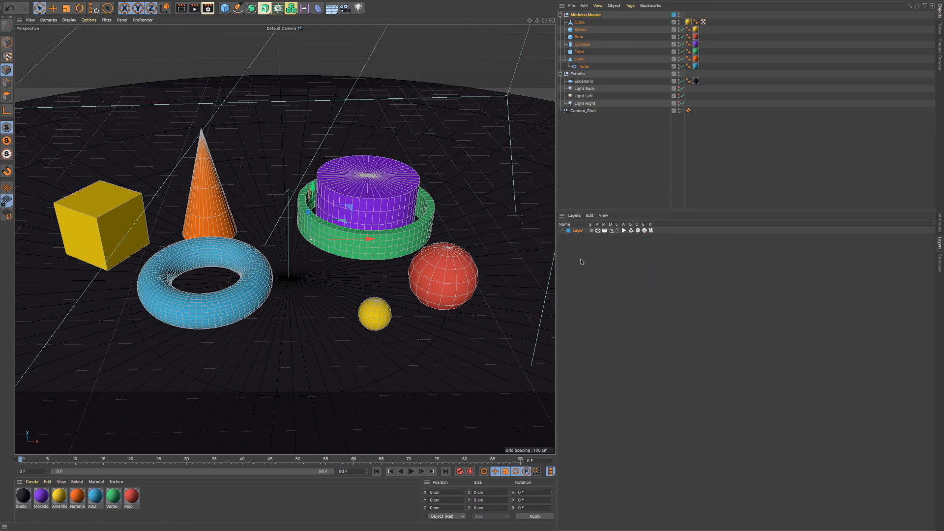
- Rename the blue layer as Modelos
double_click(577, 231)
type("Modelos")
key("Return")
- Assign the Cube to the existing Modelos layer
left_click(674, 23)
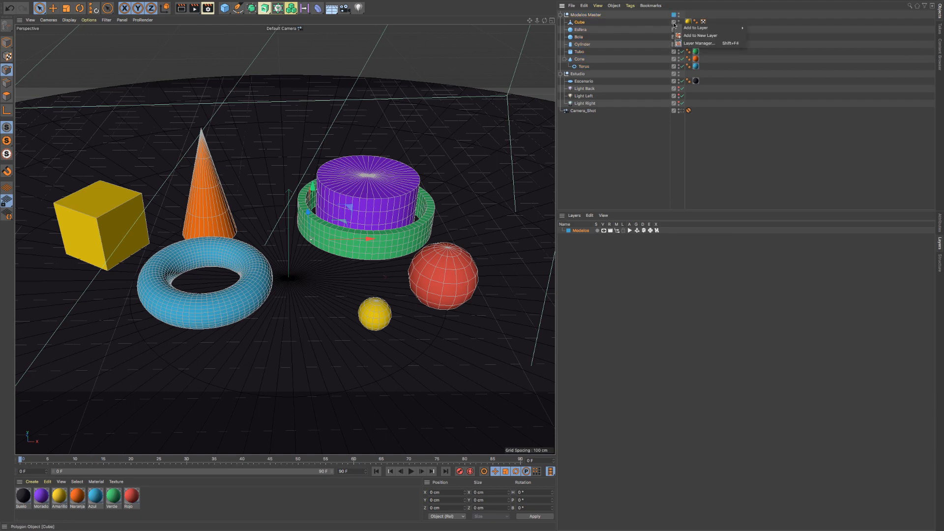
mouse_move(707, 30)
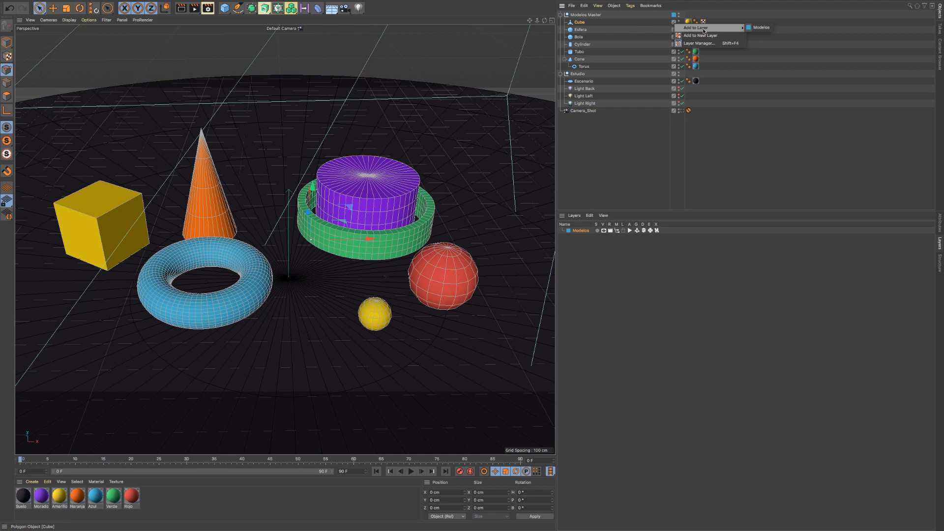
left_click(763, 28)
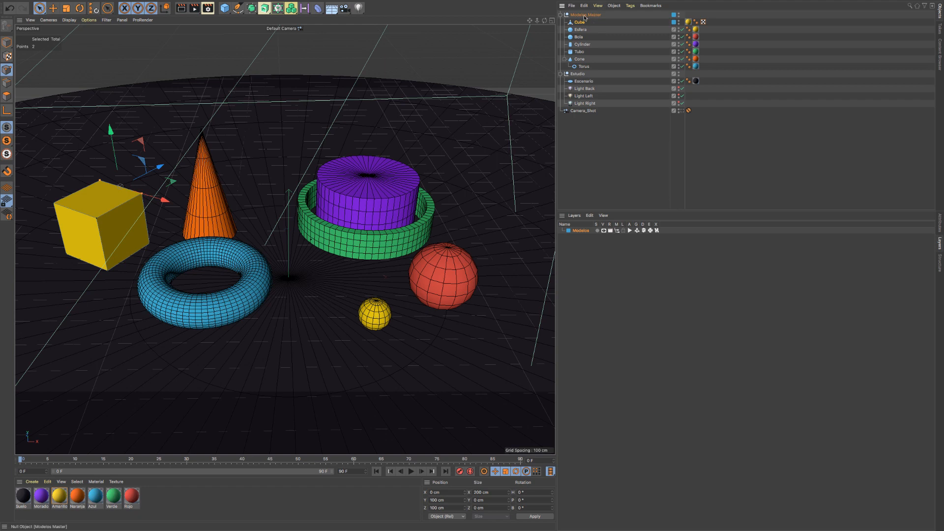
- Add the Estudio null to a new layer and name that layer Estudio
left_click(673, 75)
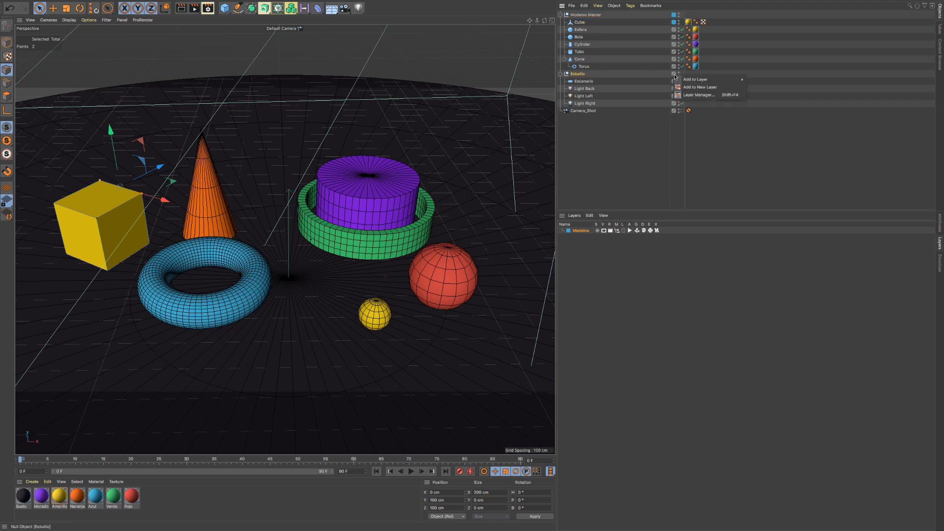
mouse_move(700, 80)
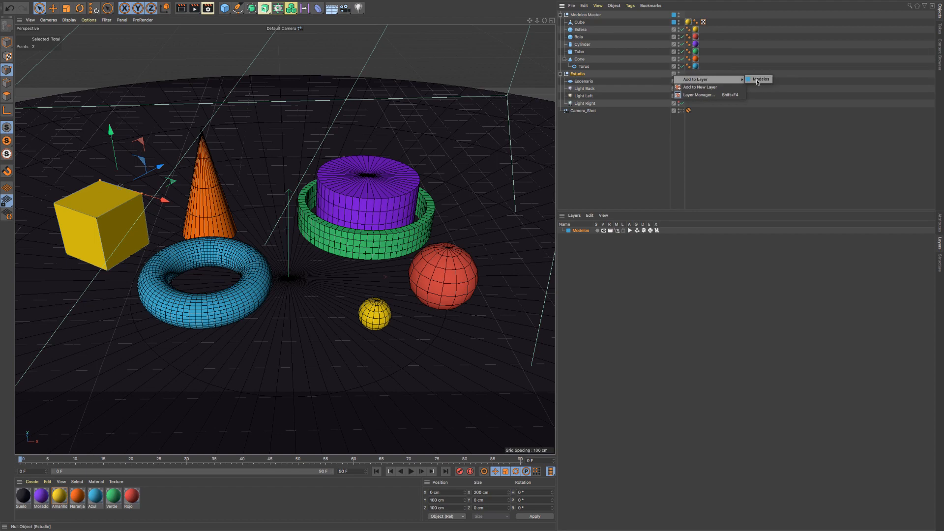
left_click(713, 88)
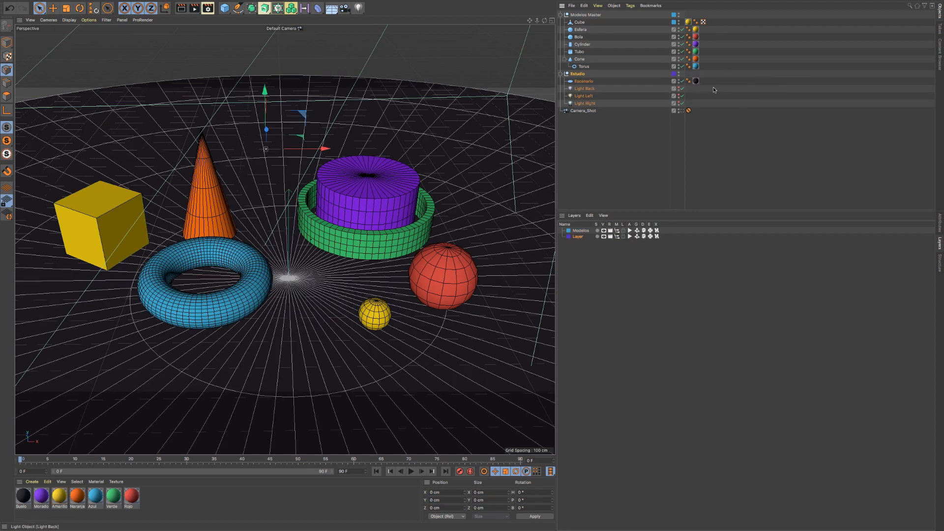
double_click(578, 237)
type("Estudio")
key("Return")
- Change the Estudio layer's color to a bright yellow
left_click(568, 237)
left_click_drag(566, 238, 545, 237)
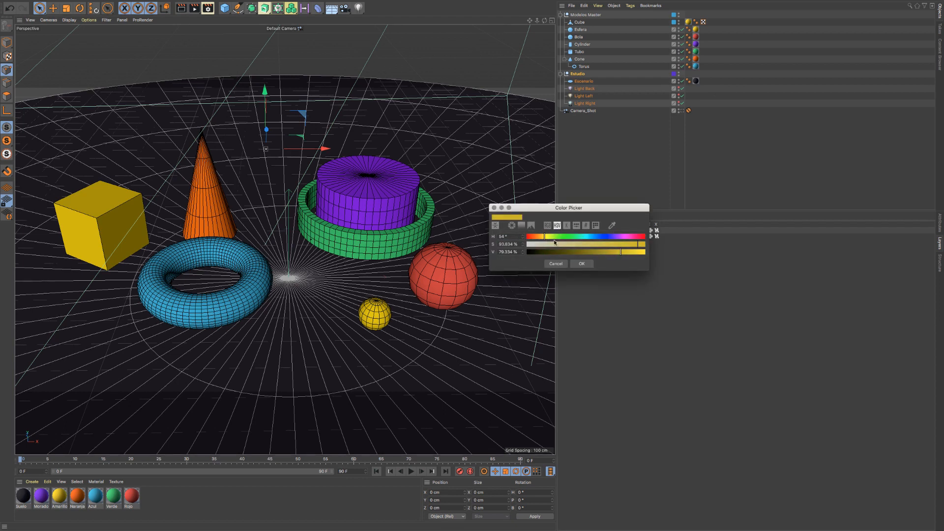
left_click(627, 252)
left_click(581, 263)
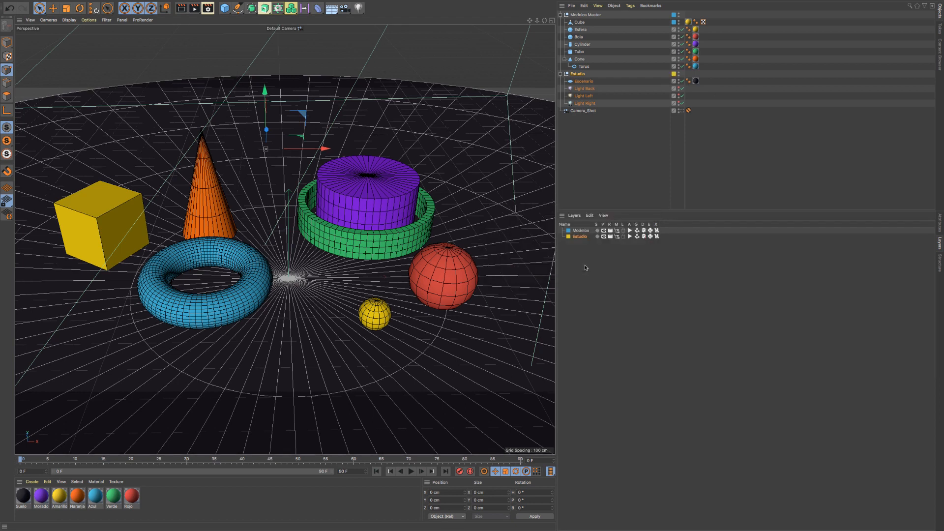
- Assign the Escenario object to the existing Estudio layer
right_click(673, 82)
mouse_move(702, 87)
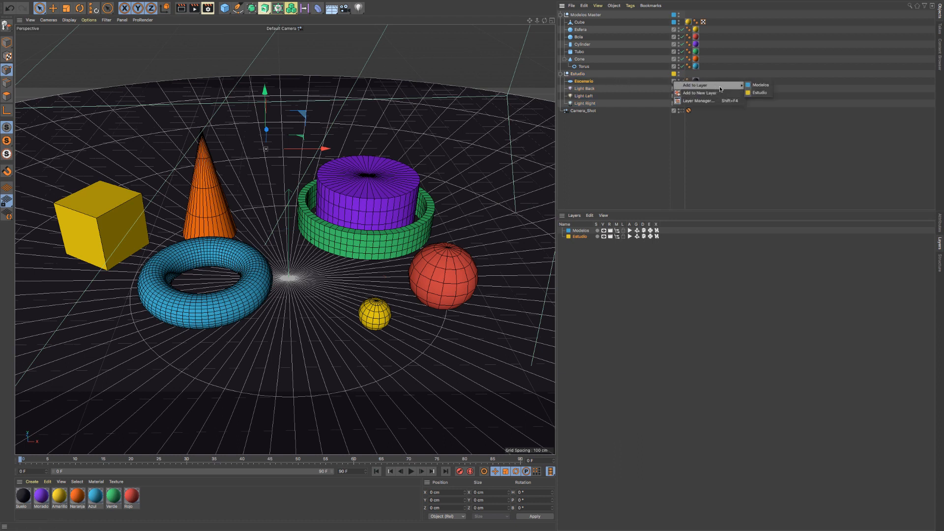
left_click(760, 93)
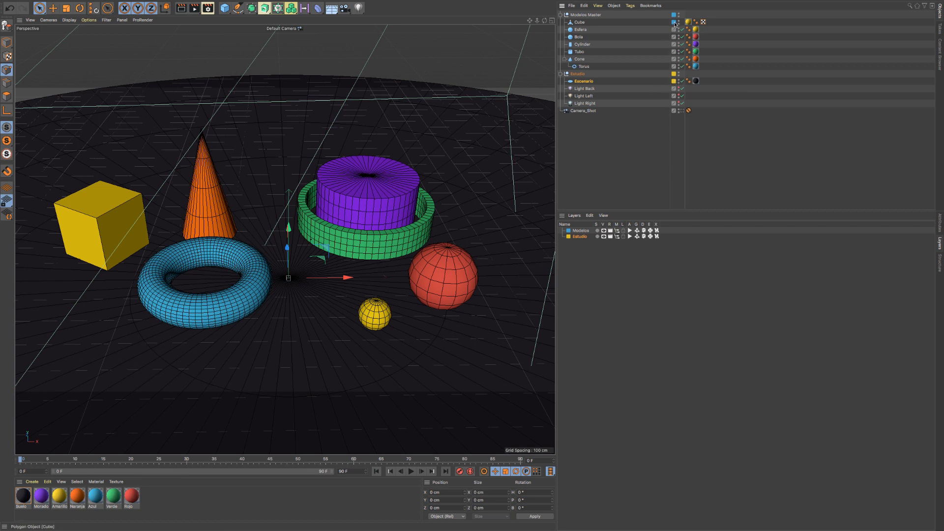
- Assign the remaining objects under Modelos Master to the Modelos layer and the three lights to the Estudio layer
left_click_drag(675, 23, 676, 68)
left_click_drag(578, 240, 586, 92)
left_click_drag(581, 241, 588, 97)
left_click_drag(673, 96, 675, 103)
- Collapse the Estudio and Modelos Master hierarchies and expand both again
left_click(562, 73)
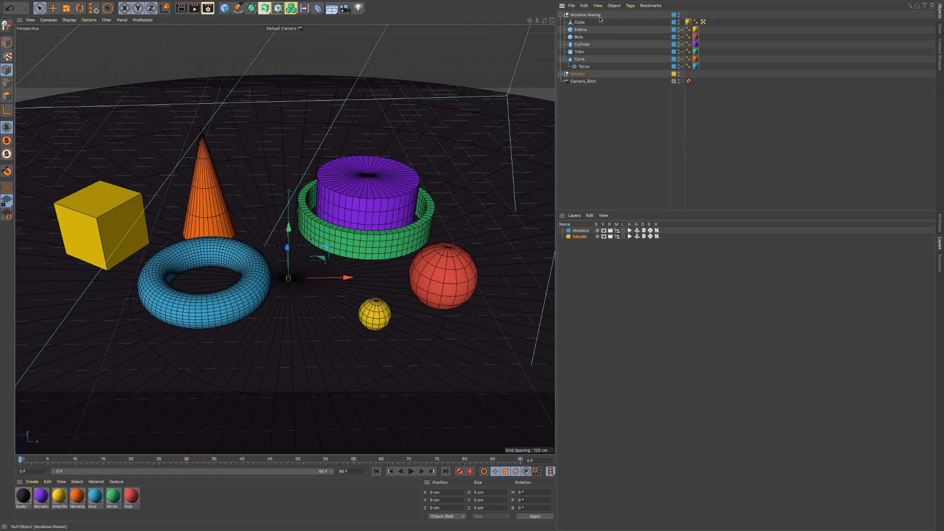
left_click(560, 15)
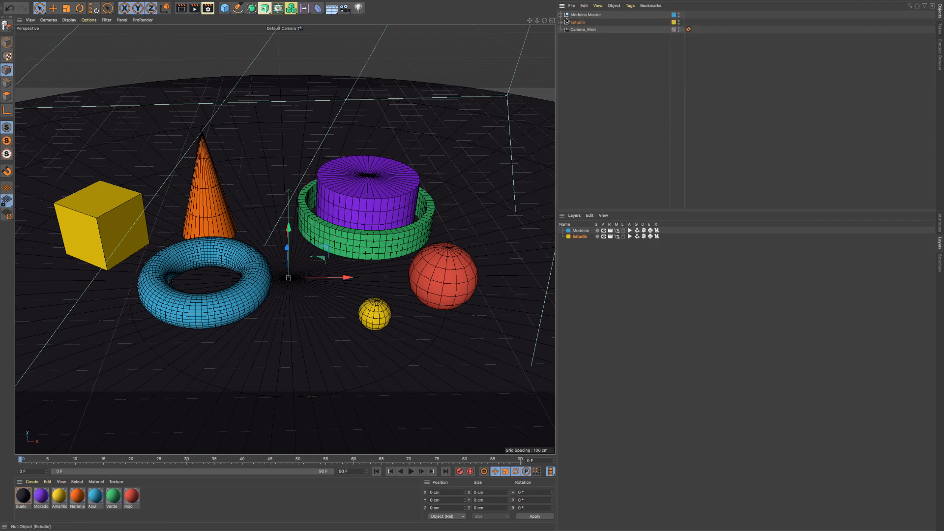
left_click(560, 16)
left_click(560, 15)
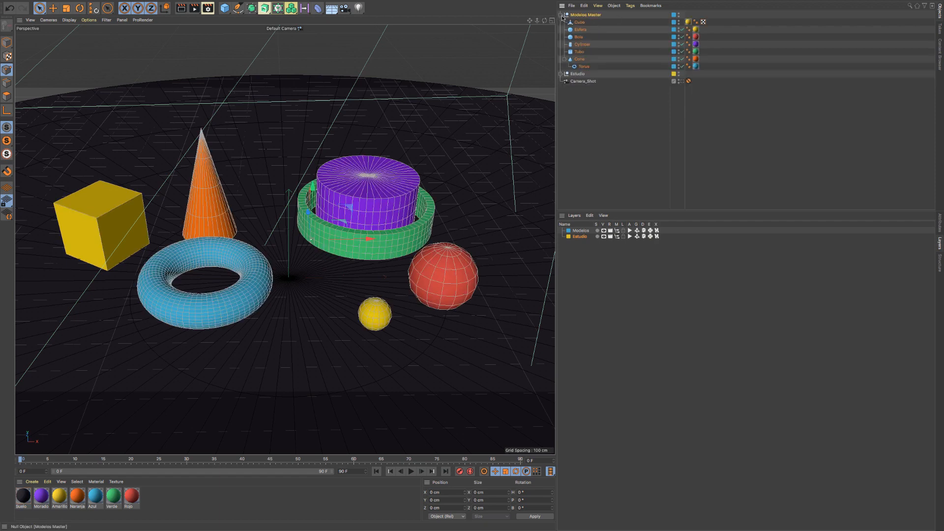
left_click(561, 74)
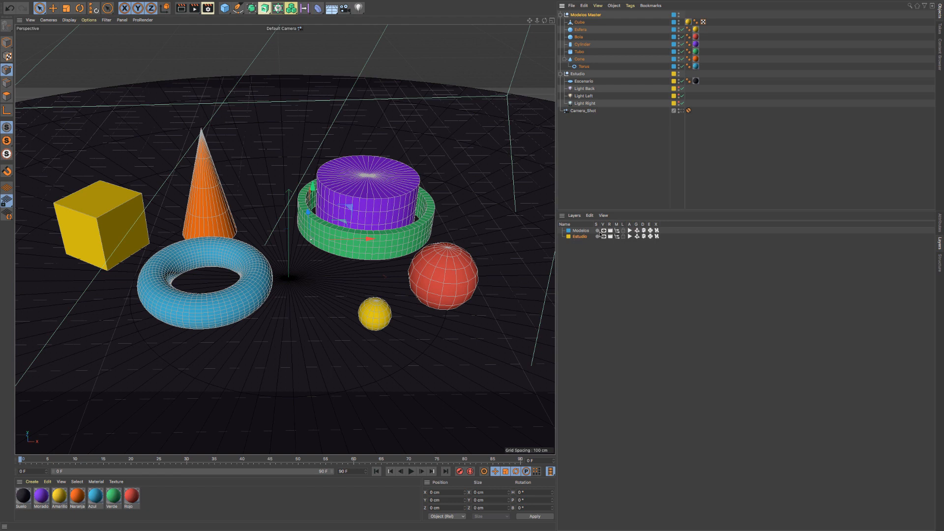
- Solo the Modelos layer and the Estudio layer in turn, switching each solo off again
left_click(597, 230)
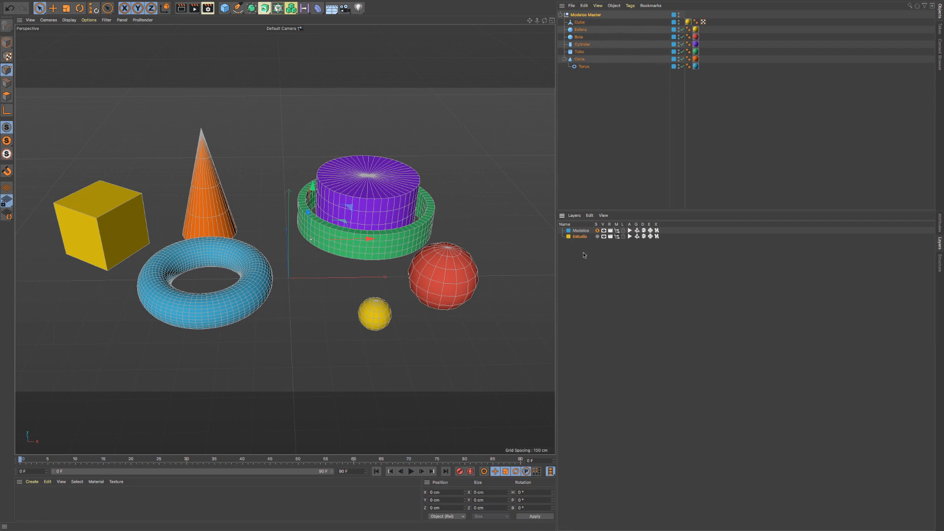
left_click(598, 231)
left_click(597, 237)
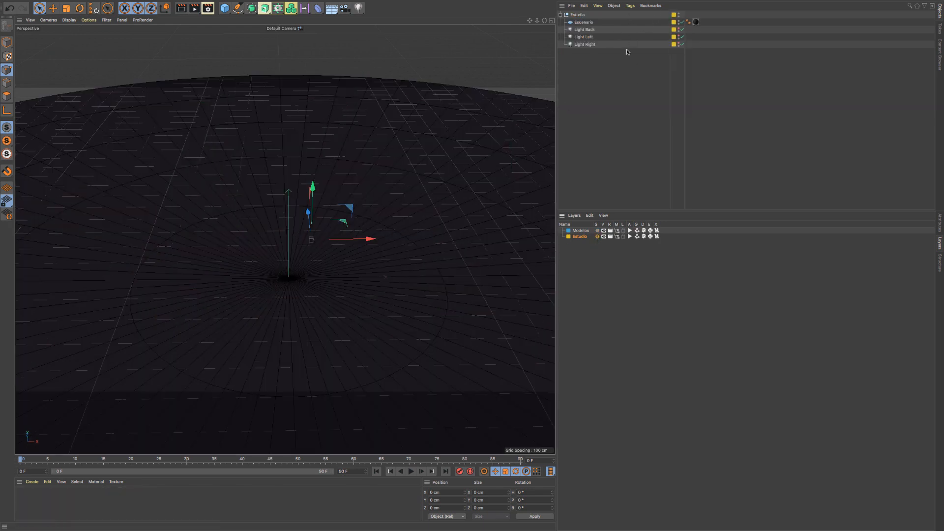
left_click(597, 237)
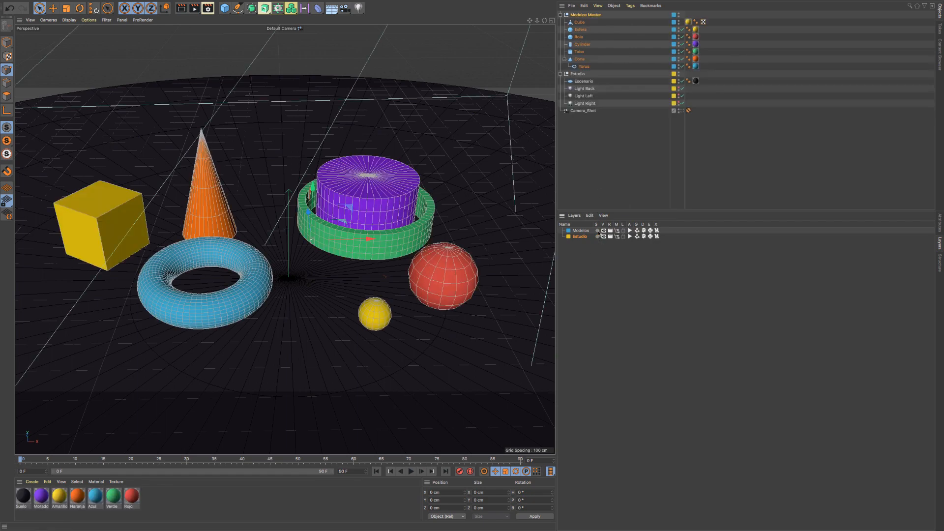
left_click(597, 231)
left_click(598, 230)
- Toggle the Modelos layer's viewport visibility, and test-render the scene with that layer excluded from rendering before including it again
left_click(604, 231)
left_click(604, 231)
left_click(604, 231)
left_click(604, 231)
left_click(604, 231)
left_click(604, 231)
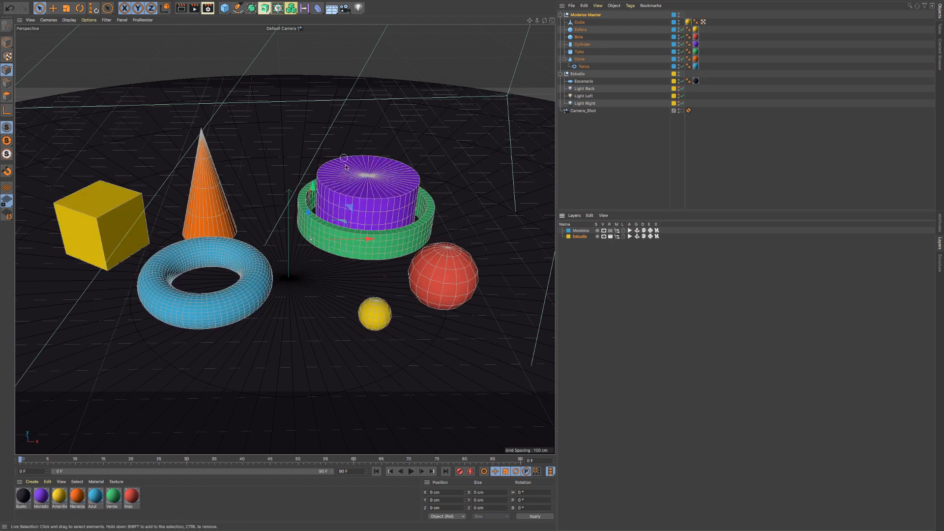
left_click(194, 9)
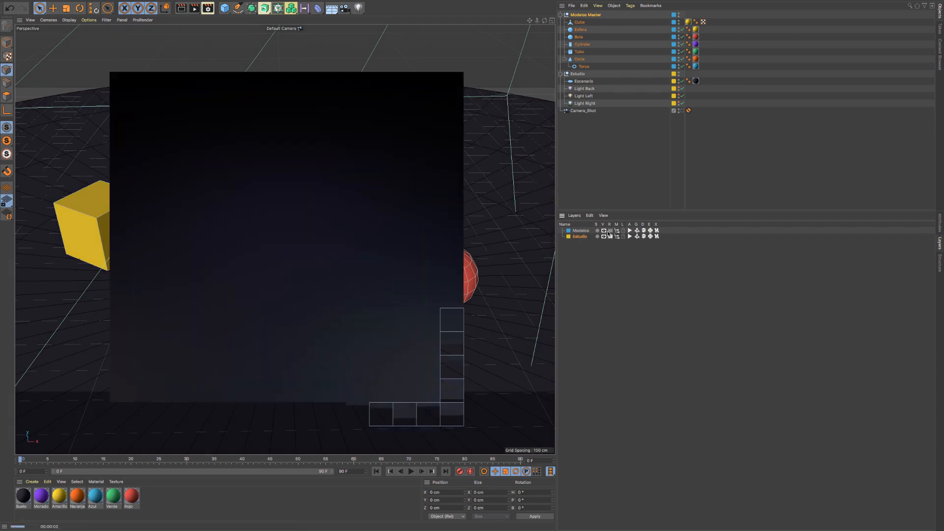
left_click(610, 231)
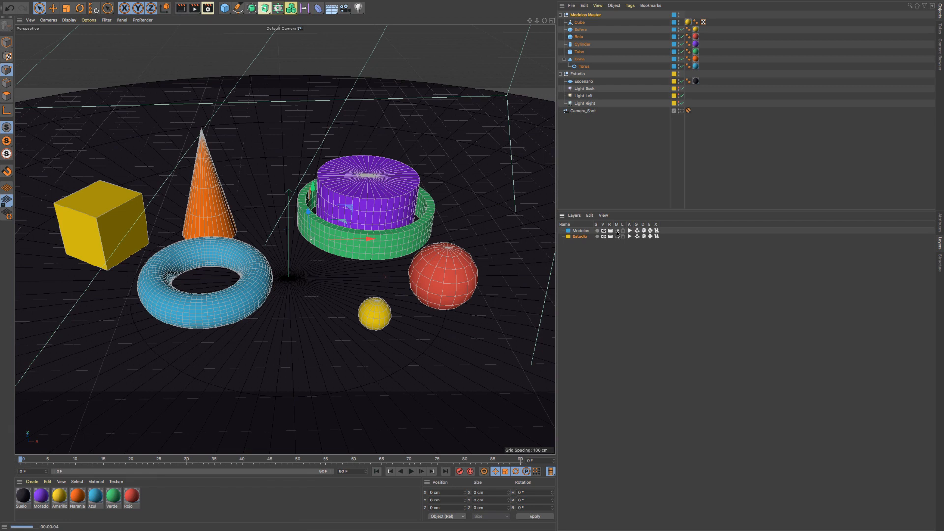
- Hide the Modelos layer's objects from the object list and show them again, and lock and unlock the layer
left_click(617, 231)
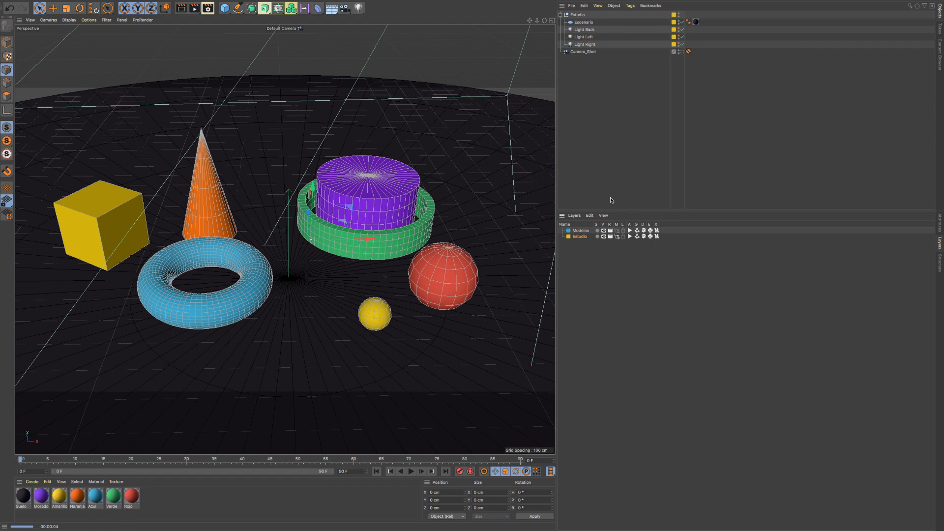
left_click(617, 230)
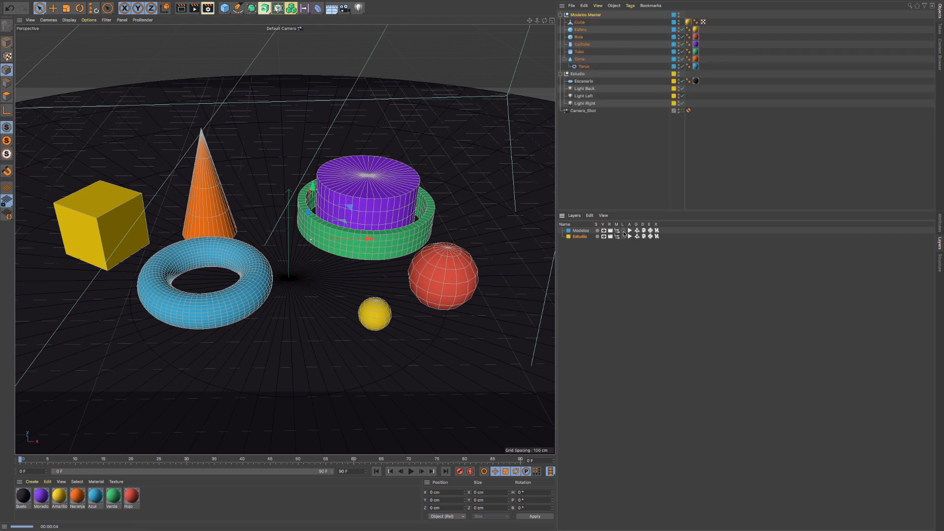
left_click(623, 230)
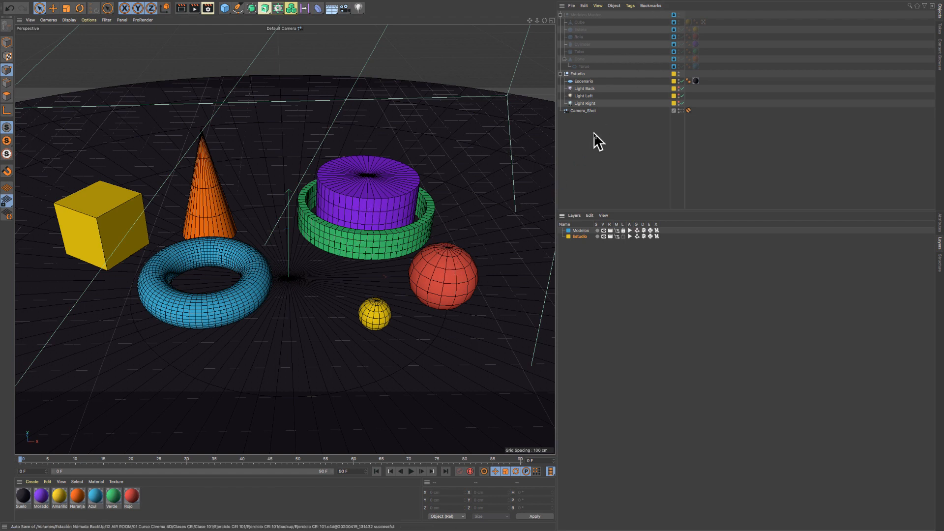
left_click(624, 230)
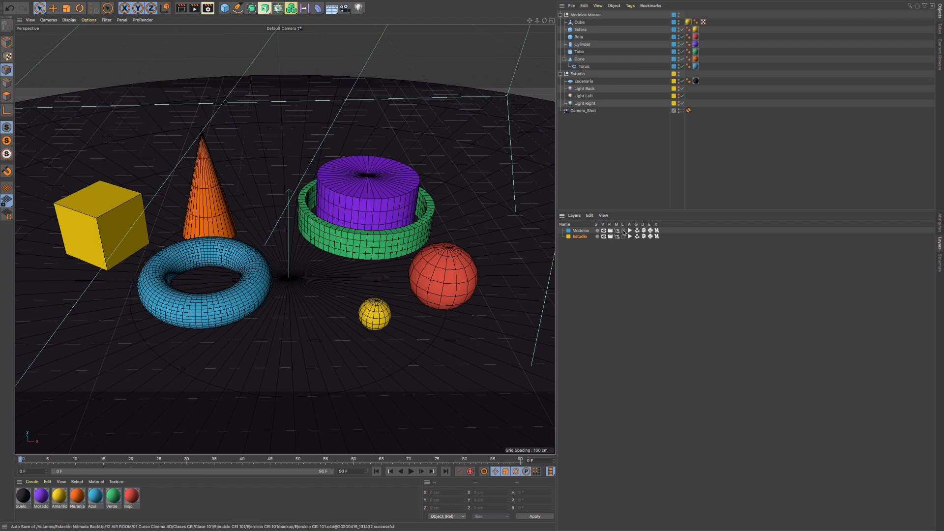
left_click(623, 230)
left_click(623, 231)
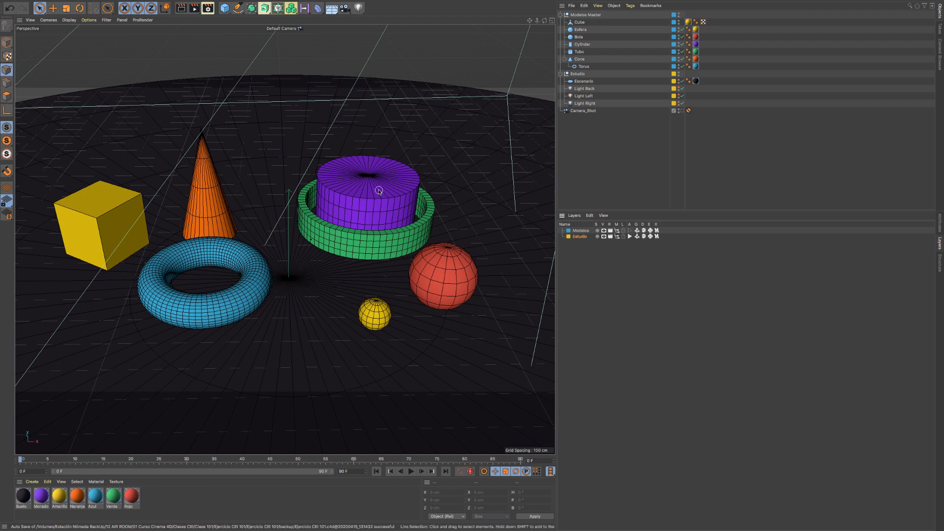
- Toggle the layer animation setting, and disable and re-enable the Torus, Cone and Tubo generators individually
left_click(629, 237)
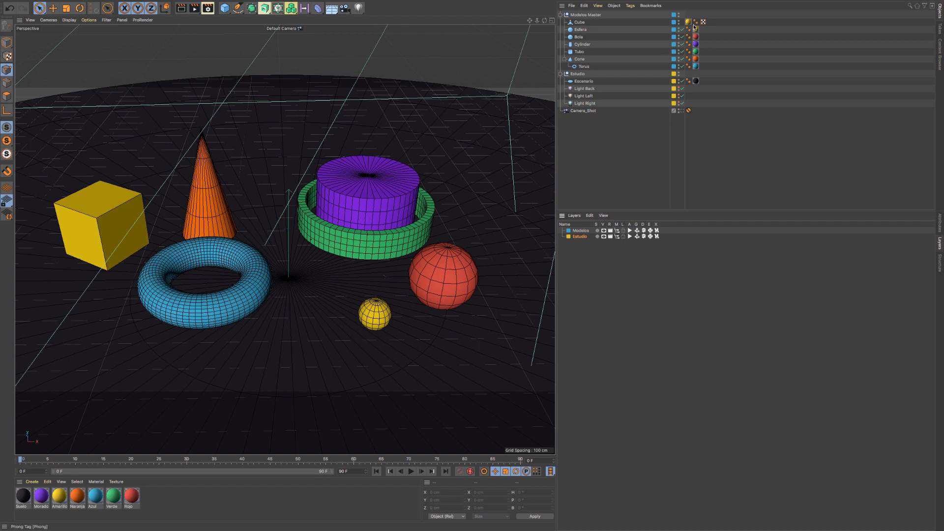
left_click(682, 67)
left_click(682, 66)
left_click(682, 59)
left_click(682, 59)
left_click(682, 52)
left_click(682, 51)
- Rename the Cube as Objeto poligonal while the Modelos layer's generators are switched off, and switch the generators back on
left_click(637, 231)
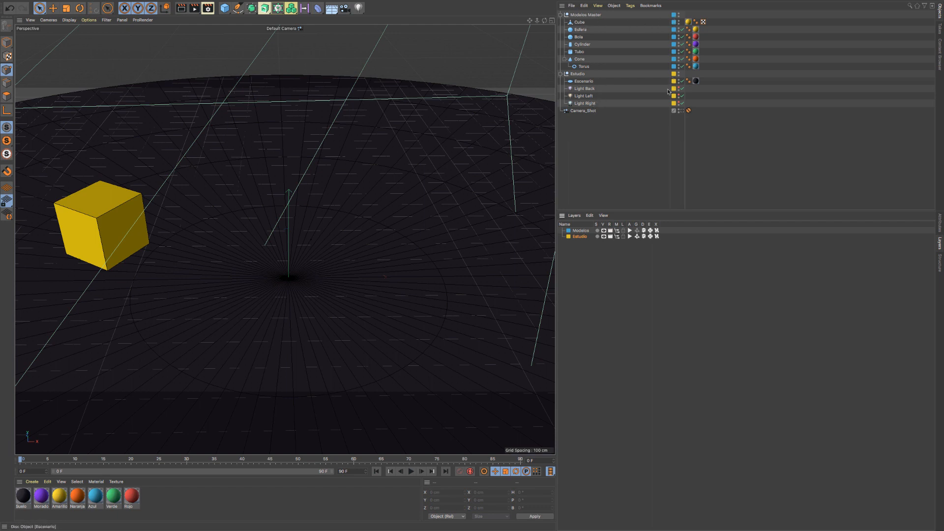
double_click(579, 23)
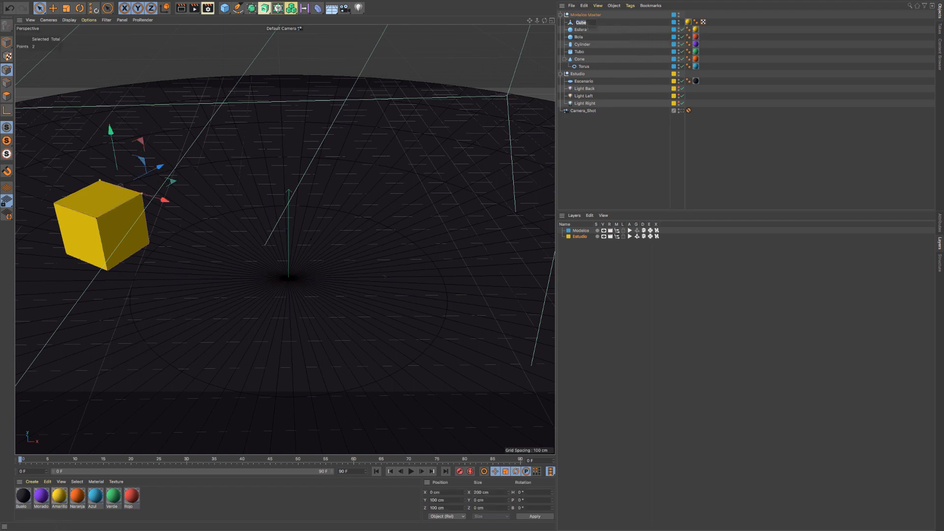
type("Objeto poligono")
key("BackSpace")
type("al")
key("Return")
left_click(636, 230)
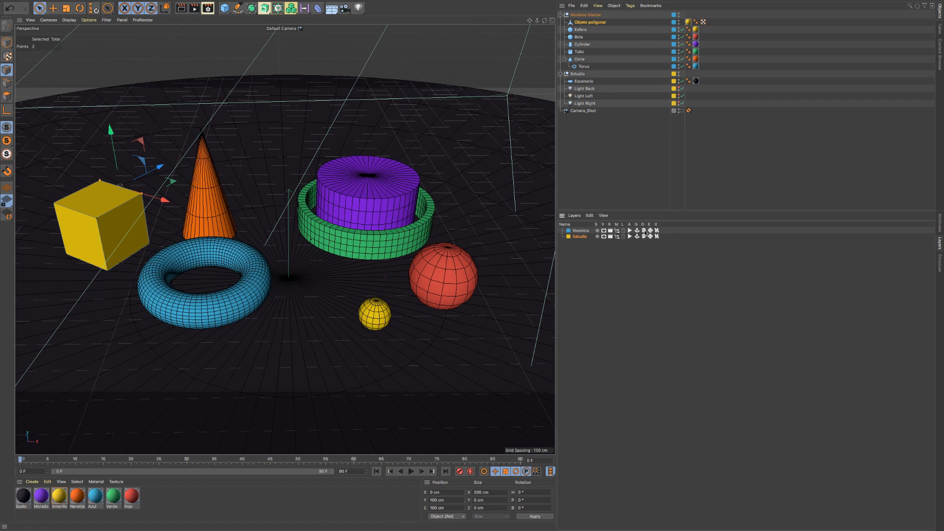
- Look over the available deformers, and toggle the Modelos layer's deformers off and on
left_click(317, 8)
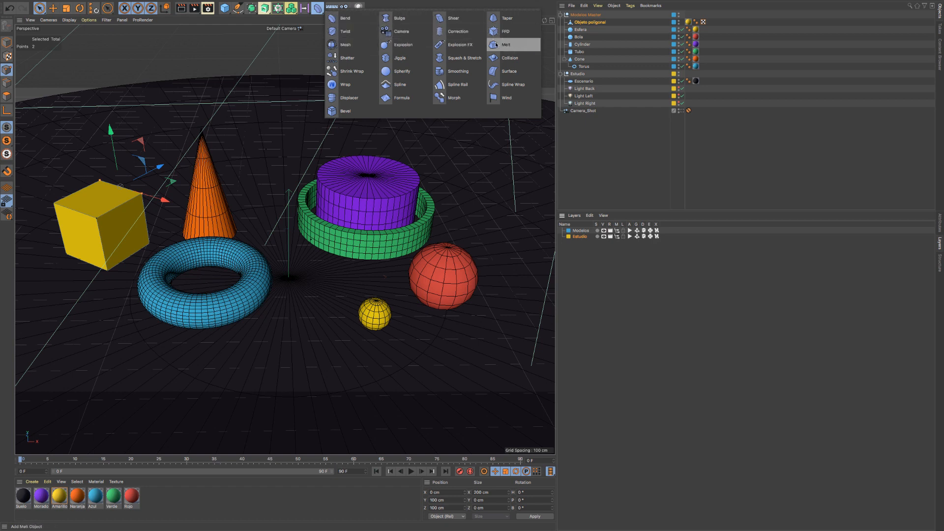
left_click(634, 38)
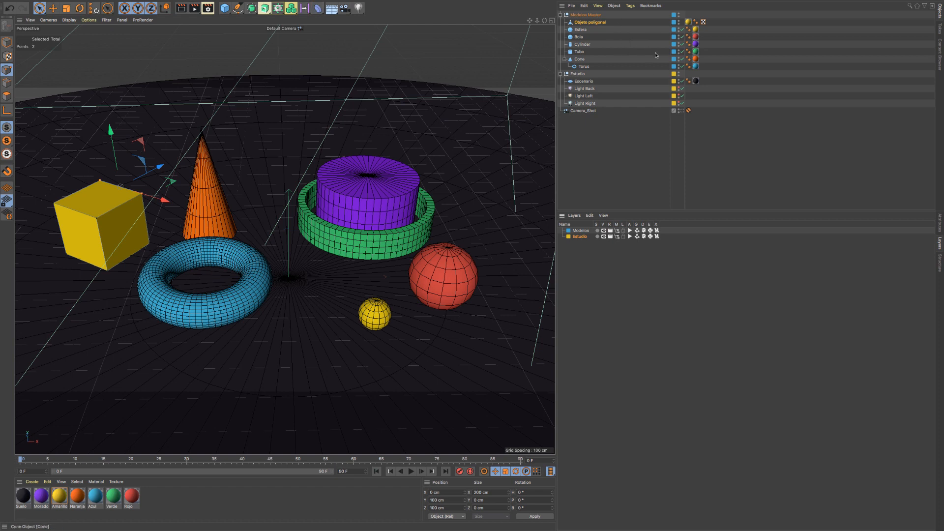
left_click(643, 231)
left_click(643, 230)
- Toggle the Modelos layer's expressions off and on, and toggle its XRef setting
left_click(650, 230)
left_click(650, 231)
left_click(650, 231)
left_click(650, 230)
left_click(650, 231)
left_click(657, 230)
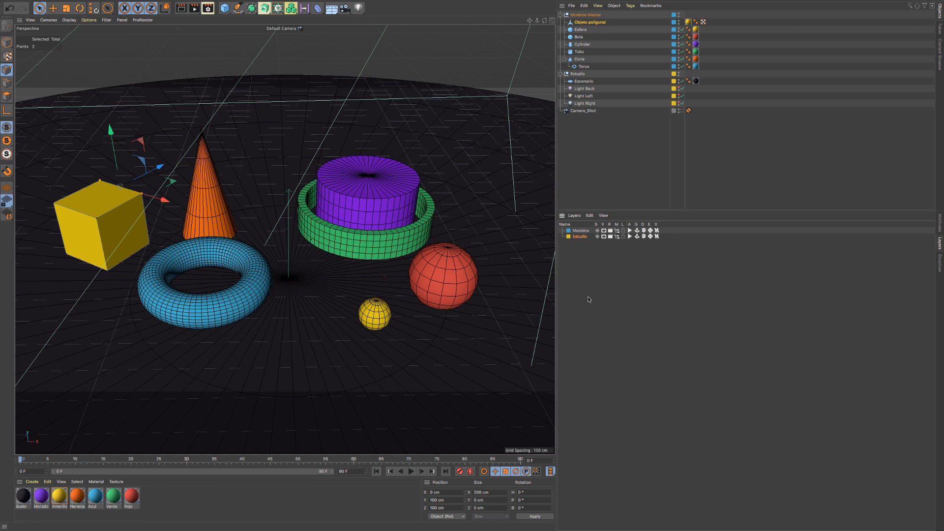
- Switch off the Modelos layer's visibility, rendering, manager display, animation, generators, deformers and expressions, lock the layer, and select the Estudio group
left_click(582, 231)
left_click(604, 230)
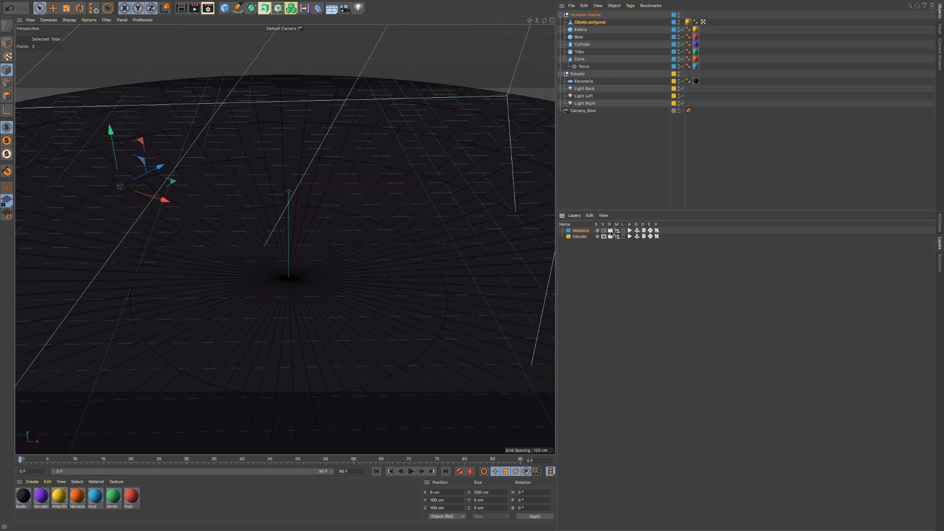
left_click(610, 230)
left_click(616, 230)
left_click(623, 230)
left_click(629, 230)
left_click(637, 230)
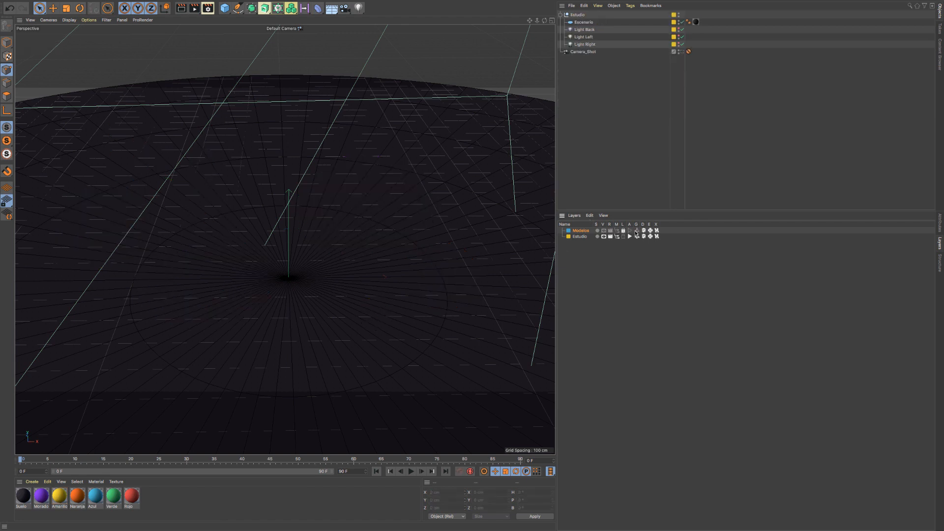
left_click(644, 231)
left_click(650, 230)
left_click(577, 15)
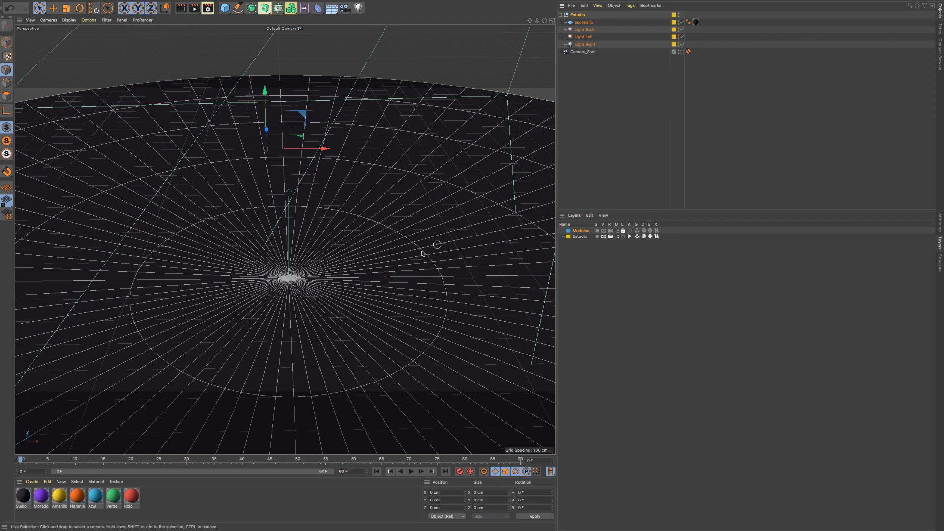
- Unlock the Modelos layer and switch its visibility, rendering, manager display, animation, generators, deformers and expressions back on
left_click(604, 230)
left_click(617, 231)
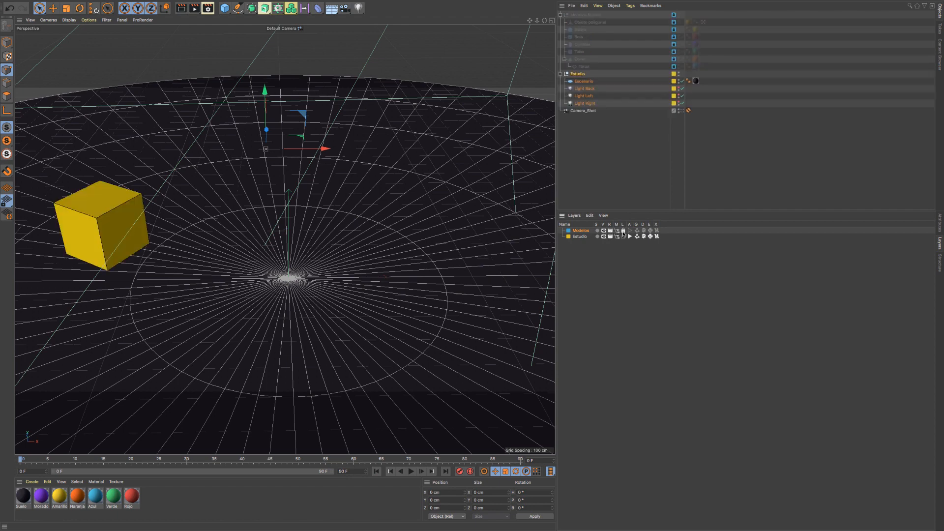
left_click(623, 230)
left_click(630, 231)
left_click(637, 231)
left_click(643, 230)
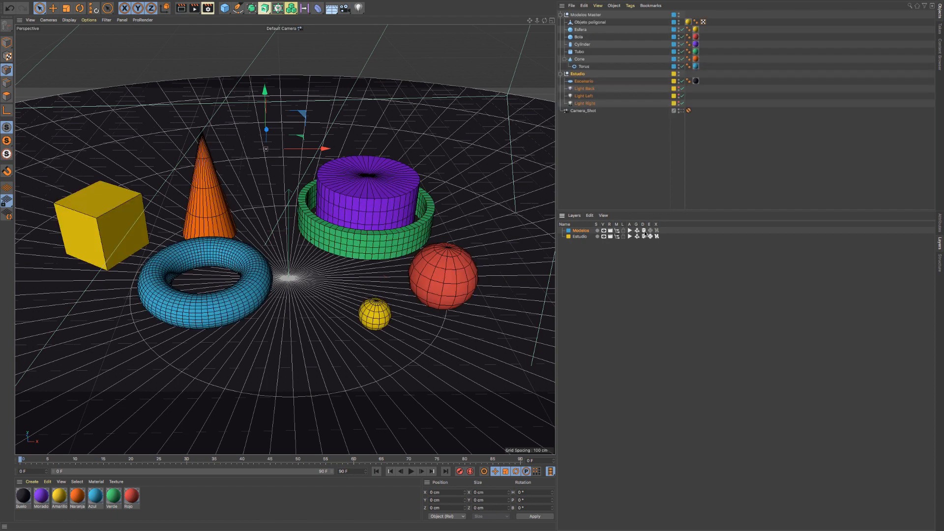
left_click(650, 230)
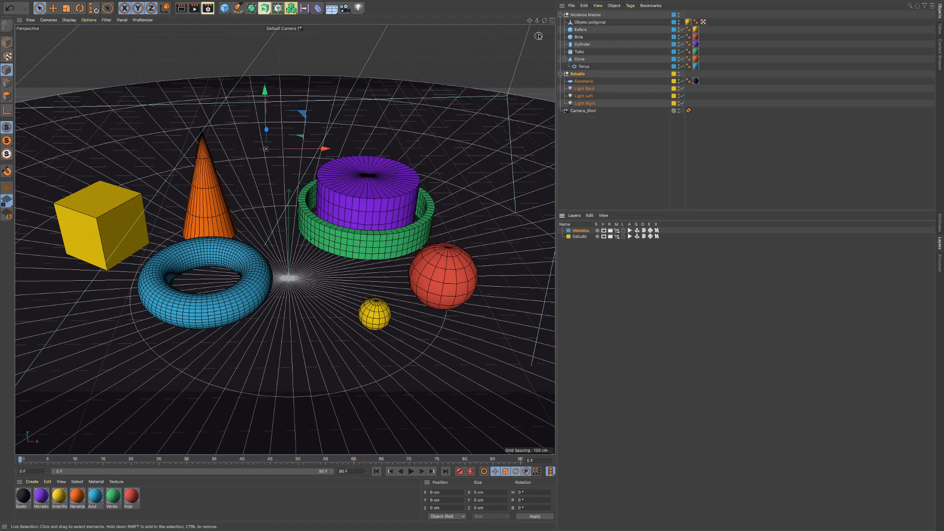
- Widen the viewport and view the models from different angles and distances
left_click_drag(544, 20, 503, 47)
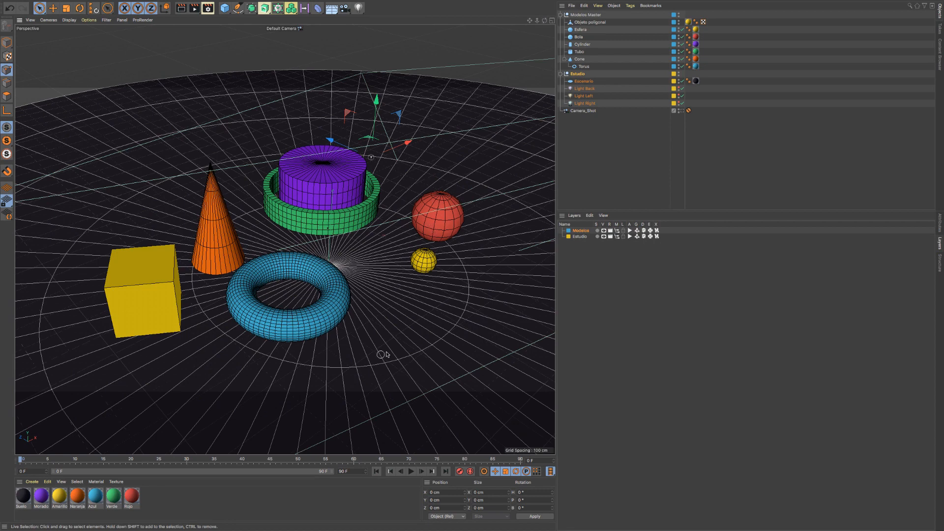
left_click_drag(529, 21, 528, 31)
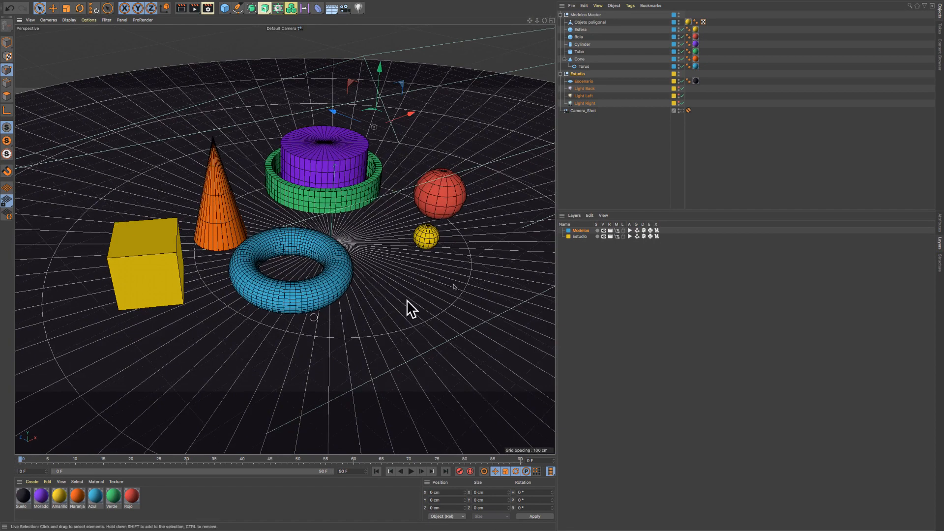
left_click_drag(556, 205, 642, 206)
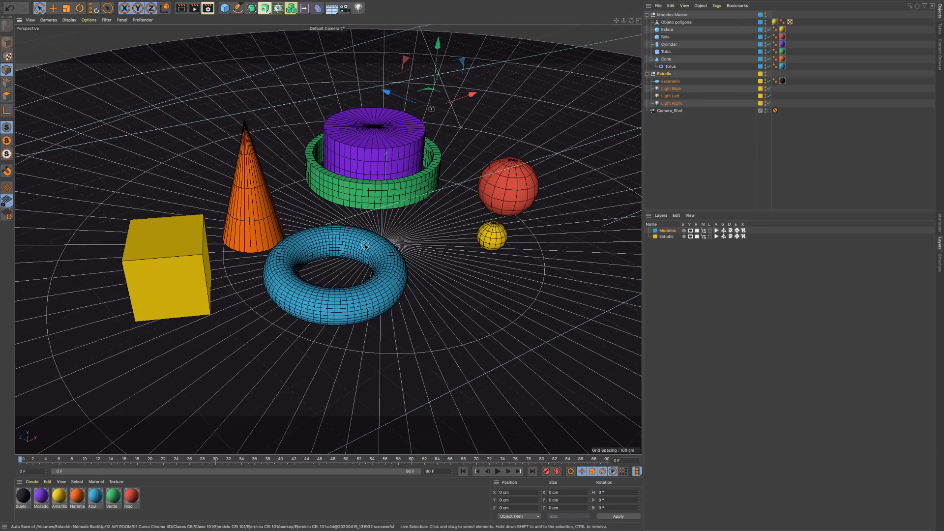
mouse_move(365, 246)
left_mouse_down("alt")
mouse_move(411, 242)
mouse_move(326, 257)
mouse_move(378, 254)
mouse_move(343, 259)
mouse_move(367, 265)
left_mouse_up("alt")
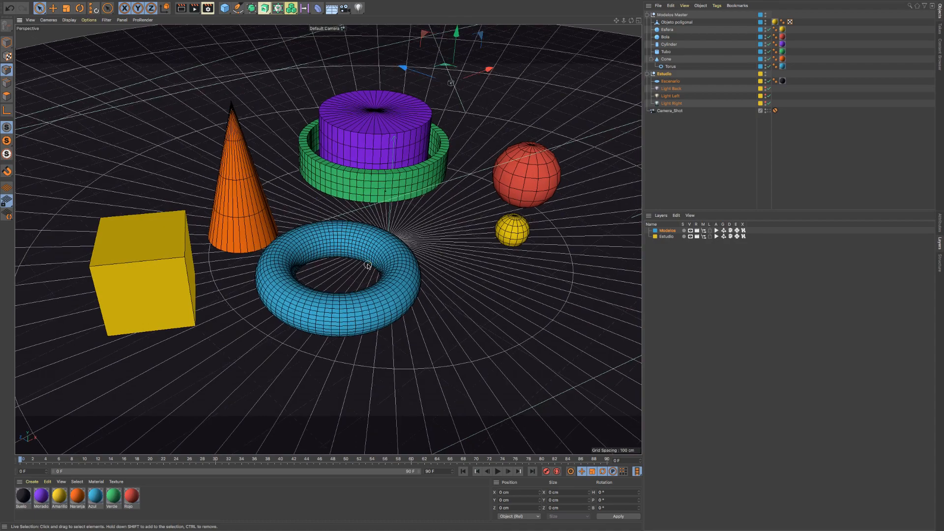
middle_click_drag(366, 264, 367, 277, "alt")
right_click_drag(351, 271, 357, 273, "alt")
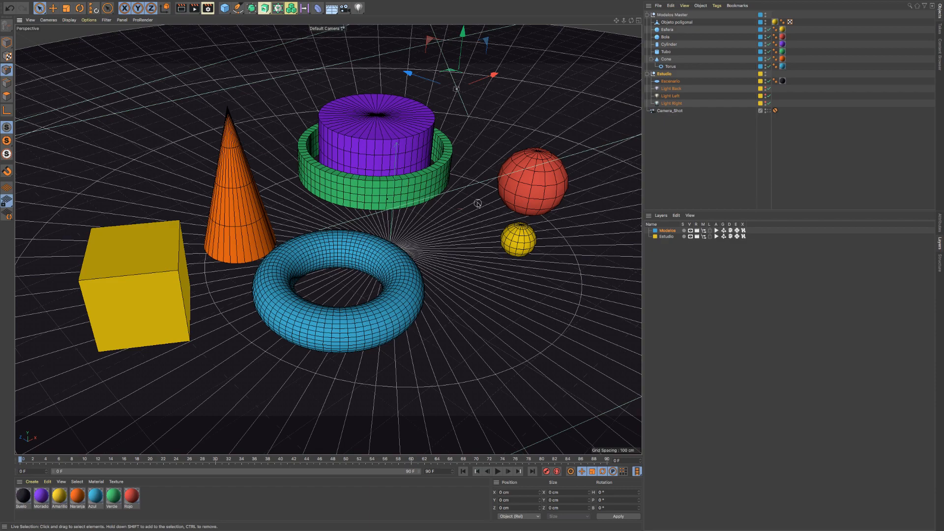
mouse_move(625, 21)
left_mouse_down()
mouse_move(556, 21)
mouse_move(624, 20)
left_mouse_up()
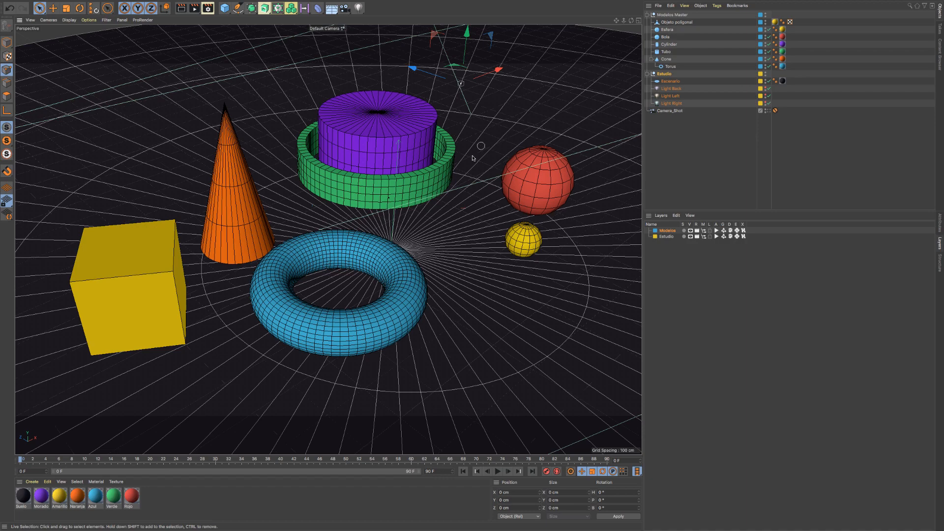
mouse_move(632, 21)
left_mouse_down()
mouse_move(598, 18)
mouse_move(627, 23)
mouse_move(622, 29)
left_mouse_up()
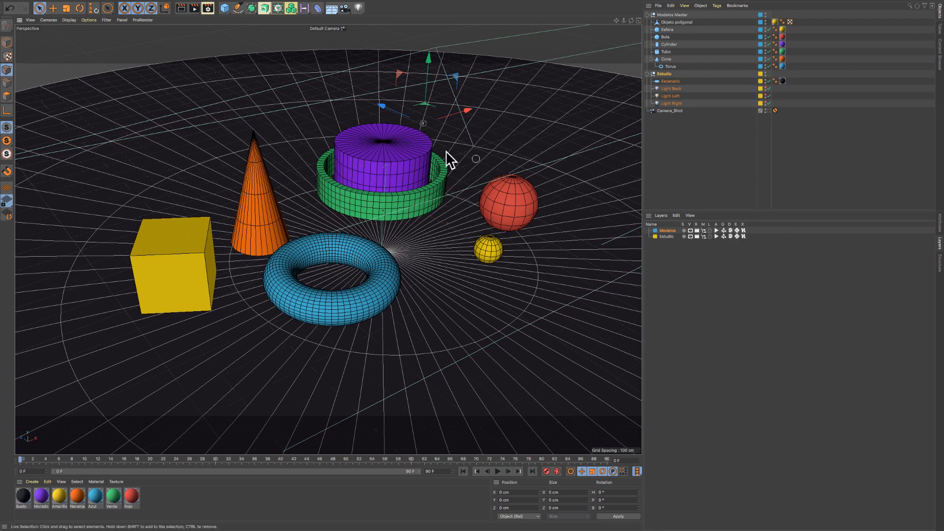
- Solo the Estudio layer and the Modelos layer in turn, and turn solo off again
left_click(684, 237)
left_click(683, 236)
left_click(684, 230)
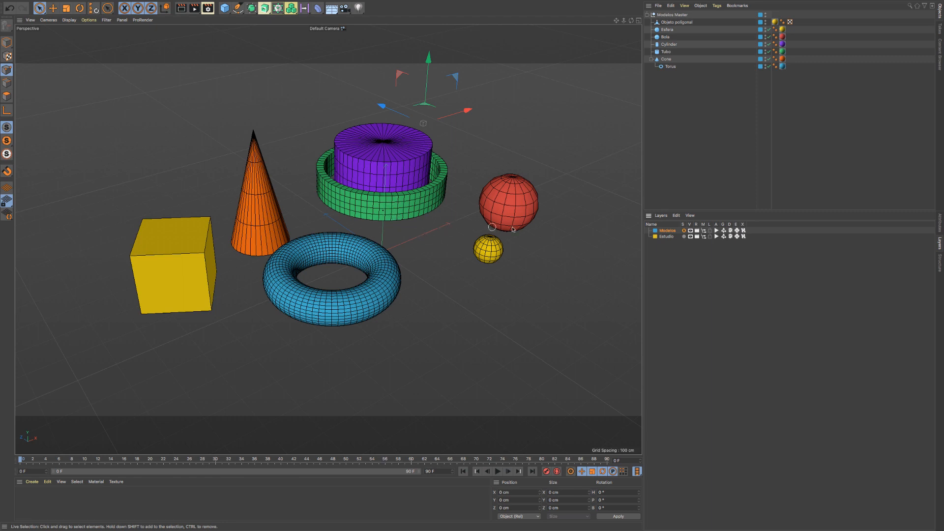
left_click(684, 230)
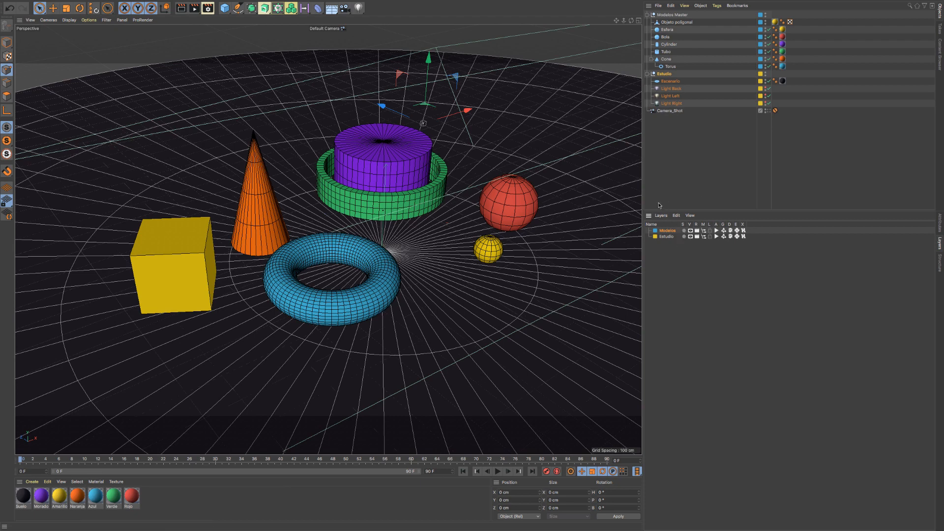
- Duplicate the Modelos Master group with its children, and rename the copy as Modelos Edición
left_click_drag(642, 204, 694, 205)
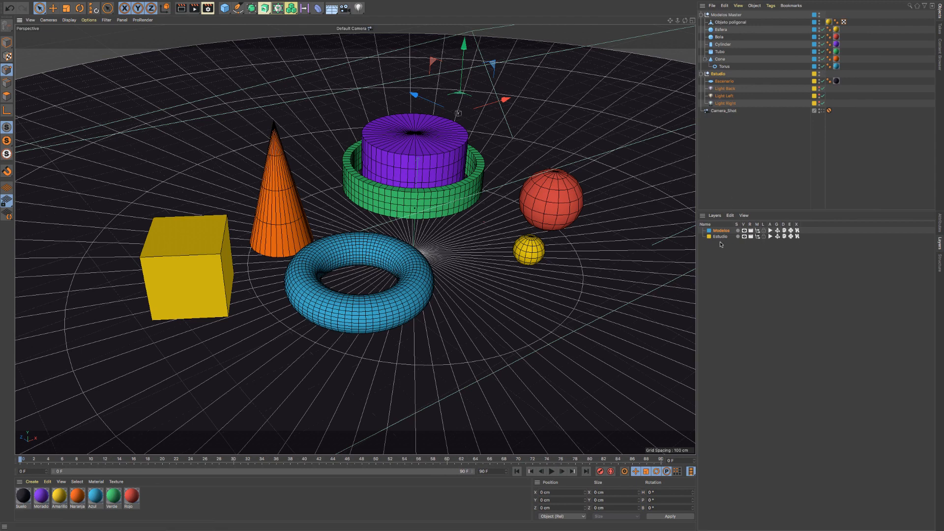
left_click(731, 15)
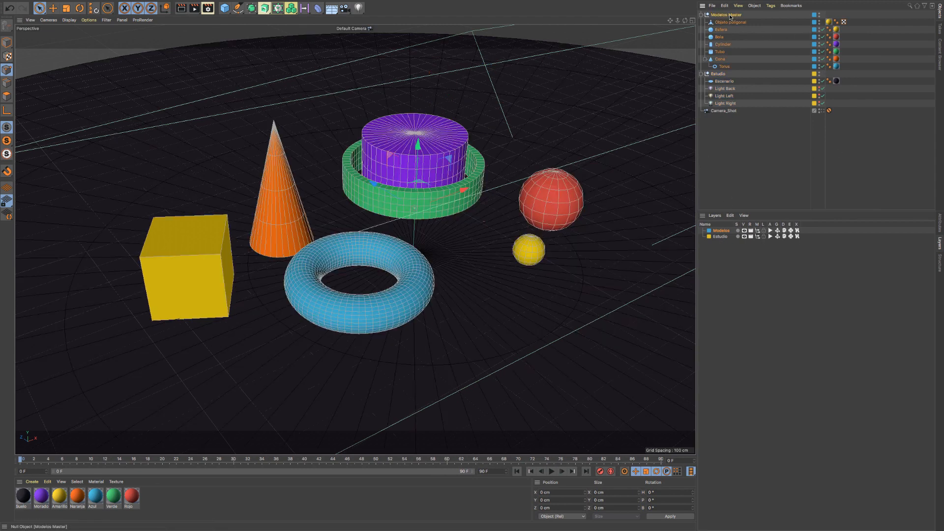
left_click_drag(730, 12, 730, 12, "ctrl")
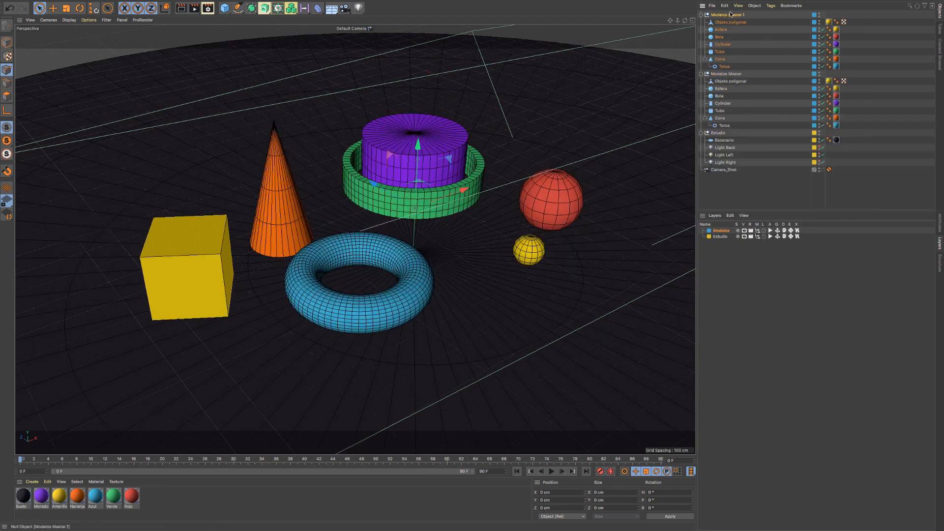
double_click(733, 16)
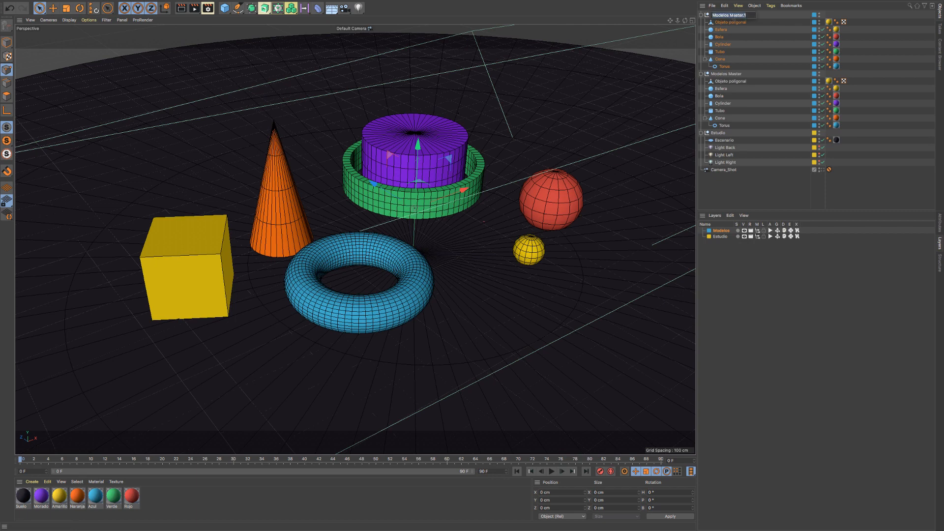
left_click(733, 16)
key("BackSpace")
key("BackSpace")
key("BackSpace")
type("Edición")
key("Return")
- Add the Modelos Master null to a new layer and name the layer Recursos
left_click(814, 73)
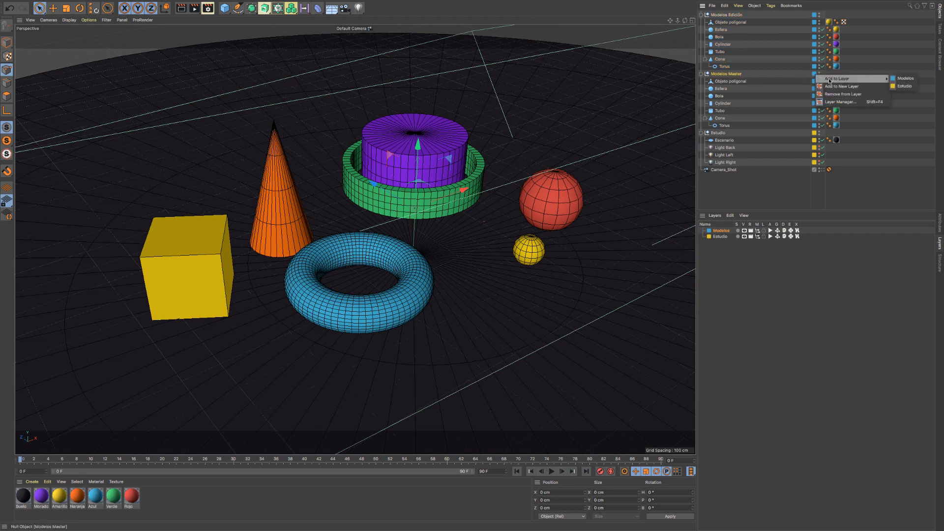
left_click(842, 87)
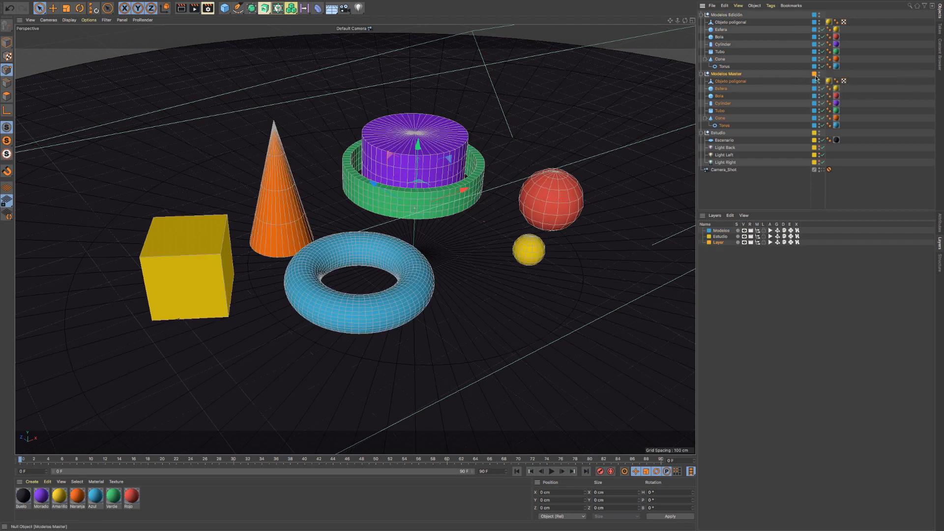
double_click(717, 242)
type("E")
key("Return")
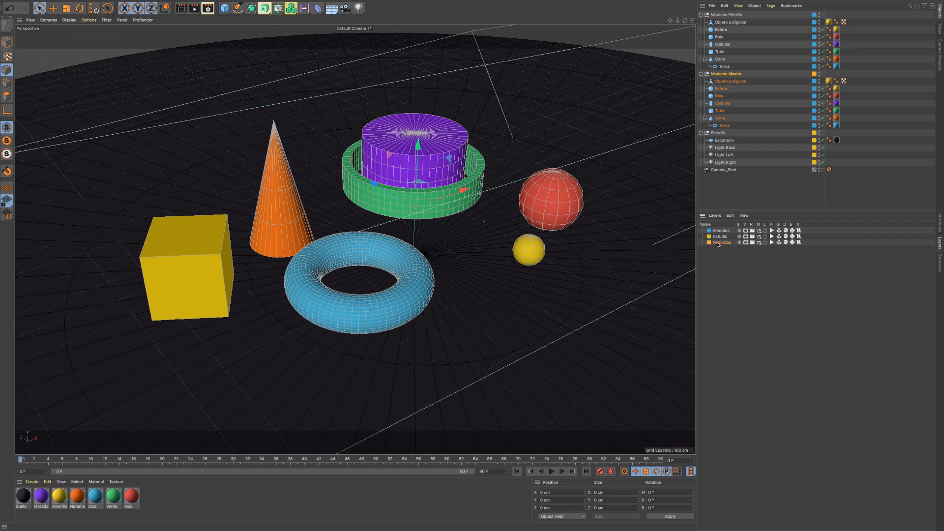
- Set the Recursos layer's color to red
double_click(708, 243)
left_click_drag(710, 243, 781, 243)
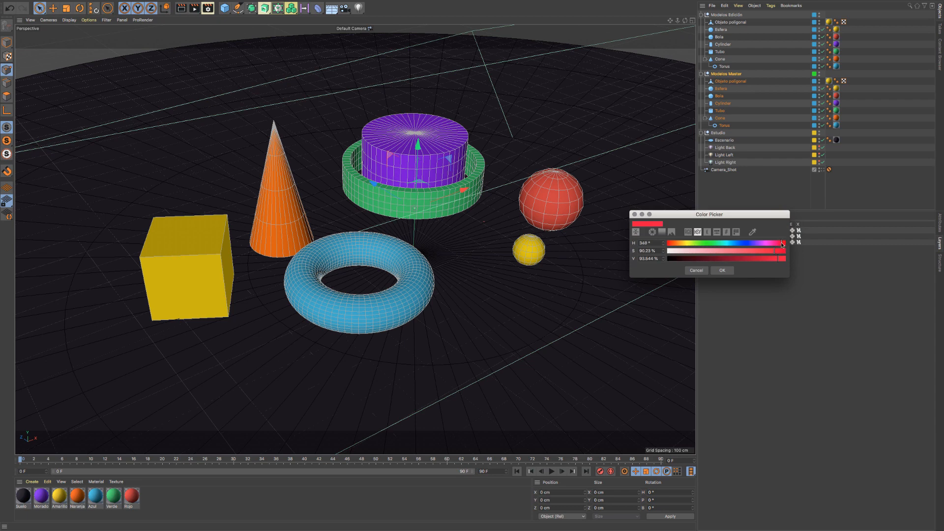
left_click(723, 270)
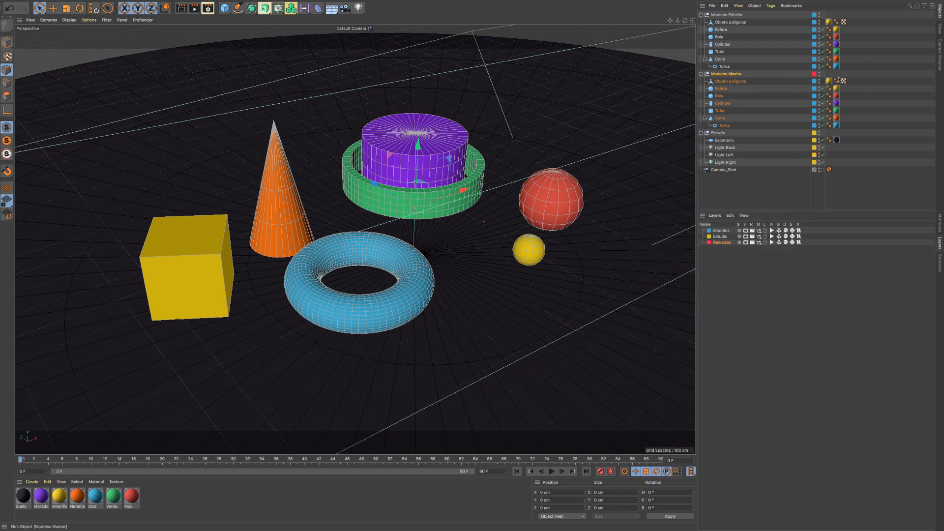
- Assign the Modelos Master child objects to the Recursos layer, then lock that layer and turn off its display, render, manager and evaluation switches
left_click_drag(814, 76, 817, 123)
left_click(745, 242)
left_click_drag(751, 245, 787, 244)
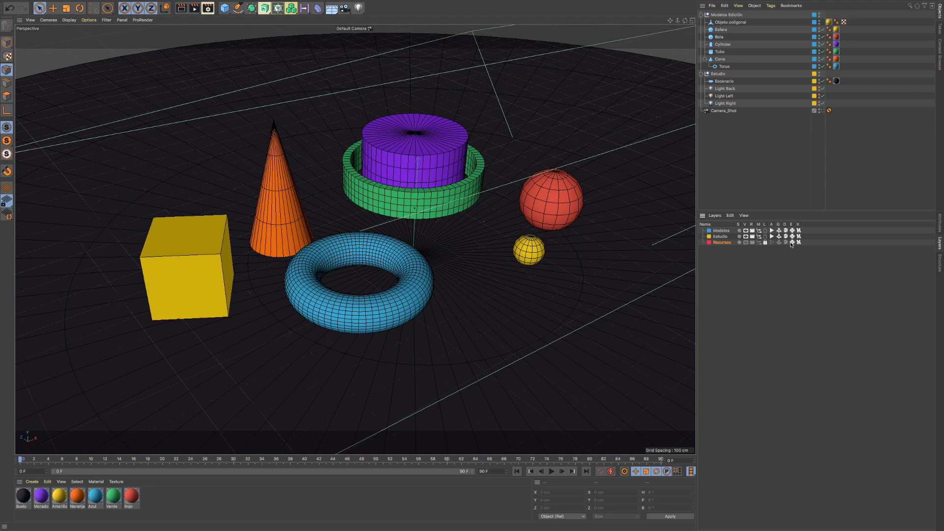
- Select the Modelos Edición group and compare its attributes with the list of layers
left_click(722, 15)
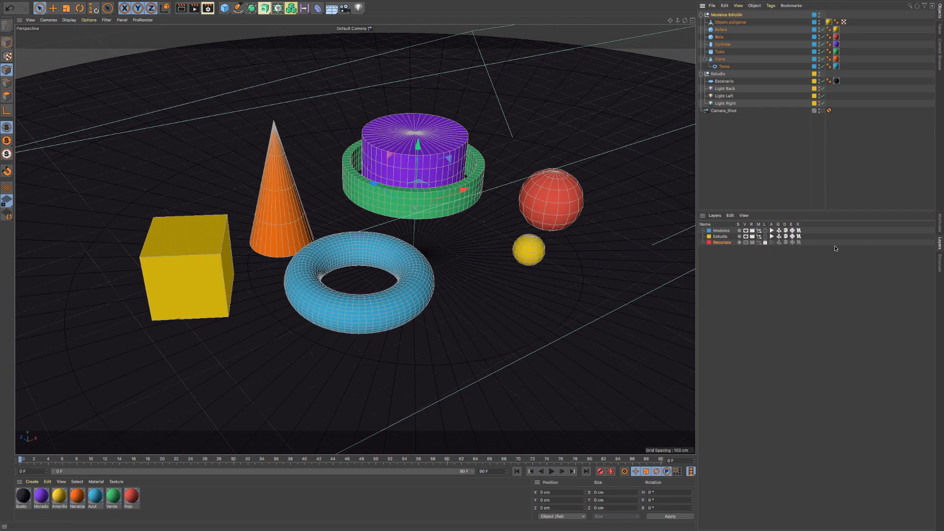
left_click(939, 230)
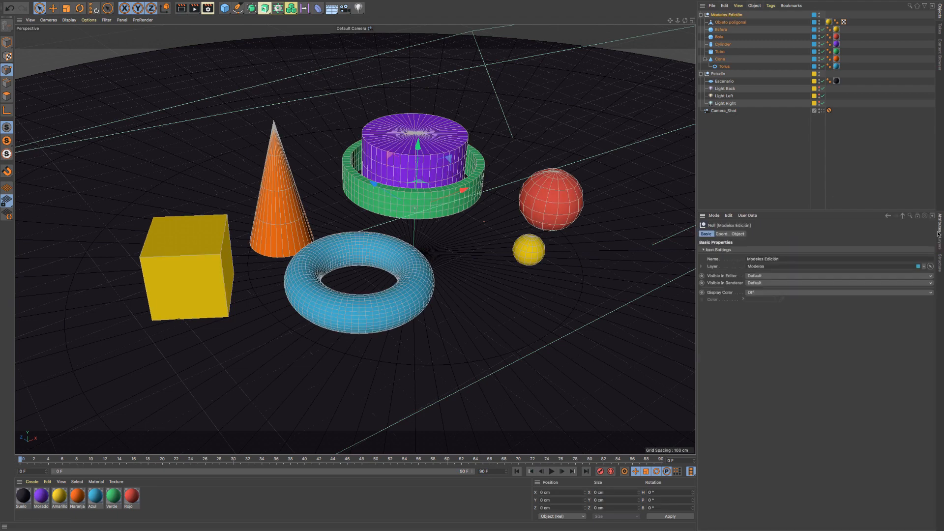
left_click(940, 244)
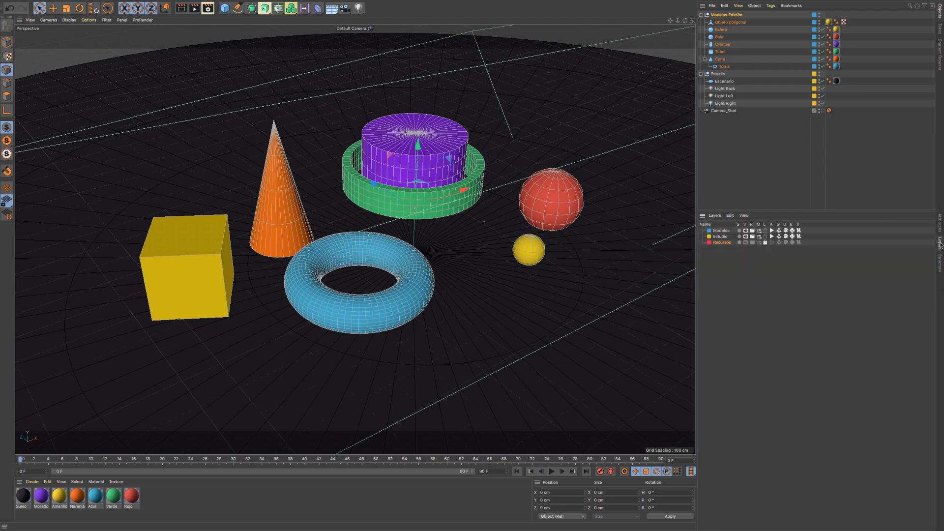
left_click(940, 224)
left_click(940, 246)
left_click(940, 226)
left_click(940, 248)
left_click(940, 226)
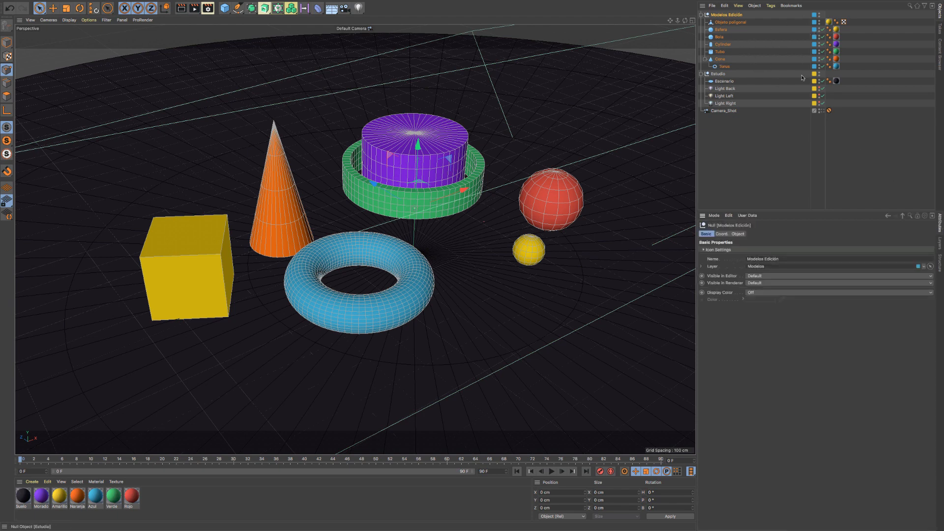
- Narrow the object name column and open the Layer Manager from the Bola sphere's layer options
left_click_drag(823, 155, 791, 53)
right_click(780, 37)
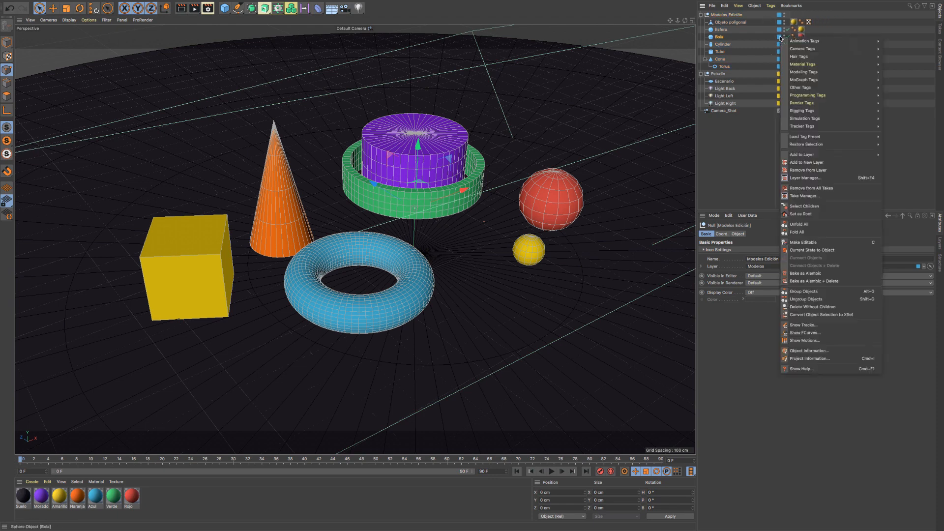
left_click(780, 39)
left_click(779, 37)
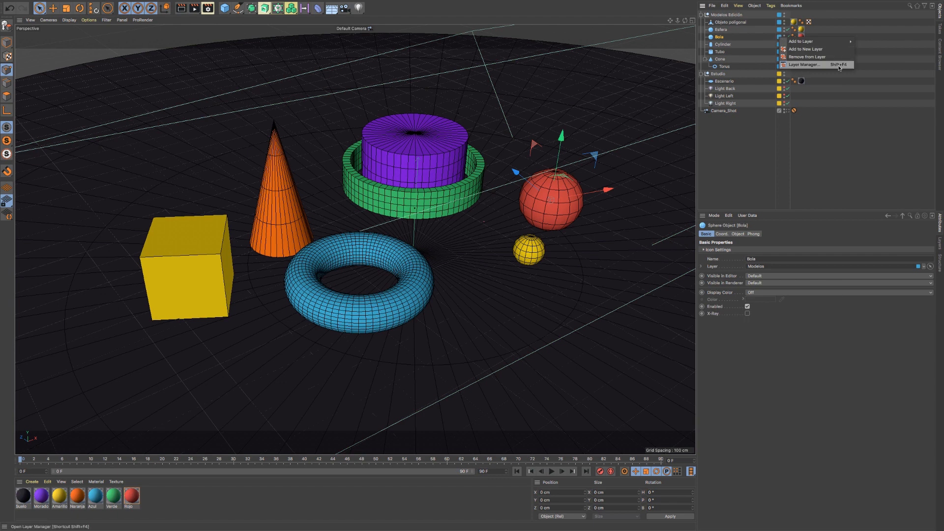
left_click(811, 65)
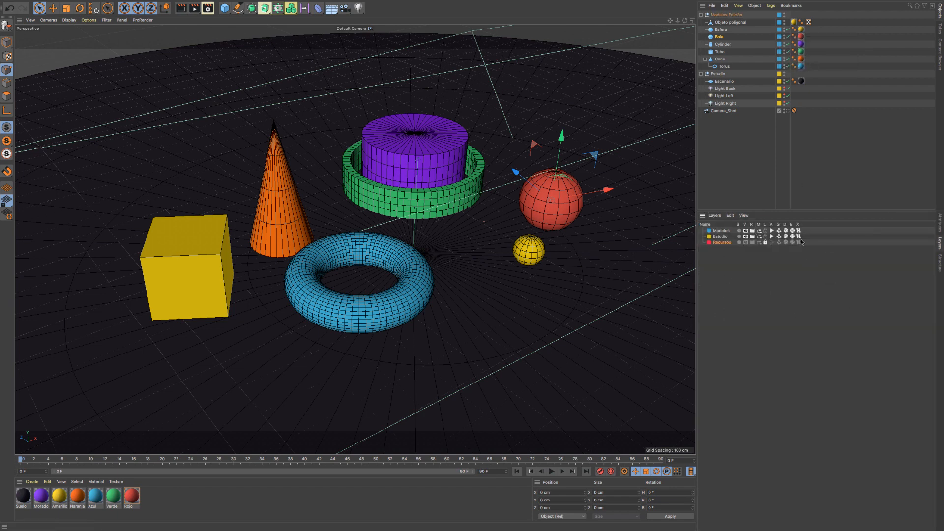
- Examine the basic properties and layer assignment of Bola, Objeto poligonal and Esfera
left_click(939, 226)
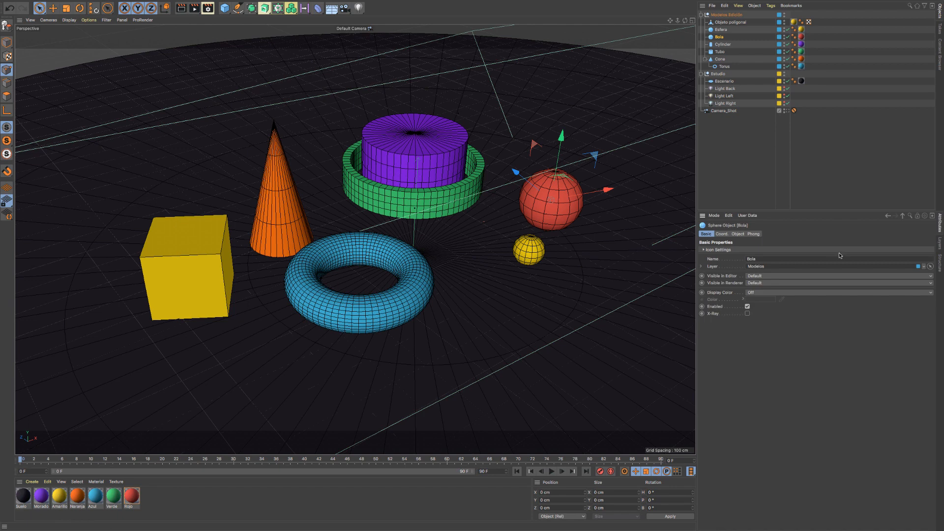
left_click(732, 22)
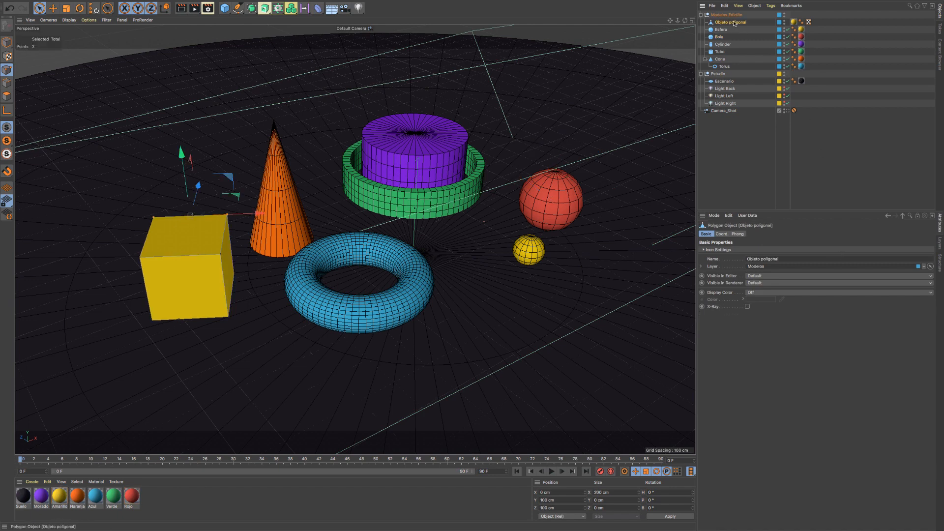
left_click(779, 26)
left_click(722, 30)
left_click(721, 31)
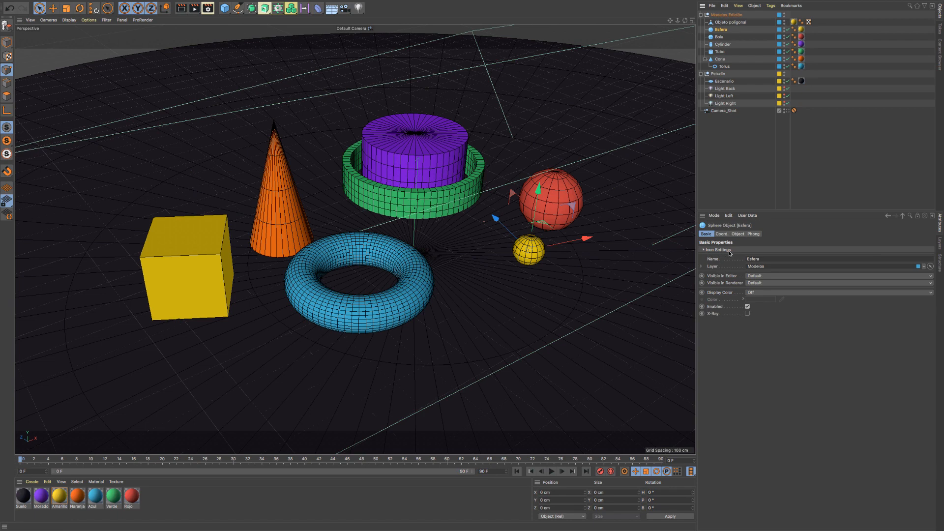
- Expand the Esfera sphere's icon settings and set its Icon Color to Custom
left_click(704, 250)
left_click(703, 250)
left_click(704, 249)
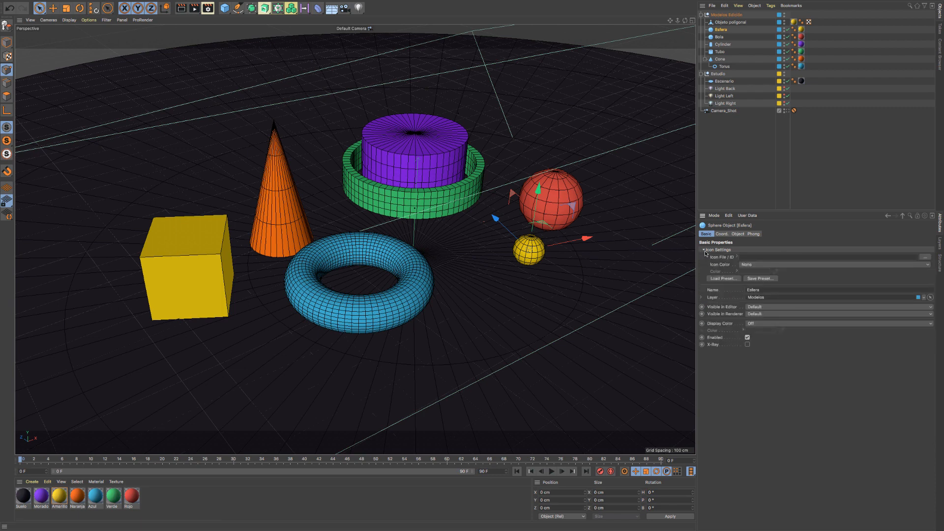
left_click(704, 250)
left_click(704, 249)
left_click(704, 250)
left_click(704, 251)
left_click(805, 265)
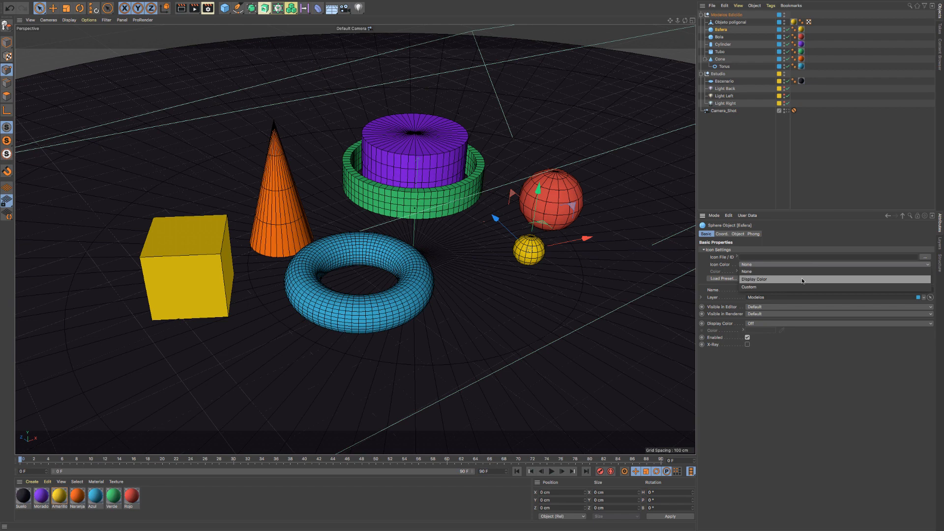
left_click(803, 287)
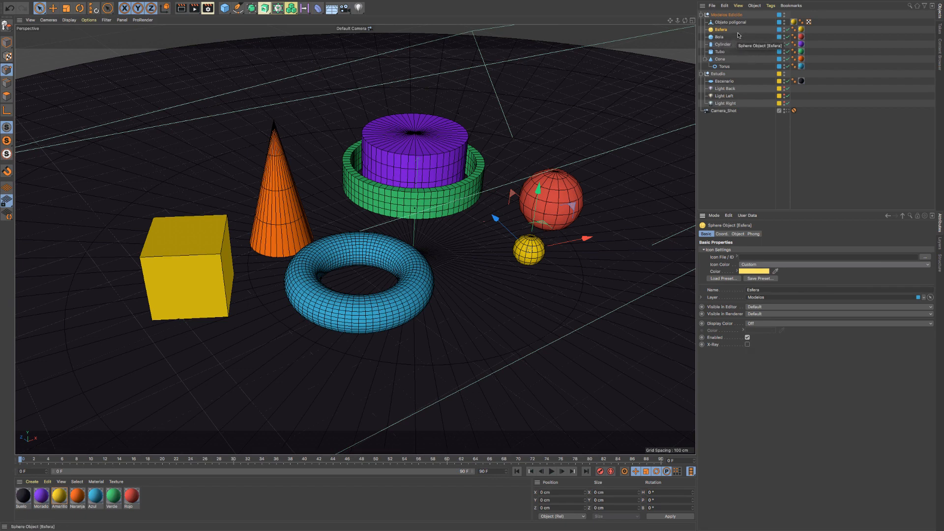
- Change the Esfera sphere's custom icon color to a bright pinkish red
left_click(743, 271)
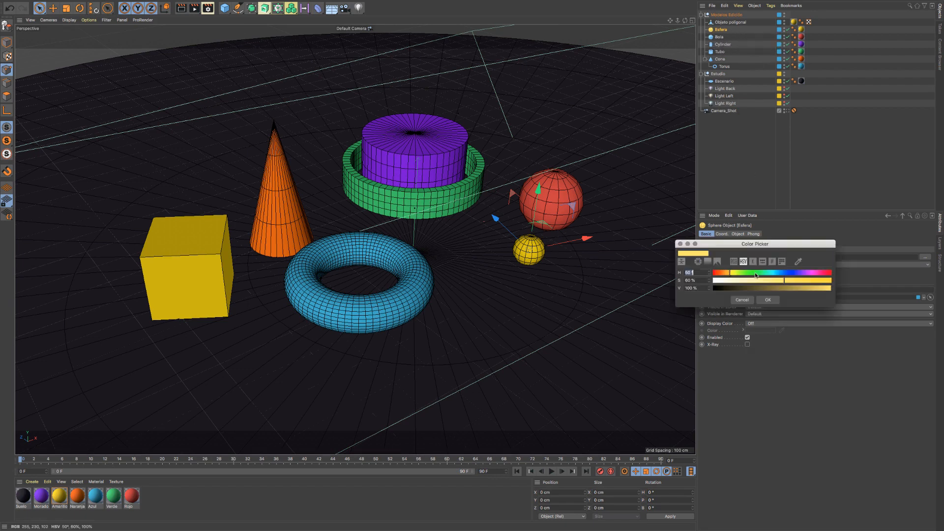
left_click_drag(762, 274, 829, 276)
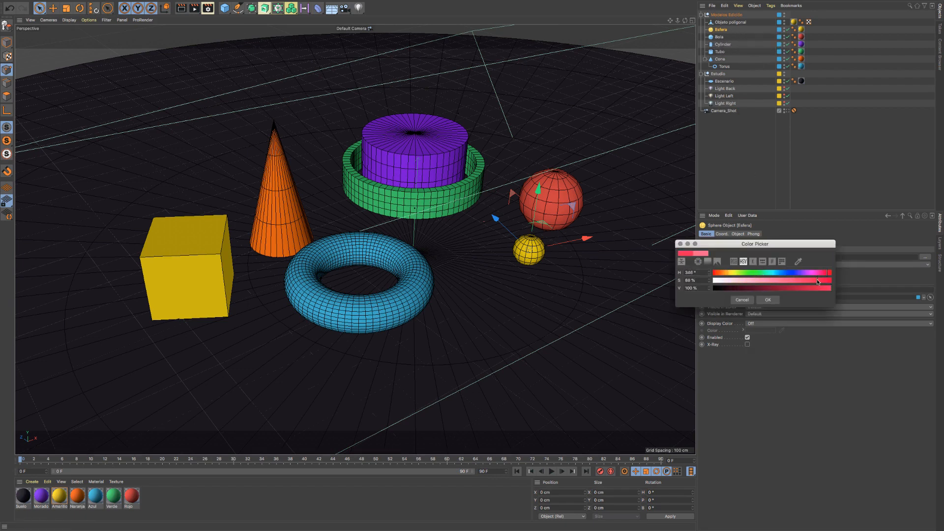
left_click(768, 299)
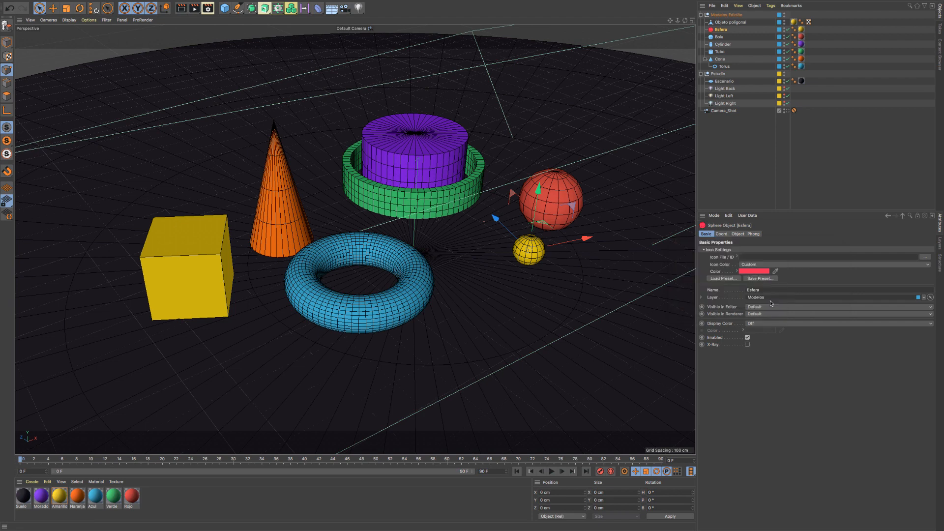
- Compare the icon settings of the Bola and Esfera spheres
left_click(719, 37)
left_click(717, 30)
left_click(715, 37)
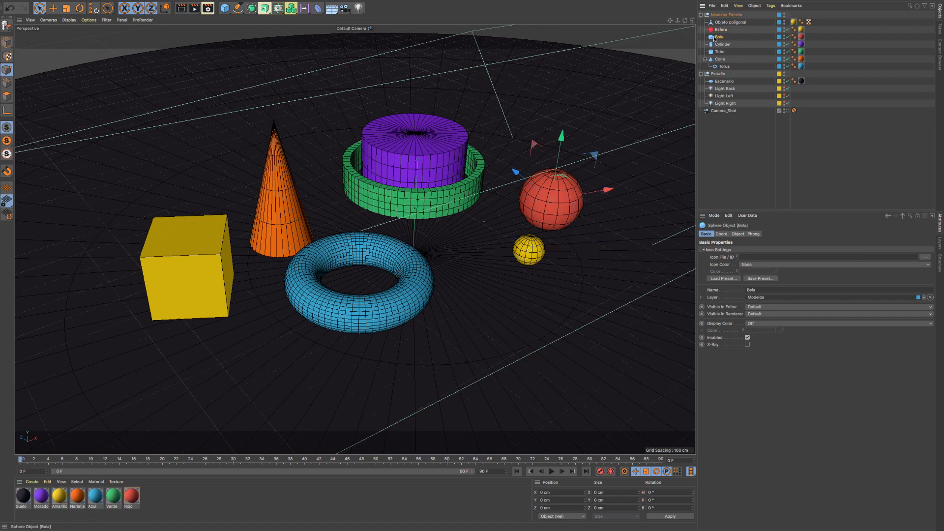
left_click(717, 30)
left_click(718, 37)
left_click(717, 31)
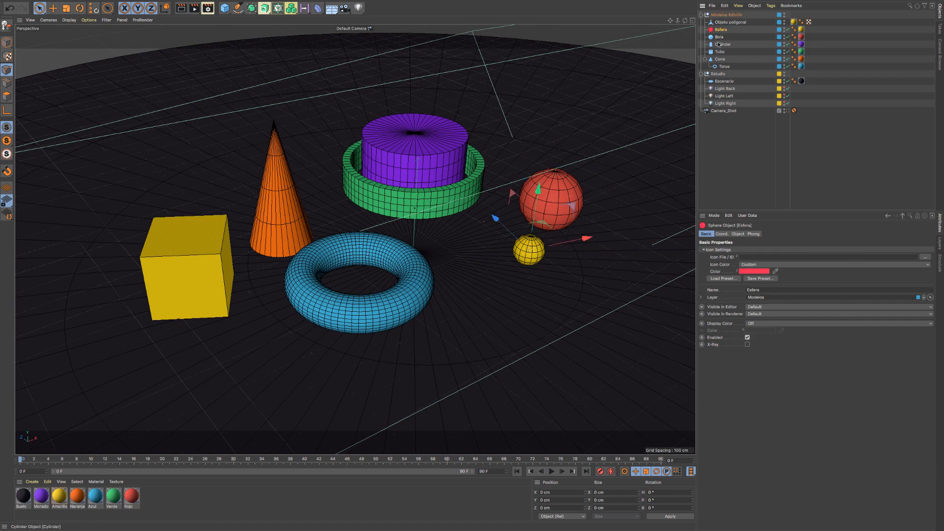
- Select the Modelos Edición group and give it a Custom icon color in bright pinkish red
left_click(714, 15)
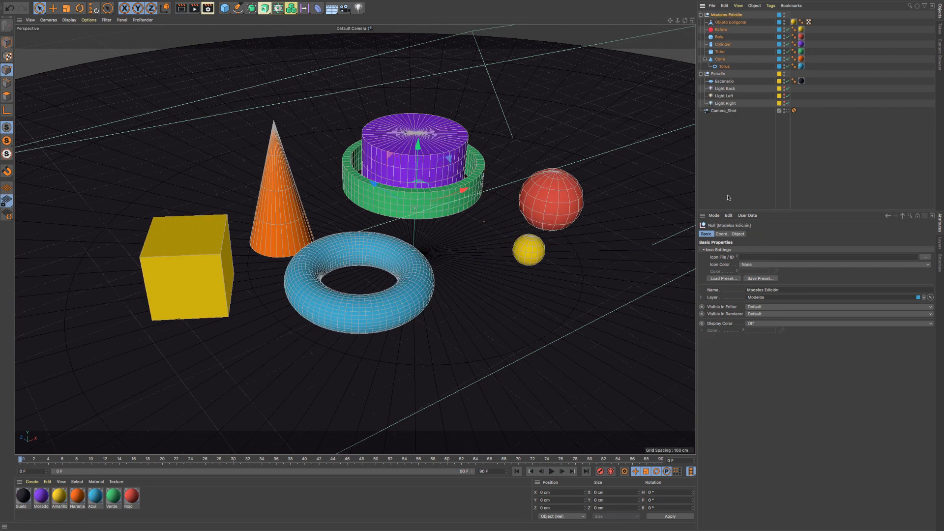
left_click(767, 264)
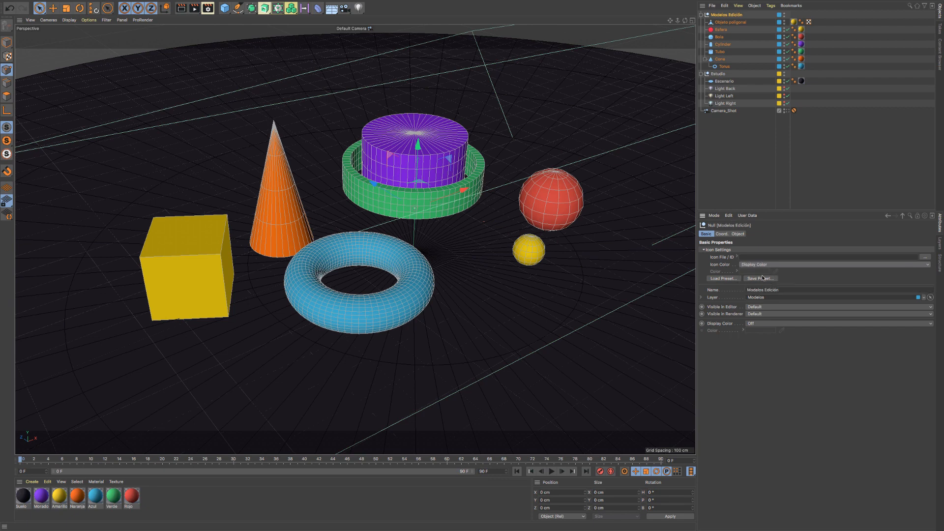
left_click(756, 279)
left_click(752, 286)
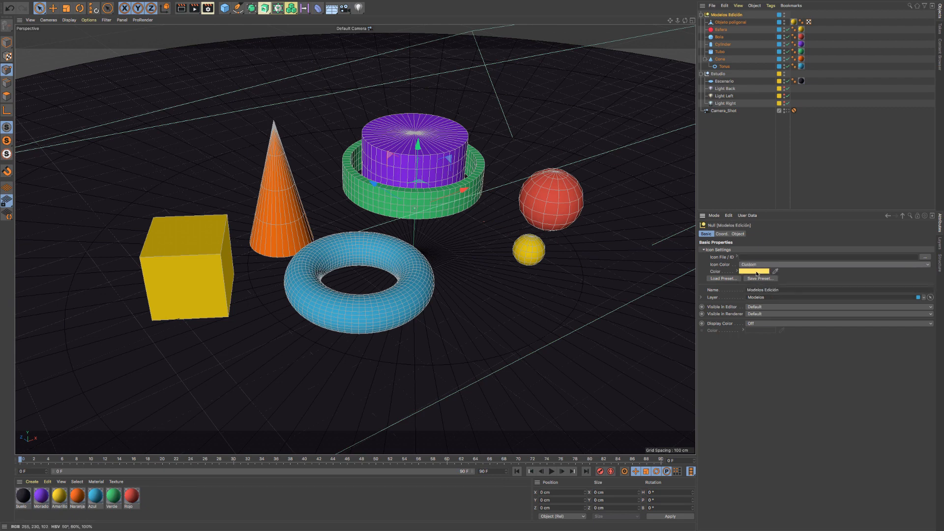
left_click(756, 272)
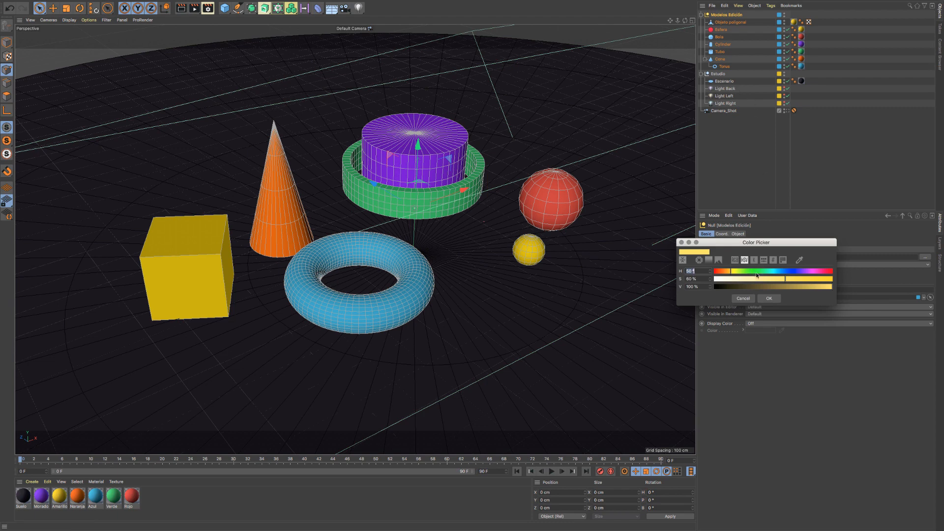
left_click_drag(797, 273, 828, 272)
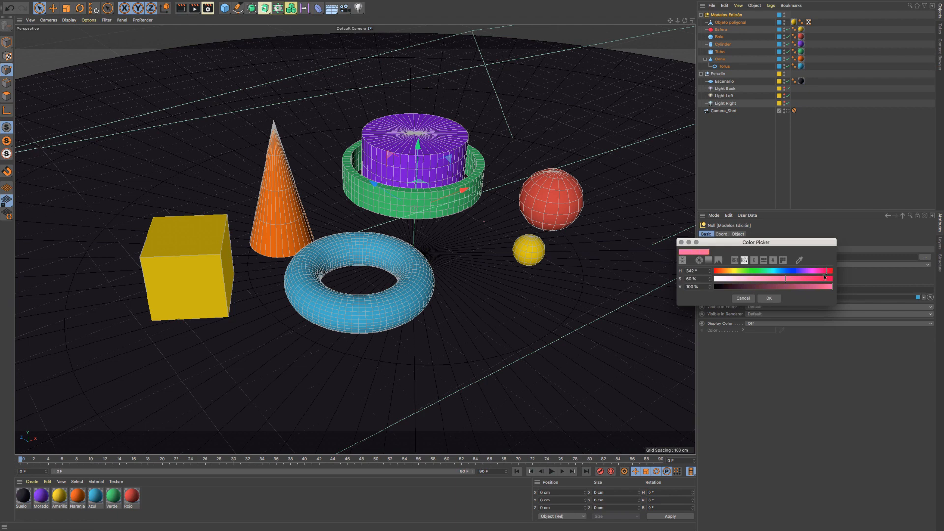
left_click(822, 279)
left_click(769, 299)
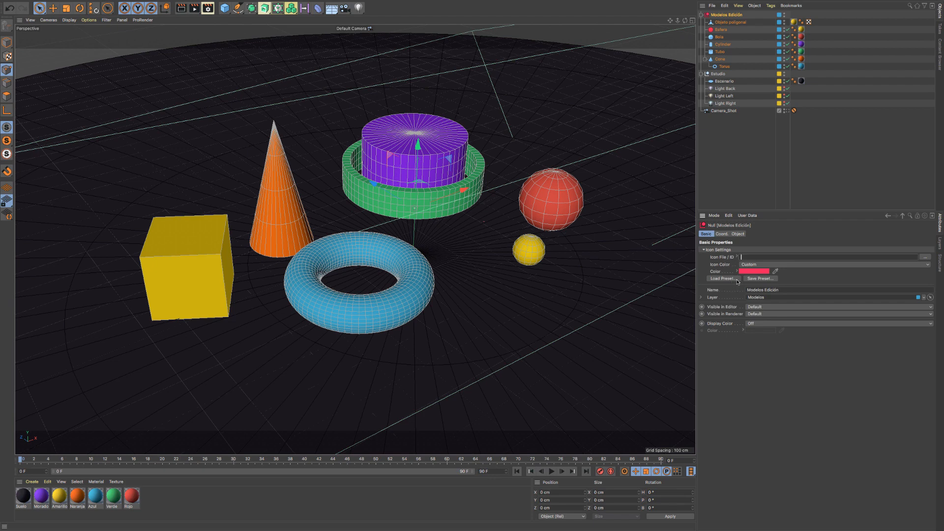
- Try the foot and open folder icon presets on the Modelos Edición group
left_click(737, 256)
left_click(737, 256)
left_click(732, 279)
left_click(740, 252)
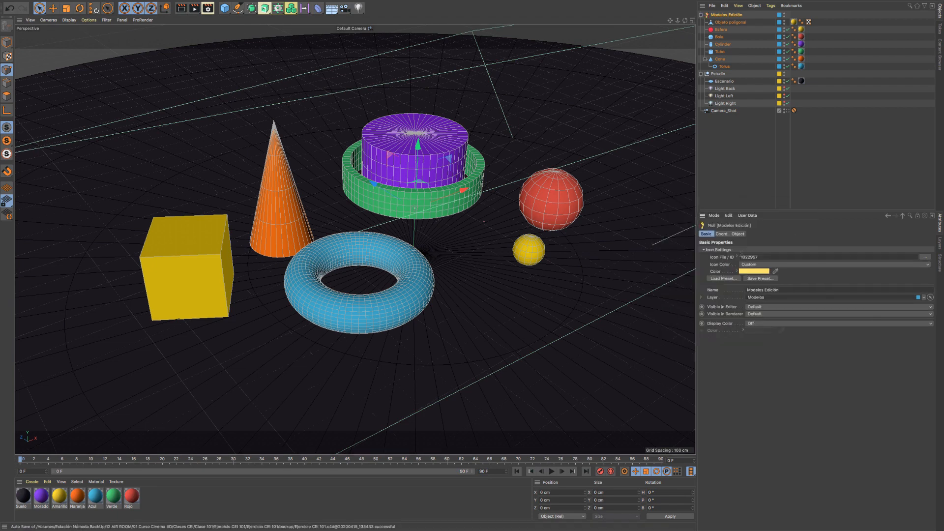
left_click(727, 278)
left_click(721, 278)
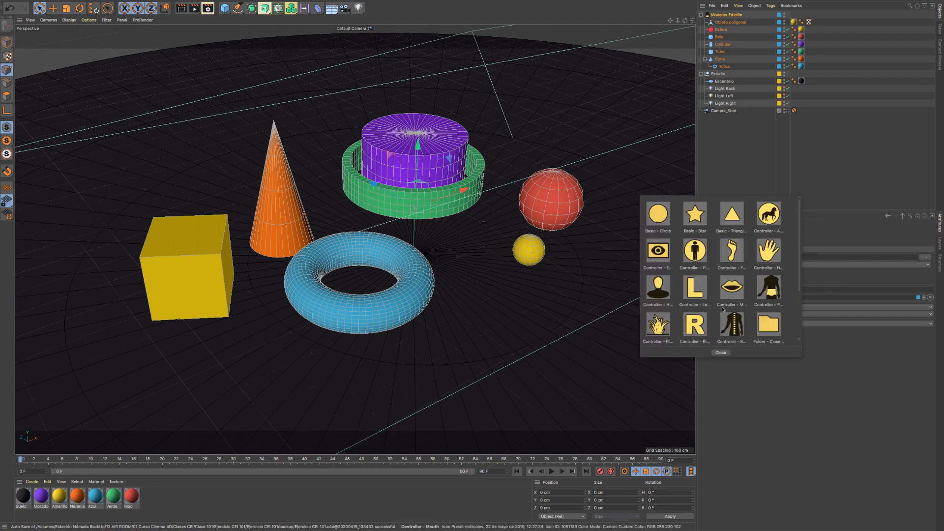
scroll(715, 310, "down", 5)
left_click(720, 353)
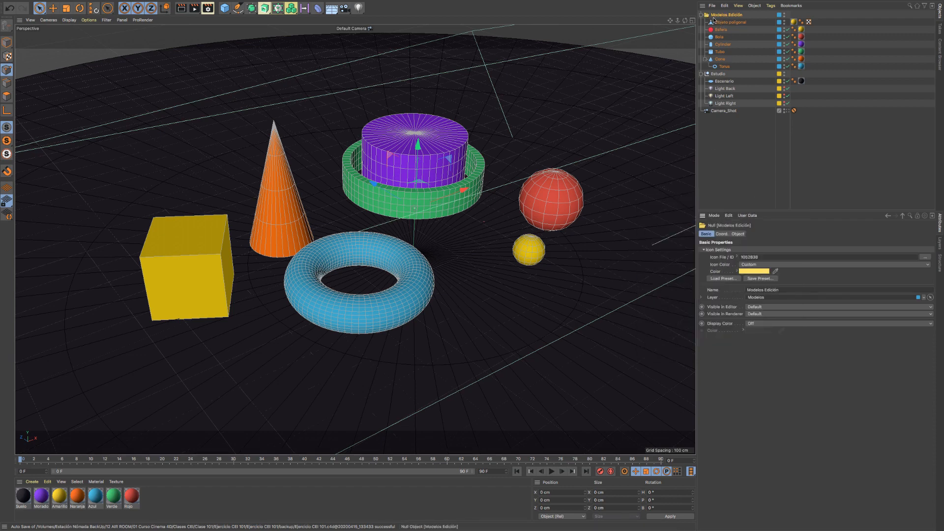
- Load the Controller R-letter icon preset for Modelos Edición and color the icon light blue
left_click(725, 282)
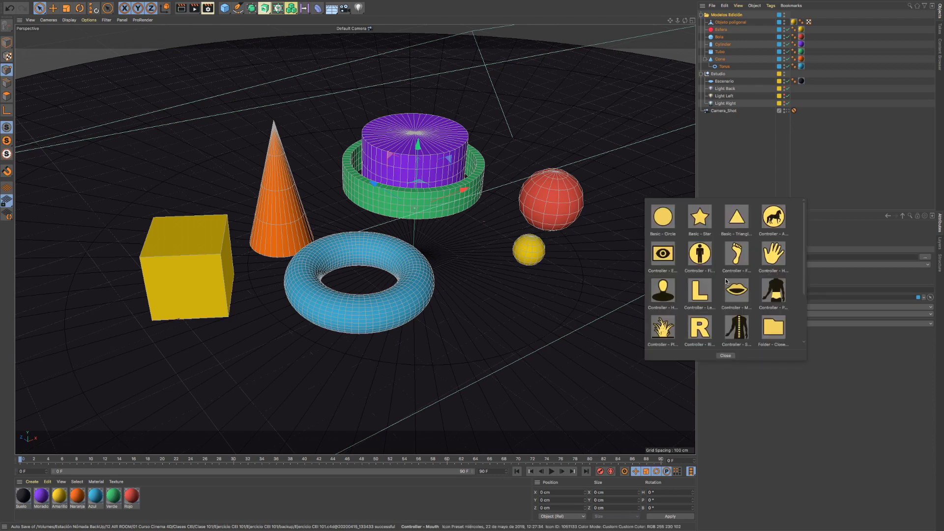
left_click(700, 328)
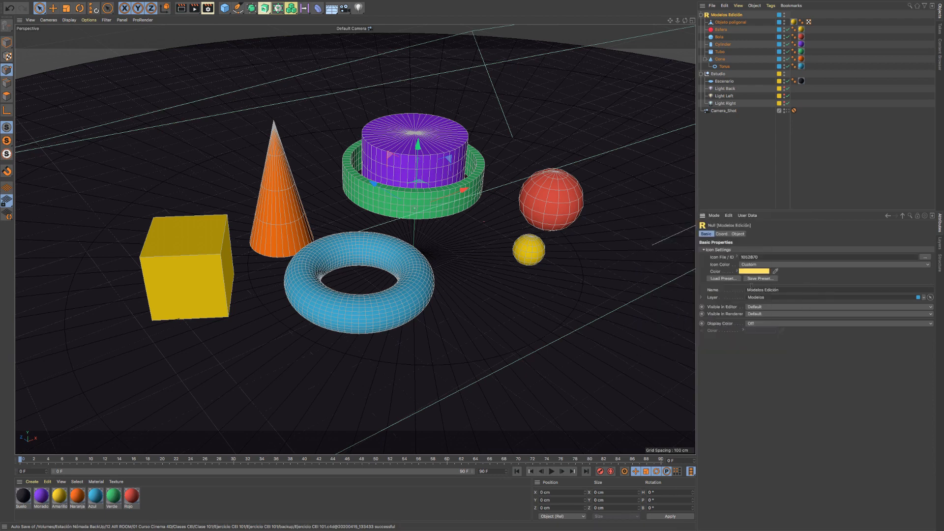
left_click(754, 272)
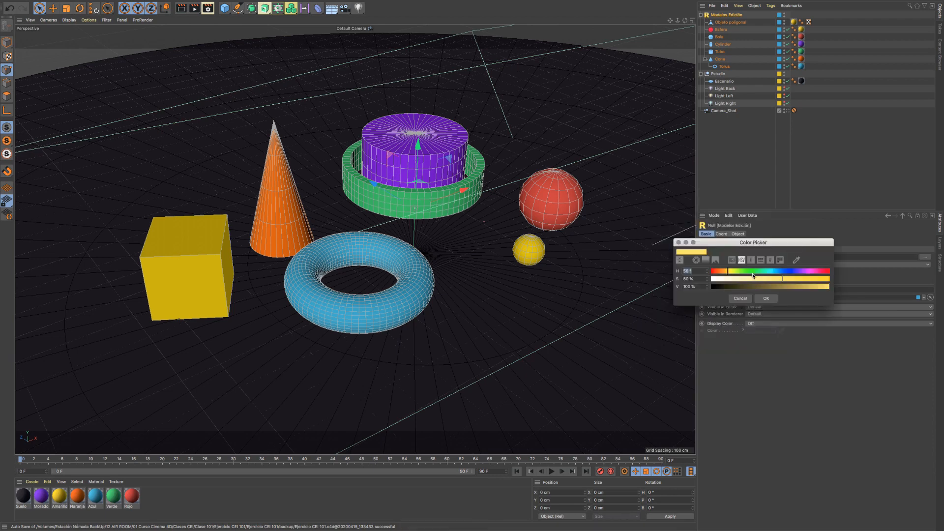
left_click_drag(754, 271, 775, 271)
left_click(767, 298)
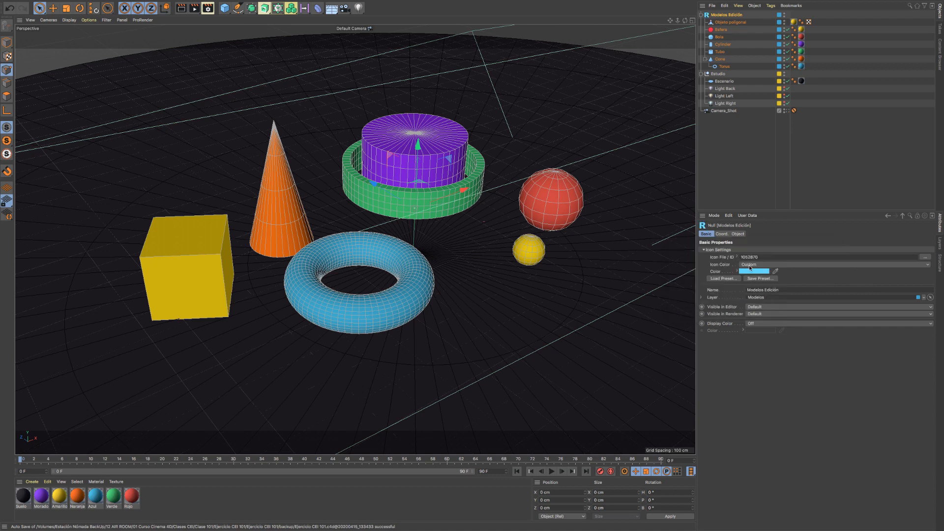
- Recolor the R-letter icon of Modelos Edición to pink
left_click(754, 270)
left_click(822, 271)
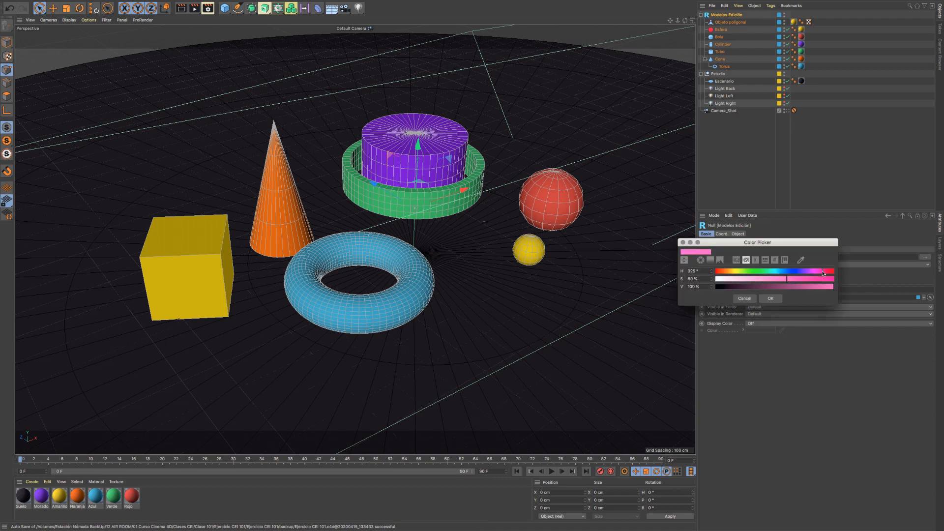
left_click(770, 297)
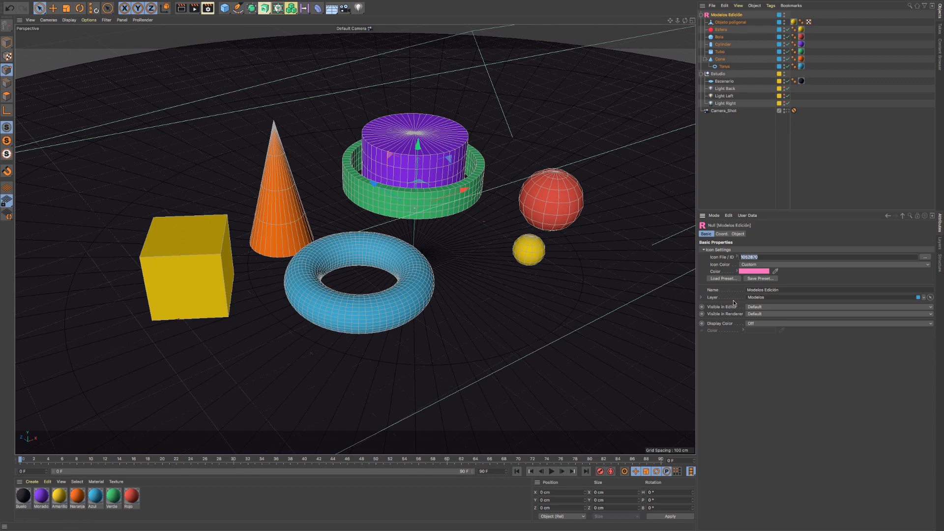
- Load the film strip icon preset for the Modelos Edición group
left_click(731, 278)
scroll(715, 310, "down", 5)
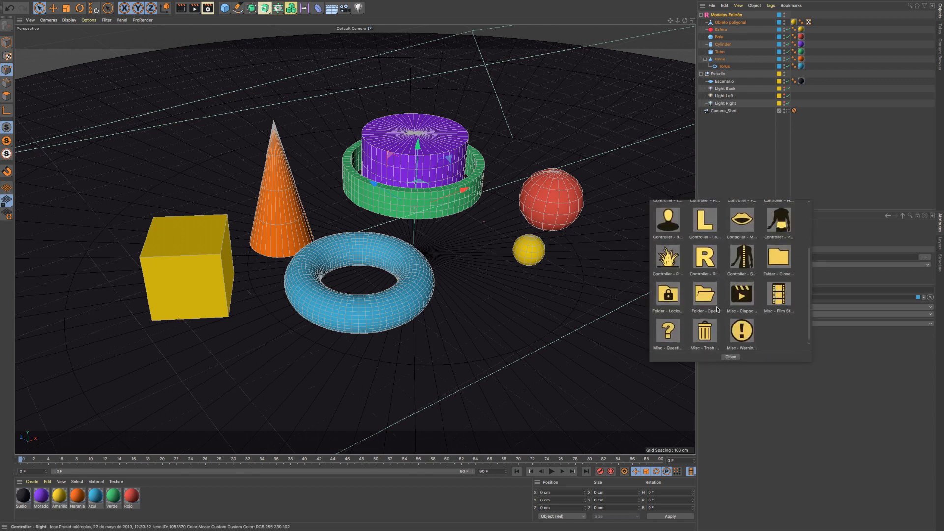
left_click(715, 309)
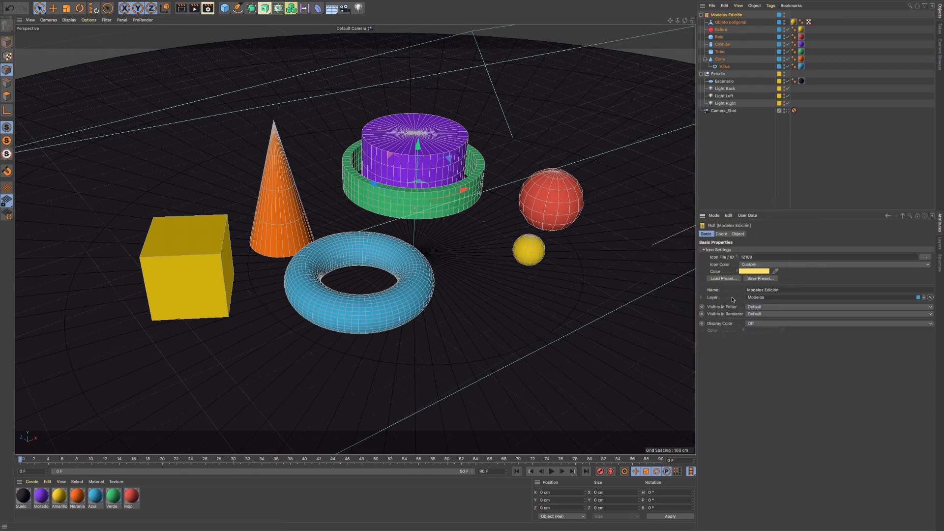
- Load the horse icon preset for Modelos Edición and set its icon color to a saturated pinkish red
left_click(726, 279)
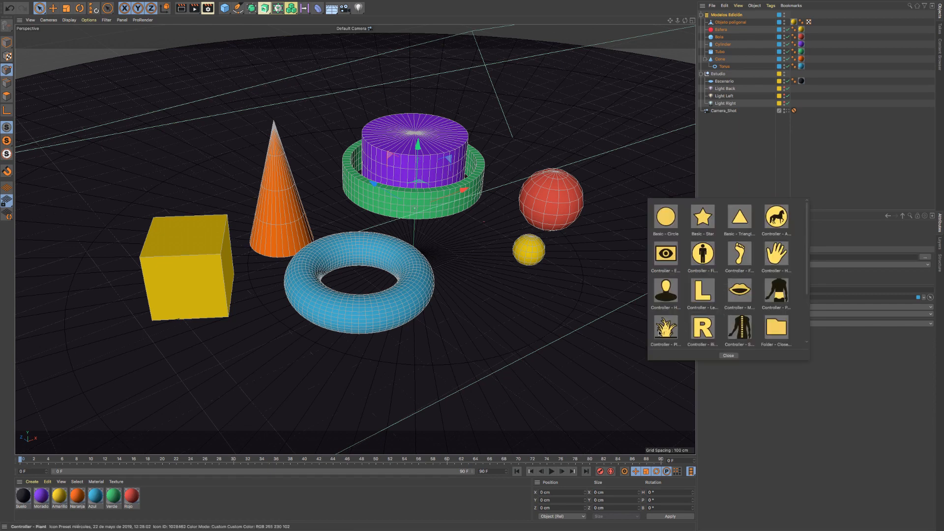
left_click(777, 218)
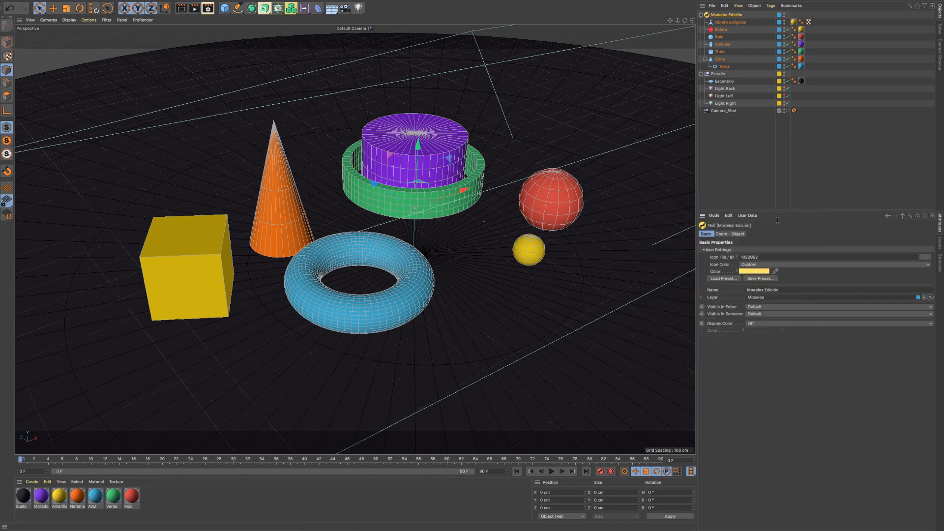
left_click(751, 272)
left_click_drag(786, 273, 815, 272)
left_click(821, 280)
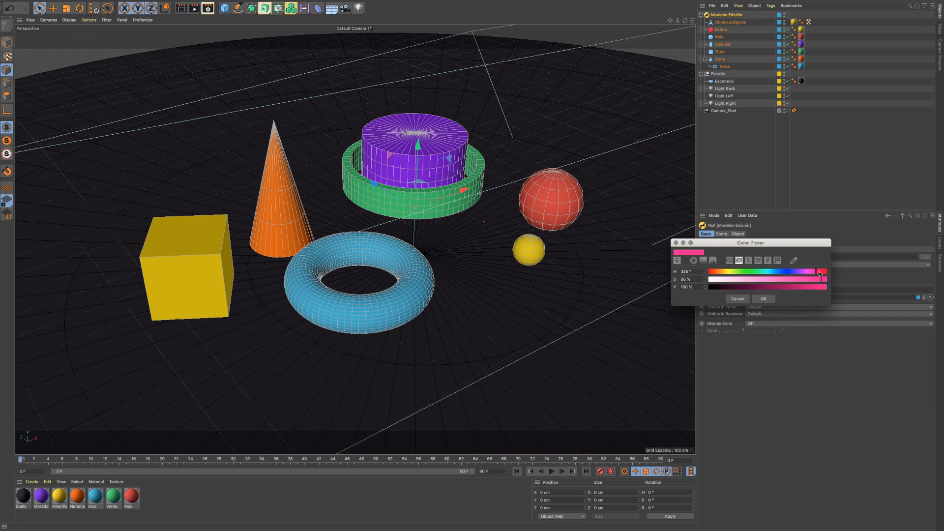
left_click(819, 272)
left_click(764, 298)
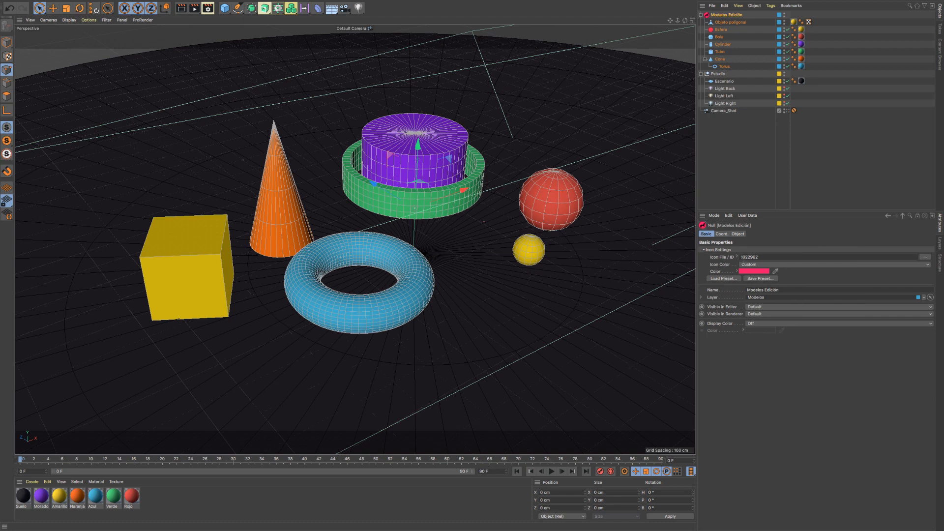
- Open the Customize Commands window to look up command icon IDs
left_click(757, 256)
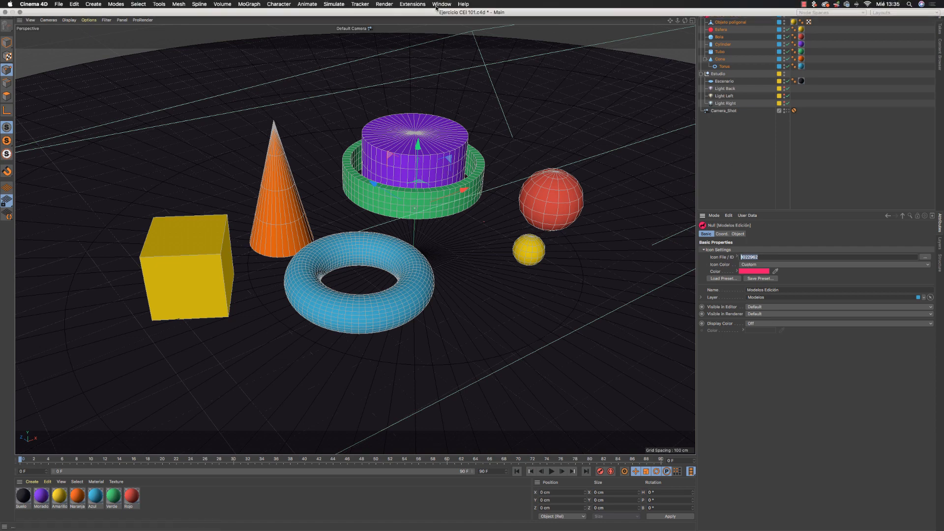
left_click(441, 4)
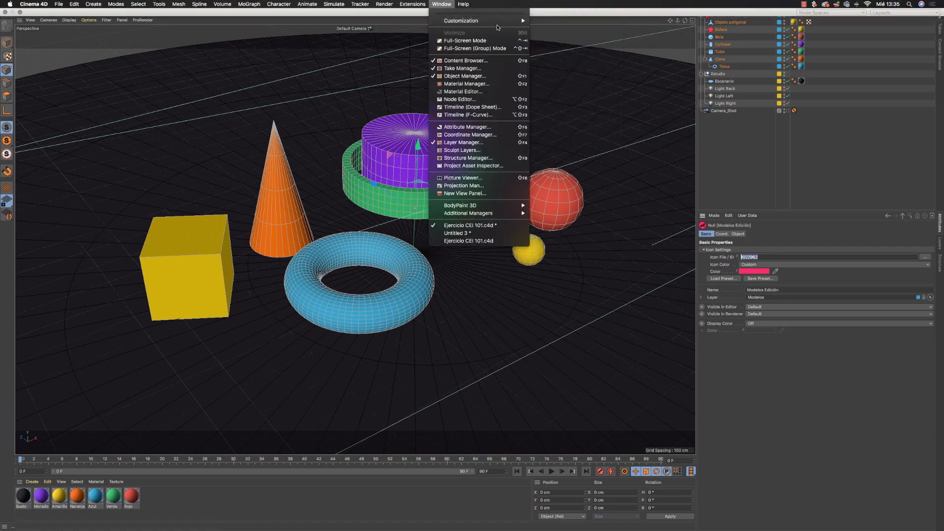
mouse_move(501, 24)
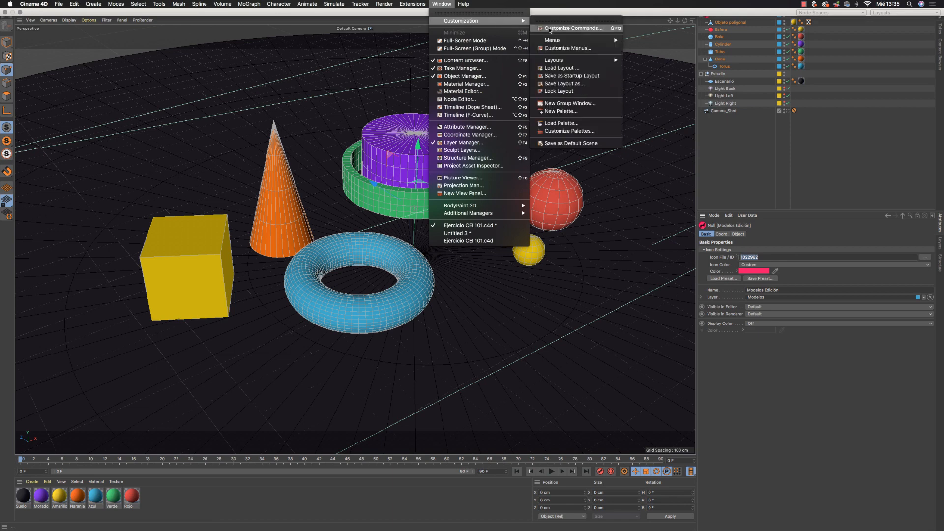
left_click(601, 29)
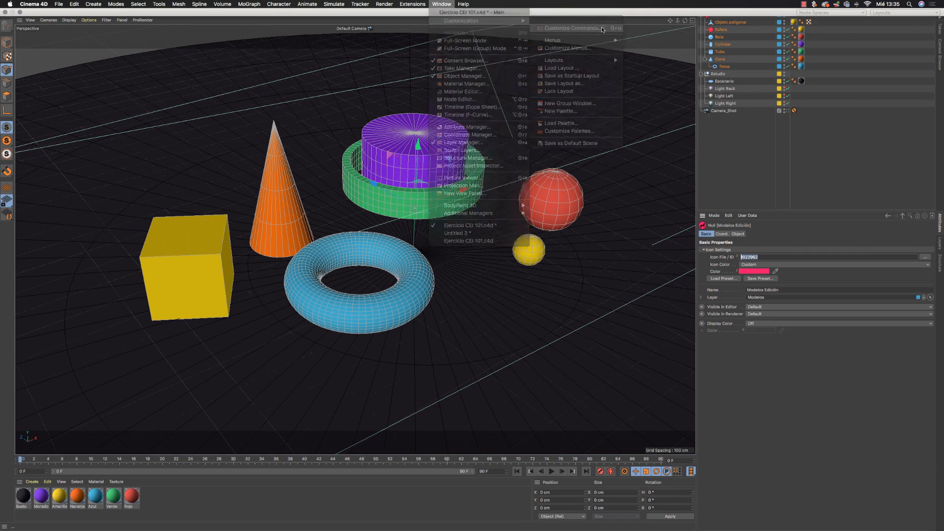
left_click_drag(513, 50, 412, 61)
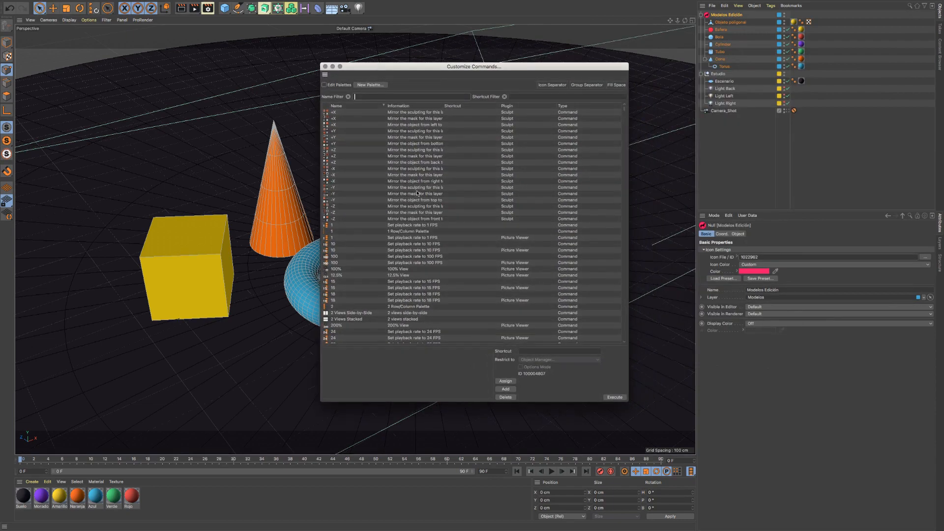
- Find the Cloud command in the command list and copy its ID
scroll(332, 235, "down", 10)
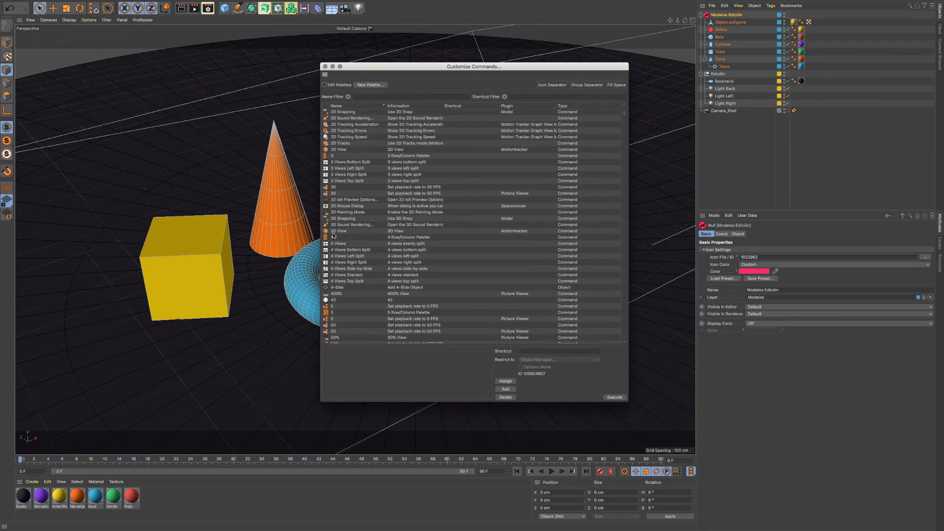
scroll(333, 236, "down", 15)
scroll(333, 236, "down", 15)
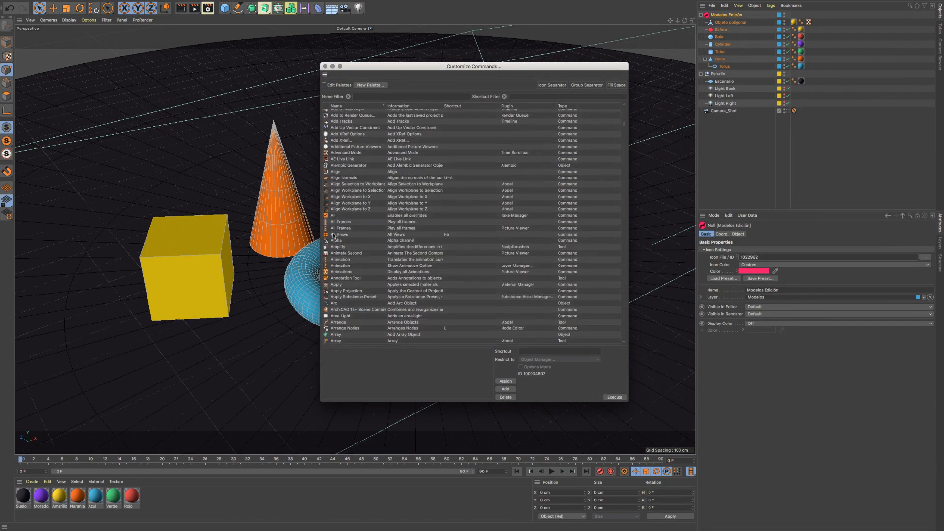
scroll(333, 236, "down", 10)
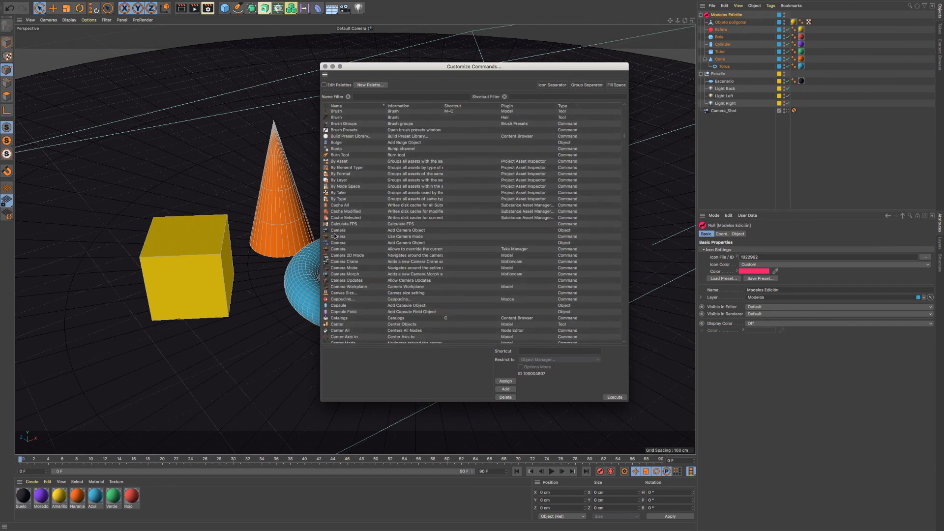
scroll(335, 236, "down", 10)
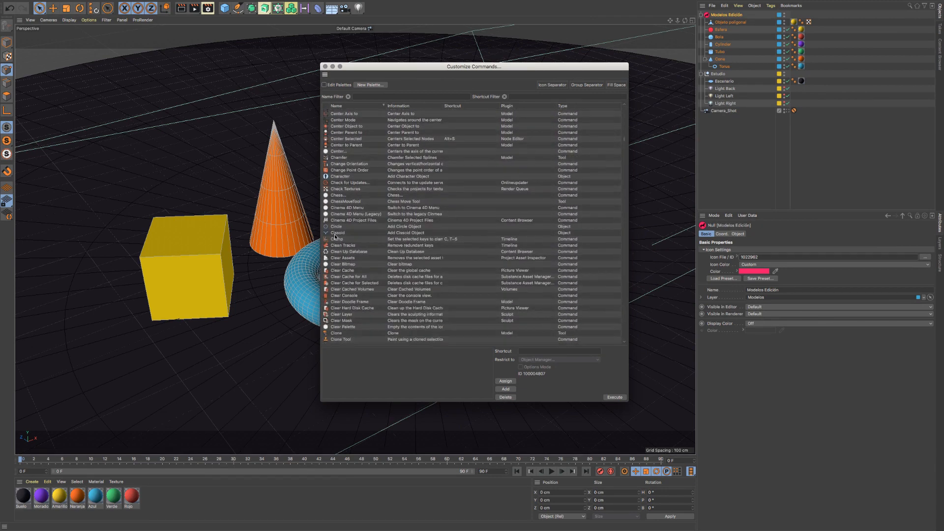
scroll(335, 237, "down", 1)
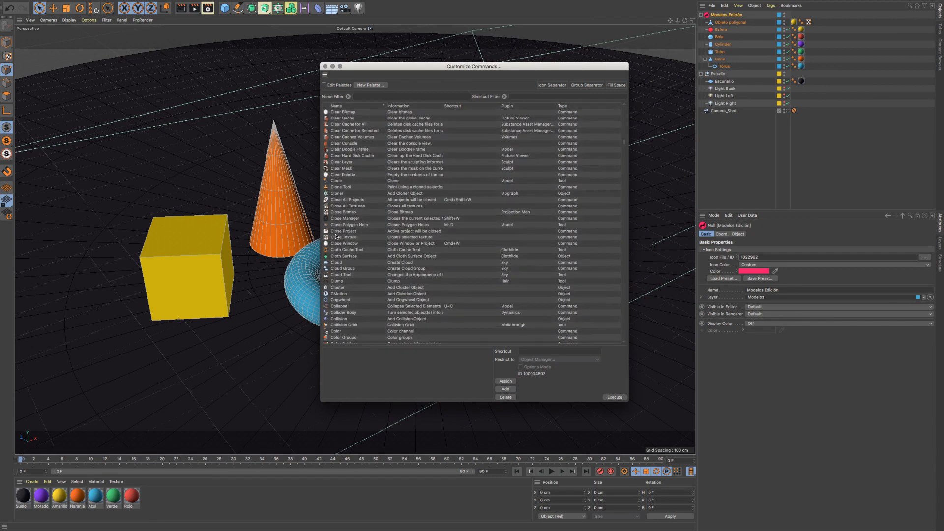
scroll(338, 235, "down", 5)
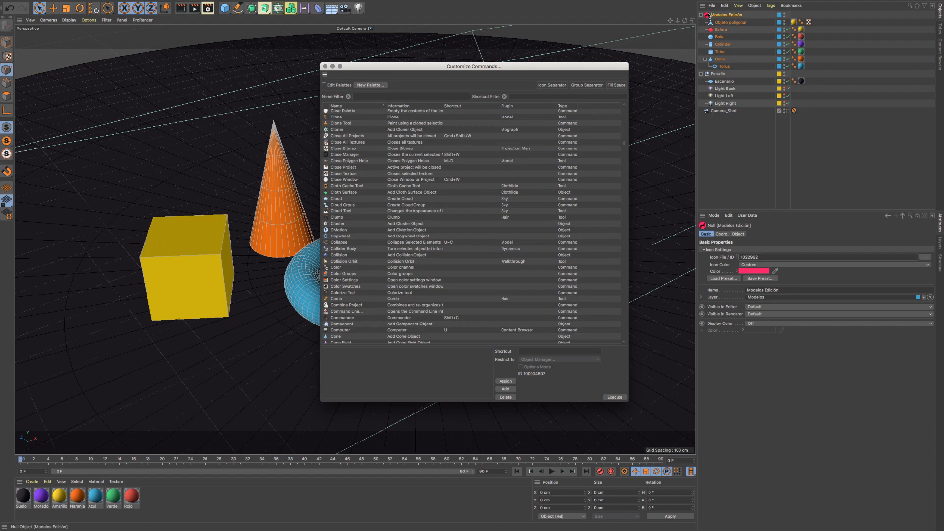
left_click(339, 200)
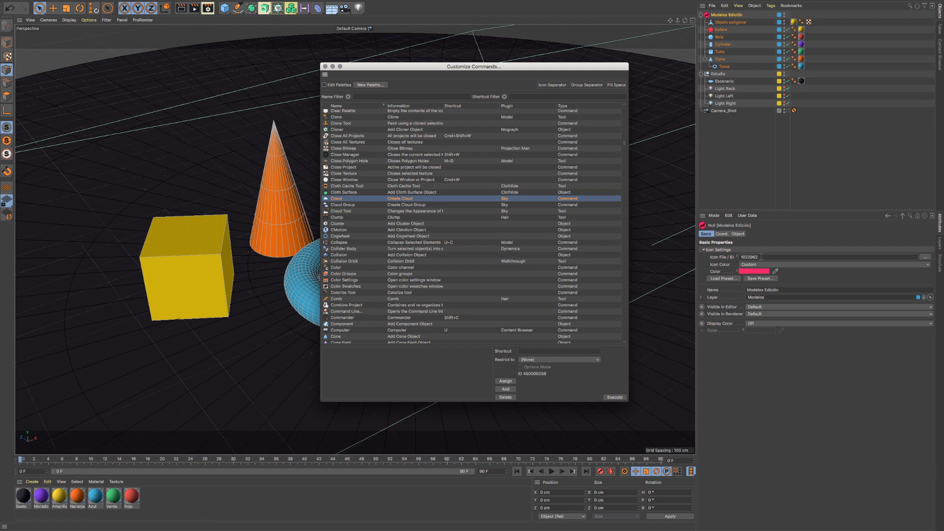
double_click(535, 375)
right_click(536, 375)
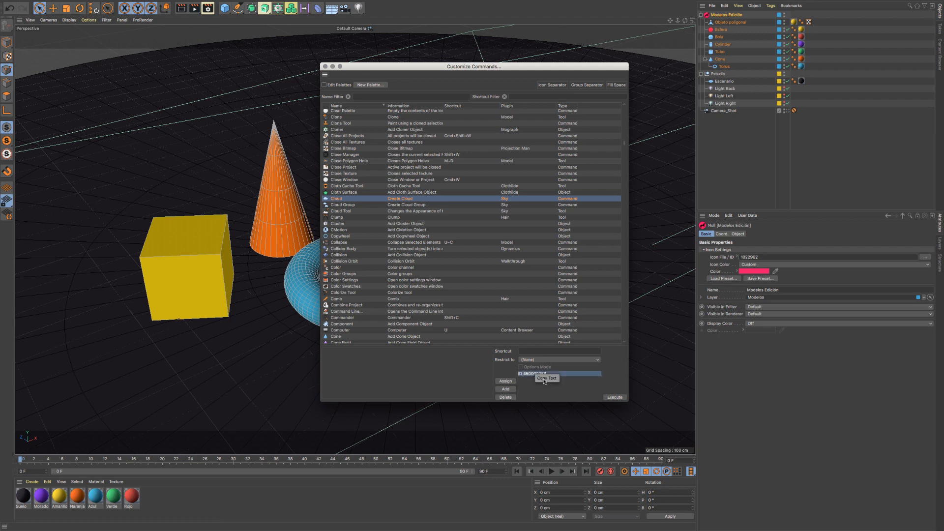
left_click(544, 379)
- Replace the icon ID of Modelos Edición with the copied Cloud command ID, removing the leading "ID" text
left_click(774, 257)
right_click(773, 257)
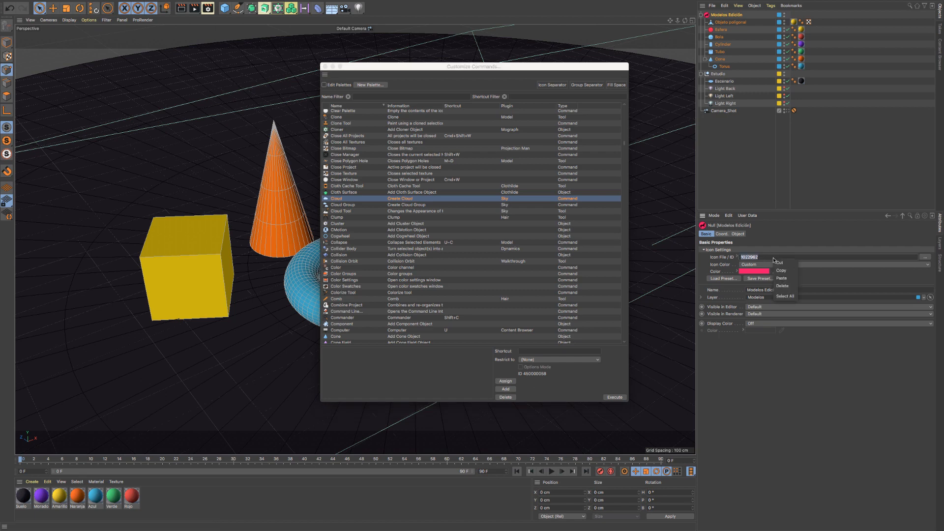
left_click(782, 279)
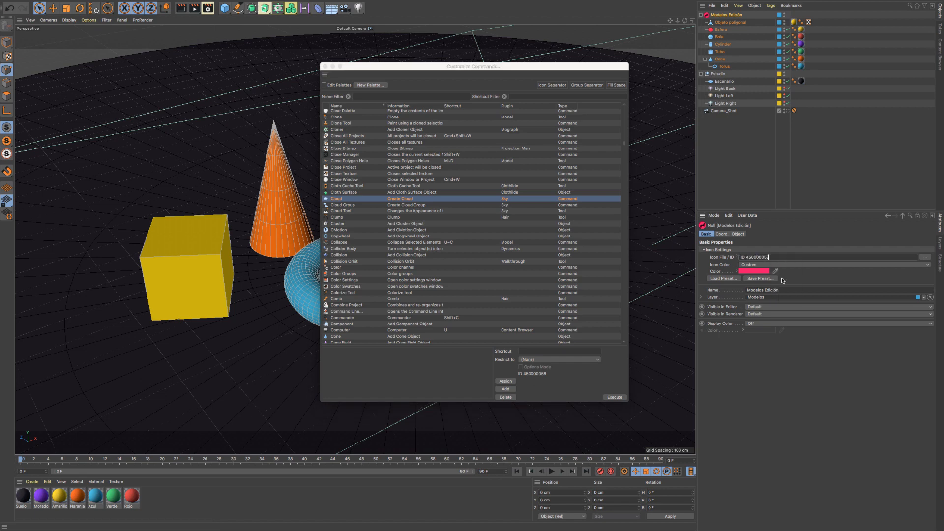
double_click(742, 257)
key("BackSpace")
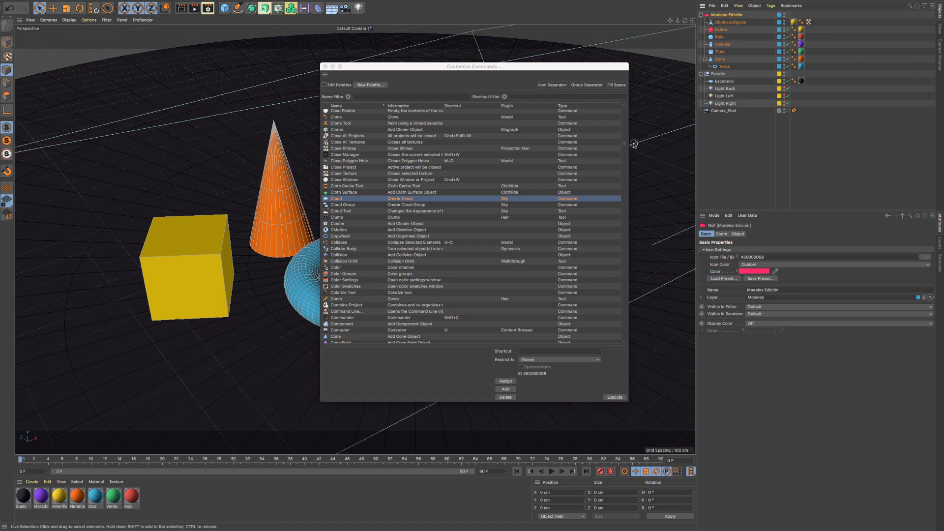
- Change the icon of Modelos Edición to the Comb command's icon by using that command's ID
left_click(333, 298)
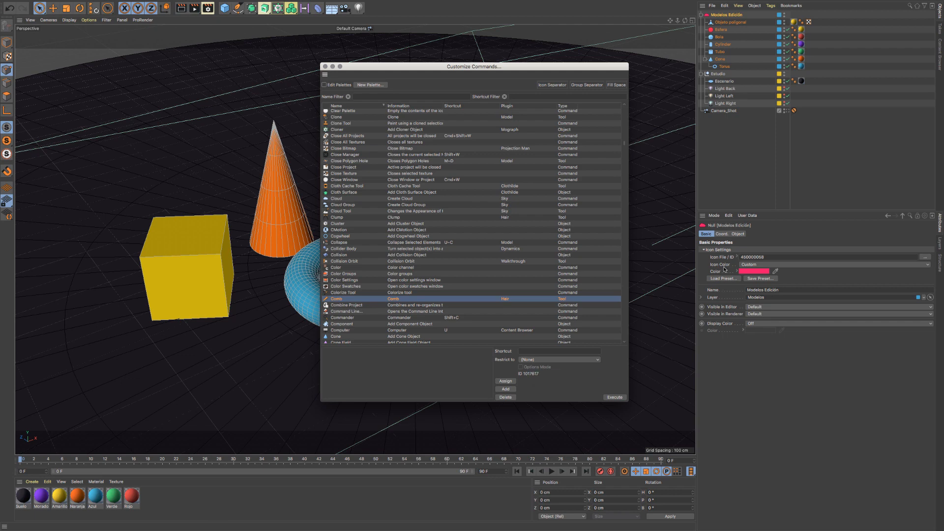
left_click(772, 257)
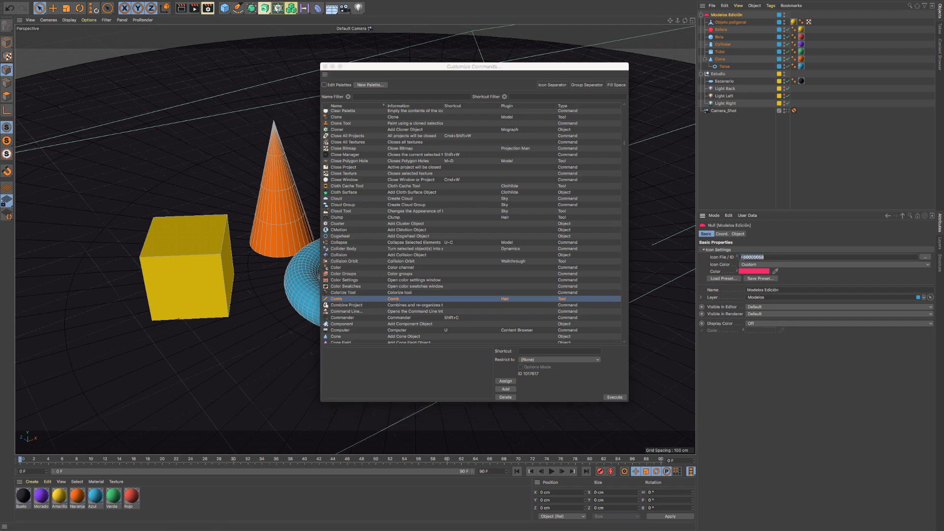
key("super+v")
left_click(743, 257)
- Give Modelos Edición the Depth of Field command's icon by entering its ID without the prefix, and close the Customize Commands window
scroll(393, 295, "down", 5)
scroll(393, 295, "down", 12)
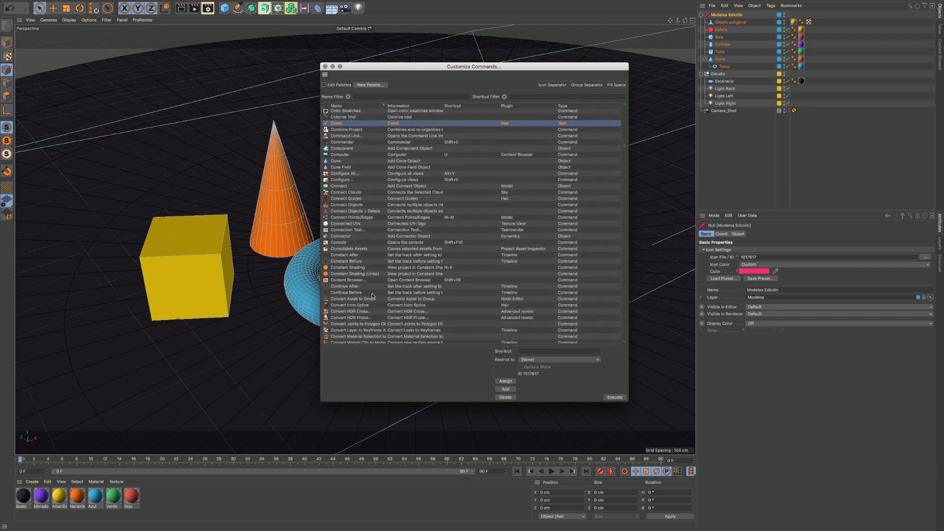
scroll(370, 293, "down", 12)
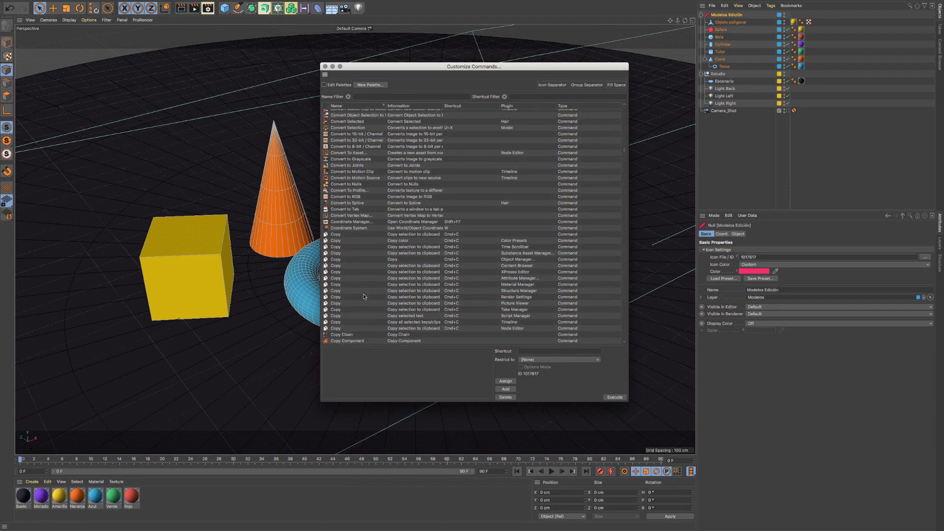
scroll(364, 297, "down", 9)
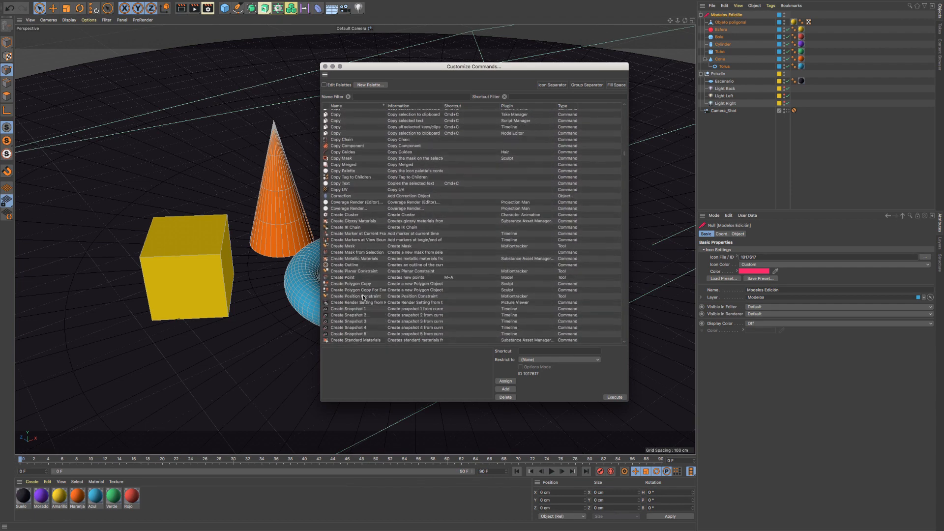
scroll(362, 294, "down", 12)
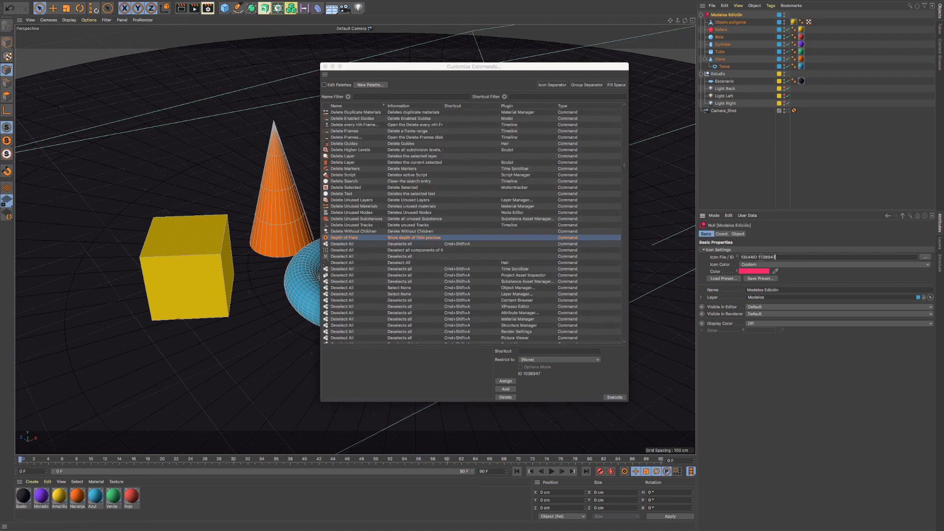
left_click_drag(757, 257, 740, 256)
key("BackSpace")
left_click(325, 66)
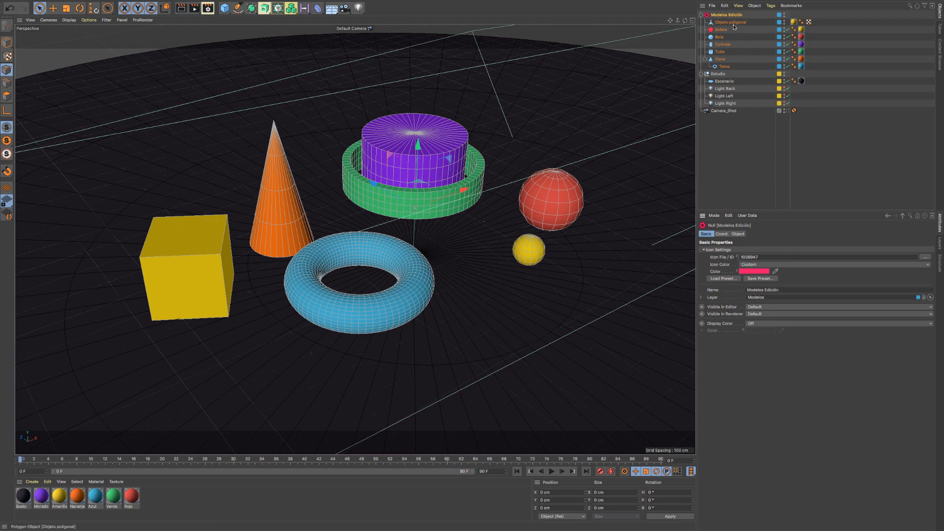
- Collapse the icon settings of Modelos Edición and examine its Name property alongside its name in the object list
left_click(718, 250)
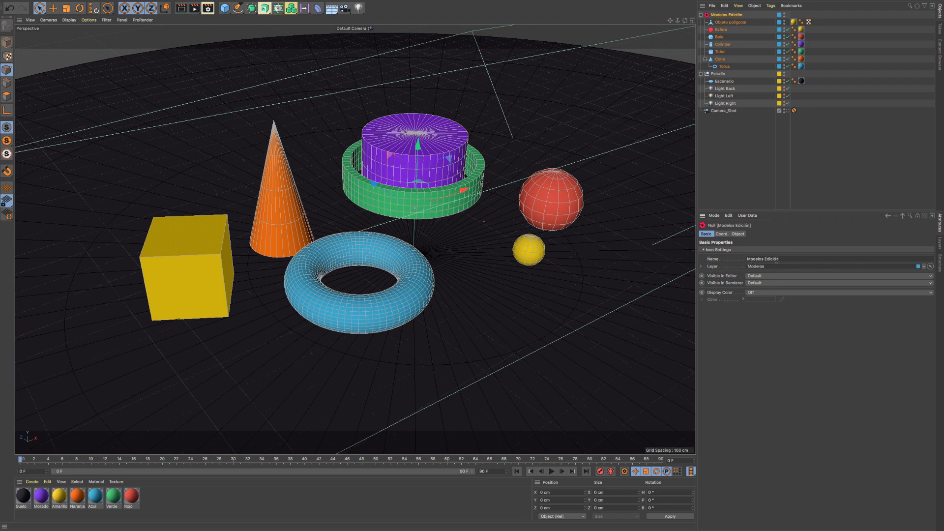
left_click_drag(787, 262, 667, 258)
left_click(736, 16)
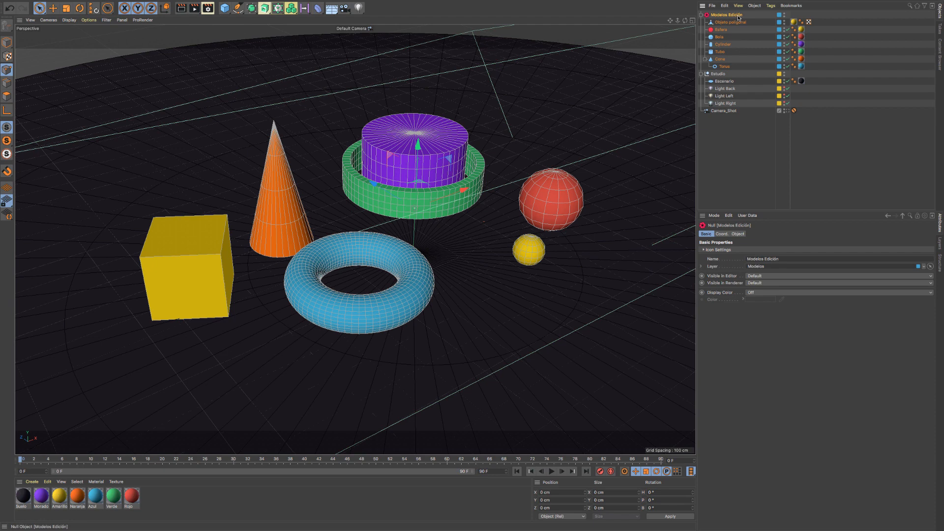
left_click(785, 260)
left_click_drag(781, 261, 714, 262)
left_click(736, 16)
left_click(784, 259)
left_click(724, 111)
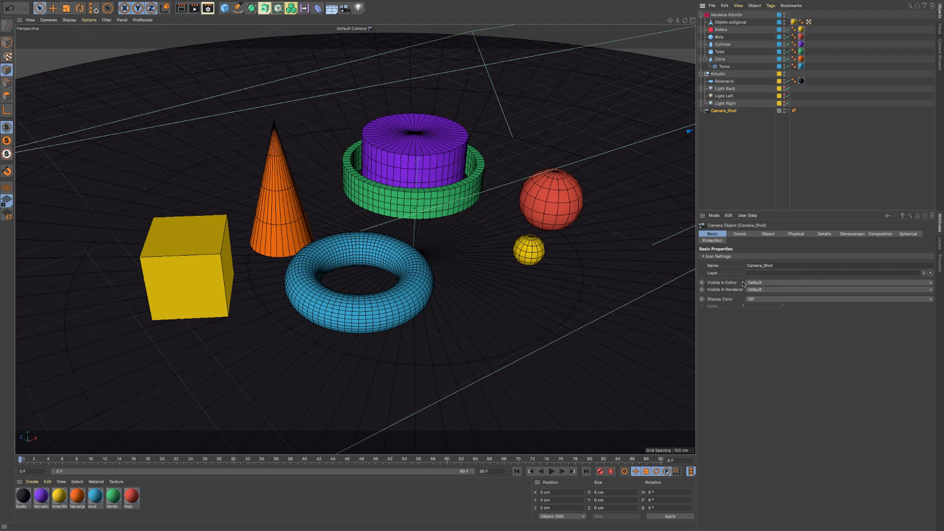
left_click(726, 15)
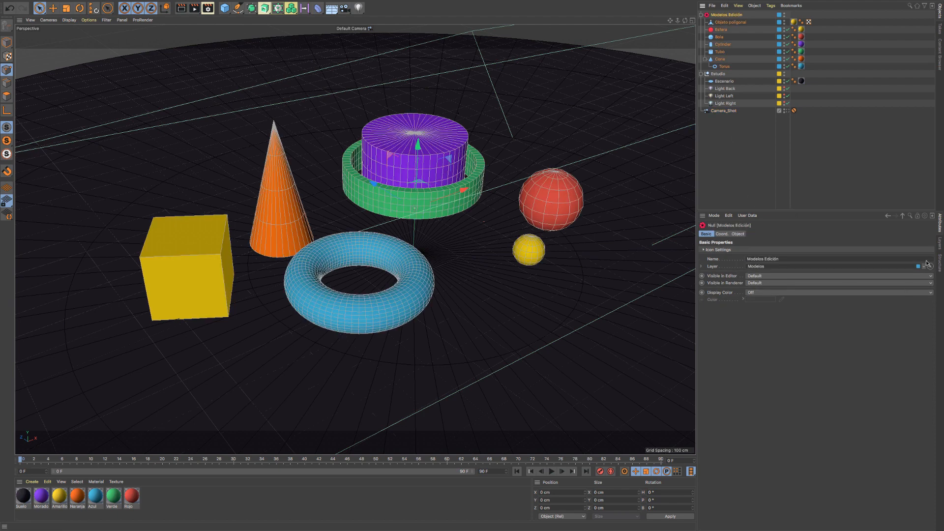
- Examine the layer assignment options of Modelos Edición in its basic properties and in the object list, leaving its layer as is
left_click(924, 268)
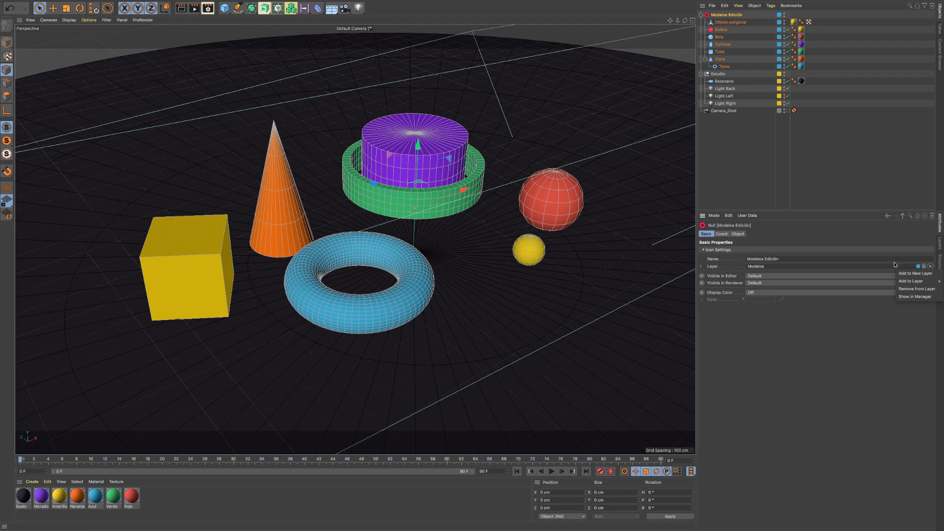
mouse_move(910, 281)
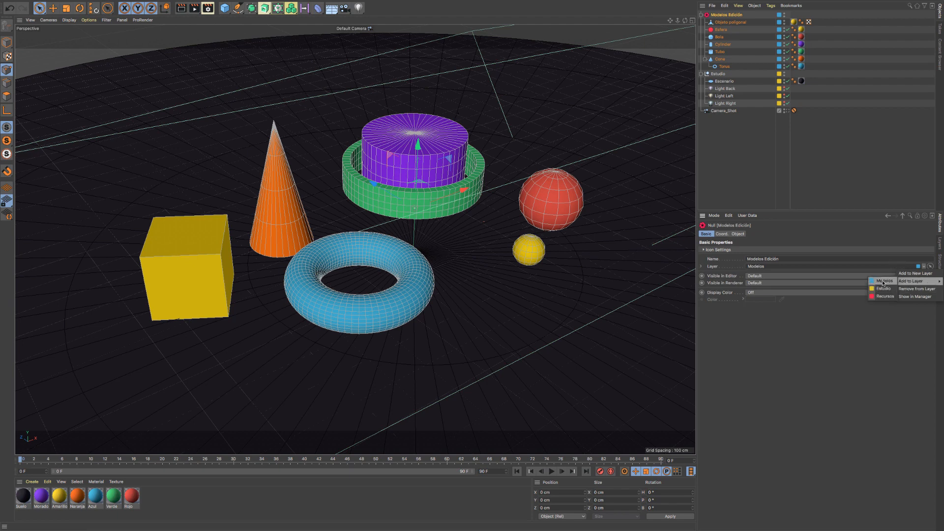
left_click(839, 271)
left_click(924, 266)
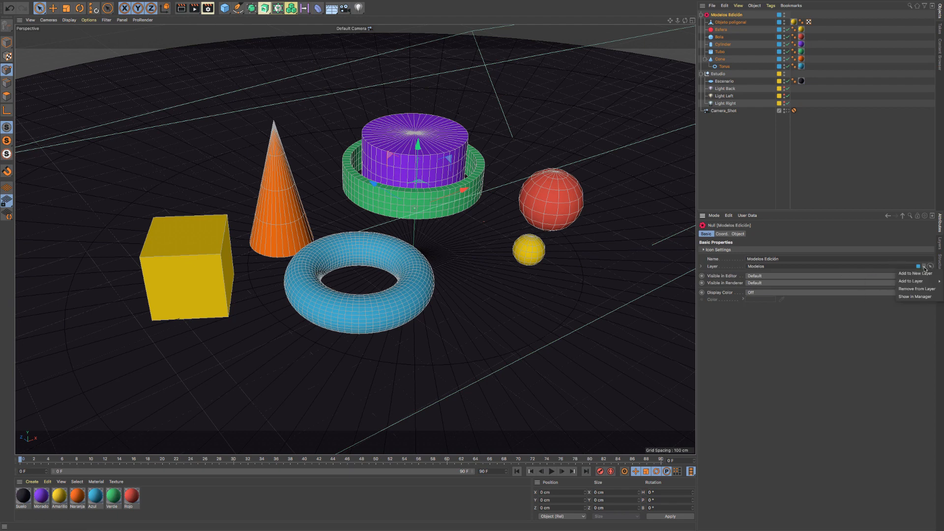
mouse_move(911, 284)
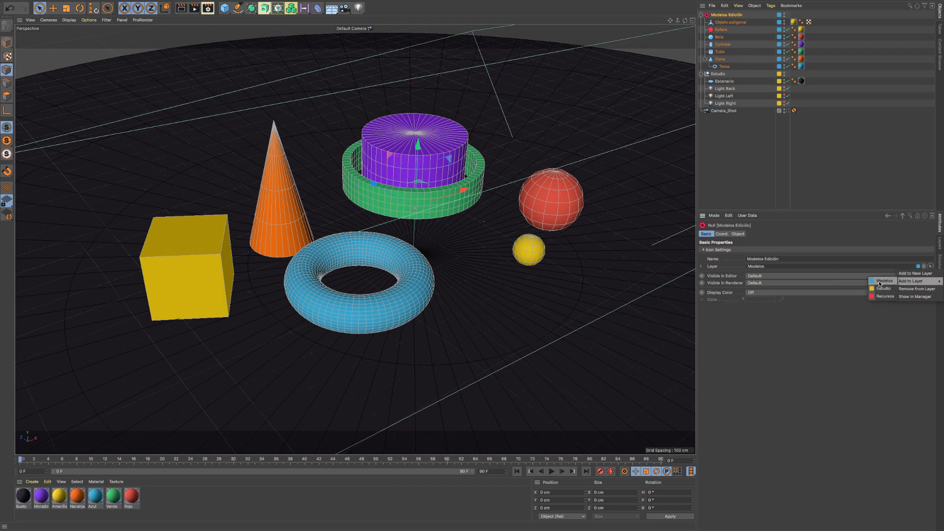
left_click(820, 270)
right_click(779, 16)
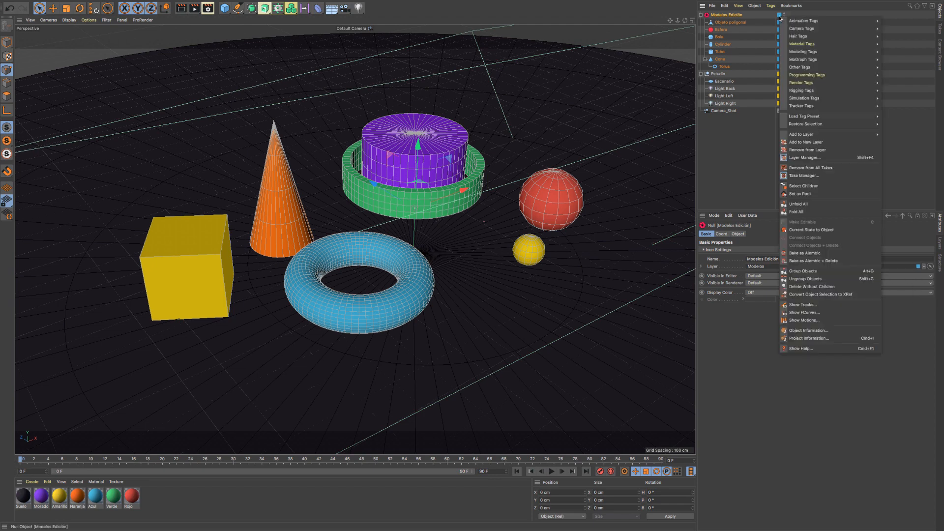
left_click(779, 18)
left_click(779, 19)
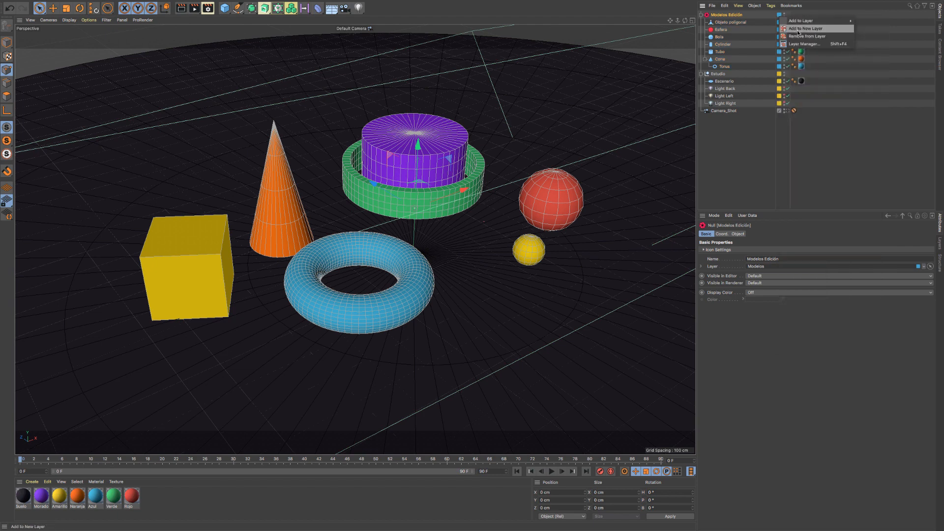
left_click(925, 268)
left_click(925, 266)
mouse_move(913, 280)
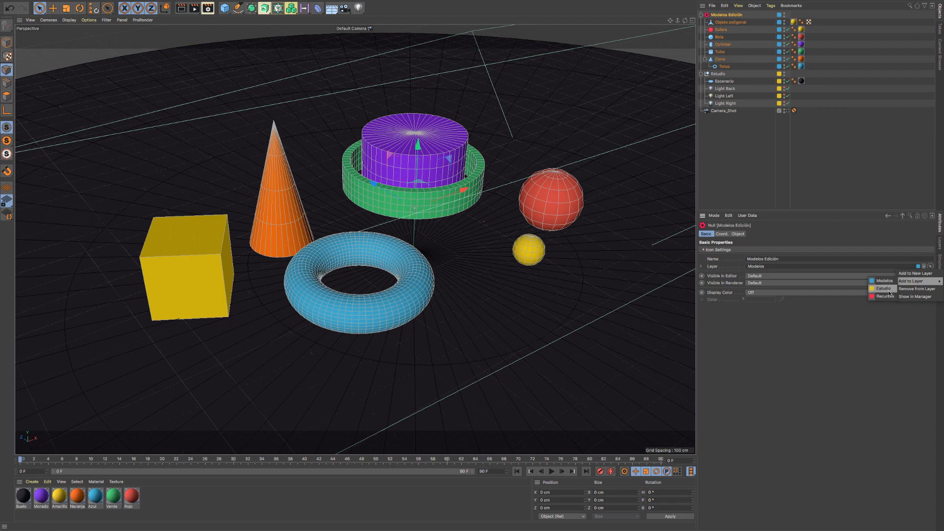
left_click(760, 278)
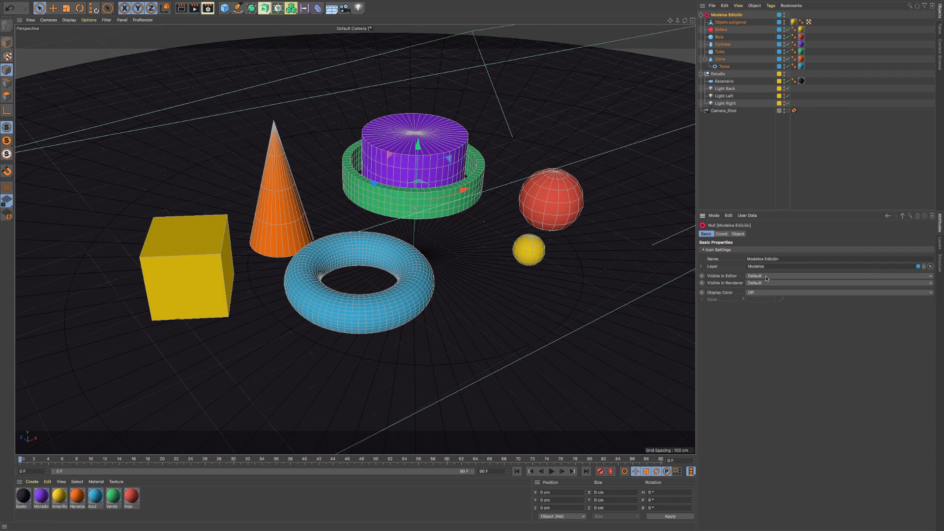
- Expand the Modelos layer's properties within Modelos Edición and enable Solo Mode for that layer
left_click(702, 266)
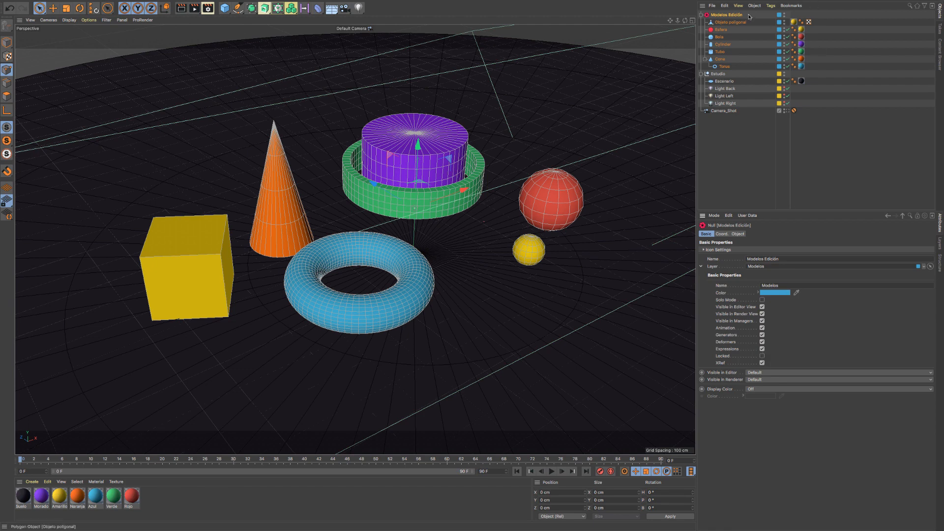
left_click(761, 300)
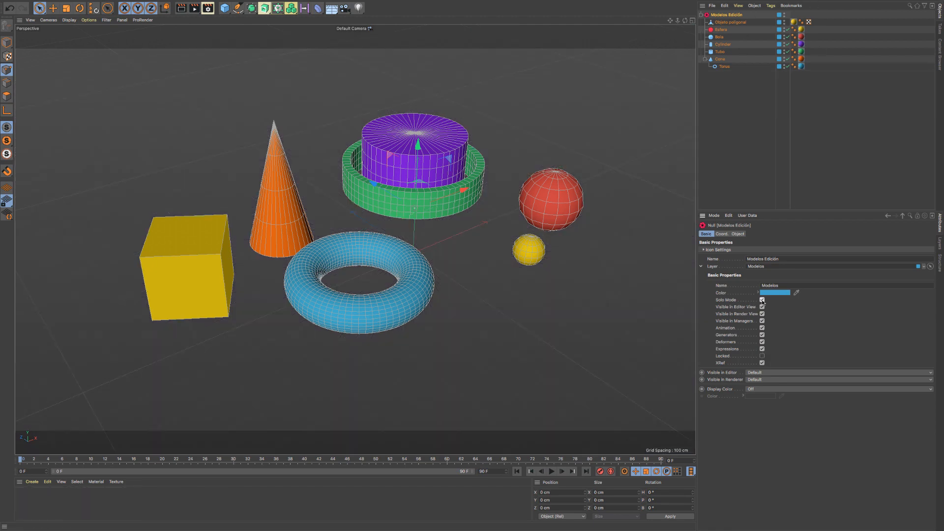
- Toggle the Modelos layer's Solo Mode while comparing it with the layer list, and leave Solo Mode disabled
left_click(761, 300)
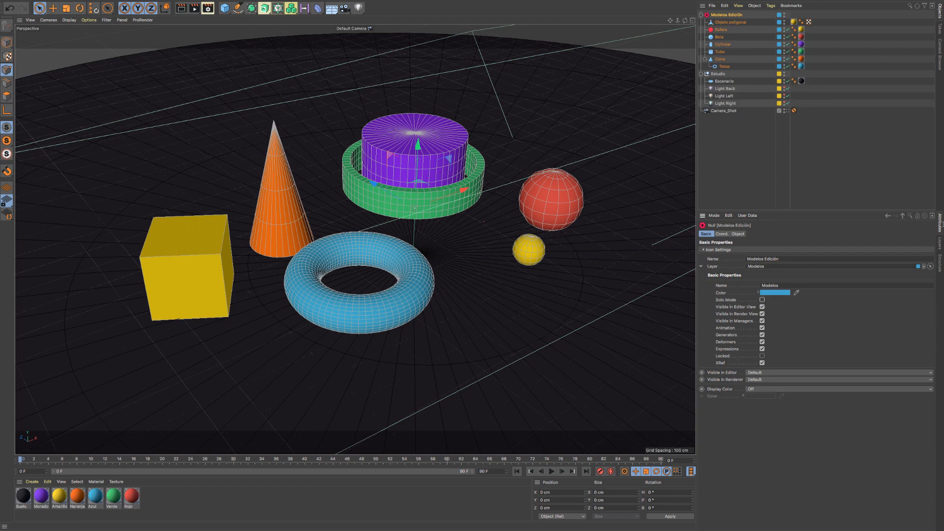
left_click(940, 248)
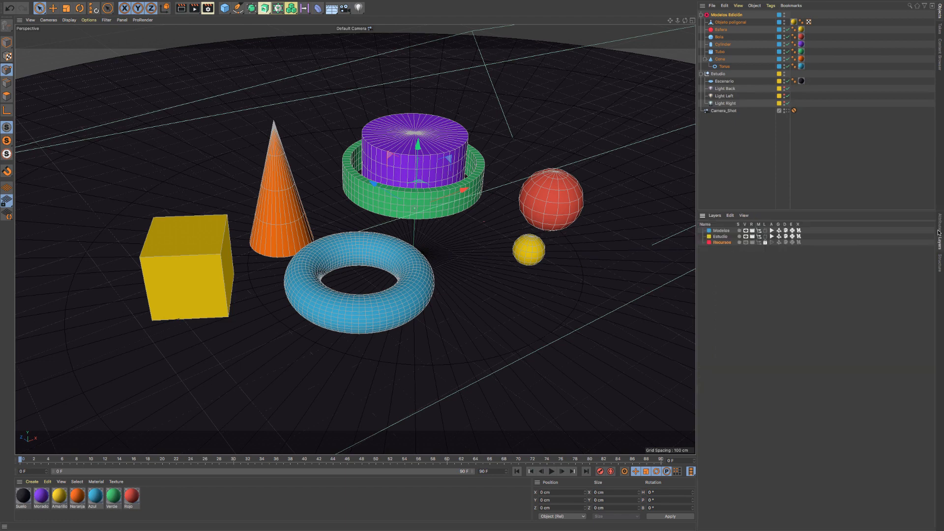
left_click(939, 229)
left_click(762, 300)
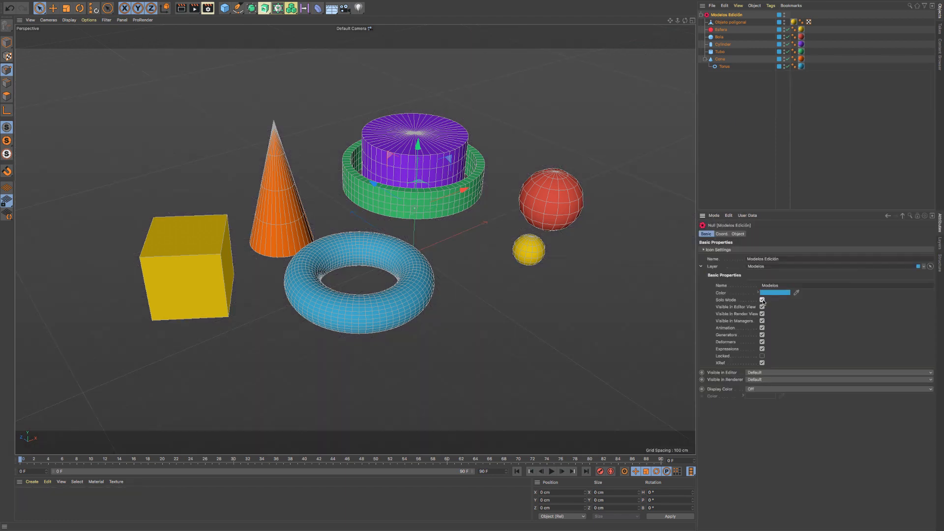
left_click(940, 243)
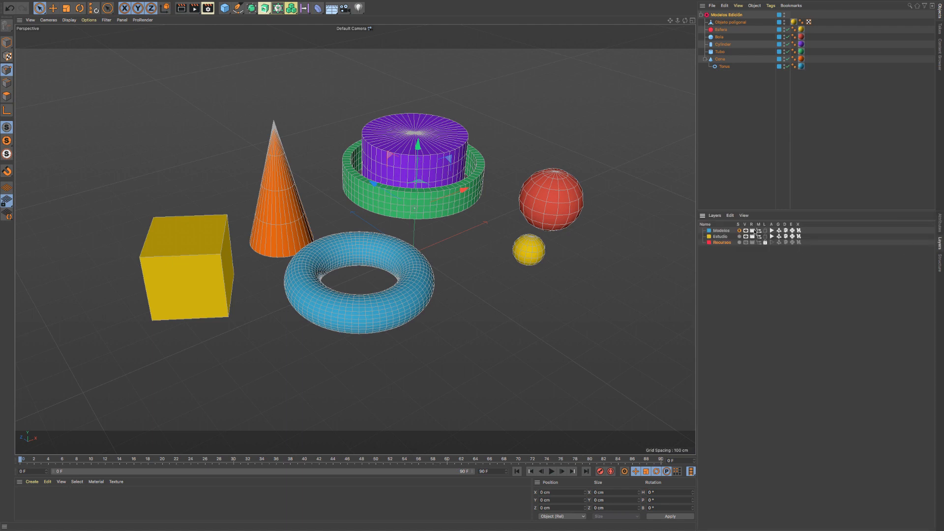
left_click(738, 230)
left_click(939, 222)
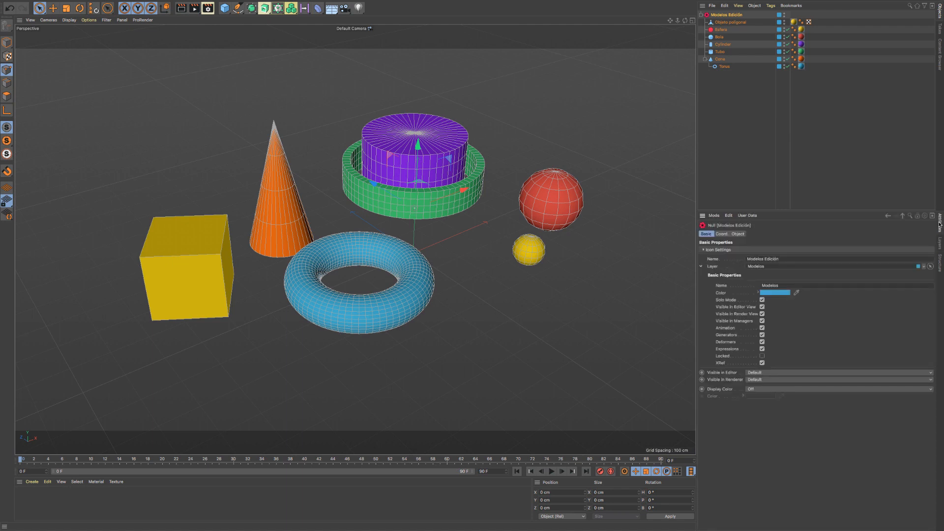
left_click(761, 299)
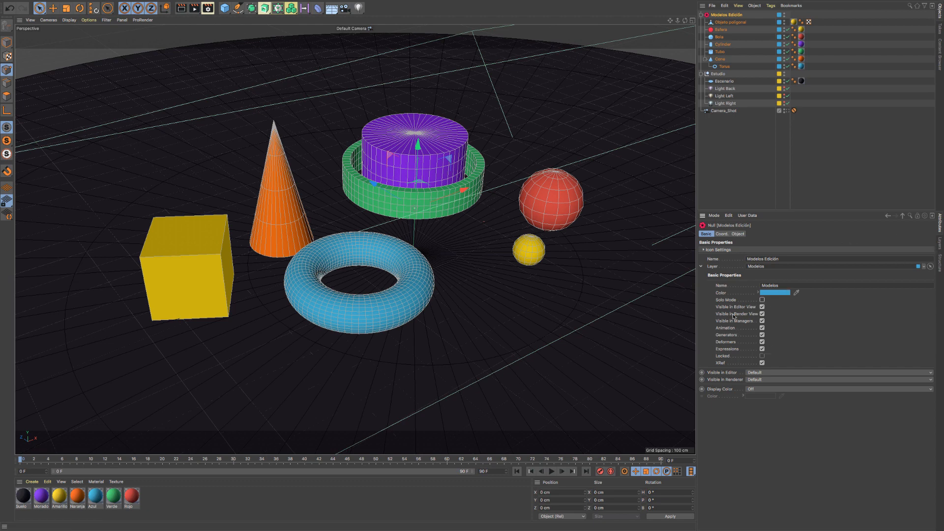
- Try the Modelos layer's Visible in Editor View option by switching it off and back on
left_click(762, 306)
left_click(762, 306)
left_click(762, 307)
left_click(762, 307)
- Lock the Modelos layer from its properties, unlock it again in the layer list, and reselect Modelos Edición
left_click(762, 356)
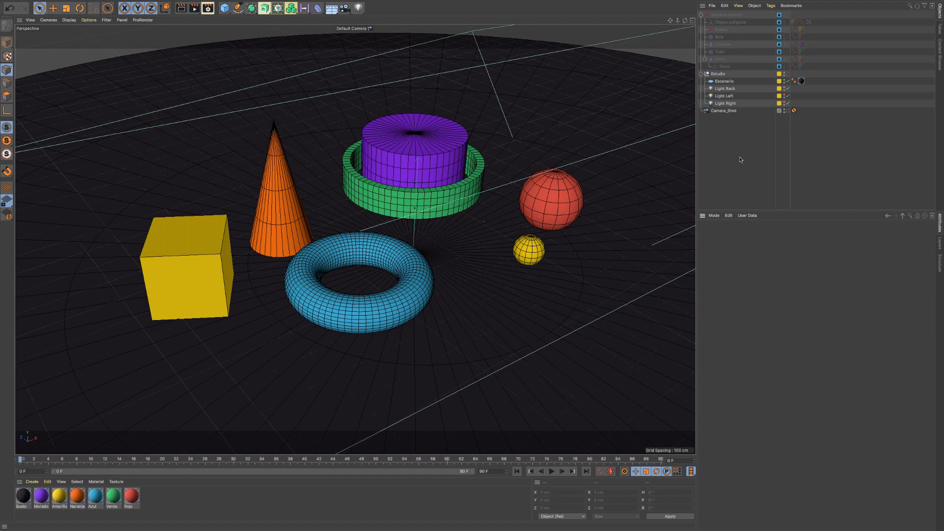
left_click(941, 243)
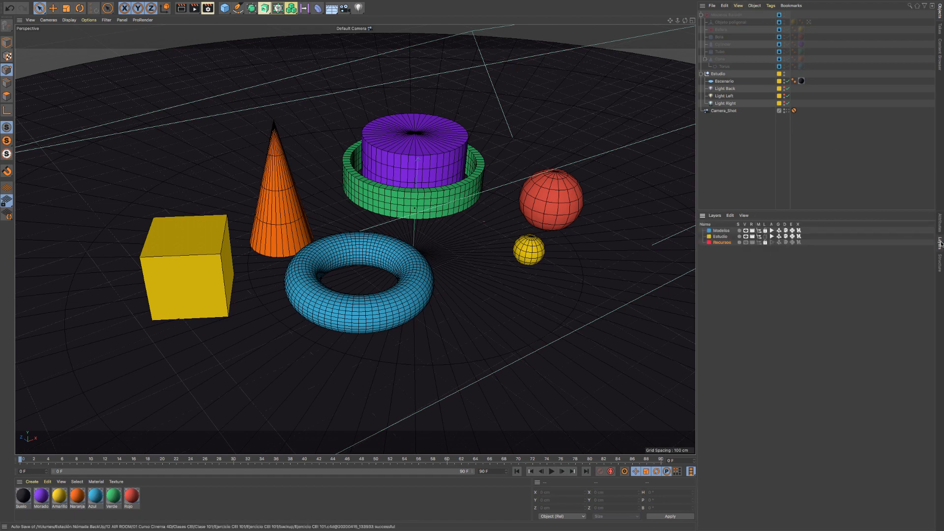
left_click(765, 231)
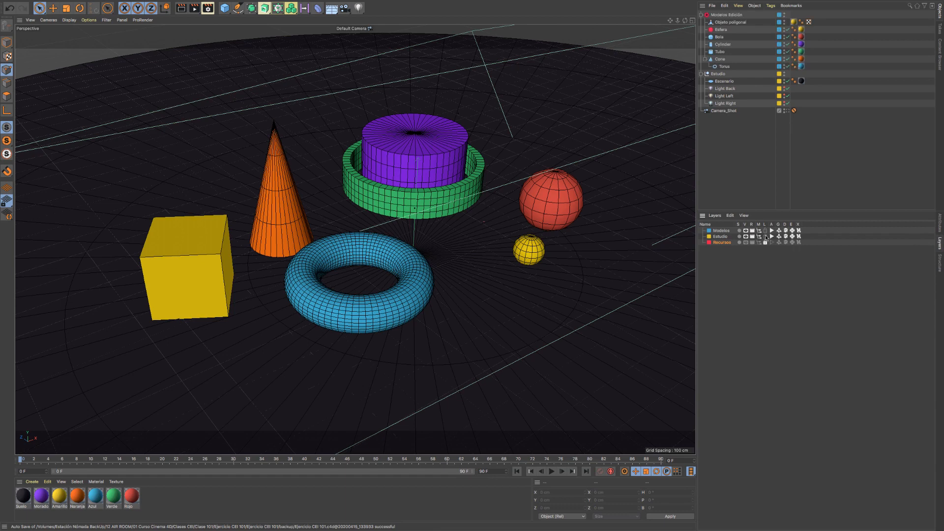
left_click(941, 222)
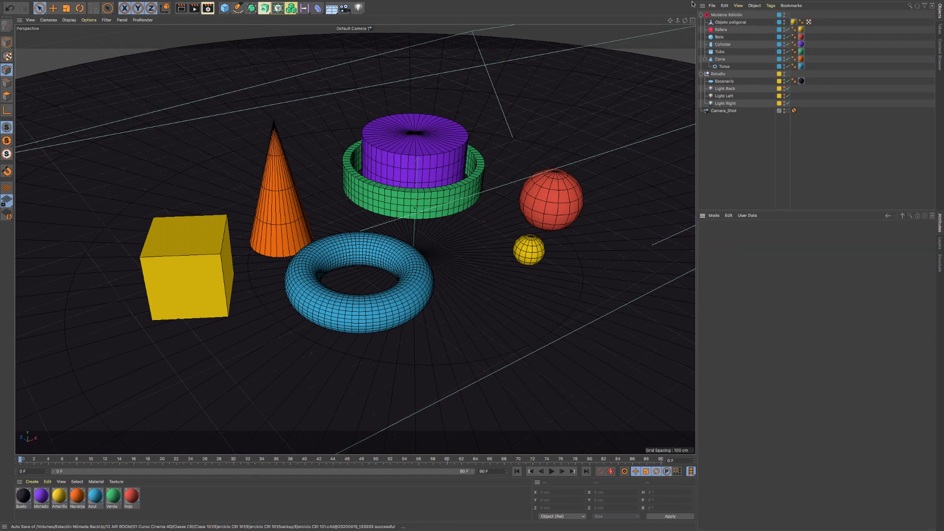
left_click(726, 15)
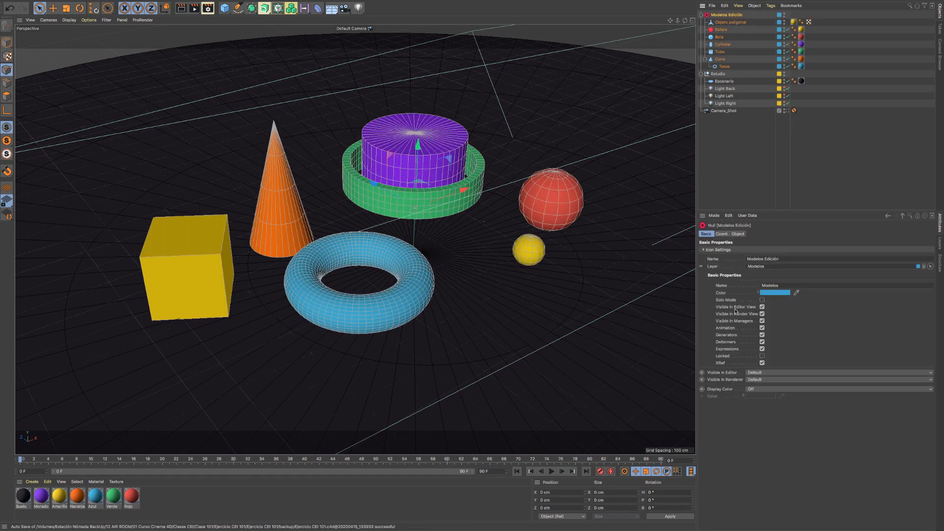
- Collapse the layer properties of Modelos Edición and set its Visible in Editor option to On
left_click(703, 267)
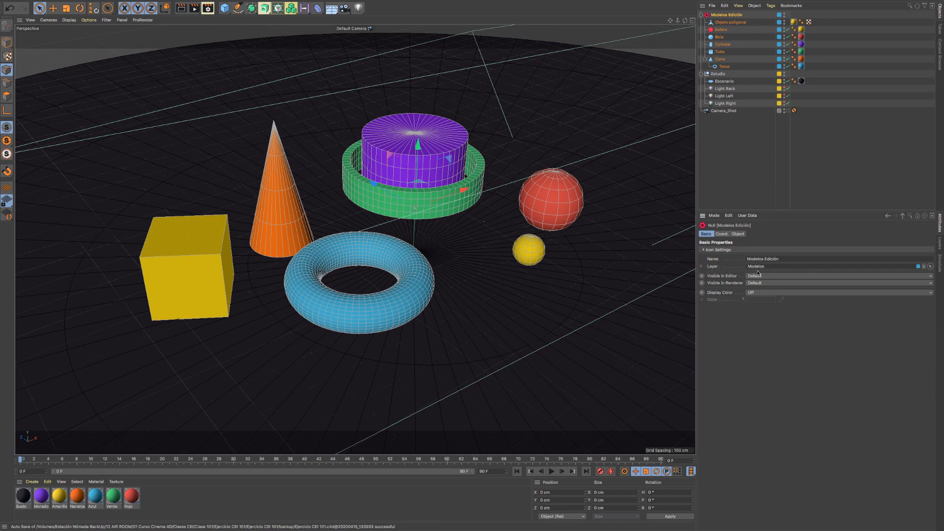
left_click(702, 267)
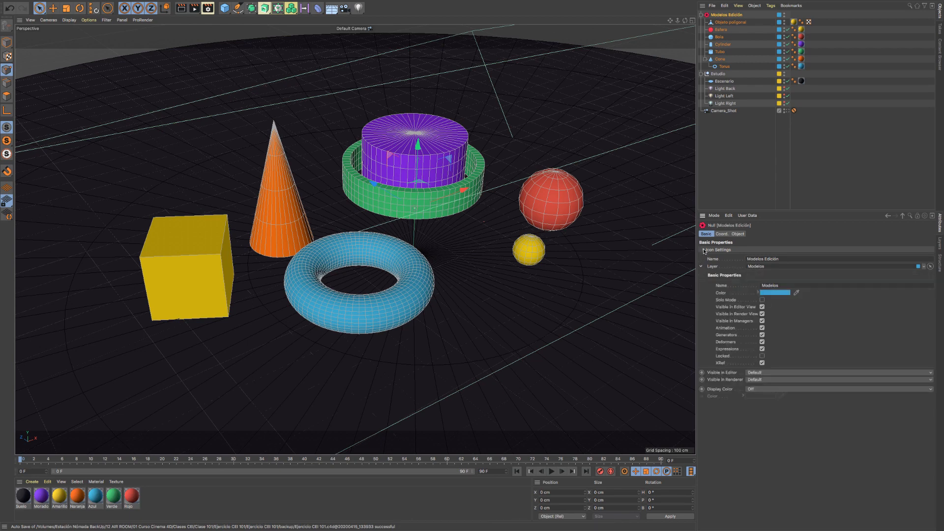
left_click(701, 267)
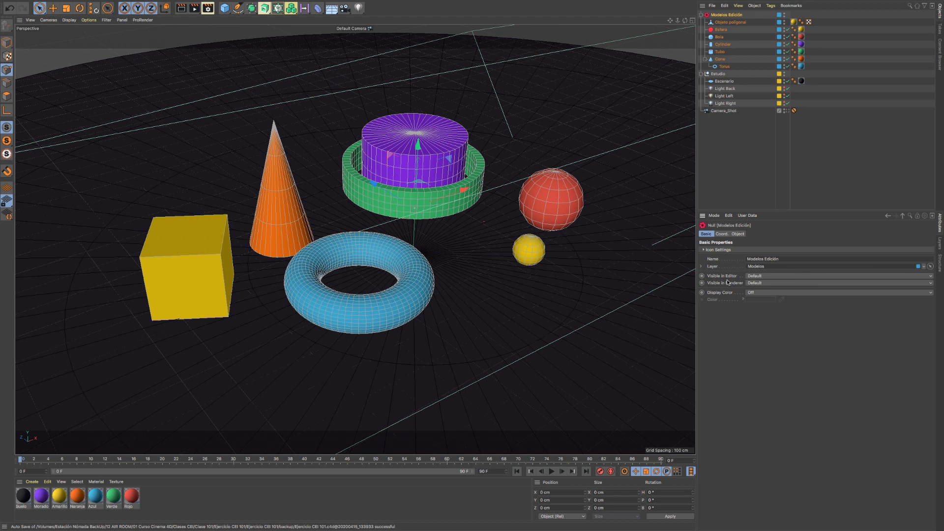
left_click(770, 277)
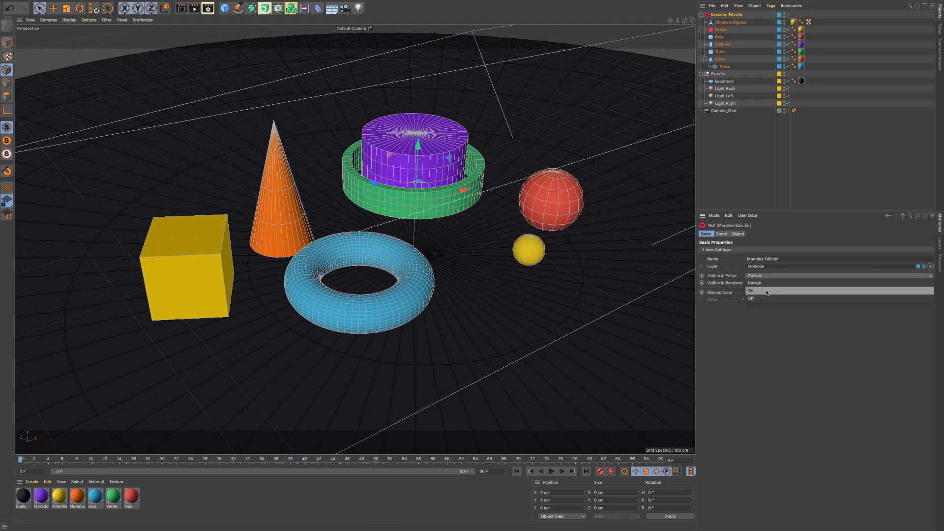
left_click(767, 291)
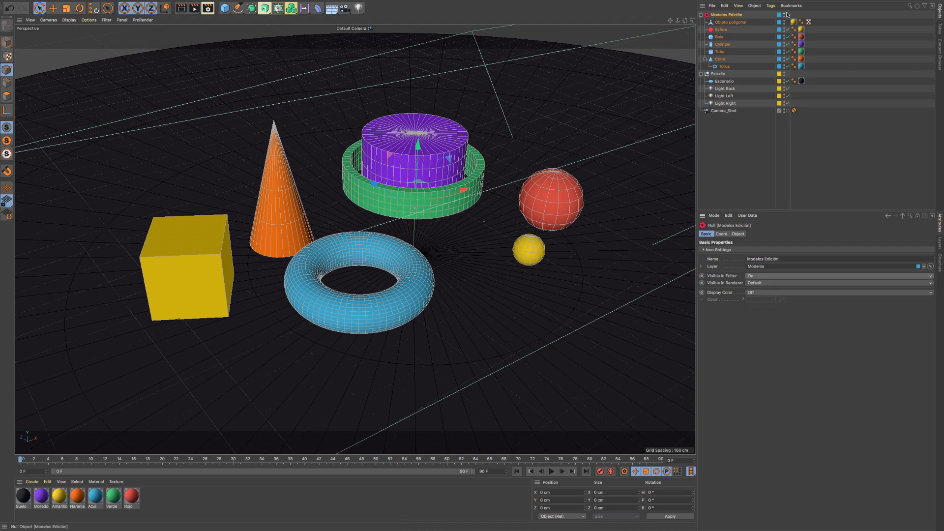
- Compare the basic properties of Modelos Edición and Tubo, and set Tubo's Display Color to On
left_click(721, 52)
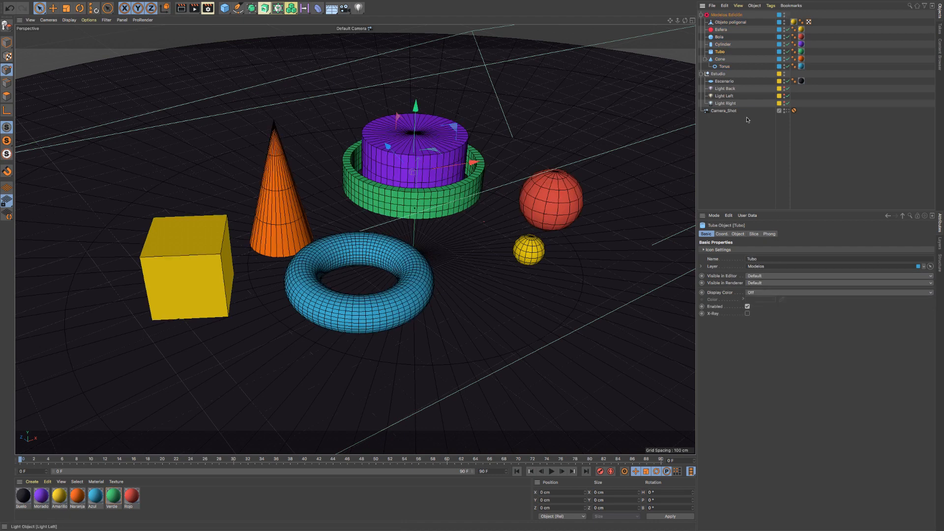
left_click(725, 15)
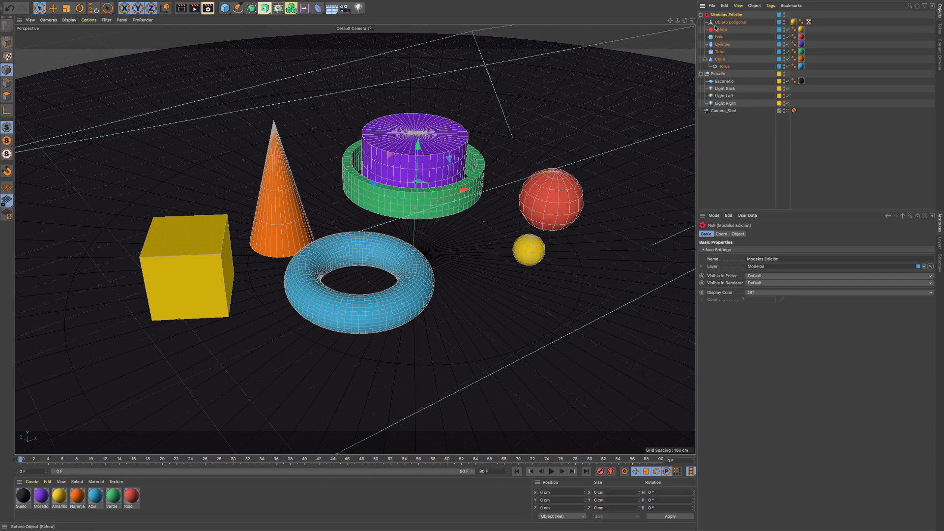
left_click(724, 51)
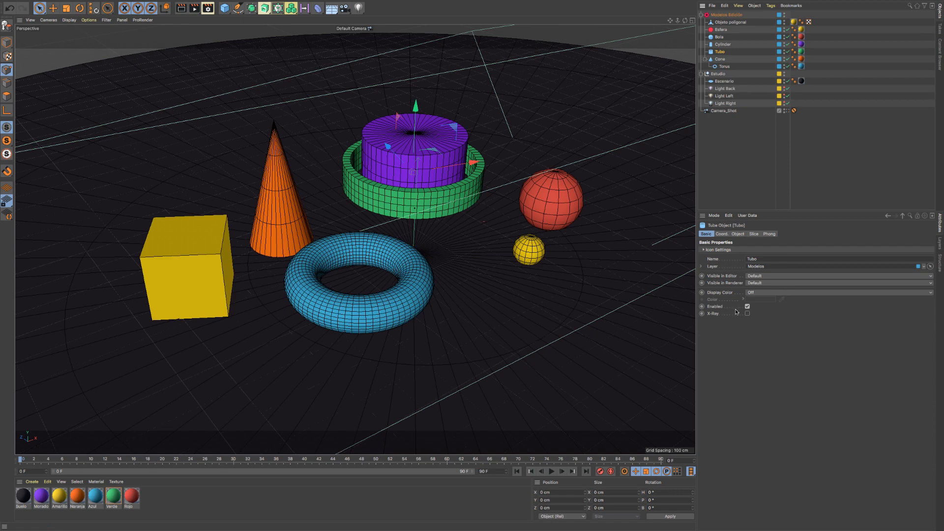
left_click(783, 293)
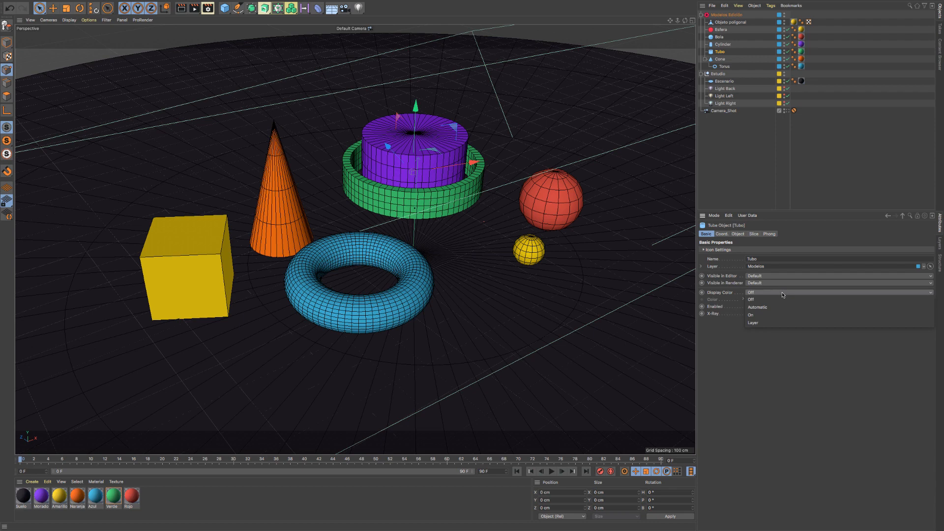
left_click(778, 315)
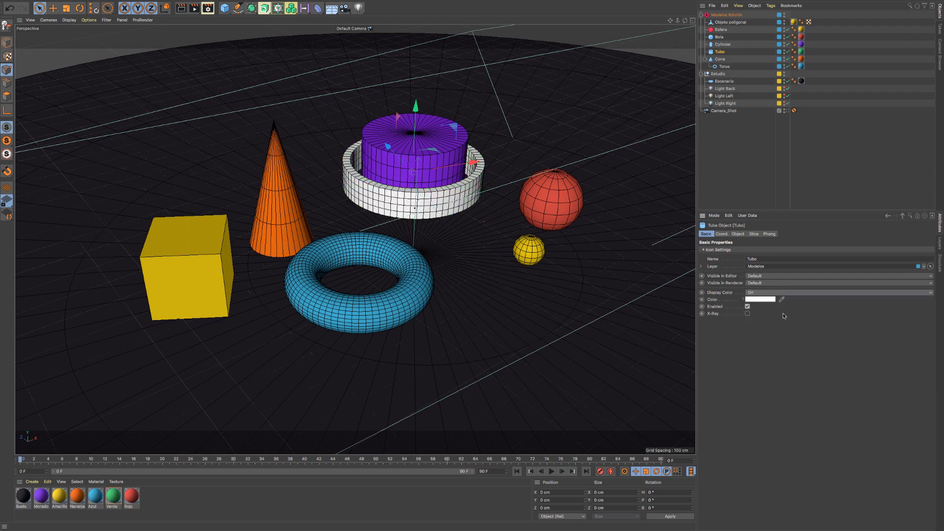
- Keep Tubo's Display Color on and set its color to orange with hue 32°, saturation 91% and value 100%
left_click(758, 295)
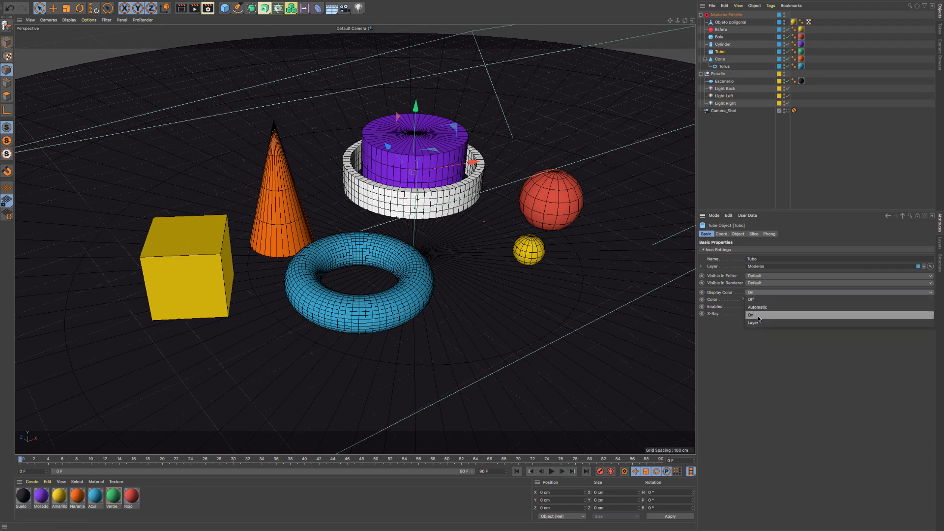
left_click(758, 316)
left_click(757, 299)
left_click_drag(758, 298, 725, 299)
left_click(823, 305)
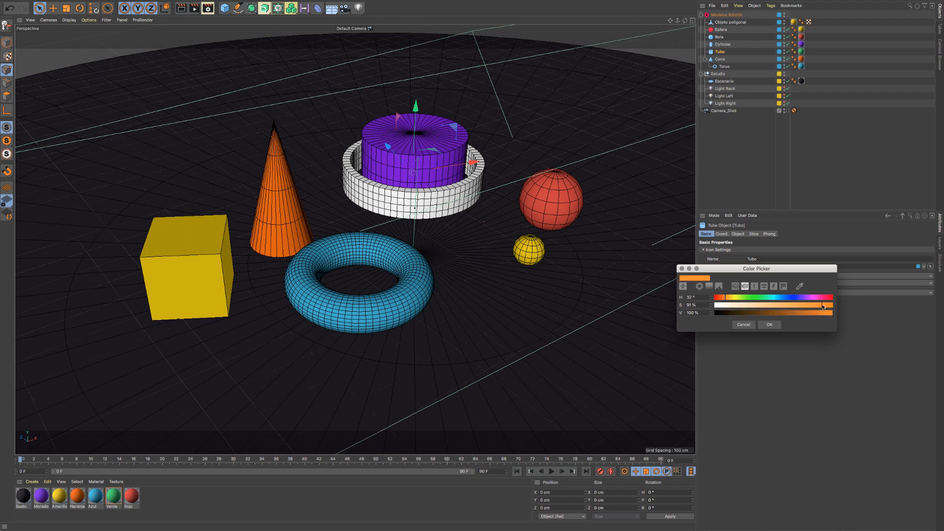
left_click(769, 325)
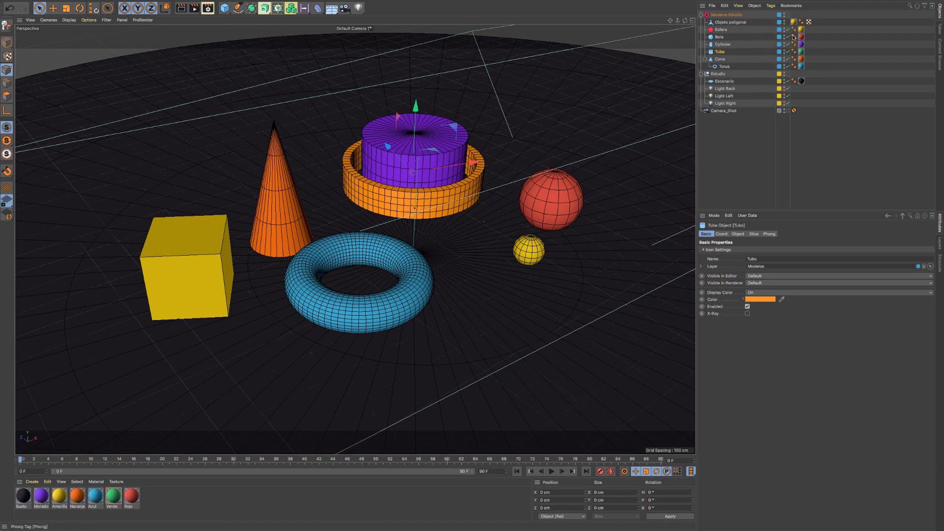
- Delete the material tags from Objeto poligonal and from all the models from Esfera to Torus
left_click(794, 23)
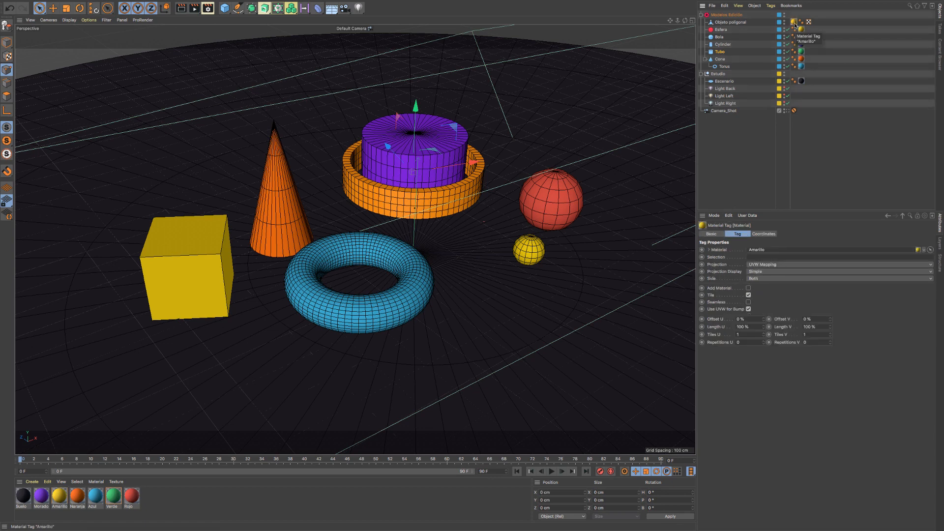
key("Delete")
left_click(802, 30)
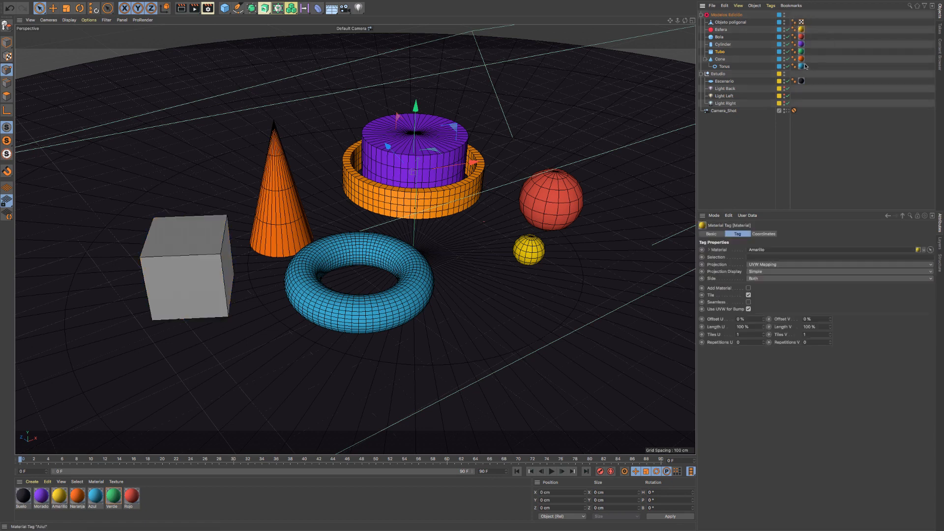
left_click(801, 67, "shift")
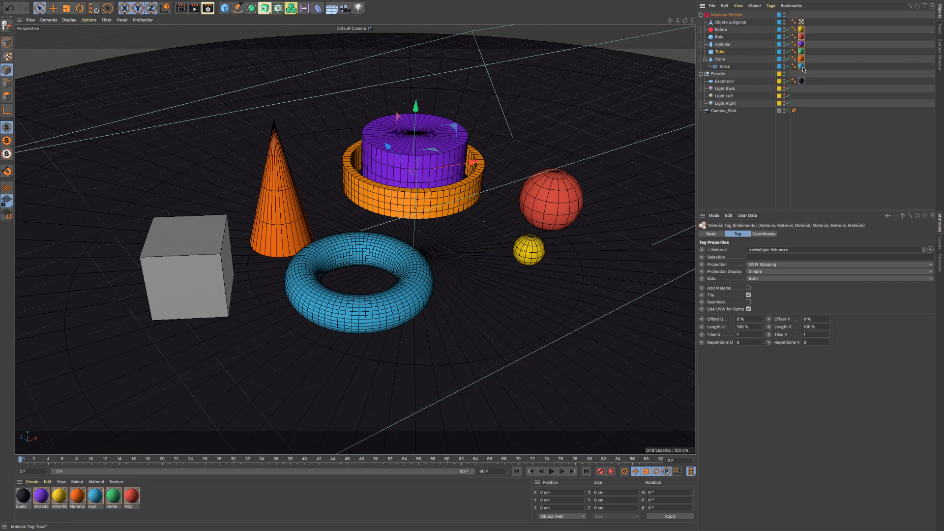
key("Delete")
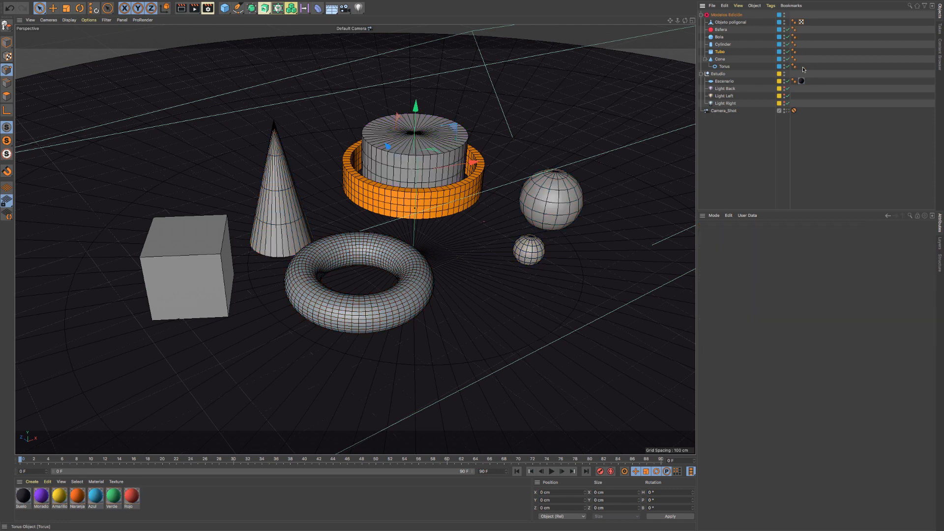
- Change Tubo's display color to pink with hue 336°, and render the view to check the color before returning to the editor display
left_click(720, 52)
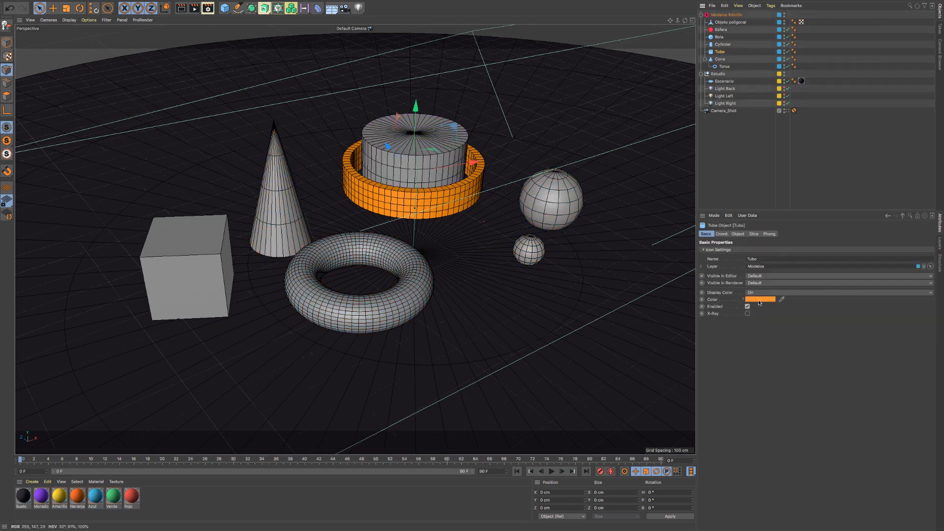
left_click(760, 300)
left_click_drag(815, 300, 829, 300)
left_click(773, 326)
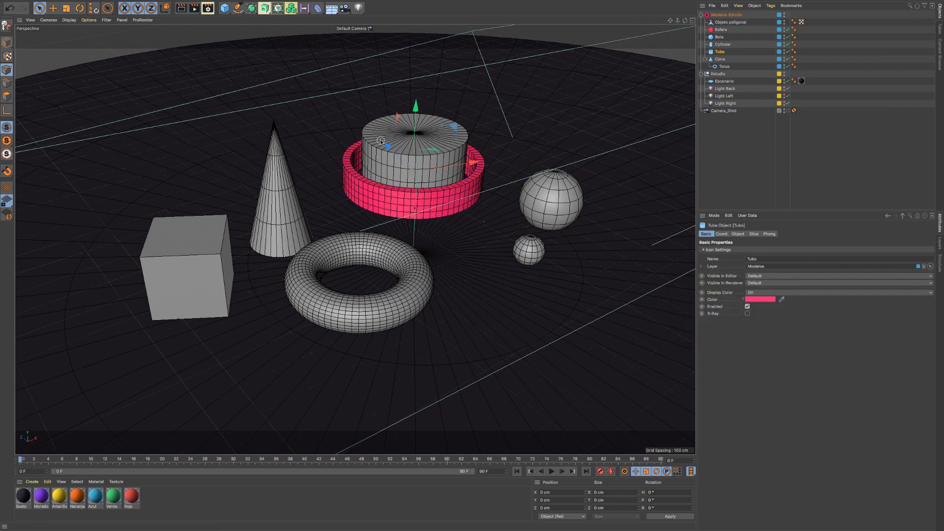
left_click(181, 8)
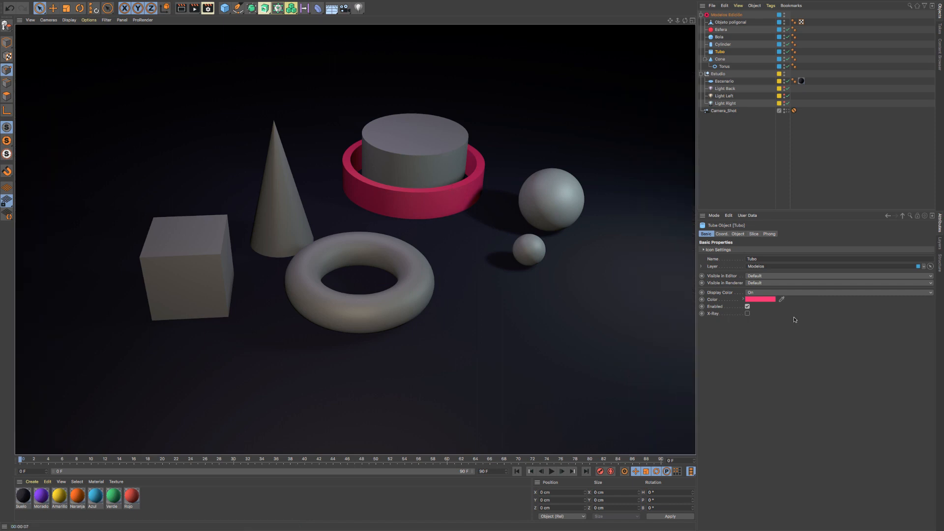
left_click(419, 161)
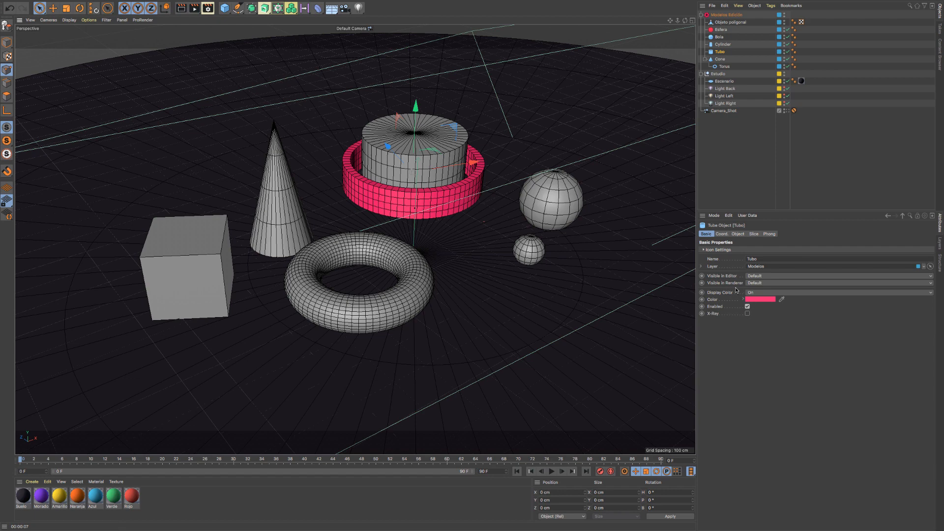
- Set Tubo's Display Color to Automatic, apply the Verde material to it, and reselect Tubo
left_click(762, 293)
left_click(758, 308)
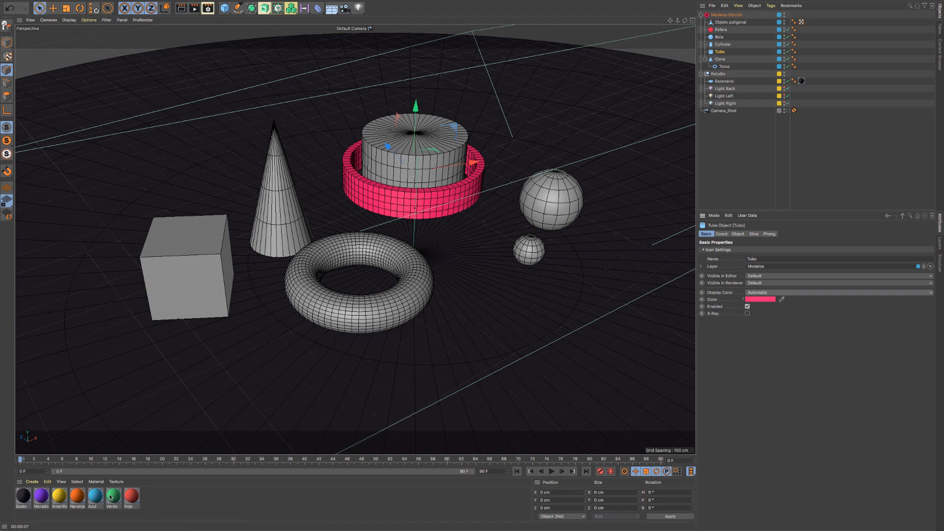
left_click_drag(110, 497, 718, 51)
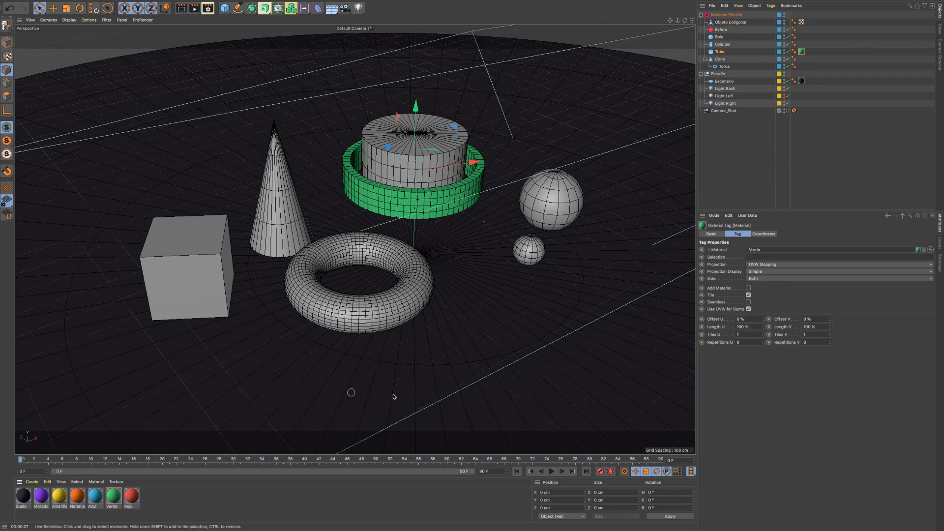
left_click(720, 52)
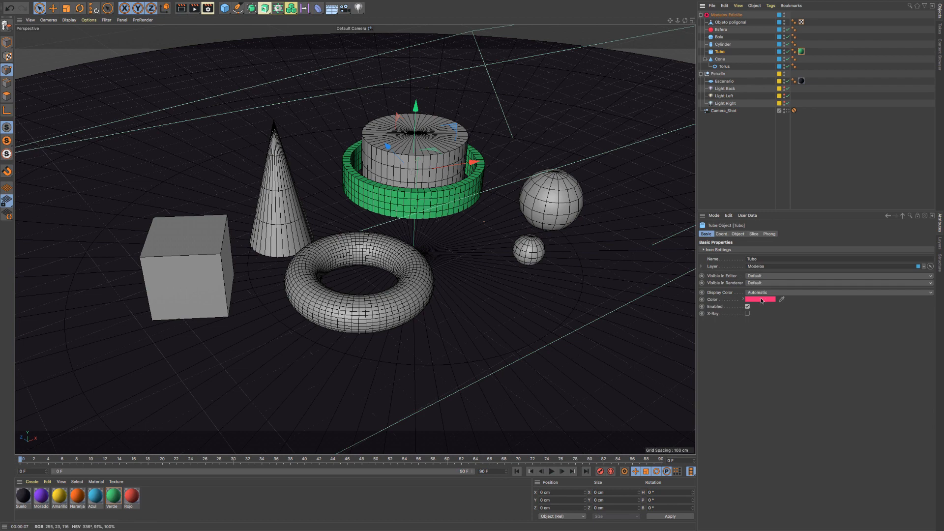
- Delete the Verde material tag from Tubo and set Tubo's Display Color to Off
left_click(801, 51)
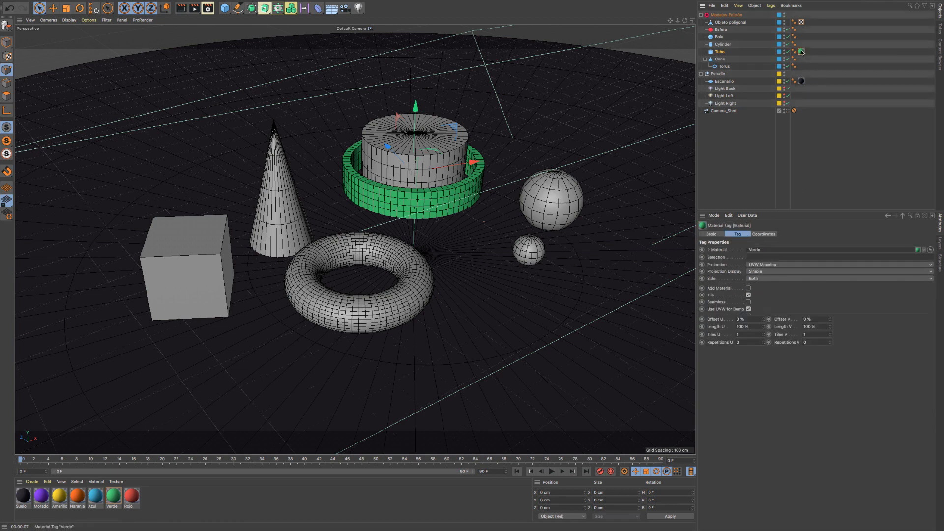
key("Delete")
left_click(721, 52)
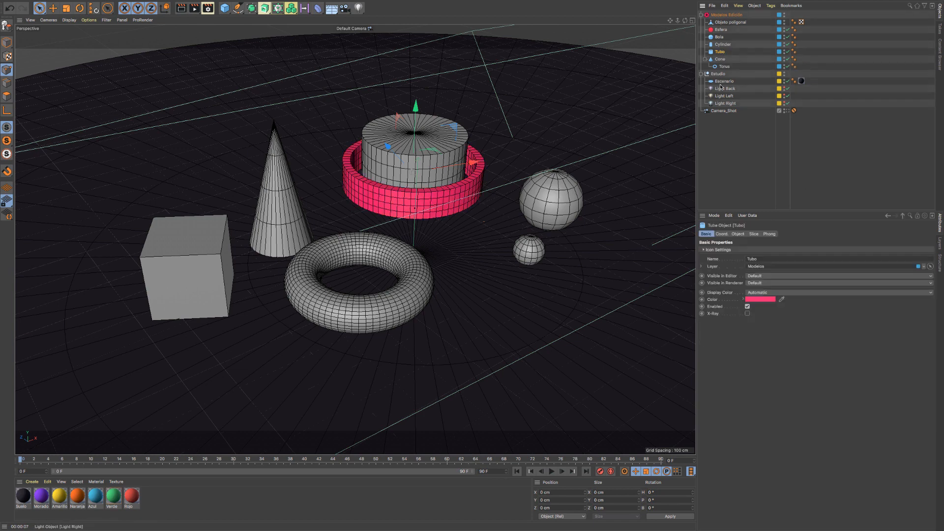
left_click(759, 292)
left_click(759, 299)
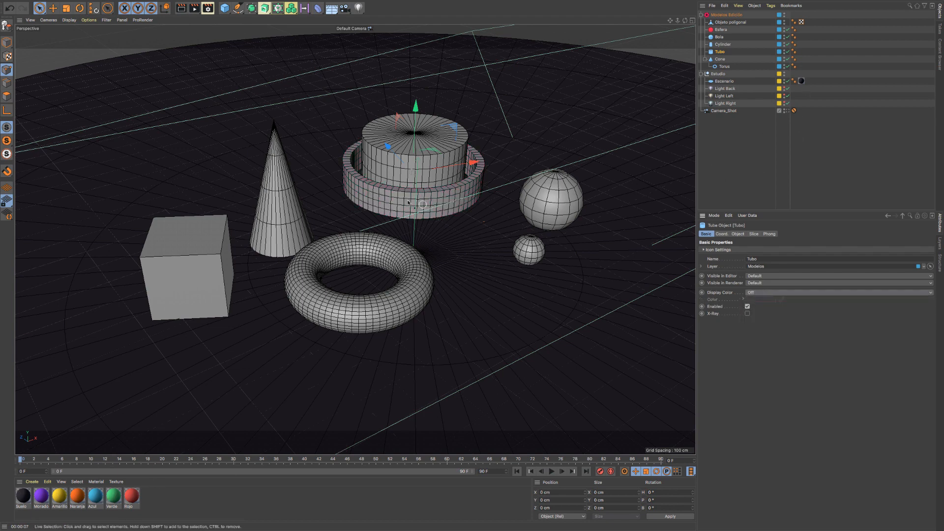
- Keep Tubo's Display Color Off, apply the Verde material to it as a test, and delete that material tag again
left_click(765, 293)
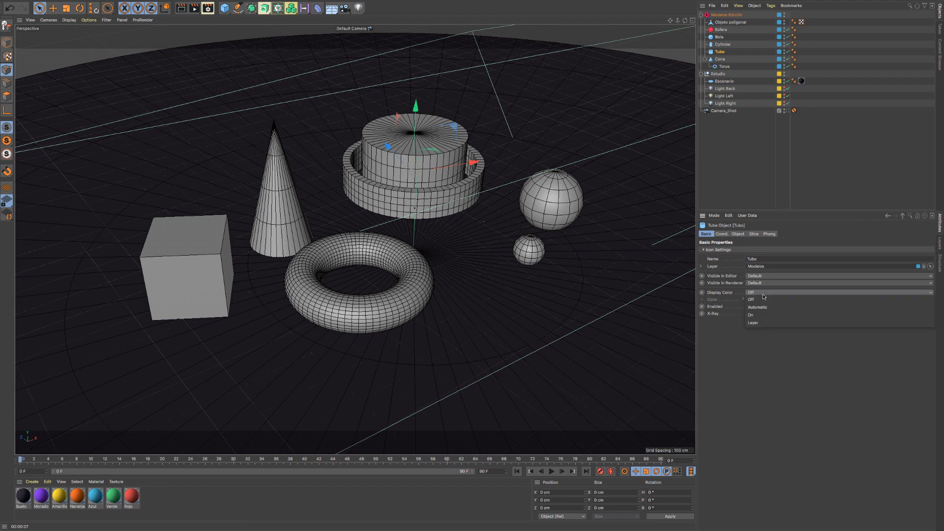
left_click(762, 299)
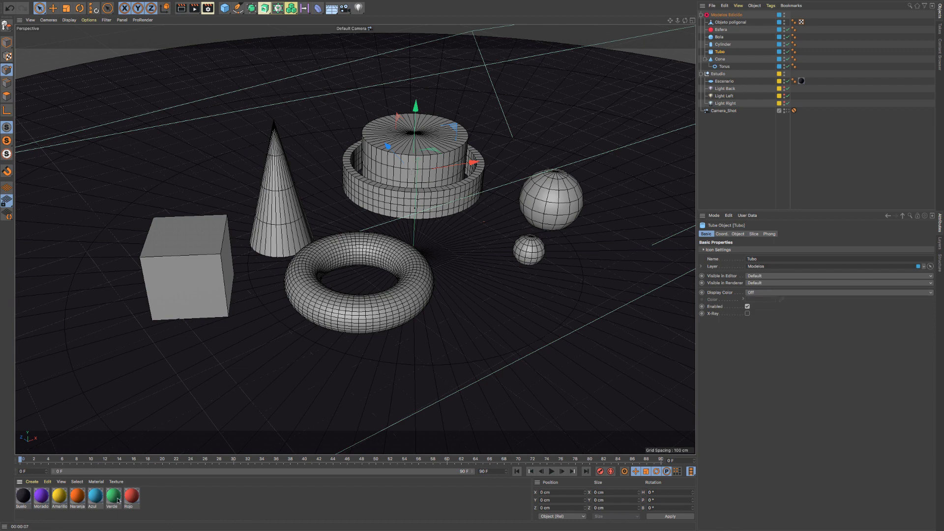
left_click_drag(719, 59, 728, 52)
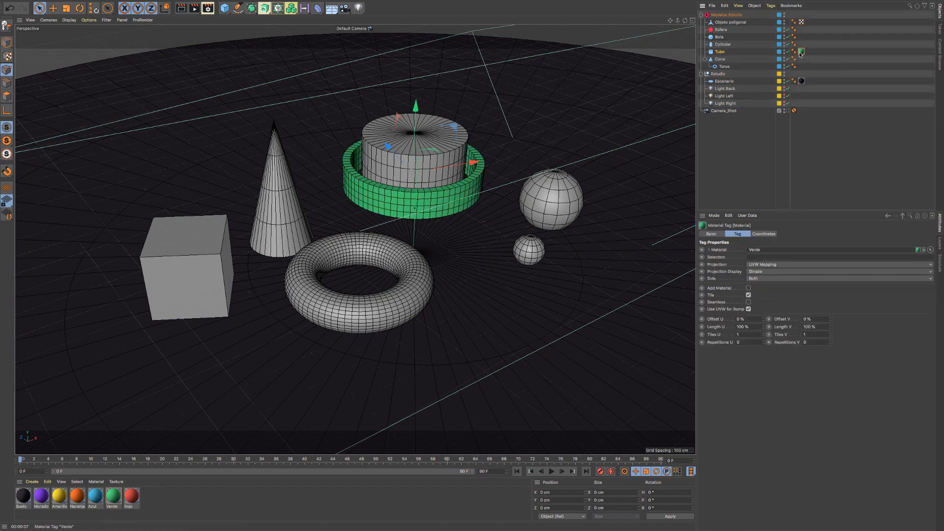
key("Delete")
- Set Tubo's Display Color to On, and test the Verde material on it before removing the tag
left_click(724, 52)
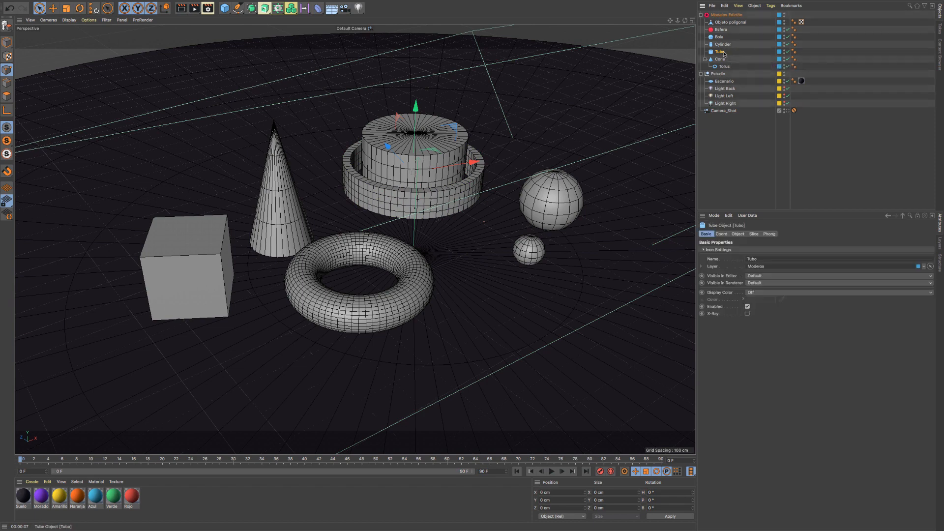
left_click(760, 293)
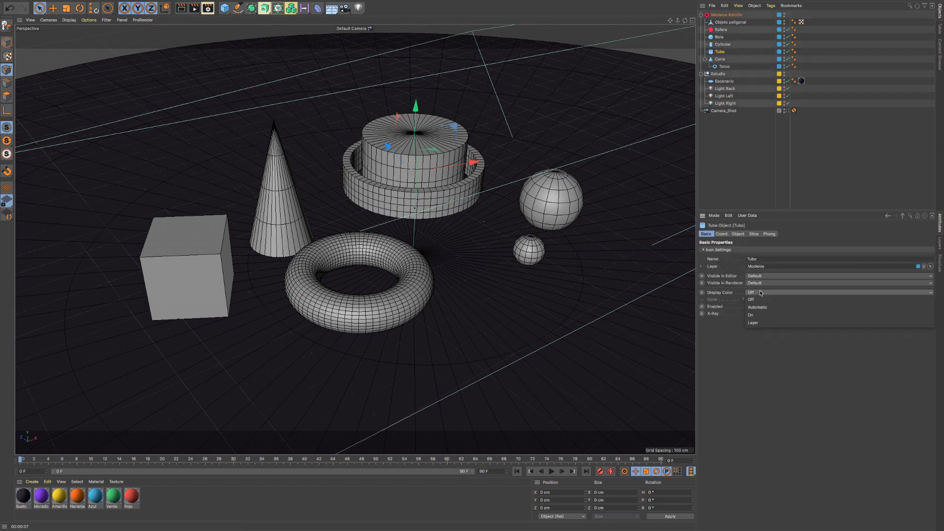
left_click(763, 315)
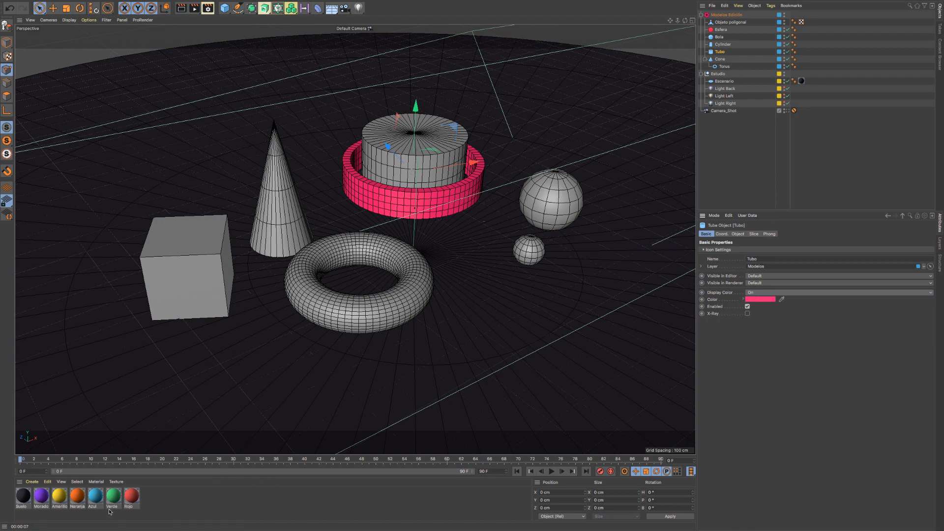
left_click_drag(109, 511, 766, 52)
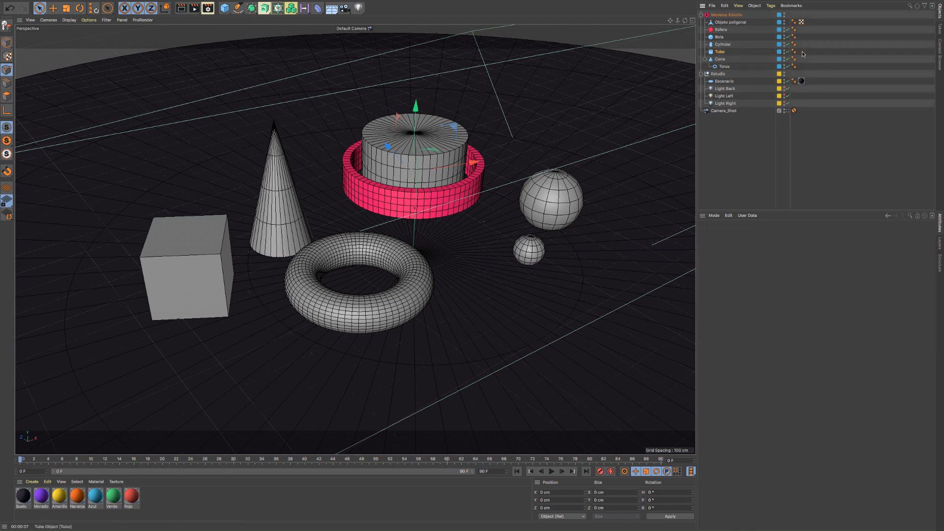
key("Delete")
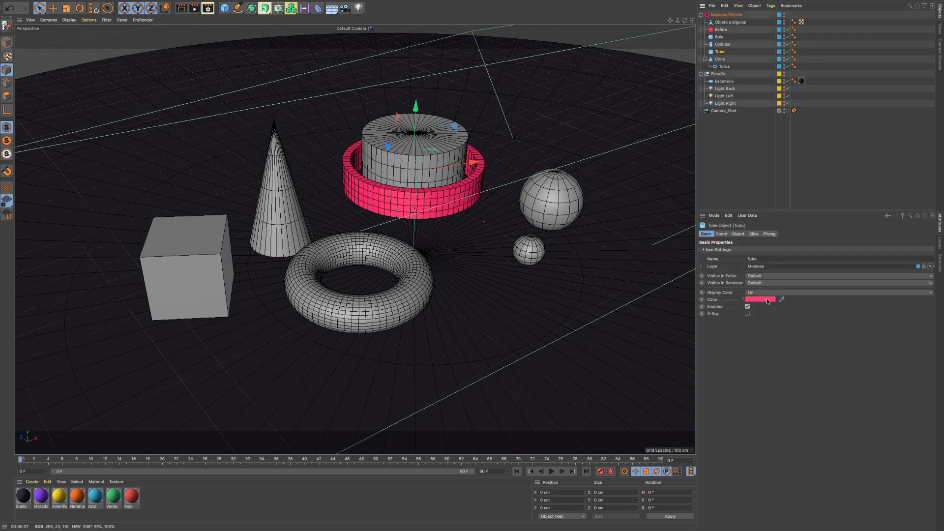
- Set the Display Color of Tubo and of Torus to Layer
left_click(759, 292)
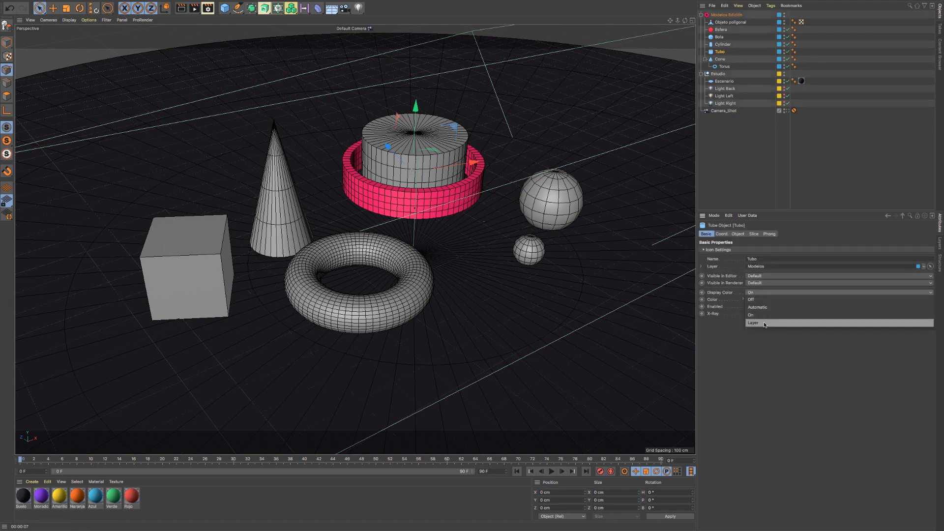
left_click(764, 323)
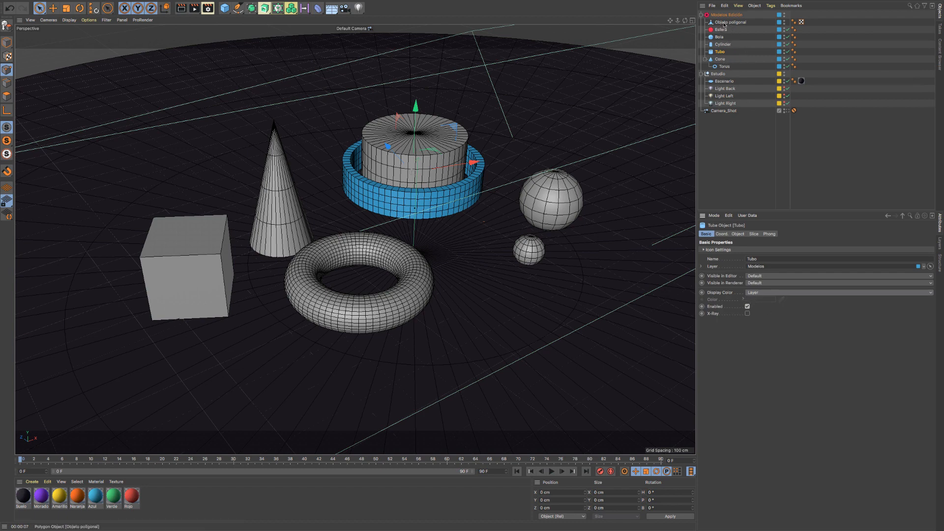
left_click(728, 22)
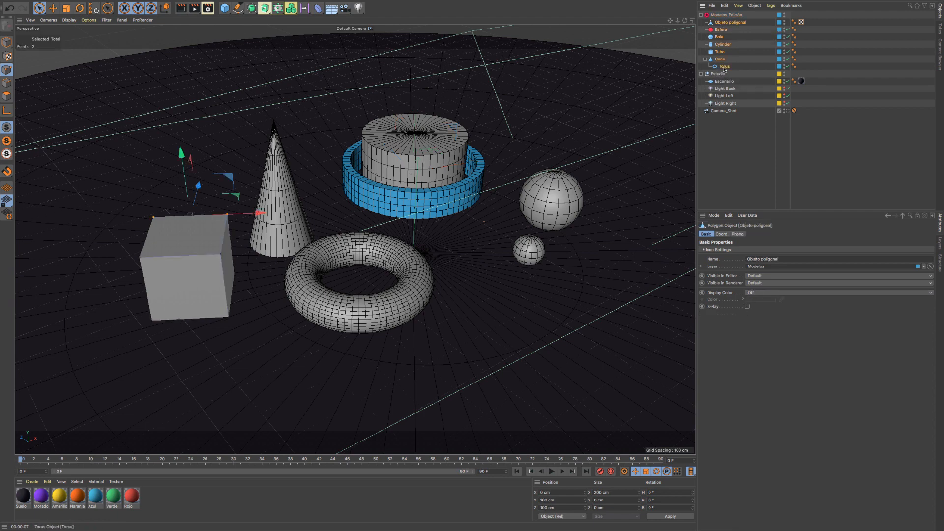
left_click(724, 67, "shift")
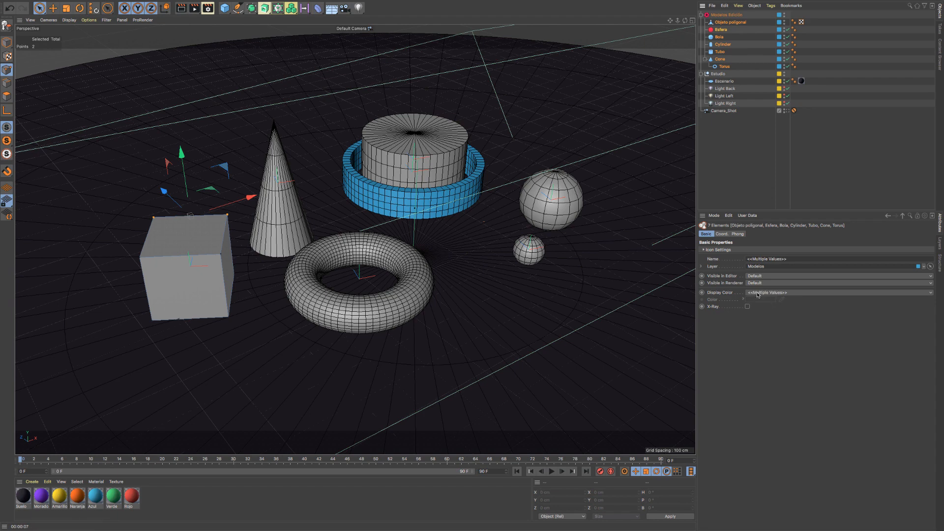
left_click(771, 294)
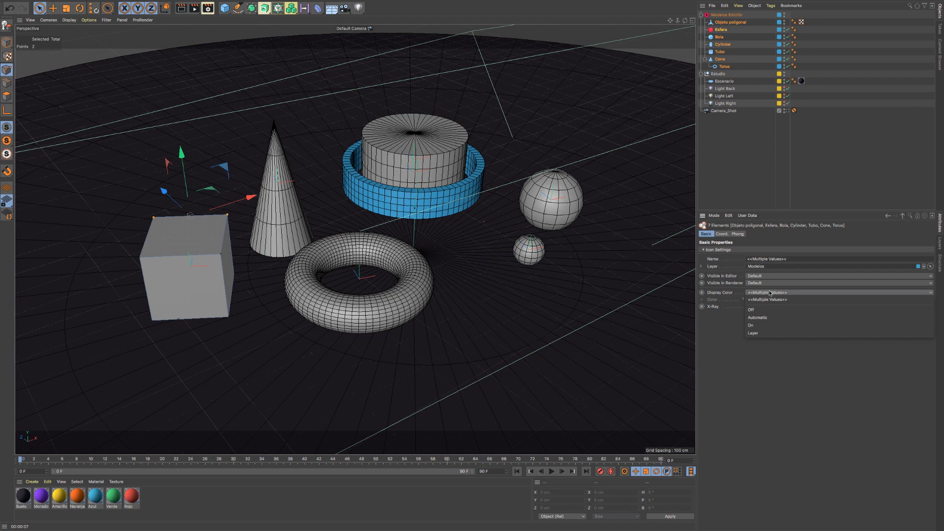
left_click(780, 226)
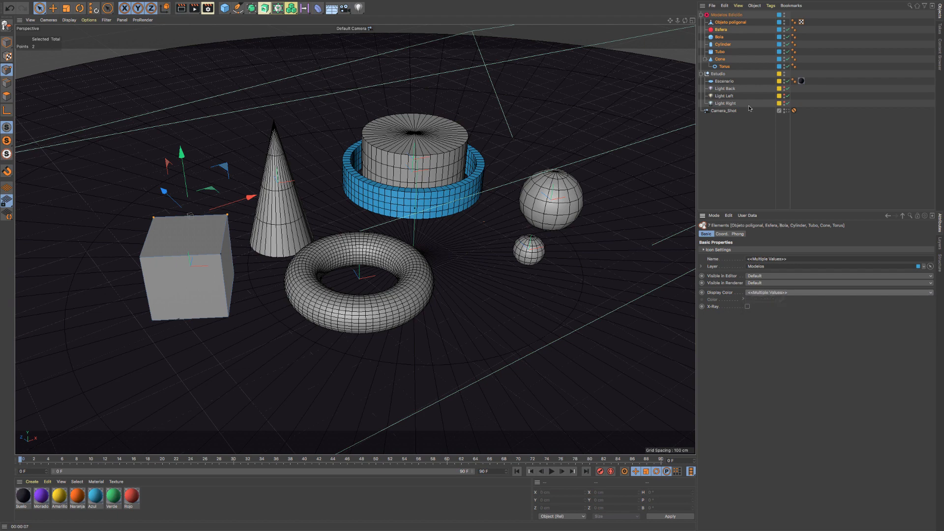
left_click(724, 66)
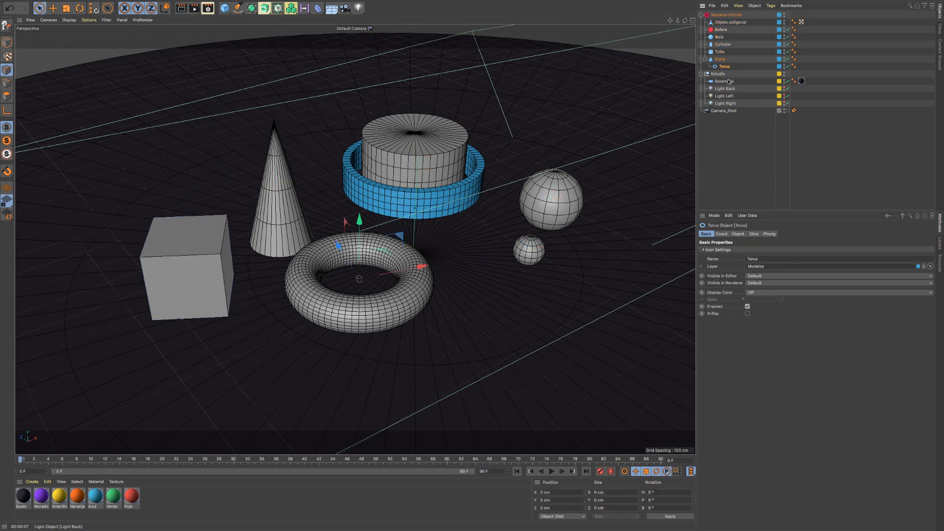
left_click(766, 295)
left_click(764, 326)
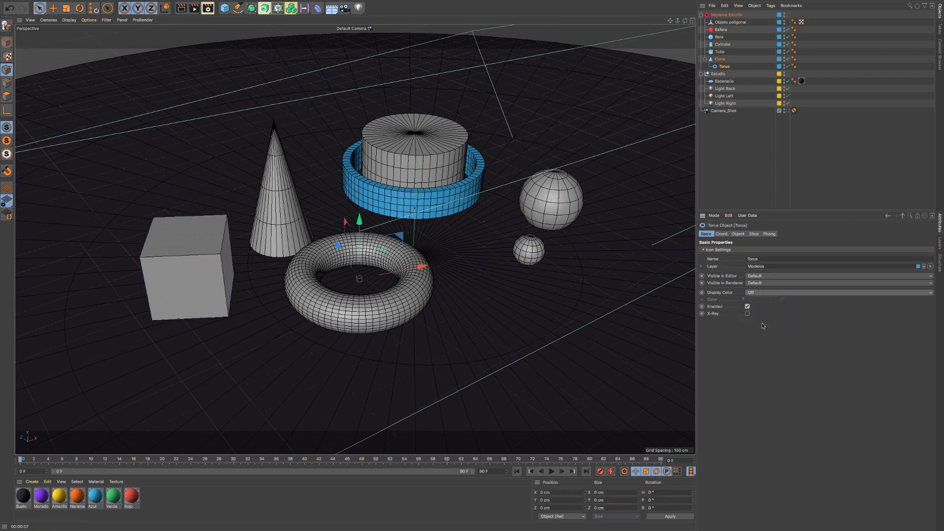
- Set the Display Color of all seven models, from Objeto poligonal to Torus, to Layer
left_click(722, 23)
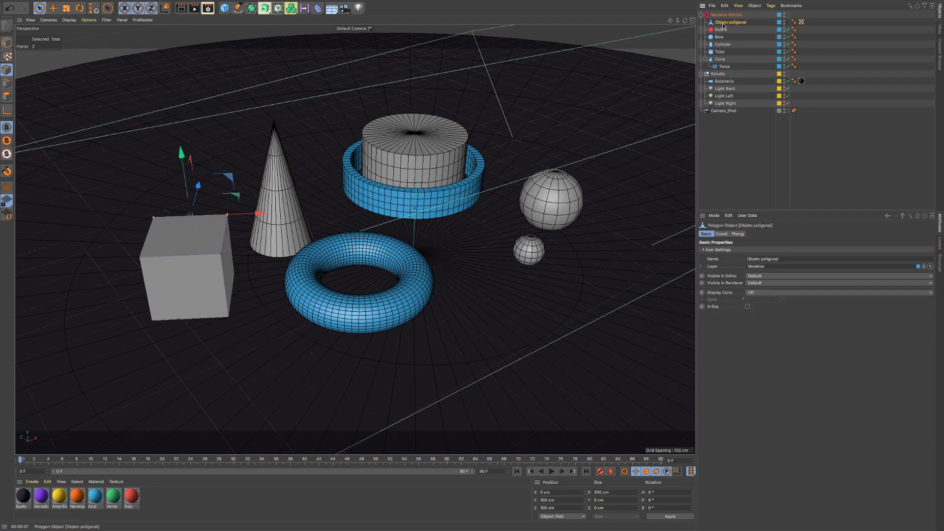
left_click(724, 66, "shift")
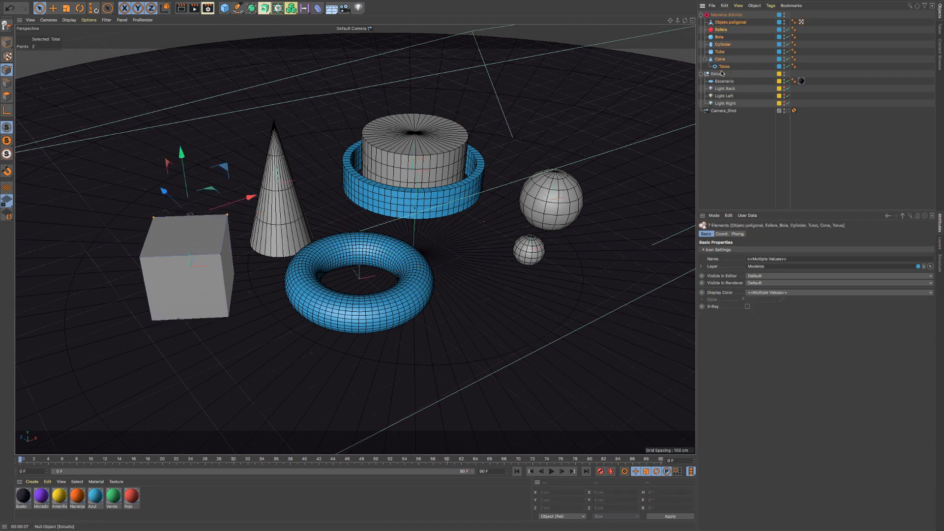
left_click(761, 292)
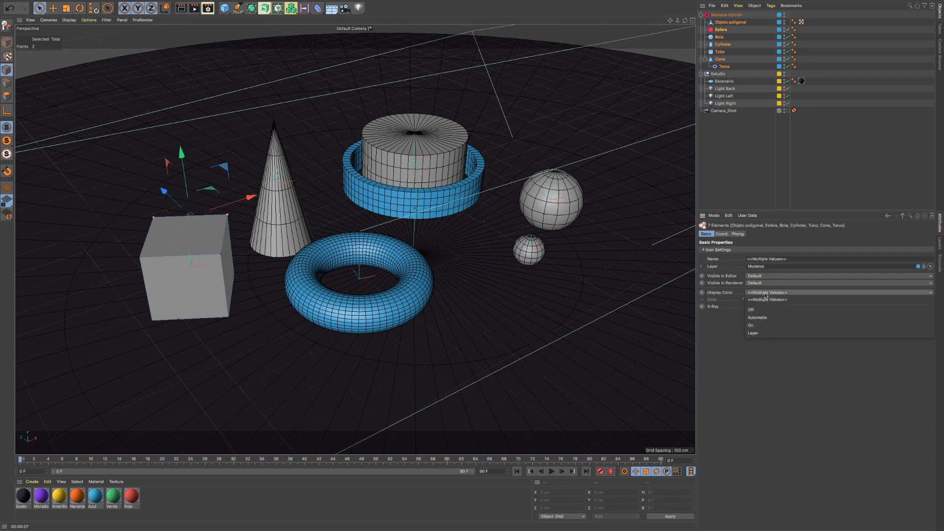
left_click(757, 334)
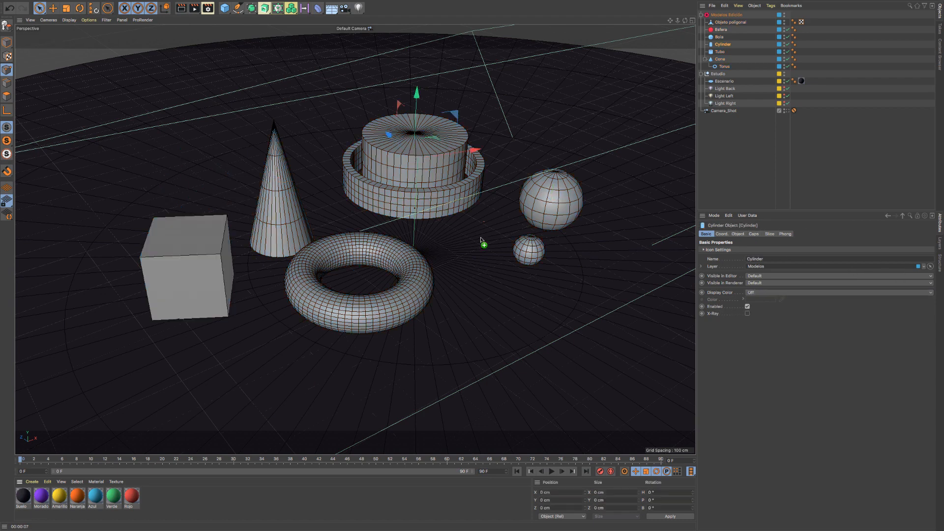
- Apply Rojo to Objeto poligonal, Verde to Esfera, Azul to Bola, Naranja to Cylinder, Amarillo to Tubo and Morado to Cone
left_click_drag(480, 237, 731, 23)
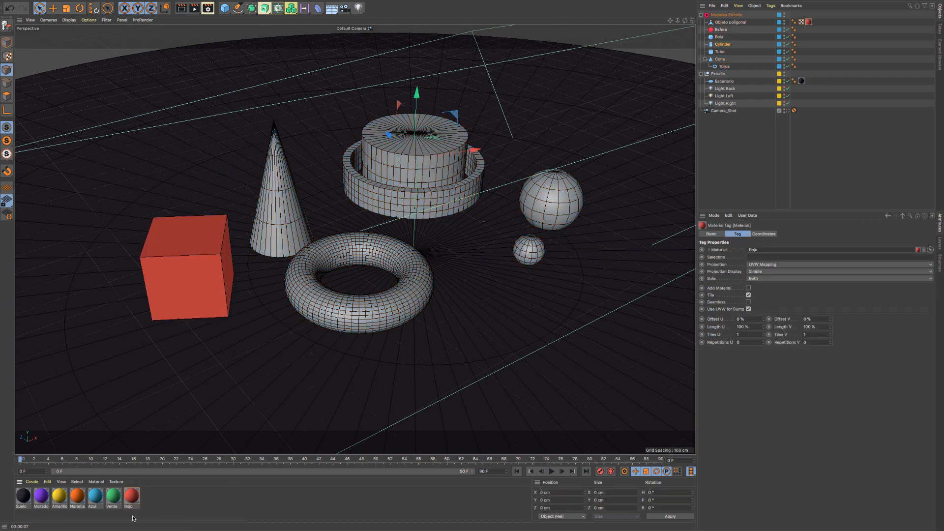
left_click_drag(118, 492, 720, 33)
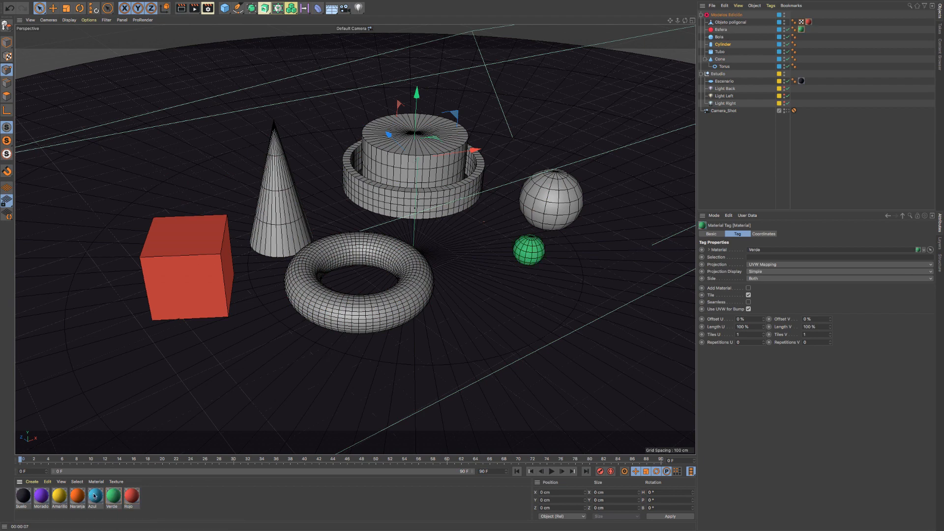
left_click_drag(95, 495, 718, 37)
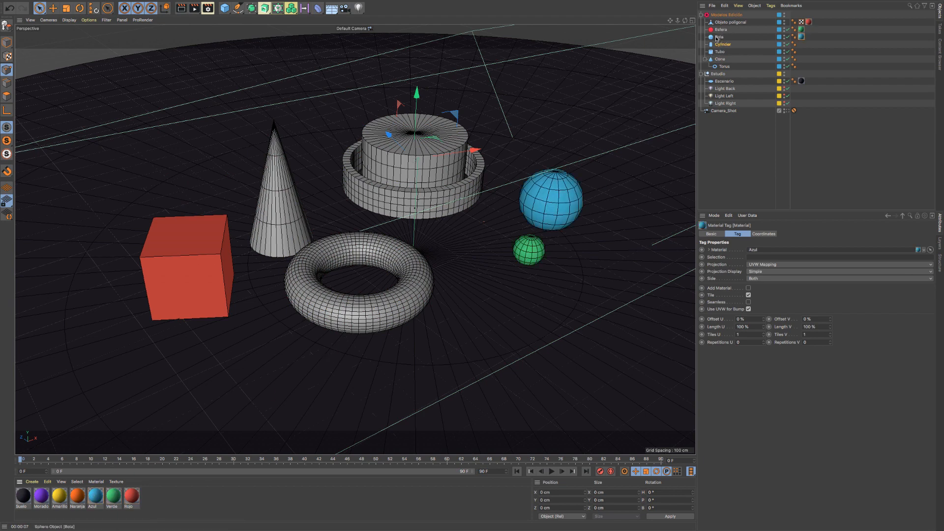
left_click_drag(79, 501, 726, 44)
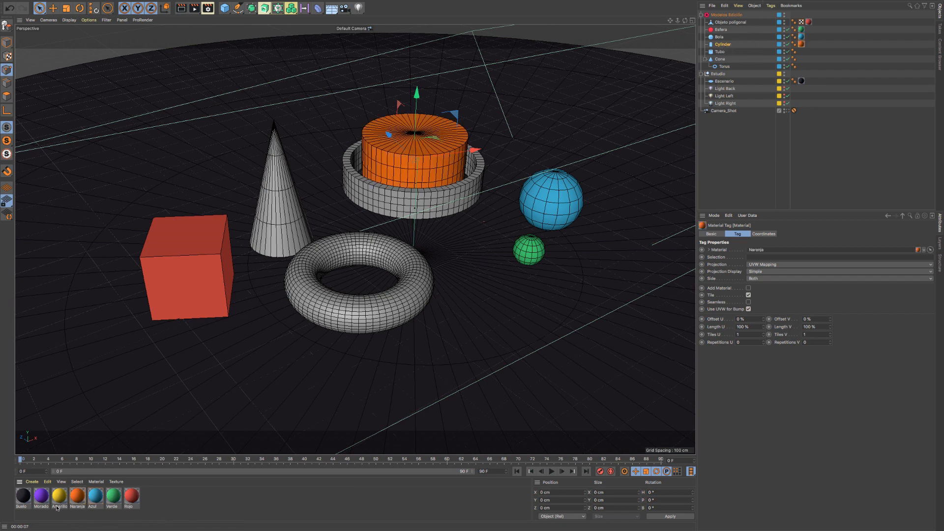
left_click_drag(60, 501, 719, 52)
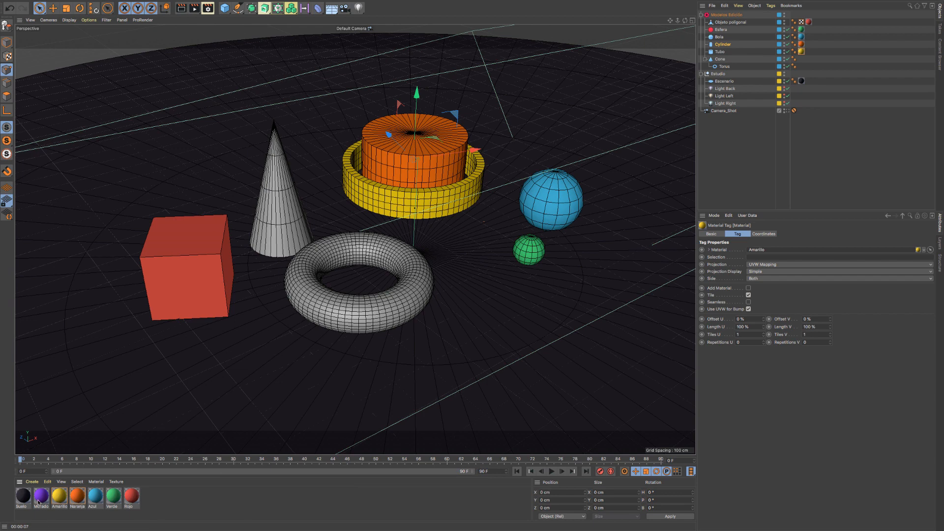
left_click_drag(158, 449, 723, 59)
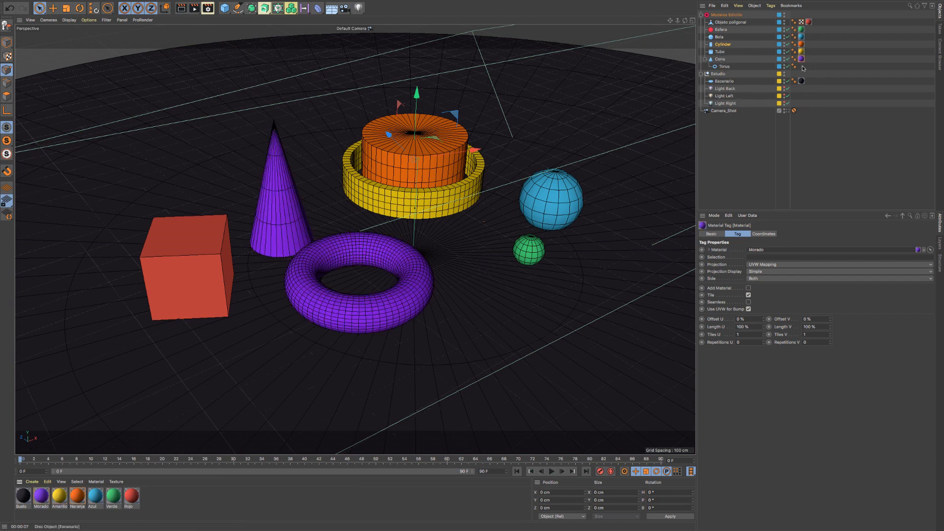
- Give Torus the Verde material and move it out from under Cone to sit between Tubo and Cone in the hierarchy
left_click_drag(802, 59, 729, 67, "ctrl")
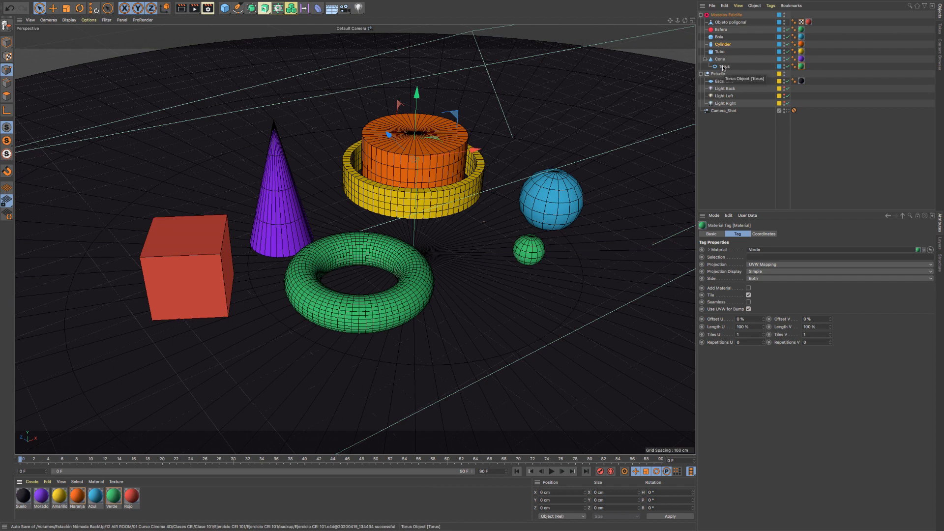
left_click_drag(723, 68, 723, 55)
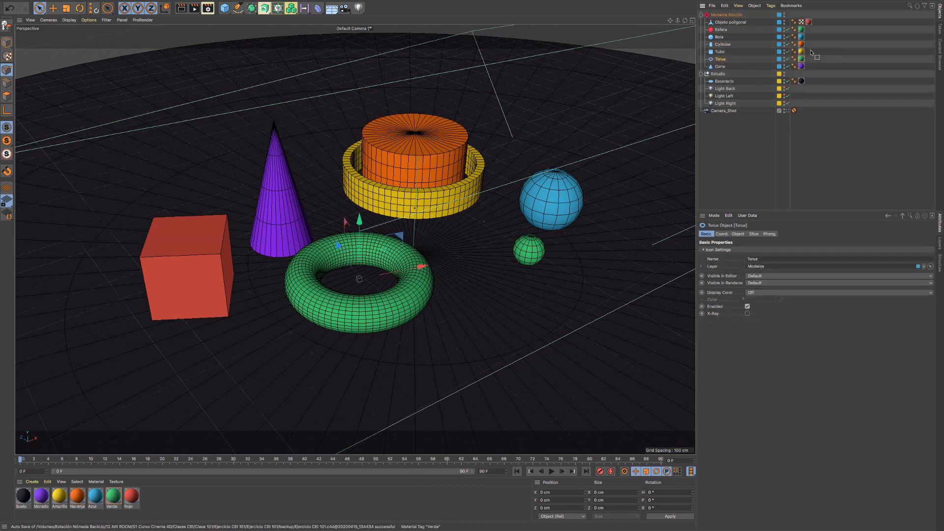
- Swap the materials of Torus and Cylinder, giving Torus Naranja and Cylinder Verde
left_click_drag(811, 52, 804, 61)
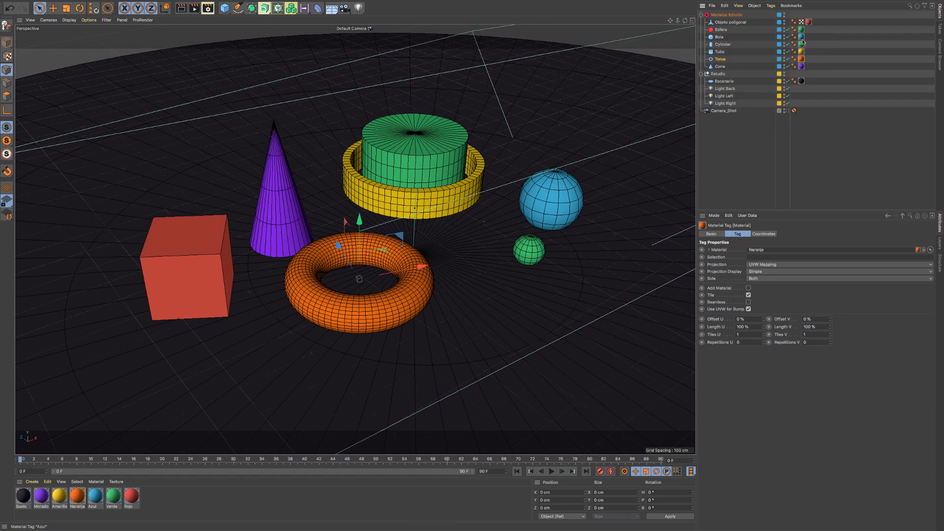
left_click_drag(812, 50, 803, 43)
- Disable and re-enable Cylinder through its Enabled property, and again through its check mark in the object hierarchy
left_click(723, 44)
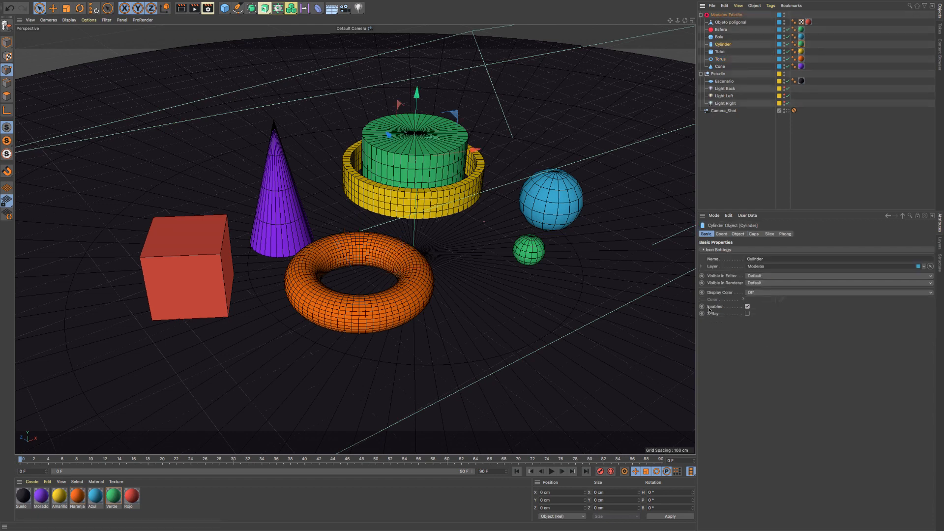
left_click(747, 307)
left_click(746, 307)
left_click(747, 307)
left_click(746, 307)
left_click(787, 45)
left_click(787, 44)
- Enable X-Ray for Cylinder and inspect the see-through cylinder inside Tubo up close
left_click(747, 314)
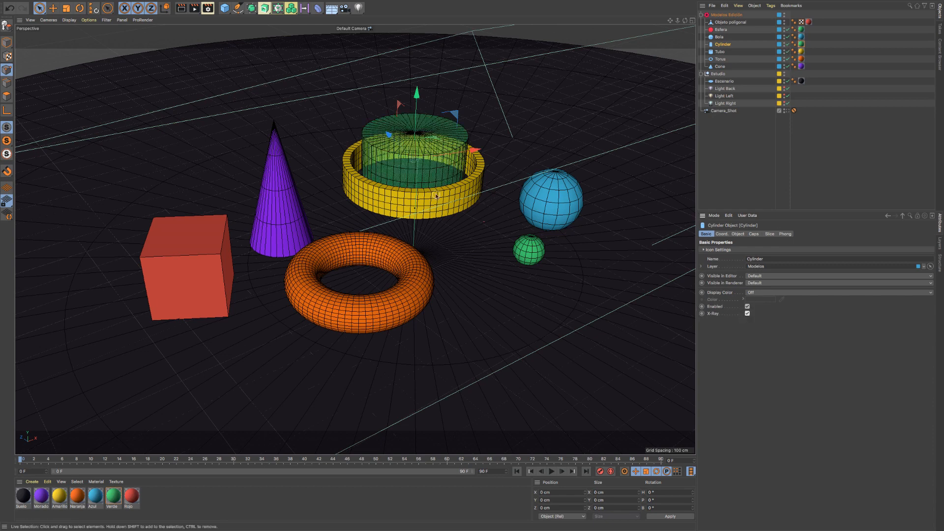
scroll(403, 165, "up", 1)
scroll(402, 165, "up", 5)
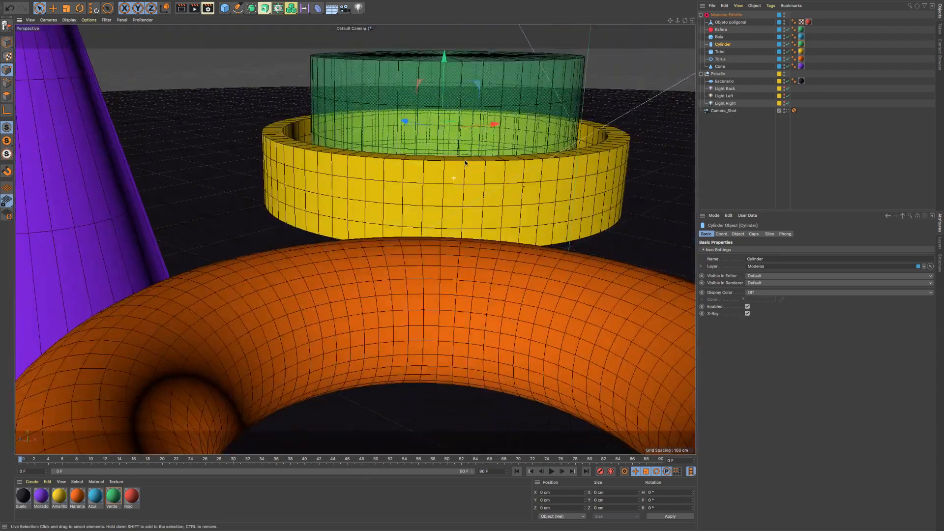
- Examine the see-through Cylinder inside Tubo from several angles and render the active view
left_click_drag(465, 162, 429, 199, "alt")
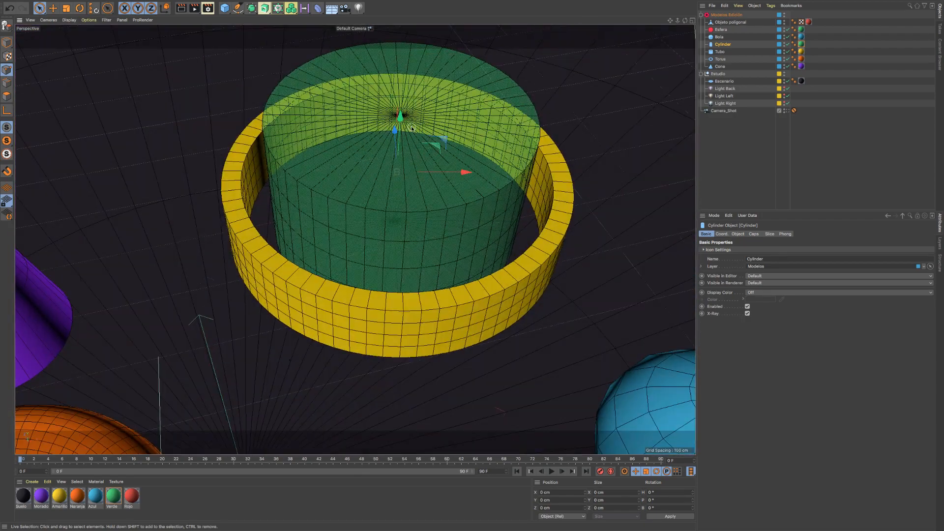
scroll(412, 129, "up", 3)
middle_click_drag(360, 228, 355, 239, "alt")
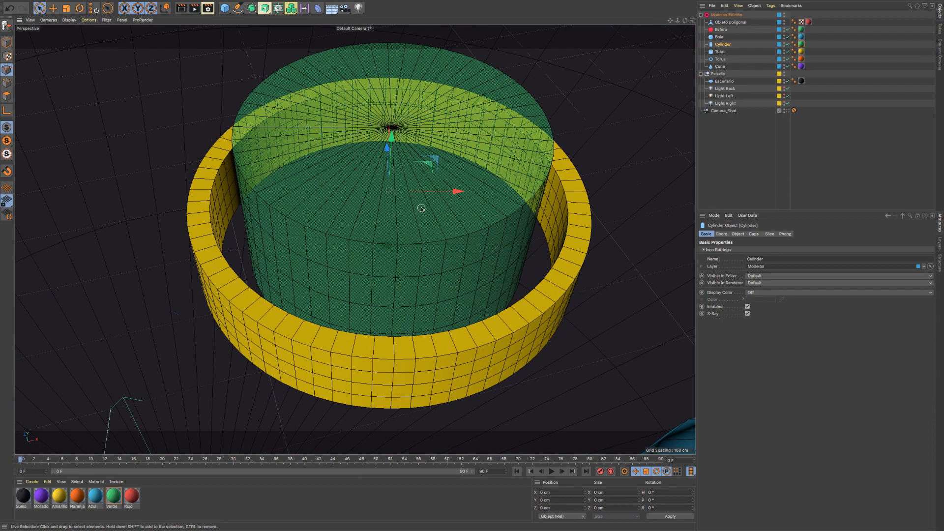
scroll(421, 208, "down", 5)
mouse_move(388, 222)
left_mouse_down("alt")
mouse_move(396, 225)
mouse_move(382, 205)
left_mouse_up("alt")
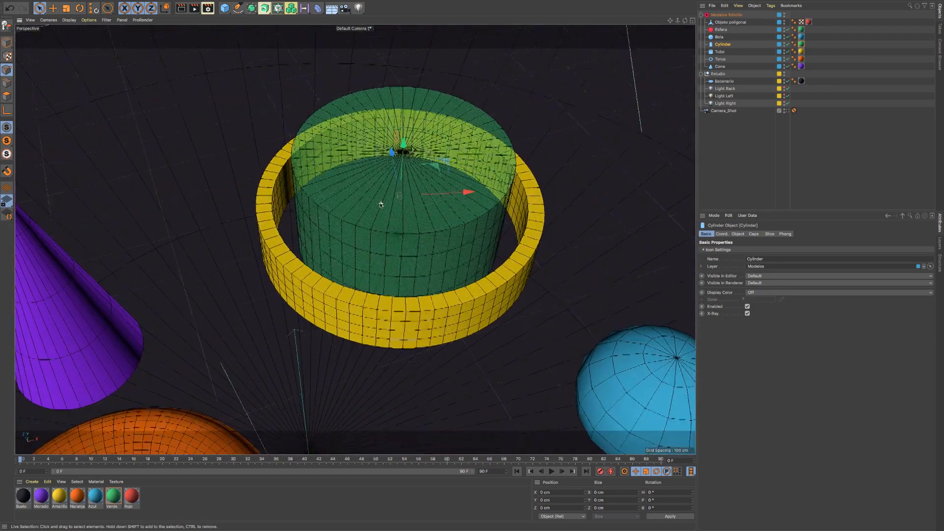
scroll(382, 205, "up", 5)
left_click_drag(403, 274, 333, 167, "alt")
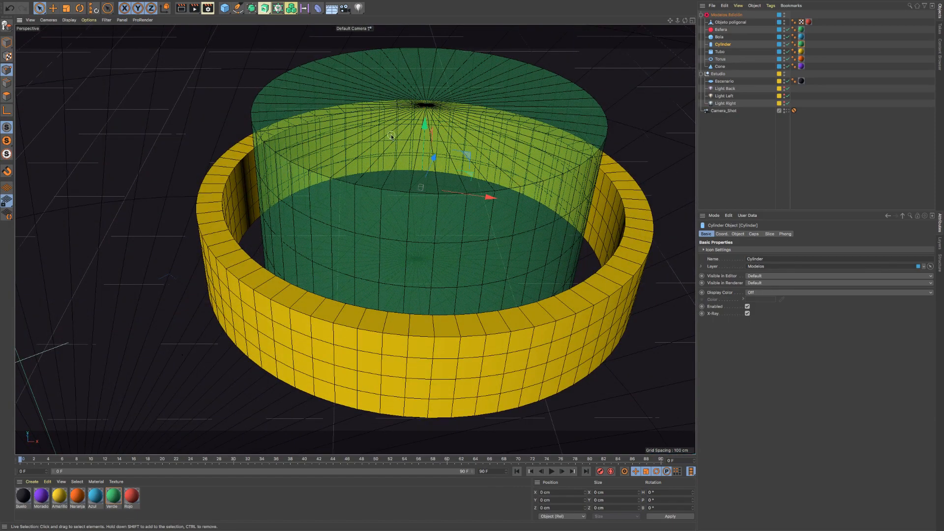
mouse_move(406, 136)
left_mouse_down("alt")
mouse_move(406, 161)
mouse_move(423, 111)
mouse_move(414, 130)
left_mouse_up("alt")
right_click_drag(414, 130, 441, 130, "alt")
right_click_drag(422, 219, 395, 224, "alt")
left_click_drag(422, 218, 424, 228, "alt")
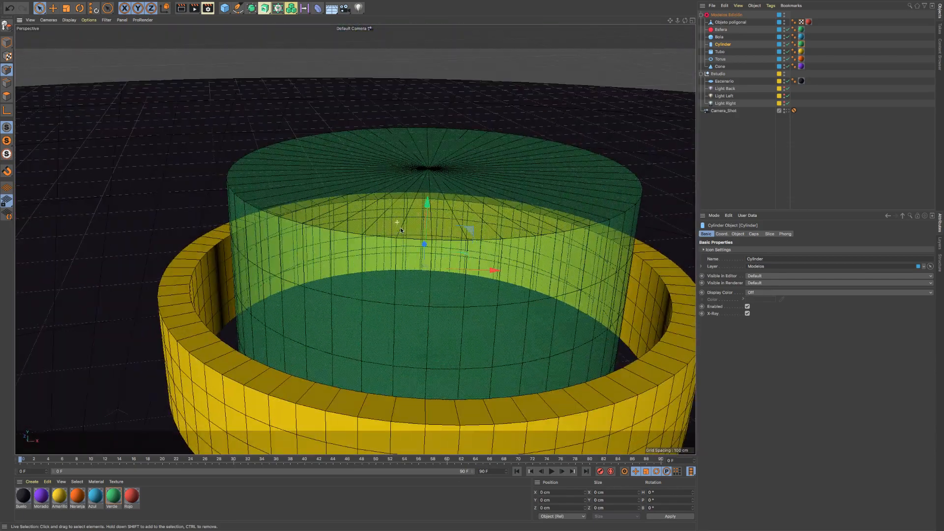
right_click_drag(445, 230, 438, 237, "alt")
middle_click_drag(440, 239, 386, 198, "alt")
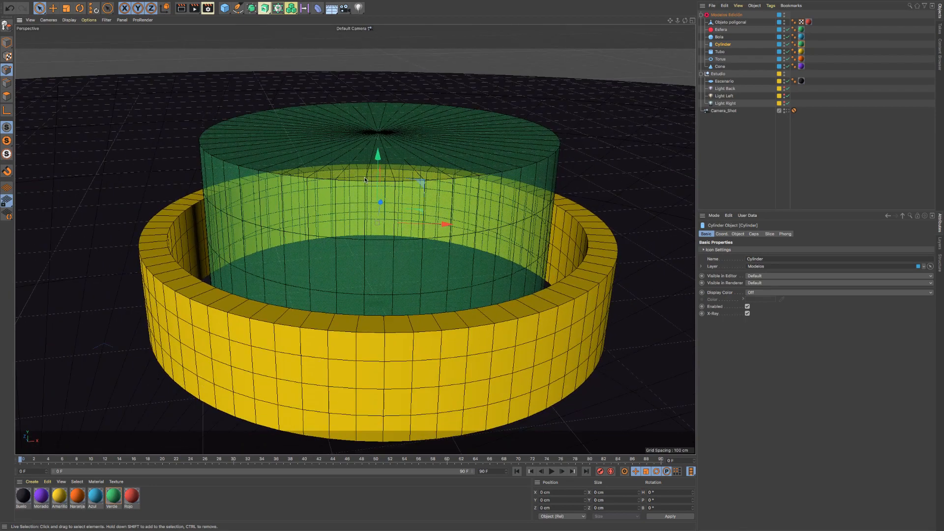
left_click_drag(386, 199, 387, 212, "alt")
right_click_drag(387, 212, 369, 215, "alt")
left_click(180, 9)
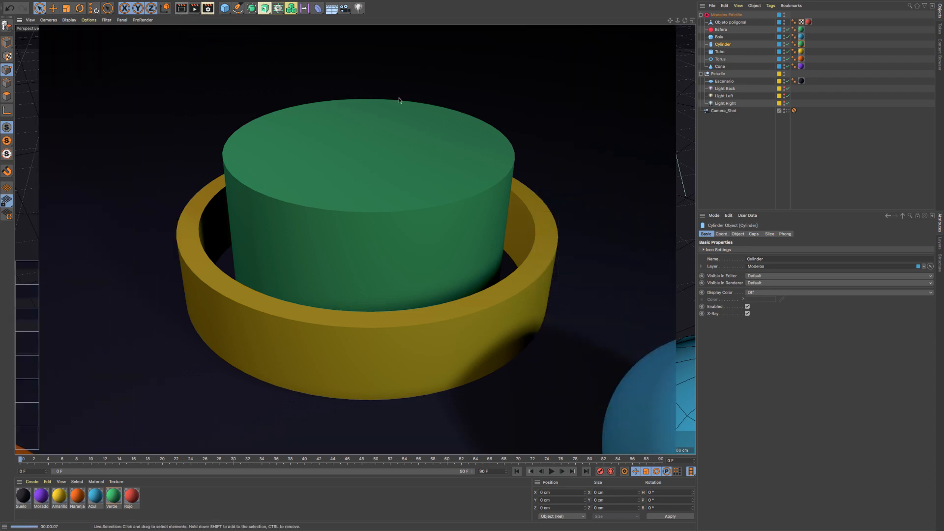
- Turn off X-Ray for Cylinder and bring the whole group of models back into view
left_click(747, 313)
right_click_drag(431, 208, 266, 228, "alt")
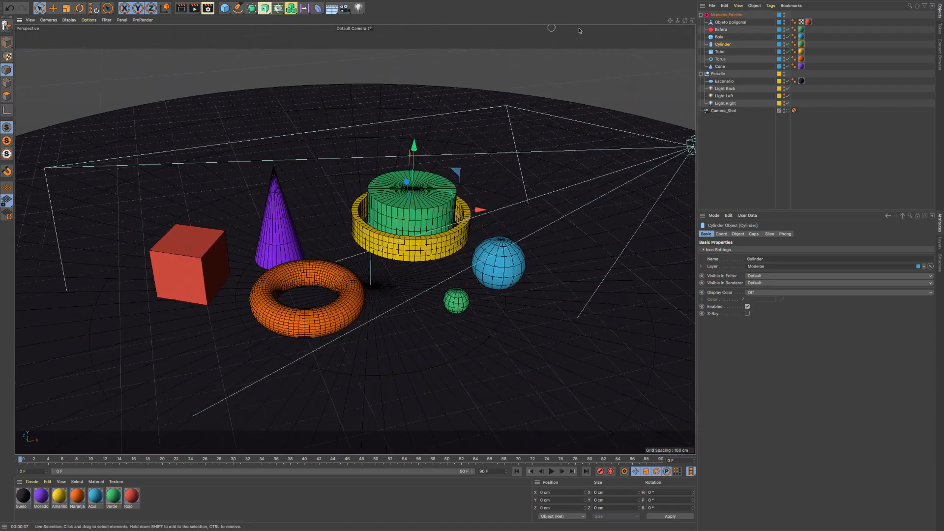
mouse_move(670, 20)
left_mouse_down()
mouse_move(714, 11)
mouse_move(676, 23)
left_mouse_up()
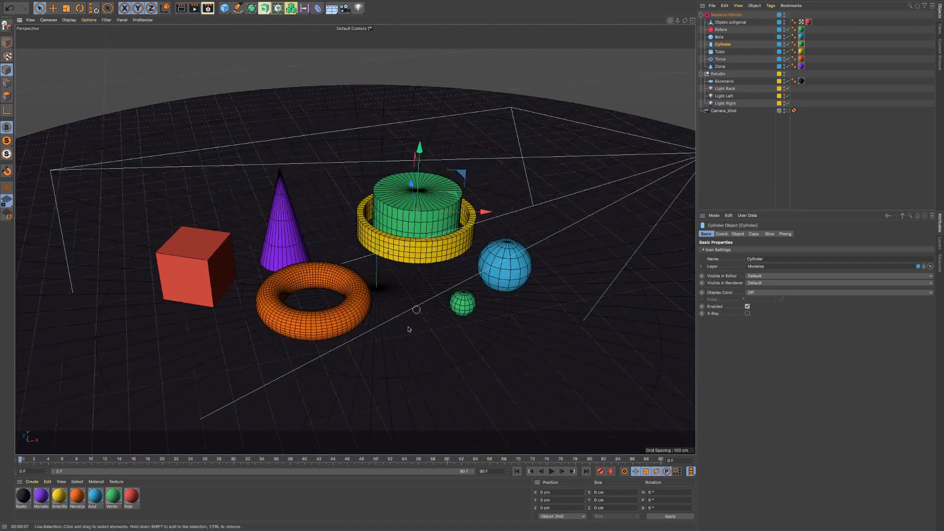
right_click_drag(362, 327, 408, 324, "alt")
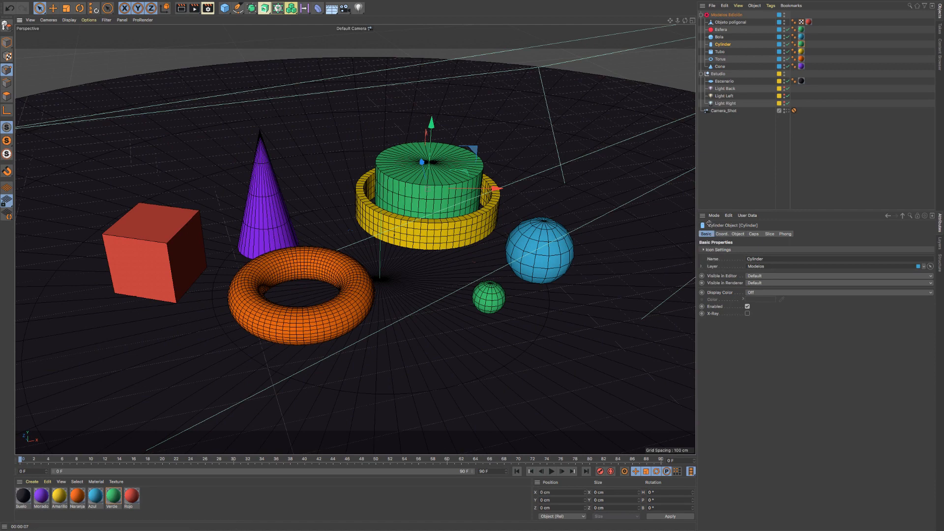
scroll(326, 211, "up", 3)
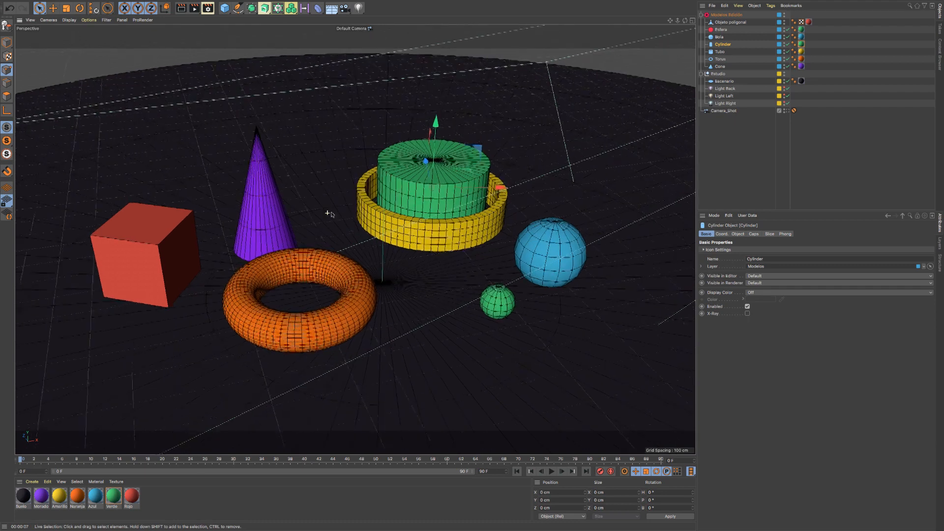
- Compare the basic properties of Camera_Shot with those of Cylinder, switching Cylinder's X-Ray on and off
left_click(726, 111)
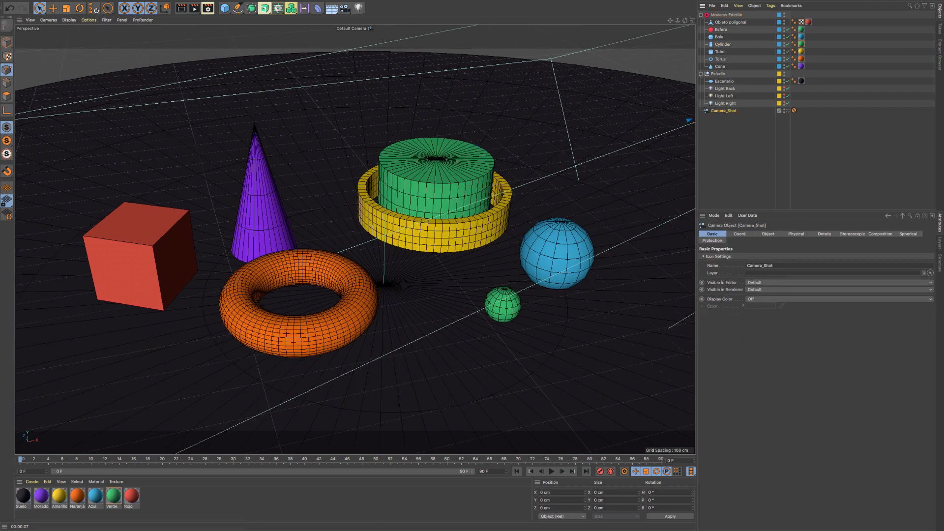
left_click(721, 44)
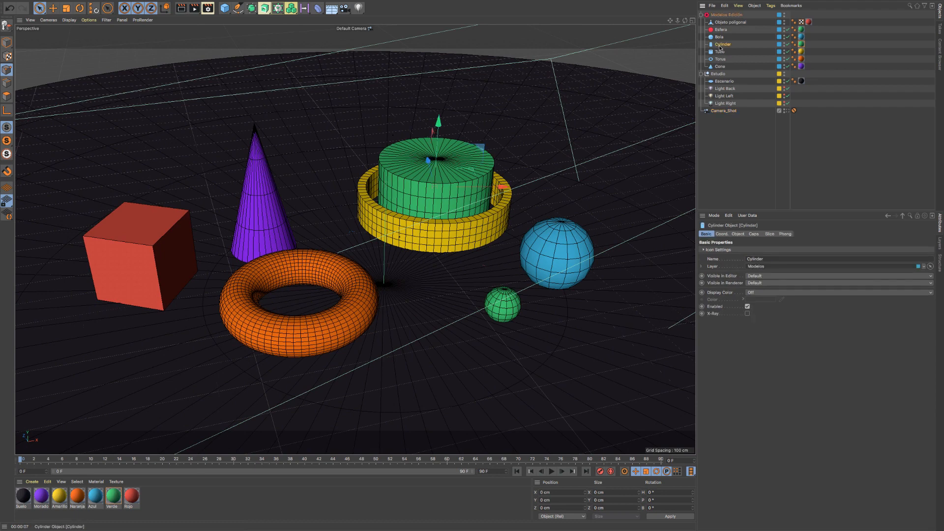
left_click(747, 313)
left_click(747, 313)
- Switch X-Ray on and off for Objeto poligonal, ending with it off
left_click(730, 22)
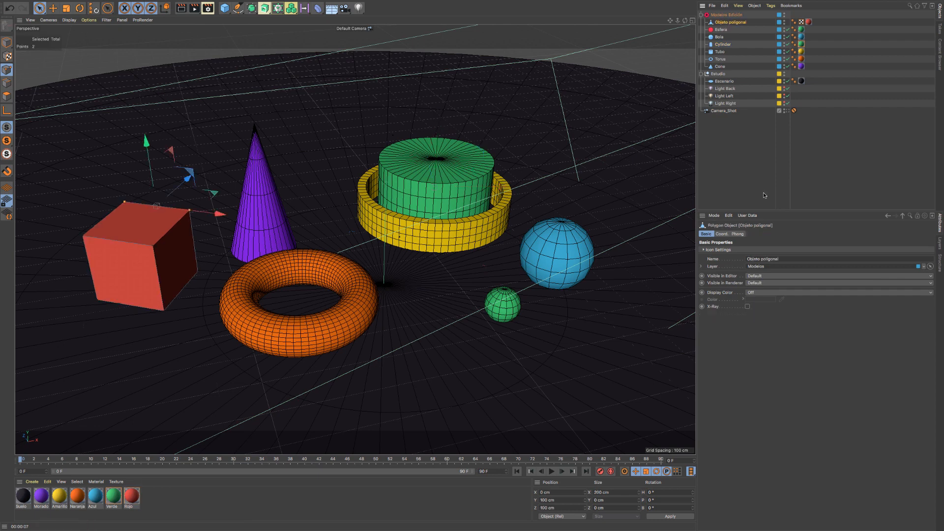
left_click(747, 307)
left_click(747, 306)
left_click(747, 306)
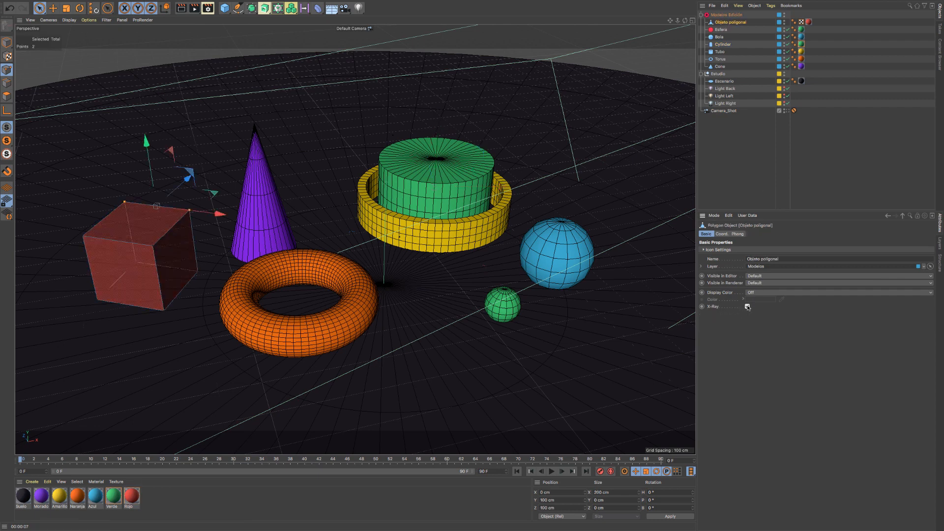
left_click(747, 307)
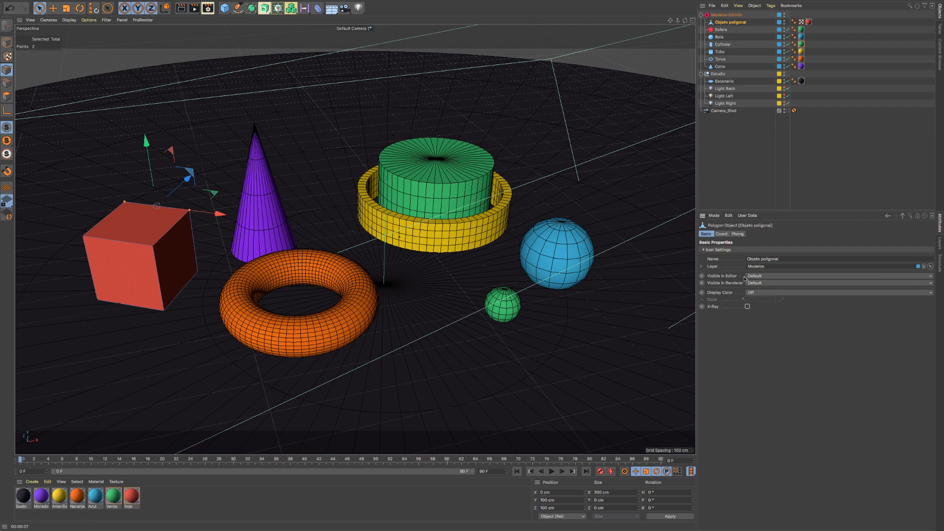
- Set Cylinder's radius to 179 cm and its height segments to 5 in the object properties
left_click(447, 148)
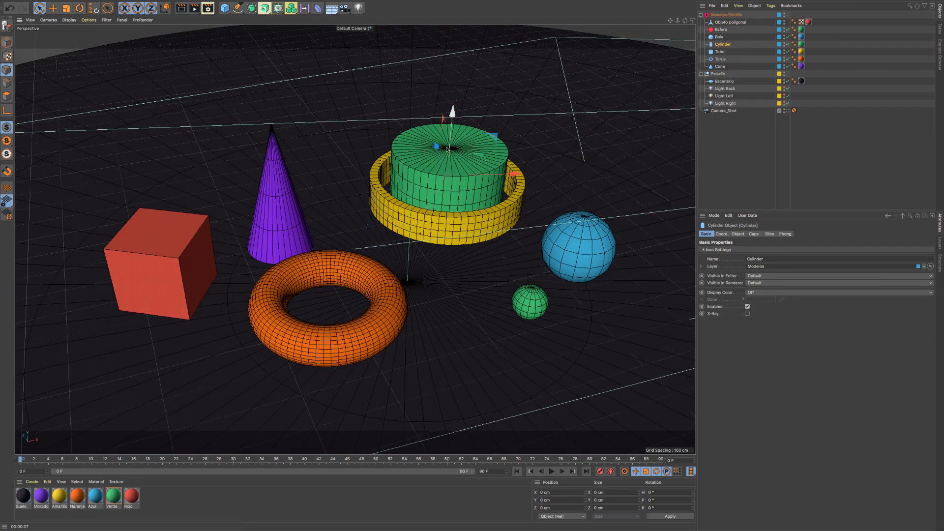
scroll(448, 149, "up", 10)
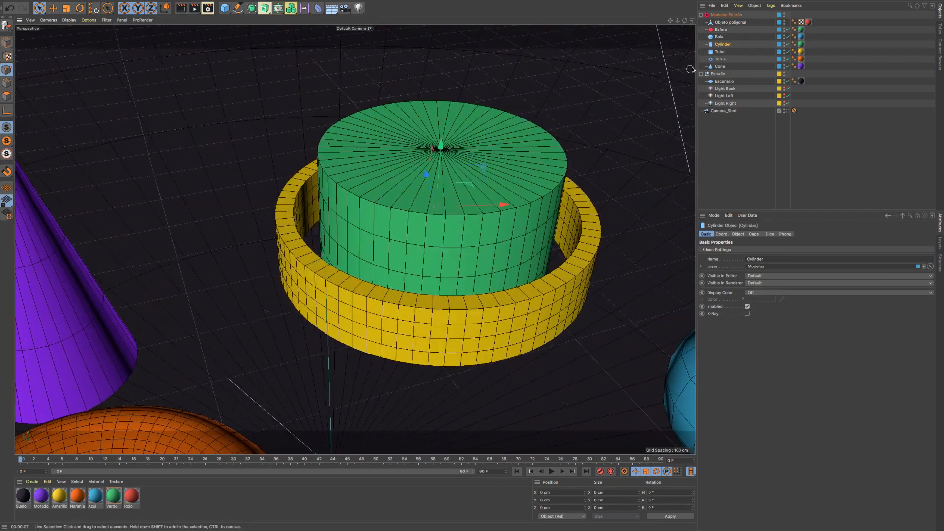
left_click(737, 234)
scroll(503, 178, "up", 3)
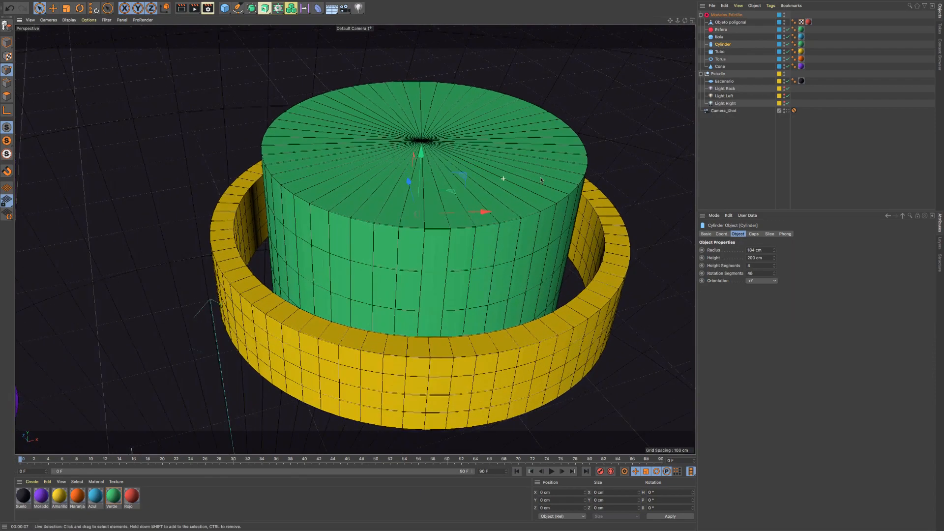
right_click_drag(541, 180, 544, 181, "alt")
left_click_drag(498, 195, 502, 189, "alt")
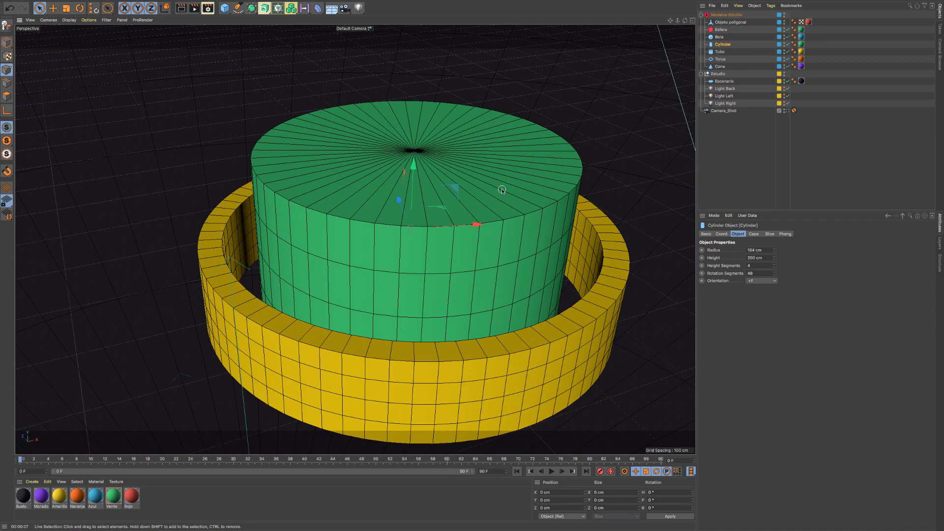
mouse_move(776, 257)
left_mouse_down()
mouse_move(776, 266)
mouse_move(774, 251)
left_mouse_up()
key("ctrl+z")
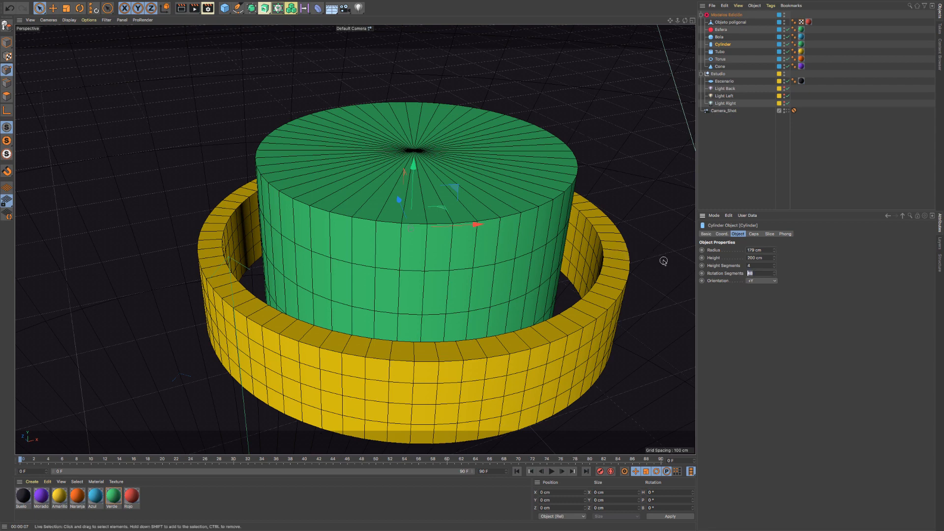
left_click(757, 266)
left_click(774, 264)
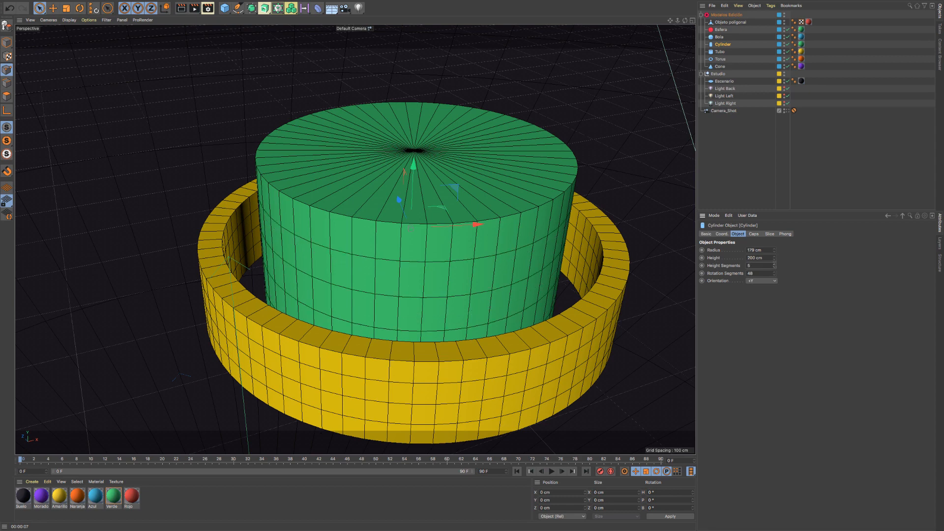
- Enable Fillet on Cylinder's caps and render a close view of the rounded edge
left_click(754, 234)
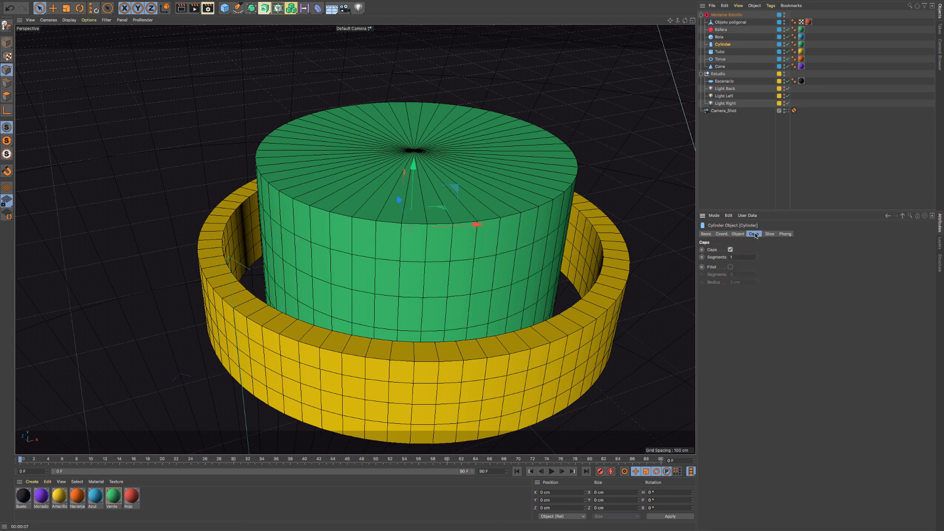
left_click(730, 267)
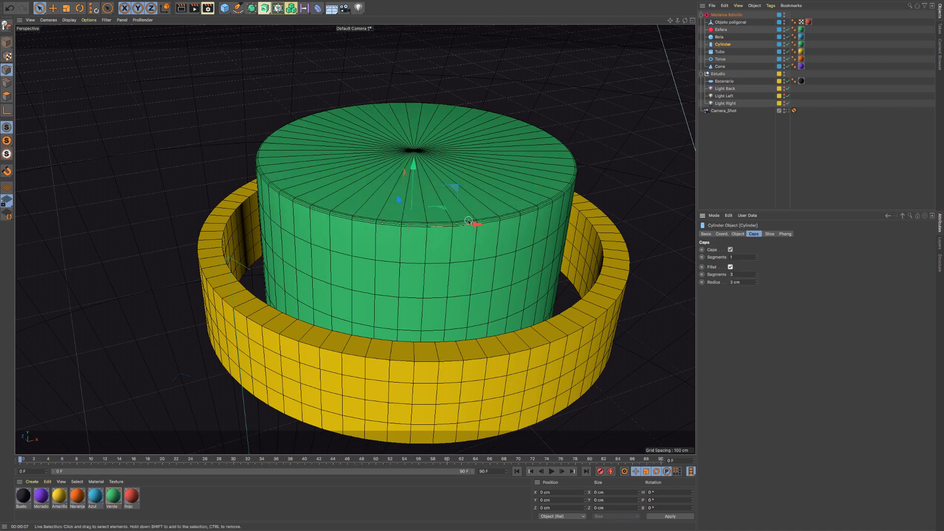
scroll(441, 215, "up", 5)
right_click_drag(561, 224, 583, 224, "alt")
mouse_move(494, 237)
left_mouse_down("alt")
mouse_move(533, 237)
mouse_move(485, 238)
left_mouse_up("alt")
right_click_drag(512, 231, 411, 238, "alt")
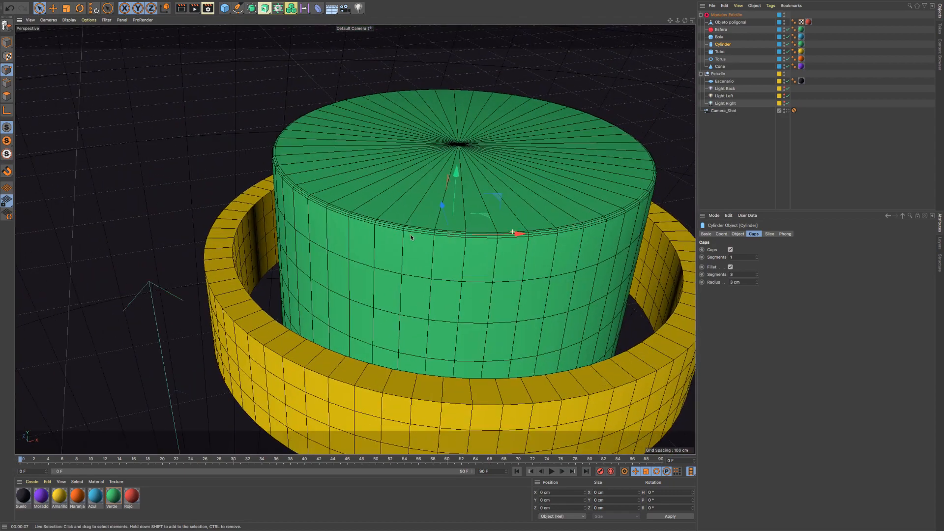
left_click(181, 7)
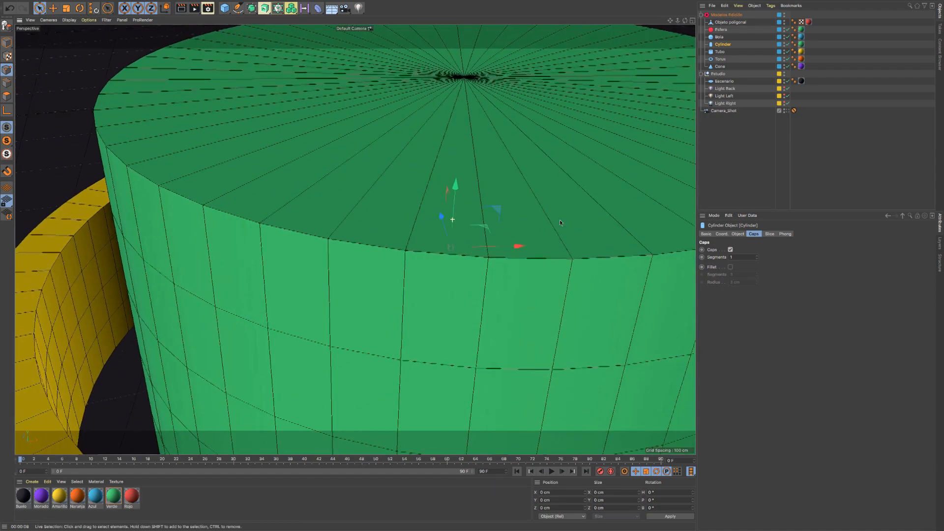
- Turn the cap fillet off and back on, comparing Cylinder's top edge up close
left_click_drag(442, 231, 412, 227, "alt")
scroll(427, 233, "down", 3)
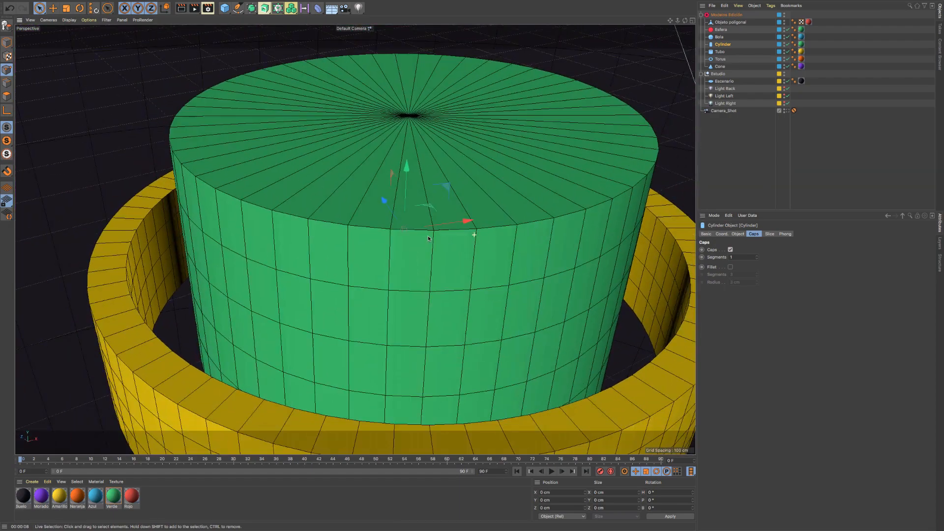
scroll(432, 235, "up", 1)
left_click(730, 267)
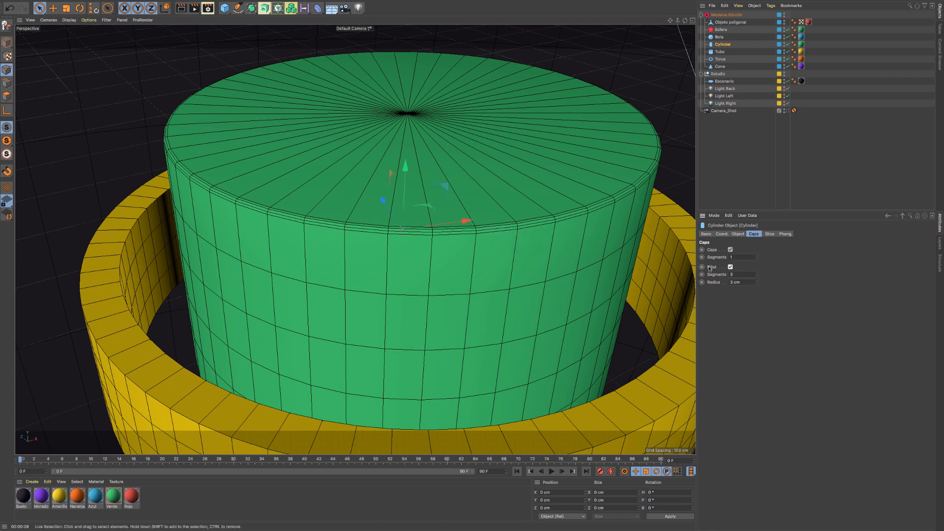
- Set the fillet on Cylinder's caps to 4 segments with a 1 cm radius
left_click(756, 278)
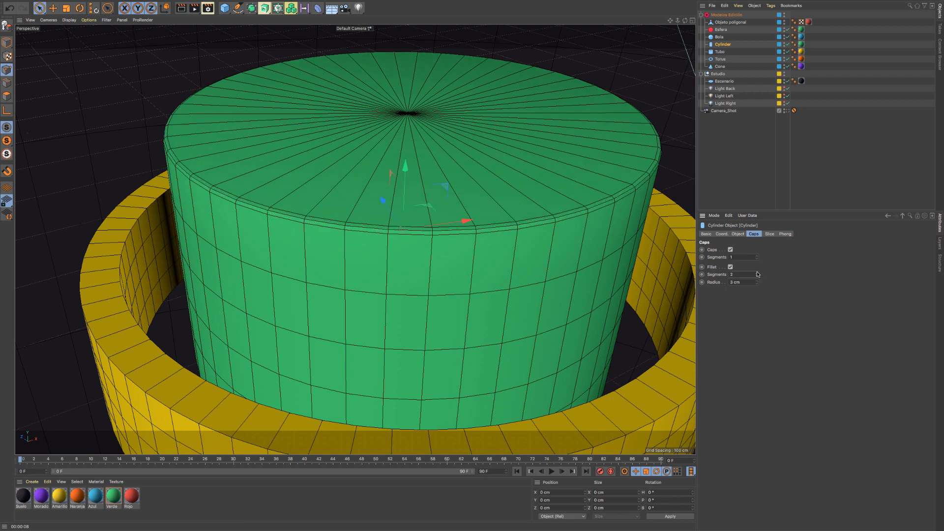
left_click(757, 273)
left_click(757, 273)
left_click_drag(752, 282, 720, 282)
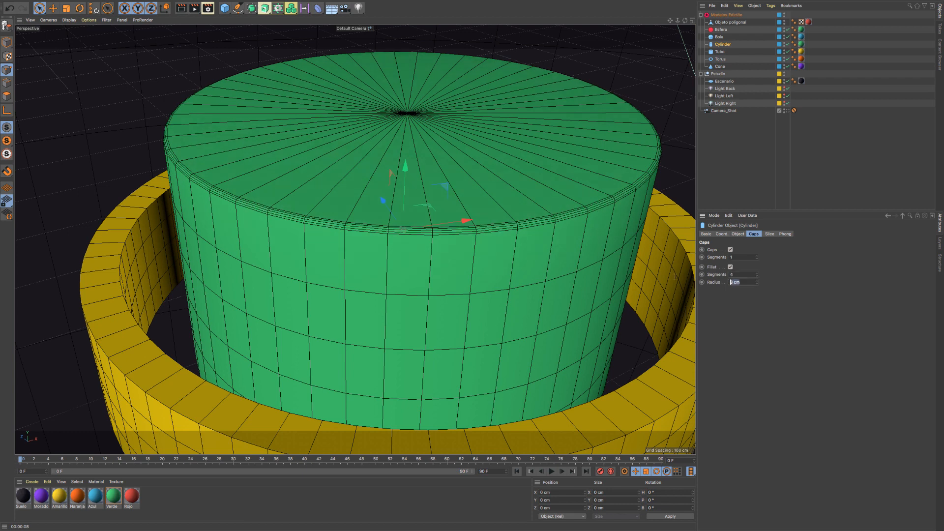
type("1")
key("Return")
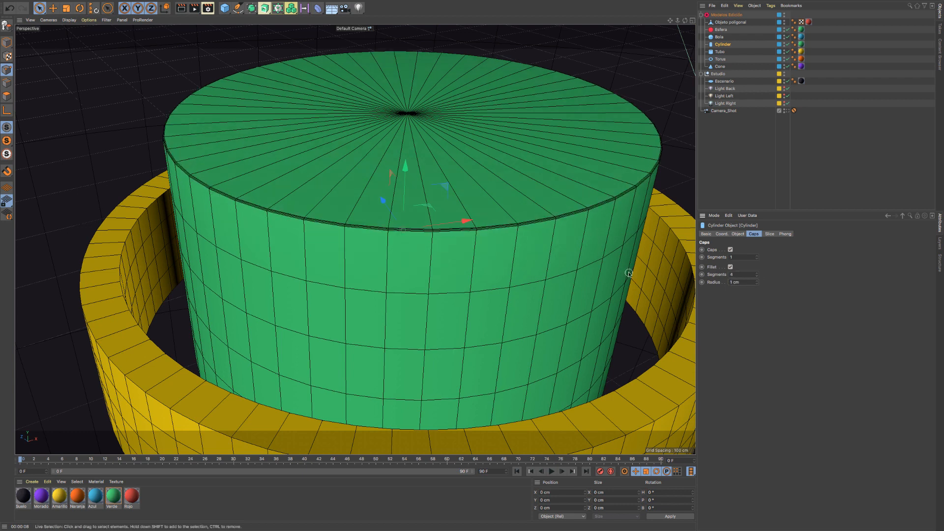
- Switch Cylinder's caps off and on several times, leaving them enabled
left_click(730, 250)
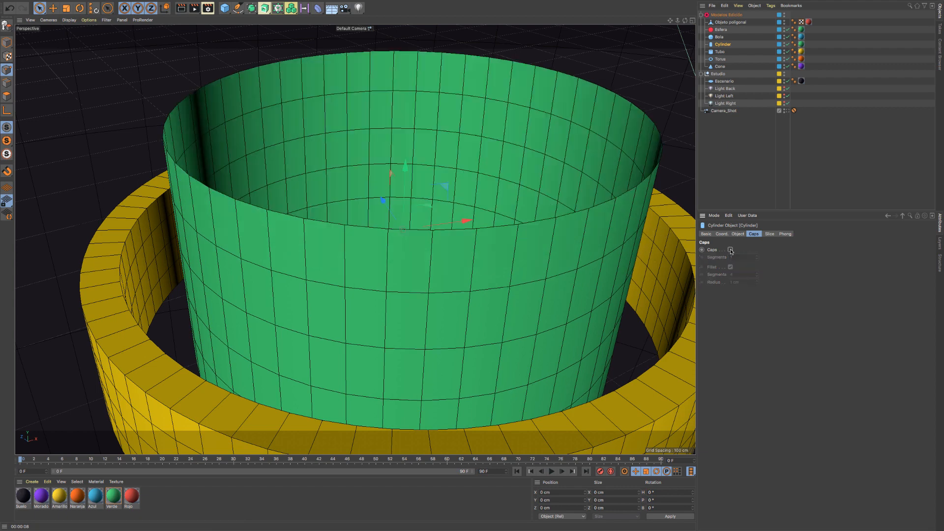
left_click(730, 249)
left_click(730, 250)
left_click(730, 250)
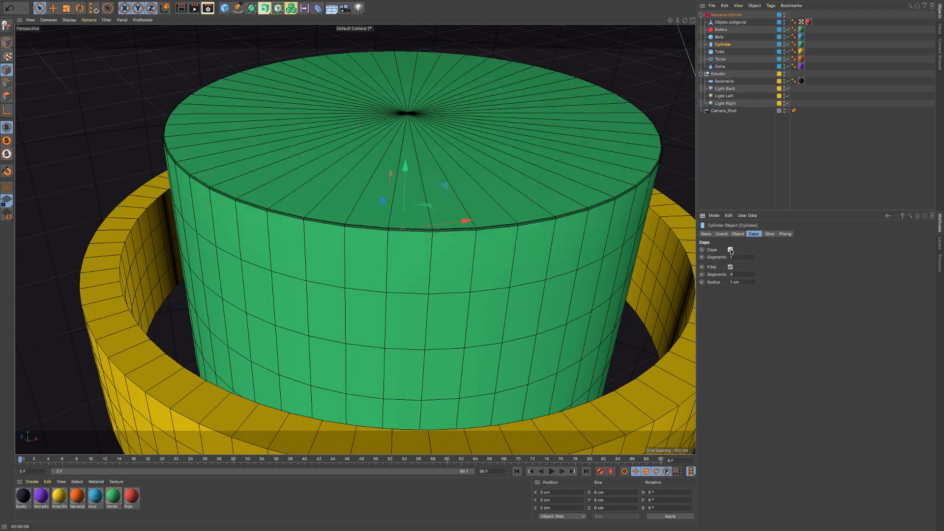
left_click(730, 250)
left_click(730, 249)
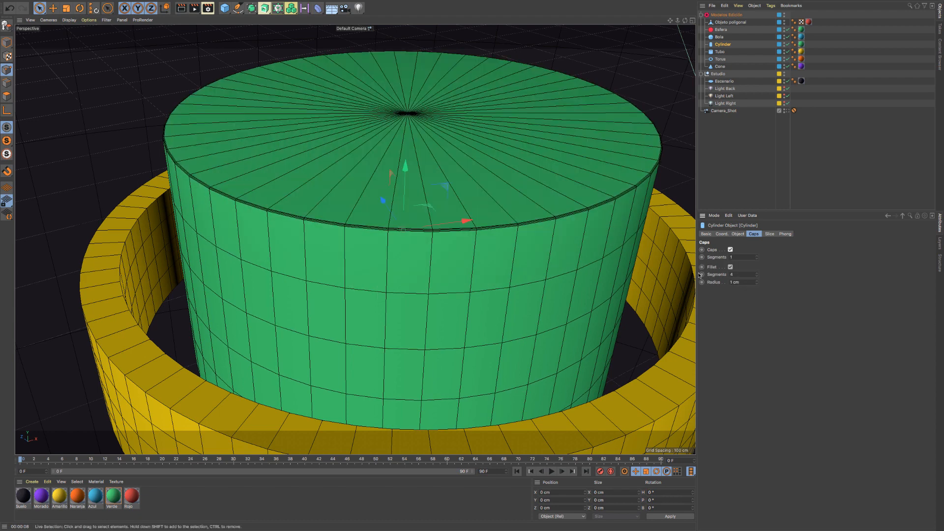
- Set Cylinder's cap segments to 3 and render the active view
left_click_drag(758, 258, 757, 256)
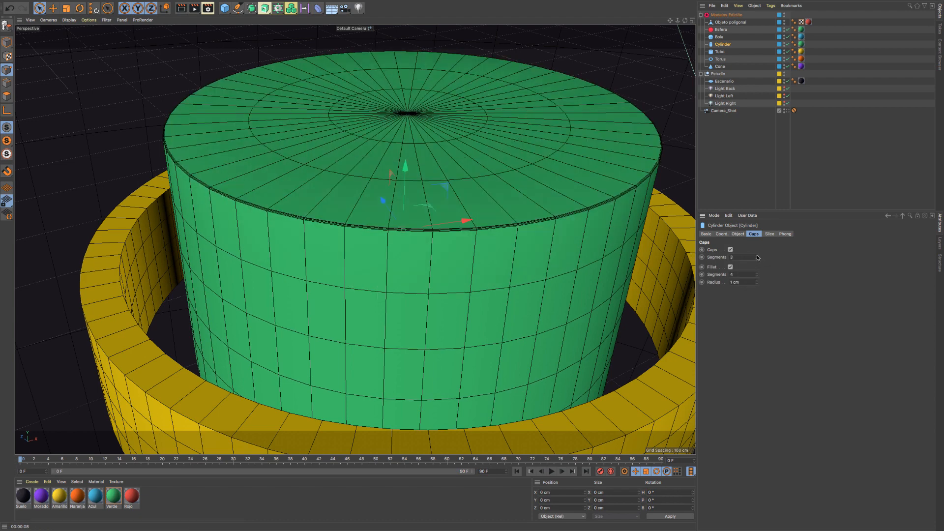
left_click(180, 10)
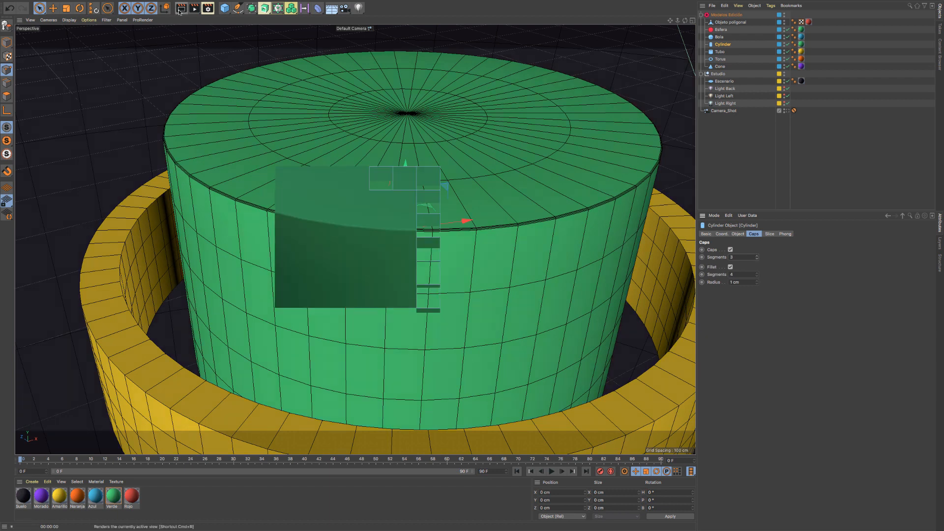
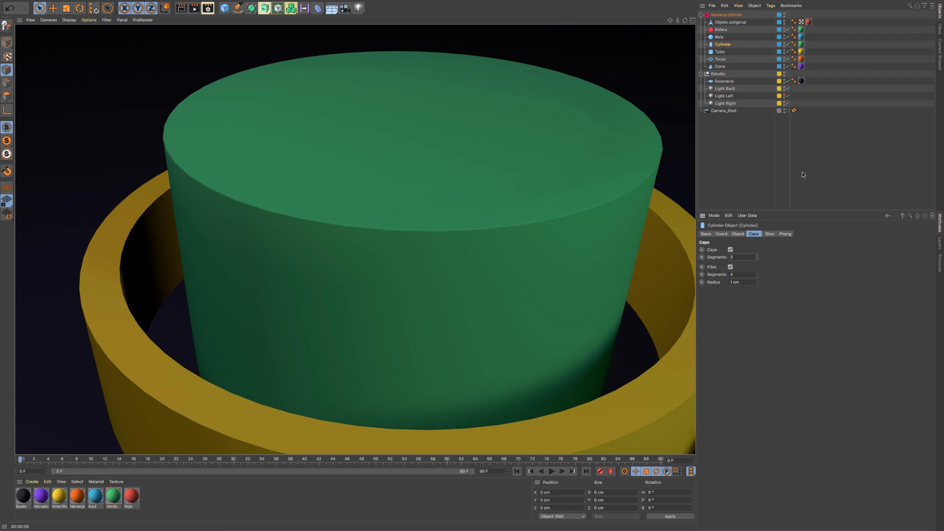
- Set Cylinder's rotation segments to 96 and render the active view up close and with all the shapes in frame
left_click(738, 234)
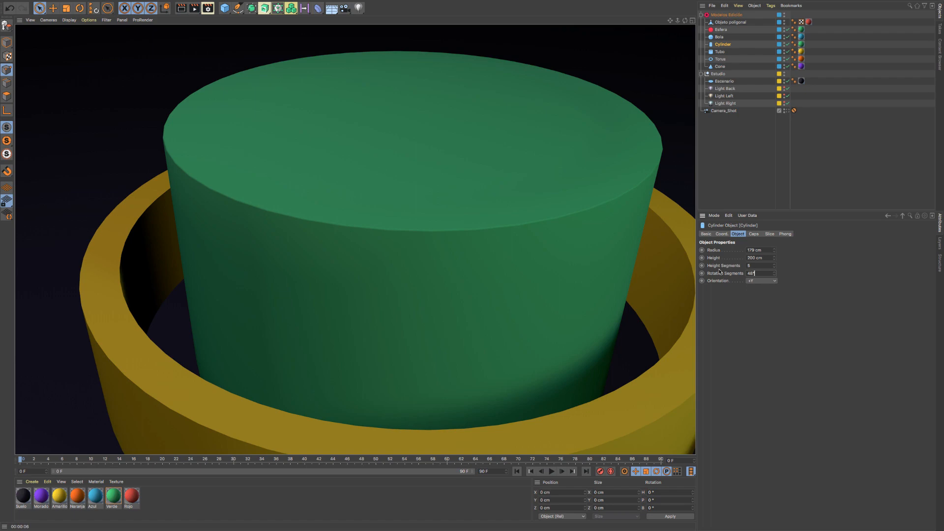
key("Return")
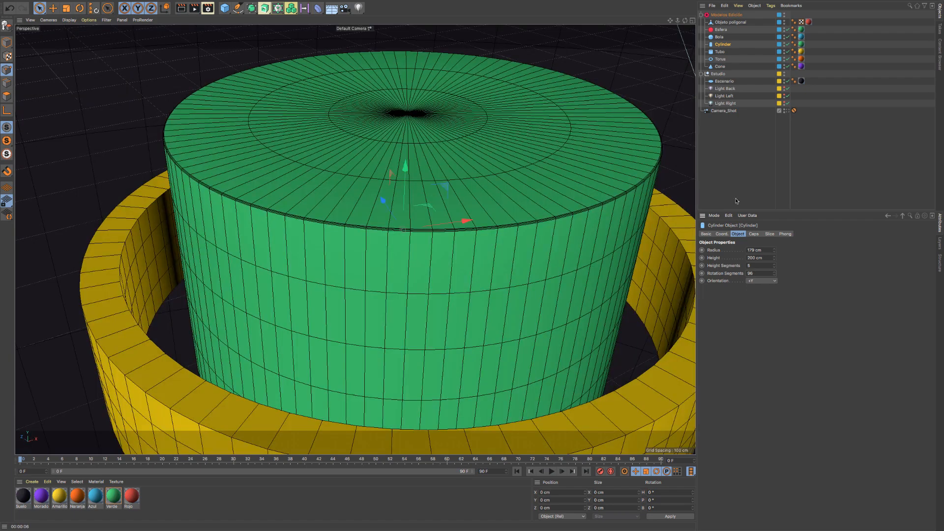
left_click(182, 8)
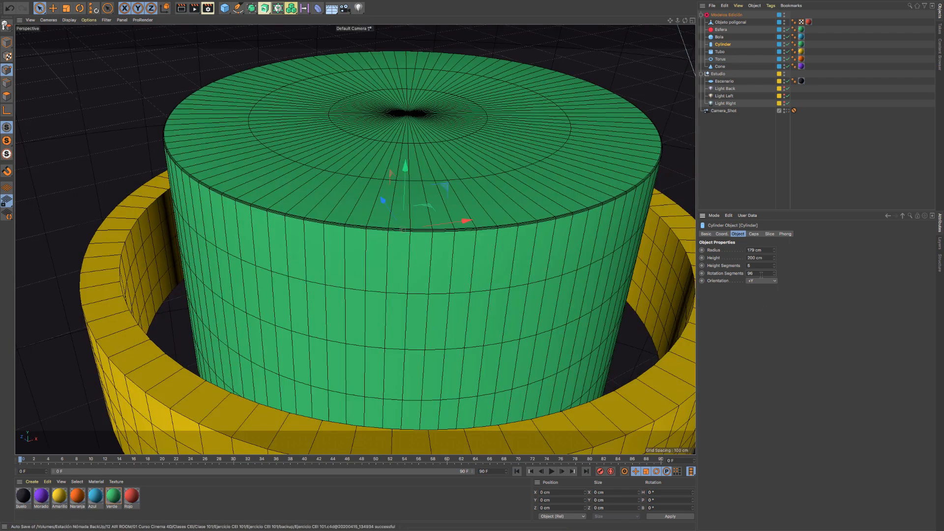
left_click_drag(754, 274, 740, 274)
scroll(490, 226, "down", 10)
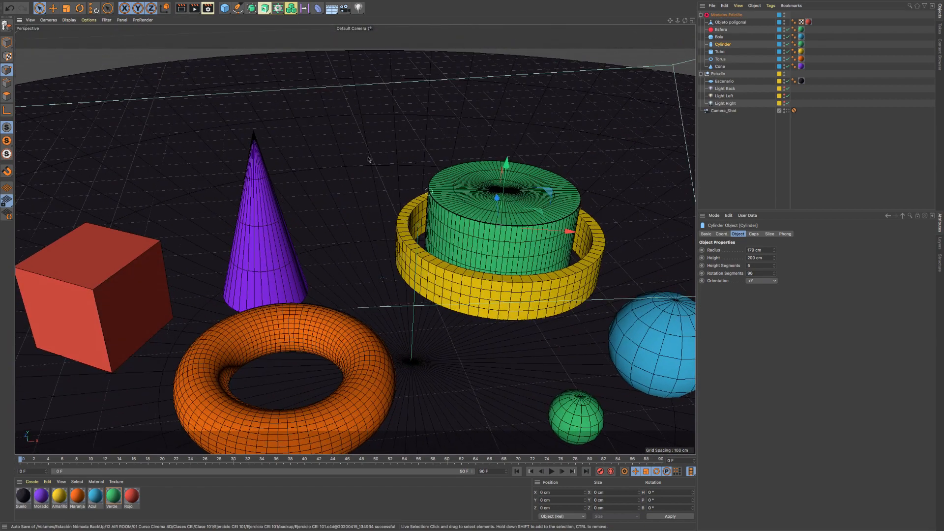
left_click(181, 9)
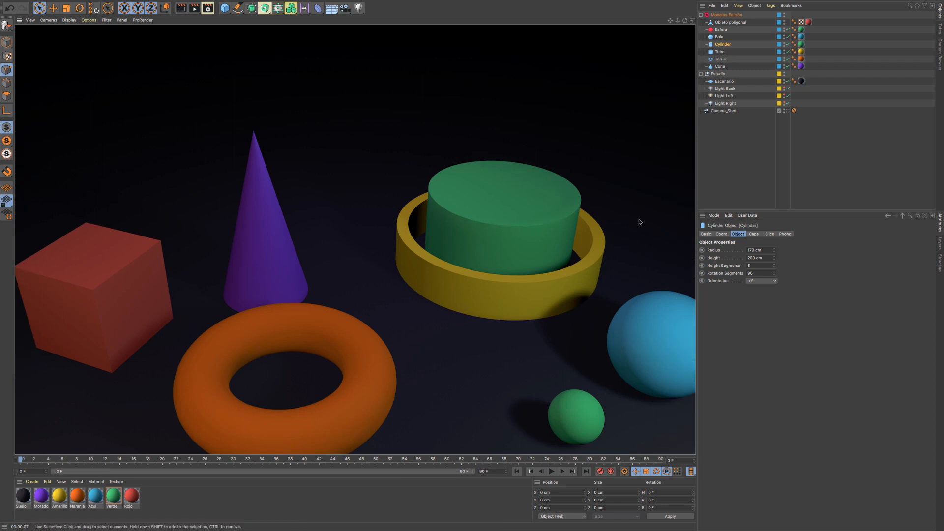
- Enable the fillet on Tubo with 4 segments and a 1 cm radius
left_click(720, 52)
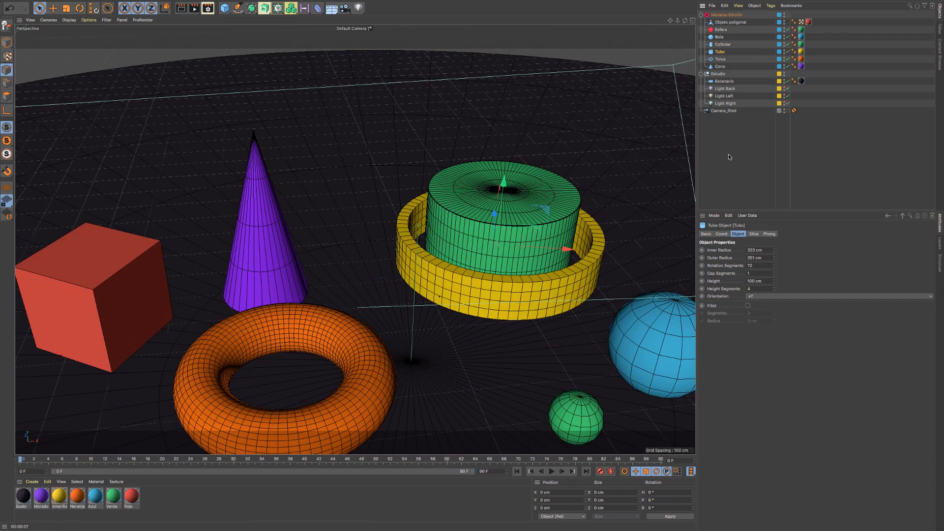
left_click(753, 234)
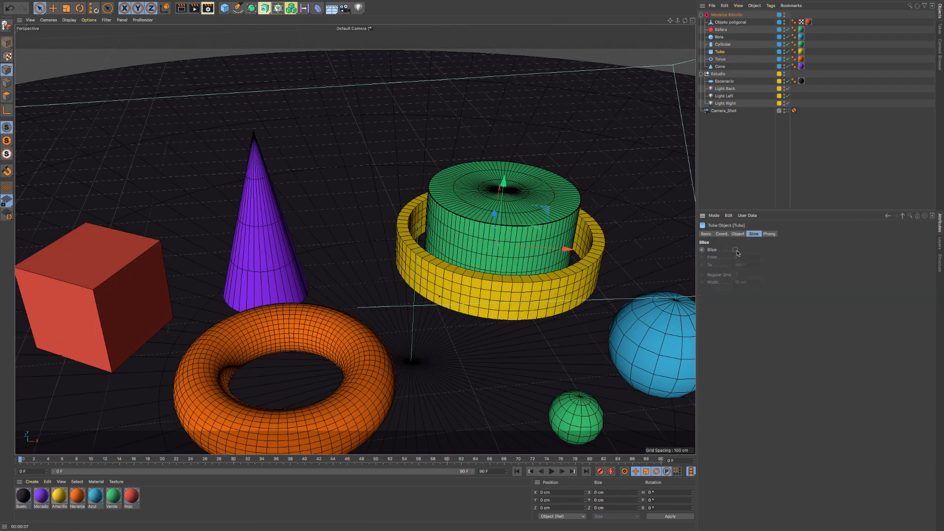
left_click(738, 234)
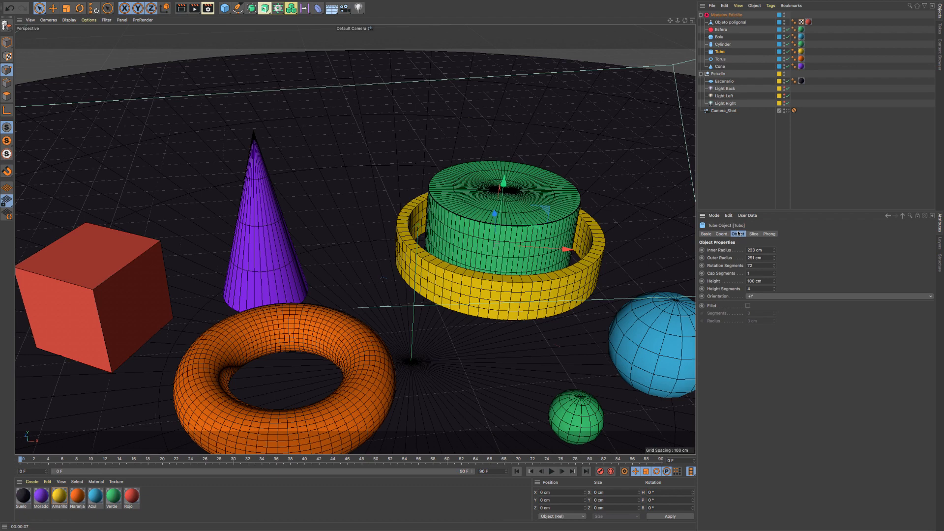
left_click(748, 306)
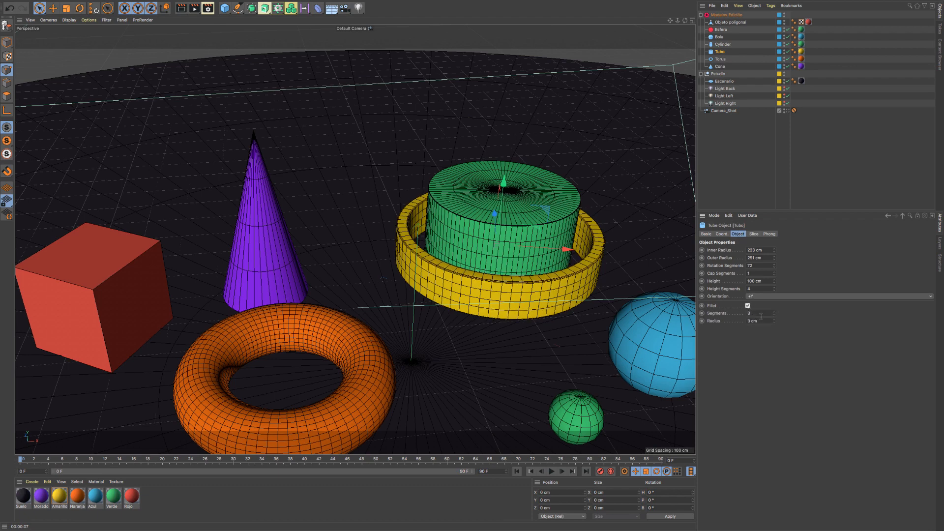
type("1")
key("Return")
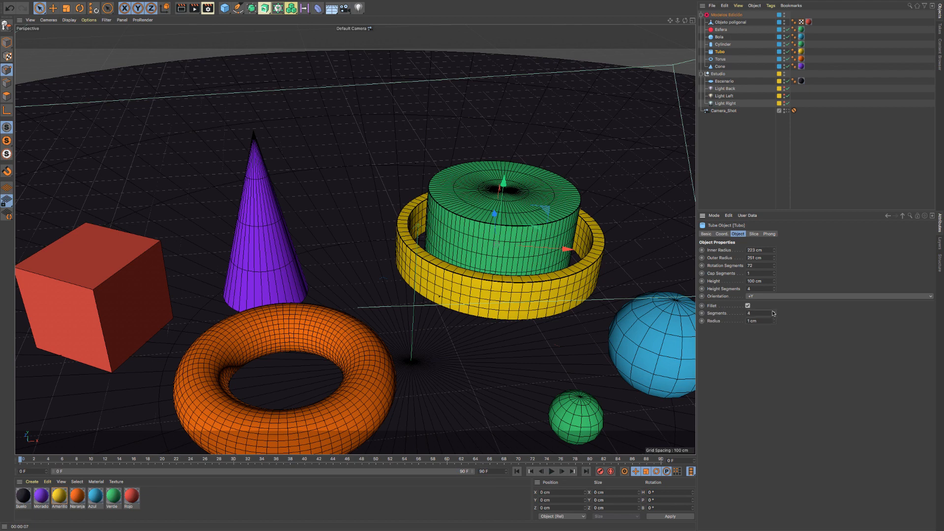
- Set Tubo's rotation segments to 100 and render the active view
left_click(757, 265)
key("Return")
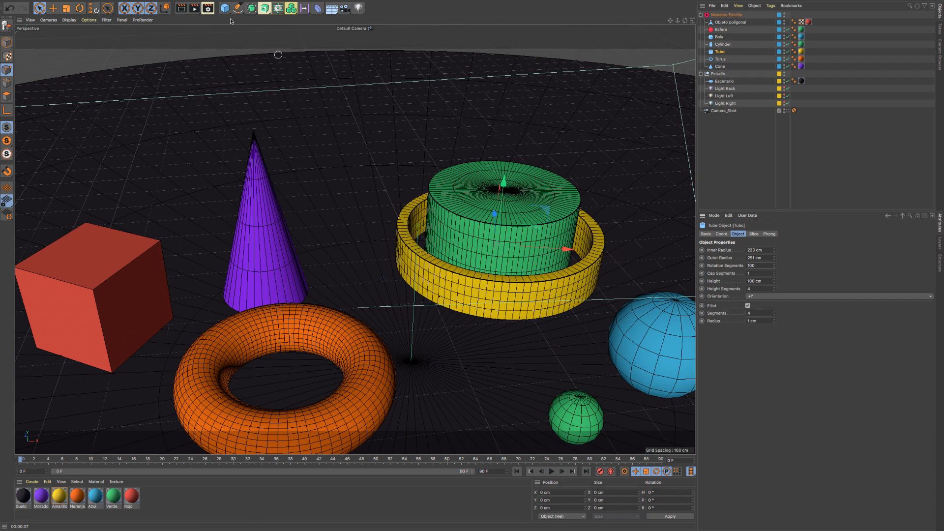
left_click(195, 9)
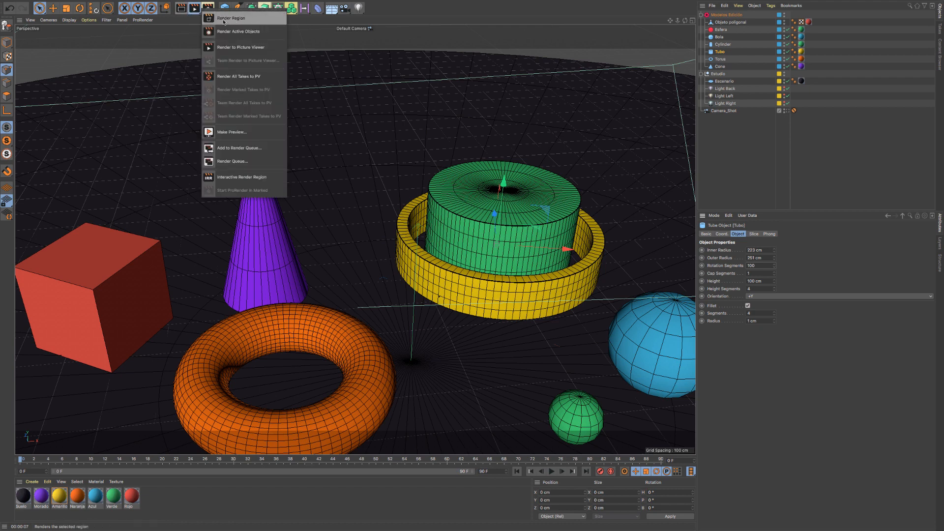
left_click(193, 13)
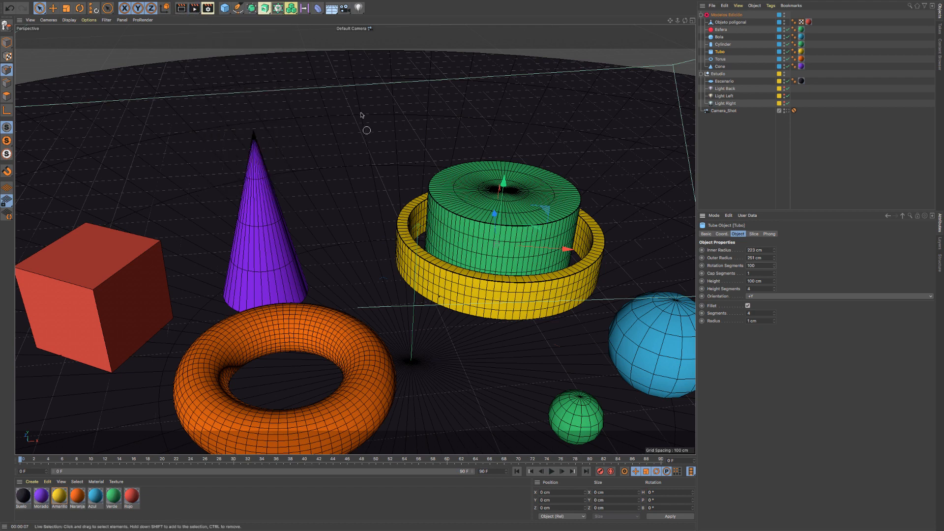
left_click(182, 9)
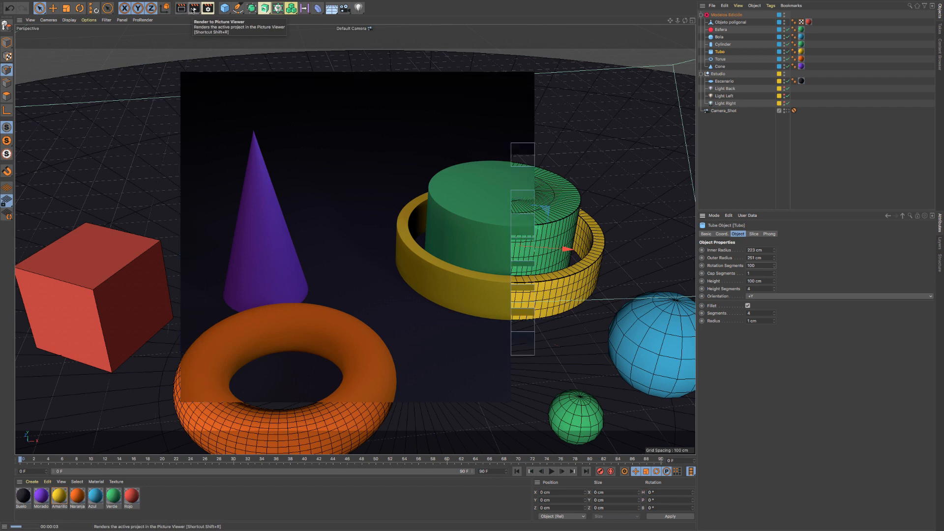
- Render only the rectangular region around Cylinder and Tubo
left_click(194, 9)
left_click(231, 18)
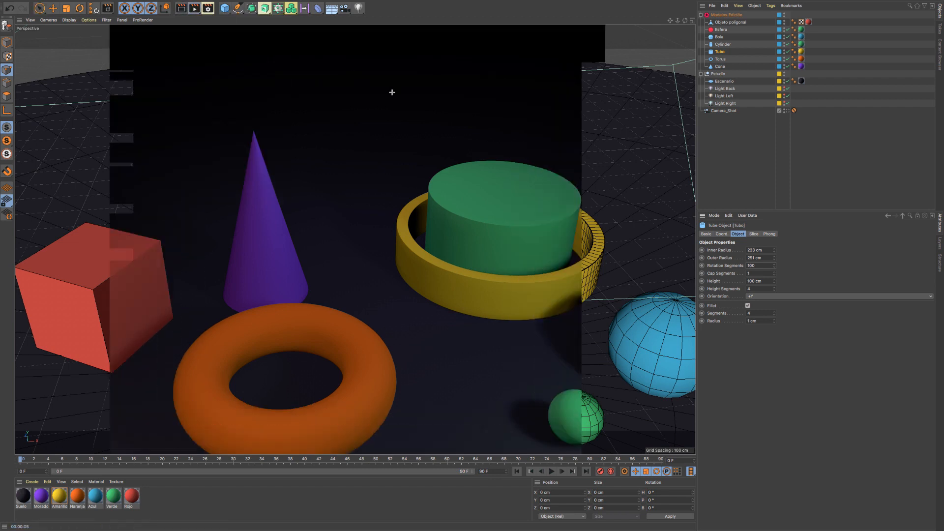
left_click_drag(372, 119, 646, 344)
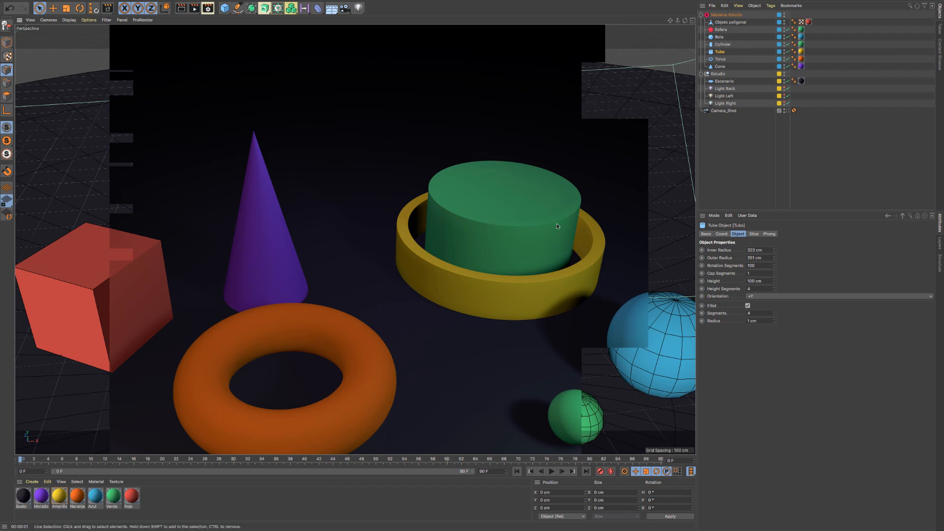
- Render a close-up of Cylinder and Tubo to inspect Tubo's filleted edges
scroll(557, 240, "up", 5)
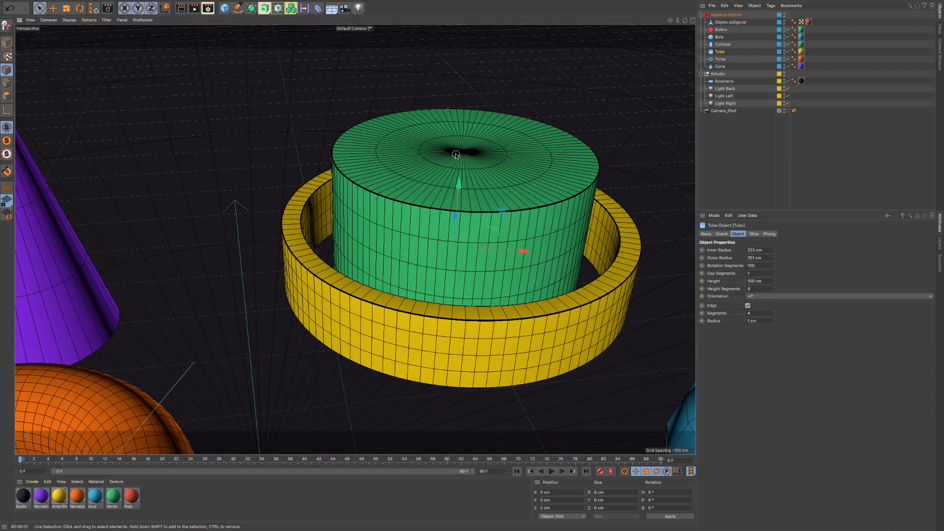
middle_click_drag(457, 148, 364, 143, "alt")
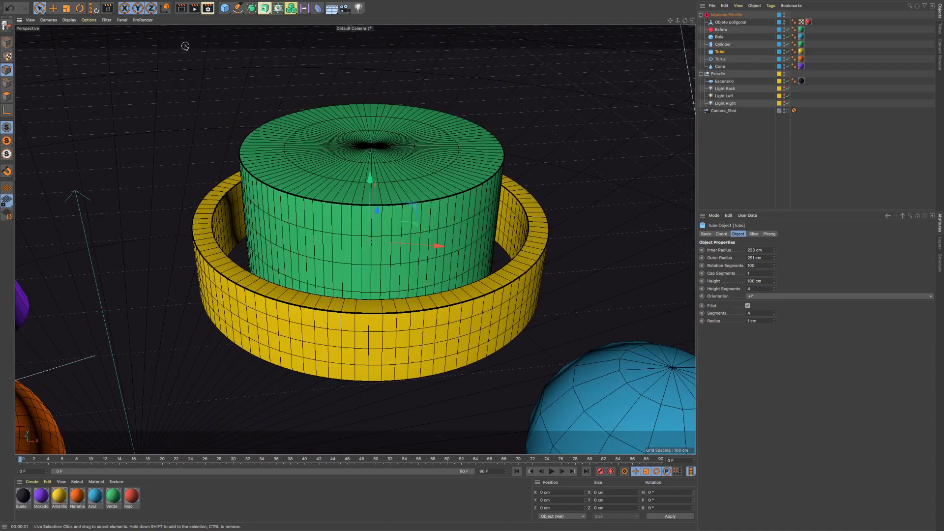
left_click(181, 9)
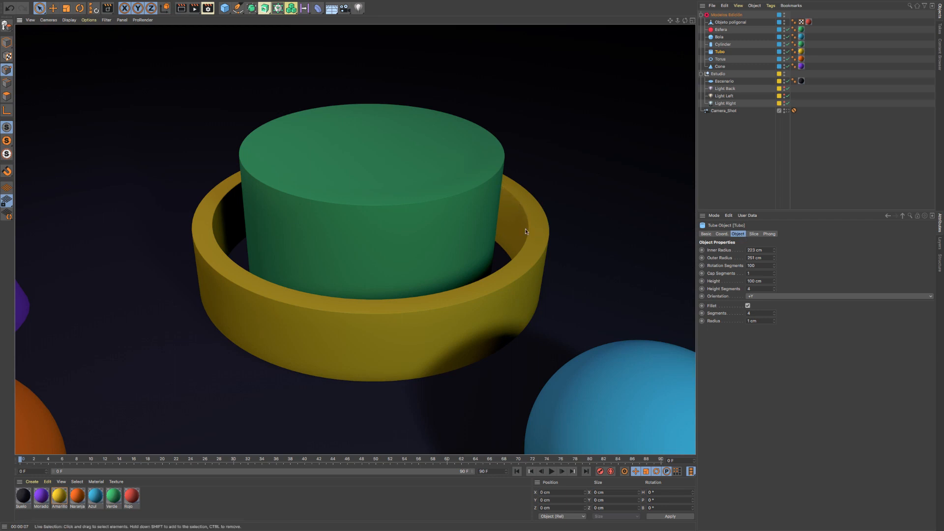
- Slice Tubo from -63° to 173° and render the view with all the shapes in frame
left_click(753, 234)
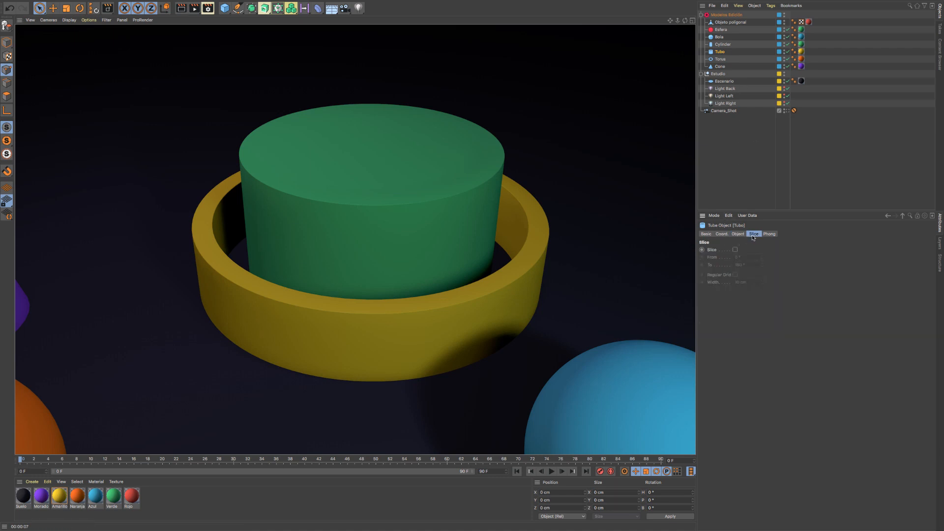
left_click(735, 249)
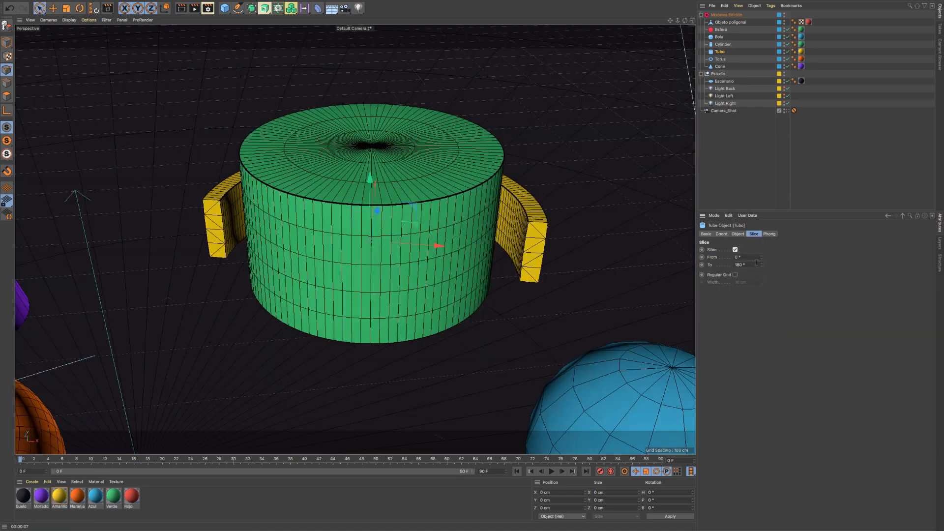
mouse_move(761, 257)
left_mouse_down()
mouse_move(761, 288)
mouse_move(762, 259)
mouse_move(762, 268)
left_mouse_up()
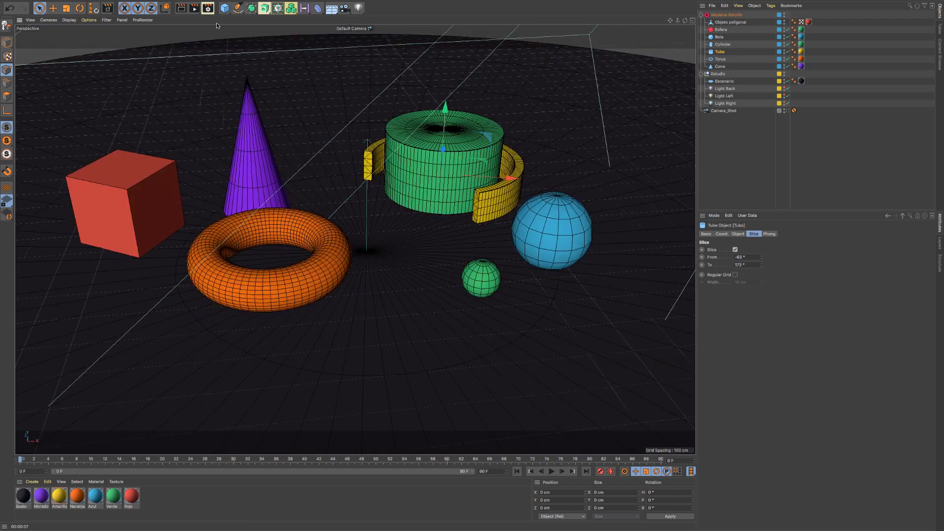
left_click(181, 9)
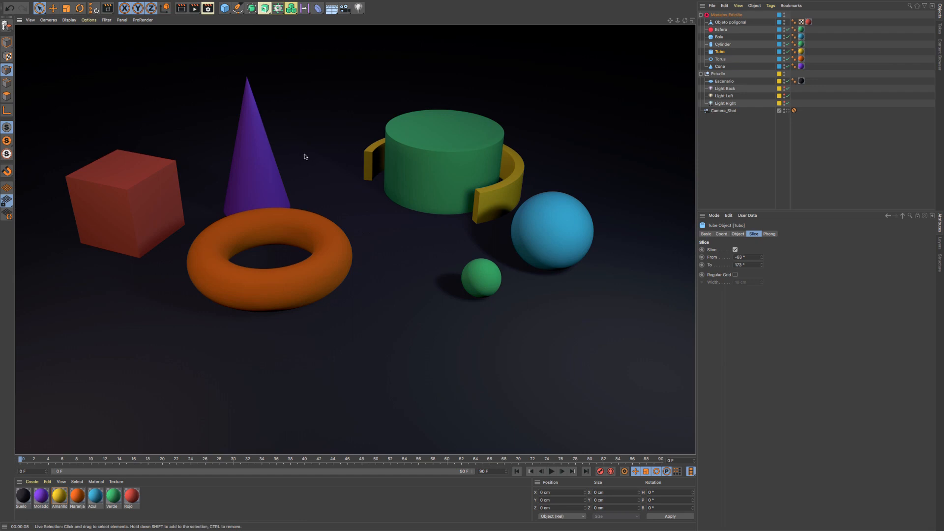
left_click(273, 171)
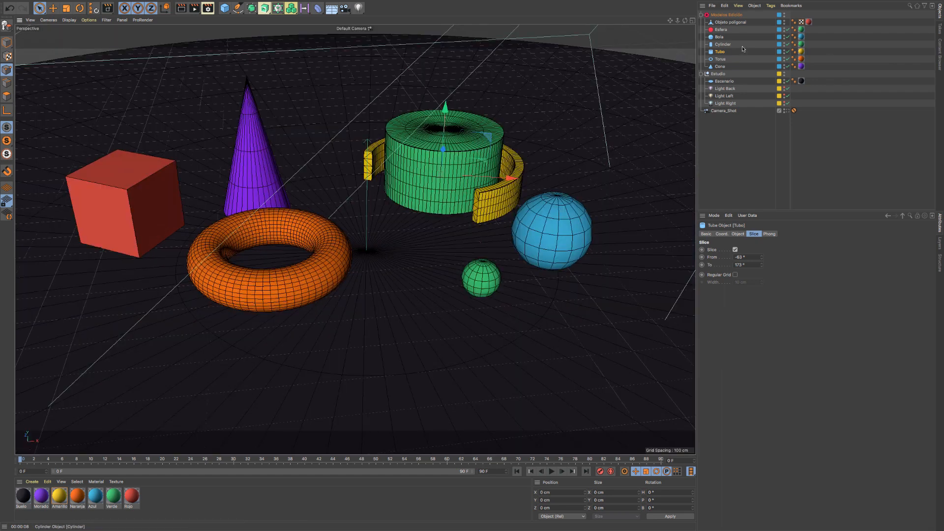
- Move the purple cone along X toward Tubo and back along Z, placing it behind the torus
left_click(720, 67)
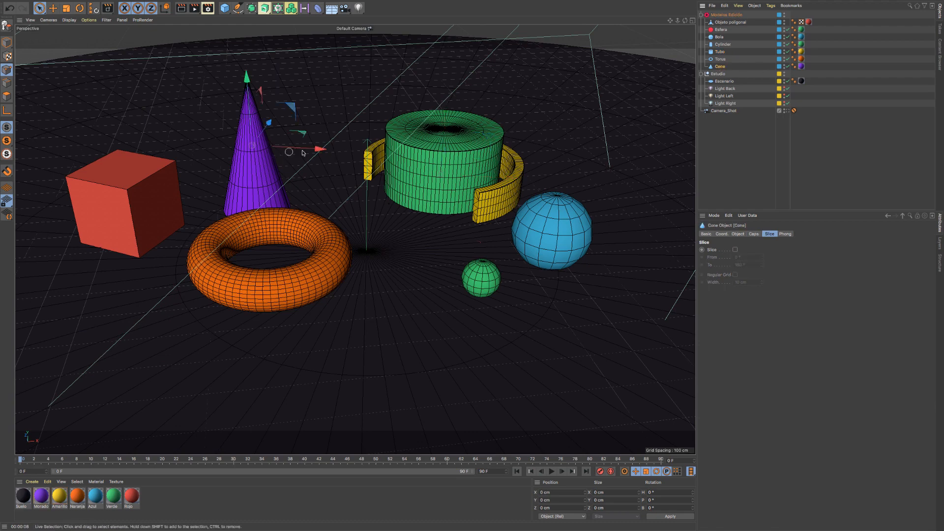
left_click_drag(317, 151, 365, 159)
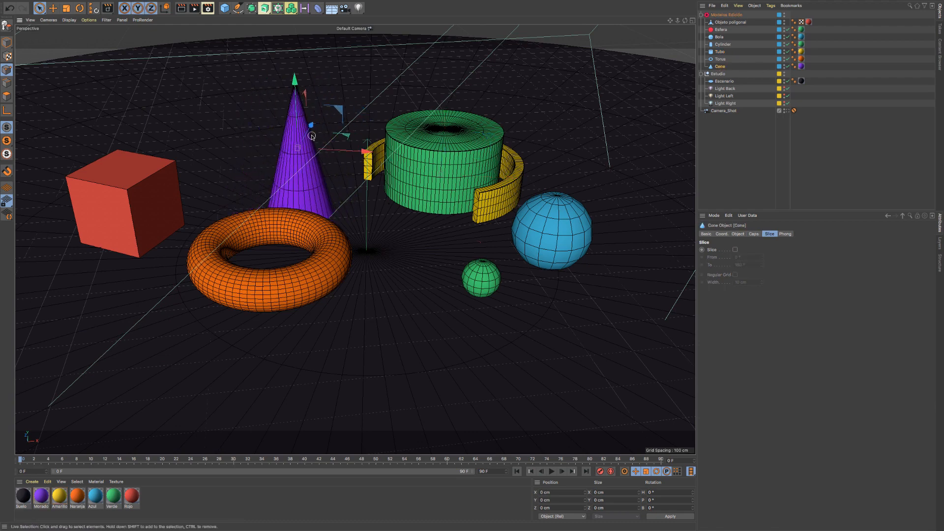
left_click_drag(310, 126, 328, 126)
left_click_drag(355, 137, 360, 138)
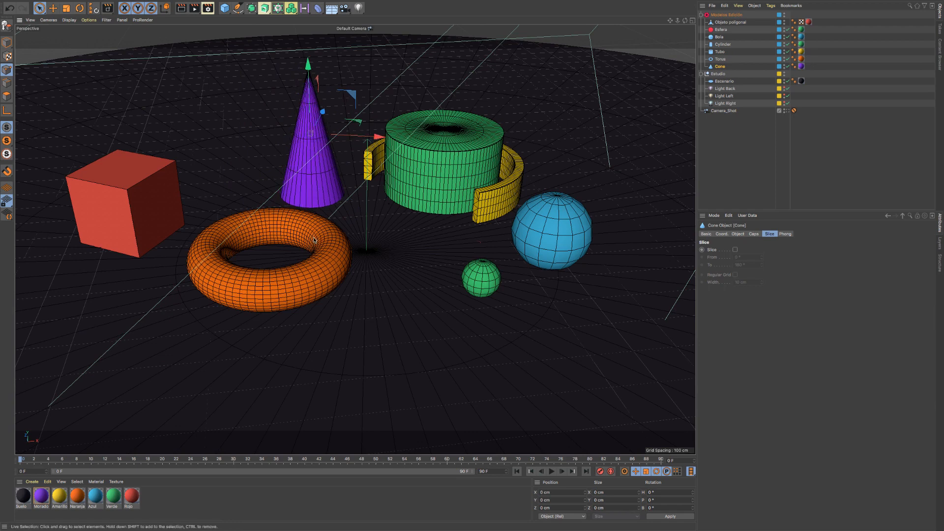
- Slice the torus from -69° to 123°
left_click(721, 59)
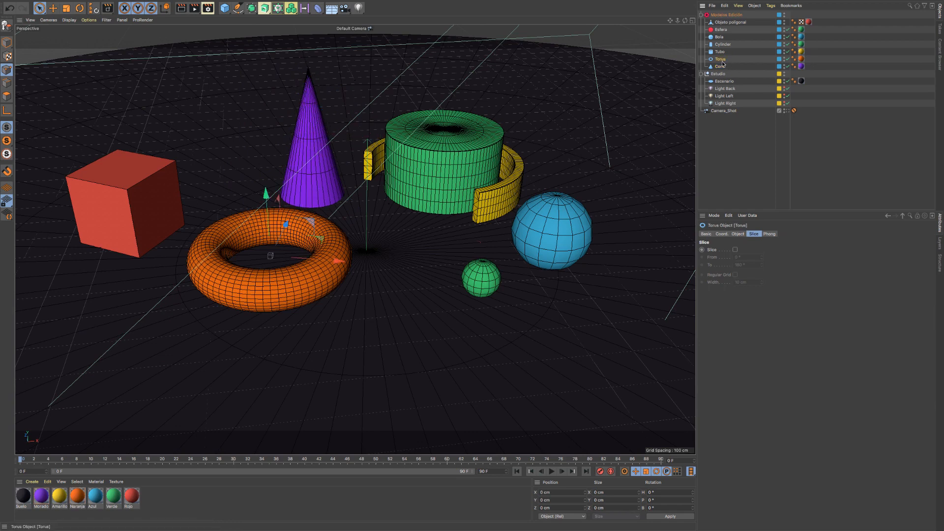
left_click(738, 234)
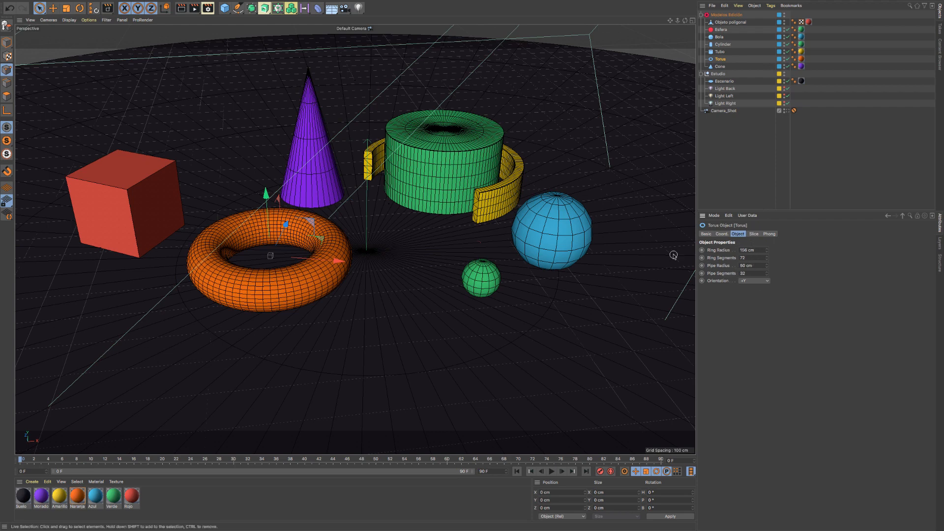
left_click(754, 234)
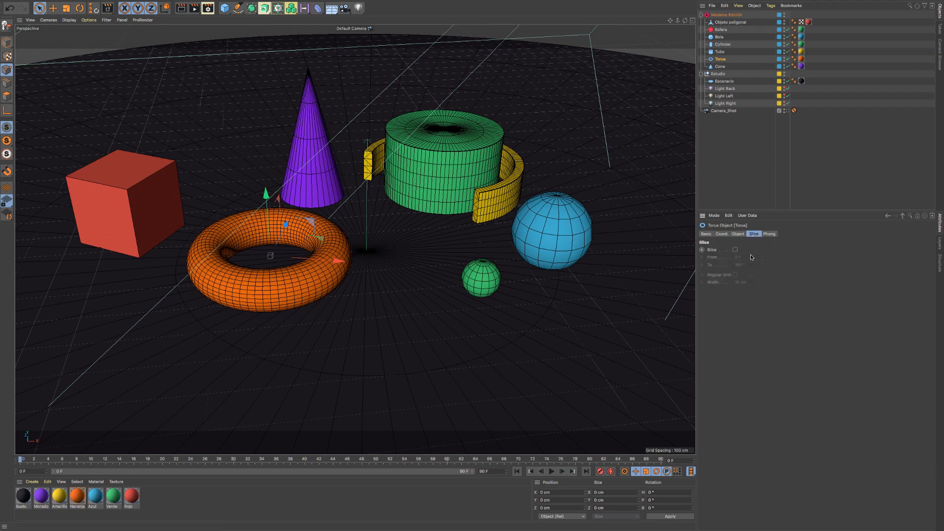
left_click(736, 249)
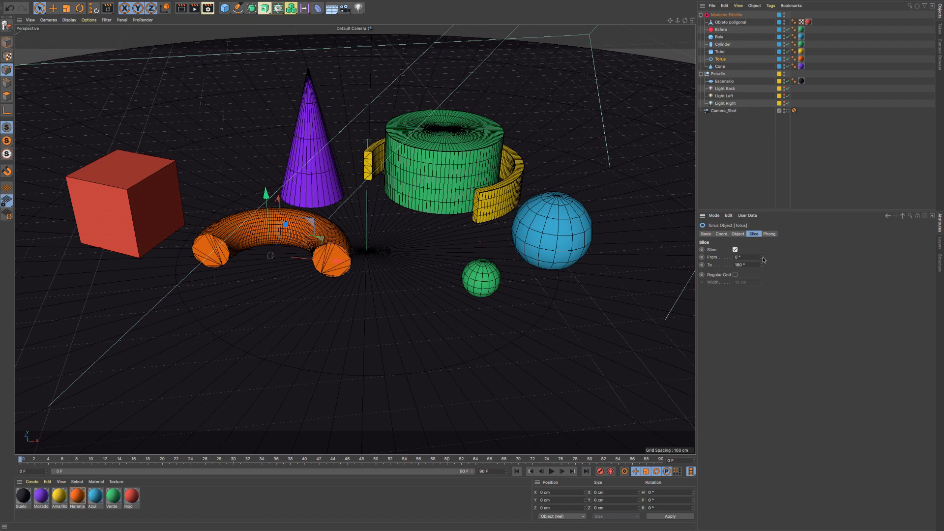
mouse_move(764, 260)
left_mouse_down()
mouse_move(740, 260)
mouse_move(769, 267)
mouse_move(745, 267)
mouse_move(757, 267)
left_mouse_up()
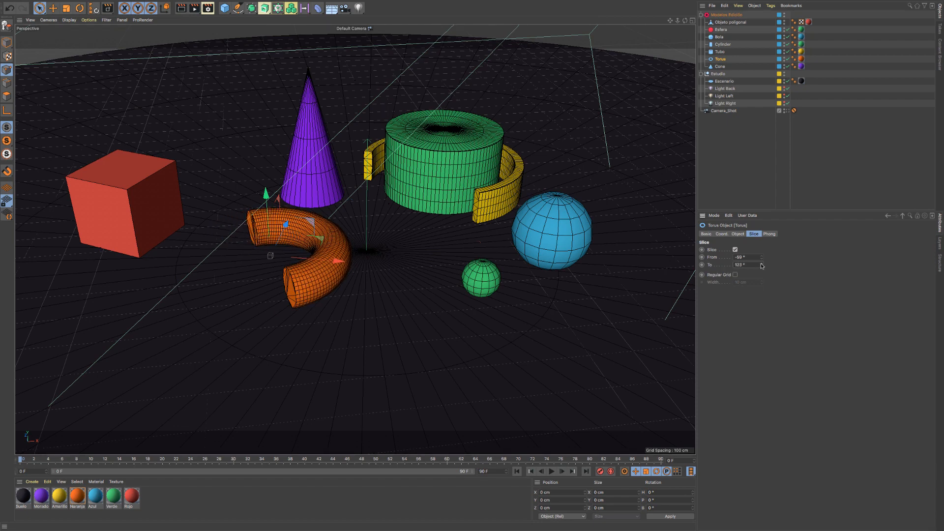
- Move the sliced torus about 200 cm along X toward the small green sphere and slightly back along Z
key("e")
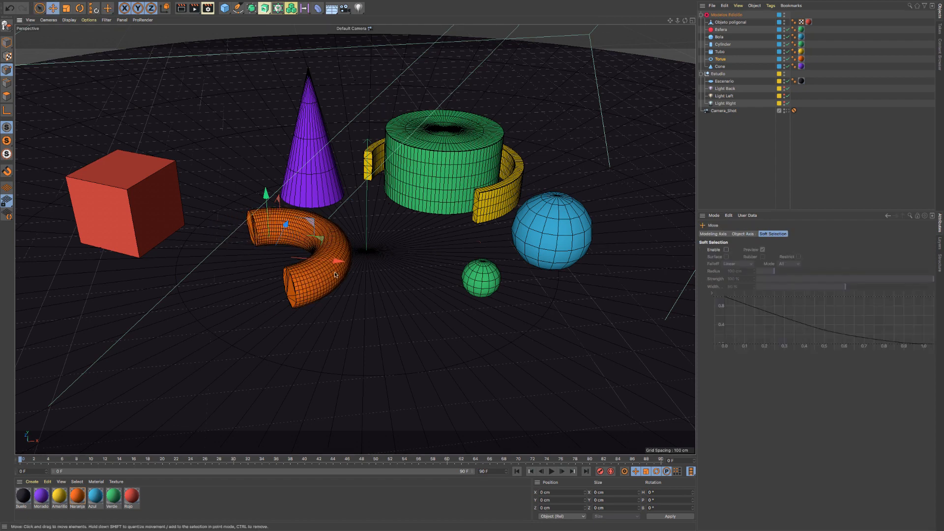
left_click_drag(338, 261, 418, 266)
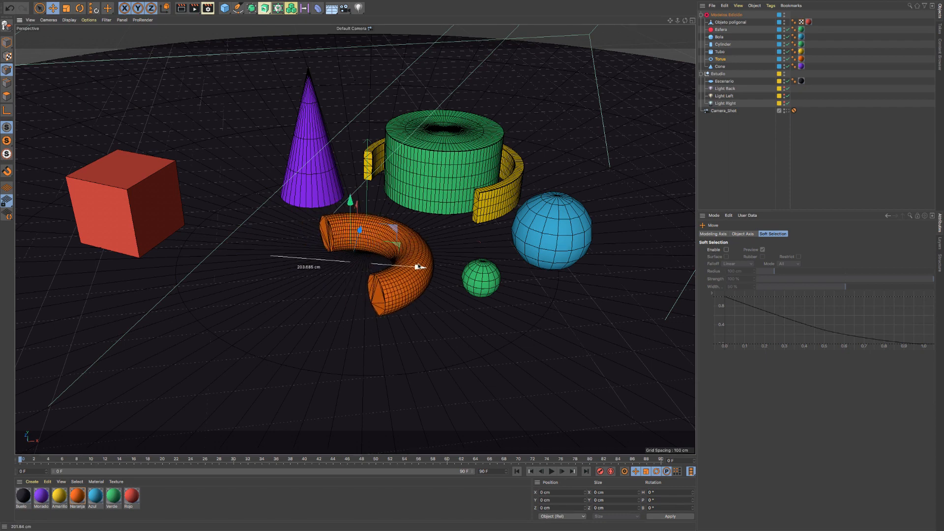
left_click_drag(358, 226, 368, 233)
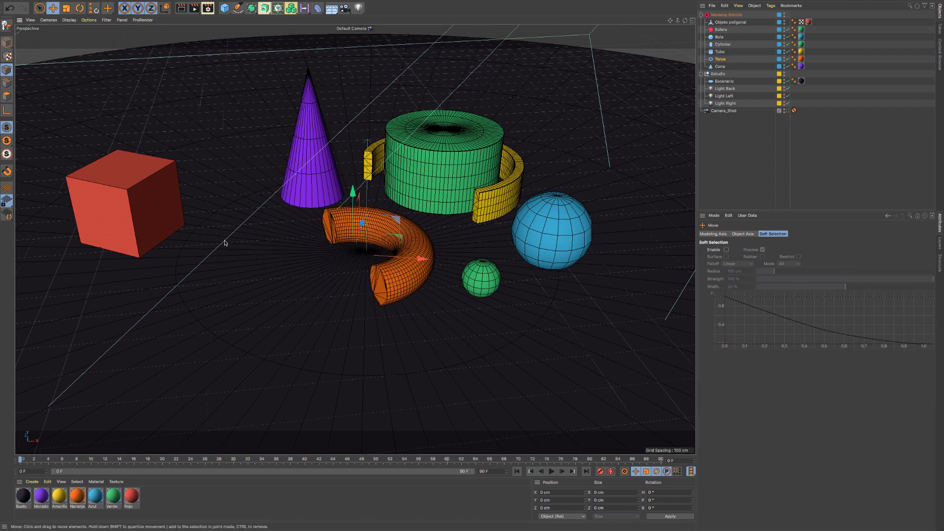
- Move the whole red cube about 290 cm along its X axis toward the orange torus
left_click(730, 22)
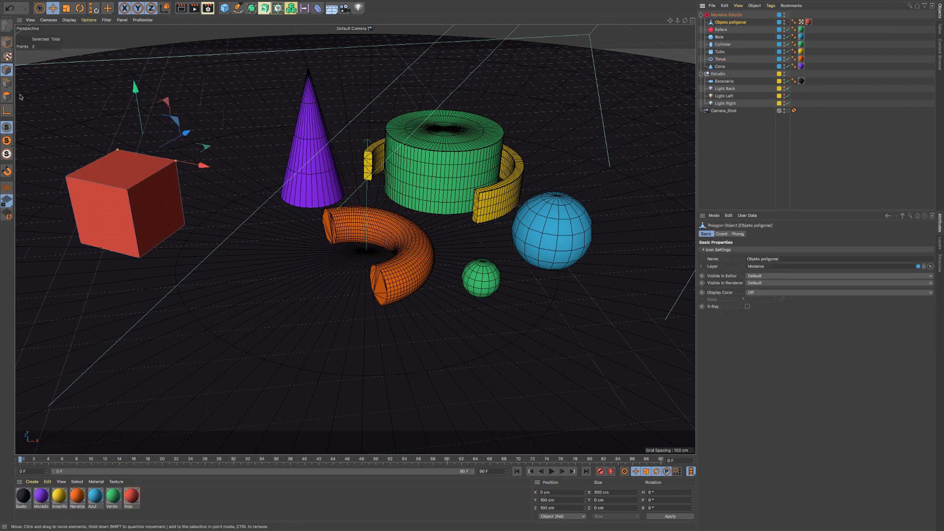
left_click(4, 39)
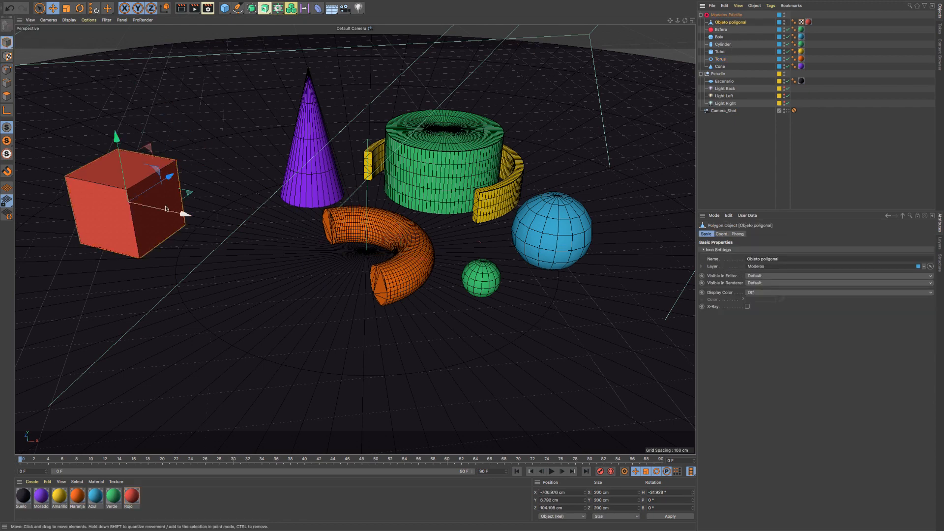
left_click_drag(183, 211, 265, 226)
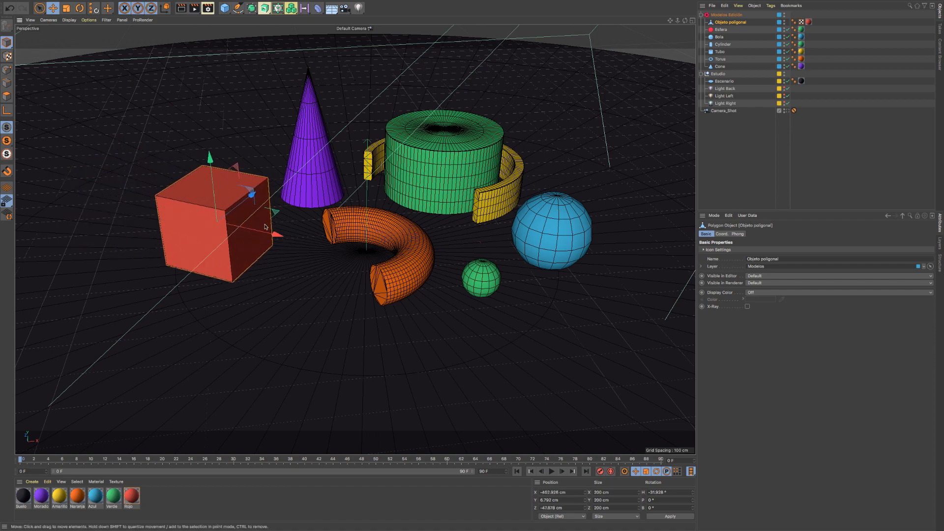
middle_click_drag(368, 186, 346, 208, "alt")
scroll(342, 210, "up", 2)
- Add a Platonic primitive and raise it along Y to about 270 cm, above the torus
left_click(225, 8)
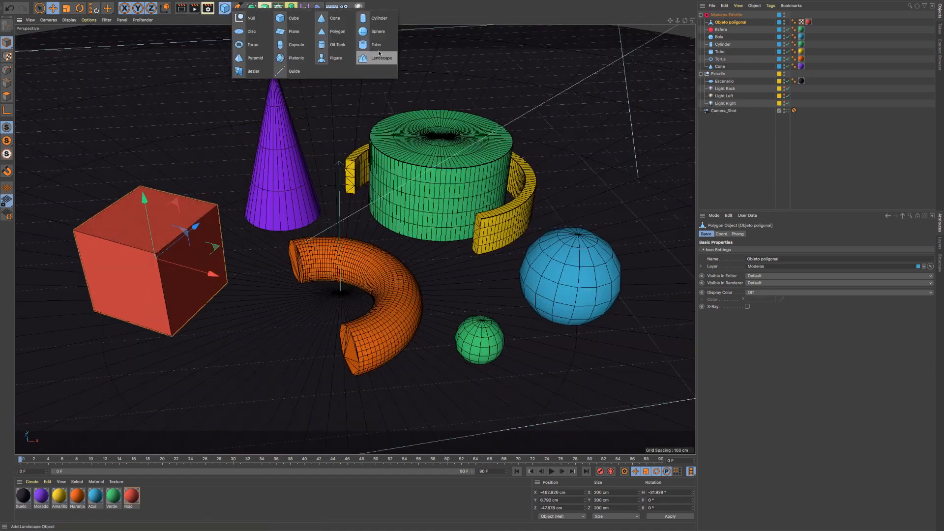
left_click(288, 60)
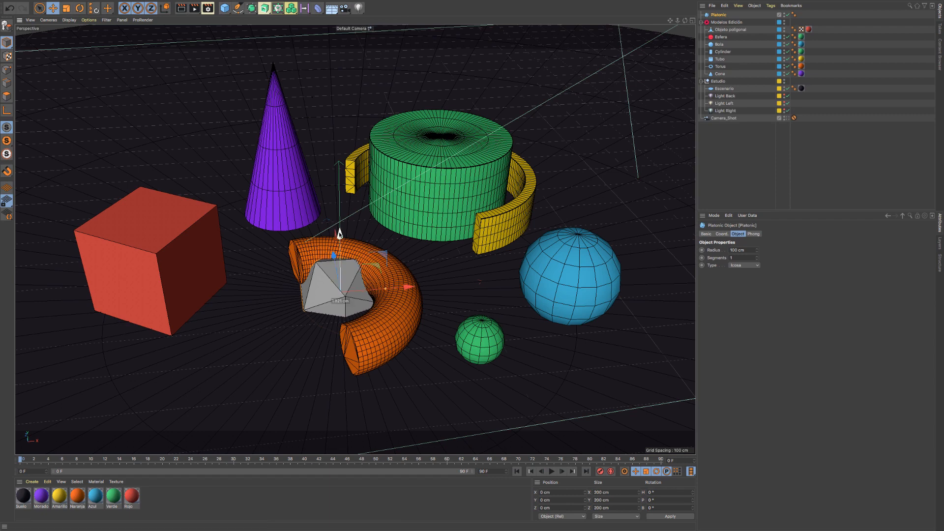
left_click_drag(333, 235, 332, 118)
- Try the Tetra, Hexa and Octa types in turn on the Platonic primitive
left_click(754, 266)
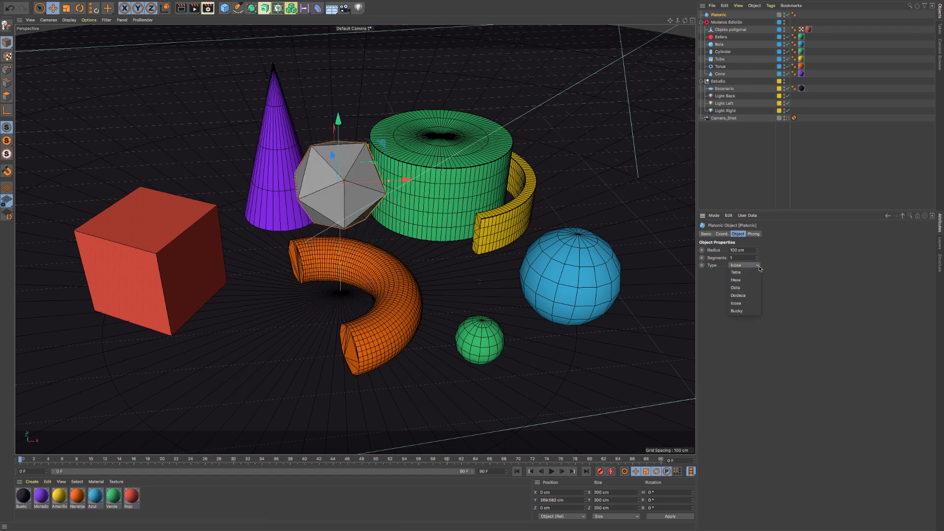
left_click(752, 274)
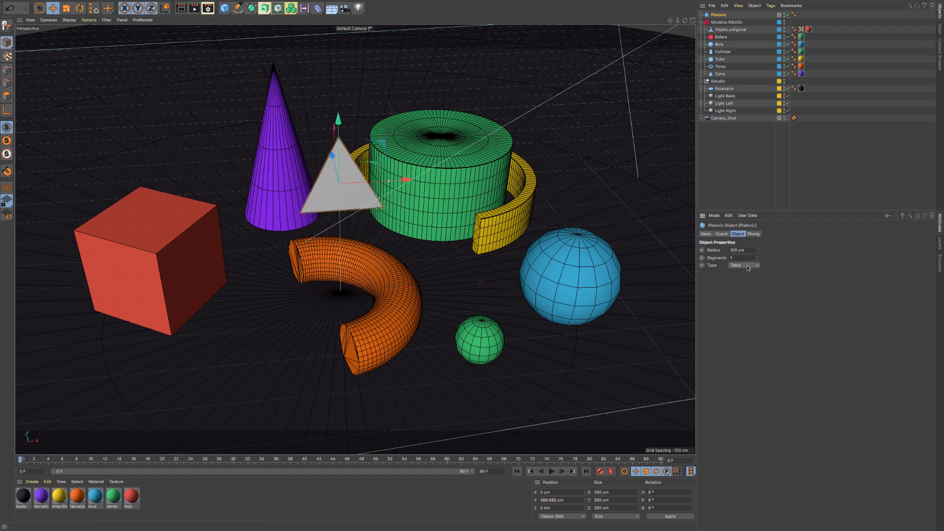
left_click_drag(381, 248, 443, 248, "alt")
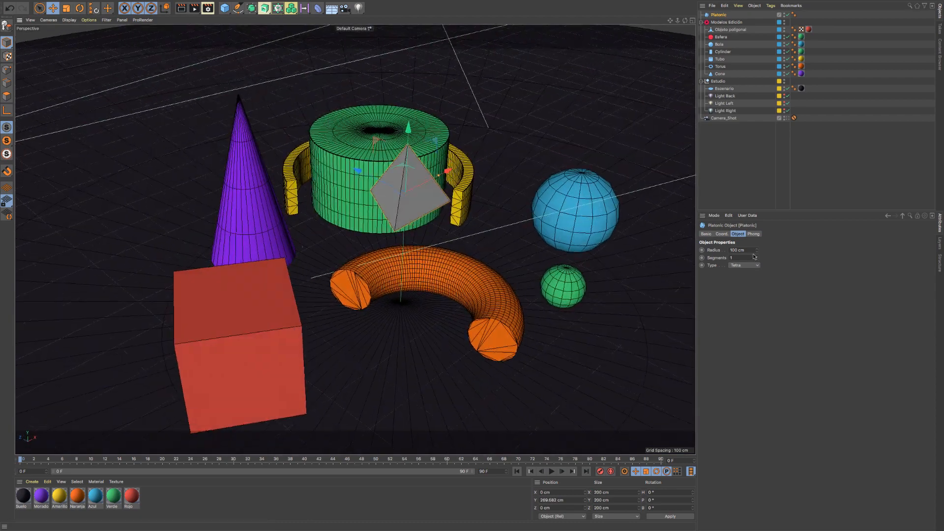
left_click(745, 266)
left_click(746, 280)
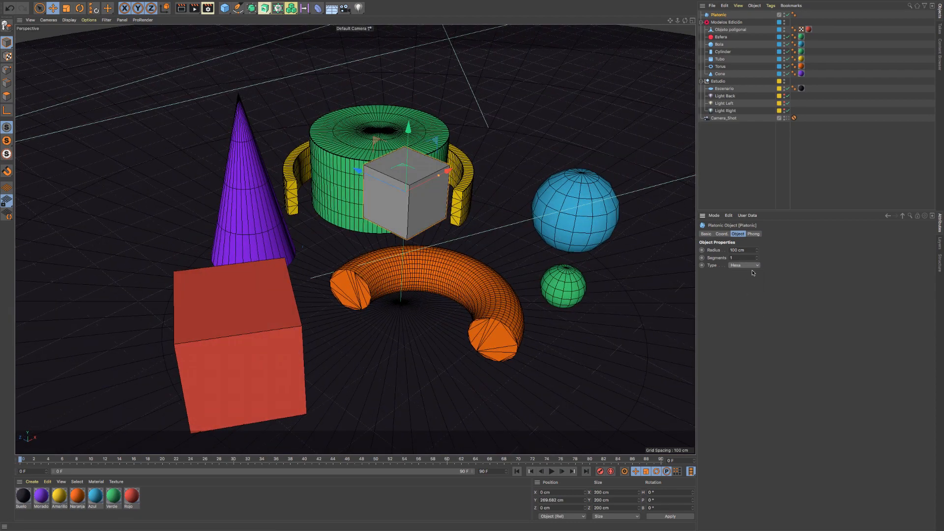
left_click(750, 266)
left_click(750, 288)
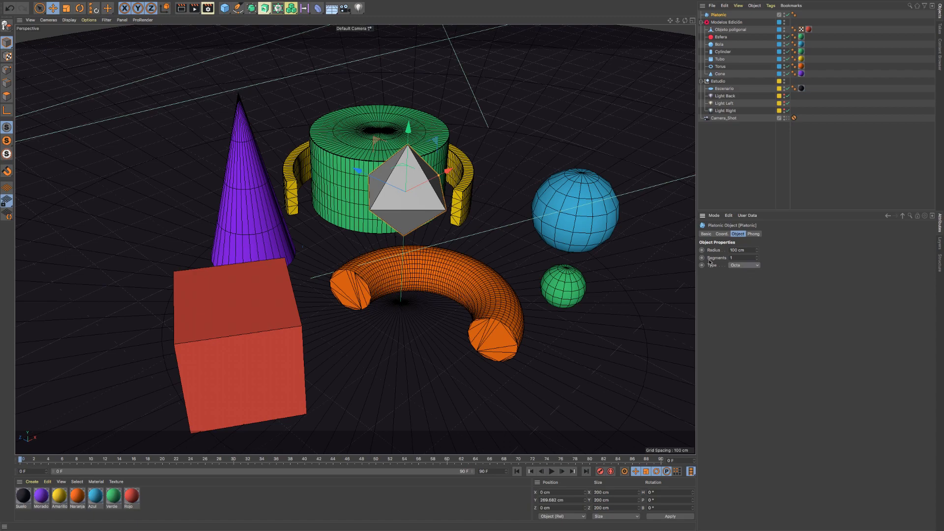
- Set the octahedral Platonic to 3 segments and enlarge its radius to about 165 cm
left_click_drag(438, 208, 406, 194, "alt")
left_click(756, 257)
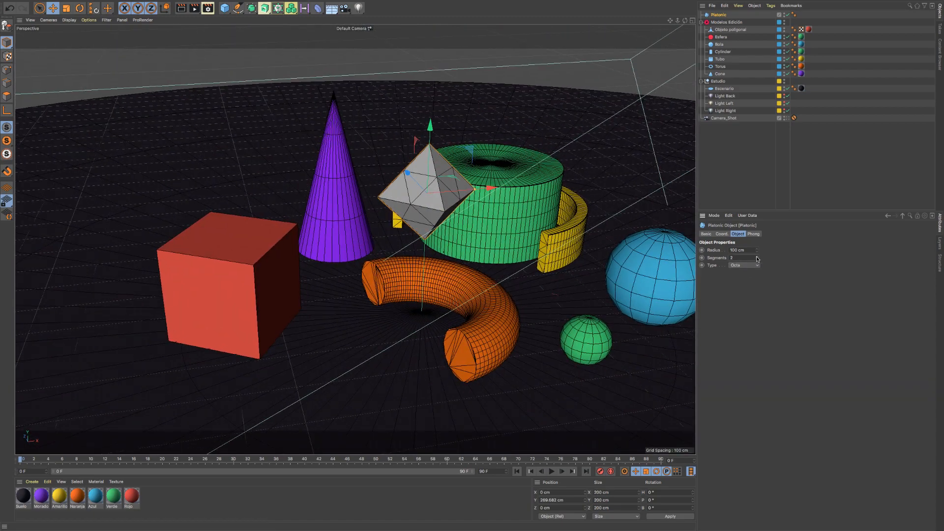
left_click(757, 257)
left_click_drag(758, 251, 782, 252)
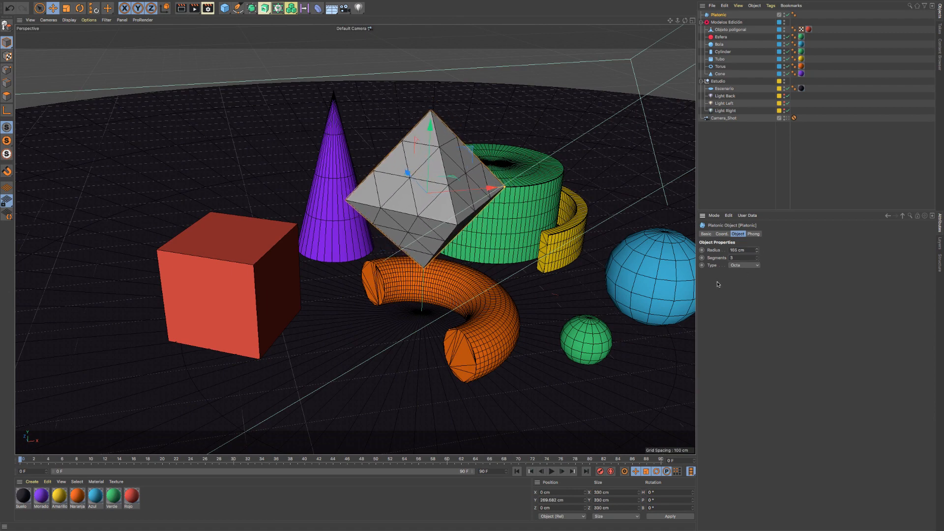
- Change the Platonic's type to Dodeca, followed by Icosa
left_click(744, 264)
left_click(751, 295)
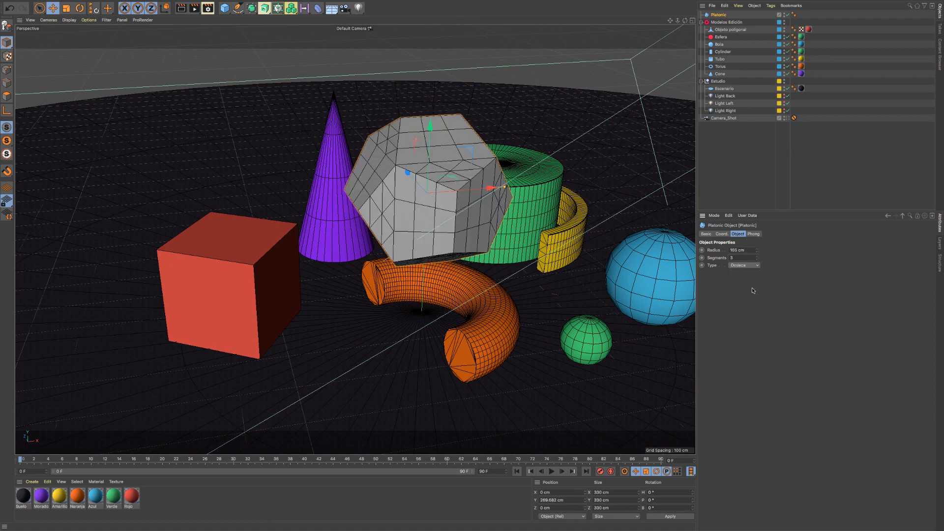
left_click(744, 265)
left_click(743, 304)
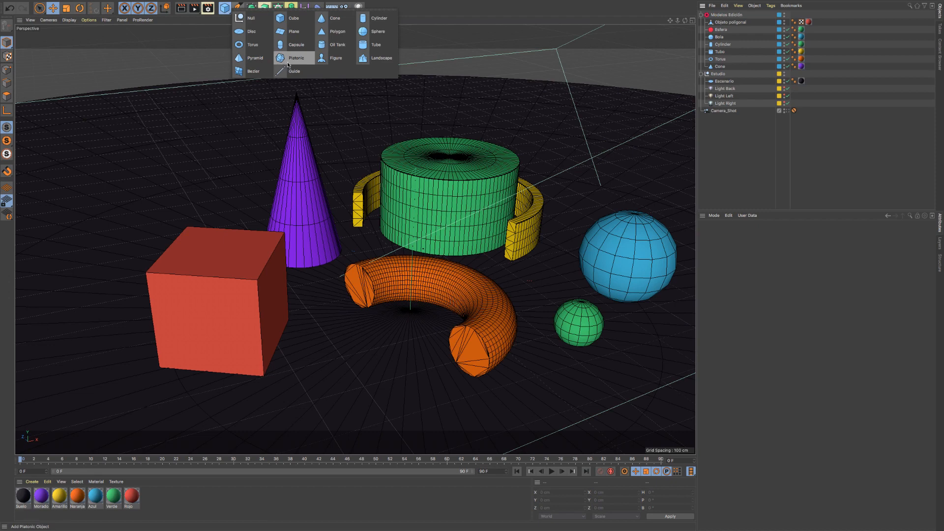
- Add a Figure primitive at the scene's origin and open its height for editing
left_click(329, 60)
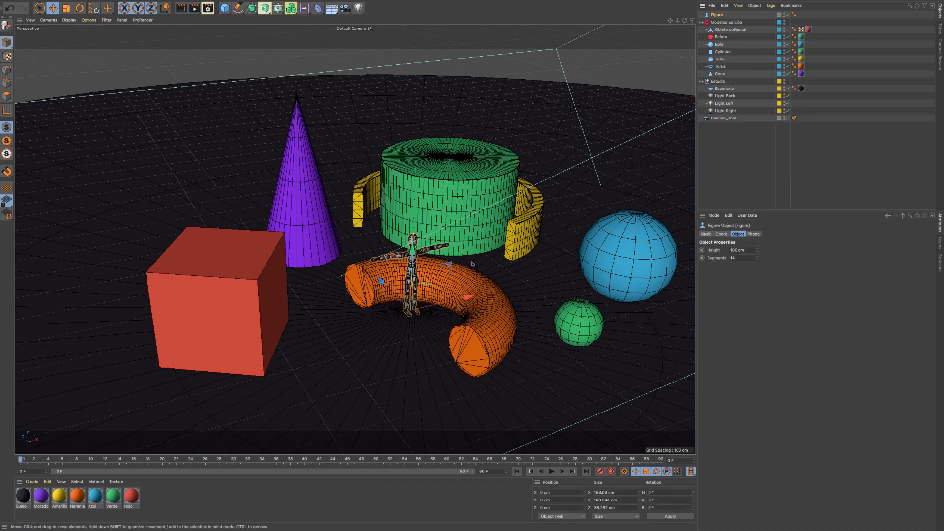
double_click(741, 251)
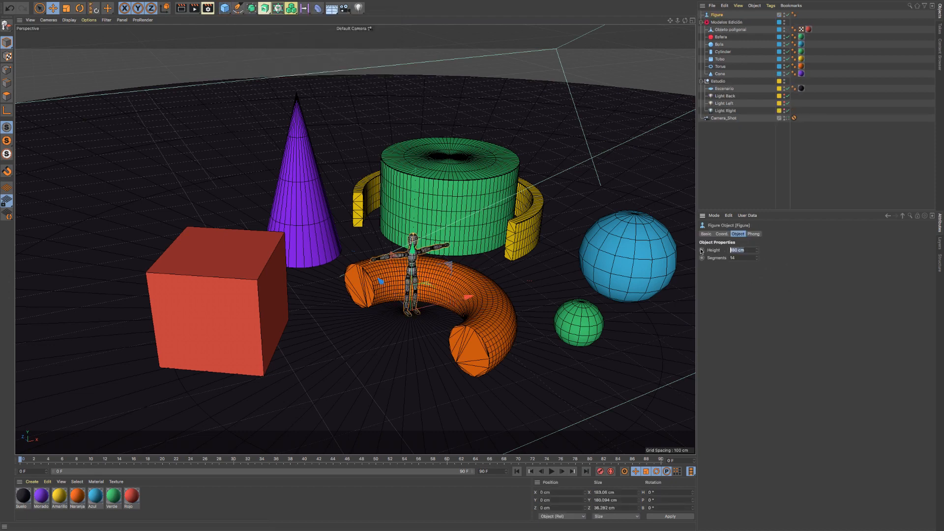
- Examine the figure's scale against the surrounding shapes from several angles, along with its height setting
left_click_drag(422, 268, 390, 246, "alt")
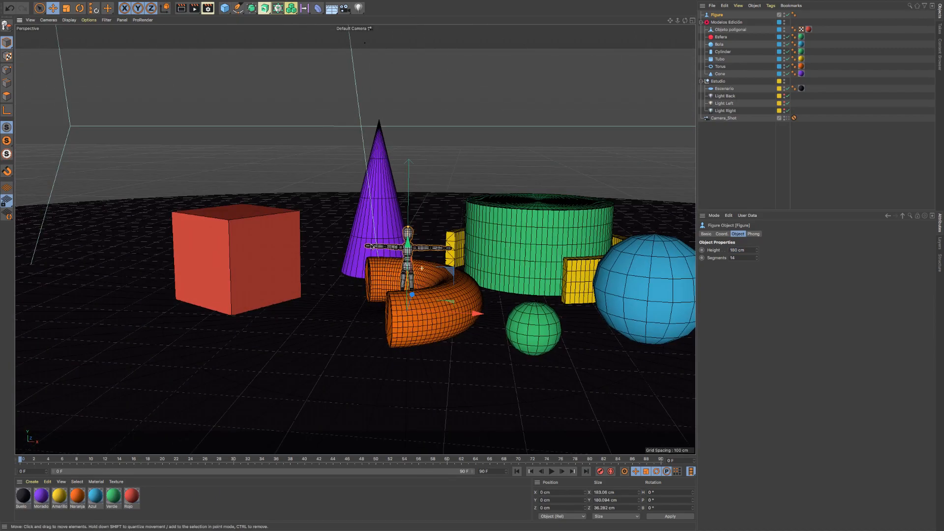
scroll(412, 294, "up", 8)
left_click_drag(414, 295, 453, 308, "alt")
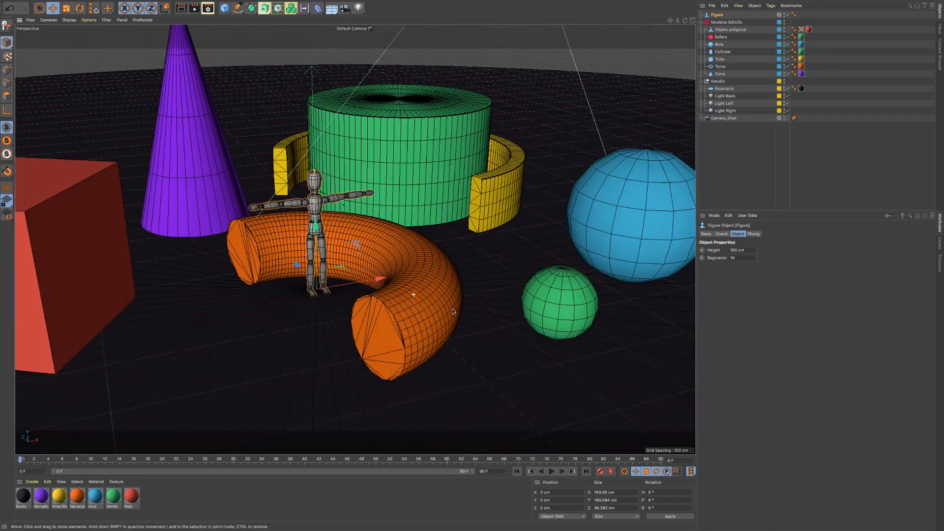
scroll(426, 299, "down", 5)
scroll(427, 299, "up", 1)
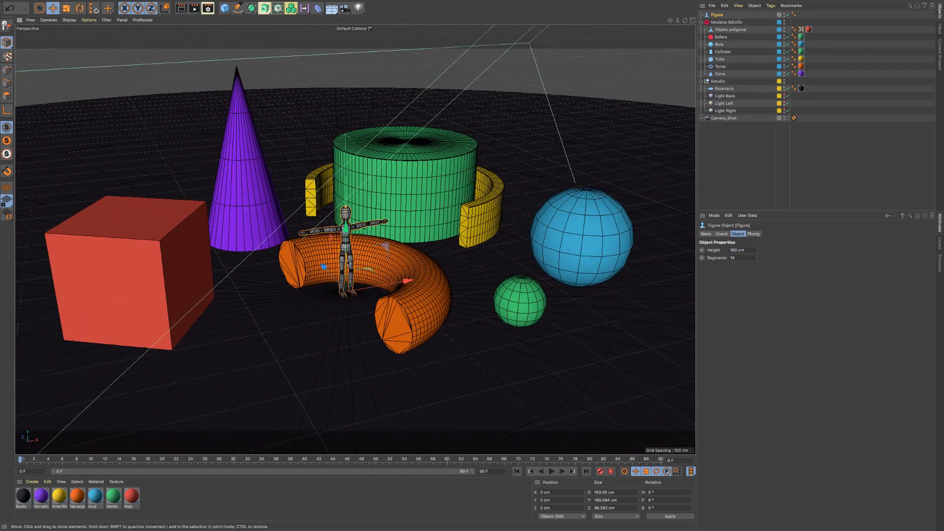
left_click_drag(349, 263, 365, 251, "alt")
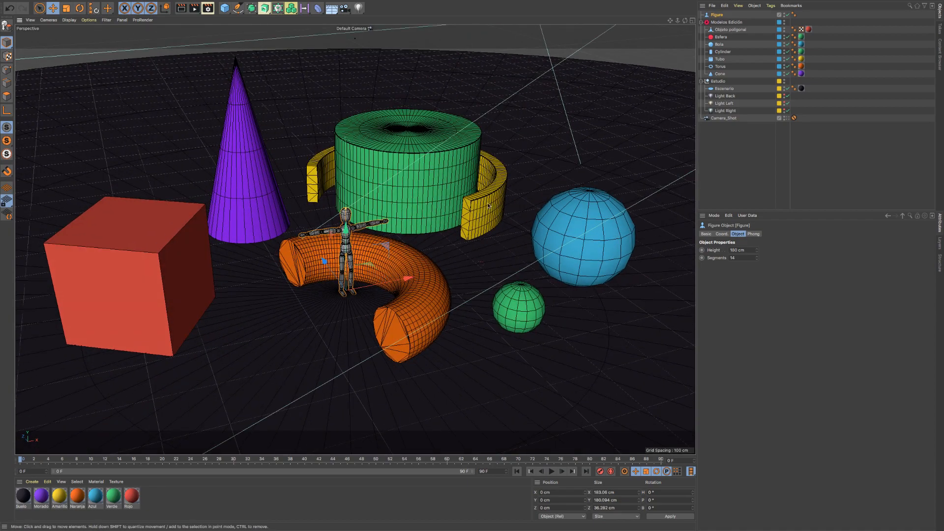
left_click_drag(381, 270, 364, 274, "alt")
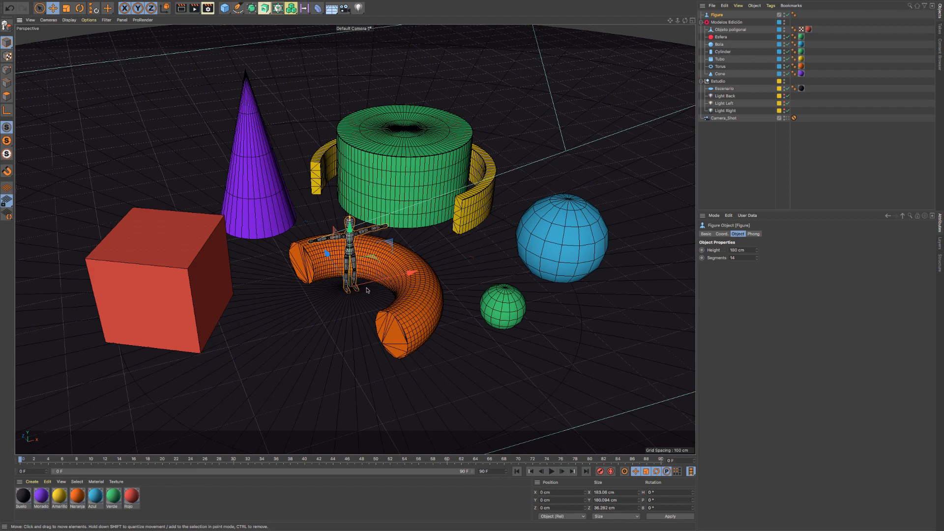
left_click_drag(378, 234, 387, 225, "alt")
left_click(747, 250)
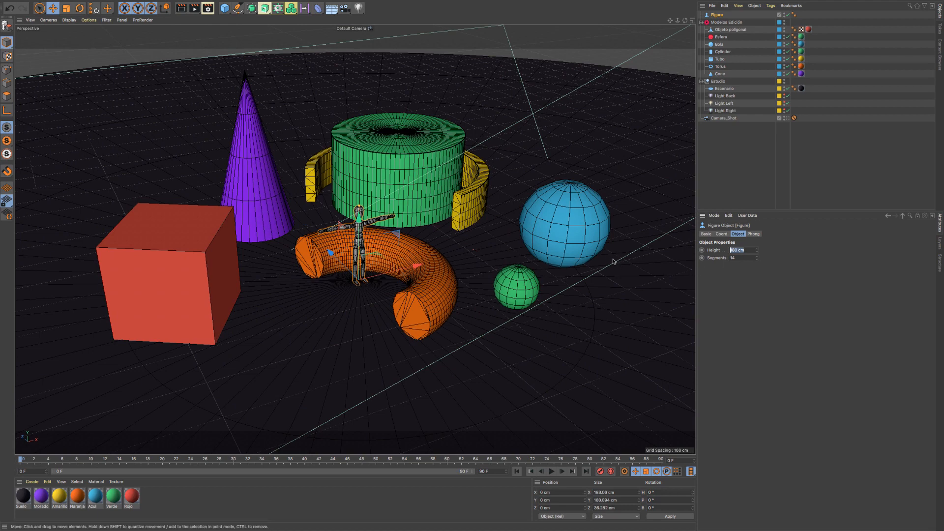
left_click(774, 282)
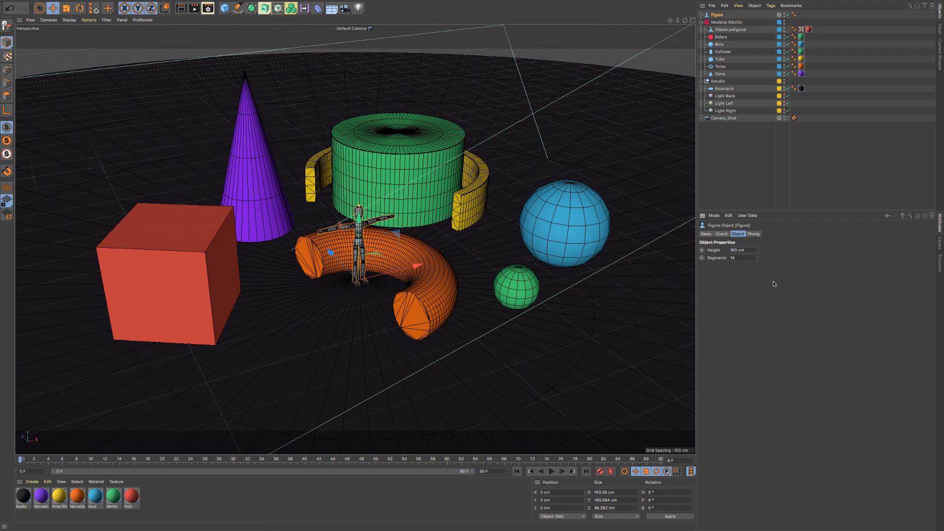
- Delete the Figure primitive from the scene
left_click(725, 23)
left_click(718, 15)
key("Delete")
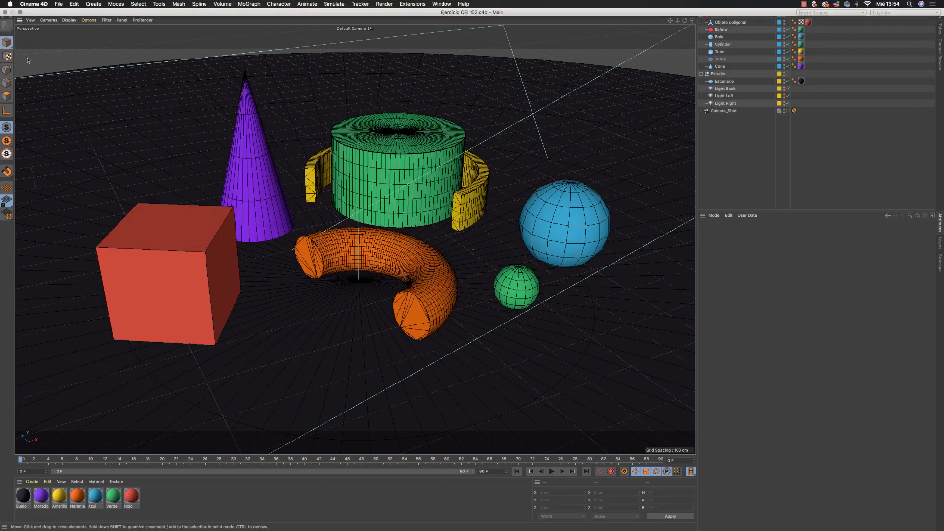
- Create a new empty project and add a Landscape primitive
left_click(59, 4)
left_click(81, 21)
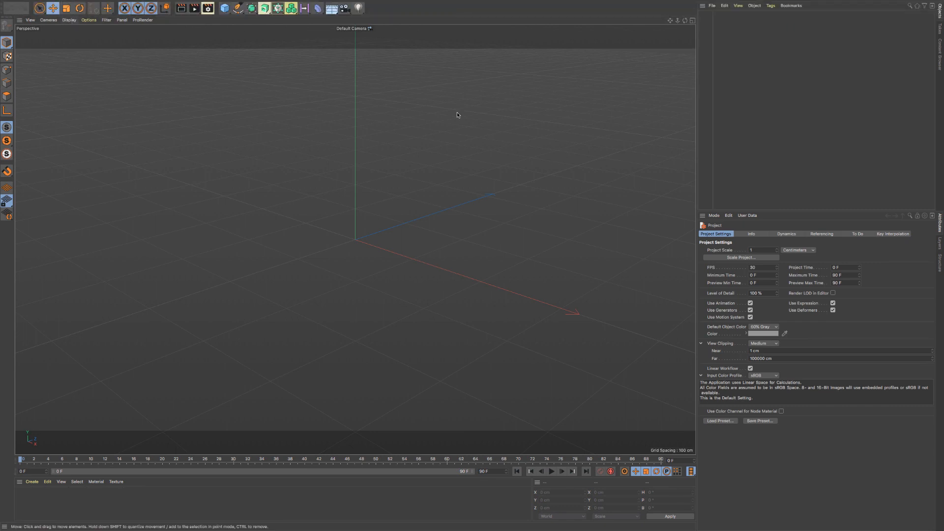
left_click(224, 8)
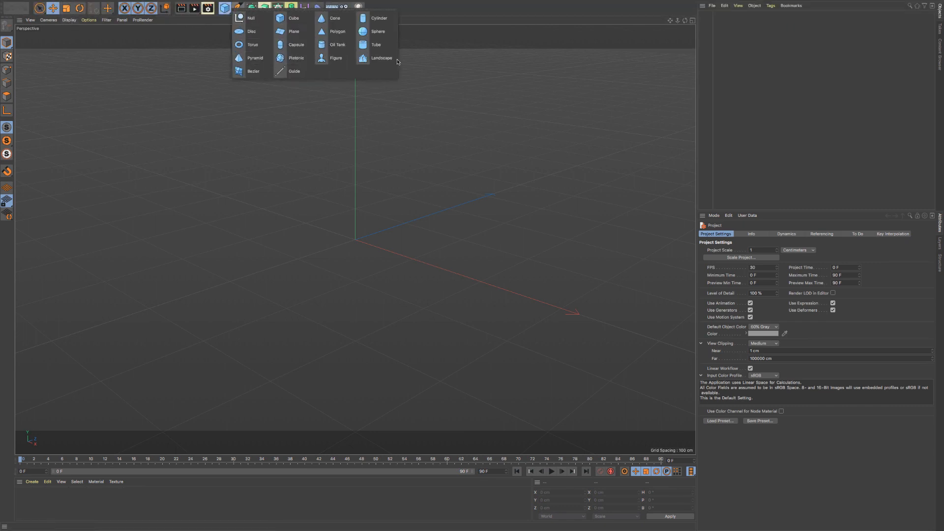
left_click(381, 58)
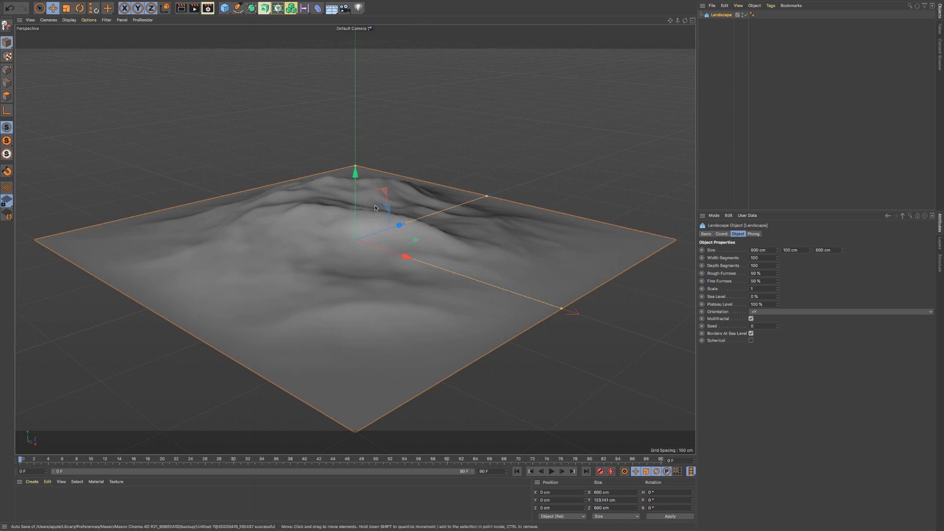
- Increase the landscape's vertical size to 346 cm to form a tall mountain
left_click_drag(375, 208, 384, 228, "alt")
mouse_move(383, 228)
right_mouse_down("alt")
mouse_move(329, 237)
mouse_move(389, 239)
mouse_move(370, 233)
right_mouse_up("alt")
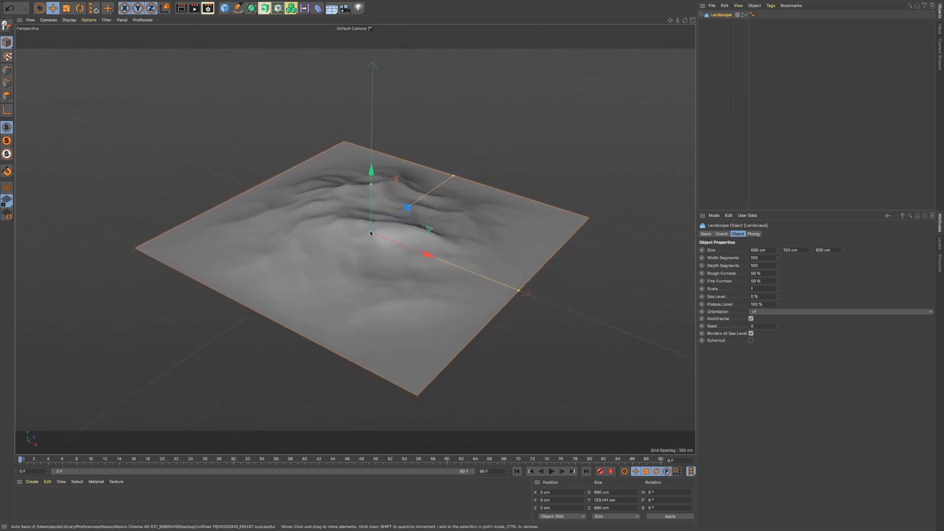
left_click_drag(370, 233, 374, 243, "alt")
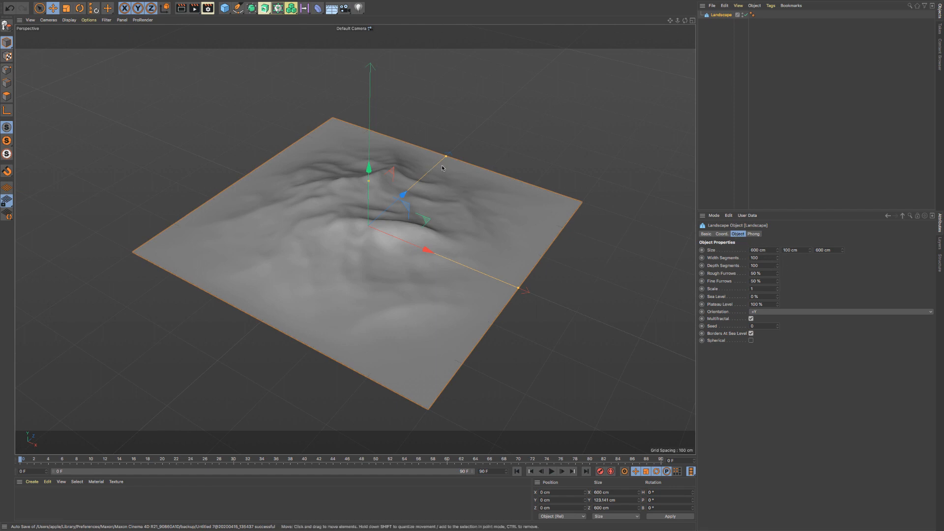
left_click(770, 250)
left_click_drag(836, 251, 743, 245)
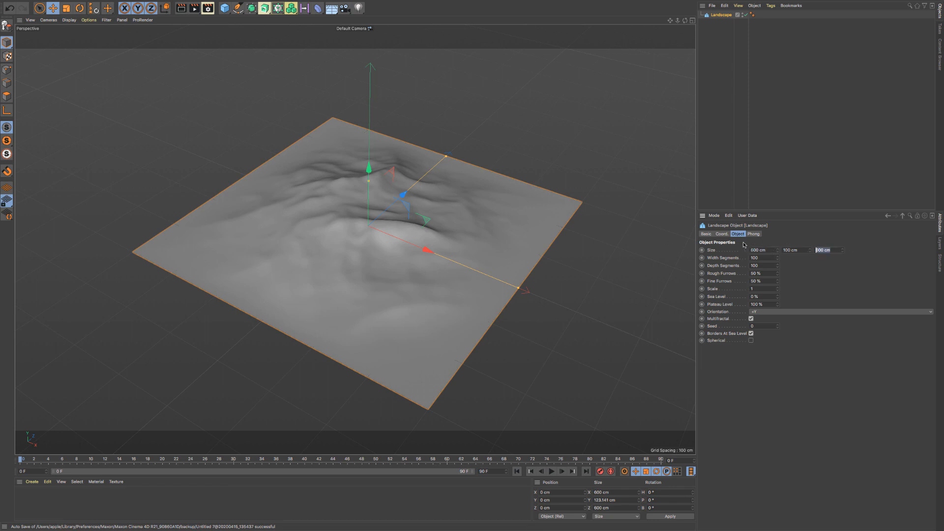
left_click_drag(811, 251, 812, 216)
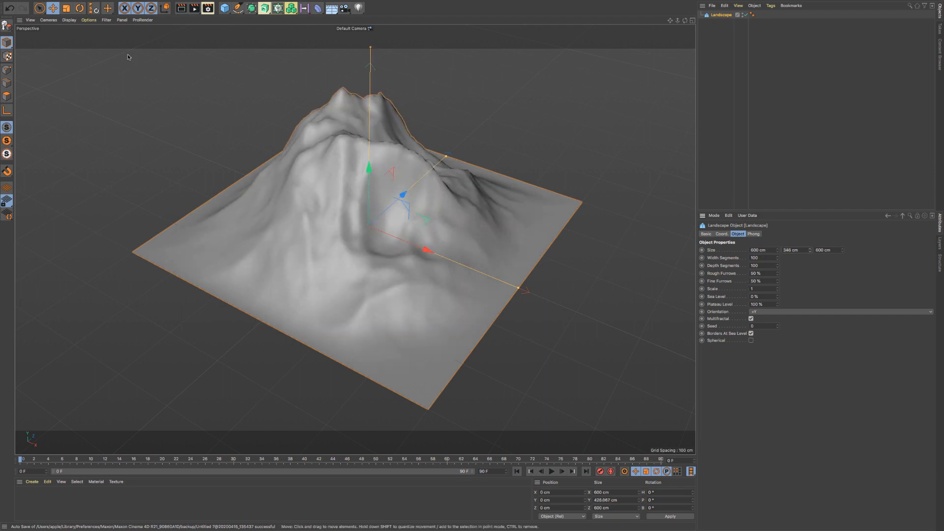
- Display the mesh lines over the shading and set the landscape's width and depth segments to 200 each
left_click(69, 20)
left_click(74, 38)
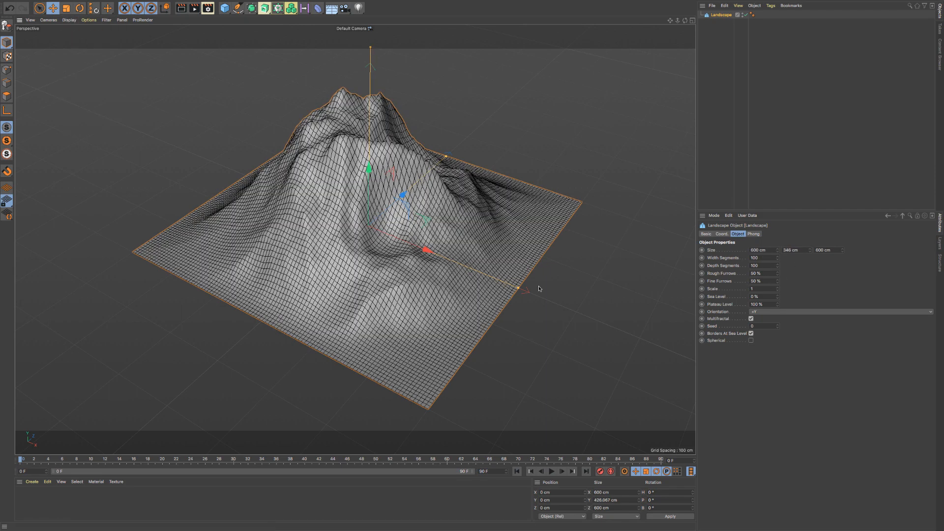
left_click_drag(760, 258, 733, 252)
type("200")
key("Return")
left_click_drag(766, 265, 648, 272)
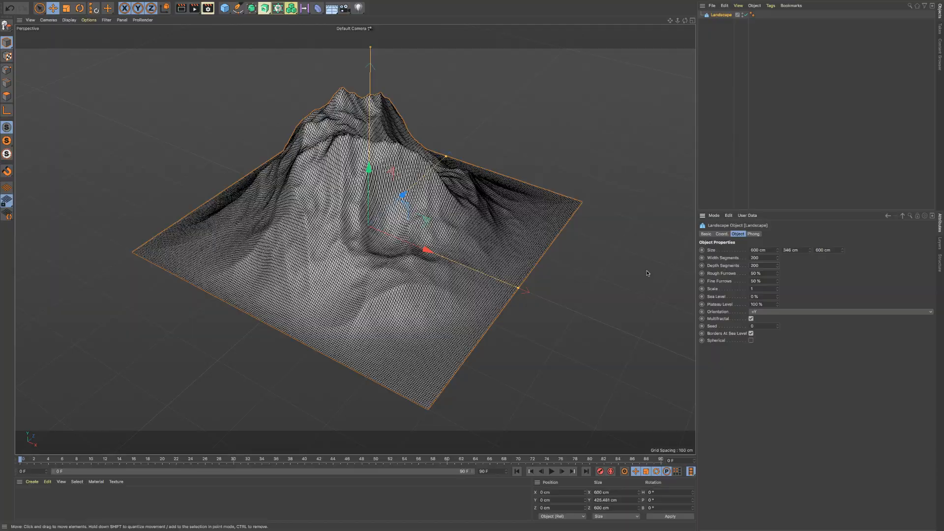
- Set the landscape's rough furrows to 42% and fine furrows to 74%
left_click_drag(290, 195, 351, 247, "alt")
scroll(351, 247, "down", 1)
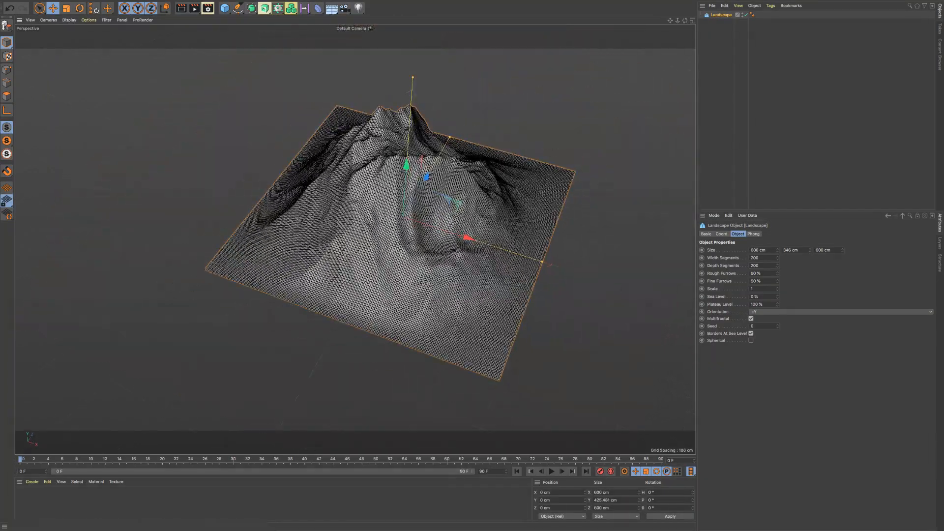
mouse_move(777, 273)
left_mouse_down()
mouse_move(806, 272)
mouse_move(747, 281)
mouse_move(781, 280)
left_mouse_up()
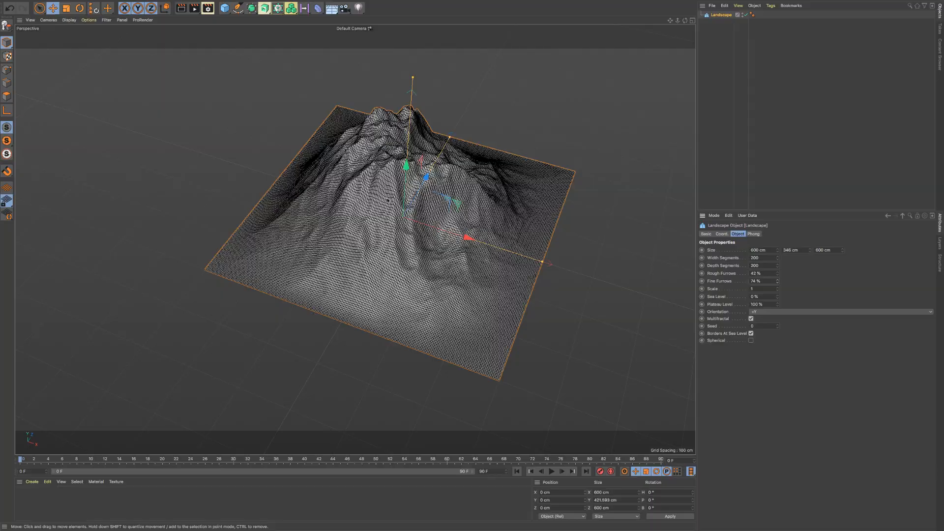
mouse_move(389, 199)
left_mouse_down("alt")
mouse_move(418, 205)
mouse_move(403, 208)
left_mouse_up("alt")
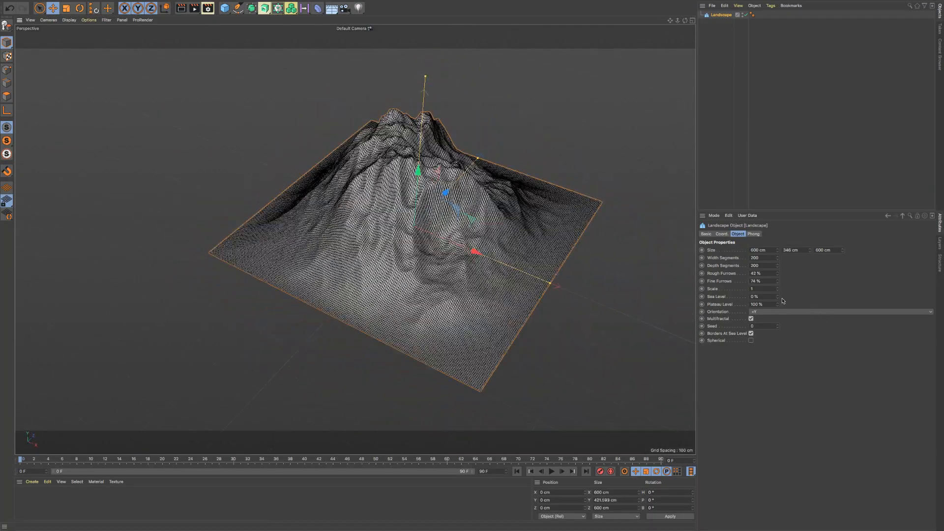
- Set the landscape's scale to 2.03
mouse_move(777, 289)
left_mouse_down()
mouse_move(792, 289)
mouse_move(784, 289)
left_mouse_up()
middle_click_drag(468, 248, 414, 245, "alt")
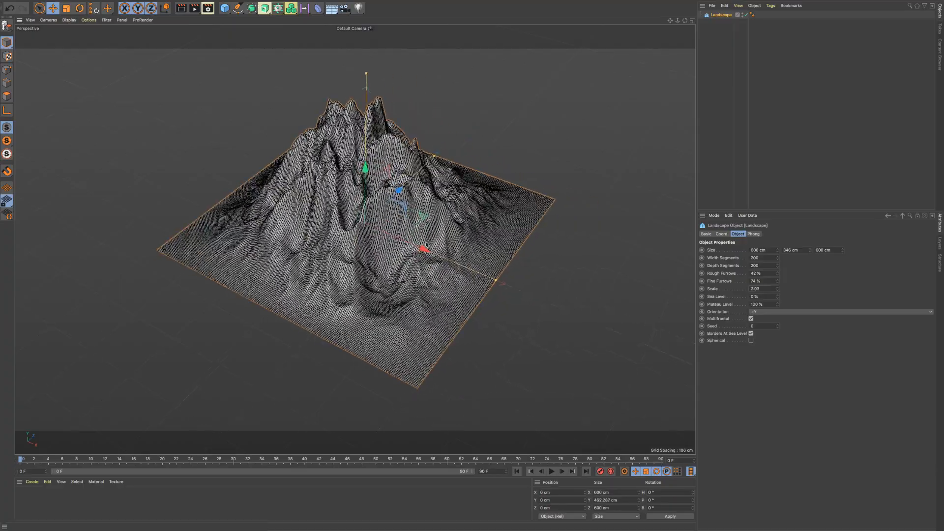
right_click_drag(413, 245, 449, 242, "alt")
left_click_drag(449, 242, 492, 261, "alt")
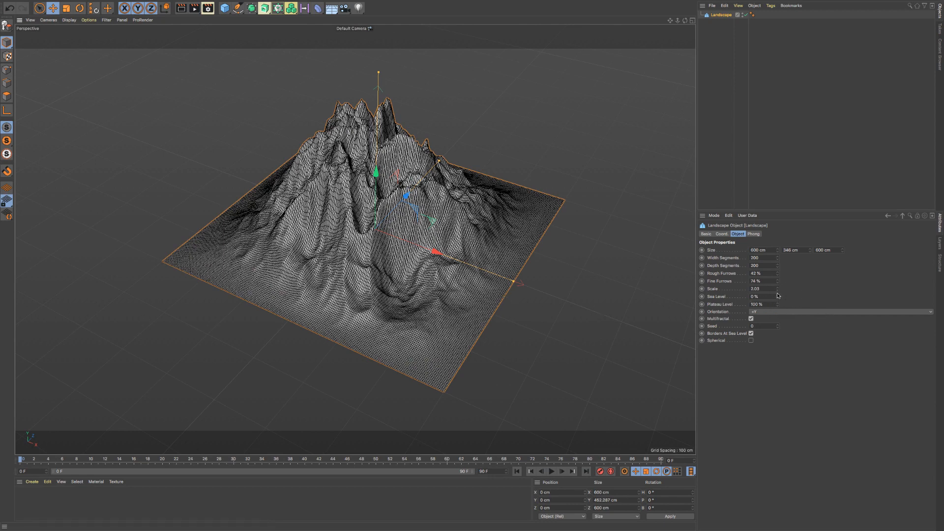
- Set the landscape's sea level to 6% and its plateau level to 79%
mouse_move(777, 296)
left_mouse_down()
mouse_move(778, 274)
mouse_move(777, 297)
left_mouse_up()
mouse_move(777, 300)
left_mouse_down()
mouse_move(776, 274)
mouse_move(777, 305)
left_mouse_up()
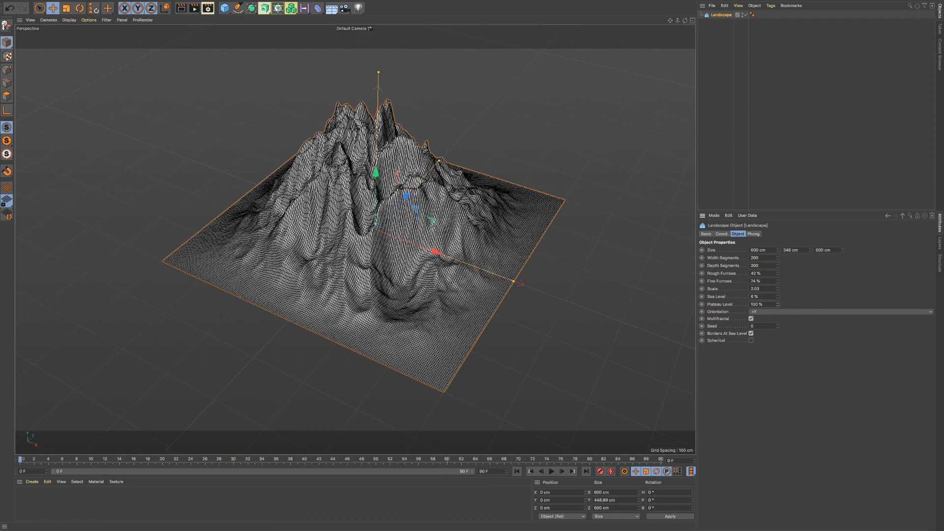
left_click_drag(777, 304, 776, 321)
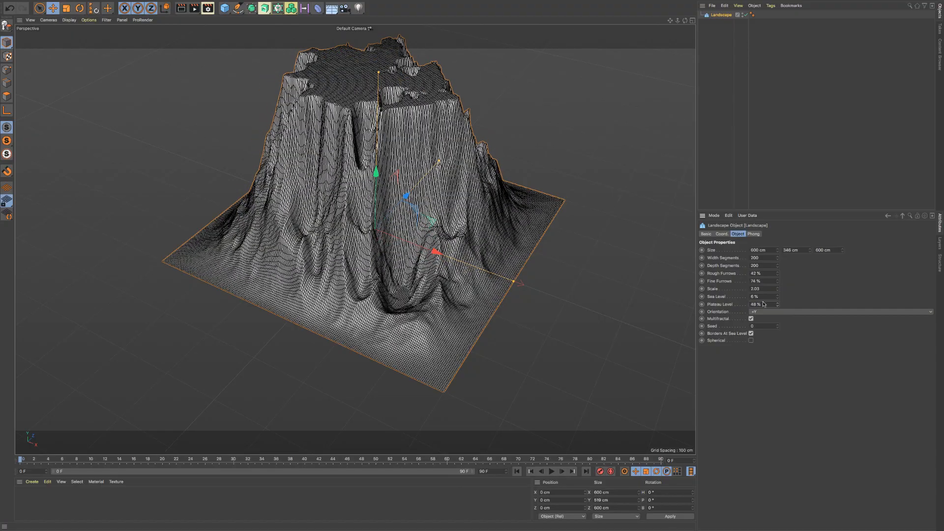
mouse_move(343, 149)
left_mouse_down("alt")
mouse_move(363, 112)
mouse_move(349, 141)
mouse_move(365, 125)
mouse_move(283, 118)
mouse_move(354, 140)
left_mouse_up("alt")
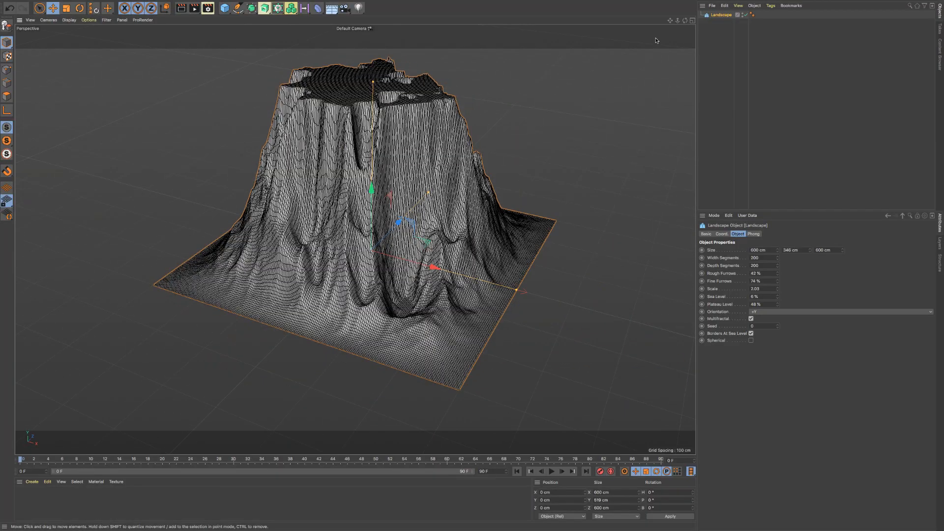
left_click_drag(671, 20, 668, 36)
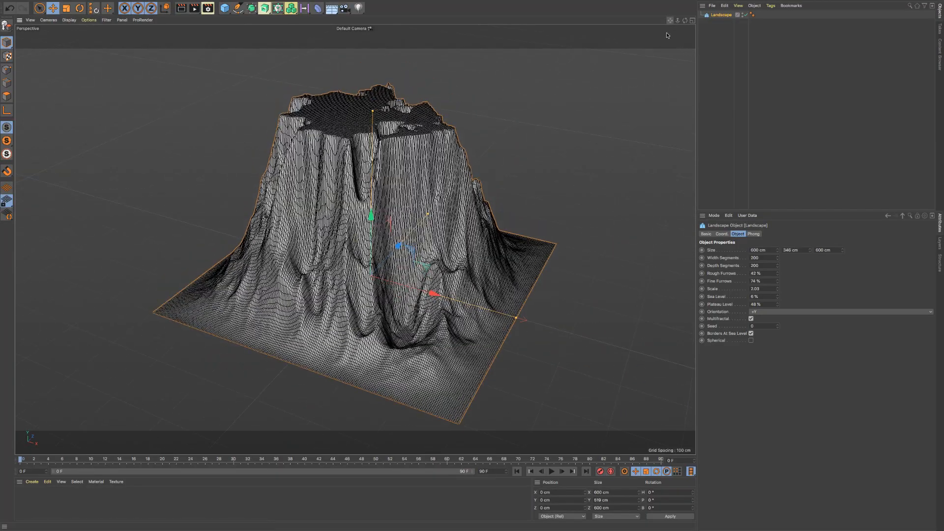
mouse_move(780, 306)
left_mouse_down()
mouse_move(779, 317)
mouse_move(779, 287)
left_mouse_up()
- Try the +X, +Z, -Z and -Y orientations on the landscape and return it to +Y
left_click(770, 315)
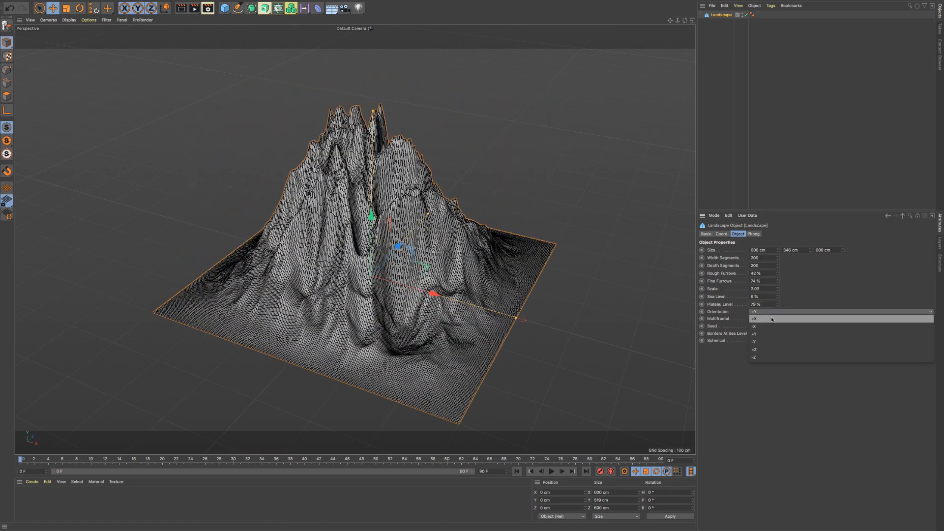
left_click(772, 316)
left_click(774, 315)
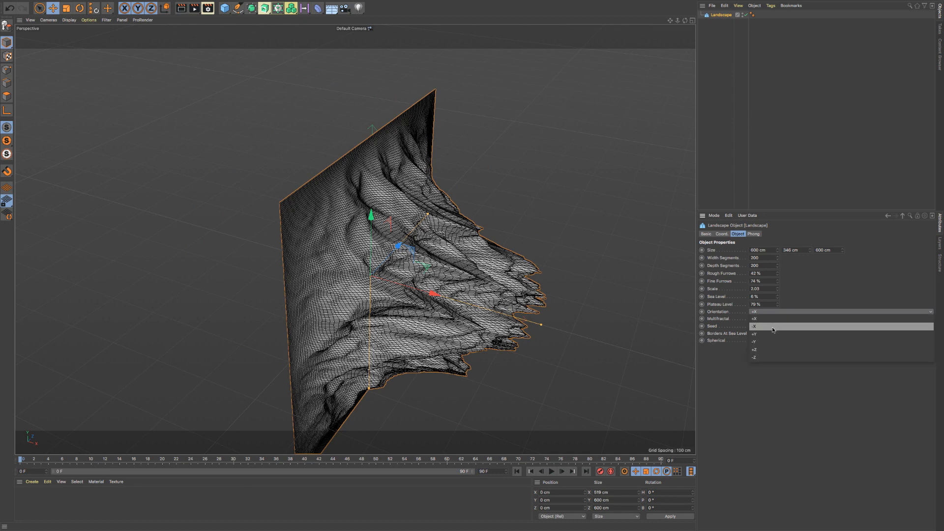
left_click(775, 349)
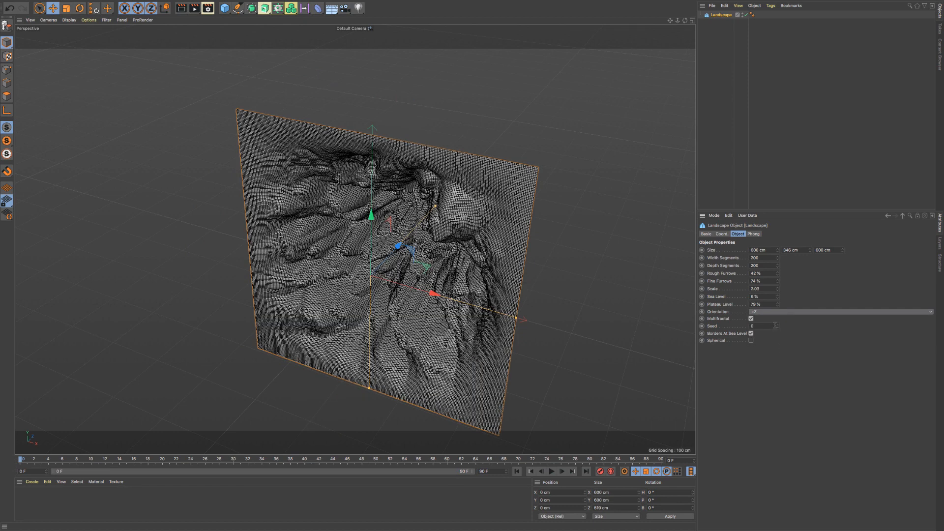
left_click(774, 315)
left_click(773, 356)
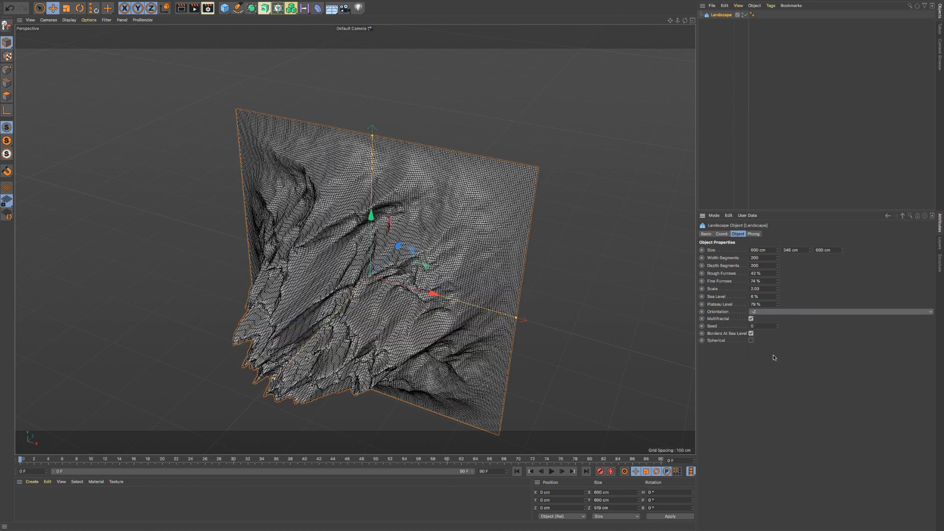
left_click(771, 311)
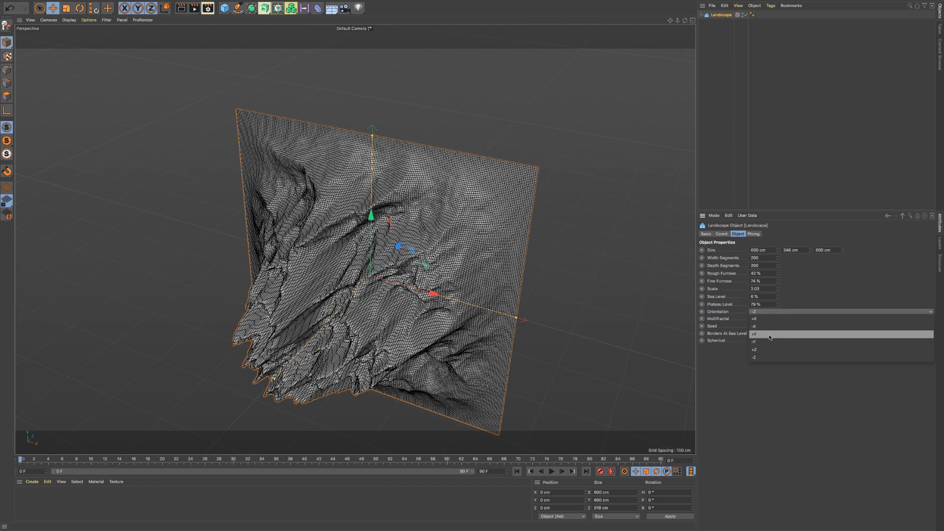
left_click(770, 342)
left_click(769, 315)
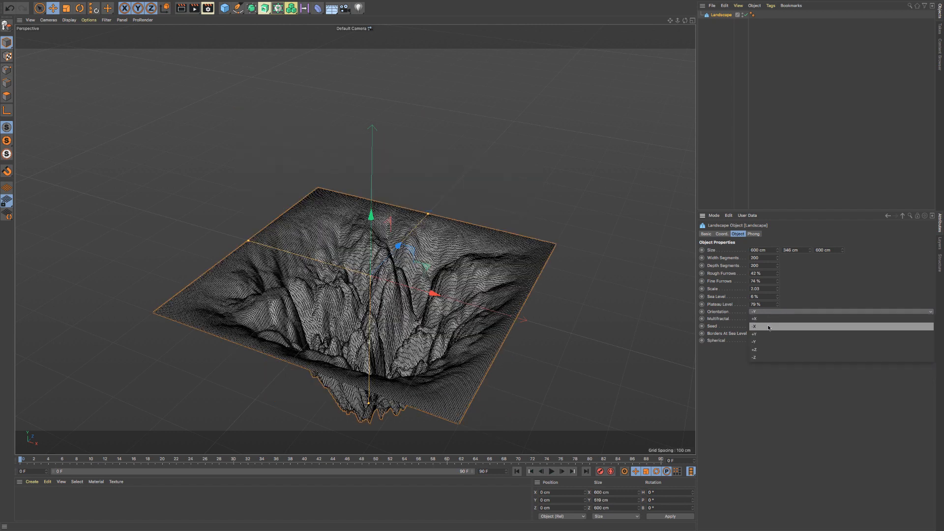
left_click(774, 335)
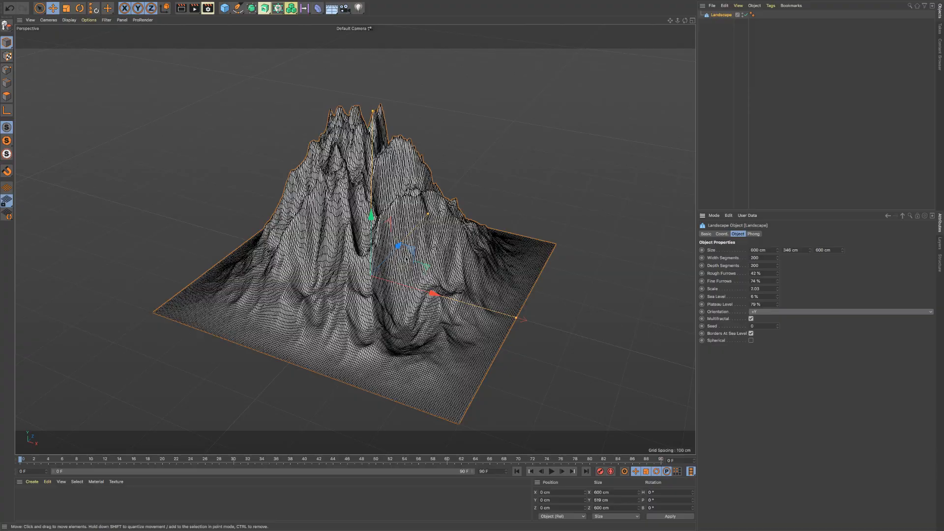
- Raise the landscape's seed one unit at a time up to 15 to try different terrain shapes
left_click_drag(406, 258, 383, 287, "alt")
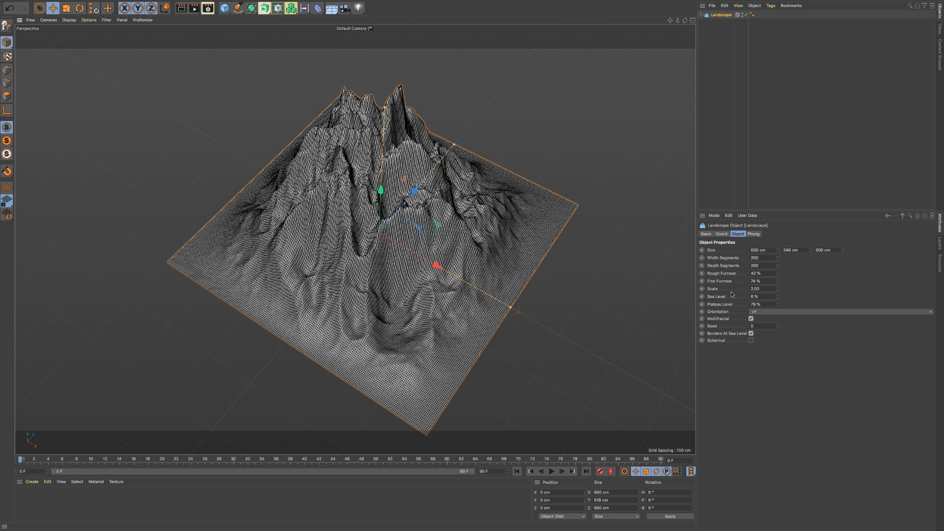
left_click(777, 325)
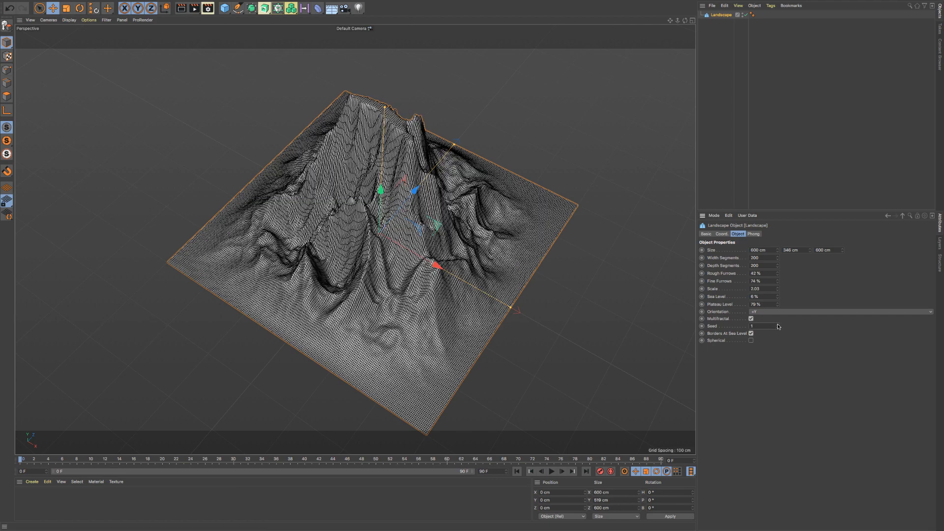
left_click(778, 325)
left_click(777, 325)
left_click(778, 325)
left_click(778, 325)
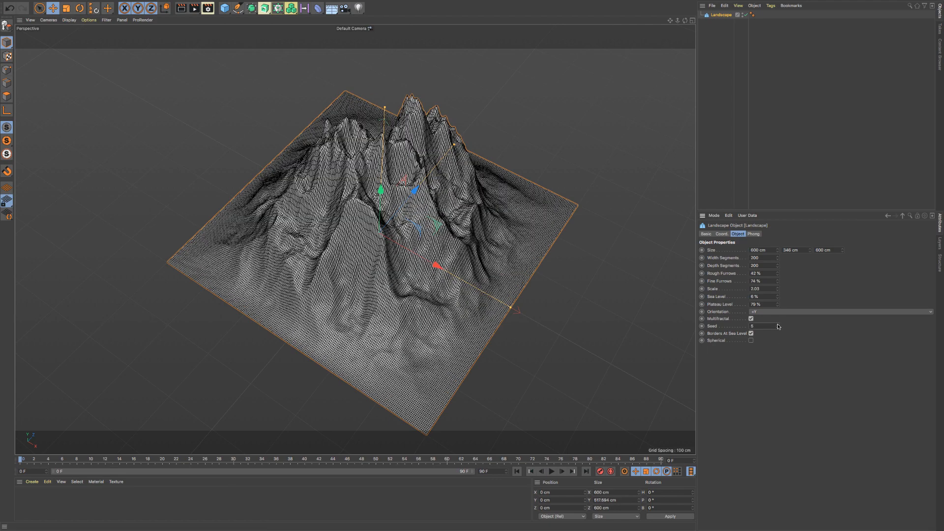
left_click(778, 325)
left_click(778, 325)
left_click(778, 325)
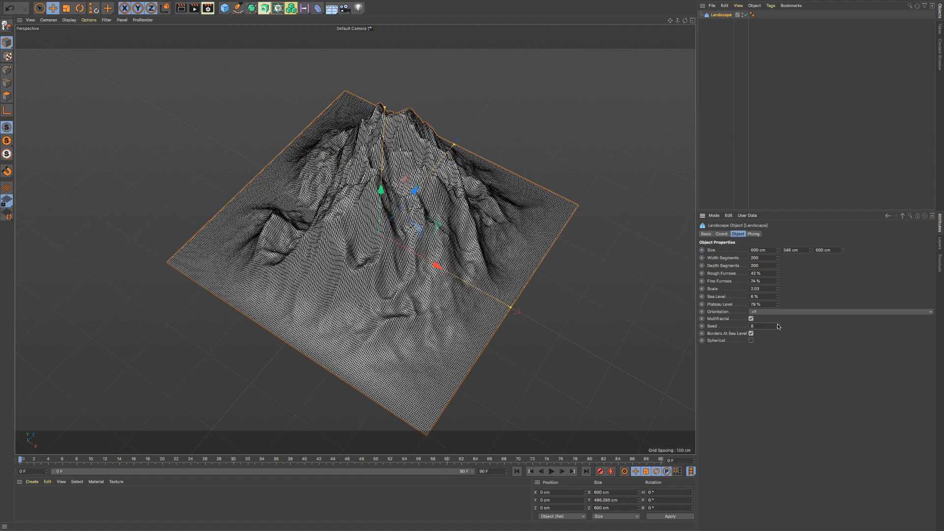
left_click(778, 325)
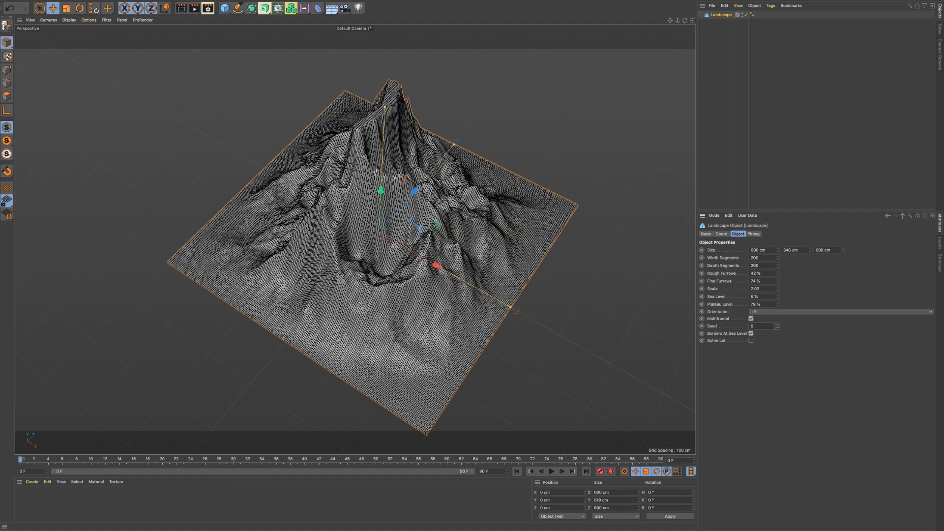
left_click(777, 326)
left_click(778, 326)
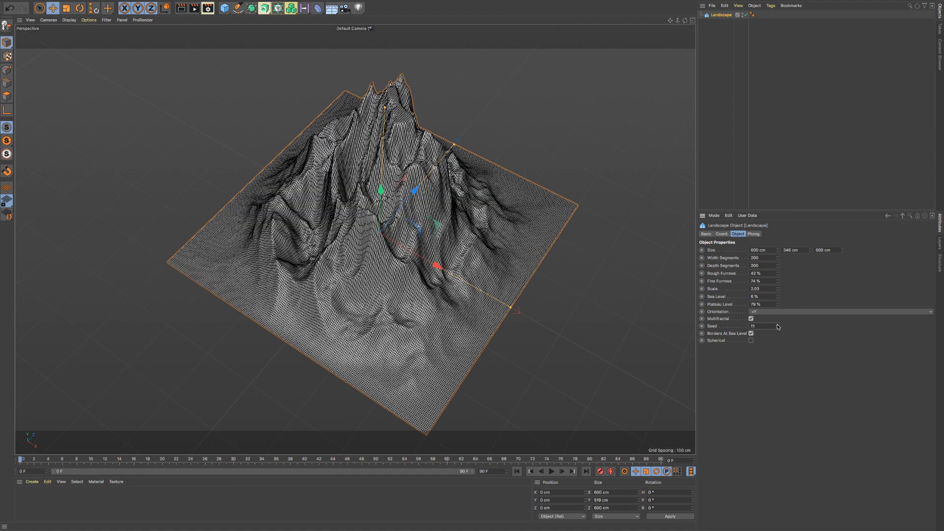
left_click(778, 325)
left_click(777, 325)
left_click(777, 325)
left_click(778, 326)
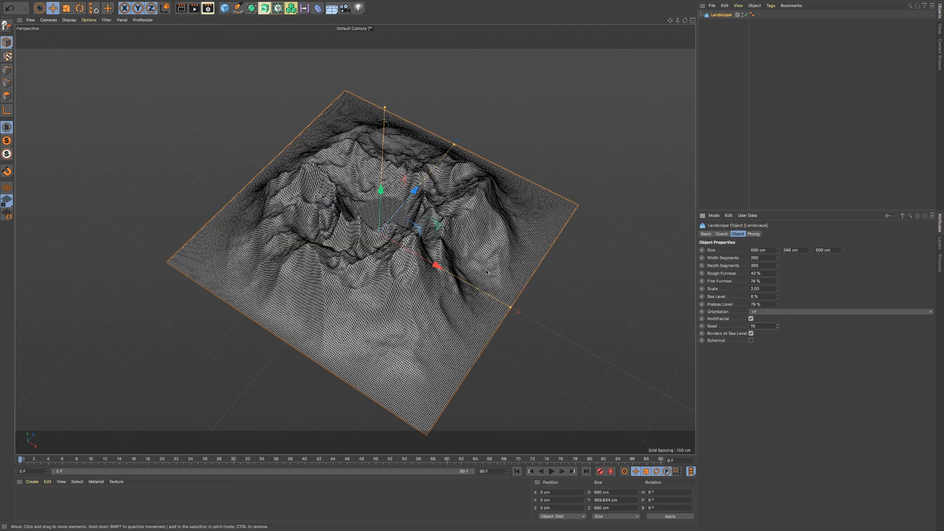
- Continue through further terrain variations by raising the landscape's seed one unit at a time to 26
mouse_move(385, 239)
left_mouse_down("alt")
mouse_move(439, 193)
mouse_move(390, 228)
left_mouse_up("alt")
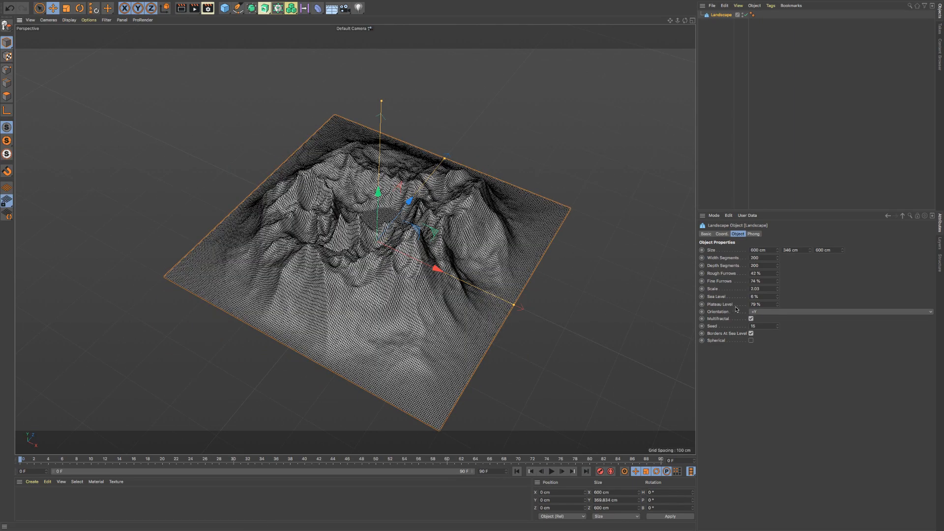
left_click(778, 325)
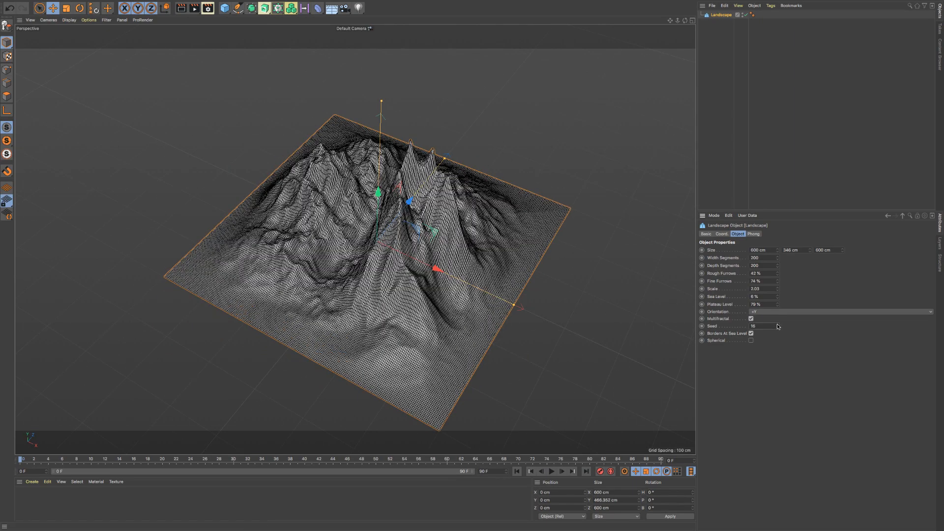
left_click(778, 325)
left_click(778, 325)
left_click(777, 326)
left_click(778, 325)
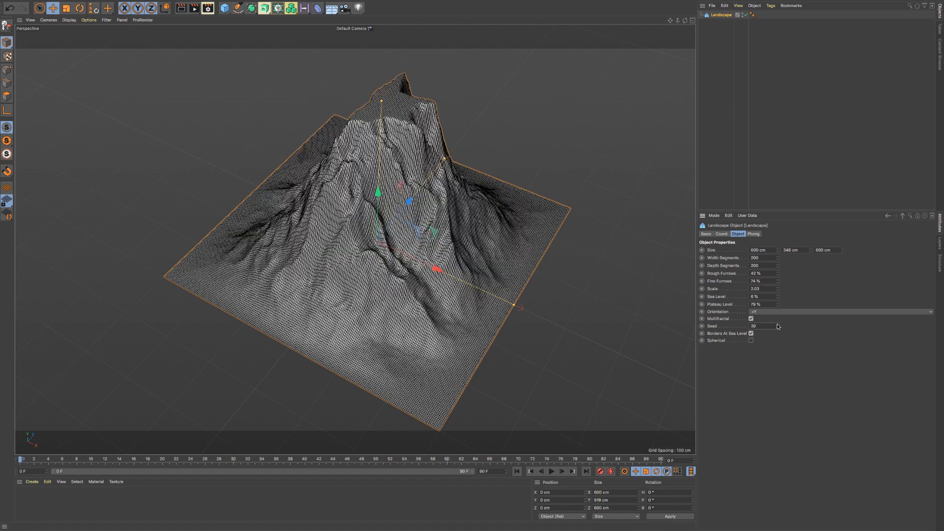
left_click(777, 326)
left_click(778, 325)
left_click(778, 325)
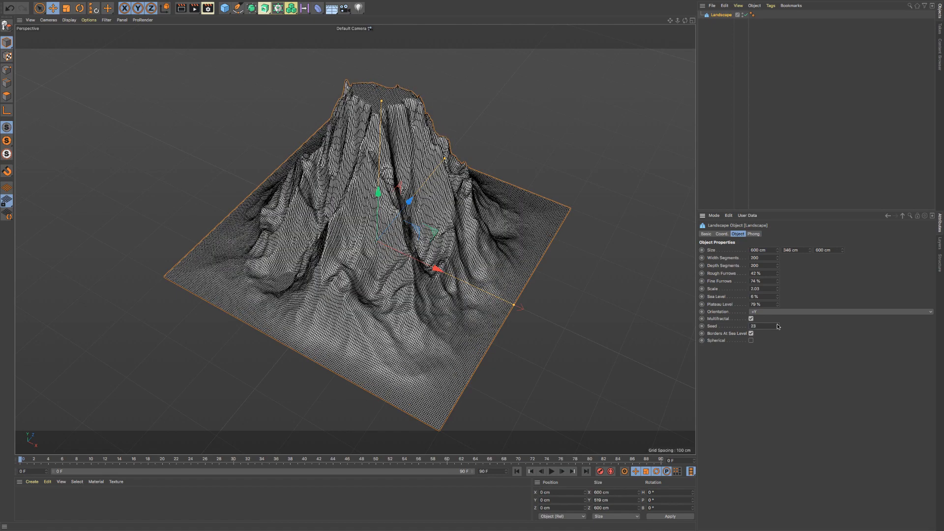
left_click(778, 326)
left_click(778, 324)
left_click(778, 325)
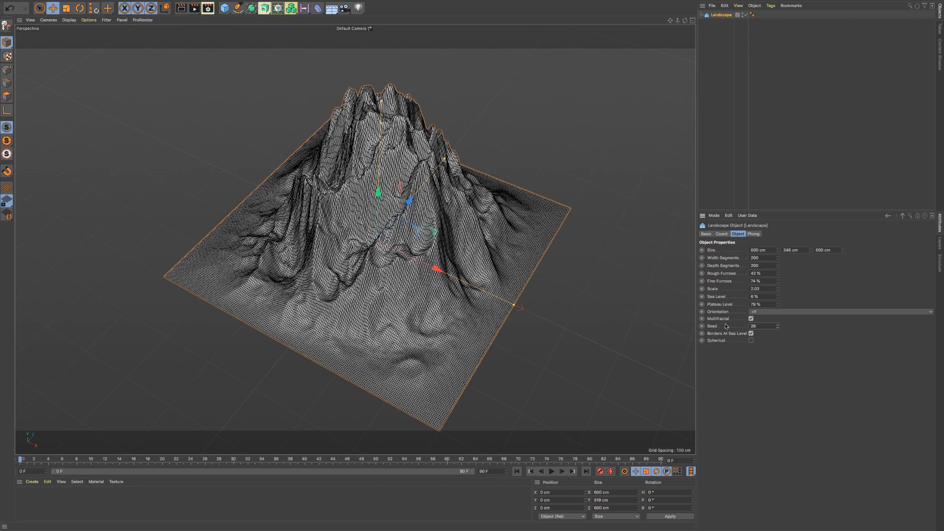
- Try much larger seed values on the landscape, including 200, 500 and 100280
left_click_drag(778, 326, 866, 326)
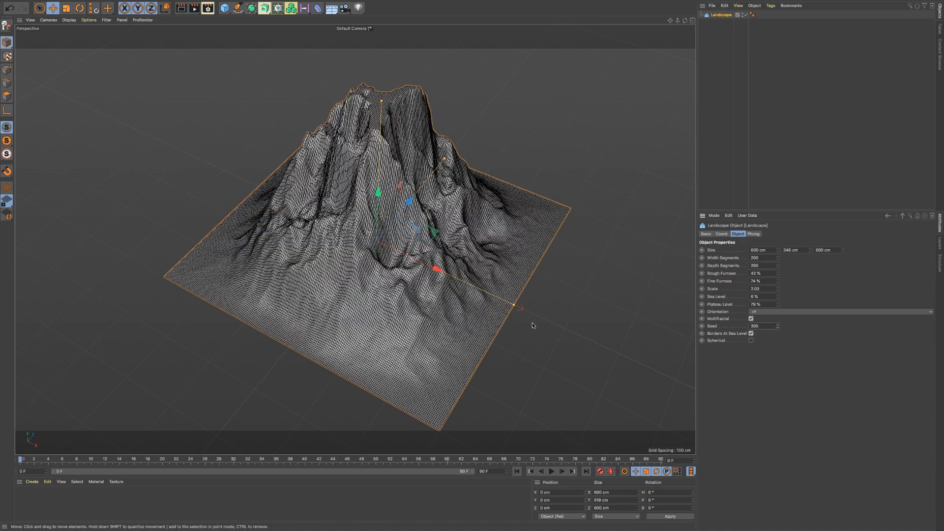
left_click_drag(777, 326, 806, 326)
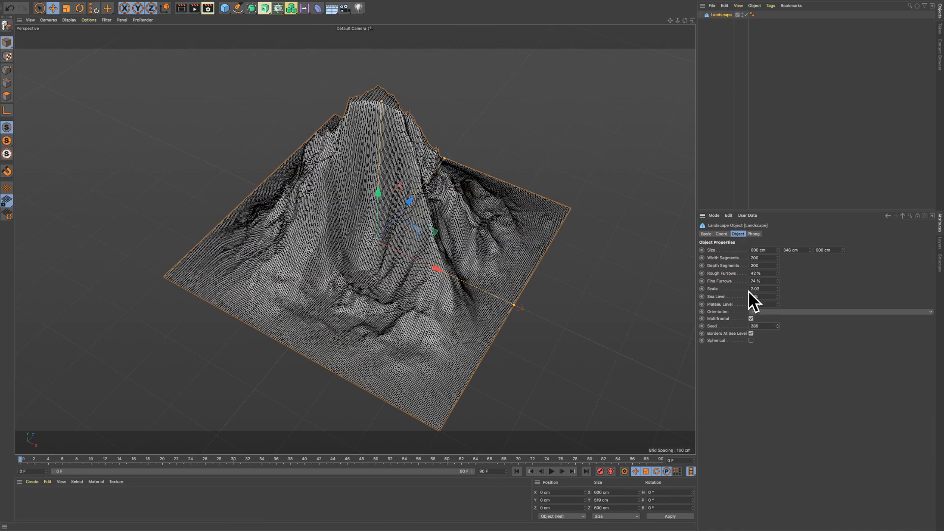
left_click_drag(778, 326, 830, 326)
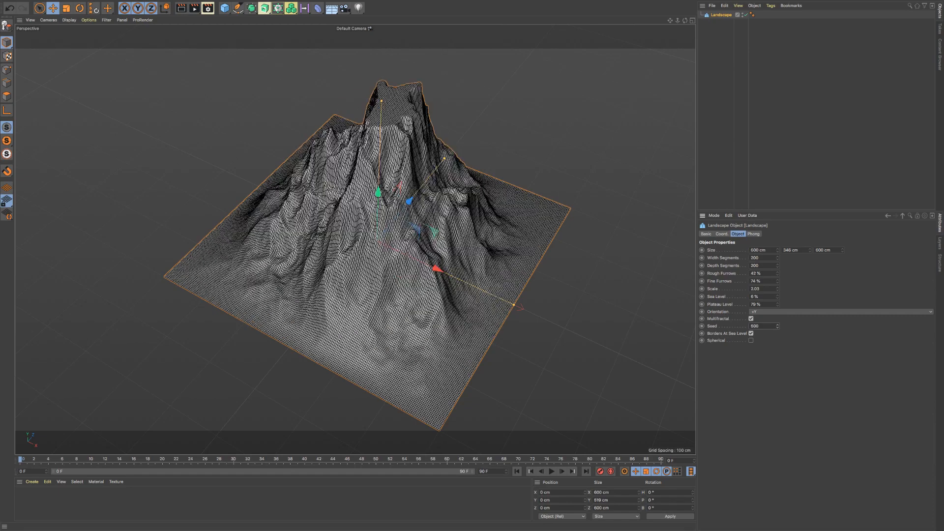
left_click_drag(778, 326, 797, 326)
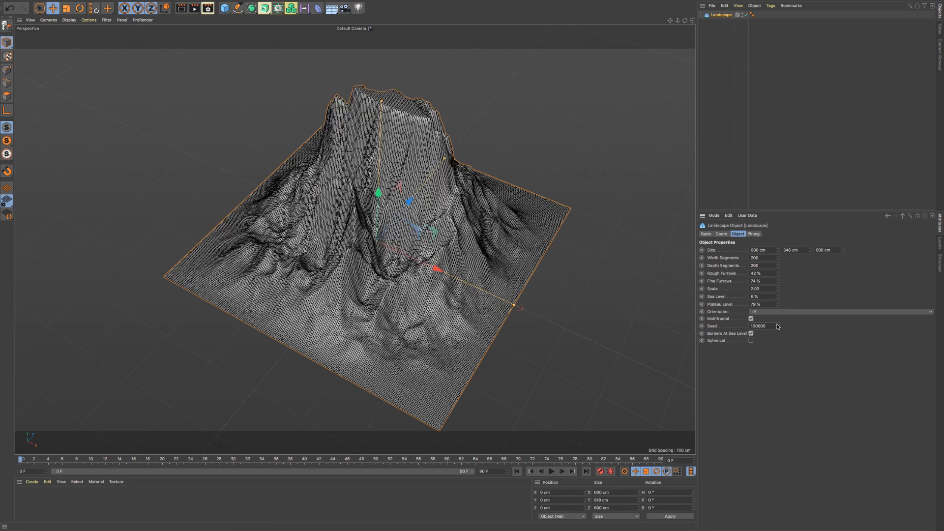
left_click_drag(777, 326, 777, 326)
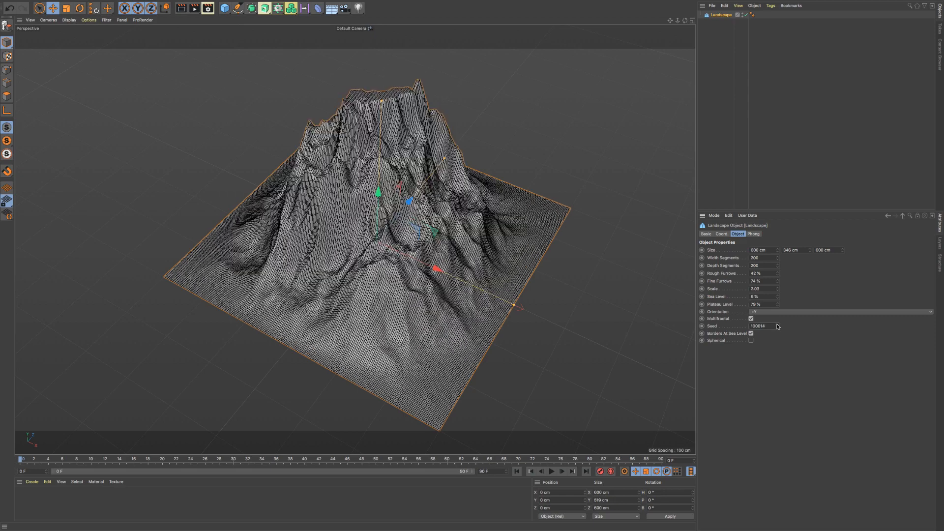
left_click_drag(777, 326, 779, 327)
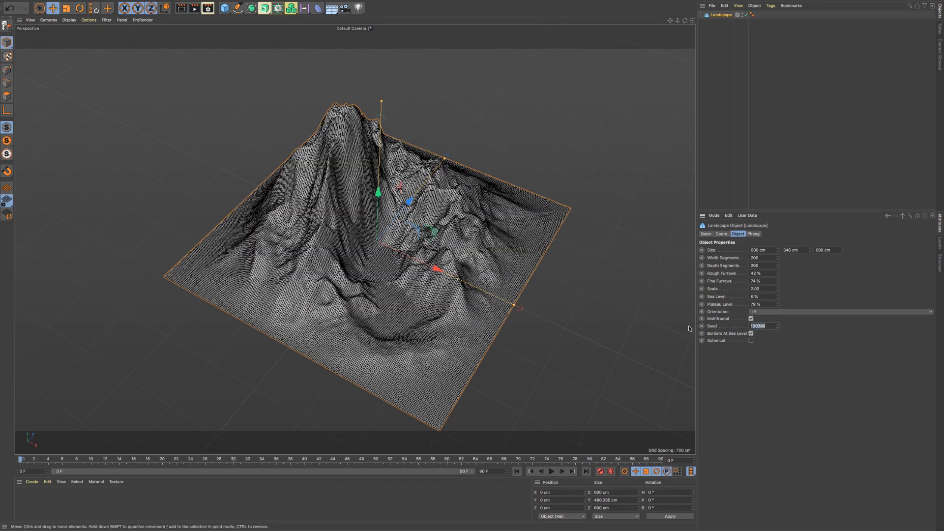
- Set the landscape's seed to 1234
type("1234")
key("Return")
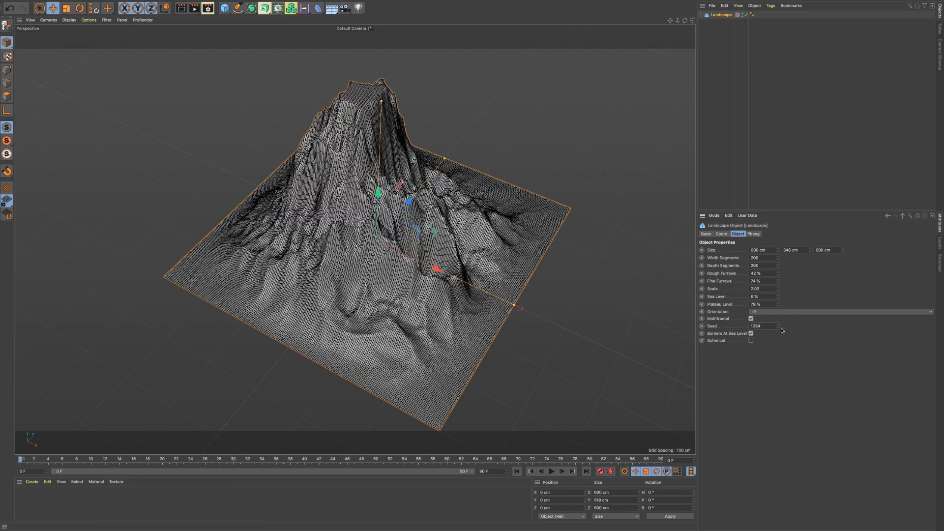
- Reset the landscape's seed to 0
left_click_drag(768, 326, 677, 327)
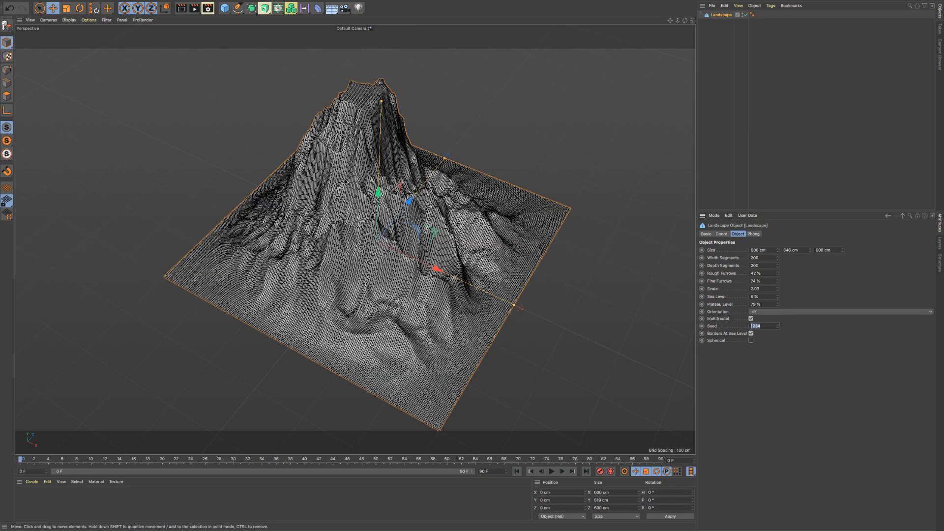
mouse_move(344, 173)
left_mouse_down("alt")
mouse_move(312, 194)
mouse_move(244, 182)
mouse_move(343, 174)
left_mouse_up("alt")
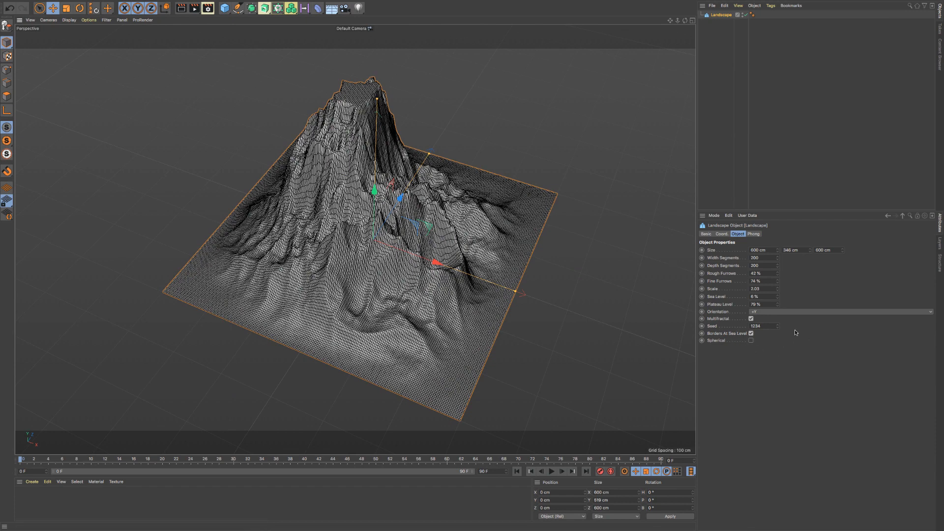
left_click(757, 326)
type("0")
key("Return")
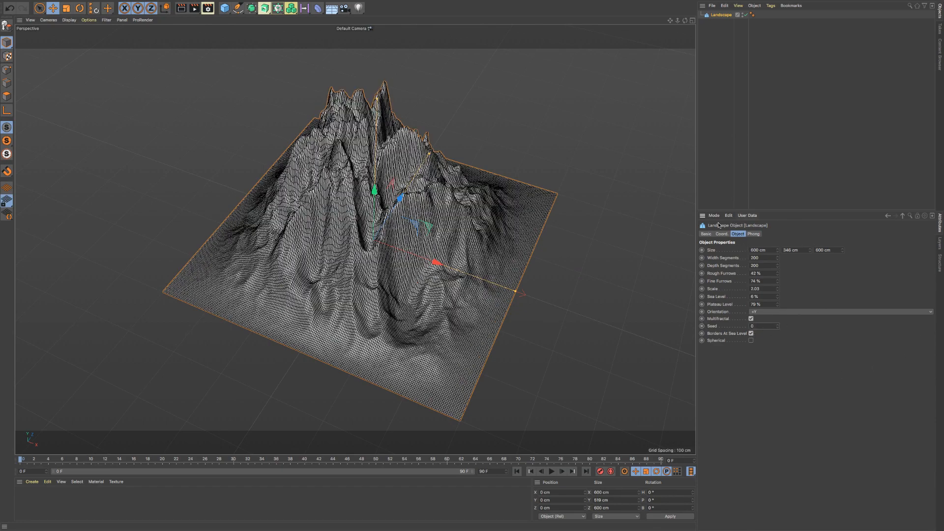
- Turn off Borders At Sea Level on the landscape to inspect its open edges, and turn it back on
mouse_move(404, 176)
left_mouse_down("alt")
mouse_move(319, 230)
mouse_move(402, 175)
left_mouse_up("alt")
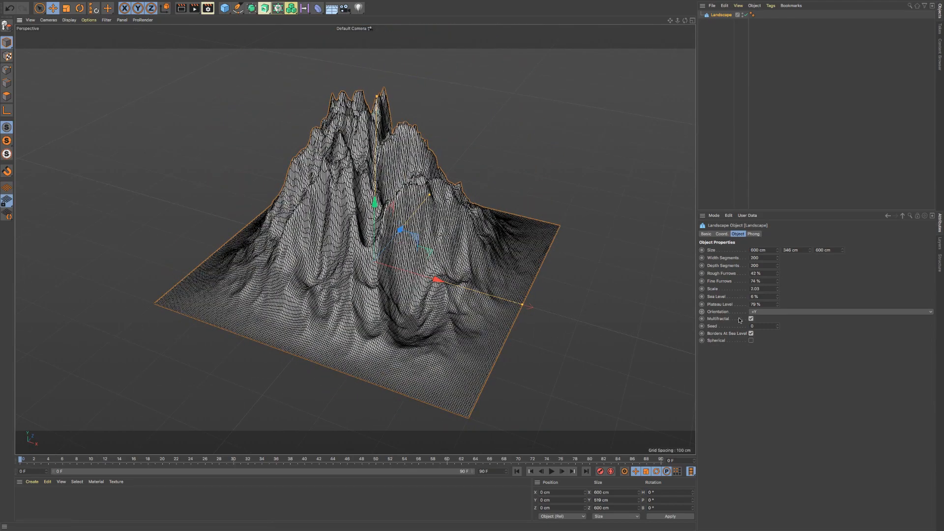
left_click(750, 333)
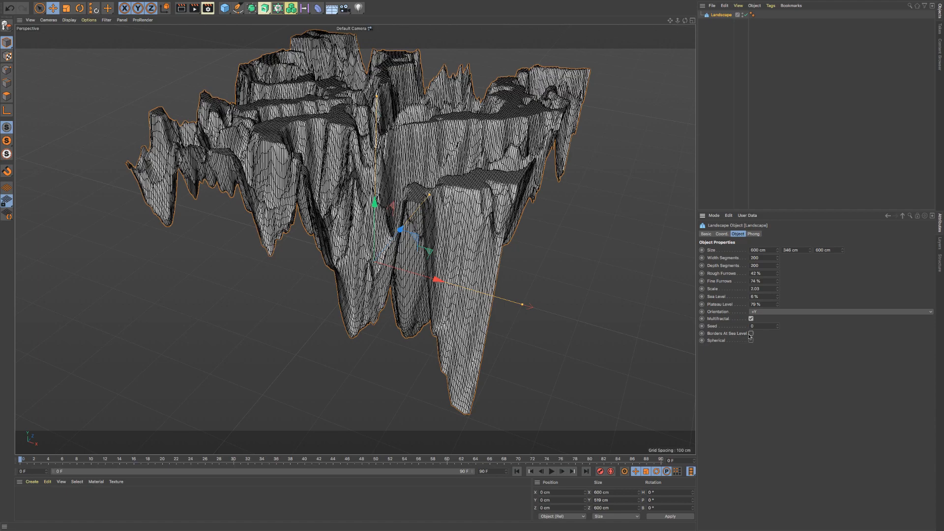
left_click(751, 333)
left_click(750, 333)
mouse_move(528, 229)
left_mouse_down("alt")
mouse_move(415, 180)
mouse_move(414, 217)
mouse_move(415, 142)
mouse_move(415, 179)
mouse_move(453, 182)
mouse_move(410, 214)
mouse_move(374, 301)
mouse_move(368, 245)
left_mouse_up("alt")
middle_click_drag(369, 245, 385, 200, "alt")
scroll(384, 200, "down", 3)
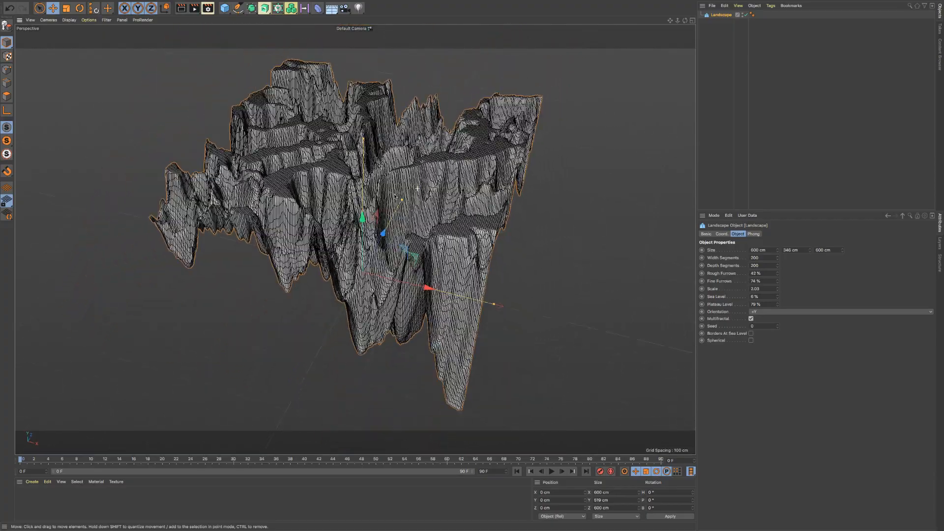
left_click(751, 334)
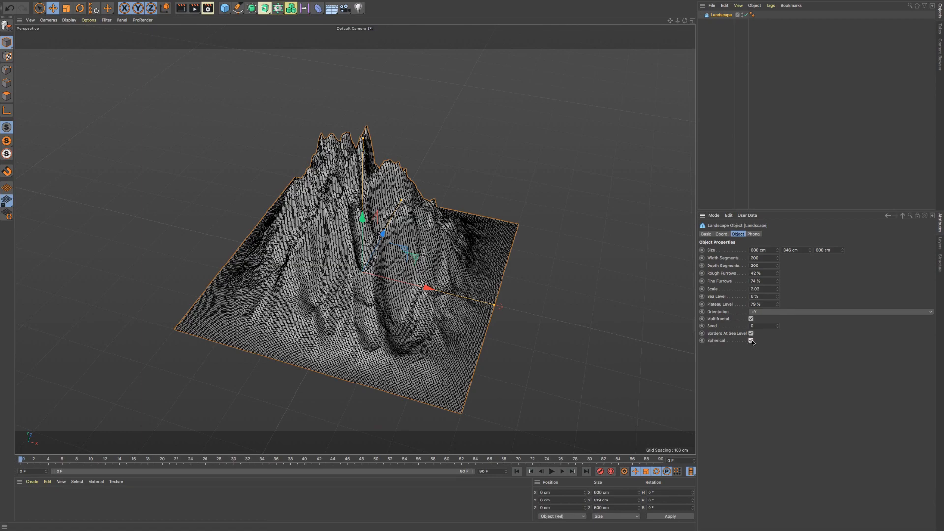
- Make the landscape spherical with rough furrows 2%, fine furrows 0%, scale 0.94, sea level 41% and plateau level 83%
left_click(752, 340)
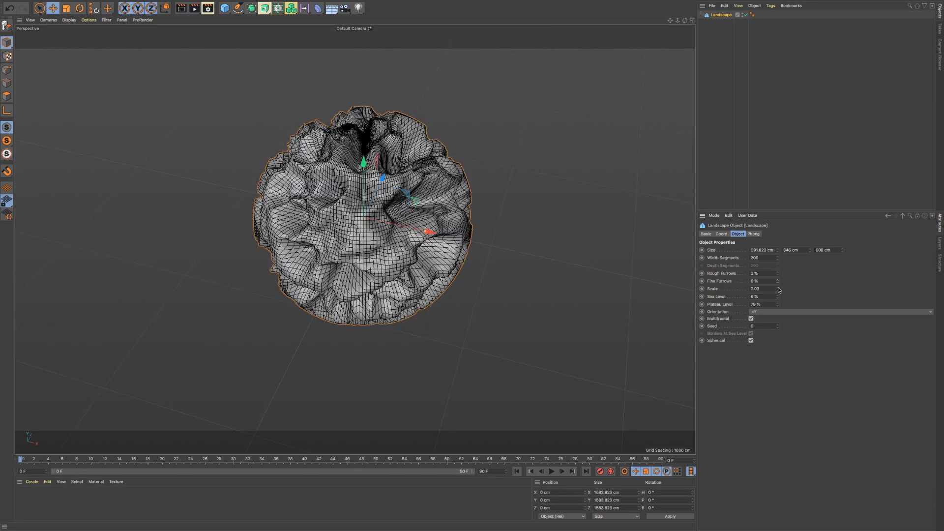
mouse_move(778, 290)
left_mouse_down()
mouse_move(746, 298)
mouse_move(777, 289)
left_mouse_up()
left_click_drag(338, 224, 413, 223, "alt")
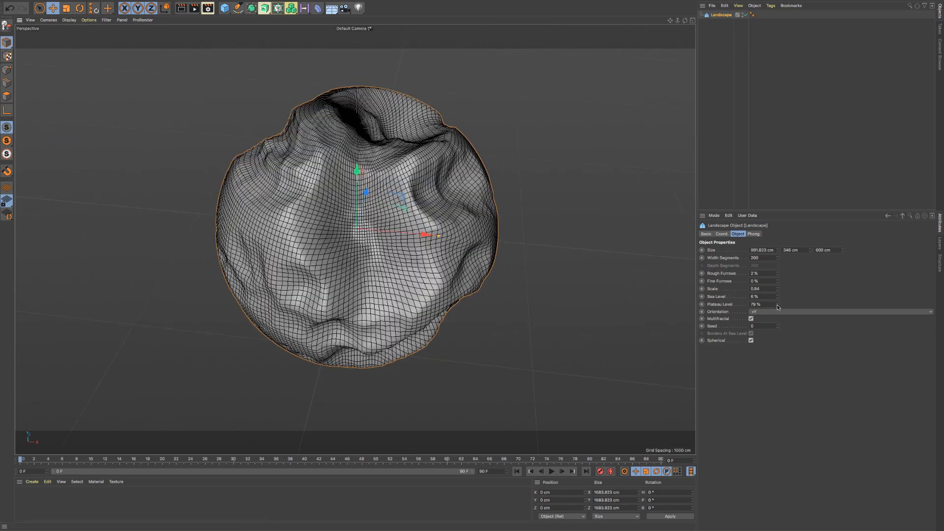
mouse_move(777, 305)
left_mouse_down()
mouse_move(745, 306)
mouse_move(776, 299)
left_mouse_up()
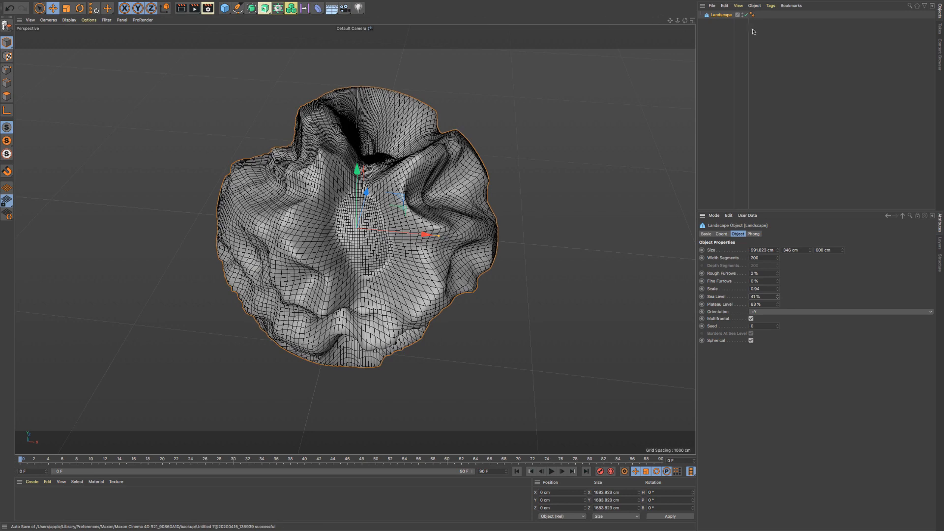
- Switch to the open project Ejercicio CEI 102.c4d and view its coloured primitives scene
mouse_move(419, 3)
left_click(60, 4)
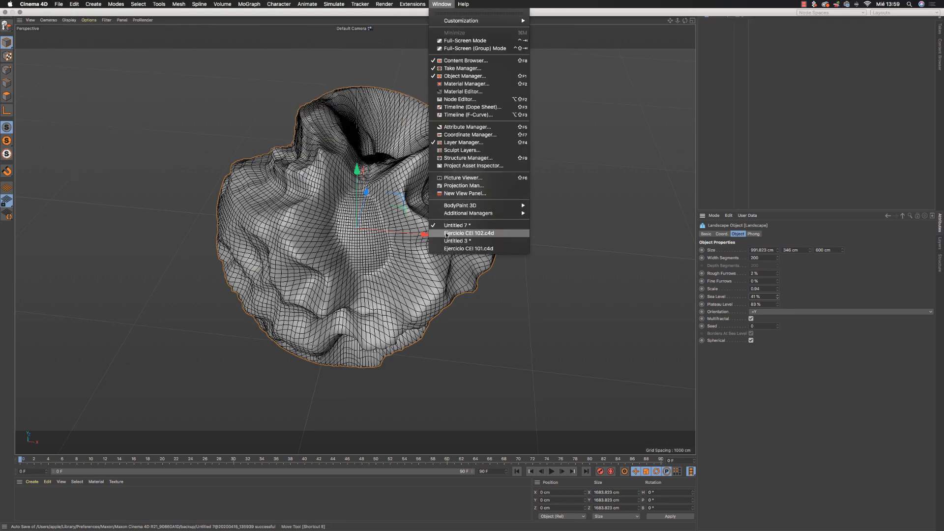
left_click(449, 237)
left_click_drag(407, 143, 405, 297, "alt")
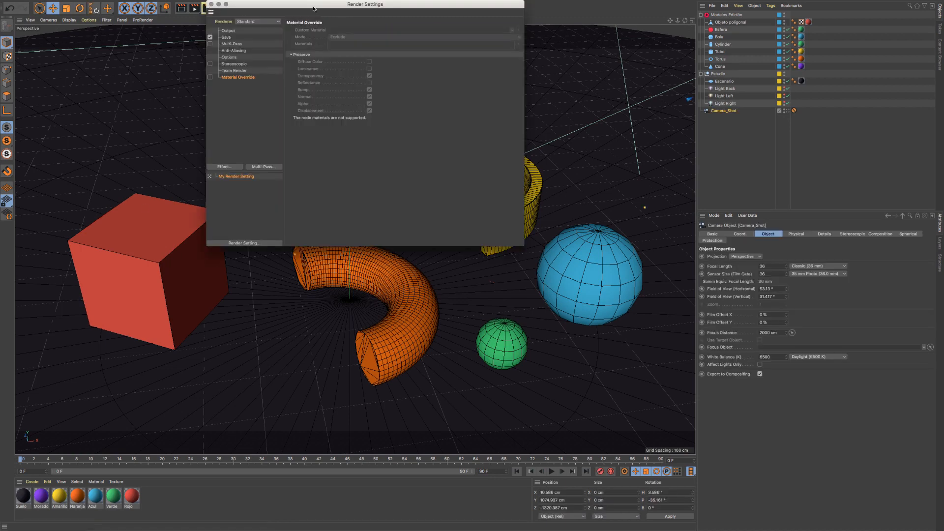
- Open the output render settings and examine the width, height and available film aspect presets
left_click_drag(297, 5, 449, 78)
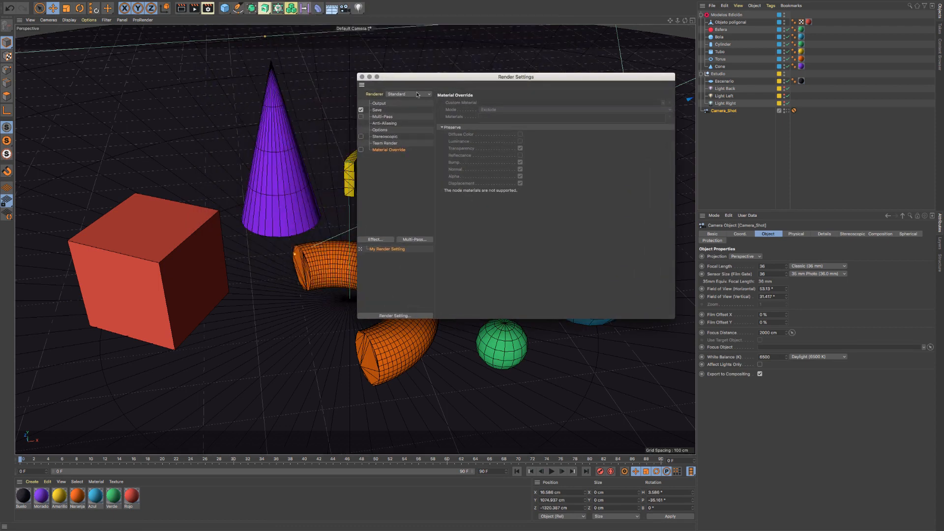
left_click(379, 103)
left_click(492, 110)
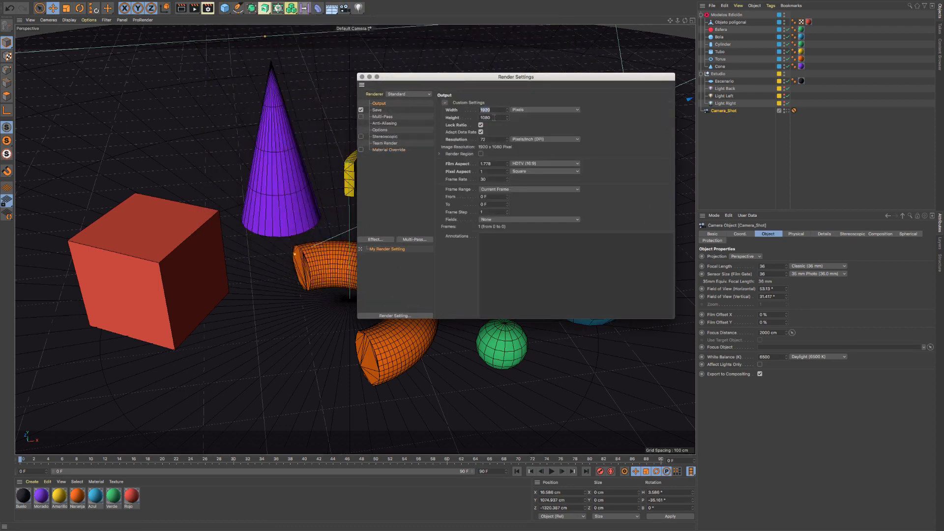
key("Tab")
left_click(494, 110)
left_click(502, 117)
left_click(501, 166)
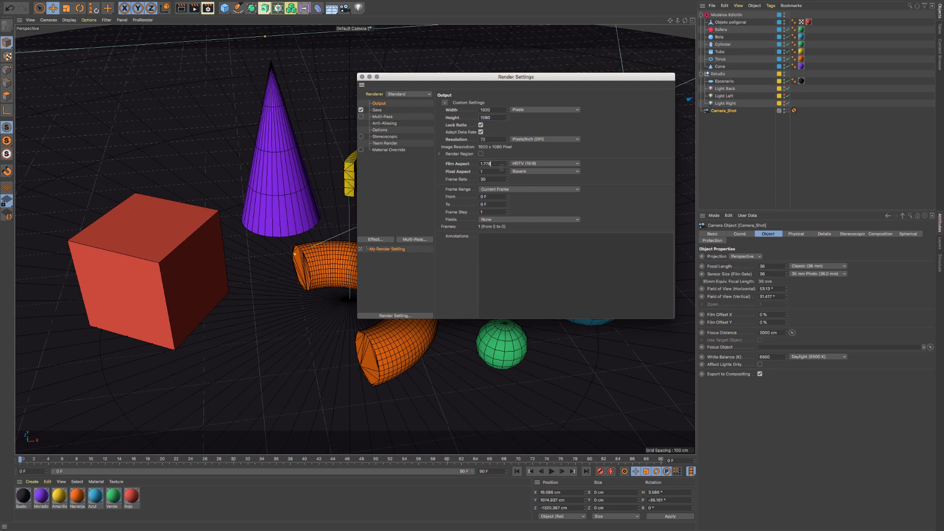
left_click(542, 166)
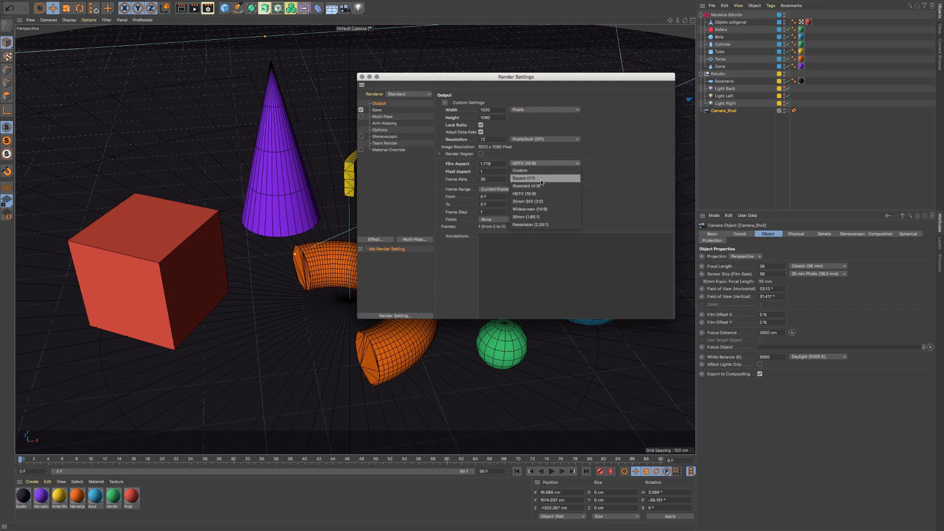
left_click(412, 181)
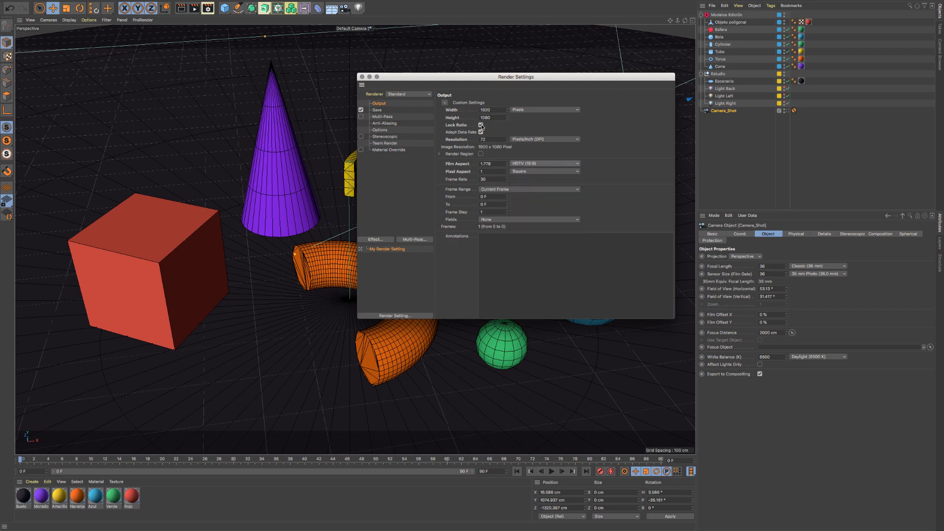
- Try a Square (1:1) film aspect with Lock Ratio off for the render output, and undo the aspect change
left_click(481, 126)
left_click(528, 163)
left_click(531, 181)
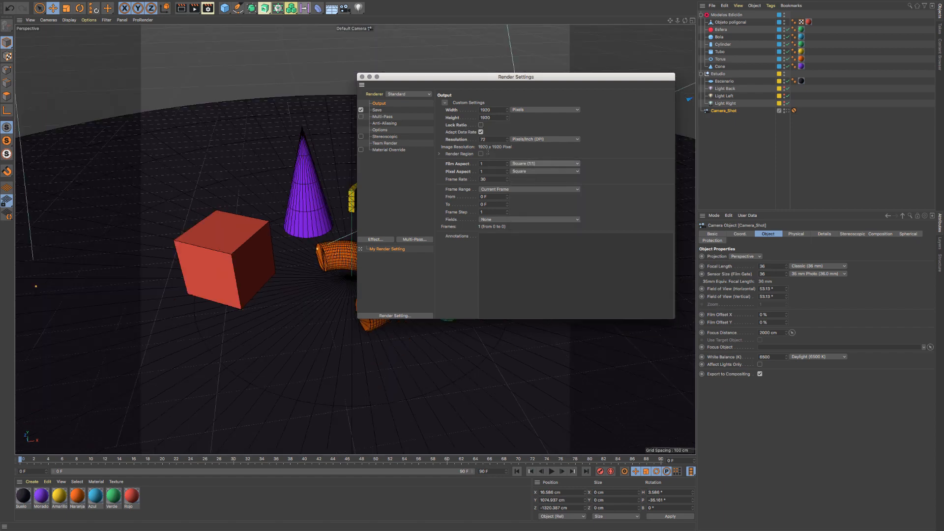
left_click_drag(433, 79, 682, 127)
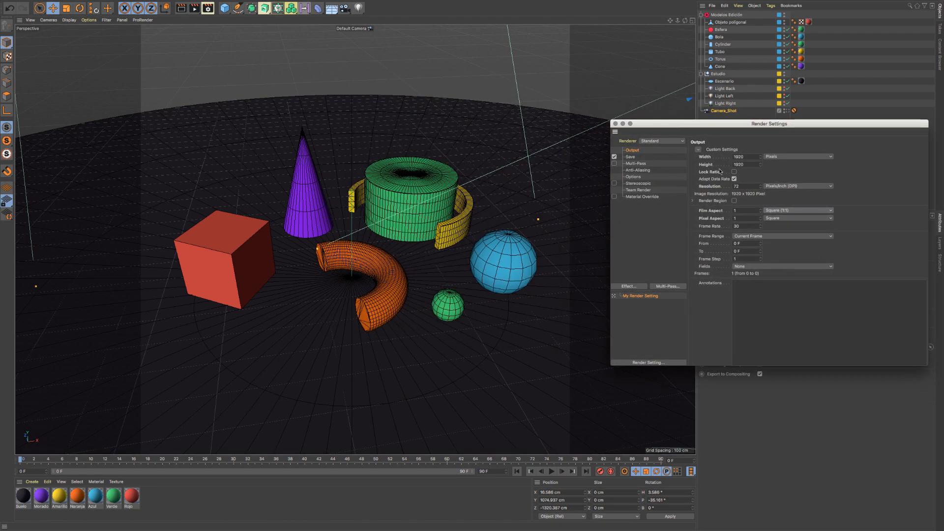
key("super+z")
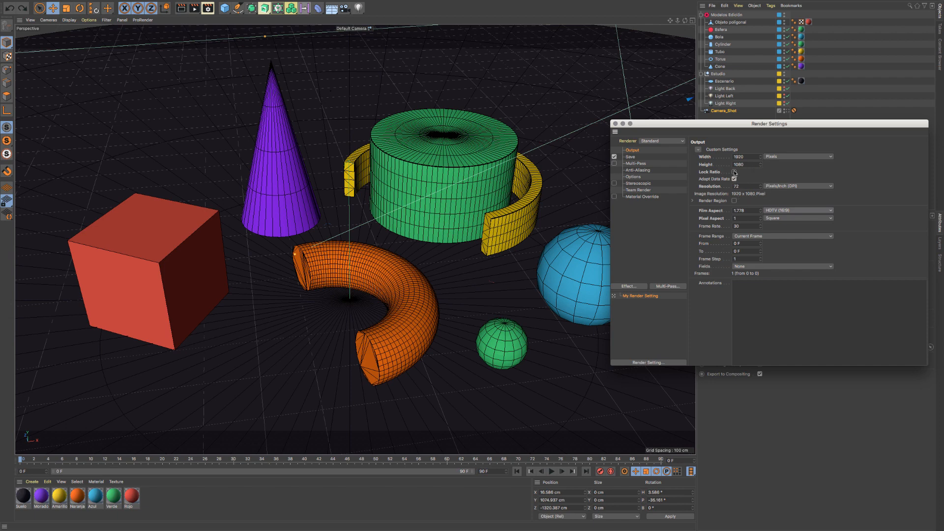
- Render the primitives scene to the Picture Viewer and position the viewer to inspect the whole image
left_click(195, 8)
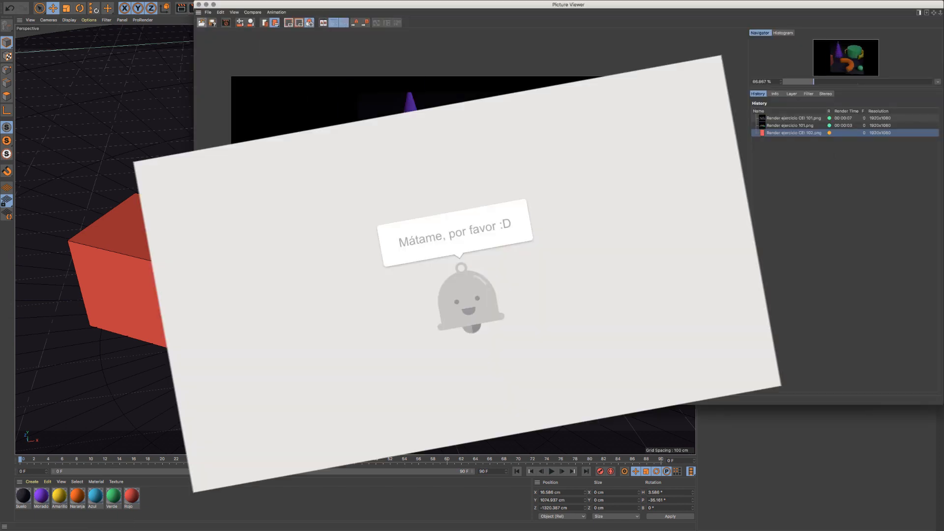
scroll(533, 160, "up", 1)
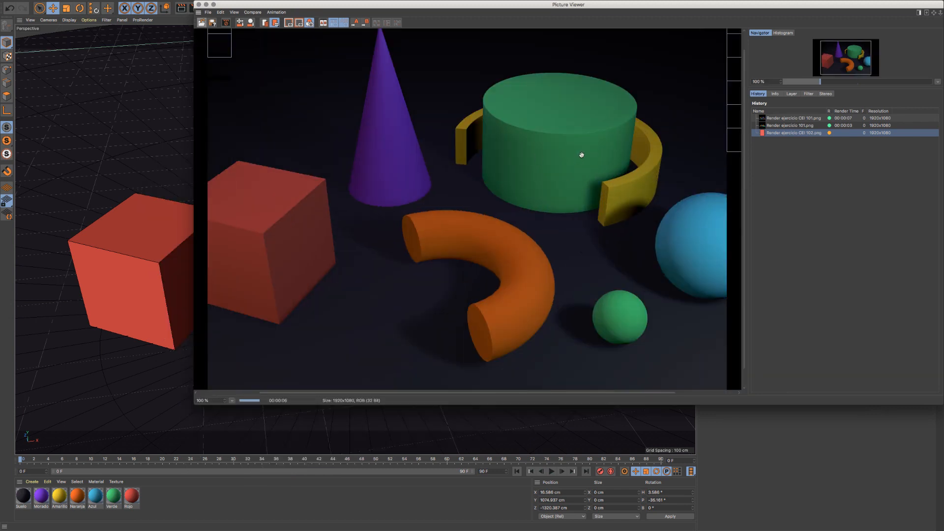
left_click_drag(507, 5, 413, 38)
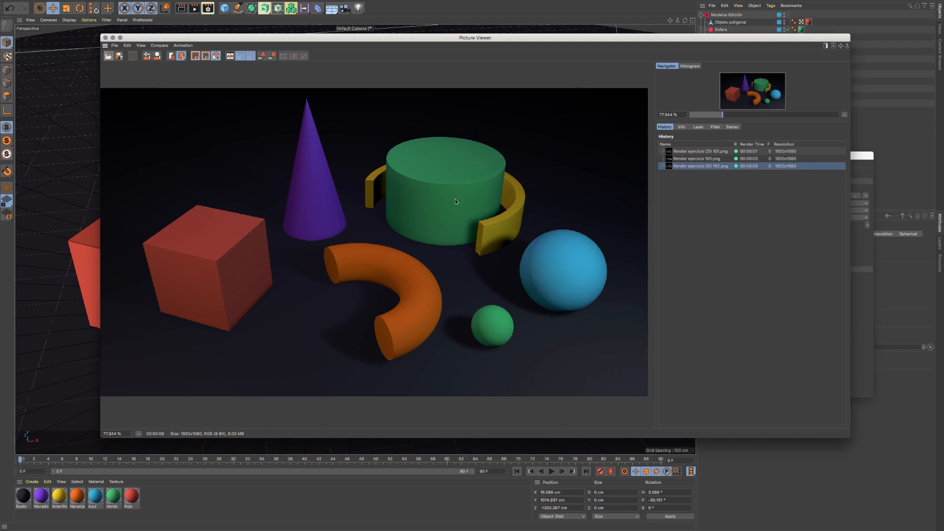
mouse_move(283, 44)
left_mouse_down()
mouse_move(302, 46)
mouse_move(272, 42)
left_mouse_up()
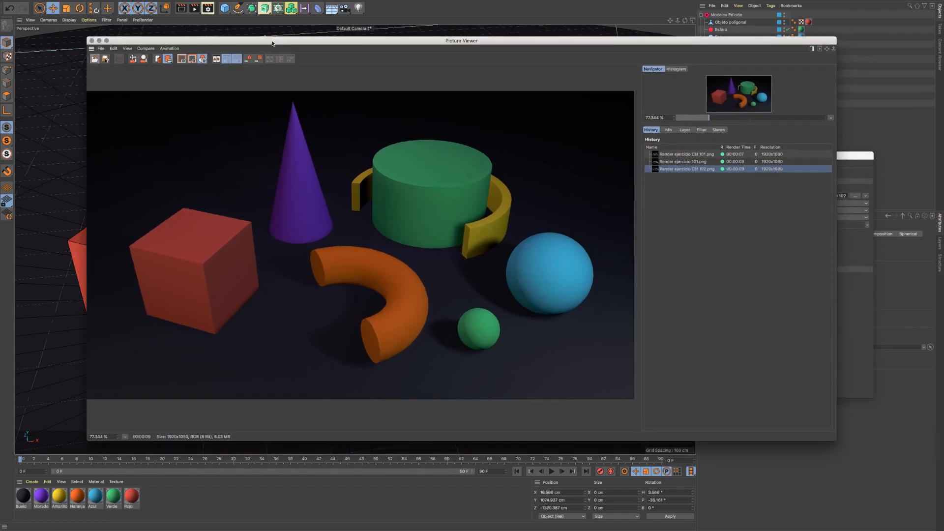